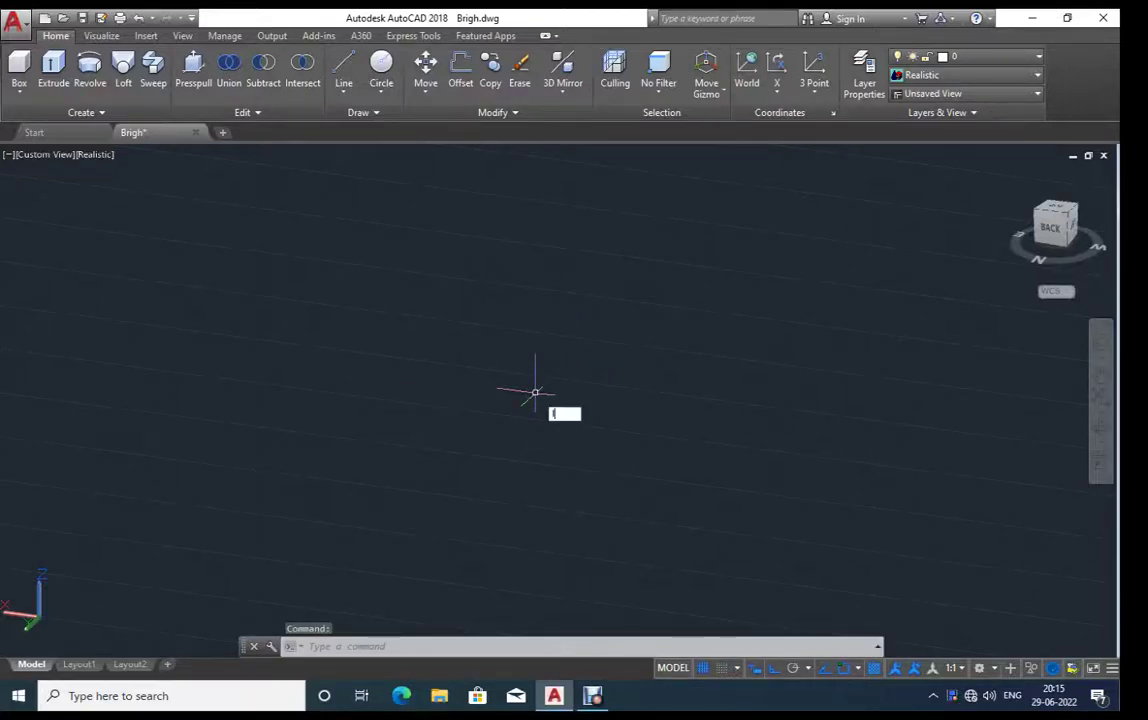
# Step: Start a line, then cancel it and discard a mistyped command
pyautogui.write('l')
pyautogui.press('Return')
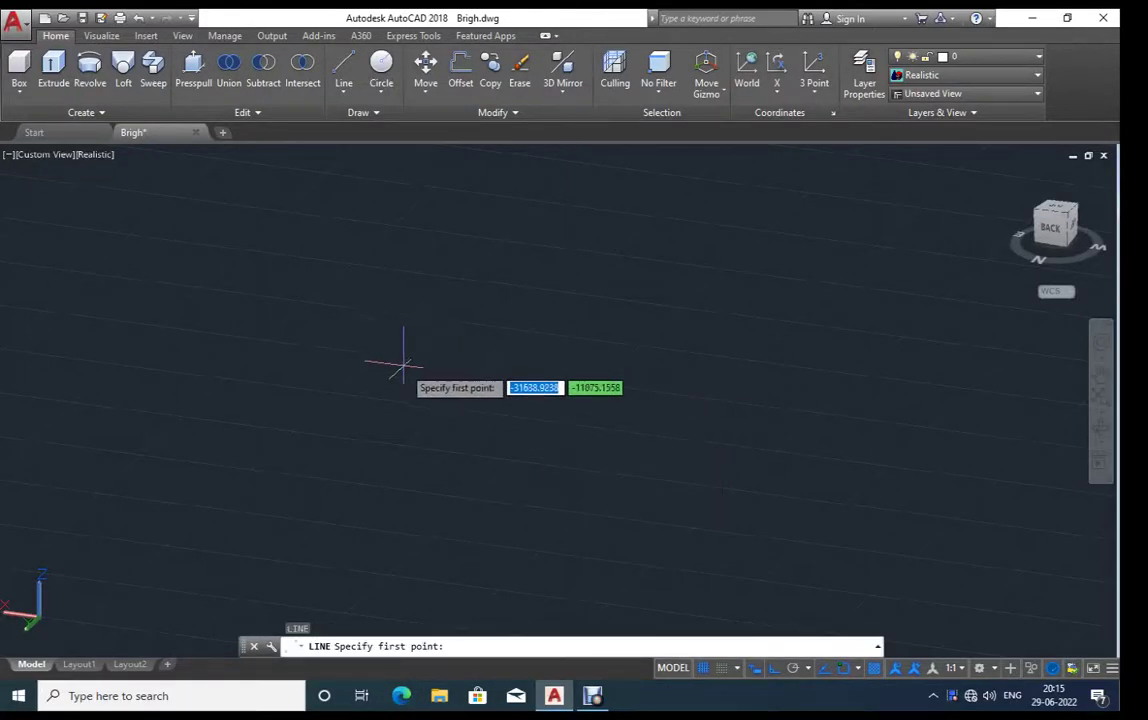
pyautogui.click(400, 352)
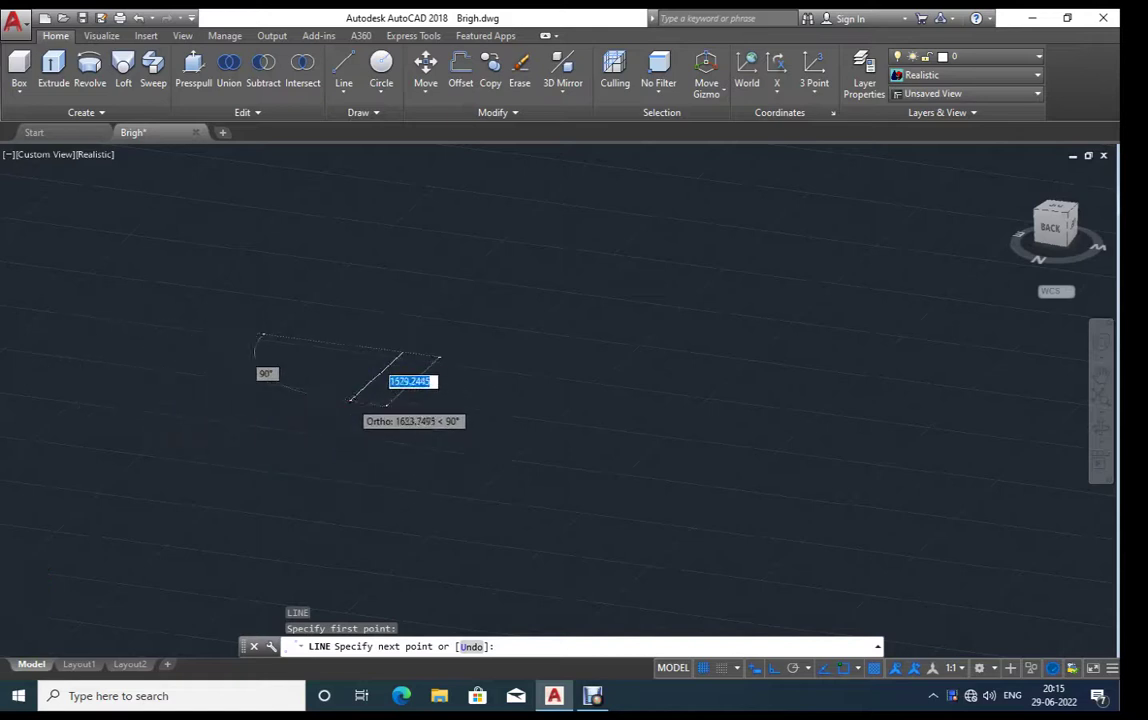
pyautogui.scroll(3, 352, 395)
pyautogui.moveTo(358, 389); pyautogui.dragTo(350, 372, button='middle')
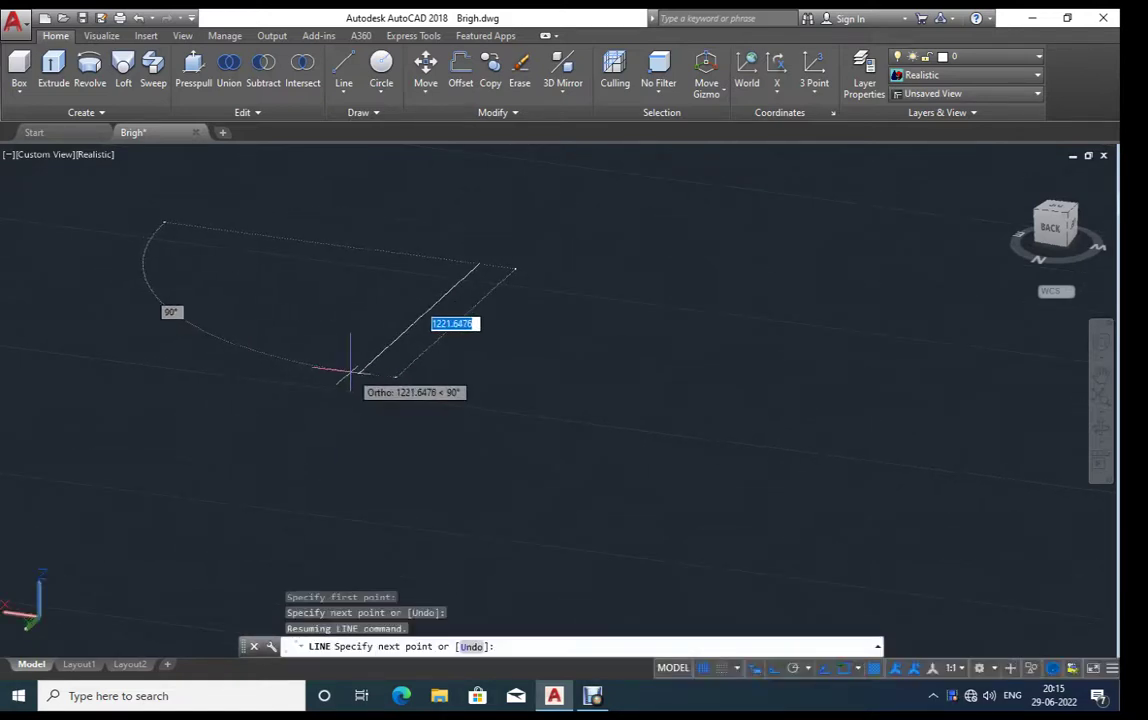
pyautogui.press('Escape')
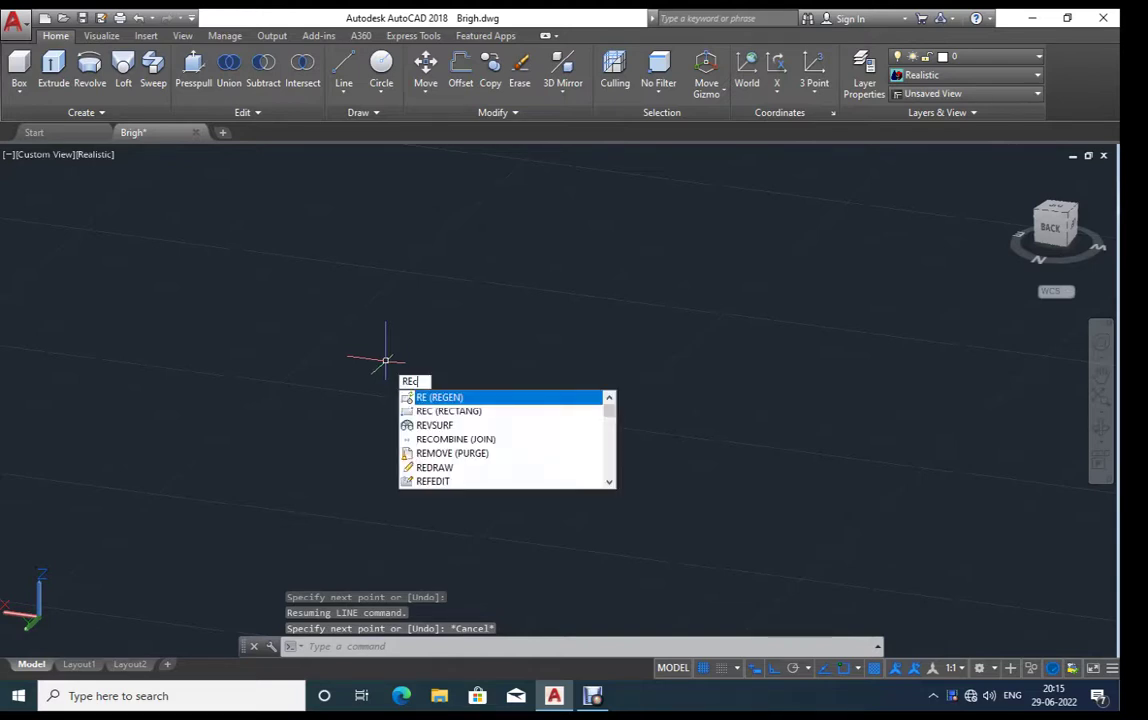
pyautogui.write('c')
pyautogui.press('Escape')
# Step: Draw a 100 by 170 rectangle with RECTANG and orbit to view it from the front
pyautogui.write('rec')
pyautogui.press('Return')
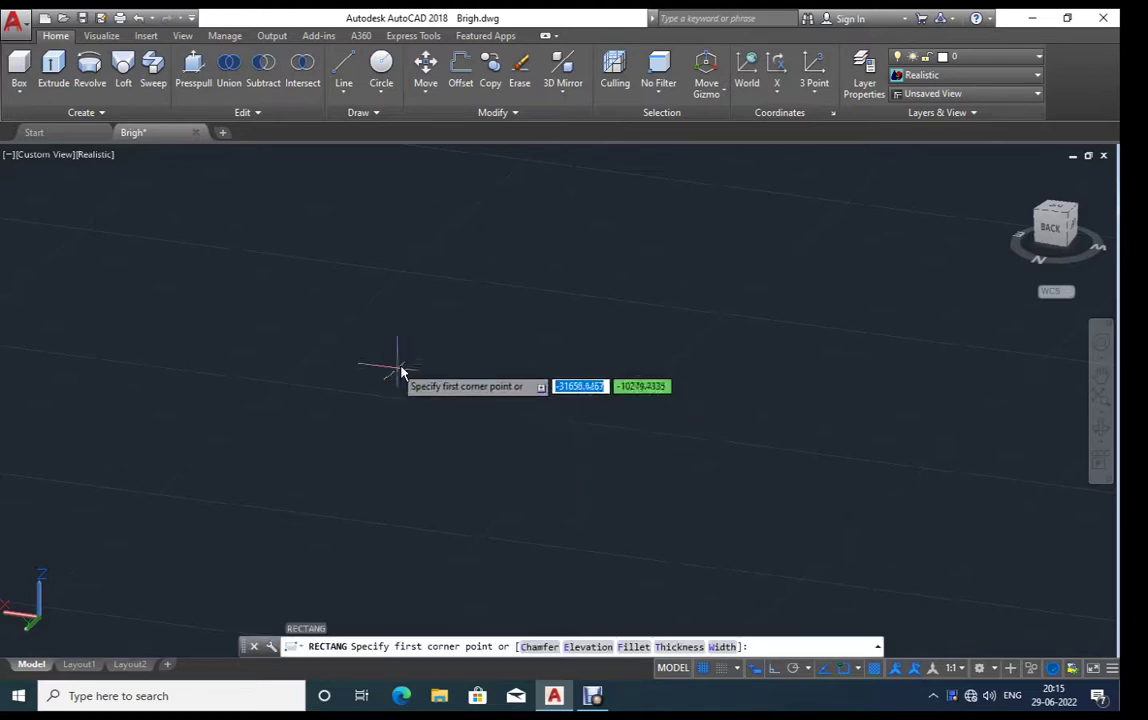
pyautogui.click(351, 356)
pyautogui.write('100')
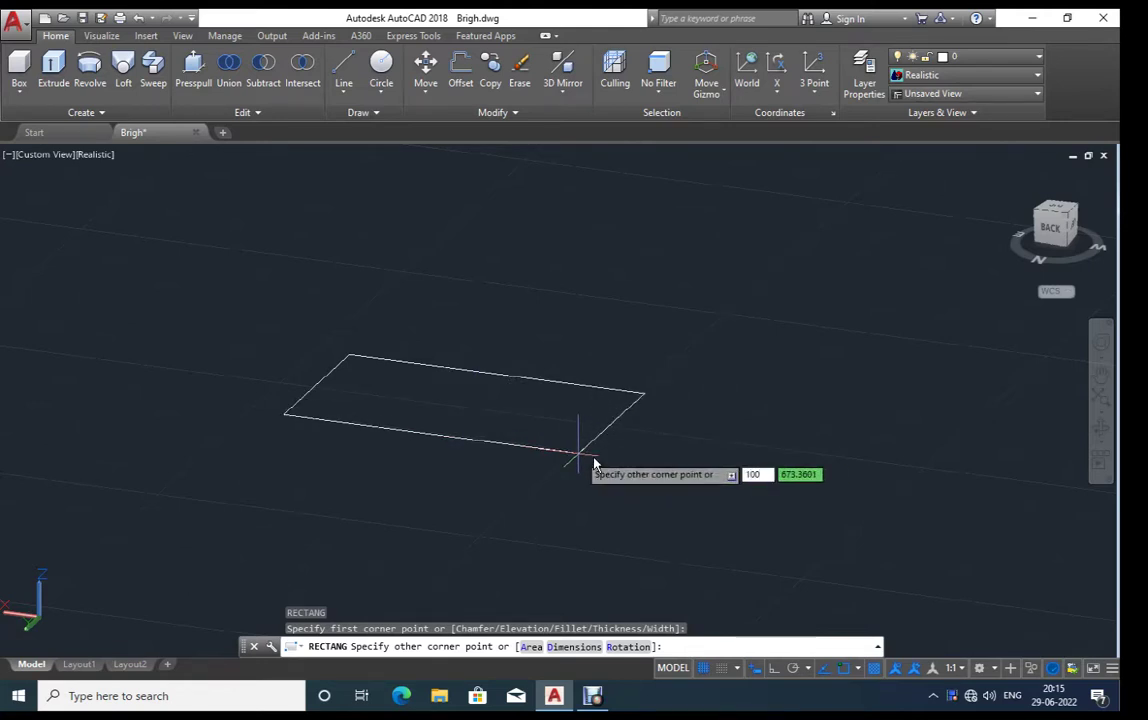
pyautogui.press('Tab')
pyautogui.write('170')
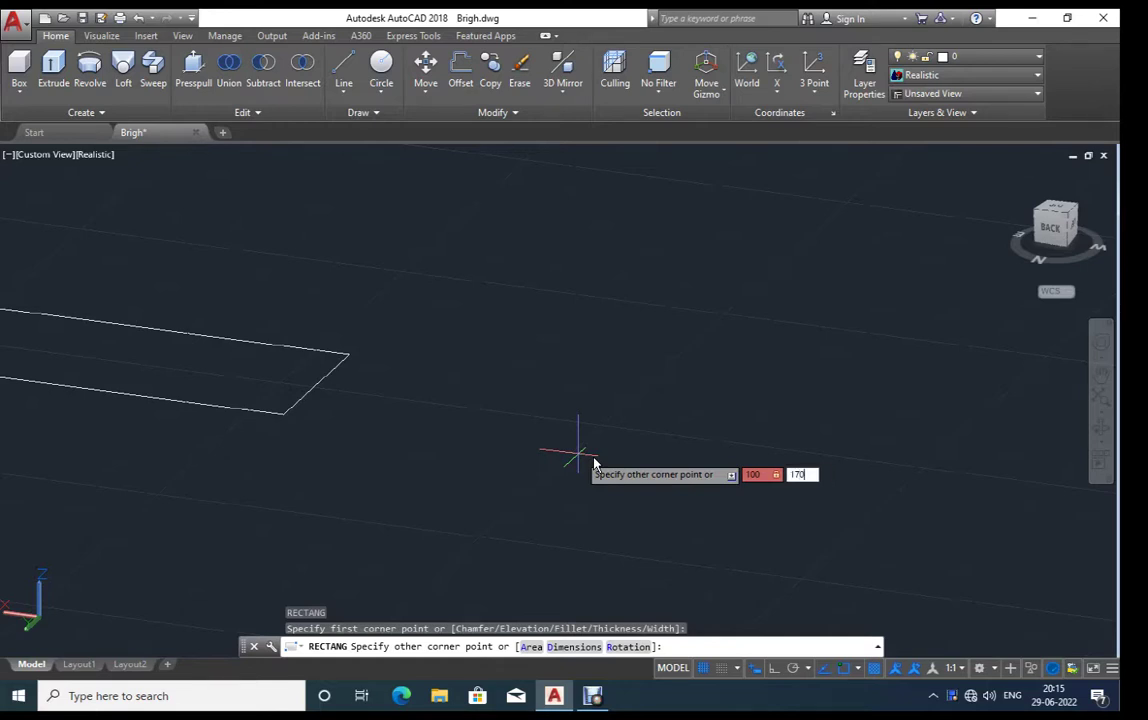
pyautogui.press('Return')
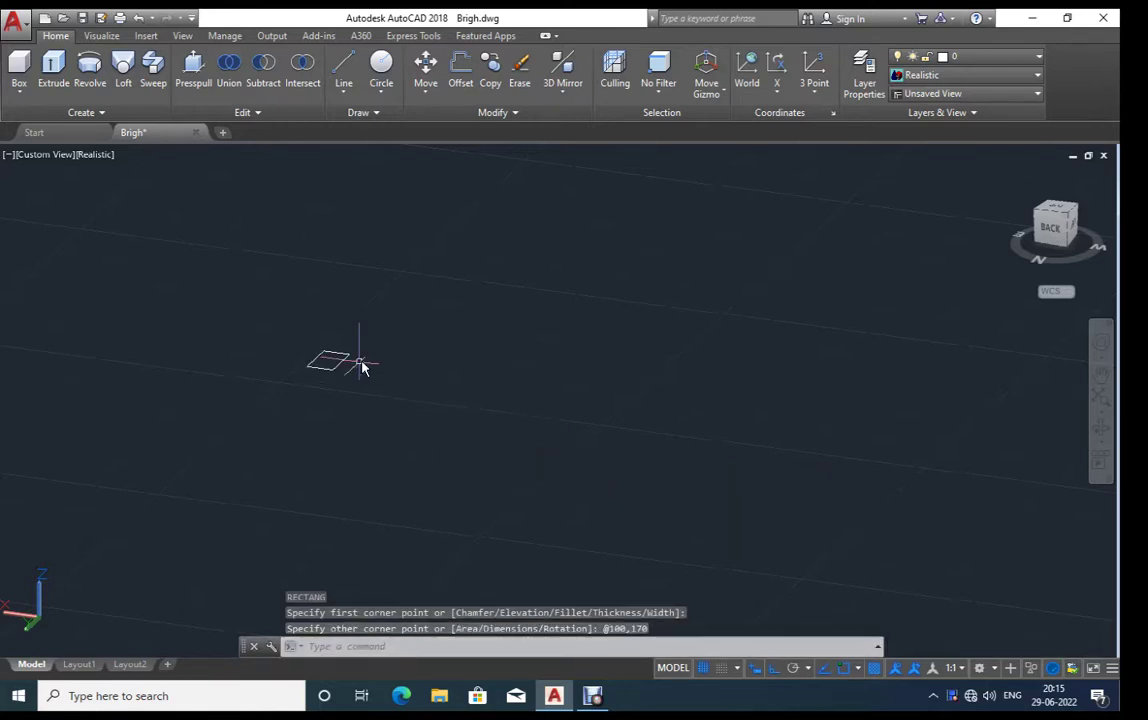
pyautogui.scroll(3, 362, 368)
pyautogui.keyDown('shift'); pyautogui.moveTo(503, 440); pyautogui.dragTo(90, 452, button='middle'); pyautogui.keyUp('shift')
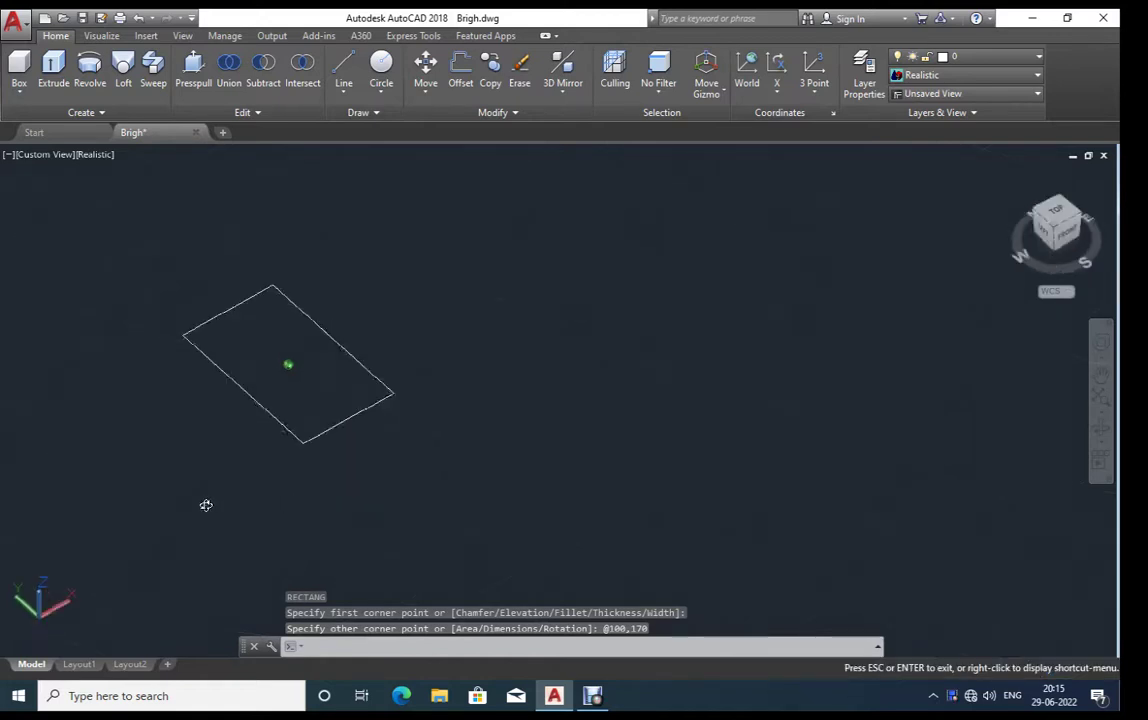
# Step: Press-pull the 100 by 170 rectangle 200 units up into a solid box
pyautogui.moveTo(256, 368)
pyautogui.keyDown('shift'); pyautogui.mouseDown(button='middle')
pyautogui.moveTo(453, 430)
pyautogui.moveTo(358, 451)
pyautogui.moveTo(315, 369)
pyautogui.mouseUp(button='middle'); pyautogui.keyUp('shift')
pyautogui.scroll(-2, 315, 369)
pyautogui.scroll(-2, 336, 425)
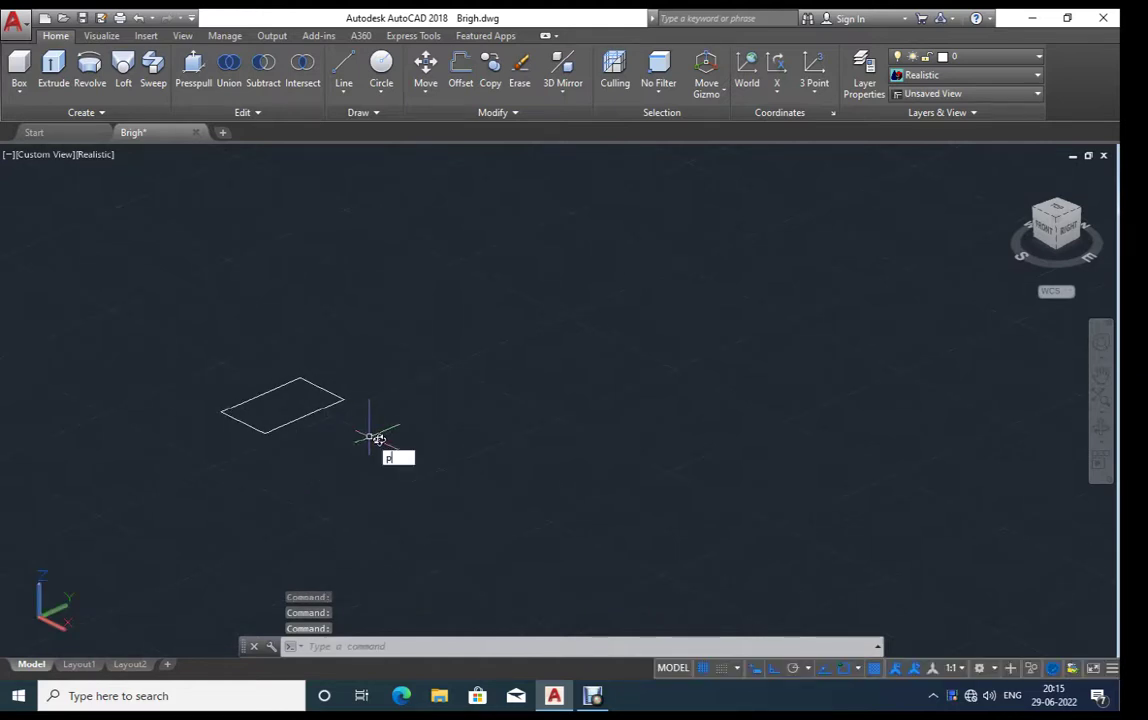
pyautogui.write('re')
pyautogui.click(428, 490)
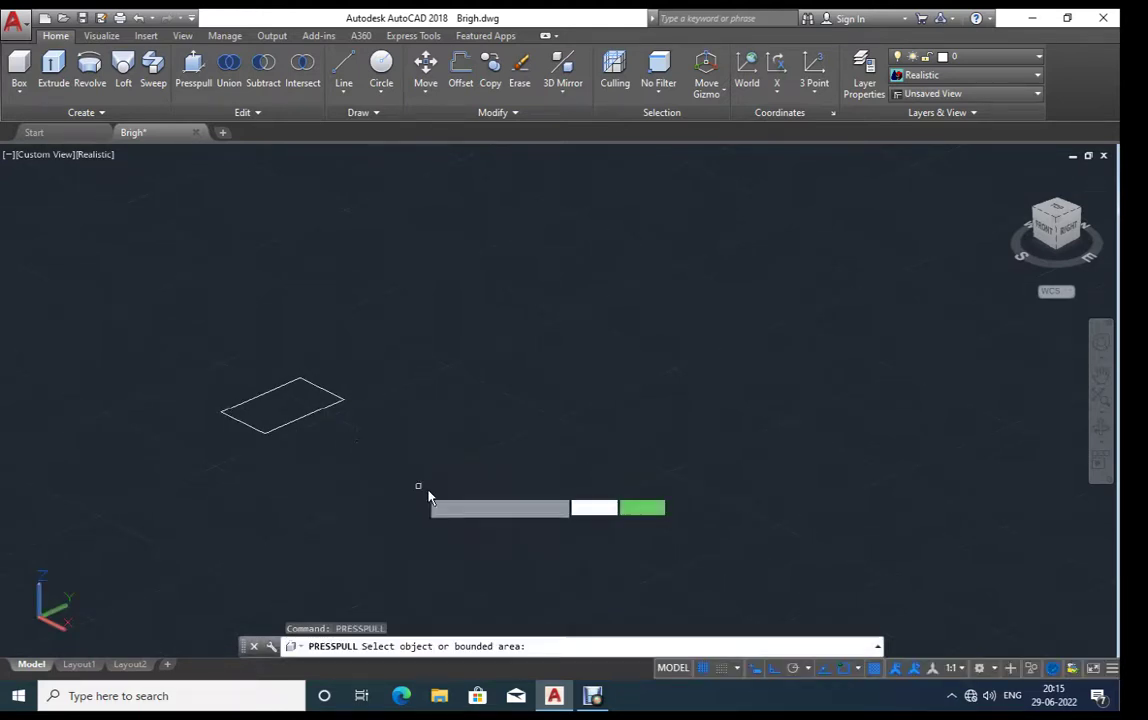
pyautogui.click(287, 402)
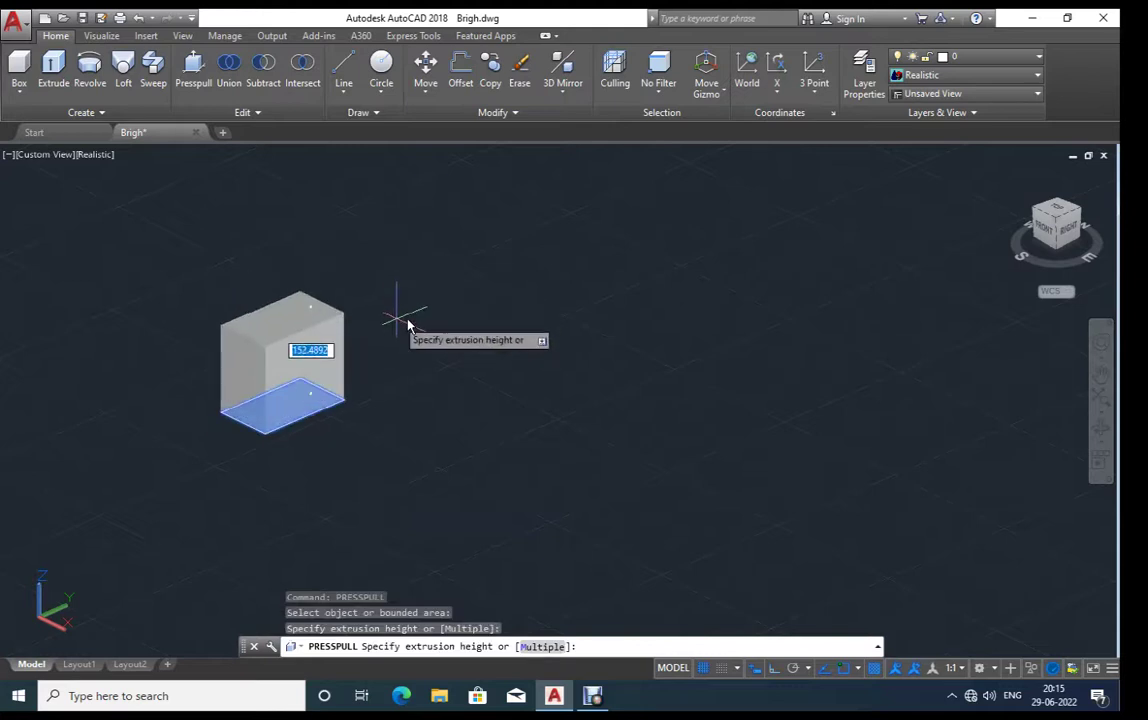
pyautogui.write('200')
pyautogui.press('Return')
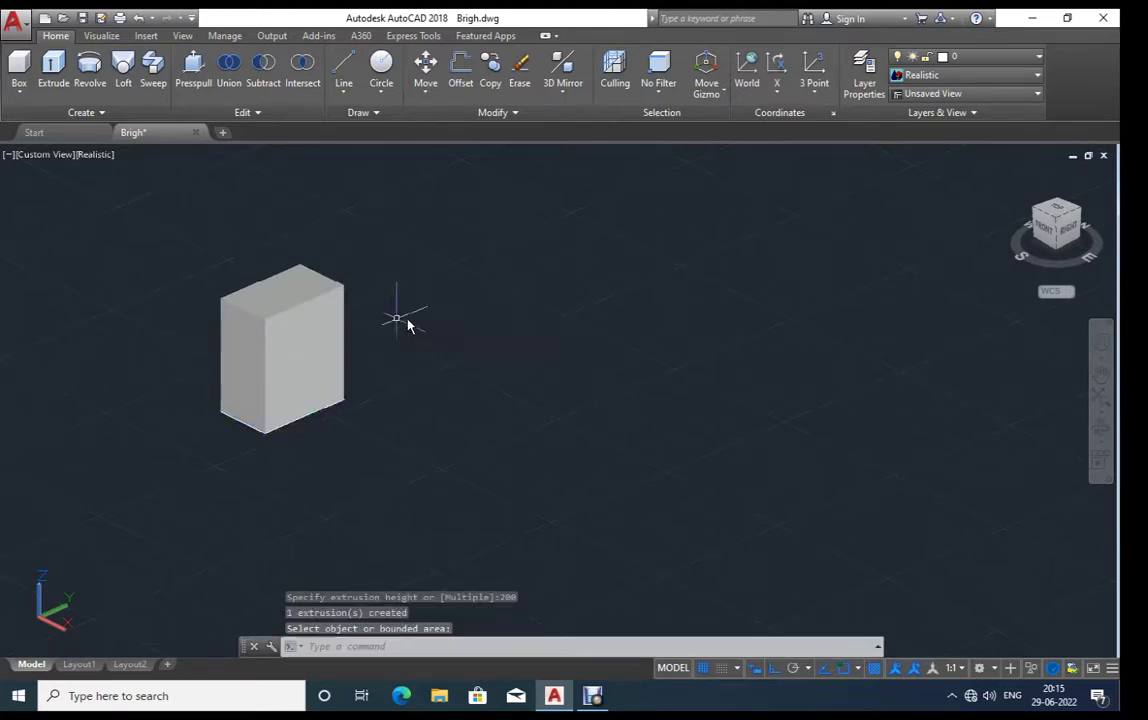
pyautogui.scroll(-2, 319, 322)
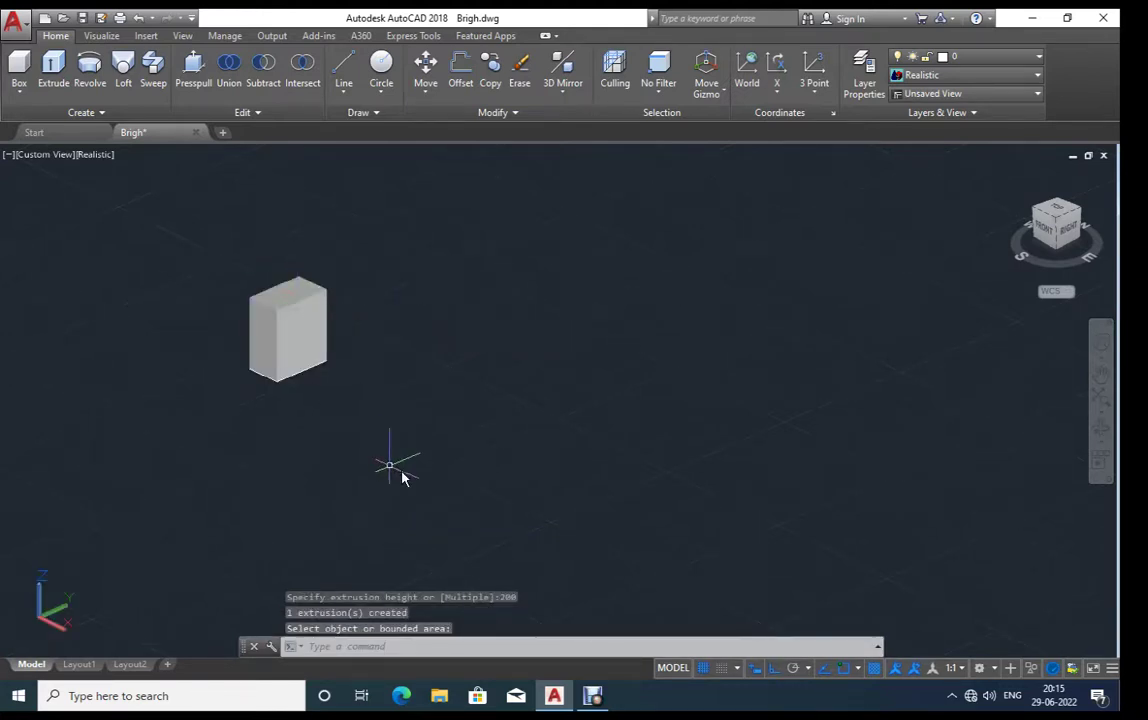
pyautogui.keyDown('shift'); pyautogui.moveTo(401, 476); pyautogui.dragTo(451, 461, button='middle'); pyautogui.keyUp('shift')
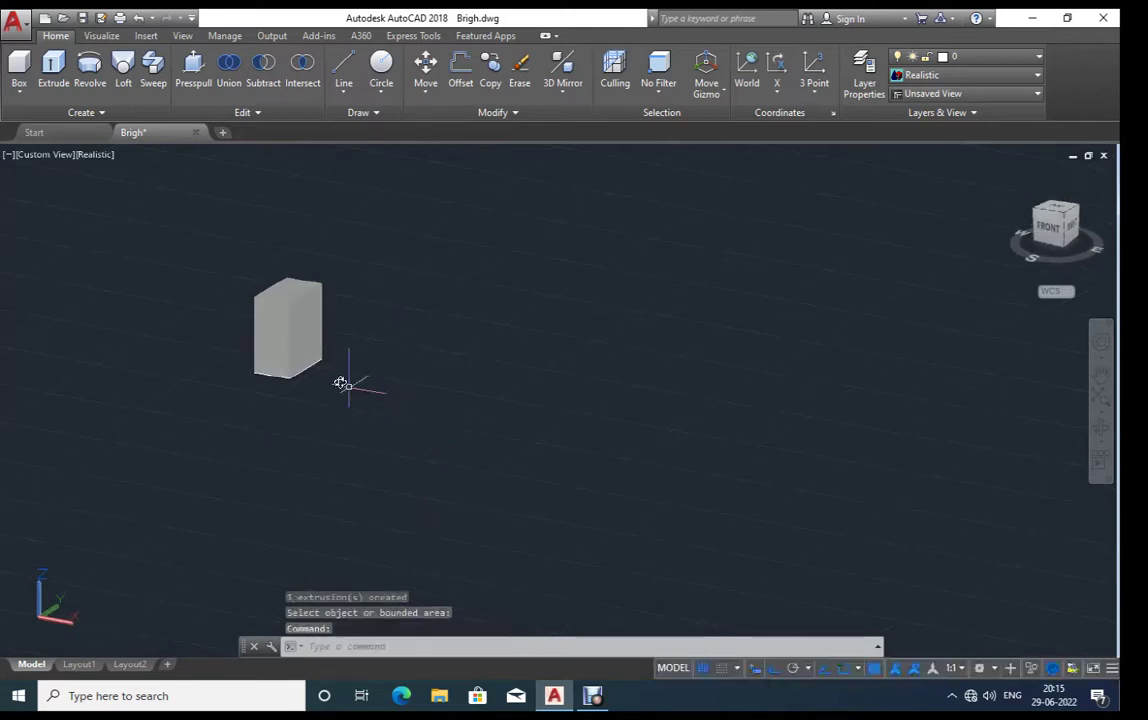
# Step: Copy the box 1500 units along X so two identical piers stand apart
pyautogui.click(324, 358)
pyautogui.write('c')
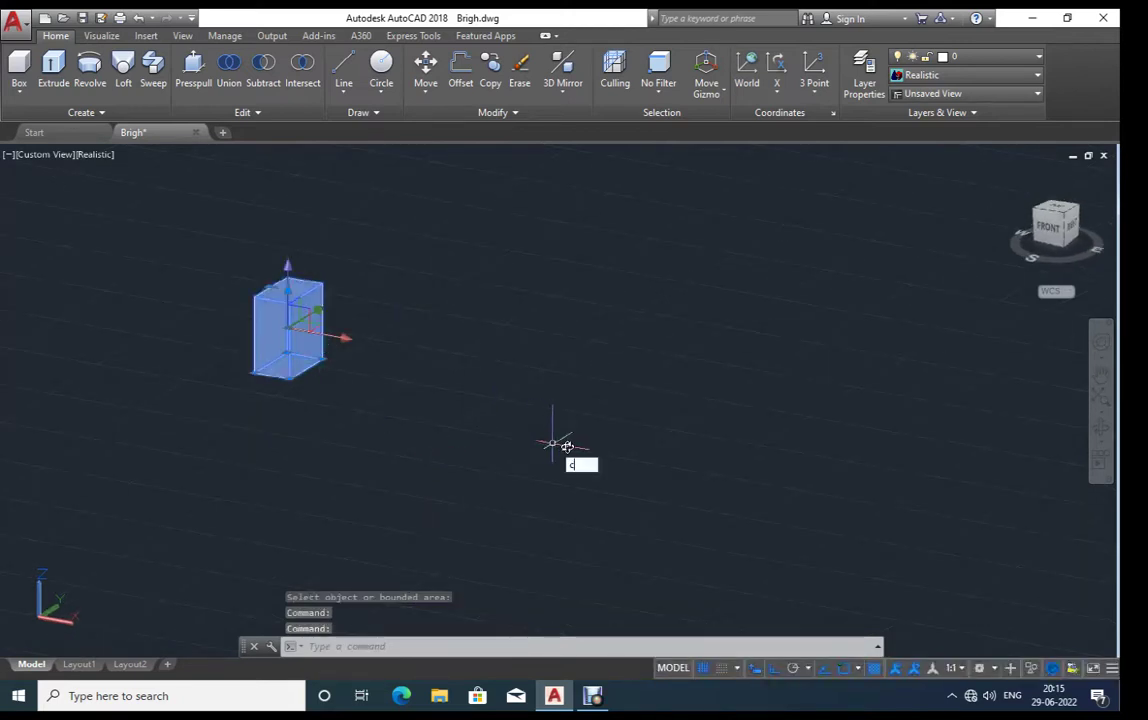
pyautogui.write('o')
pyautogui.press('Return')
pyautogui.click(295, 460)
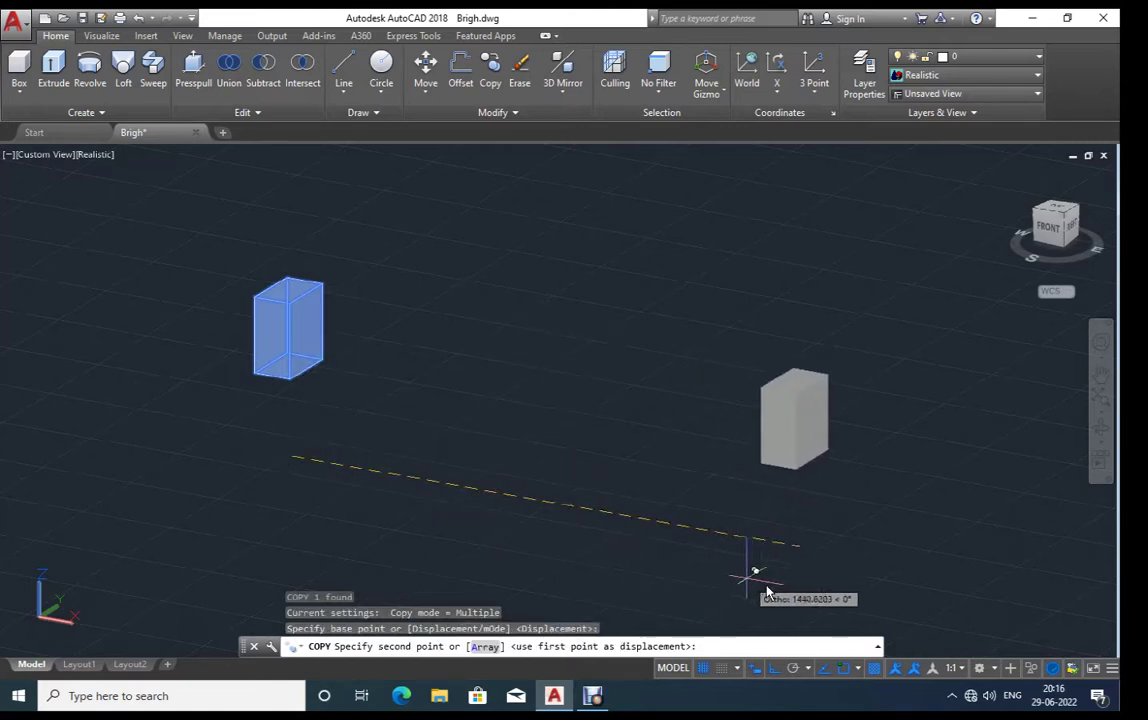
pyautogui.write('1500')
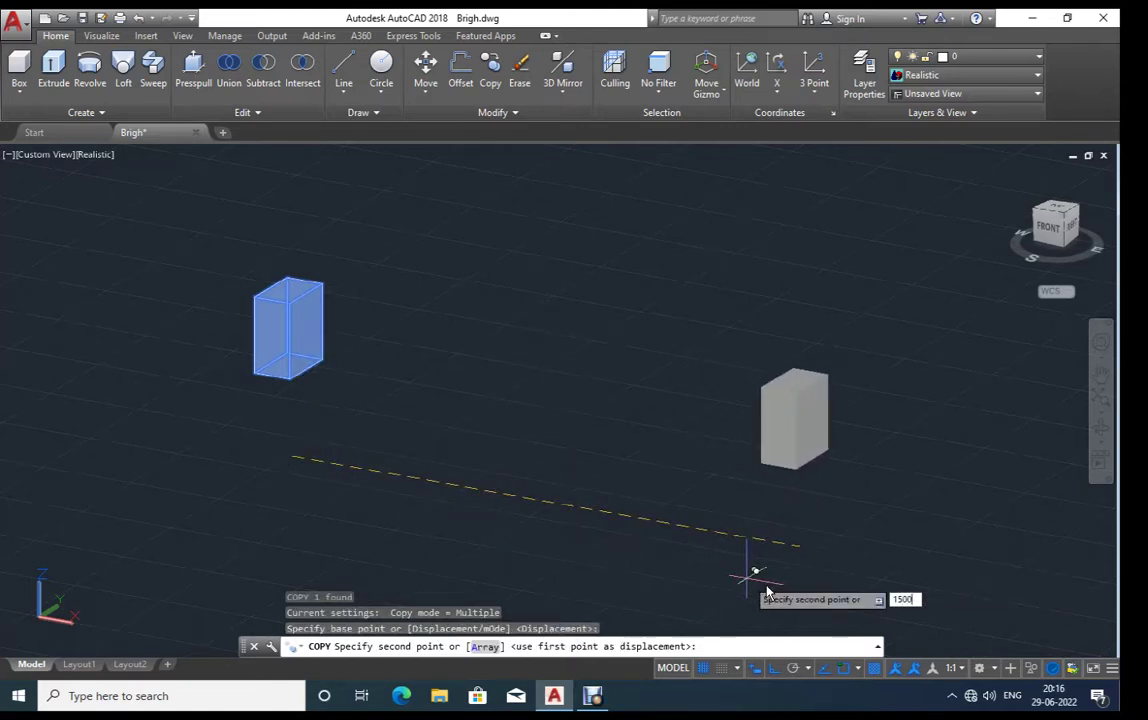
pyautogui.press('Return')
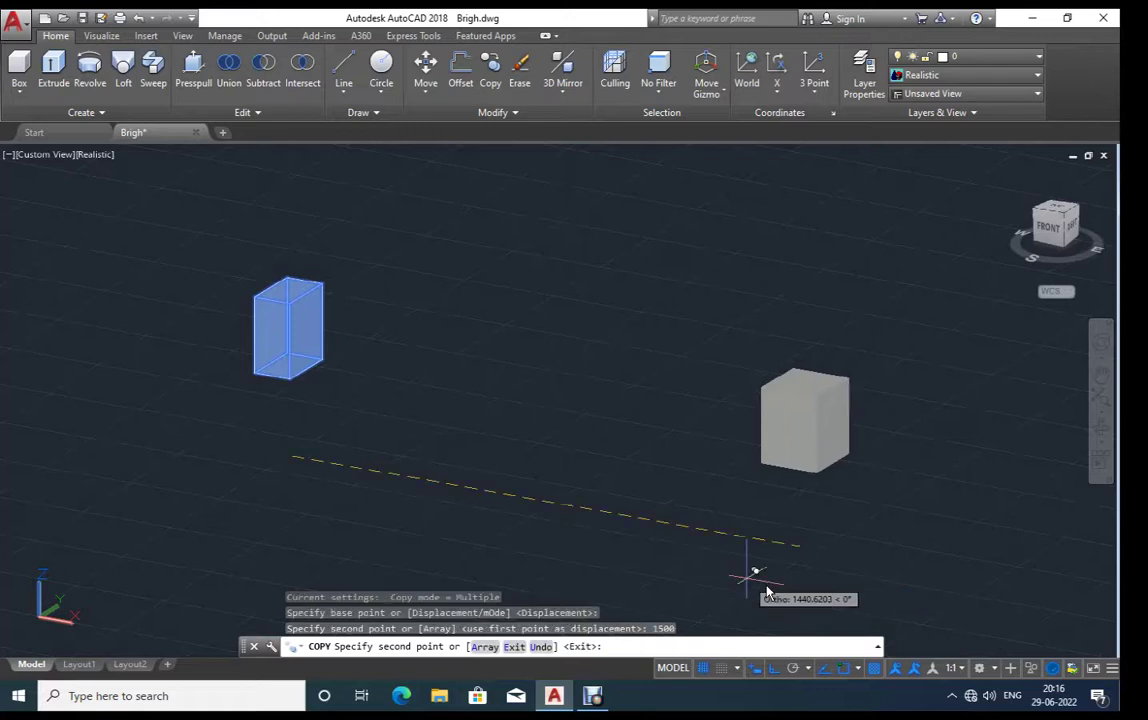
pyautogui.press('Escape')
pyautogui.moveTo(755, 507); pyautogui.dragTo(662, 475, button='middle')
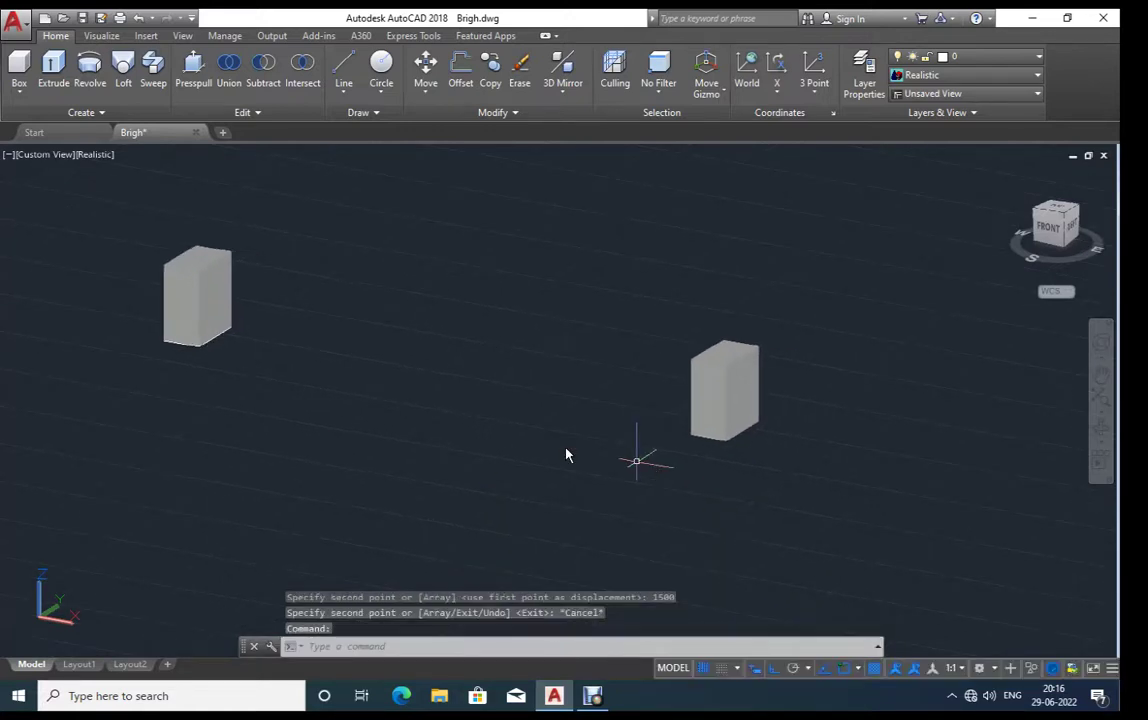
pyautogui.moveTo(399, 437); pyautogui.dragTo(464, 391, button='middle')
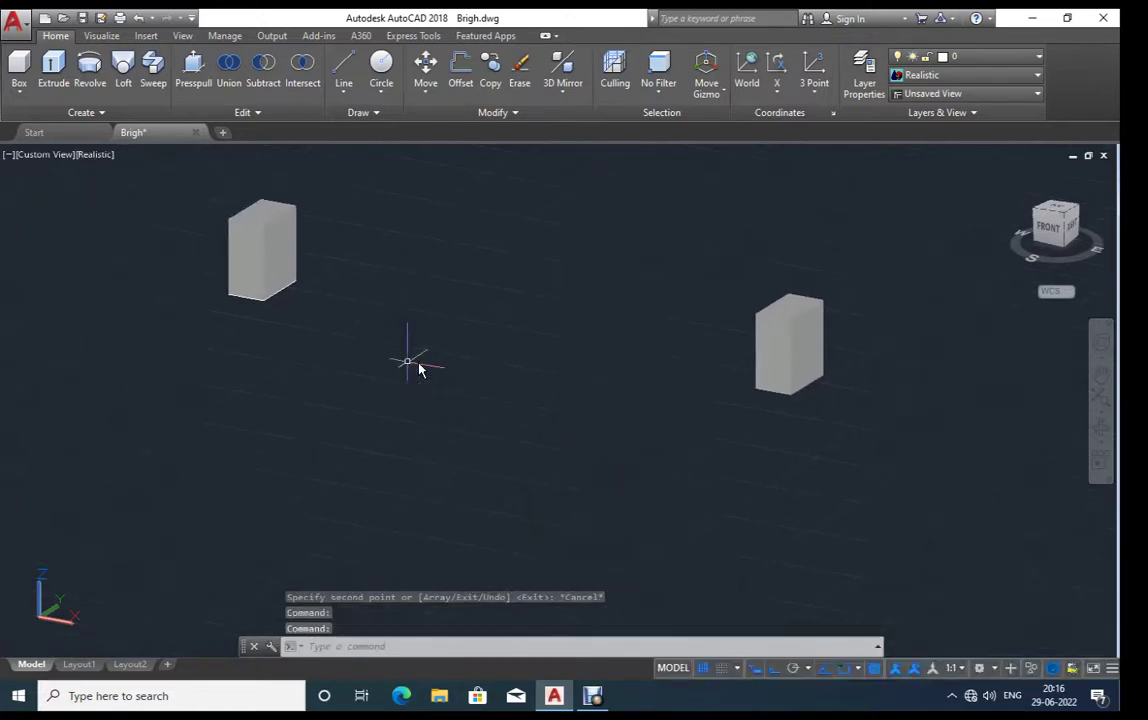
# Step: Start a line below the boxes with 40, 140 and 40-unit segments
pyautogui.write('l')
pyautogui.press('Return')
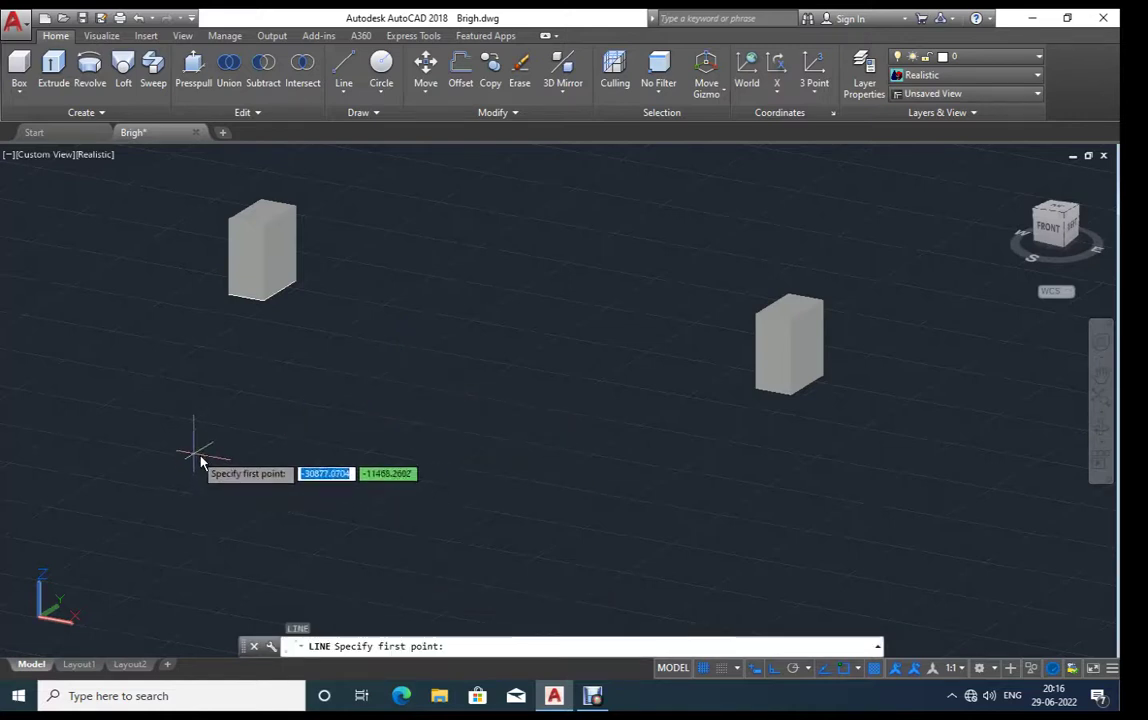
pyautogui.click(205, 447)
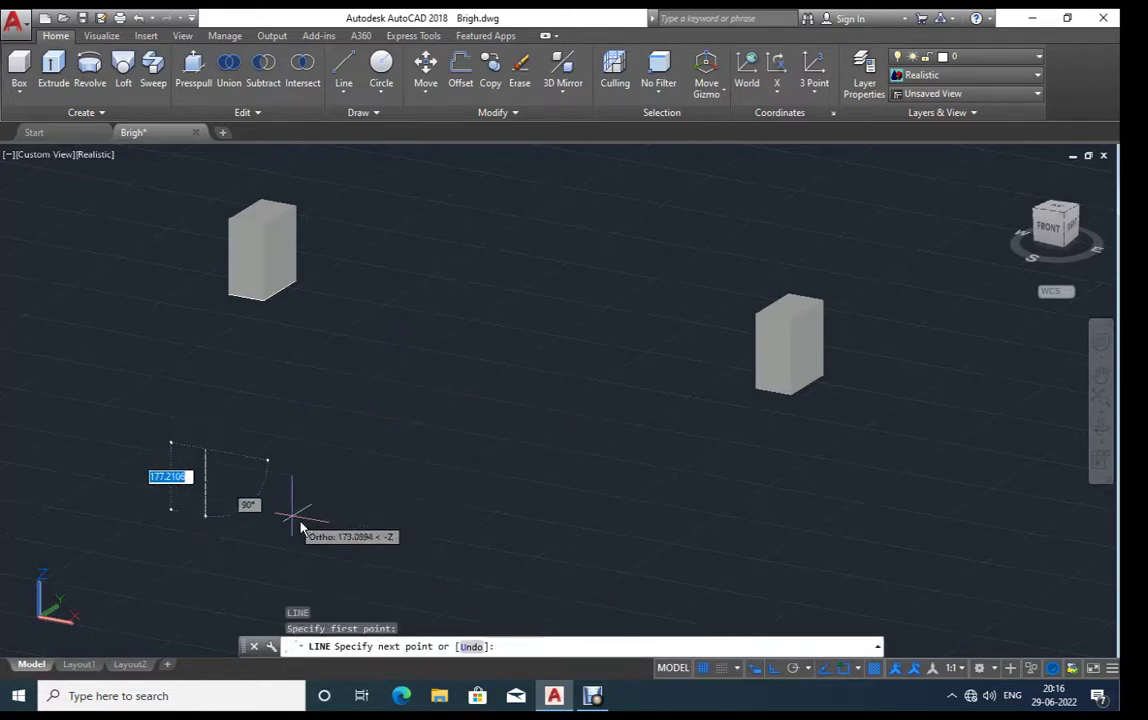
pyautogui.scroll(1, 256, 460)
pyautogui.scroll(2, 256, 462)
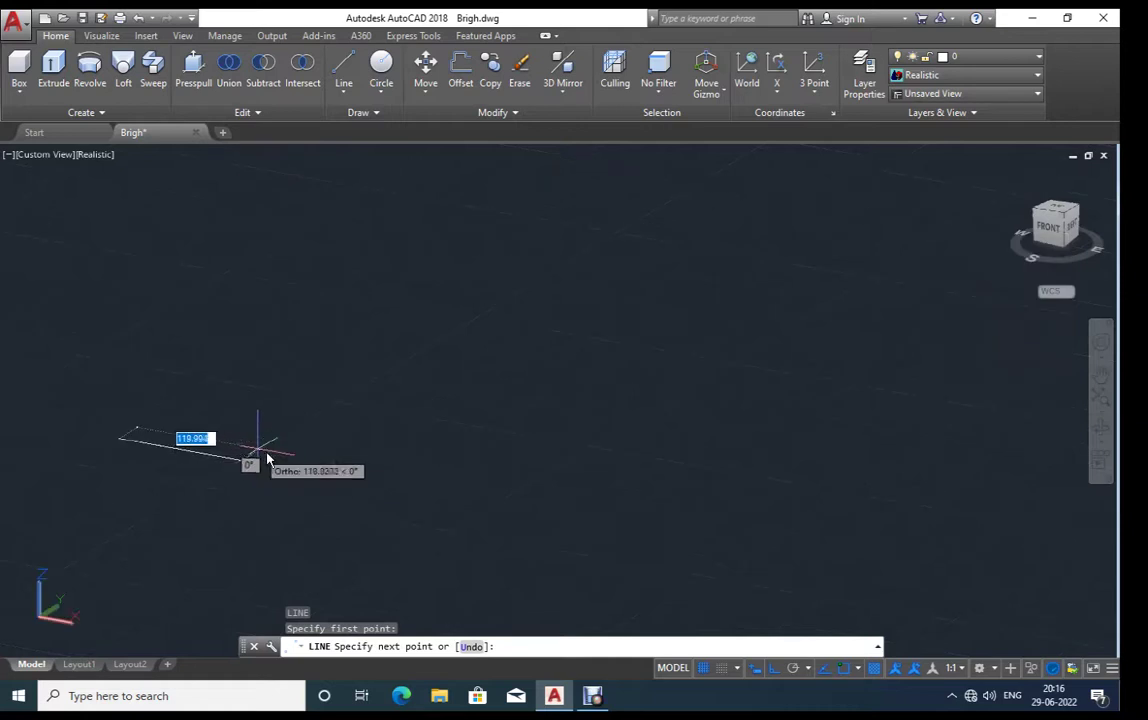
pyautogui.scroll(-1, 265, 462)
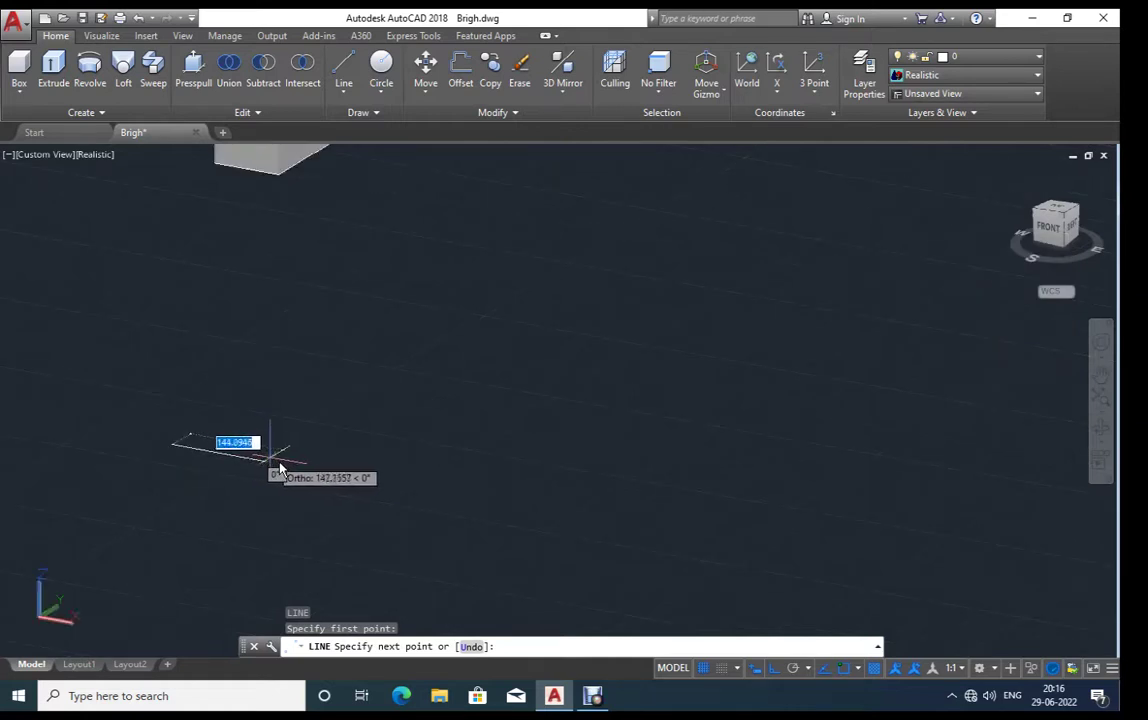
pyautogui.write('40')
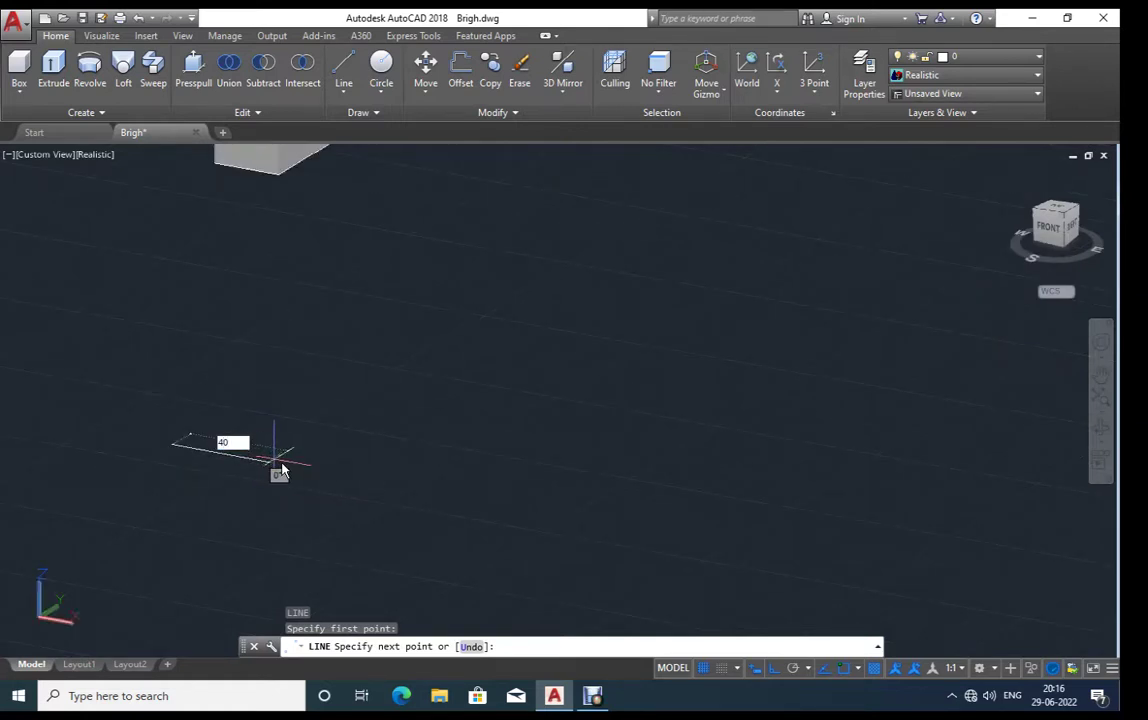
pyautogui.press('Return')
pyautogui.write('140')
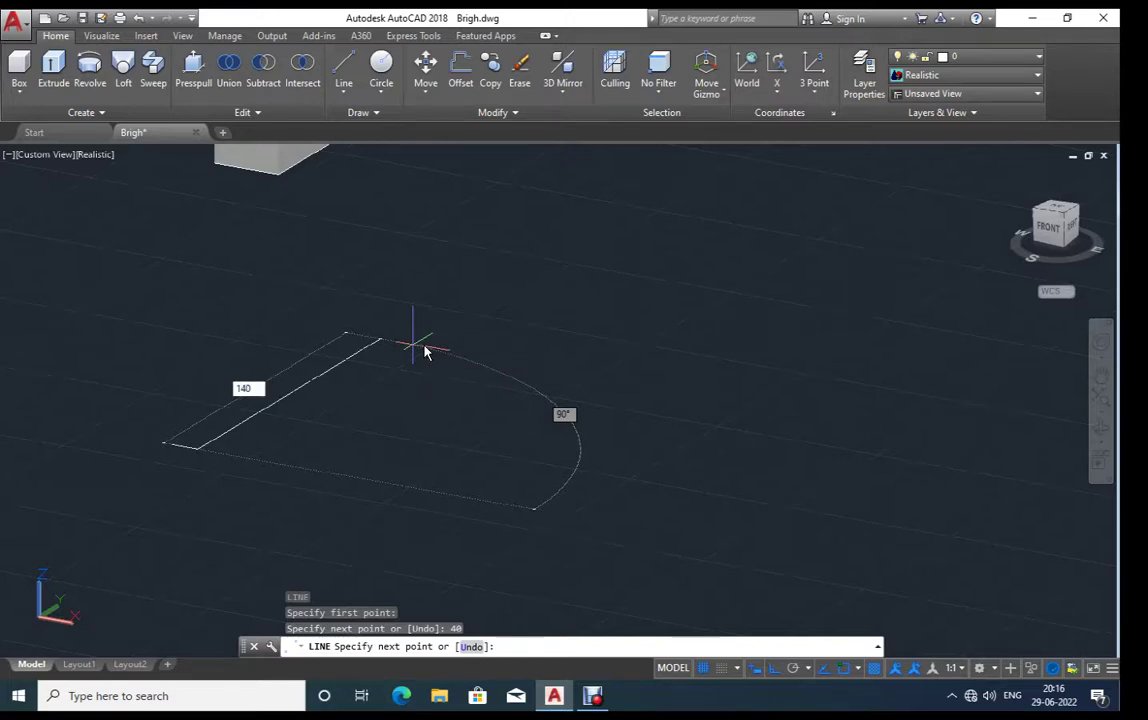
pyautogui.press('Return')
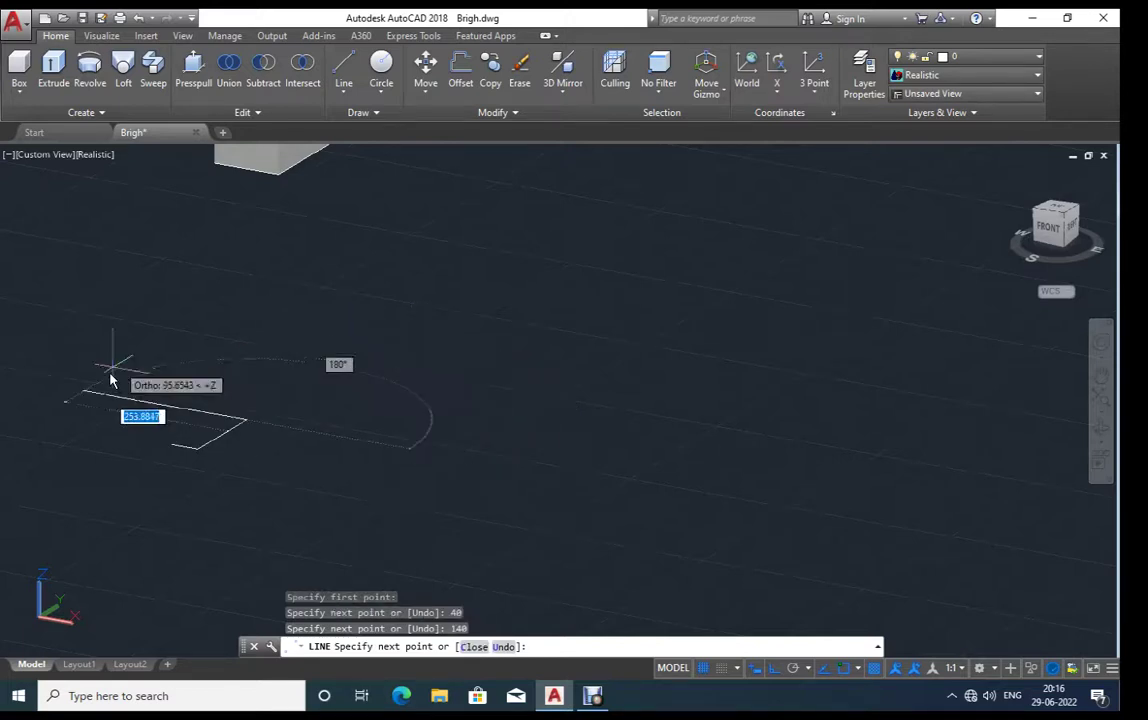
pyautogui.write('40')
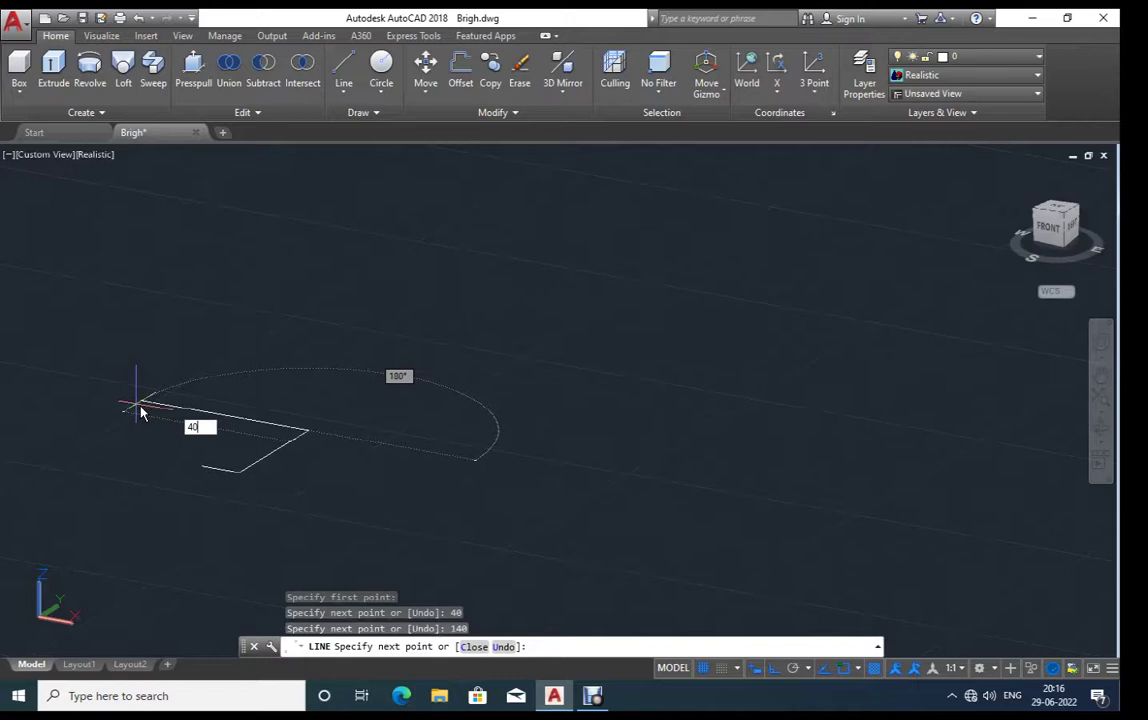
pyautogui.press('Return')
# Step: Add inner segments of 5, 20, 130 and 20 units and close the outline at its start
pyautogui.scroll(2, 225, 448)
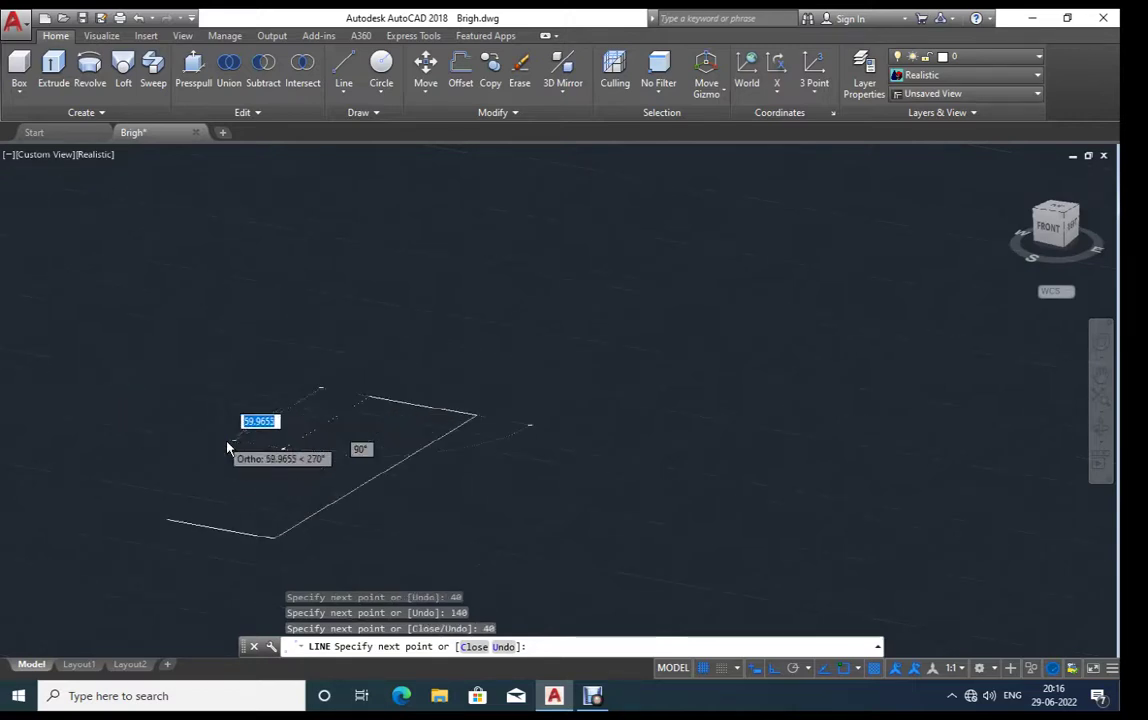
pyautogui.scroll(1, 227, 448)
pyautogui.keyDown('shift'); pyautogui.moveTo(227, 448); pyautogui.dragTo(249, 443, button='middle'); pyautogui.keyUp('shift')
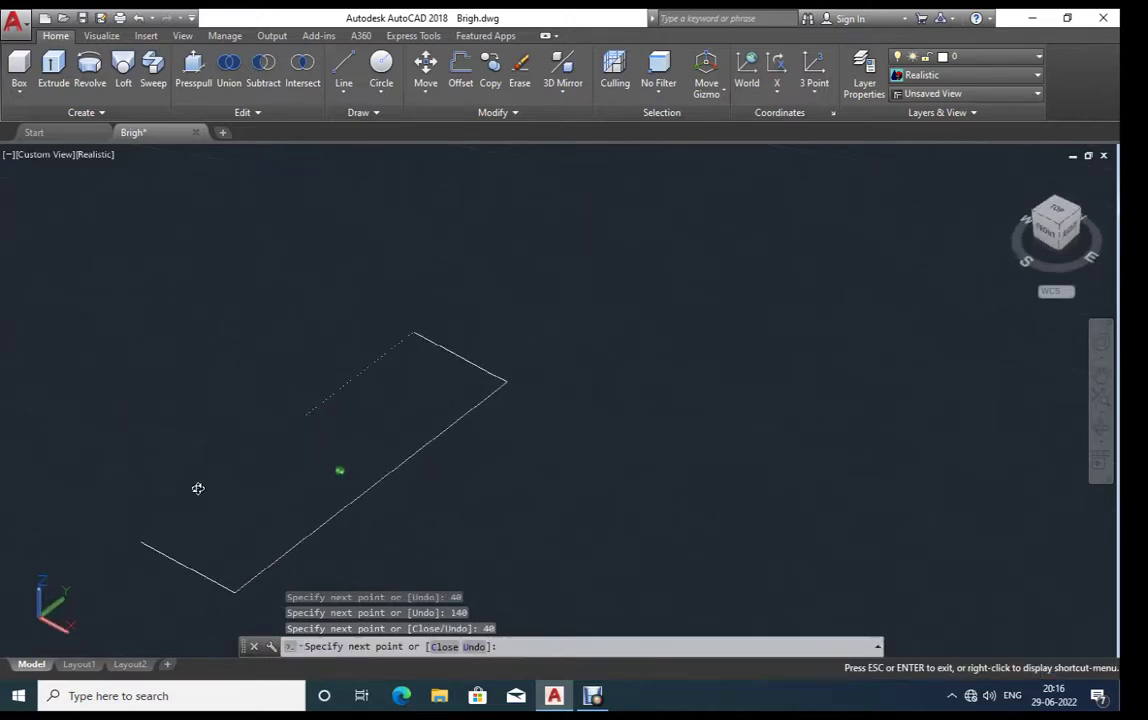
pyautogui.write('5')
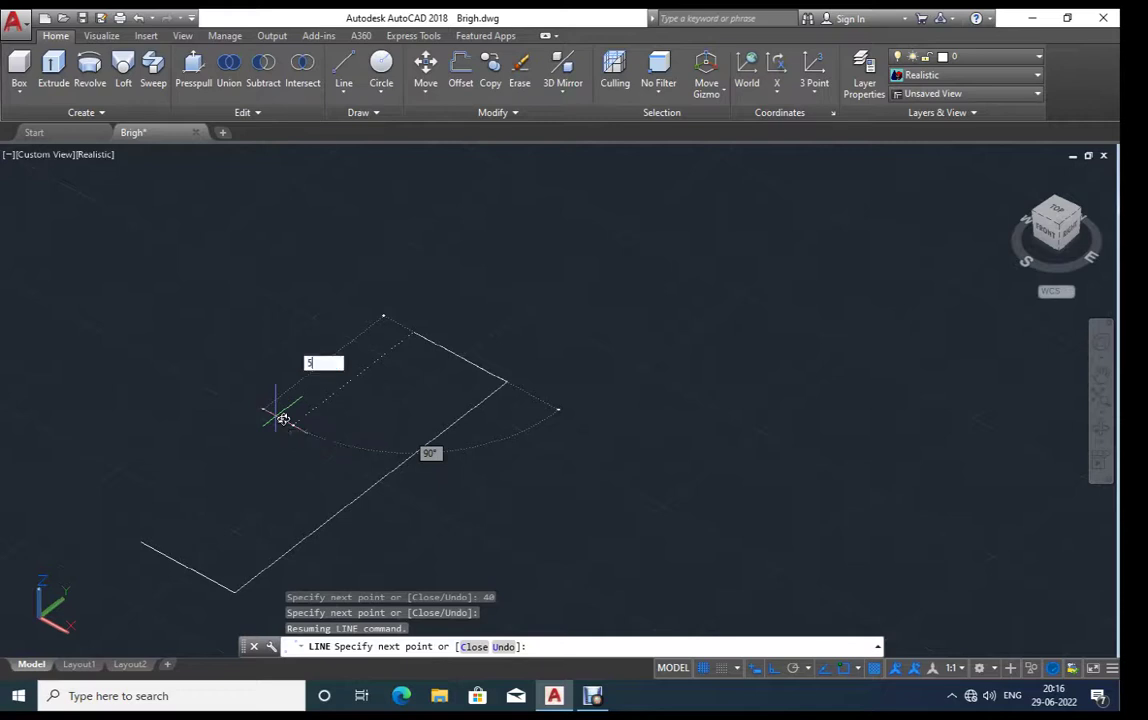
pyautogui.press('Return')
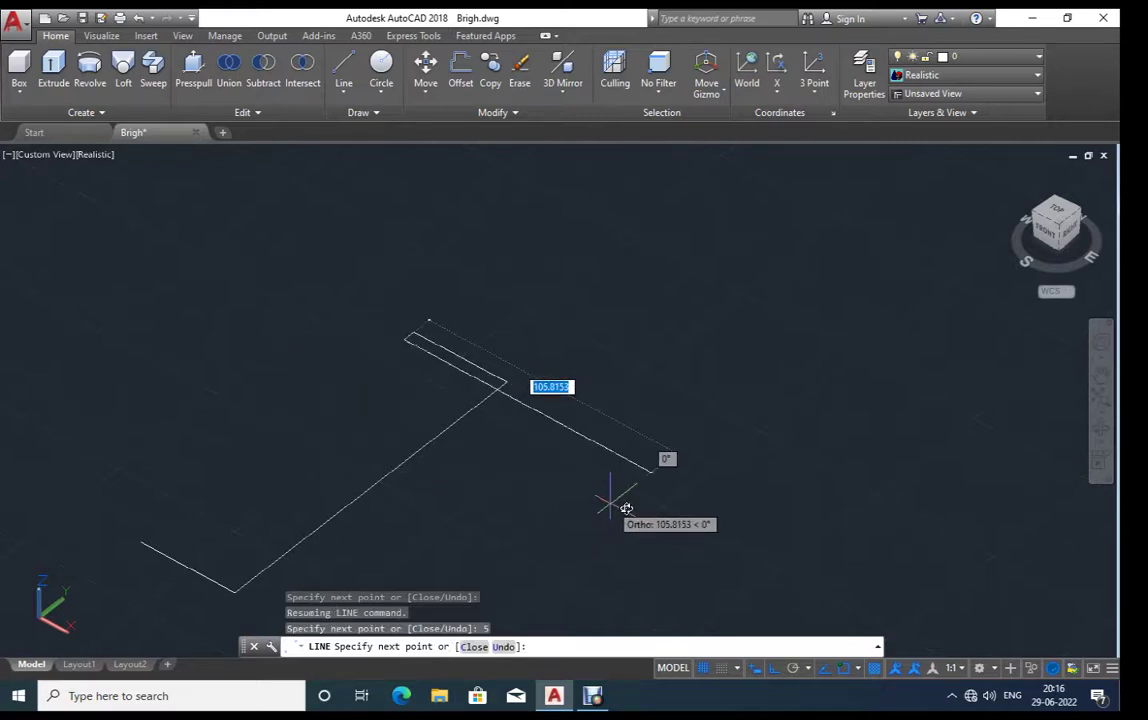
pyautogui.write('20')
pyautogui.press('Return')
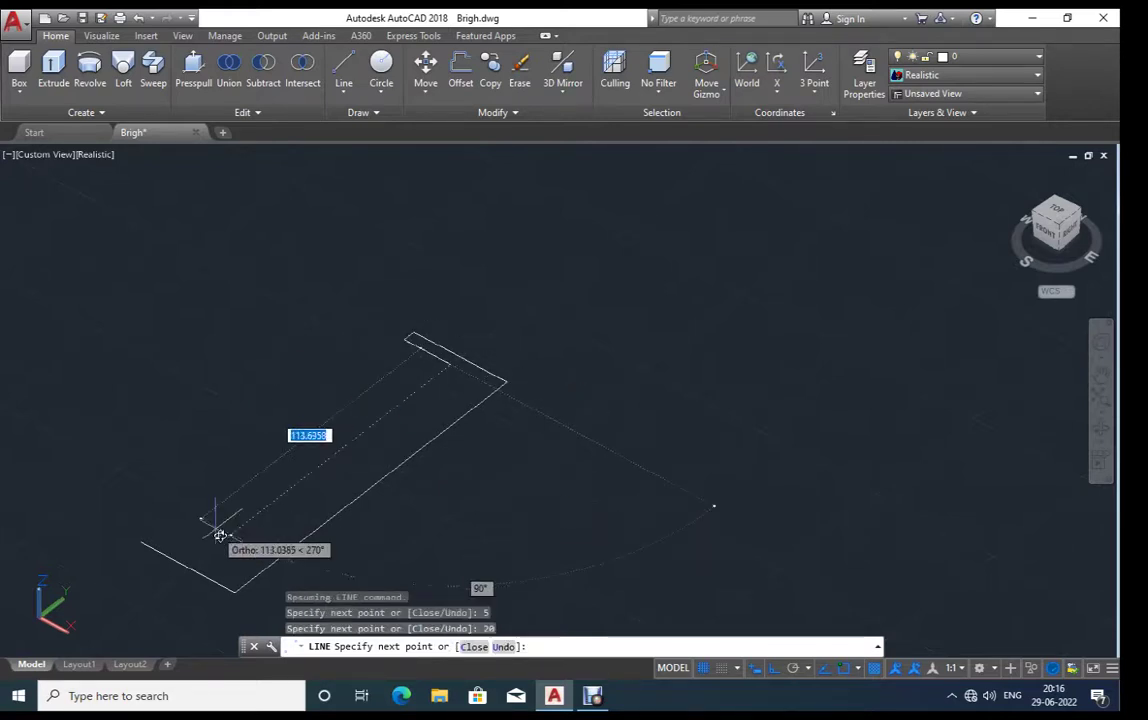
pyautogui.write('130')
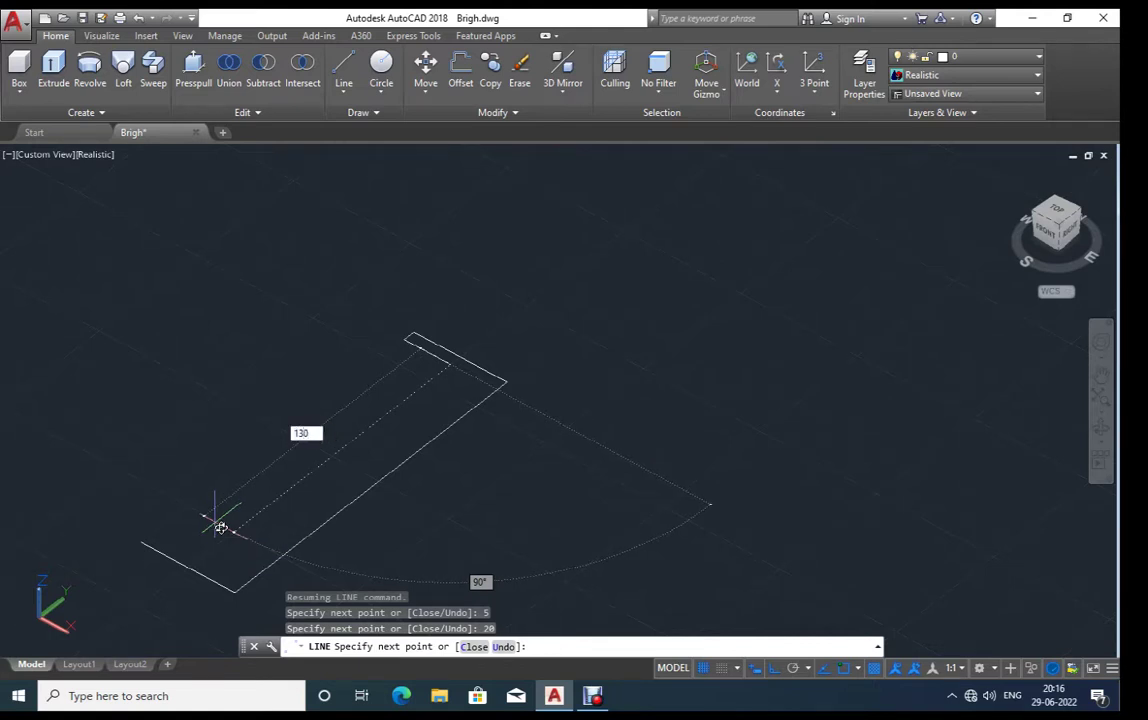
pyautogui.press('Return')
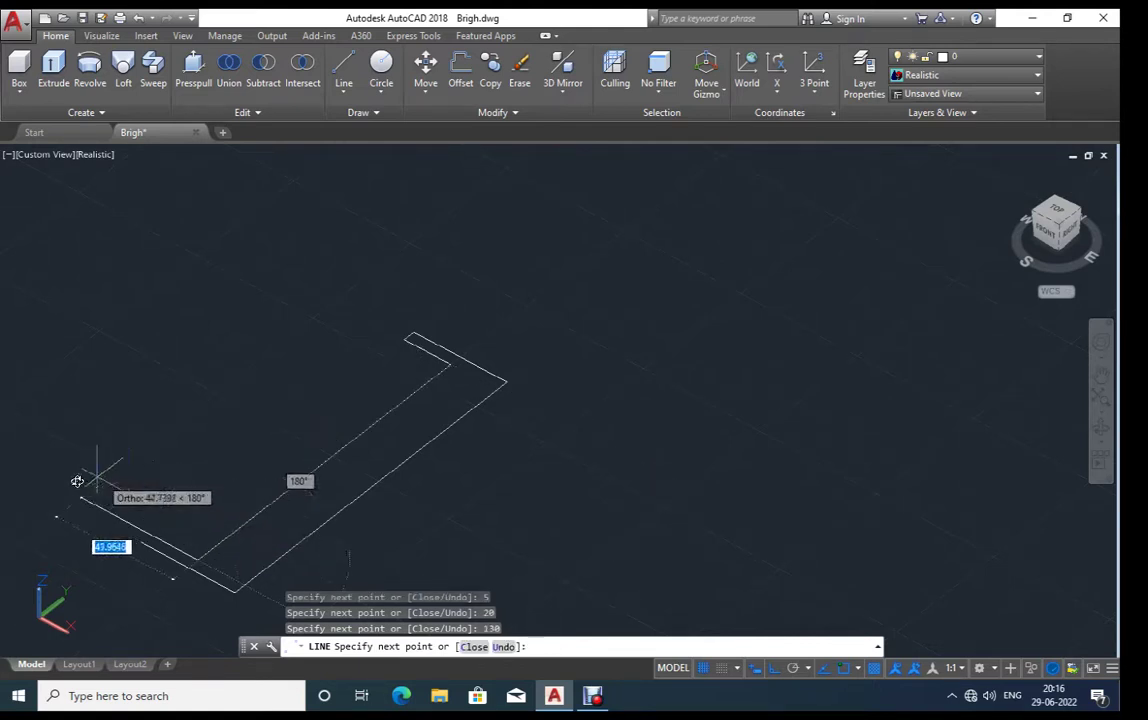
pyautogui.write('20')
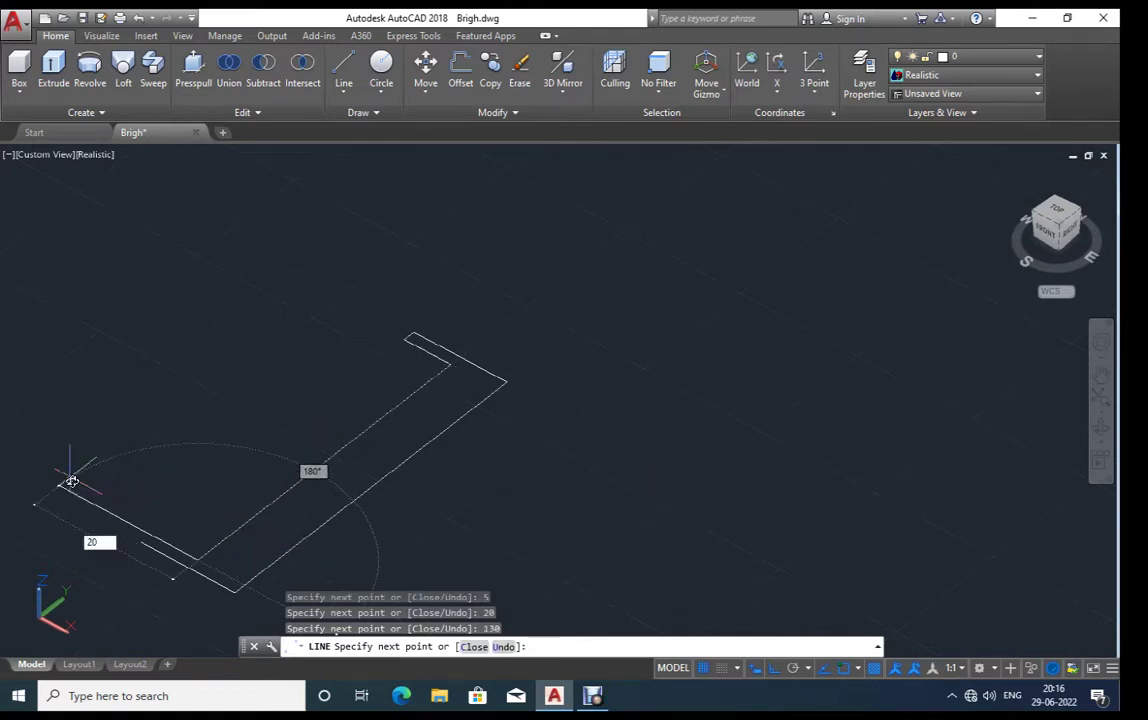
pyautogui.press('Return')
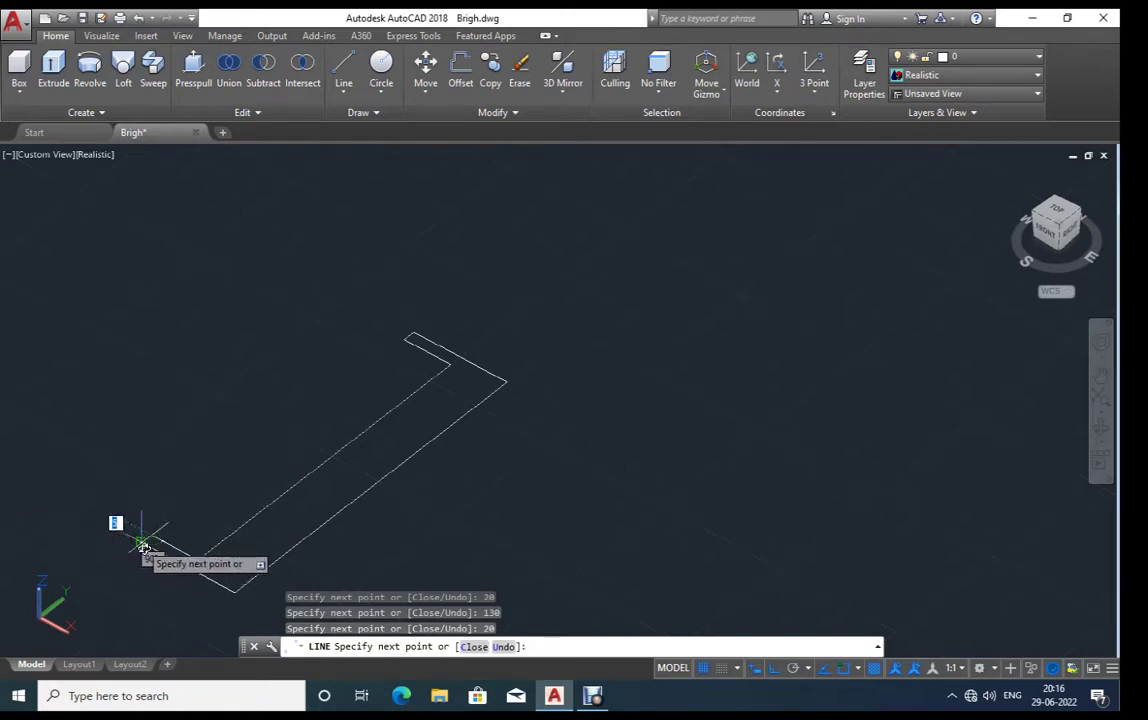
pyautogui.click(142, 545)
pyautogui.press('Escape')
pyautogui.moveTo(223, 530); pyautogui.dragTo(231, 492, button='middle')
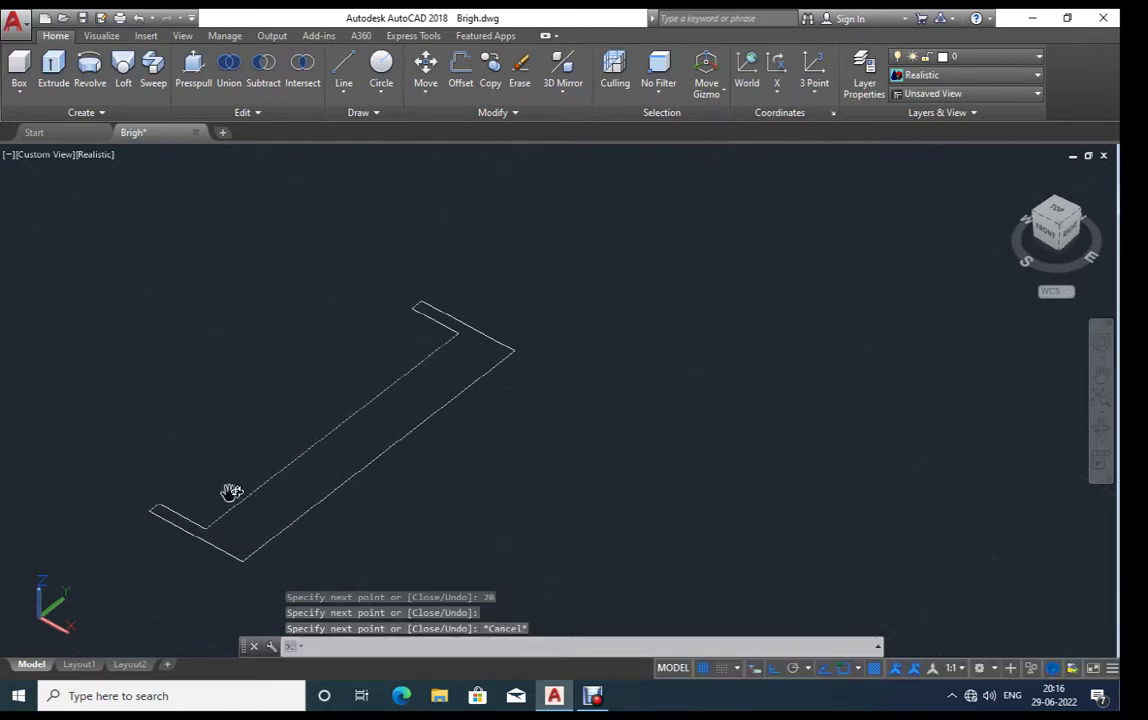
pyautogui.moveTo(314, 468); pyautogui.dragTo(306, 446, button='middle')
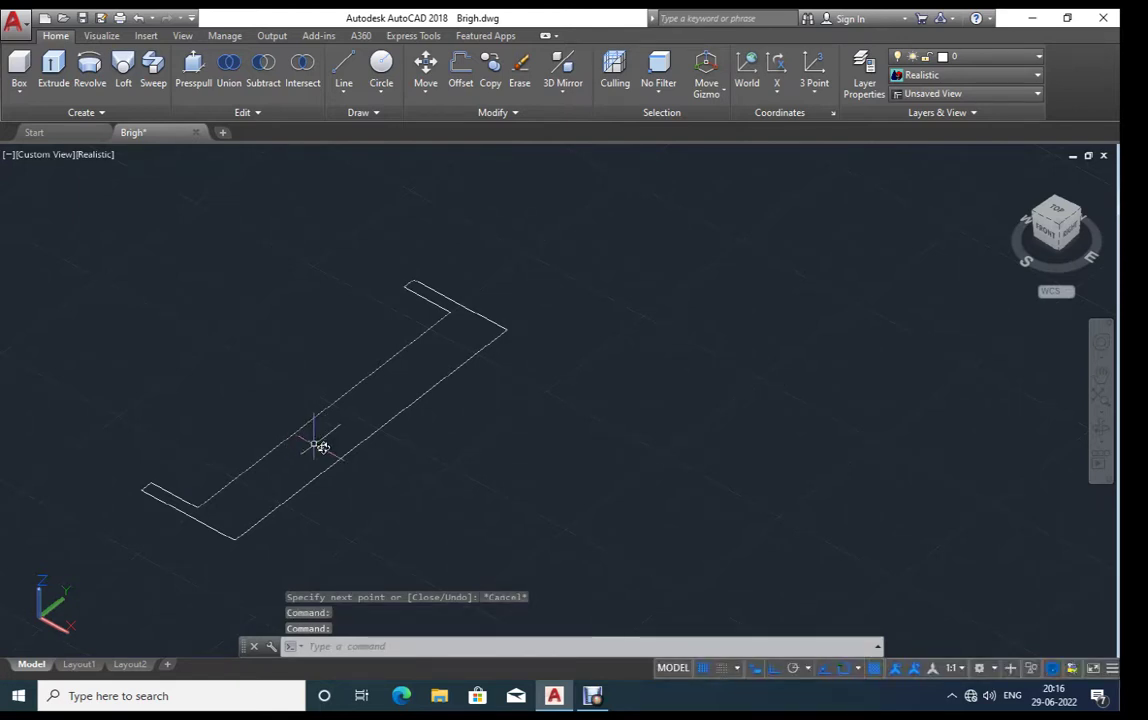
pyautogui.scroll(-5, 320, 447)
pyautogui.scroll(-3, 320, 447)
pyautogui.scroll(-3, 324, 446)
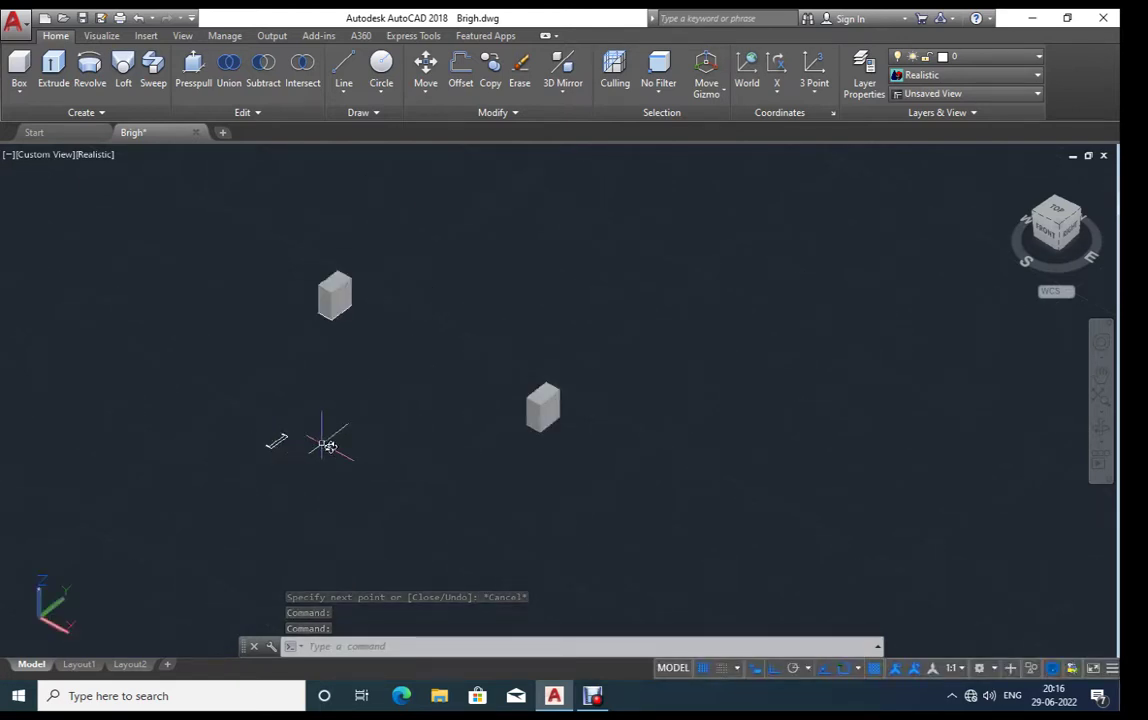
pyautogui.keyDown('shift'); pyautogui.moveTo(325, 445); pyautogui.dragTo(358, 417, button='middle'); pyautogui.keyUp('shift')
pyautogui.scroll(2, 360, 385)
pyautogui.scroll(2, 361, 361)
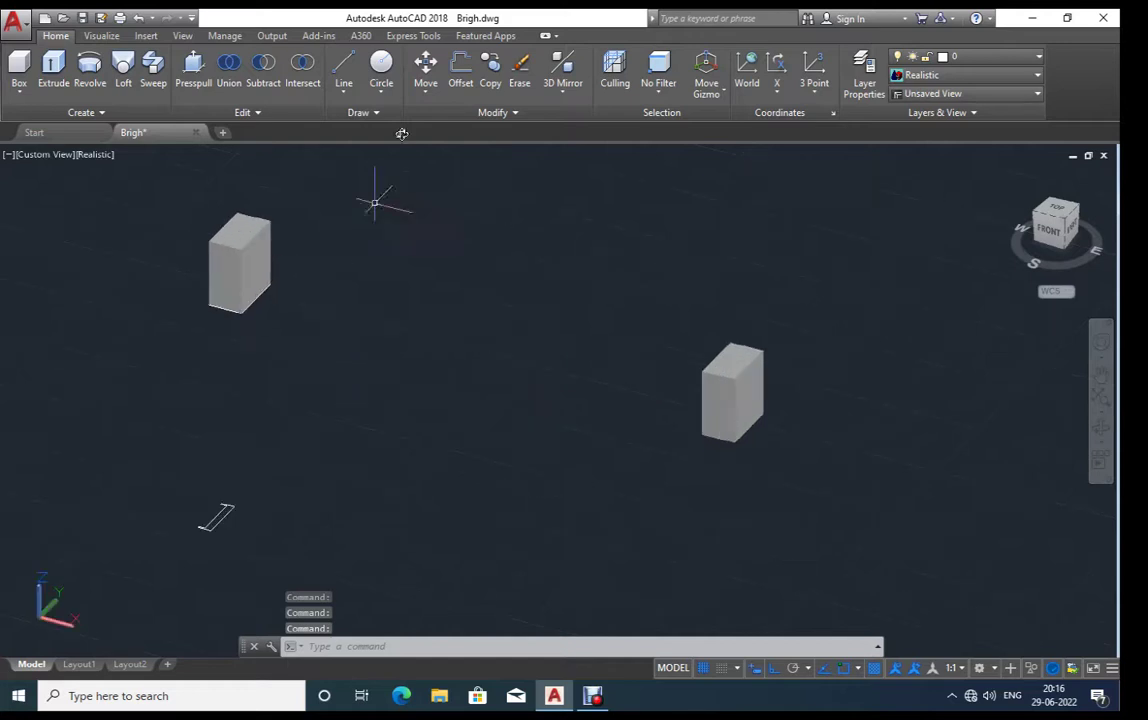
pyautogui.press('Return')
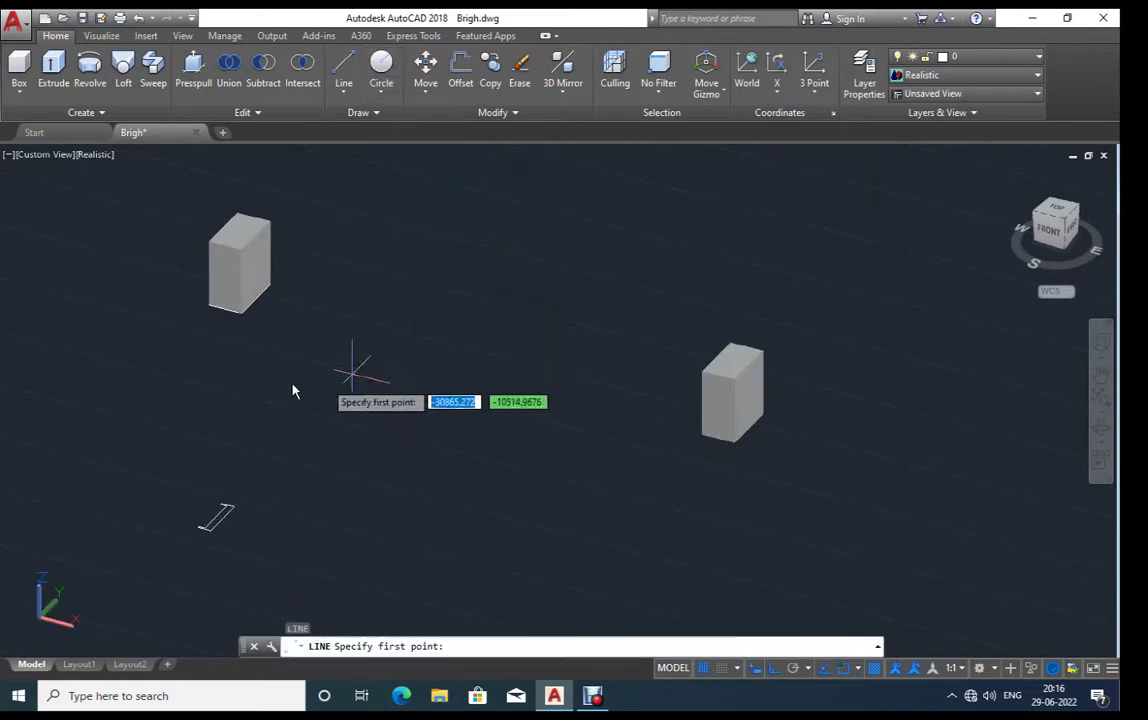
pyautogui.click(209, 309)
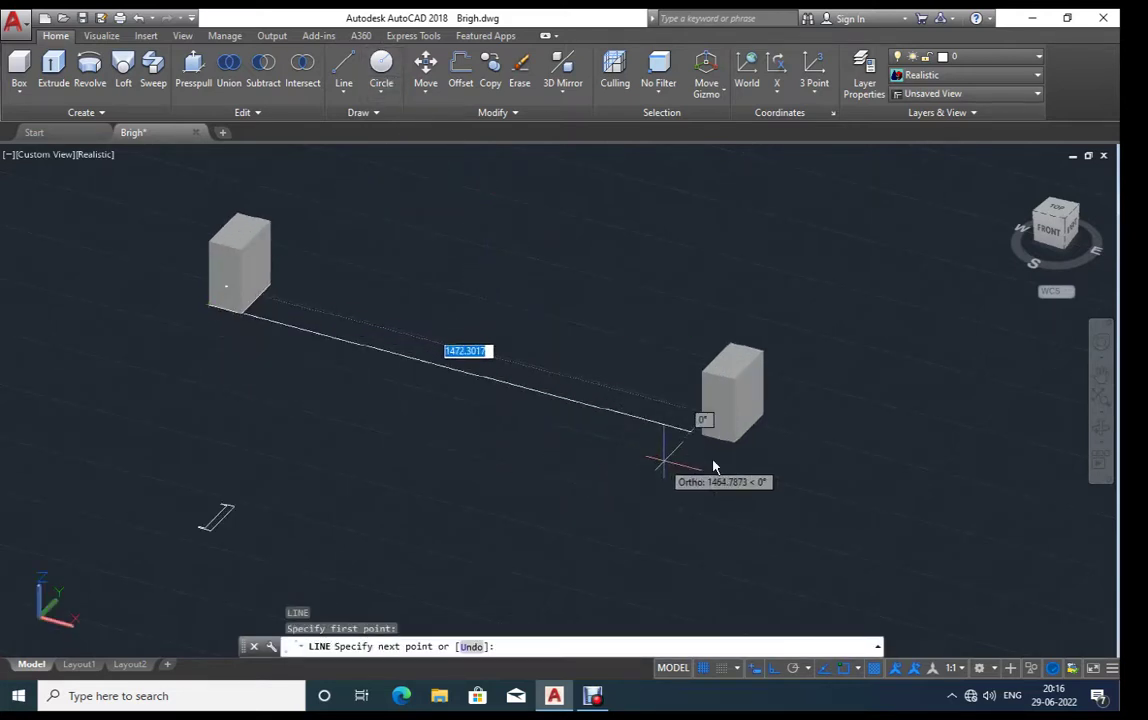
pyautogui.press('Escape')
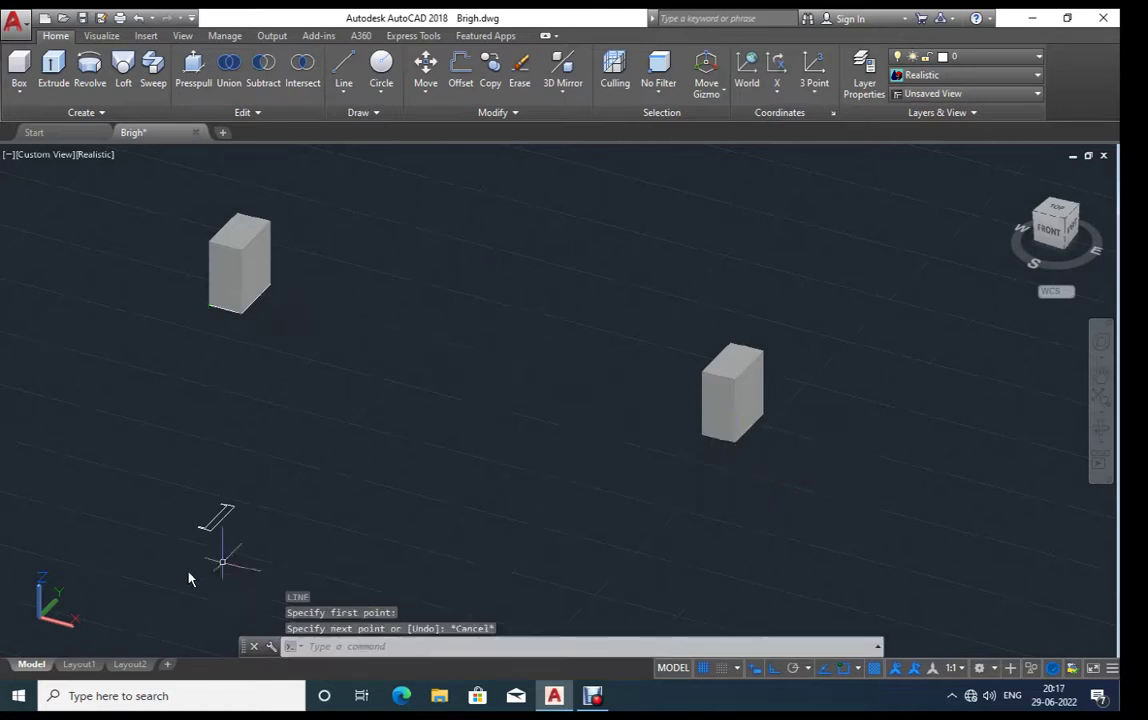
pyautogui.hotkey('ctrl', 'z')
pyautogui.scroll(2, 200, 530)
pyautogui.scroll(2, 432, 474)
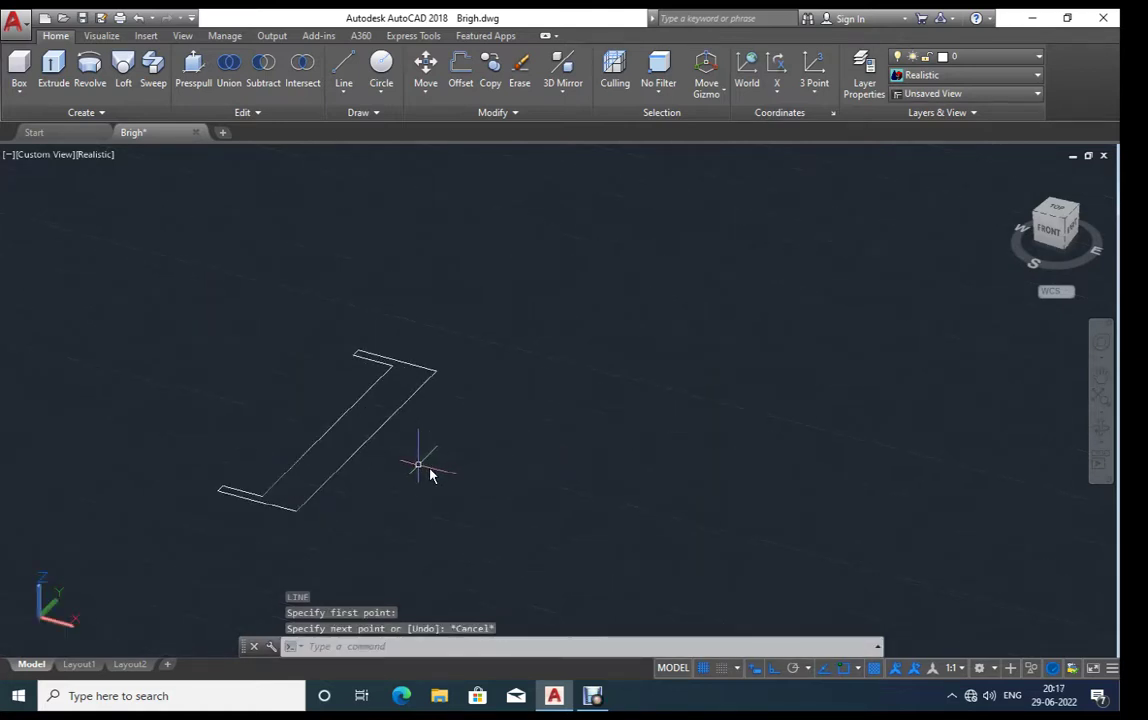
# Step: Press-pull the C-shaped channel outline 1600 units into a tall column
pyautogui.write('re')
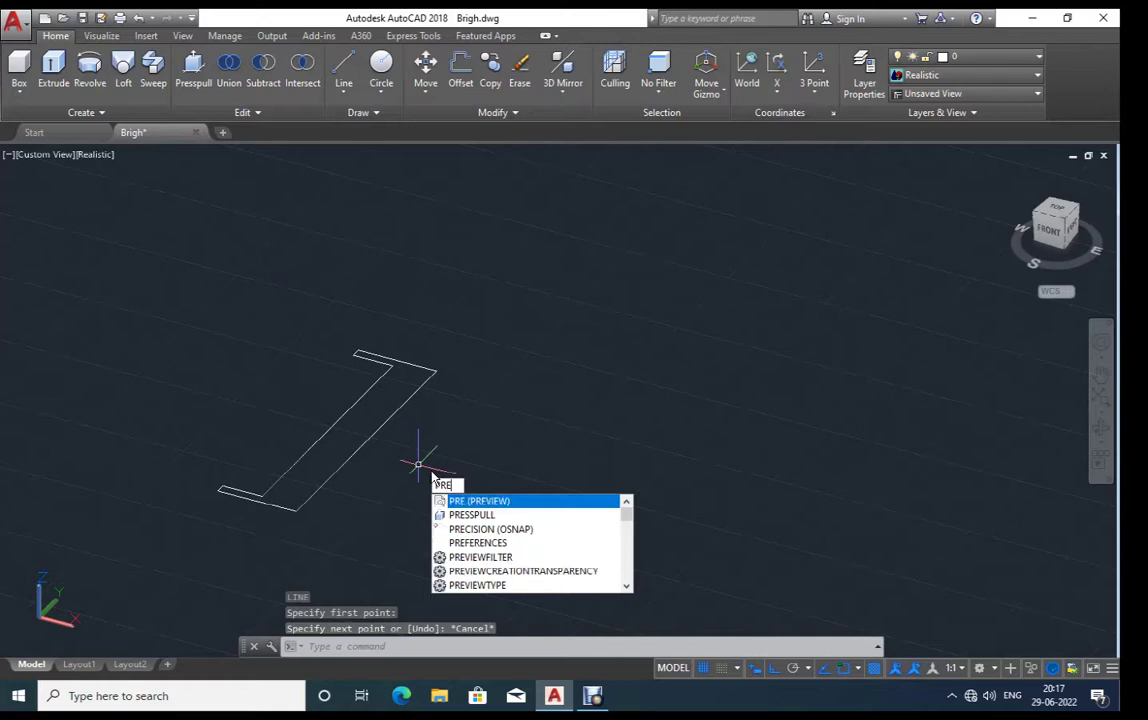
pyautogui.press('Down')
pyautogui.press('Return')
pyautogui.click(328, 454)
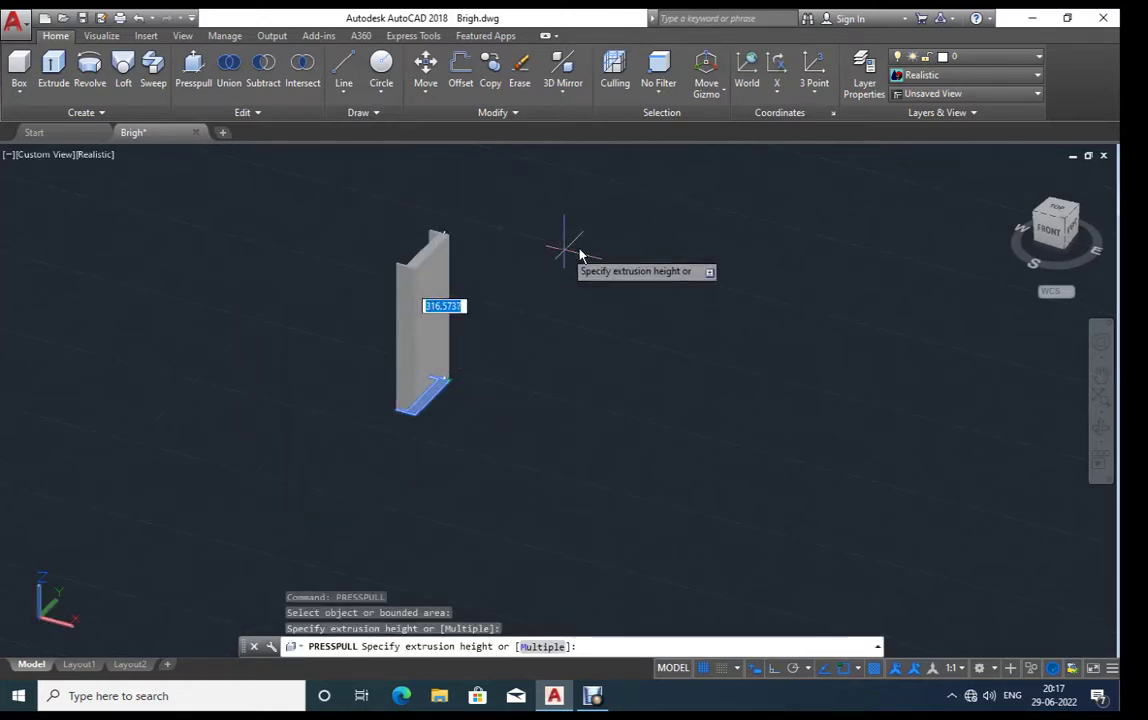
pyautogui.write('1600')
pyautogui.press('Return')
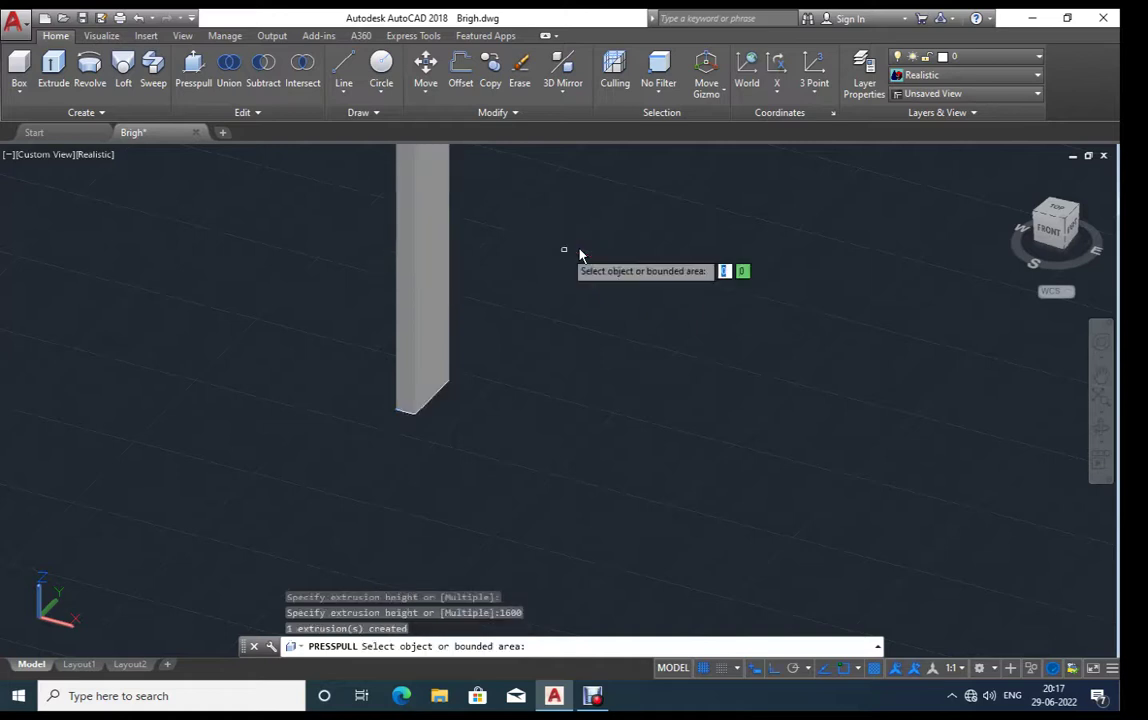
pyautogui.keyDown('shift'); pyautogui.moveTo(558, 258); pyautogui.dragTo(402, 487, button='middle'); pyautogui.keyUp('shift')
pyautogui.press('Escape')
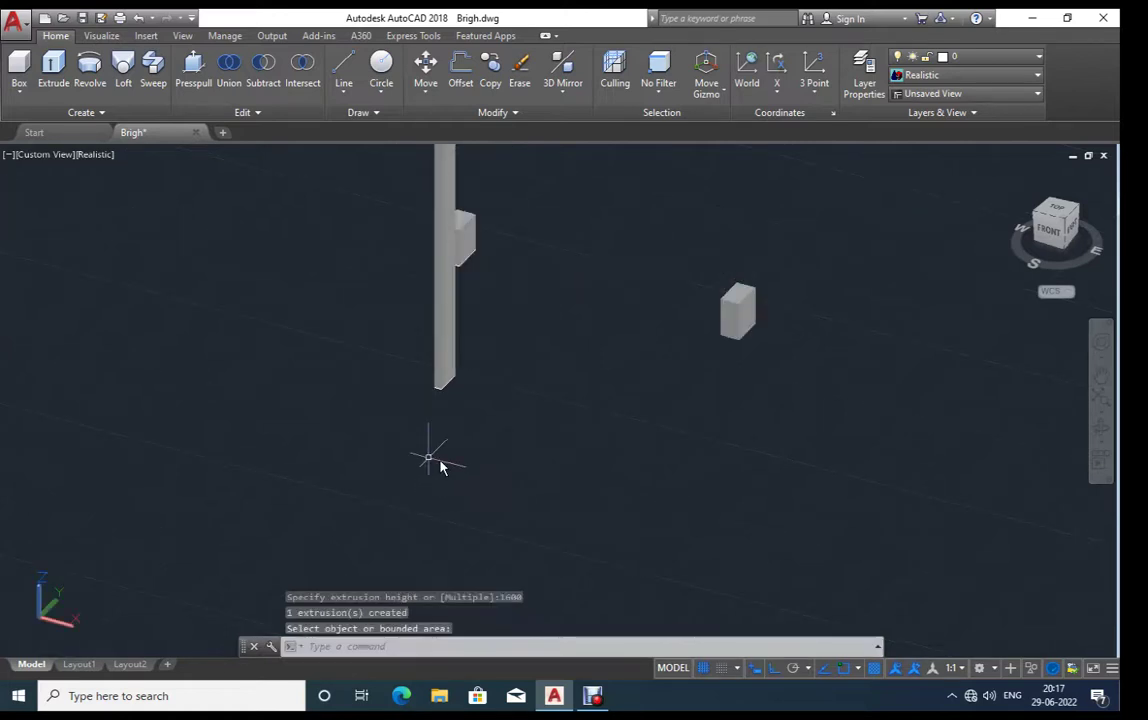
pyautogui.keyDown('shift'); pyautogui.moveTo(474, 455); pyautogui.dragTo(477, 456, button='middle'); pyautogui.keyUp('shift')
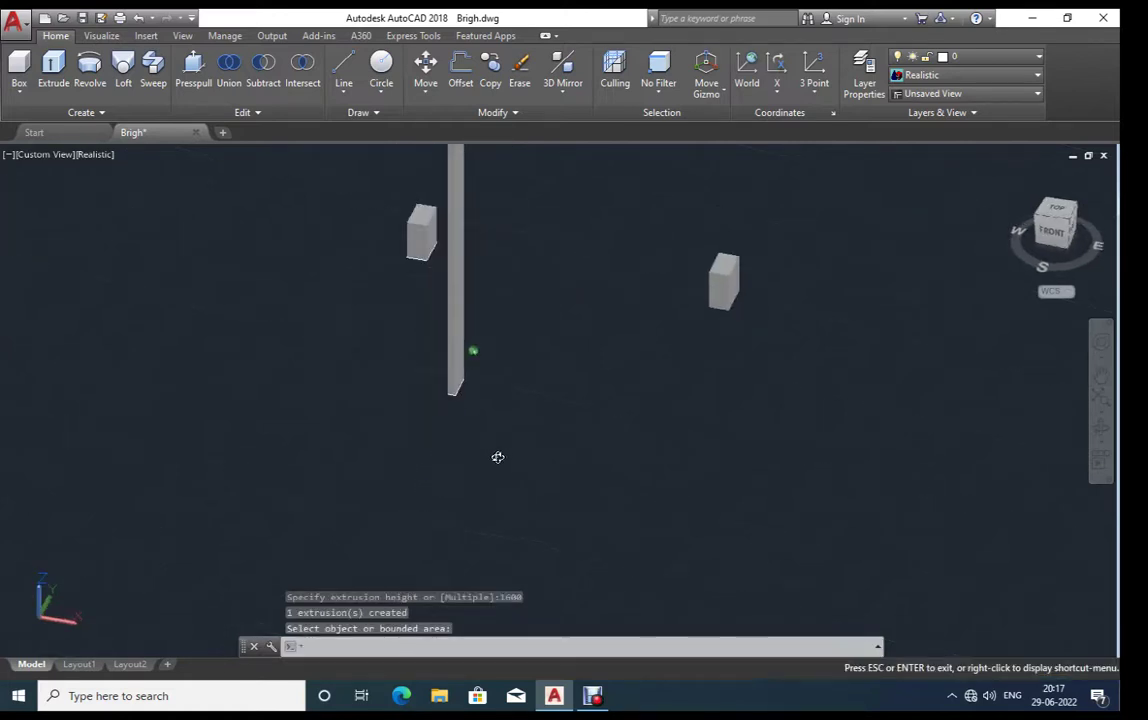
pyautogui.press('Escape')
# Step: Rotate the channel column 90° with 3DROTATE so it lies as a horizontal beam
pyautogui.click(456, 325)
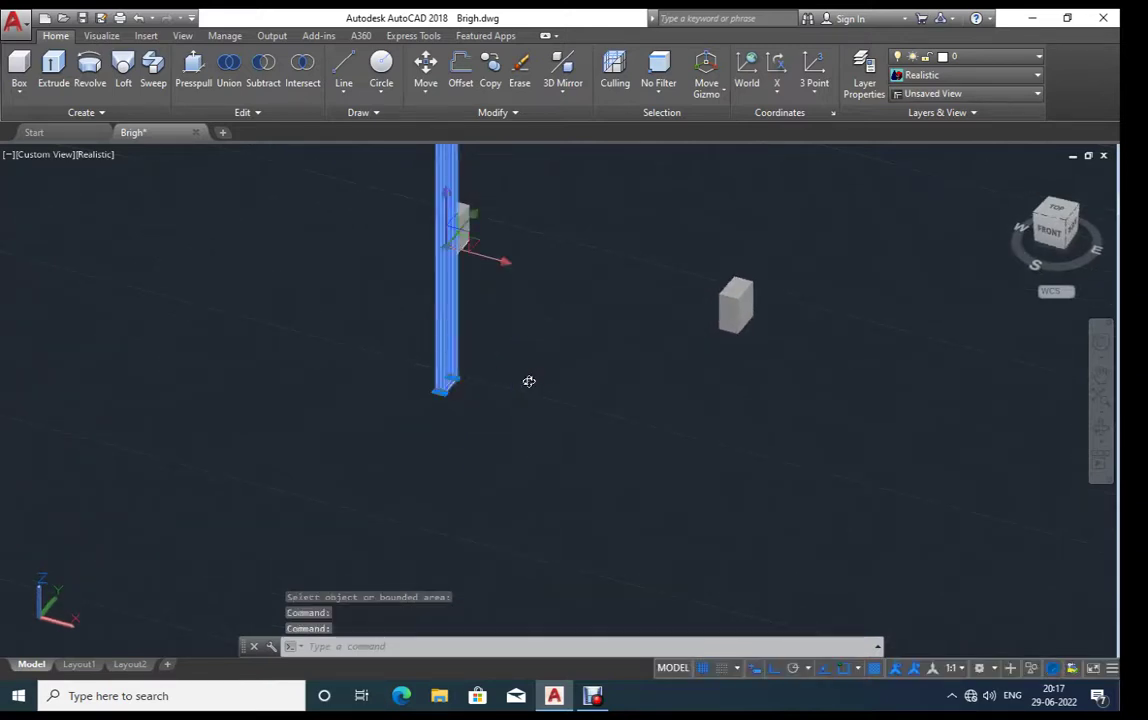
pyautogui.moveTo(527, 381); pyautogui.dragTo(508, 461, button='middle')
pyautogui.write('3')
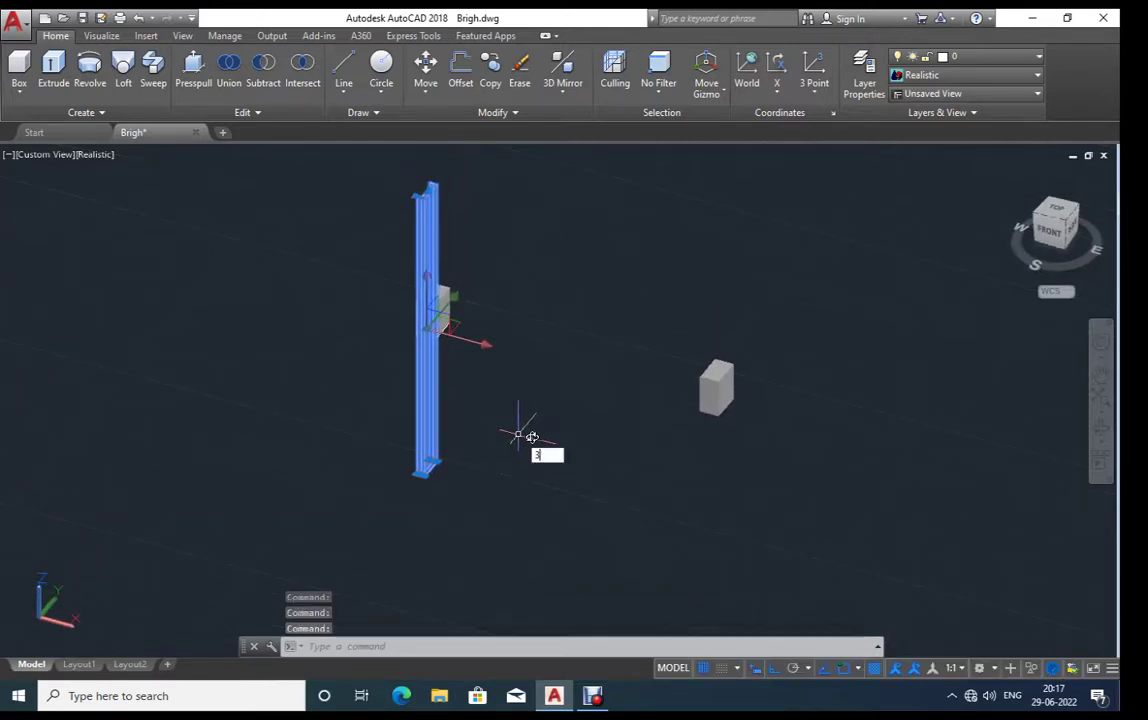
pyautogui.write('d')
pyautogui.press('Return')
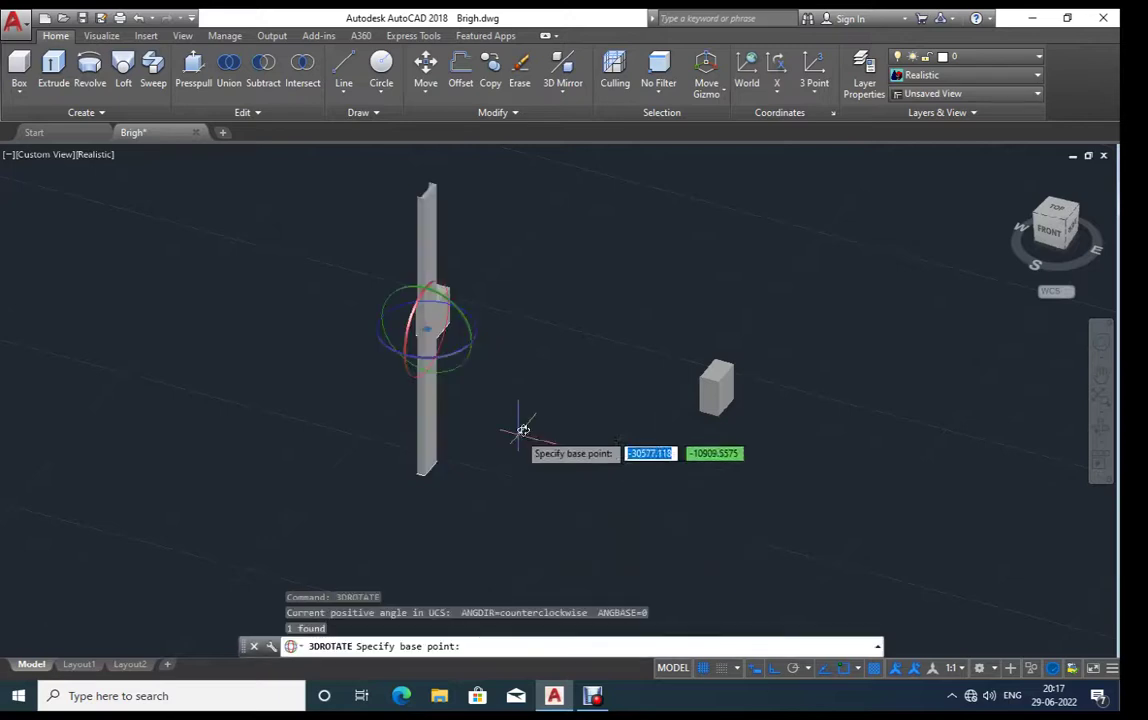
pyautogui.click(430, 325)
pyautogui.click(412, 340)
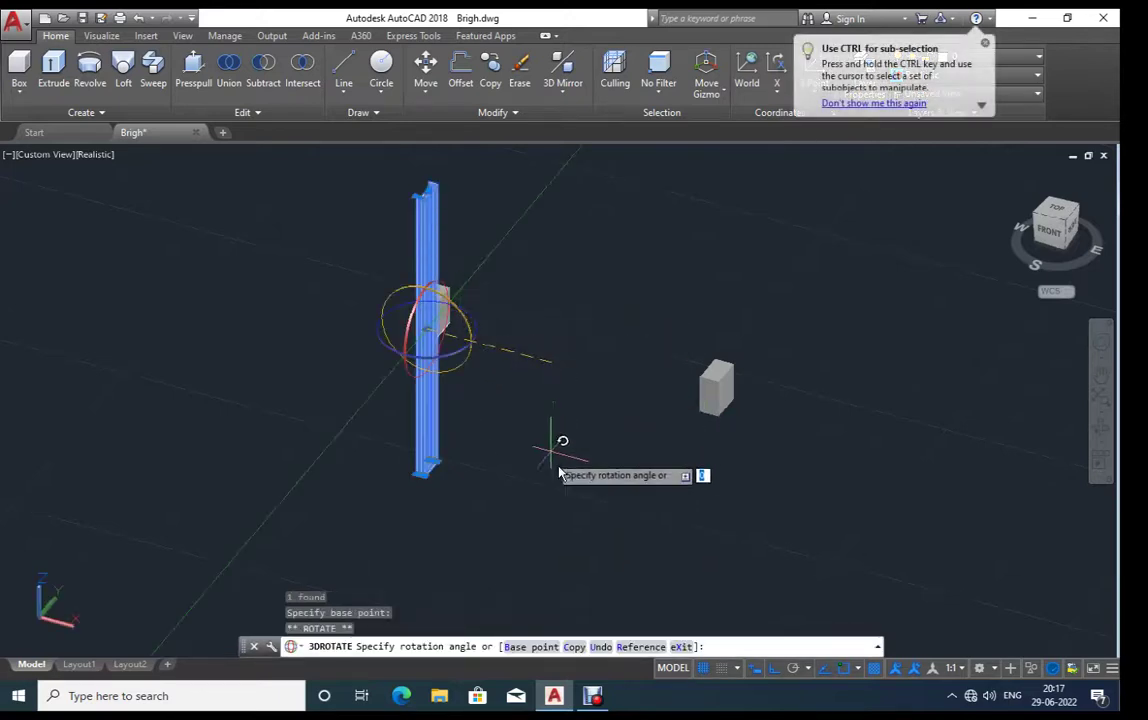
pyautogui.click(402, 552)
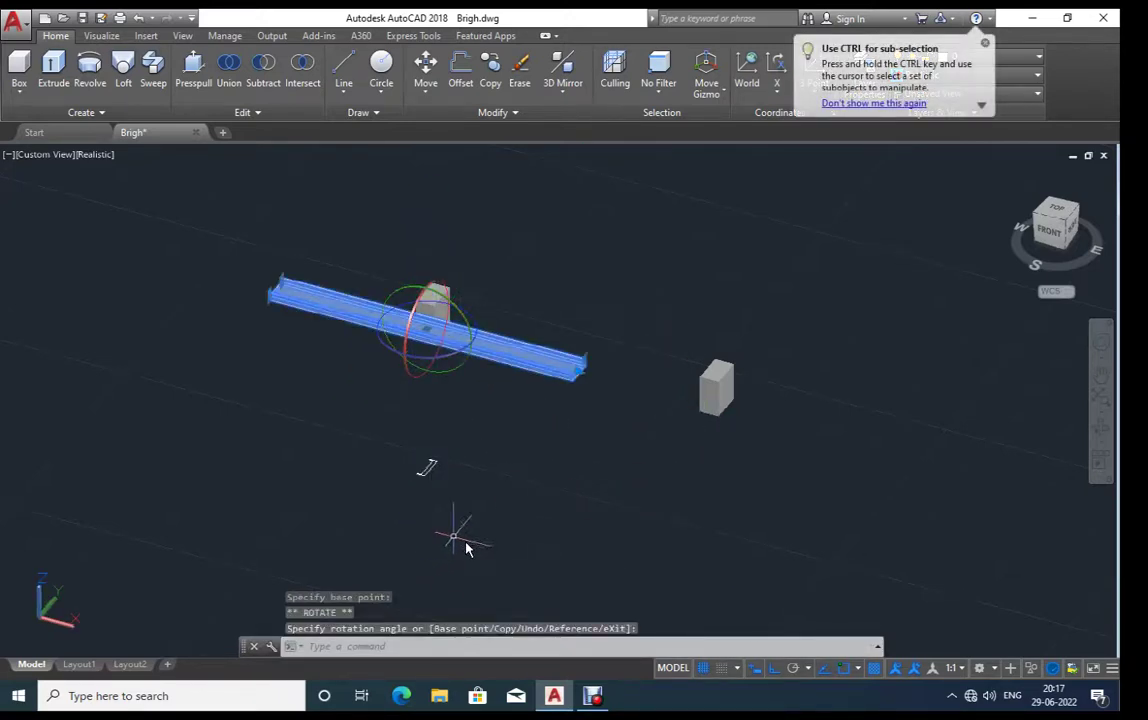
pyautogui.press('Escape')
pyautogui.scroll(2, 590, 385)
pyautogui.scroll(-1, 620, 460)
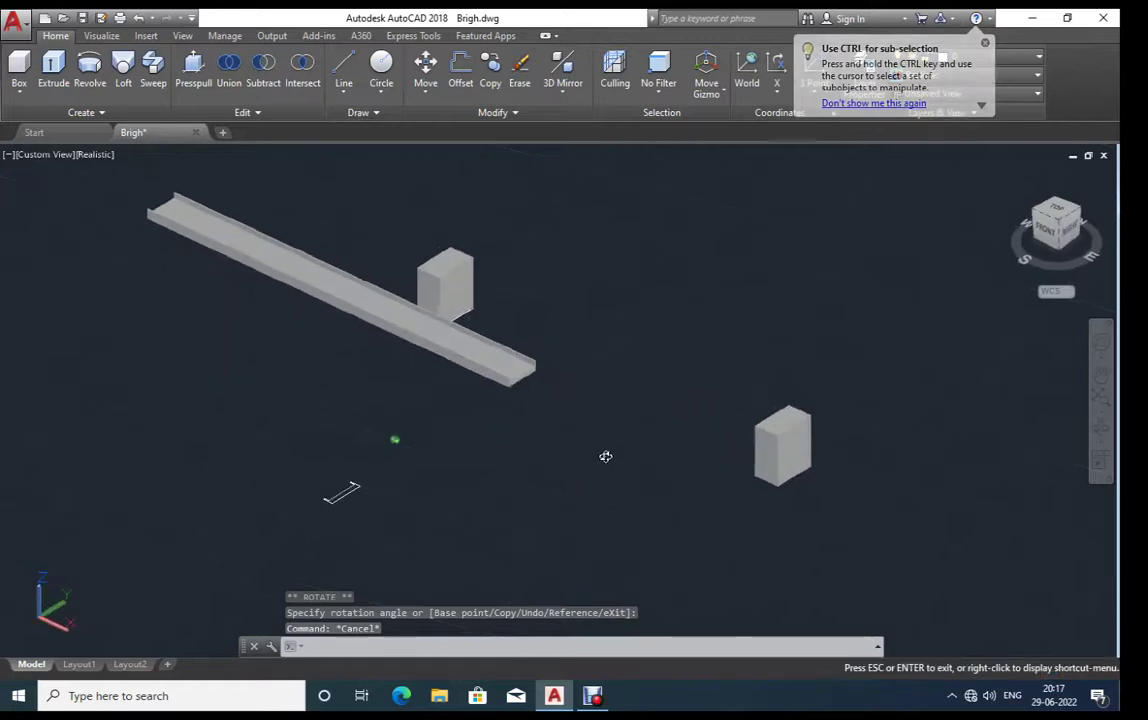
pyautogui.scroll(3, 845, 438)
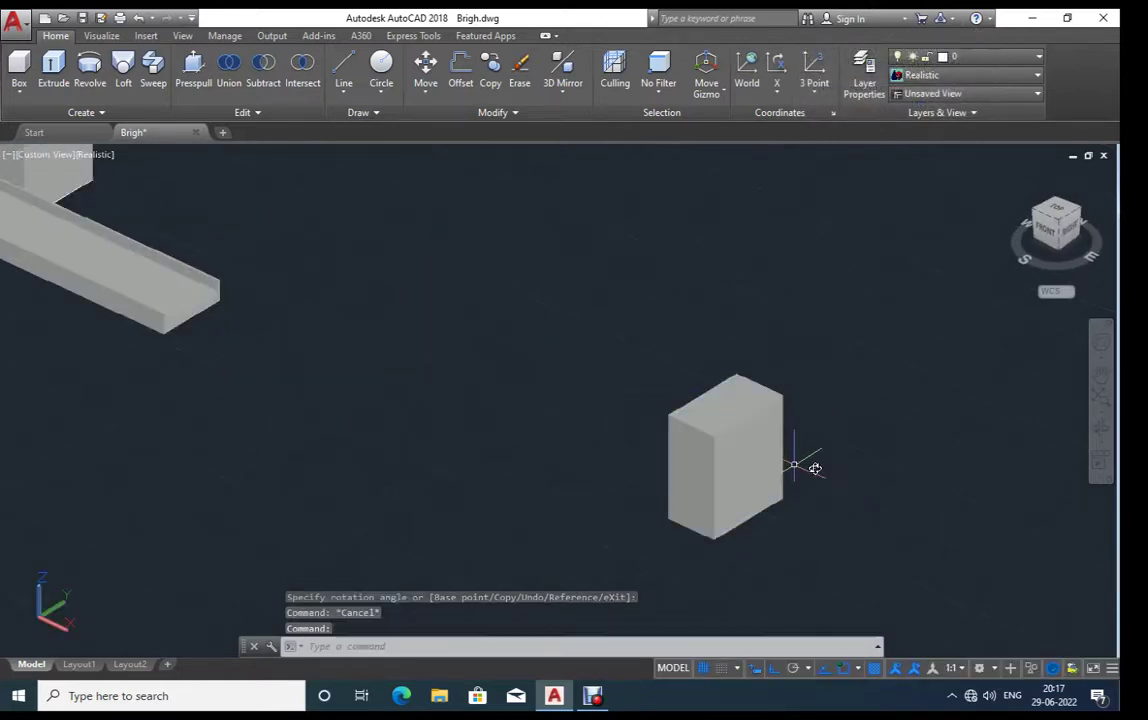
# Step: Draw 30- and 15-unit guide lines from the second pier box's top corner
pyautogui.press('Return')
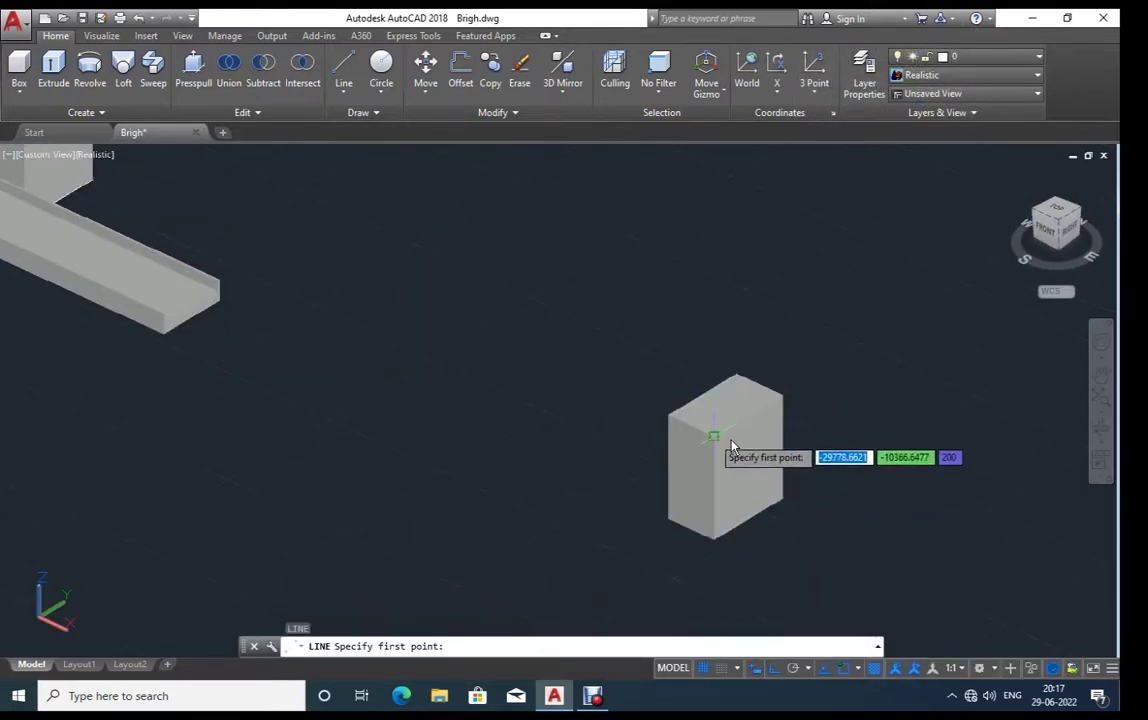
pyautogui.click(714, 435)
pyautogui.write('30')
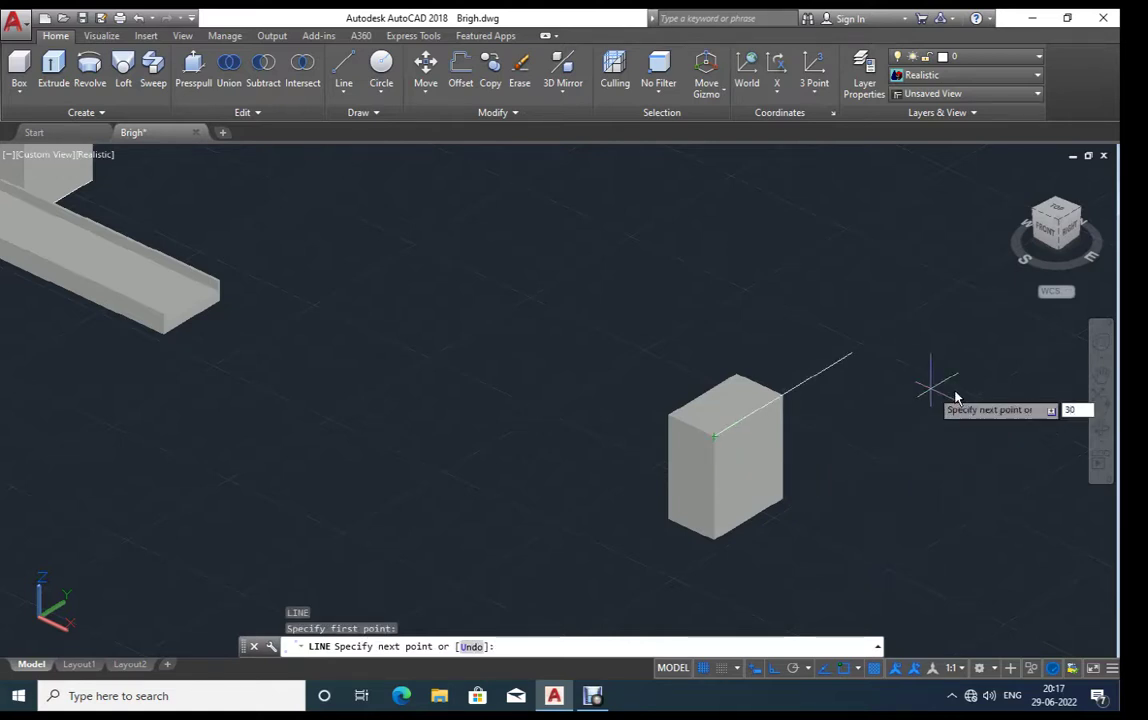
pyautogui.press('Return')
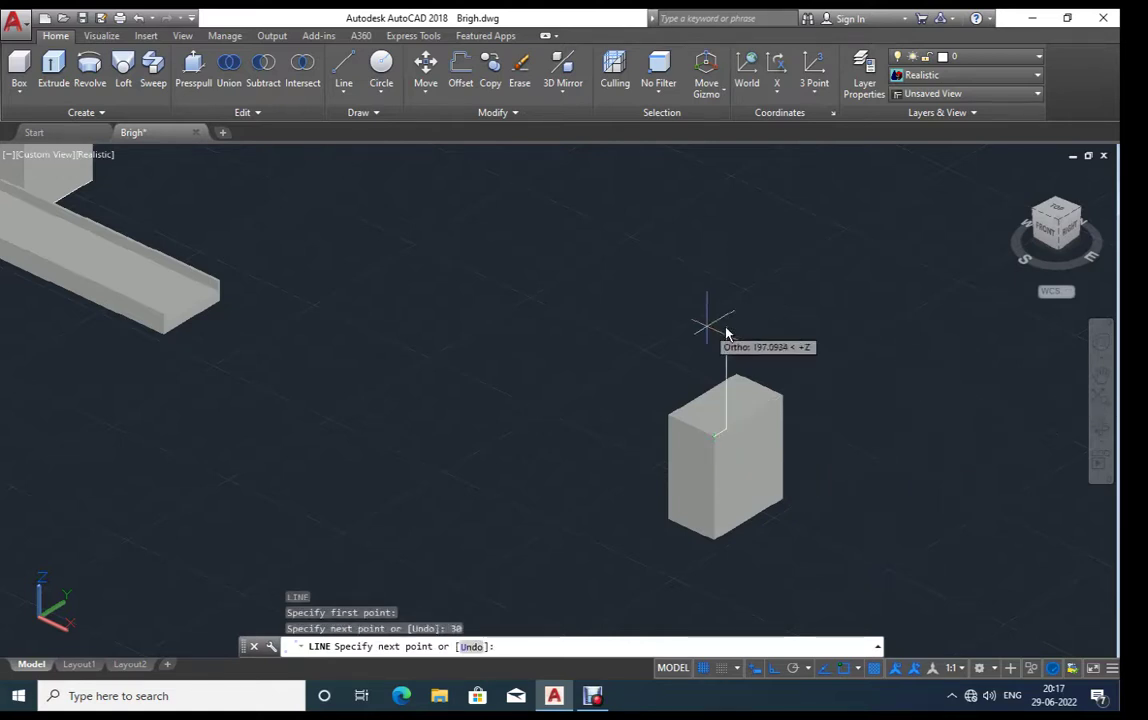
pyautogui.press('Escape')
pyautogui.scroll(2, 720, 435)
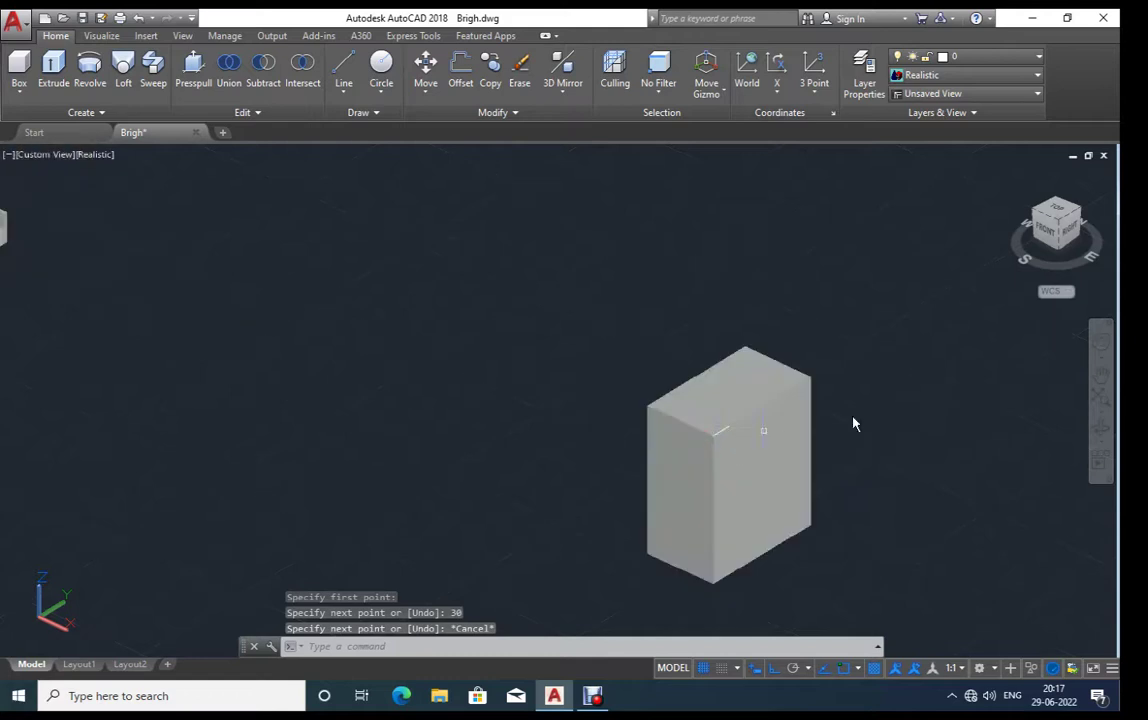
pyautogui.write('L')
pyautogui.press('Return')
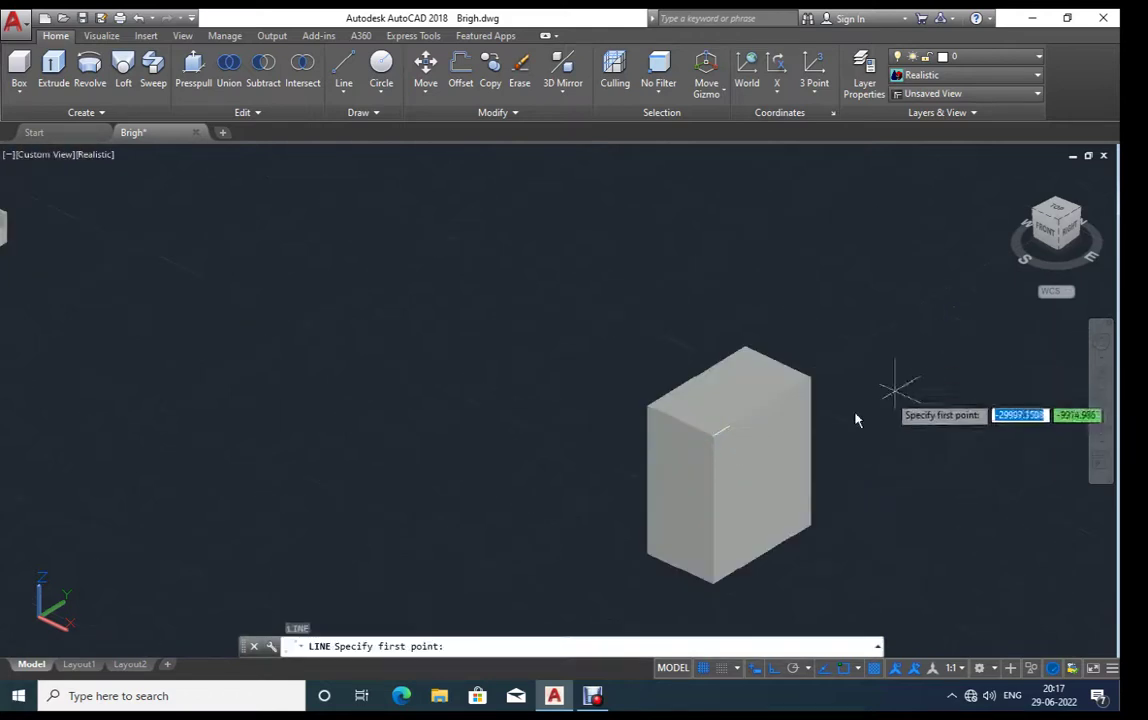
pyautogui.click(815, 378)
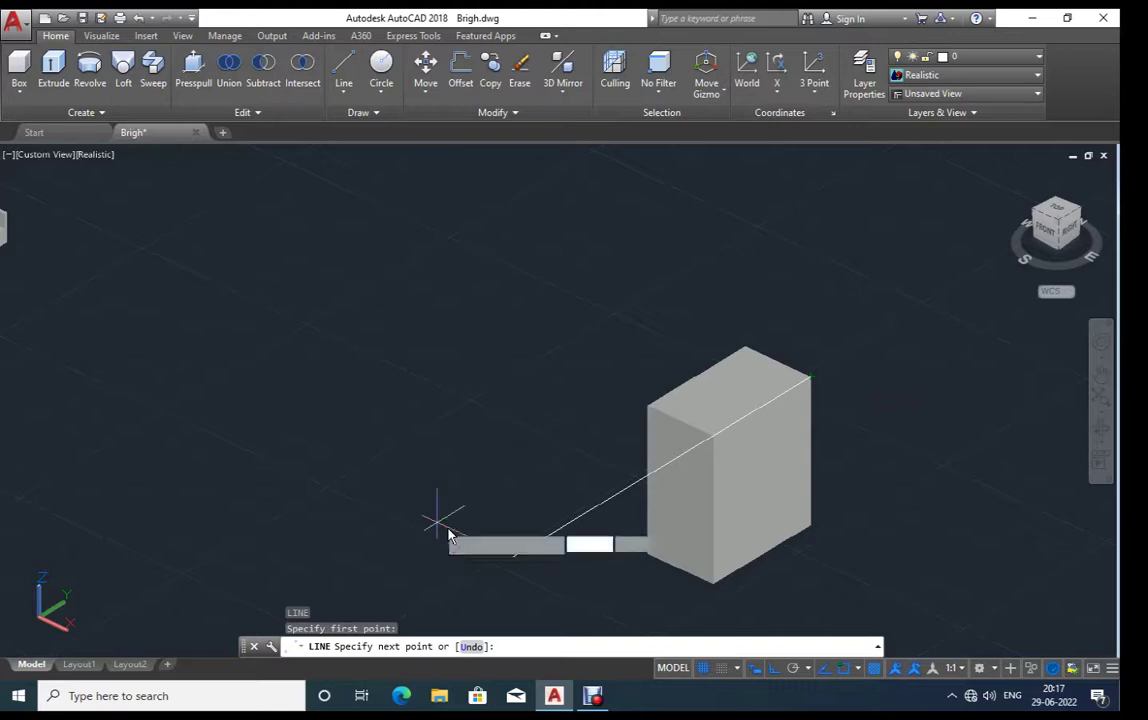
pyautogui.press('Return')
pyautogui.press('Escape')
# Step: Select the long channel beam and begin moving it
pyautogui.scroll(-2, 705, 395)
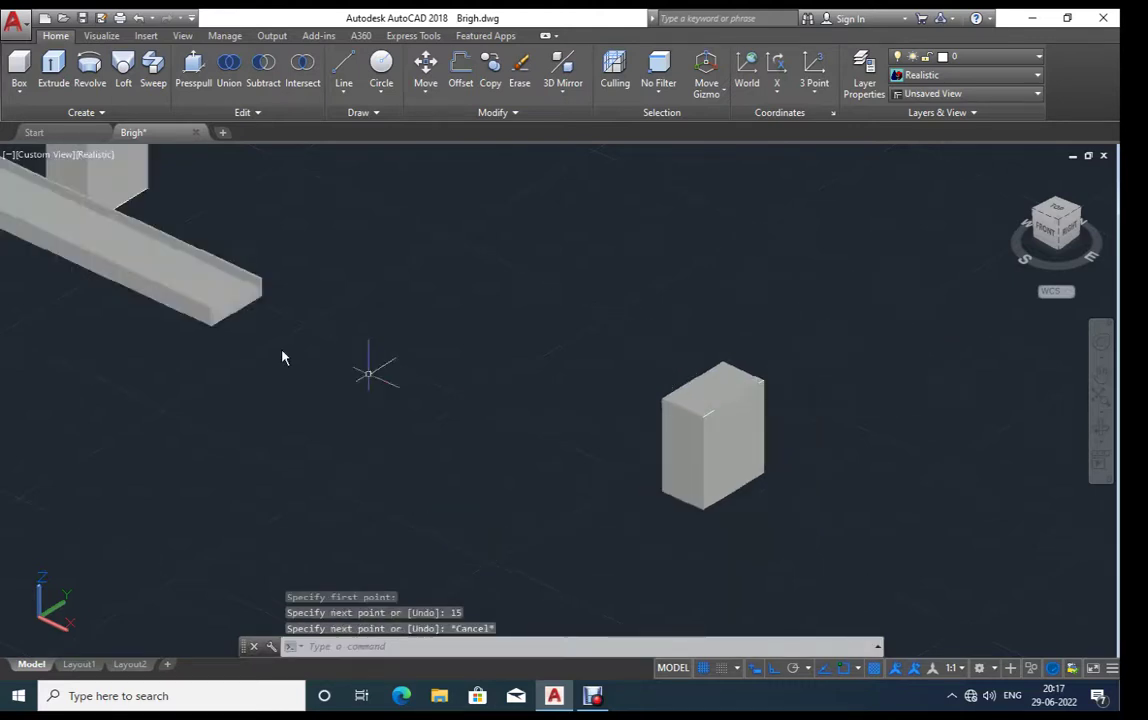
pyautogui.click(210, 317)
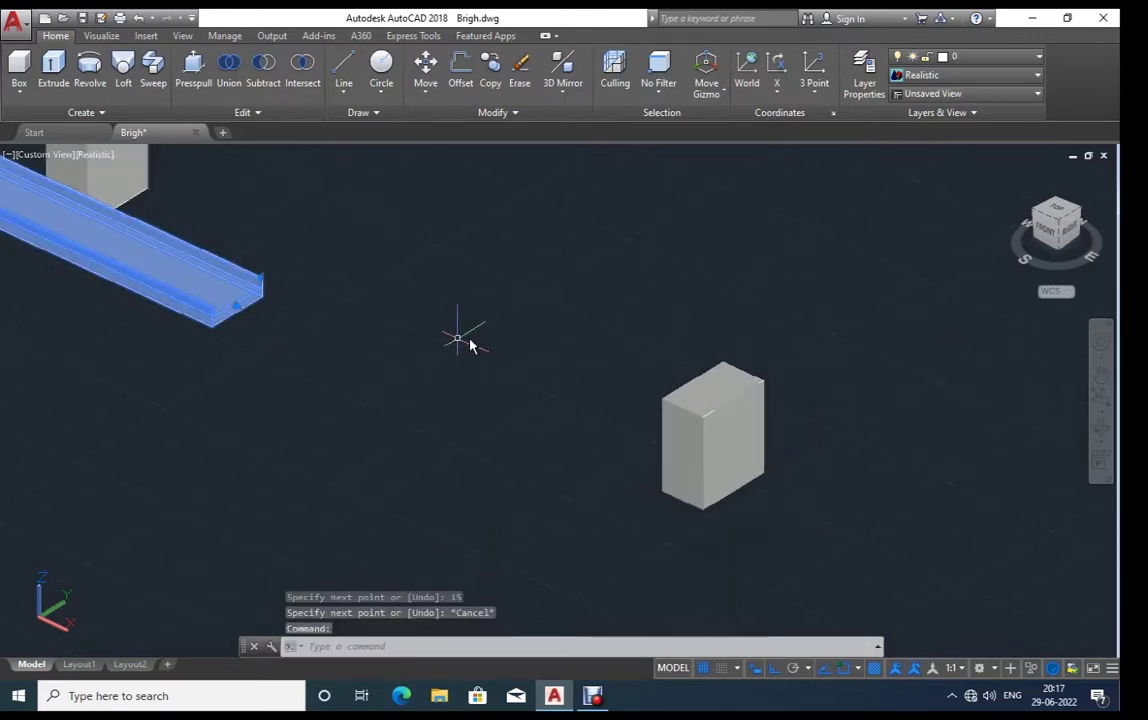
pyautogui.write('M')
pyautogui.press('Return')
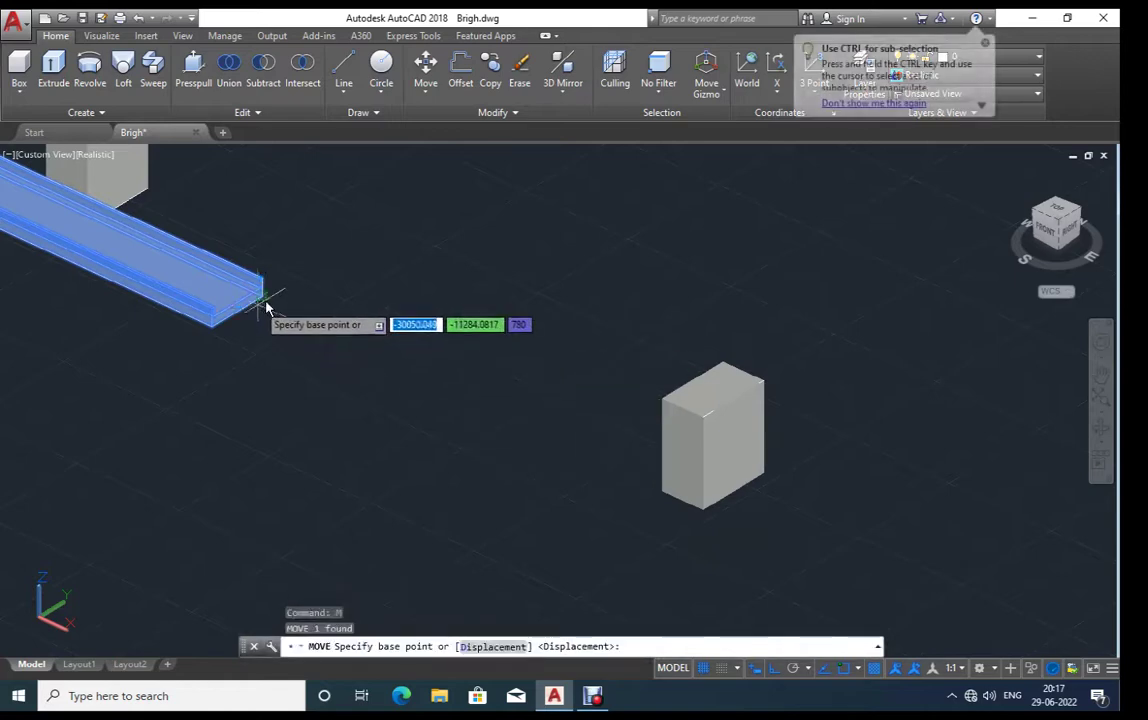
# Step: Move the beam end onto the second pier's top corner with Ortho off
pyautogui.click(272, 303)
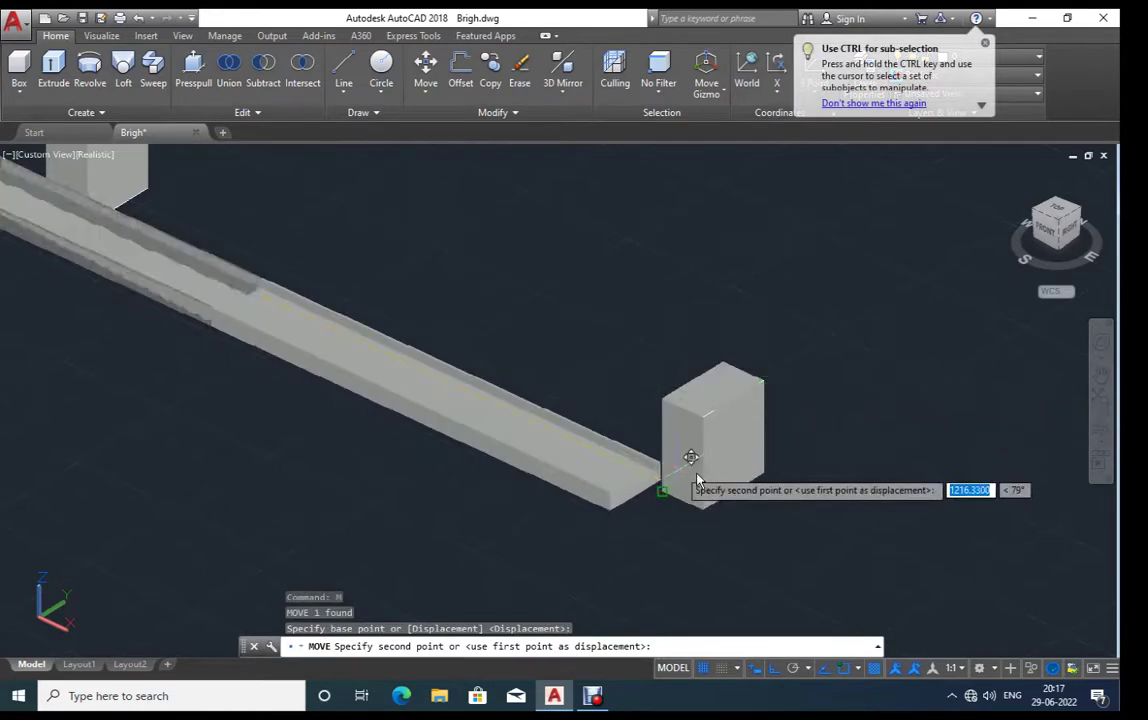
pyautogui.press('F8')
pyautogui.scroll(2, 690, 460)
pyautogui.scroll(2, 757, 390)
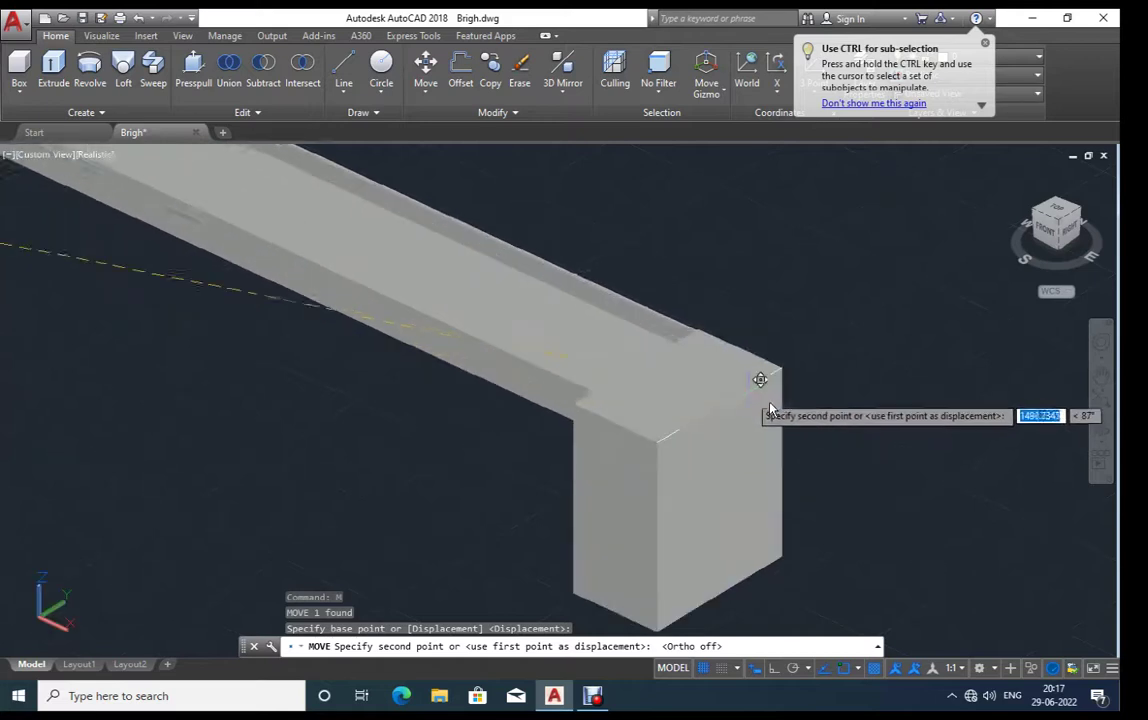
pyautogui.click(792, 375)
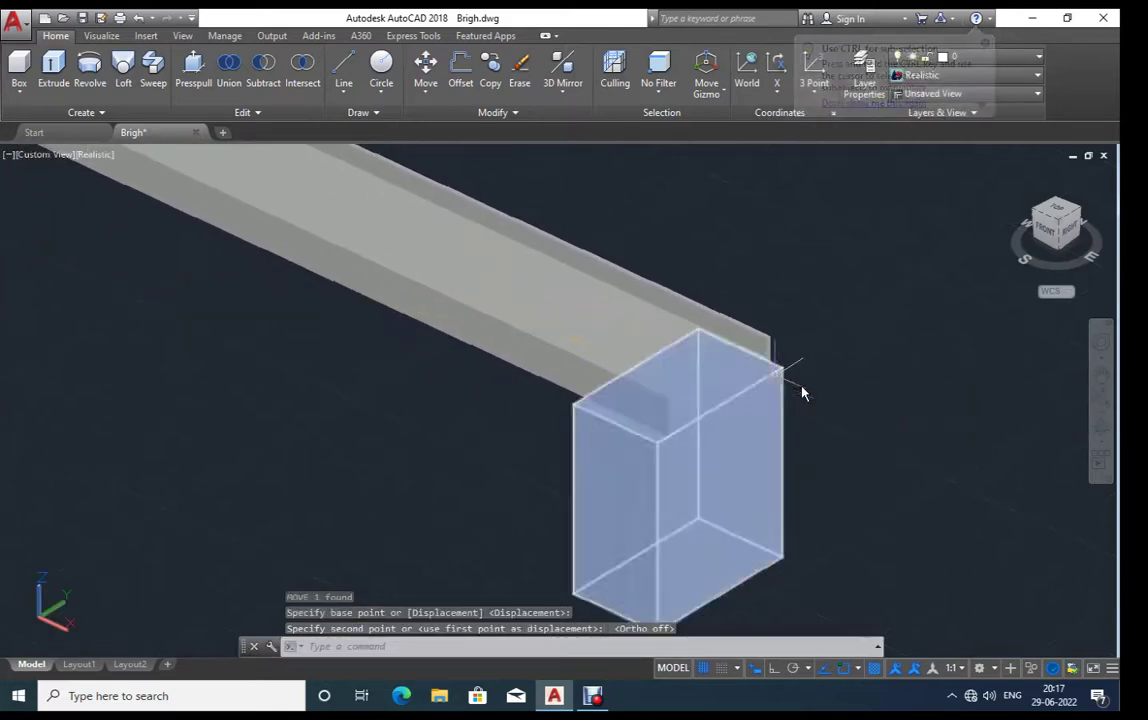
pyautogui.scroll(-2, 860, 440)
pyautogui.scroll(-2, 760, 490)
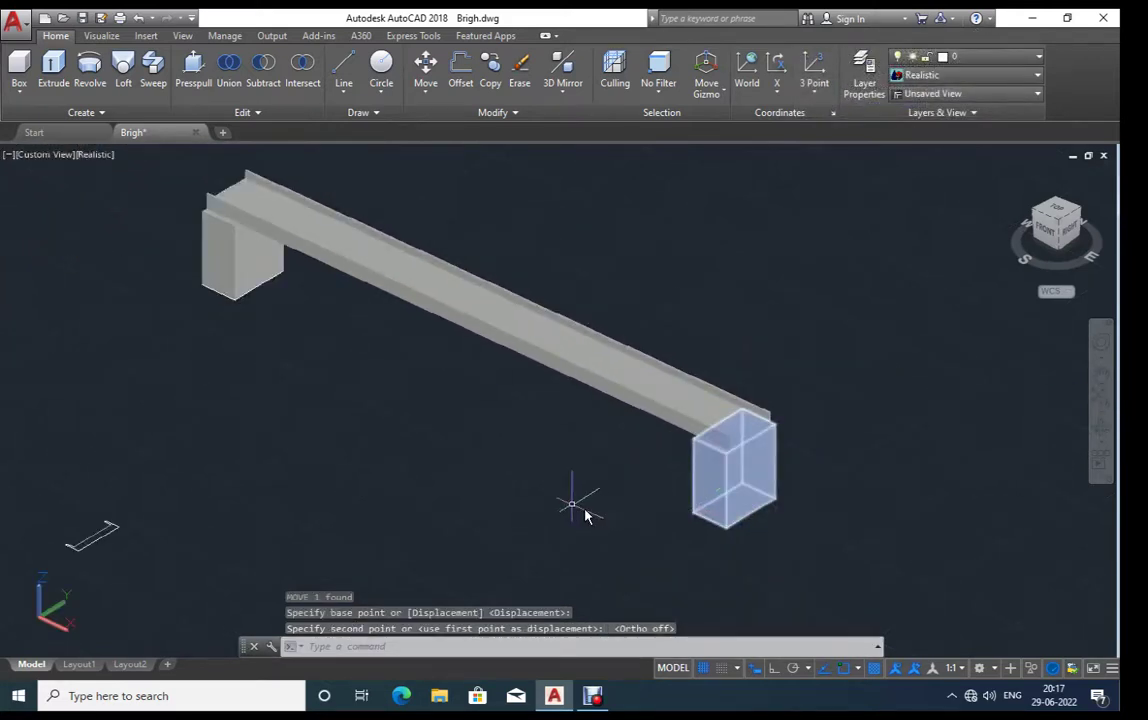
# Step: Orbit around the beam and piers to check it spans both pier tops
pyautogui.moveTo(585, 515)
pyautogui.keyDown('shift'); pyautogui.mouseDown(button='middle')
pyautogui.moveTo(520, 507)
pyautogui.moveTo(679, 510)
pyautogui.moveTo(640, 489)
pyautogui.moveTo(825, 365)
pyautogui.mouseUp(button='middle'); pyautogui.keyUp('shift')
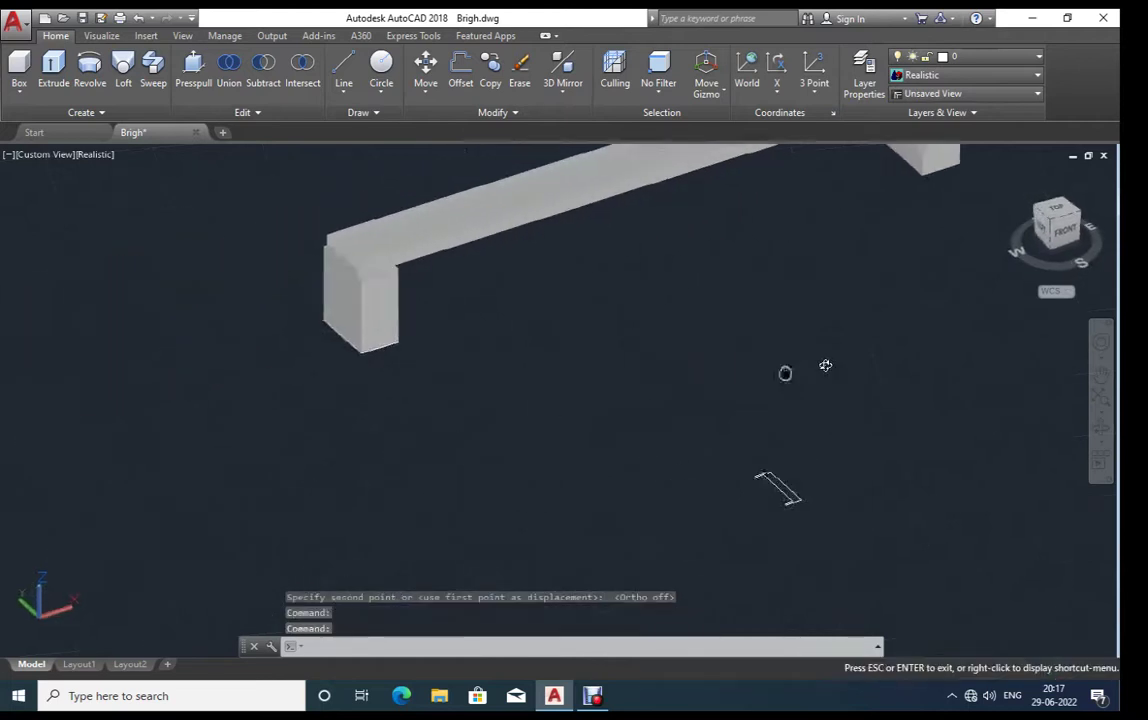
pyautogui.keyDown('shift'); pyautogui.moveTo(451, 392); pyautogui.dragTo(502, 384, button='middle'); pyautogui.keyUp('shift')
pyautogui.scroll(5, 360, 374)
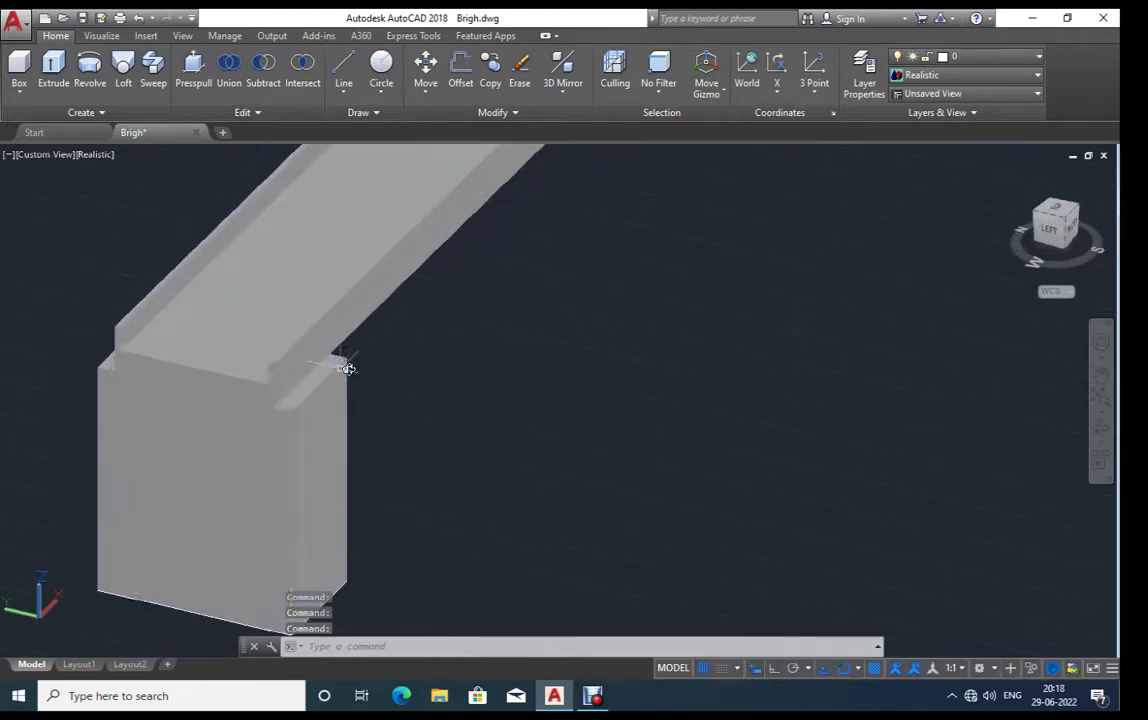
pyautogui.scroll(-2, 181, 472)
pyautogui.scroll(-3, 250, 443)
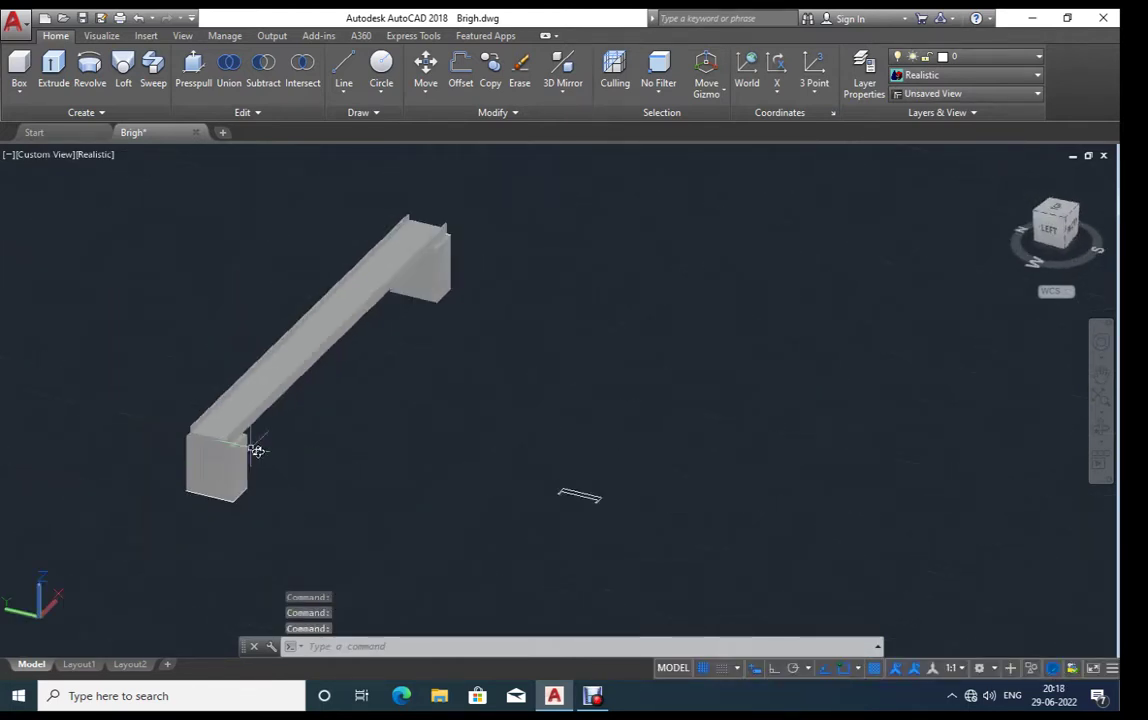
pyautogui.moveTo(250, 443)
pyautogui.keyDown('shift'); pyautogui.mouseDown(button='middle')
pyautogui.moveTo(418, 418)
pyautogui.moveTo(366, 400)
pyautogui.mouseUp(button='middle'); pyautogui.keyUp('shift')
pyautogui.scroll(3, 268, 401)
pyautogui.scroll(2, 268, 401)
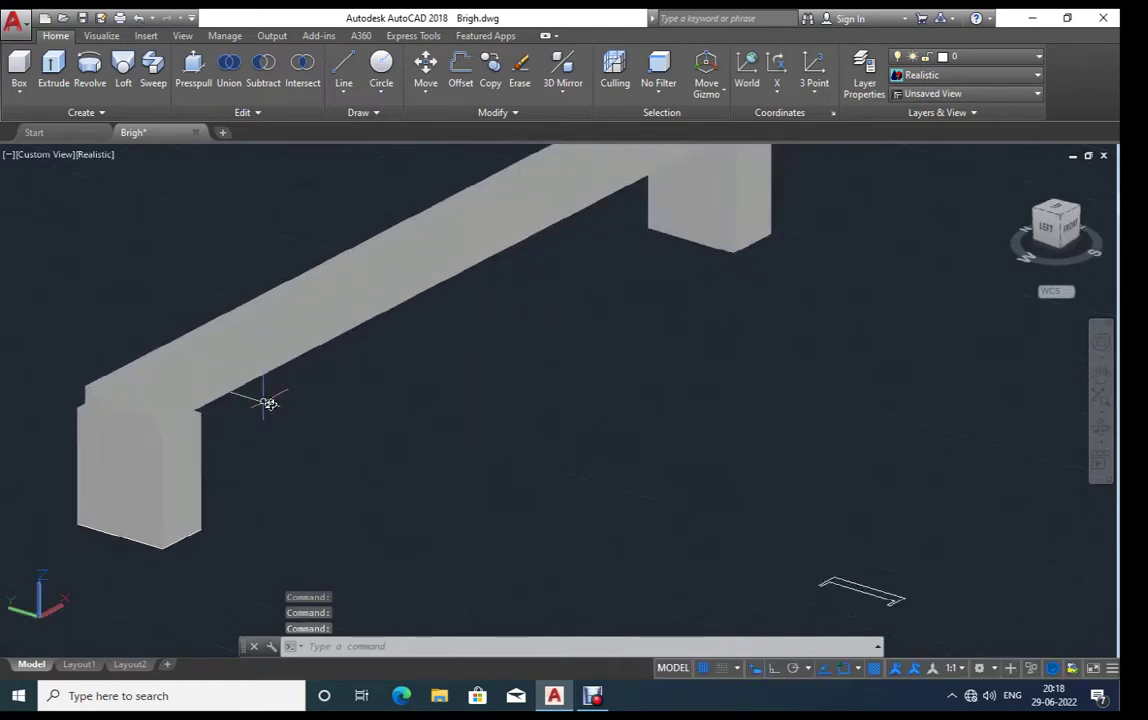
pyautogui.keyDown('shift'); pyautogui.moveTo(290, 414); pyautogui.dragTo(287, 436, button='middle'); pyautogui.keyUp('shift')
pyautogui.moveTo(546, 269)
pyautogui.mouseDown(button='middle')
pyautogui.moveTo(495, 315)
pyautogui.moveTo(577, 249)
pyautogui.mouseUp(button='middle')
pyautogui.moveTo(569, 300)
pyautogui.keyDown('shift'); pyautogui.mouseDown(button='middle')
pyautogui.moveTo(484, 336)
pyautogui.moveTo(422, 331)
pyautogui.mouseUp(button='middle'); pyautogui.keyUp('shift')
pyautogui.moveTo(461, 372)
pyautogui.keyDown('shift'); pyautogui.mouseDown(button='middle')
pyautogui.moveTo(548, 387)
pyautogui.moveTo(474, 361)
pyautogui.moveTo(502, 380)
pyautogui.moveTo(470, 340)
pyautogui.mouseUp(button='middle'); pyautogui.keyUp('shift')
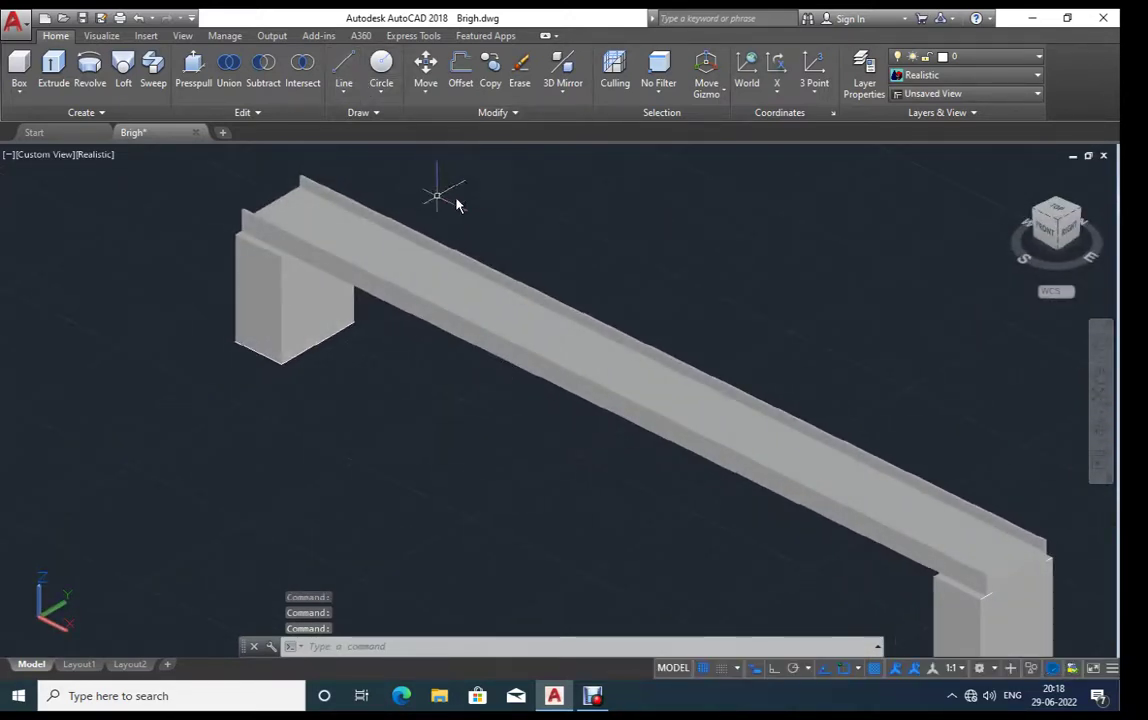
# Step: Draw a ground rectangle from the first pier's base to the second pier's base
pyautogui.write('ec')
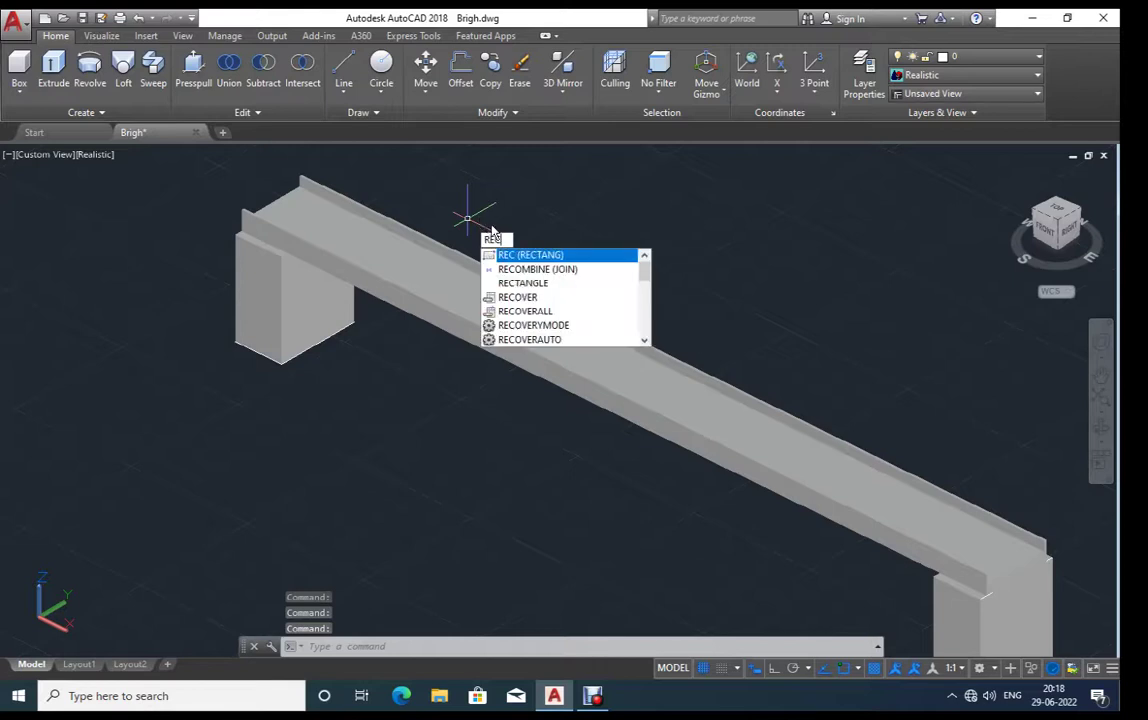
pyautogui.click(537, 257)
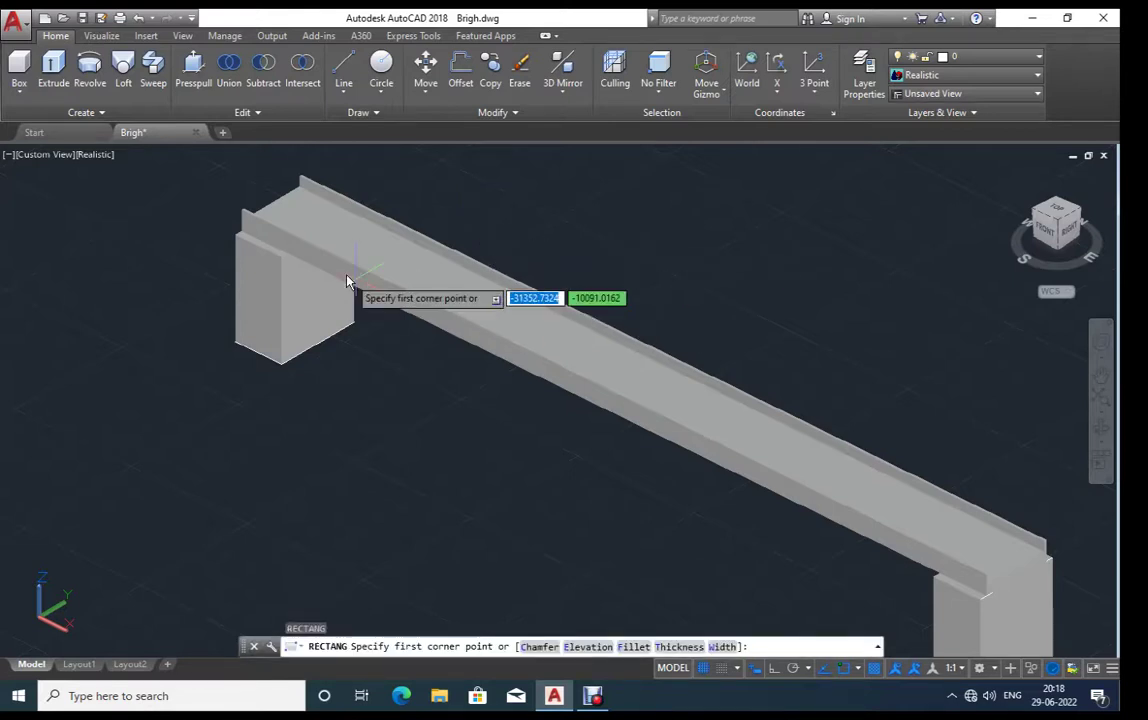
pyautogui.click(281, 257)
pyautogui.scroll(-5, 198, 292)
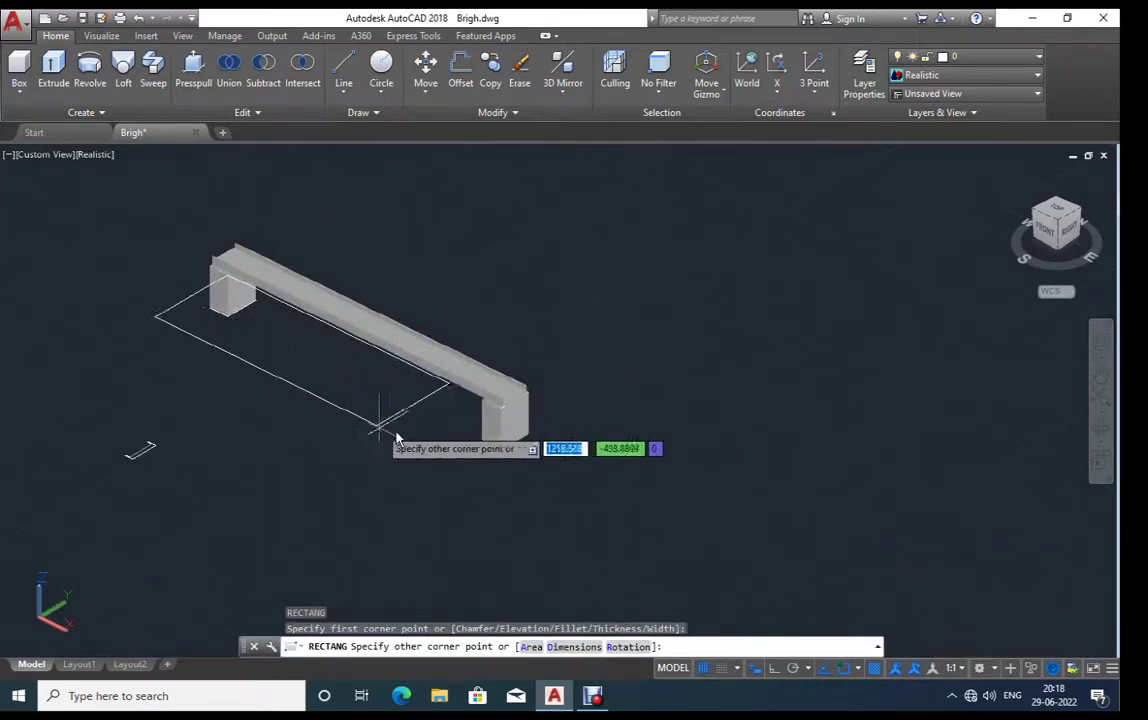
pyautogui.scroll(2, 410, 436)
pyautogui.scroll(3, 462, 438)
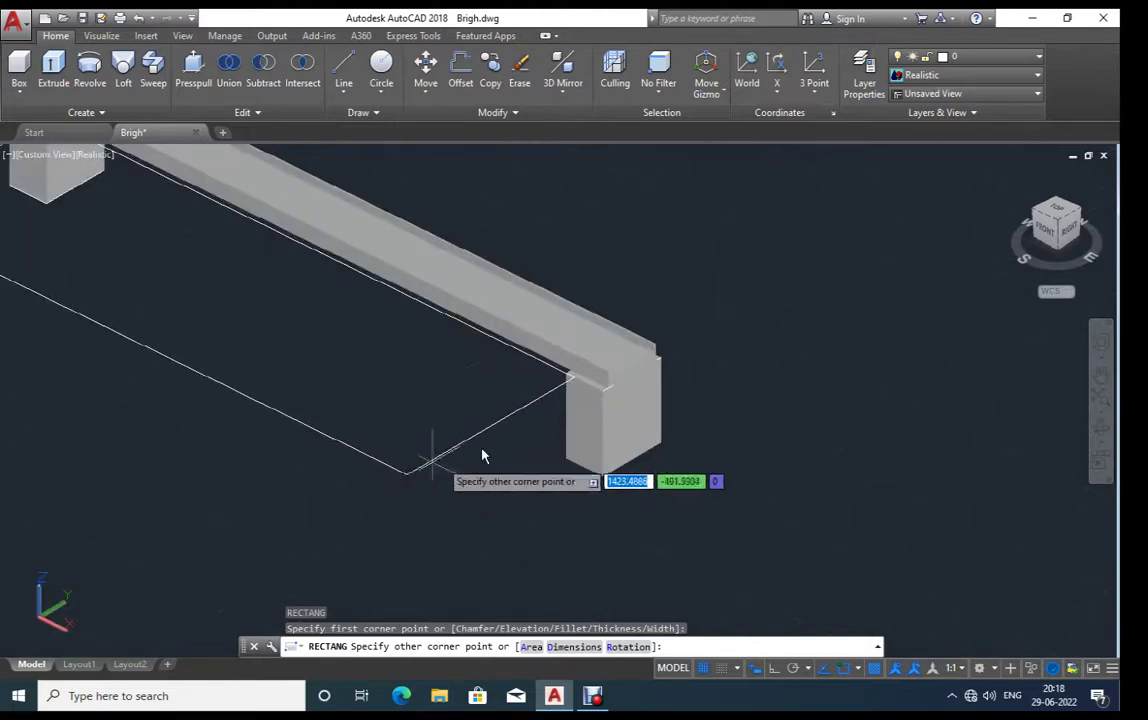
pyautogui.click(433, 470)
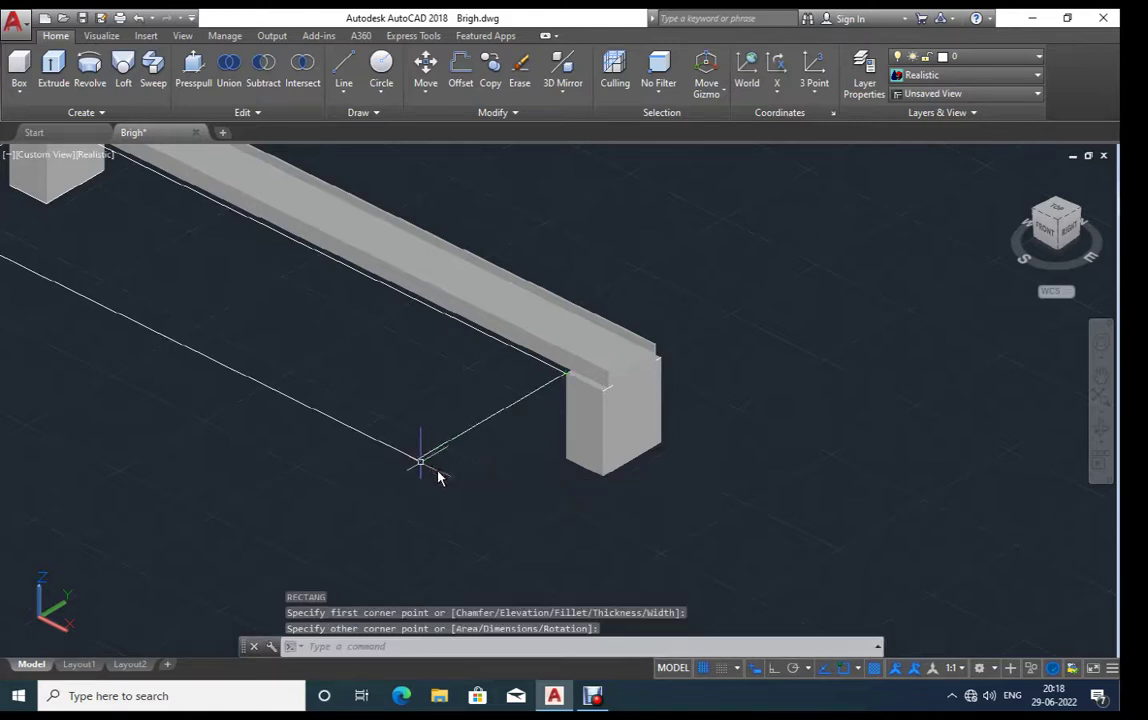
pyautogui.moveTo(497, 485); pyautogui.dragTo(615, 515, button='middle')
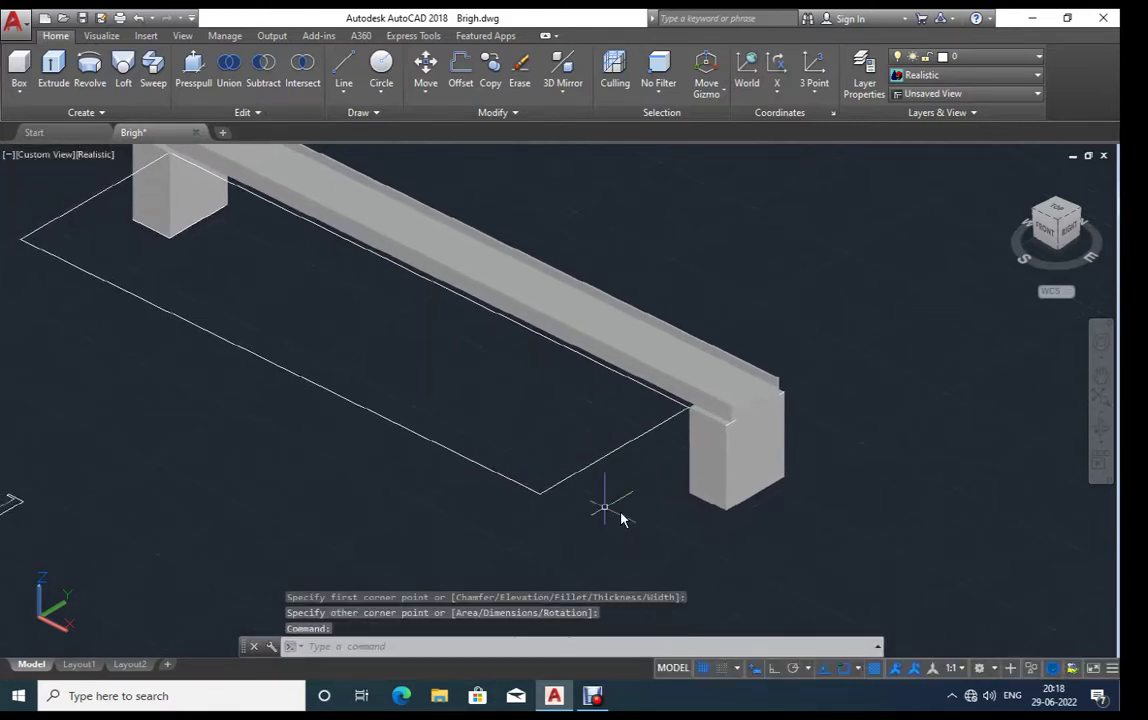
# Step: Press-pull the ground rectangle 18 units into a deck slab and select it
pyautogui.write('PRE')
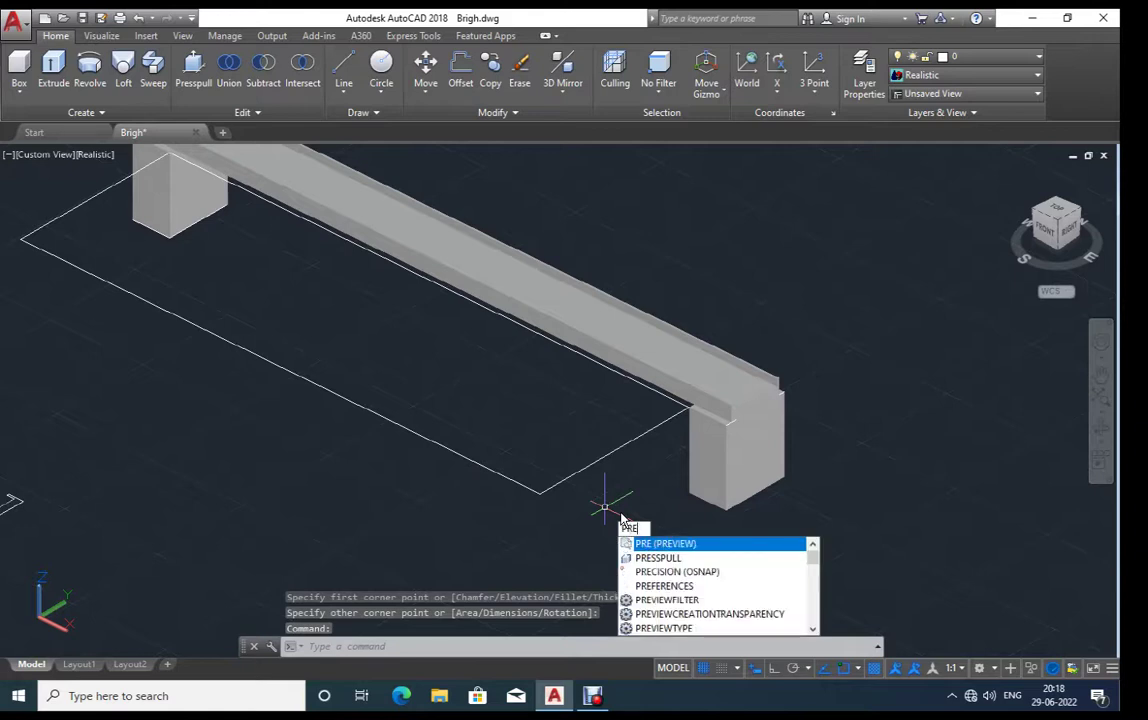
pyautogui.write('s')
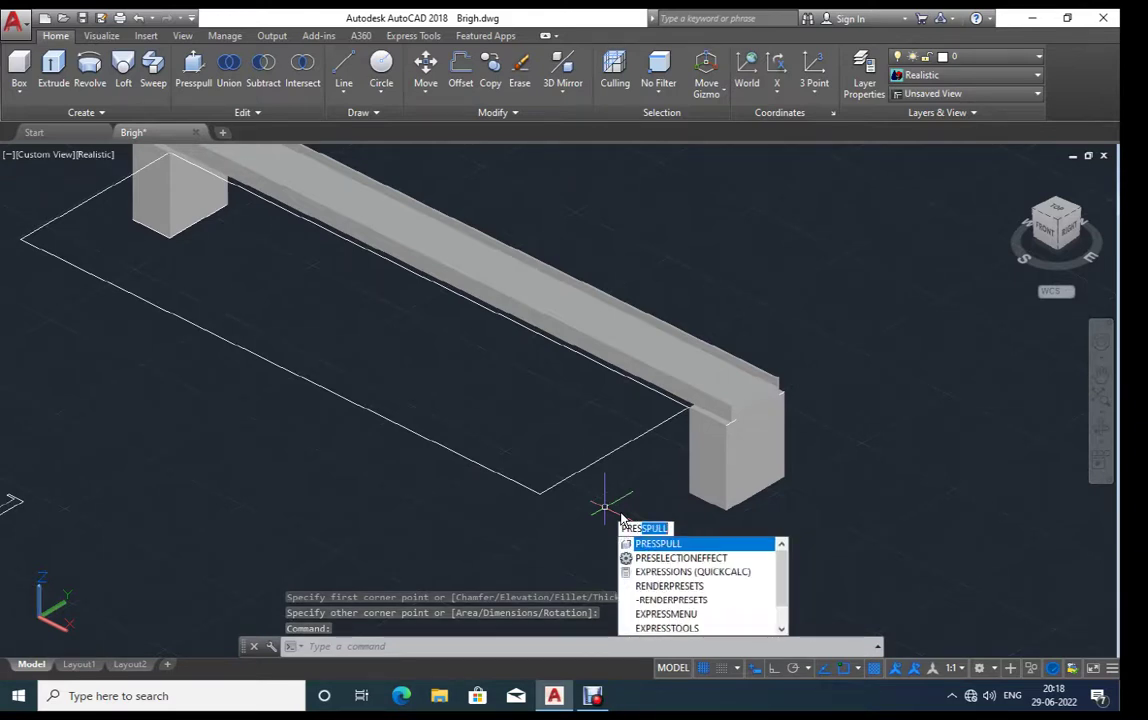
pyautogui.press('Return')
pyautogui.click(540, 420)
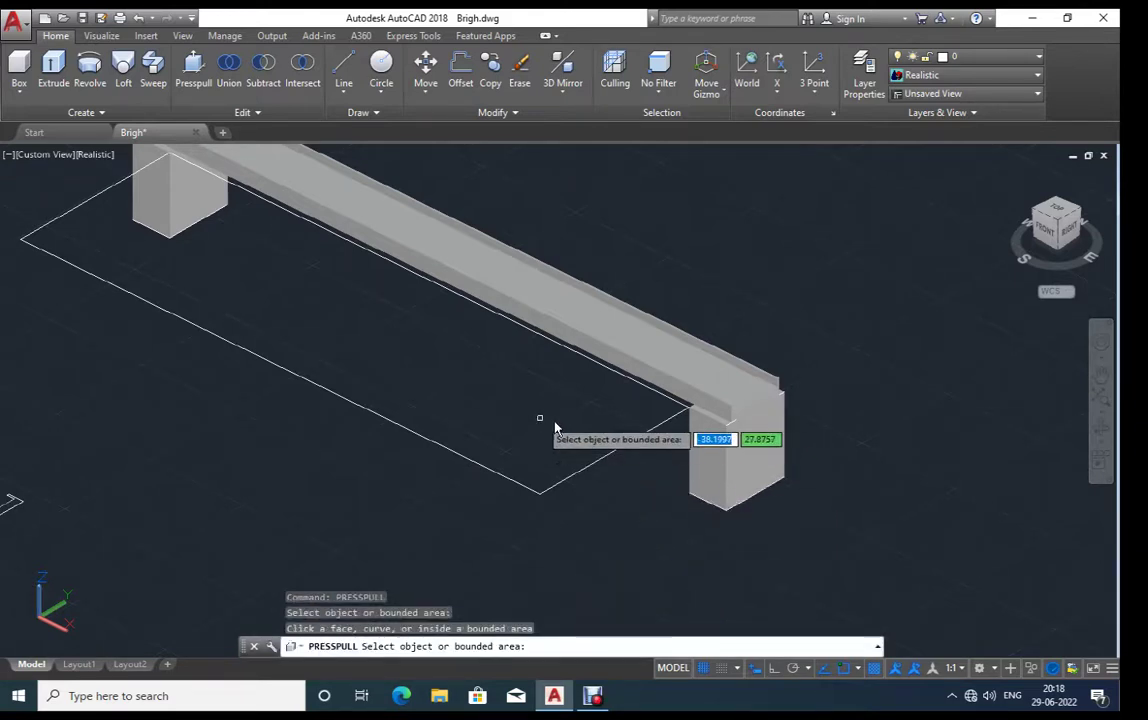
pyautogui.click(546, 483)
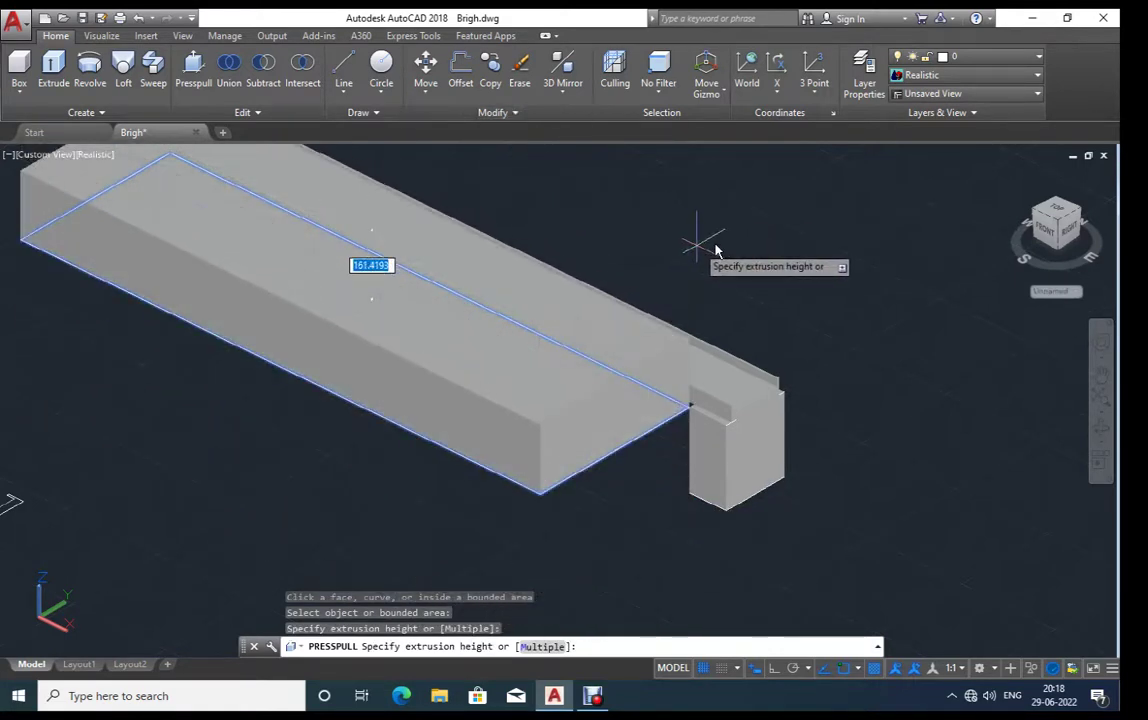
pyautogui.write('18')
pyautogui.press('Return')
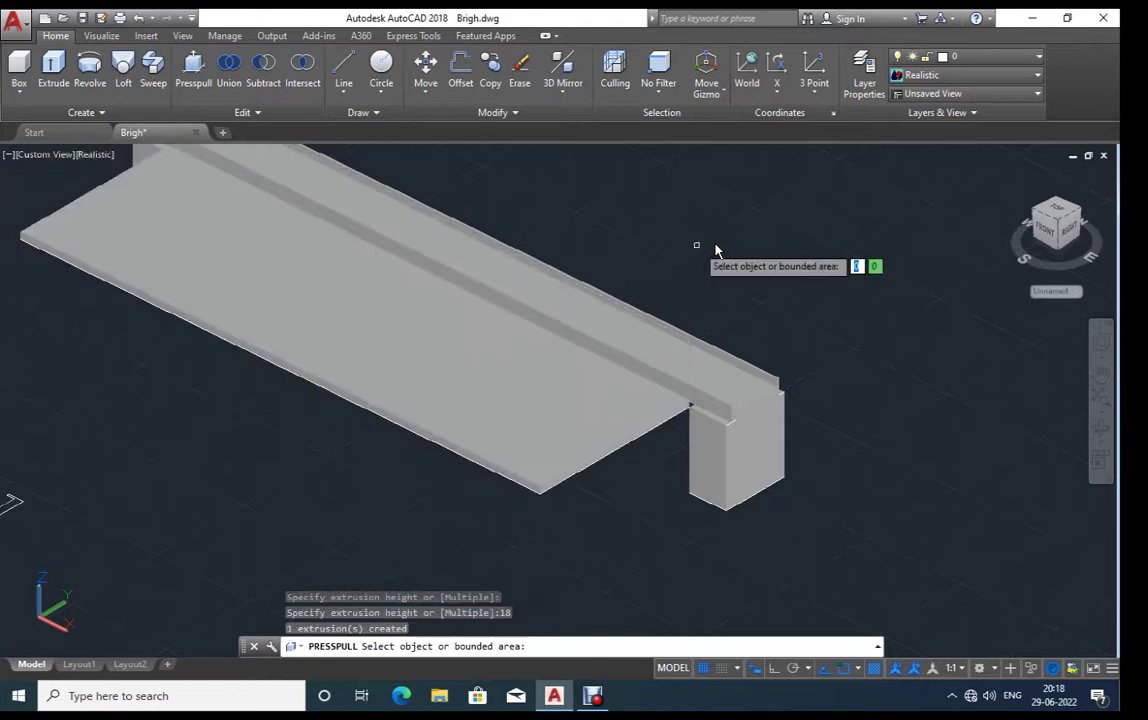
pyautogui.press('Return')
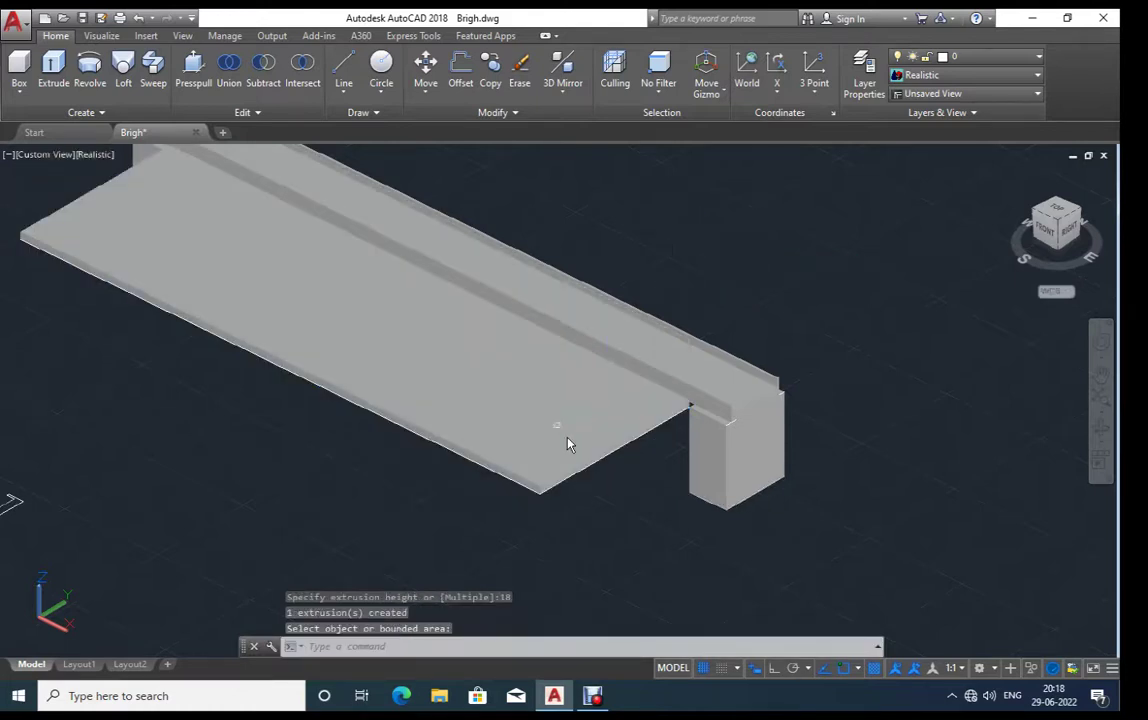
pyautogui.click(567, 444)
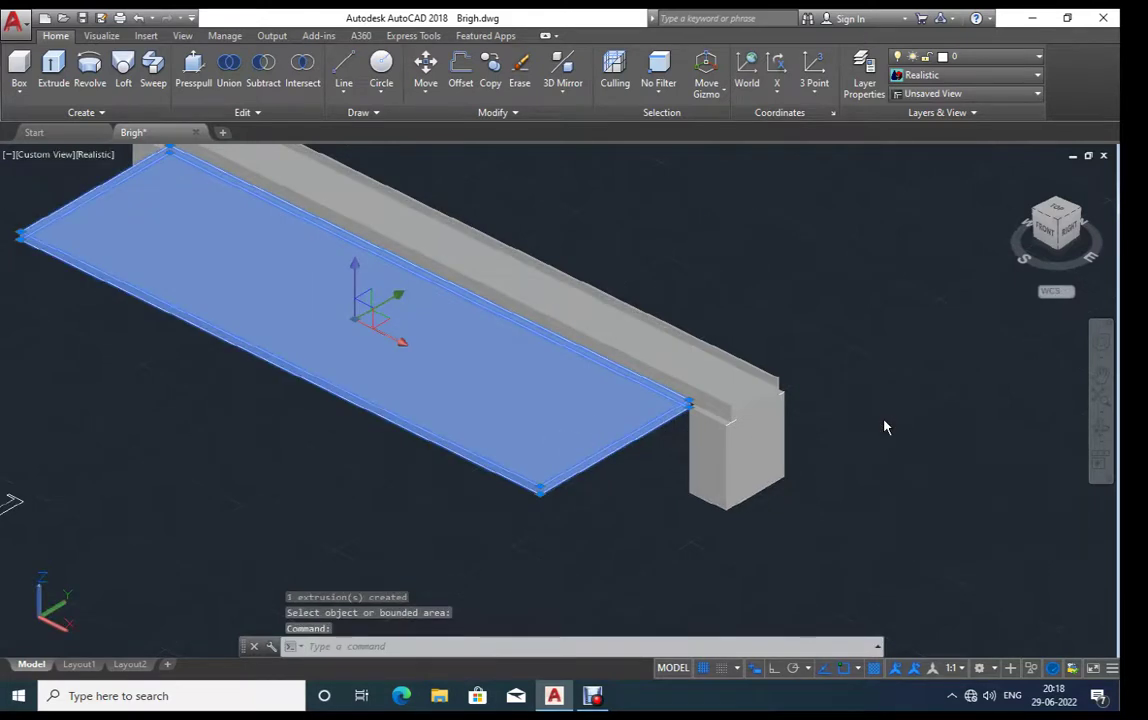
# Step: Move the deck slab straight up with Ortho on so it sits on the piers and beam
pyautogui.write('m')
pyautogui.press('Return')
pyautogui.click(812, 518)
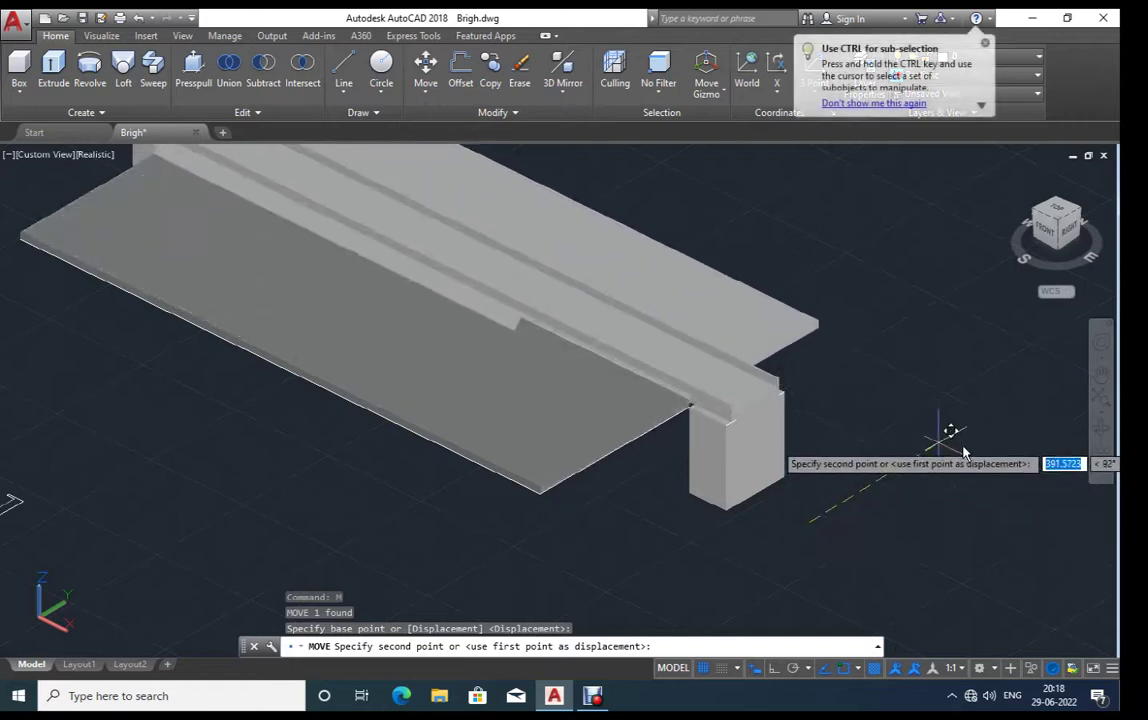
pyautogui.press('F8')
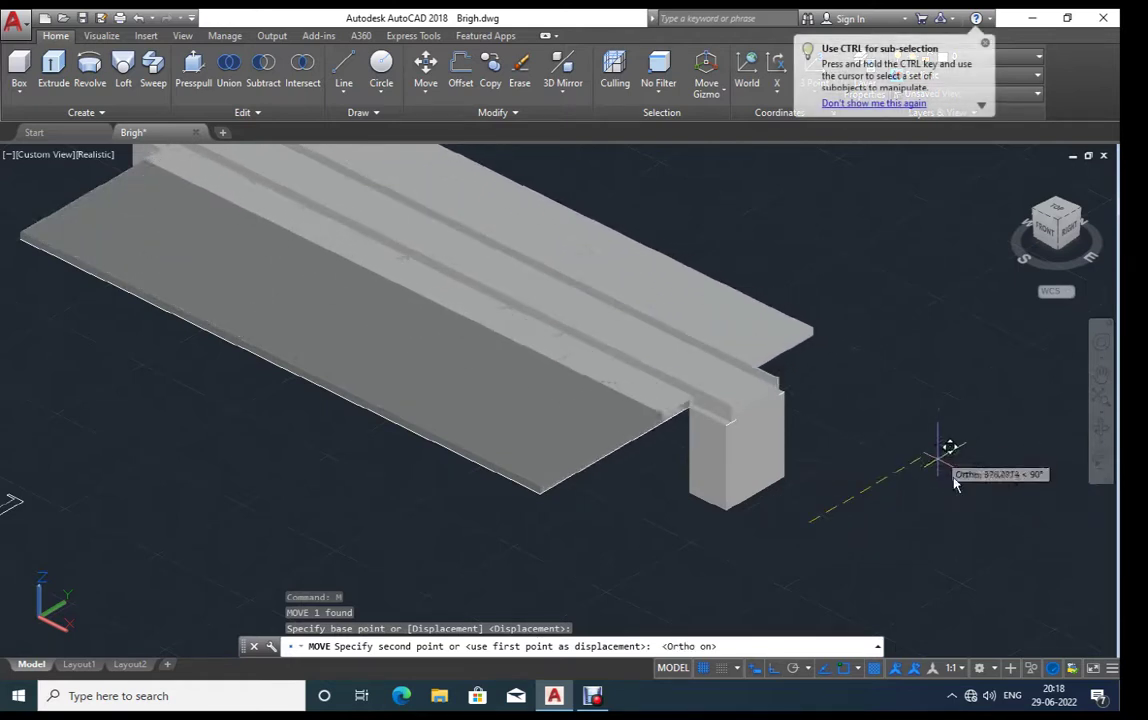
pyautogui.click(920, 483)
pyautogui.write('S')
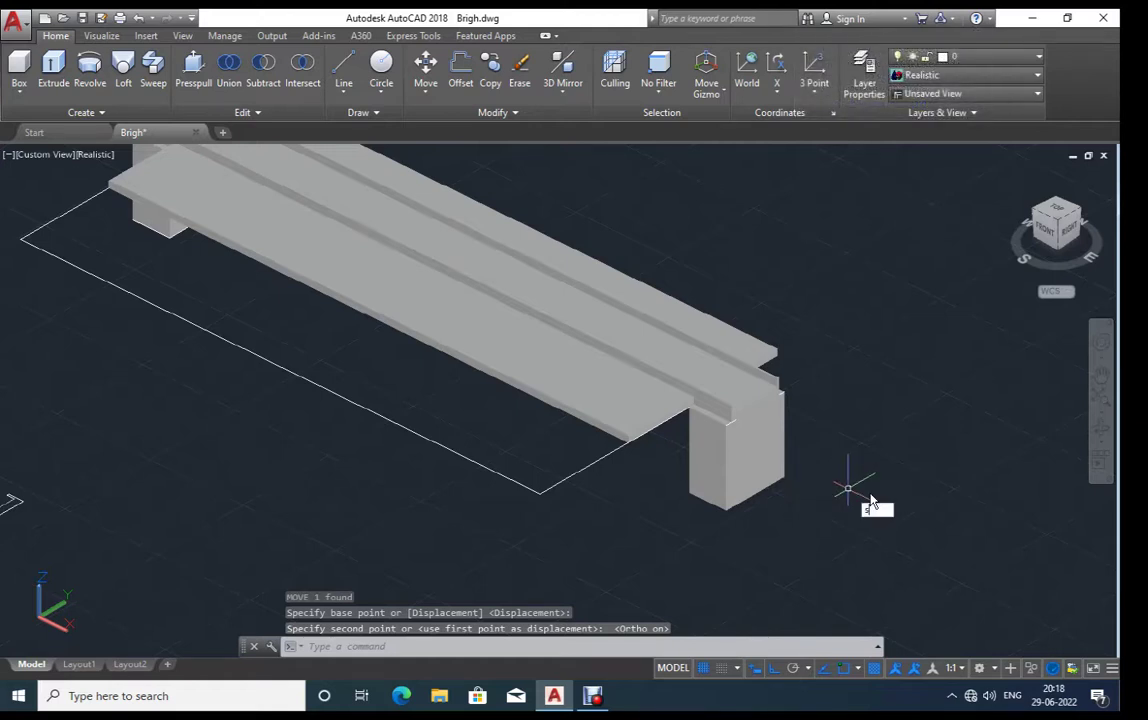
# Step: Subtract the slab from the raised deck strip, leaving one beam spanning both piers
pyautogui.write('ub')
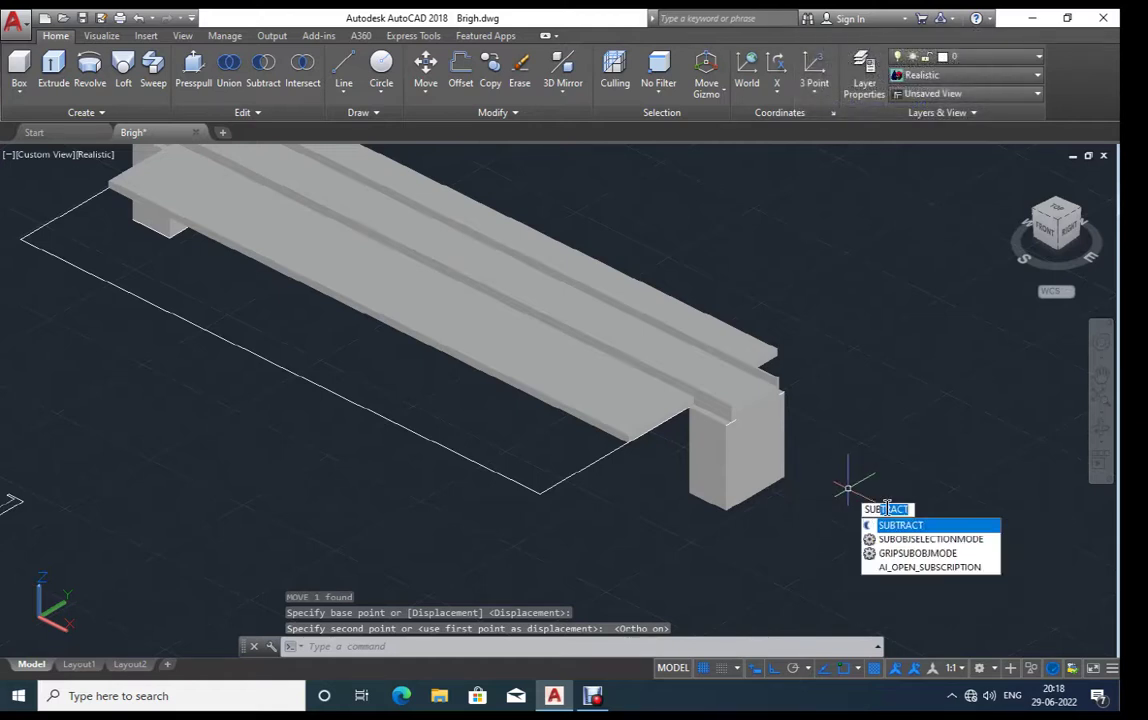
pyautogui.click(909, 529)
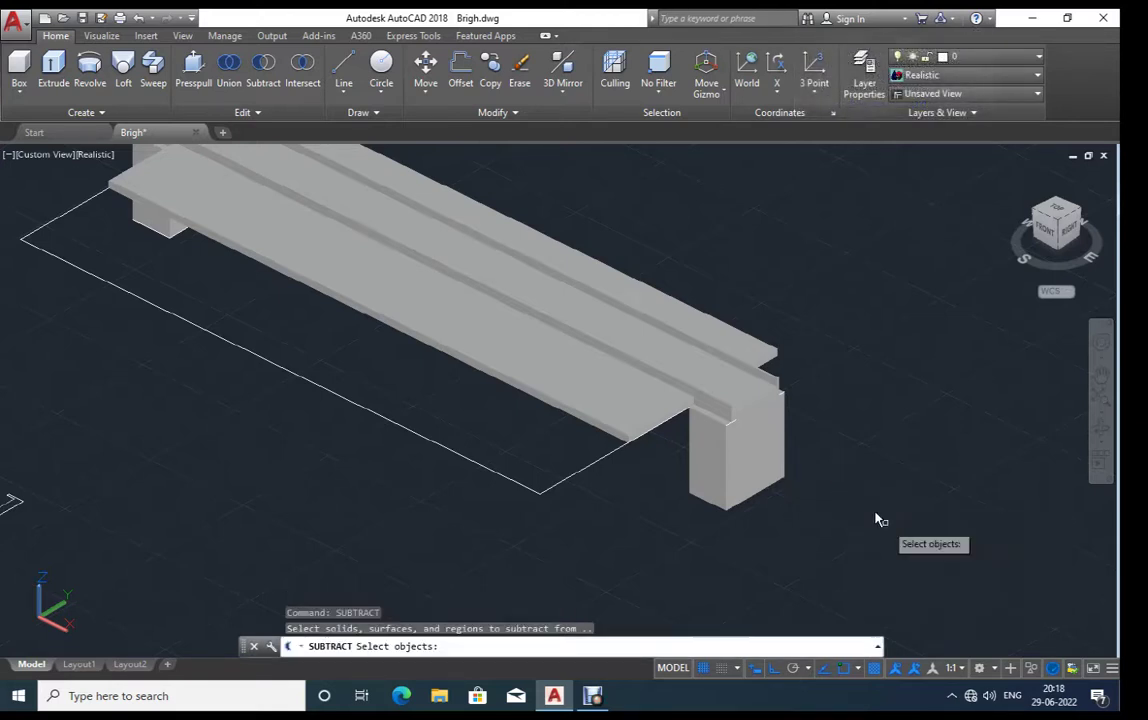
pyautogui.click(686, 362)
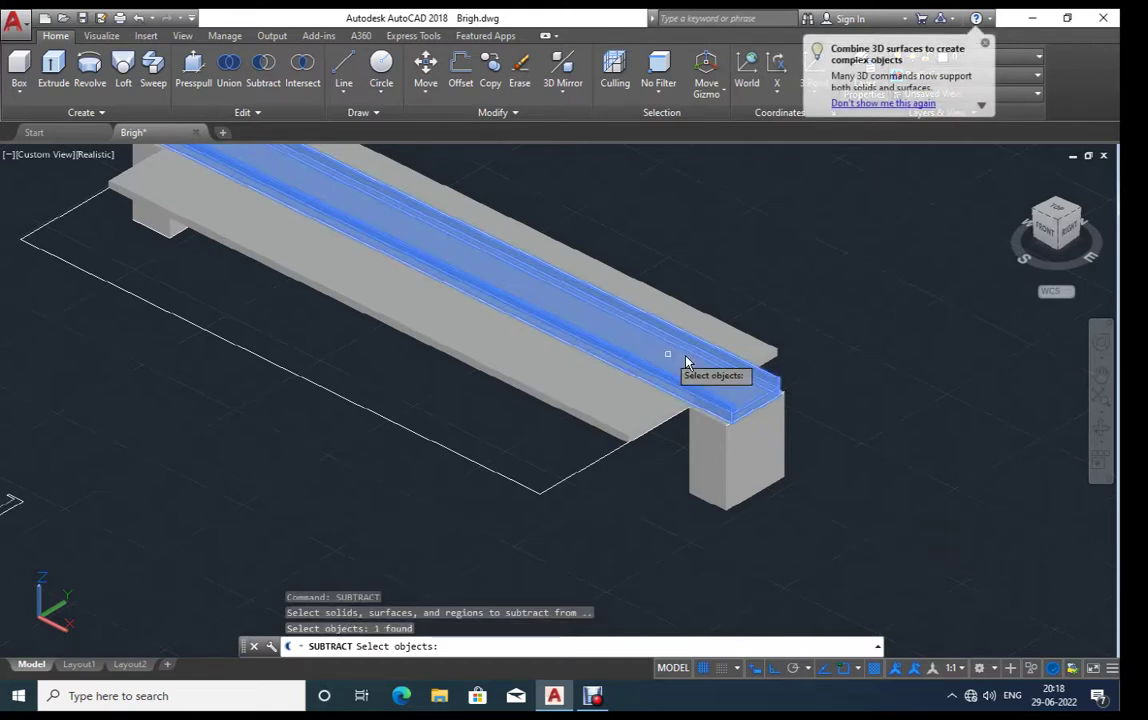
pyautogui.press('Return')
pyautogui.click(614, 401)
pyautogui.press('Return')
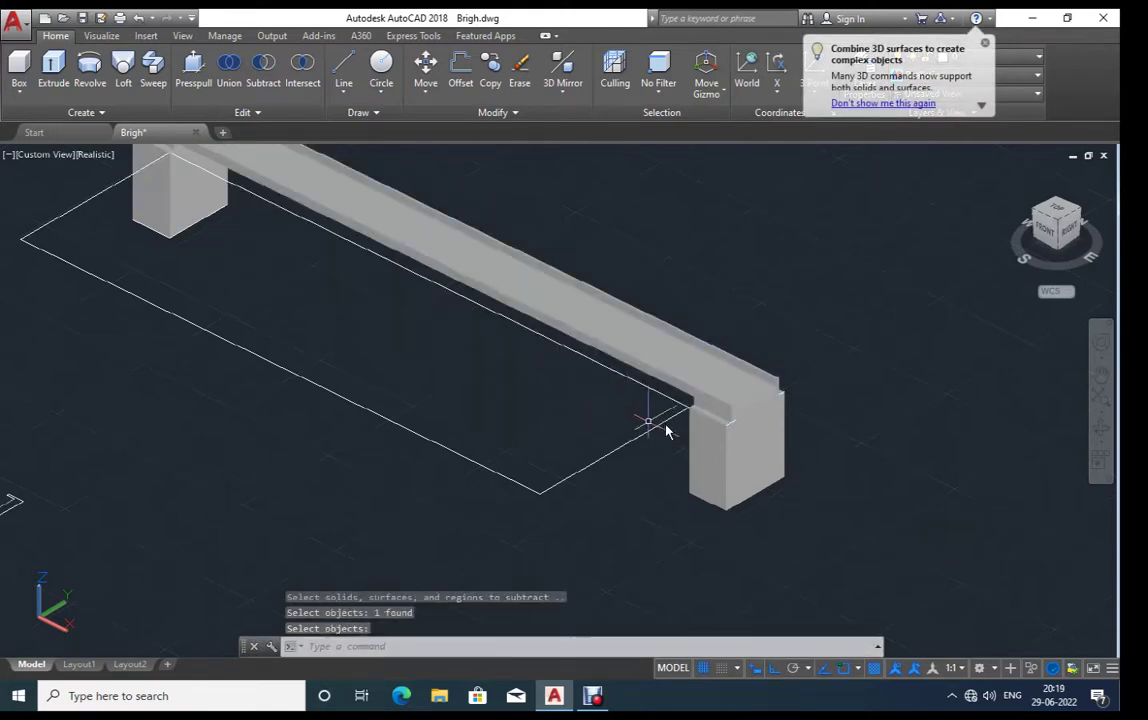
# Step: Erase the leftover rectangular outline on the ground and orbit to inspect the bridge
pyautogui.press('Escape')
pyautogui.click(609, 444)
pyautogui.click(583, 495)
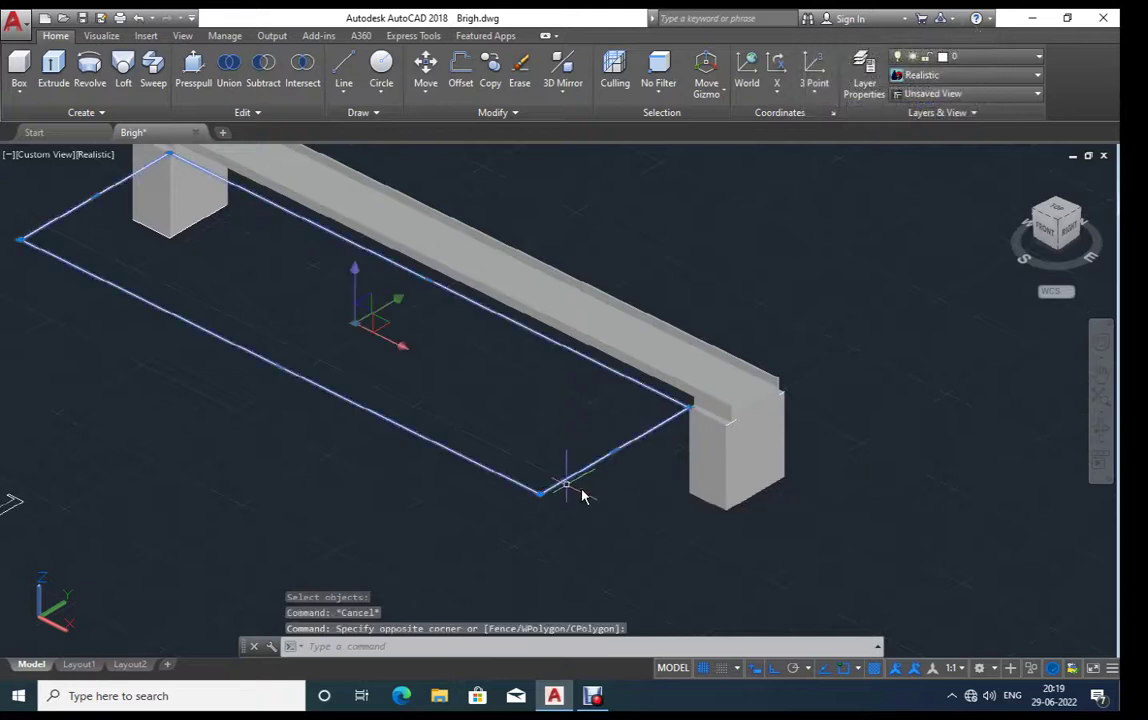
pyautogui.press('Delete')
pyautogui.scroll(-4, 679, 418)
pyautogui.moveTo(615, 469)
pyautogui.keyDown('shift'); pyautogui.mouseDown(button='middle')
pyautogui.moveTo(802, 387)
pyautogui.moveTo(733, 428)
pyautogui.moveTo(706, 482)
pyautogui.mouseUp(button='middle'); pyautogui.keyUp('shift')
pyautogui.scroll(3, 684, 429)
pyautogui.scroll(2, 646, 464)
pyautogui.scroll(-4, 733, 428)
pyautogui.moveTo(826, 449)
pyautogui.keyDown('shift'); pyautogui.mouseDown(button='middle')
pyautogui.moveTo(716, 411)
pyautogui.moveTo(717, 466)
pyautogui.mouseUp(button='middle'); pyautogui.keyUp('shift')
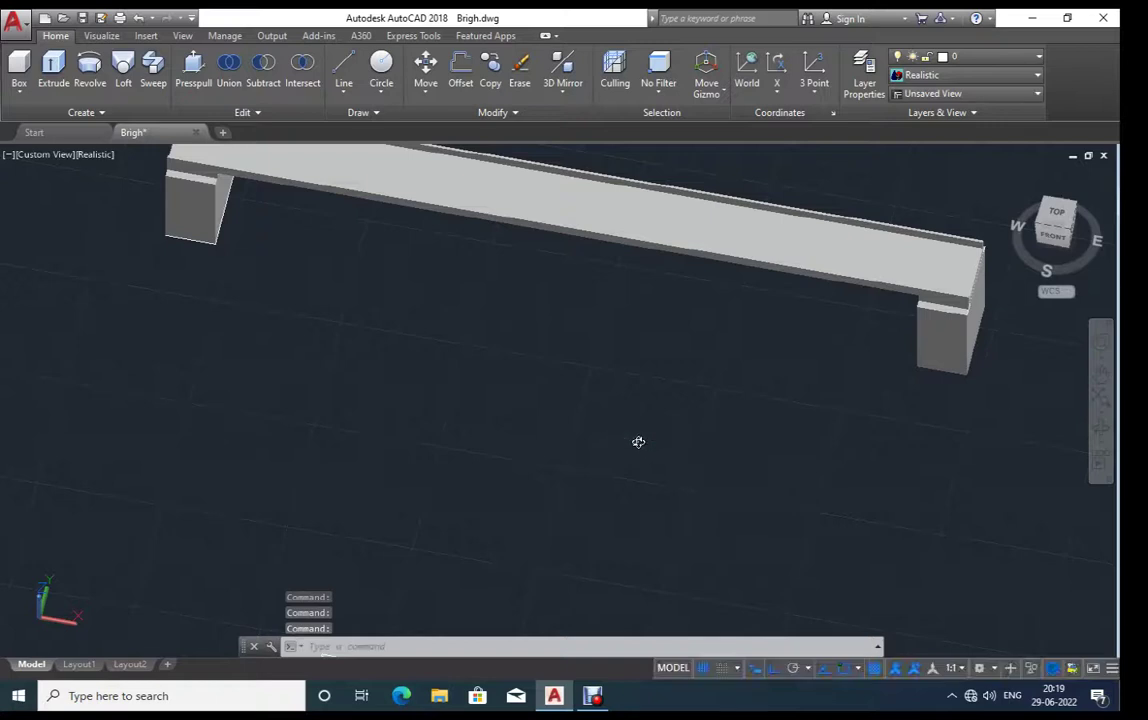
pyautogui.keyDown('shift'); pyautogui.moveTo(638, 441); pyautogui.dragTo(670, 497, button='middle'); pyautogui.keyUp('shift')
pyautogui.write('ar')
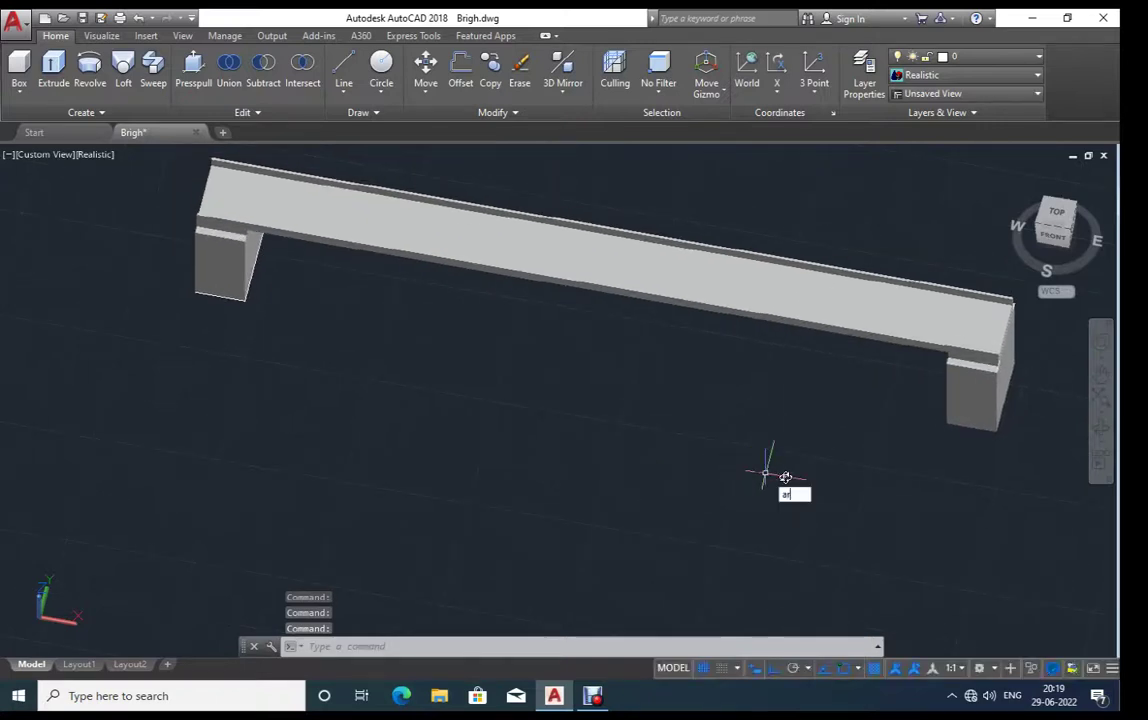
# Step: Draw an arc from the left beam end through the right beam end to a point past the right pier
pyautogui.write('c')
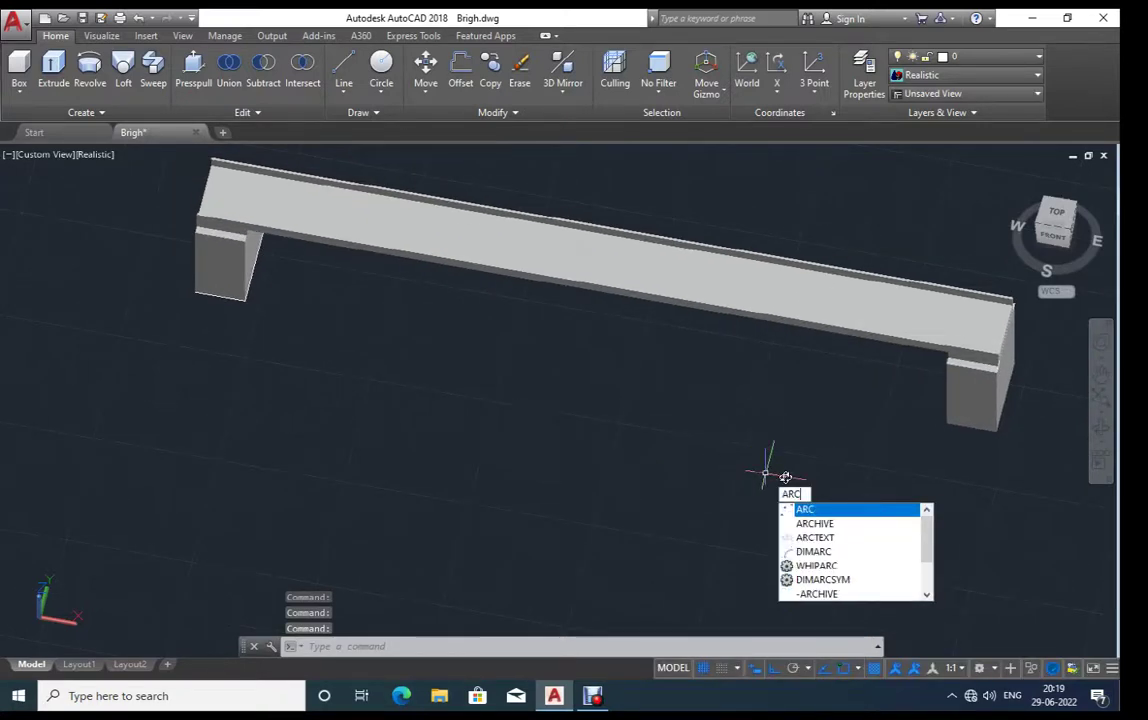
pyautogui.press('Return')
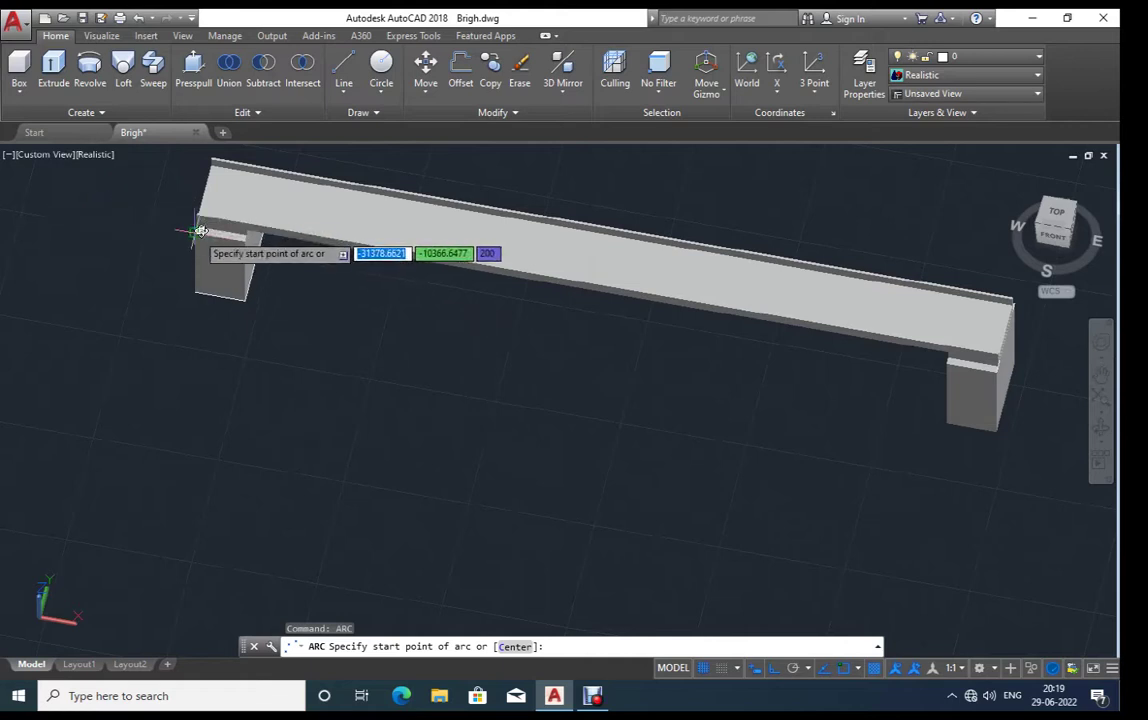
pyautogui.click(199, 231)
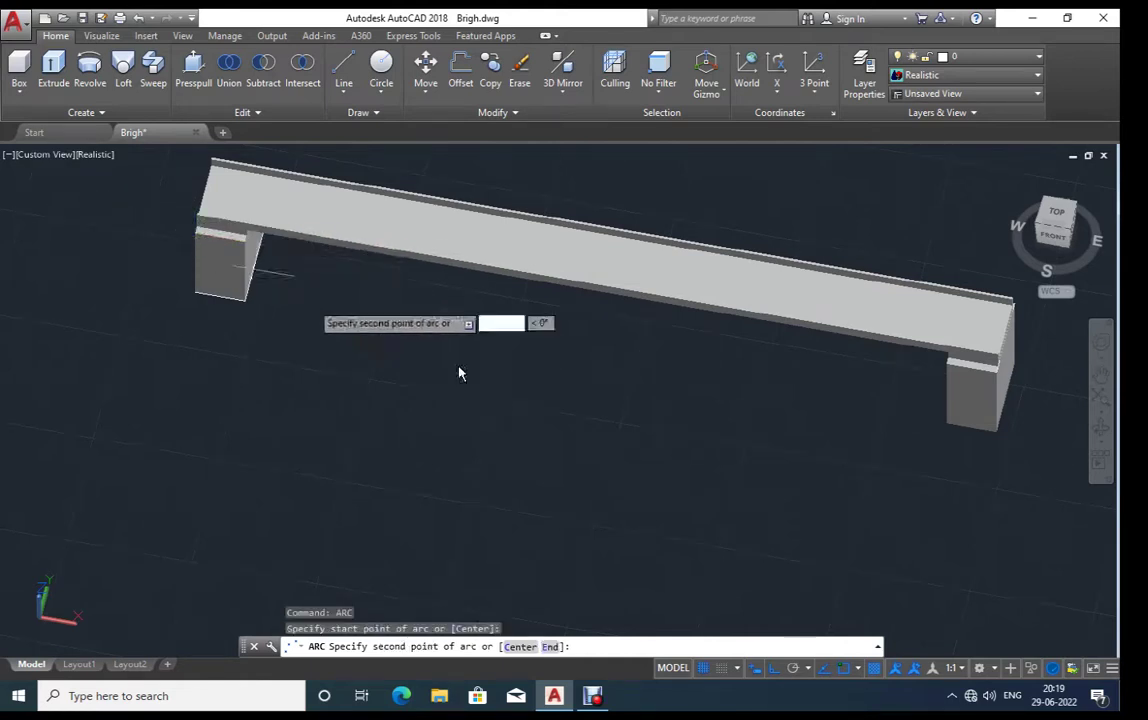
pyautogui.click(969, 378)
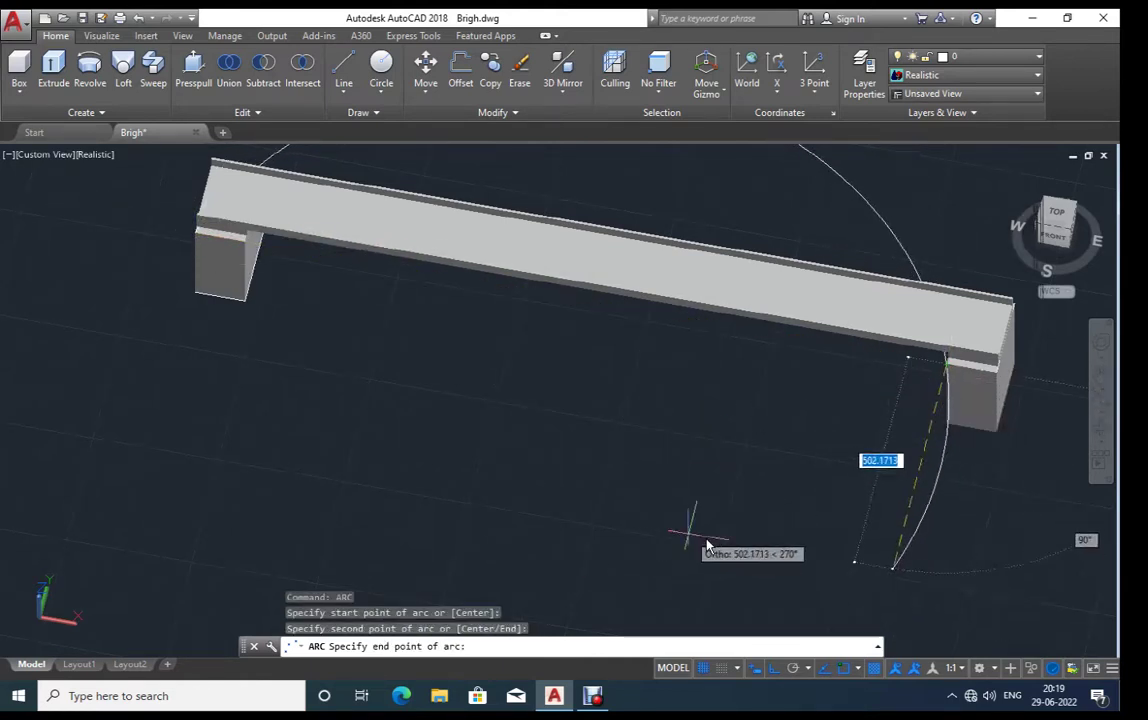
pyautogui.press('F8')
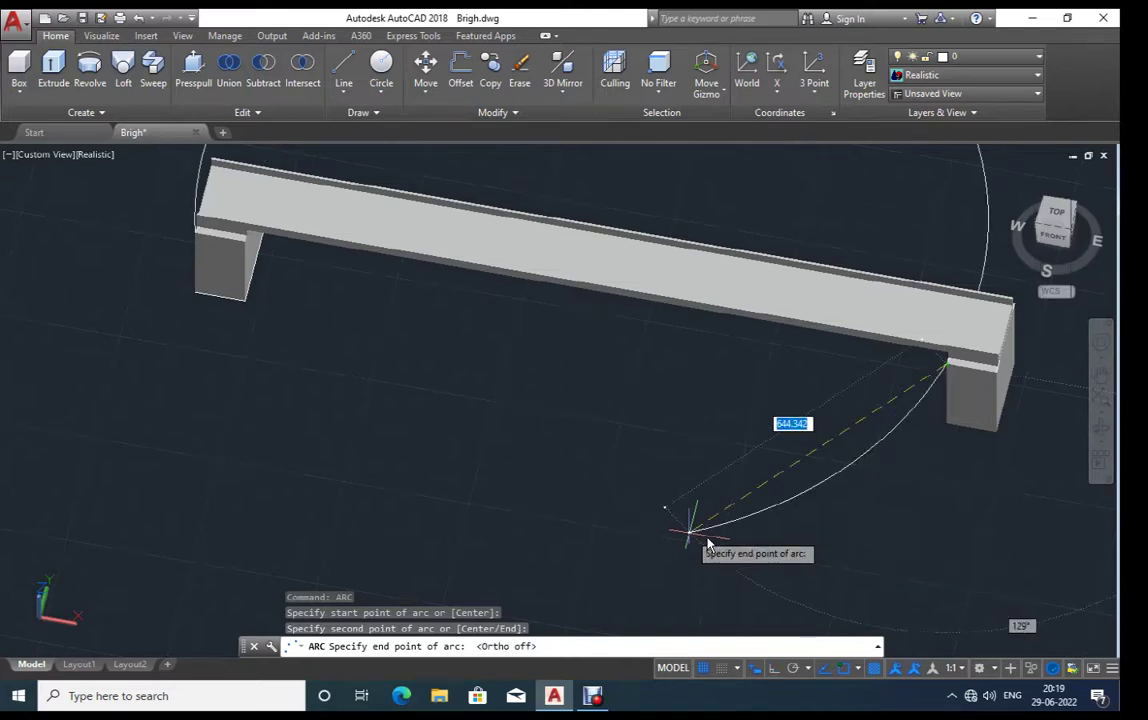
pyautogui.scroll(-5, 460, 500)
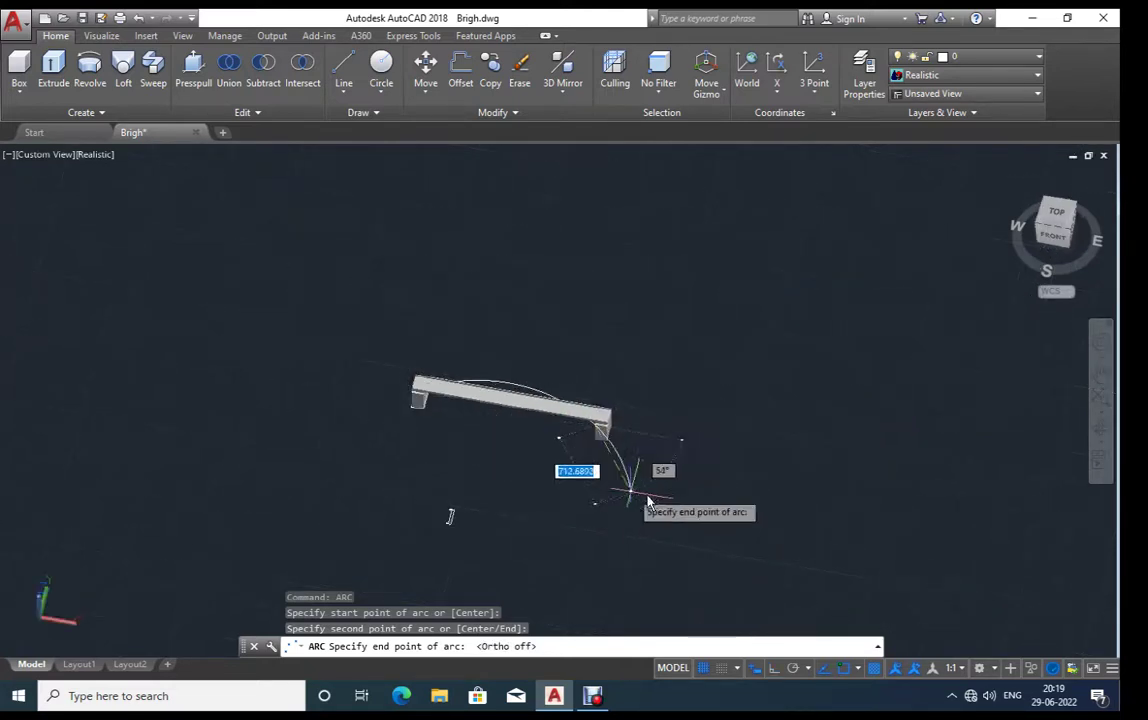
pyautogui.keyDown('shift'); pyautogui.moveTo(648, 500); pyautogui.dragTo(664, 536, button='middle'); pyautogui.keyUp('shift')
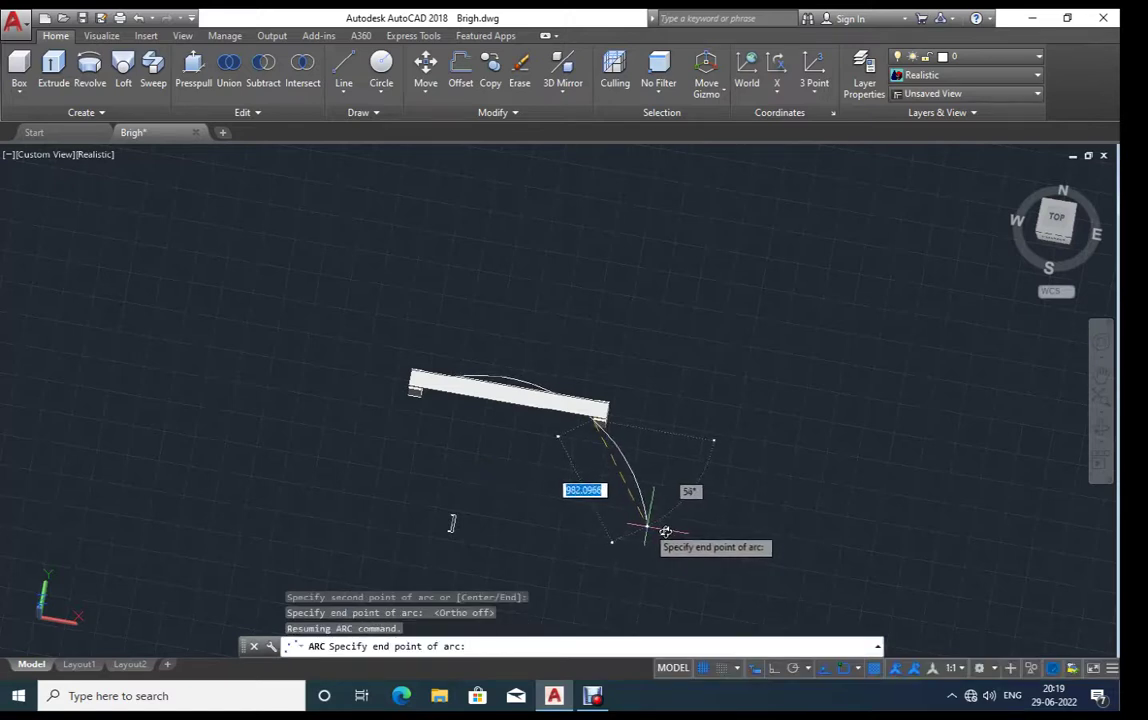
pyautogui.click(652, 524)
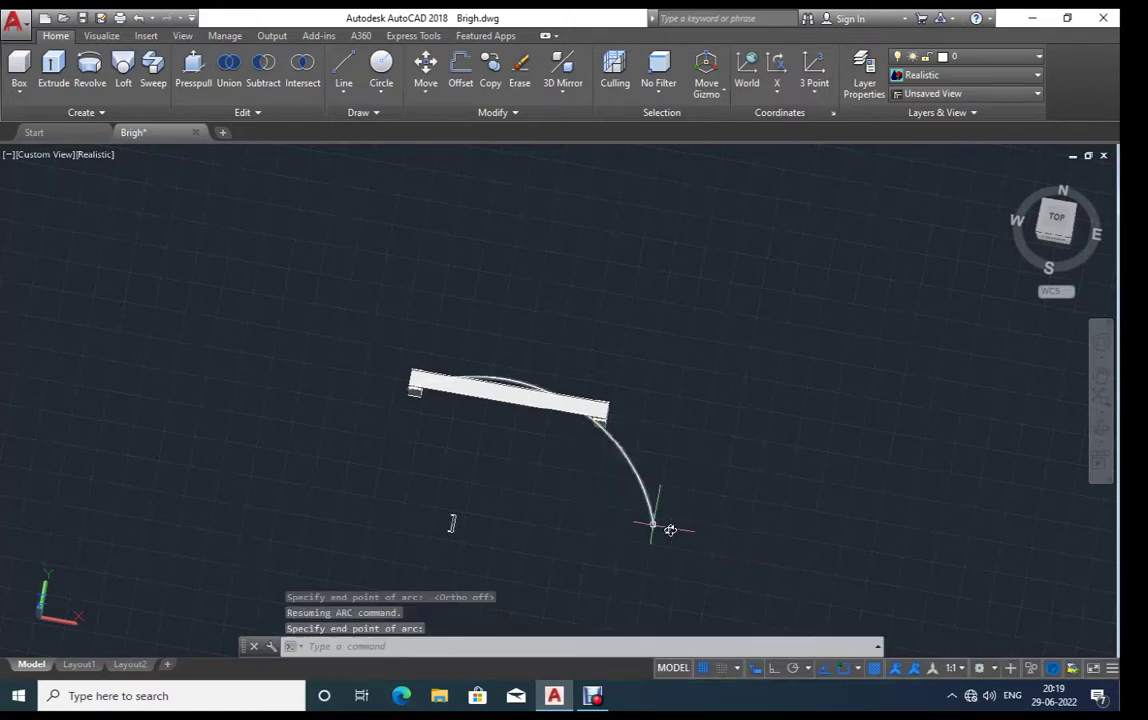
pyautogui.press('Escape')
# Step: Orbit around the beam end and start a line there
pyautogui.scroll(2, 594, 441)
pyautogui.scroll(4, 621, 448)
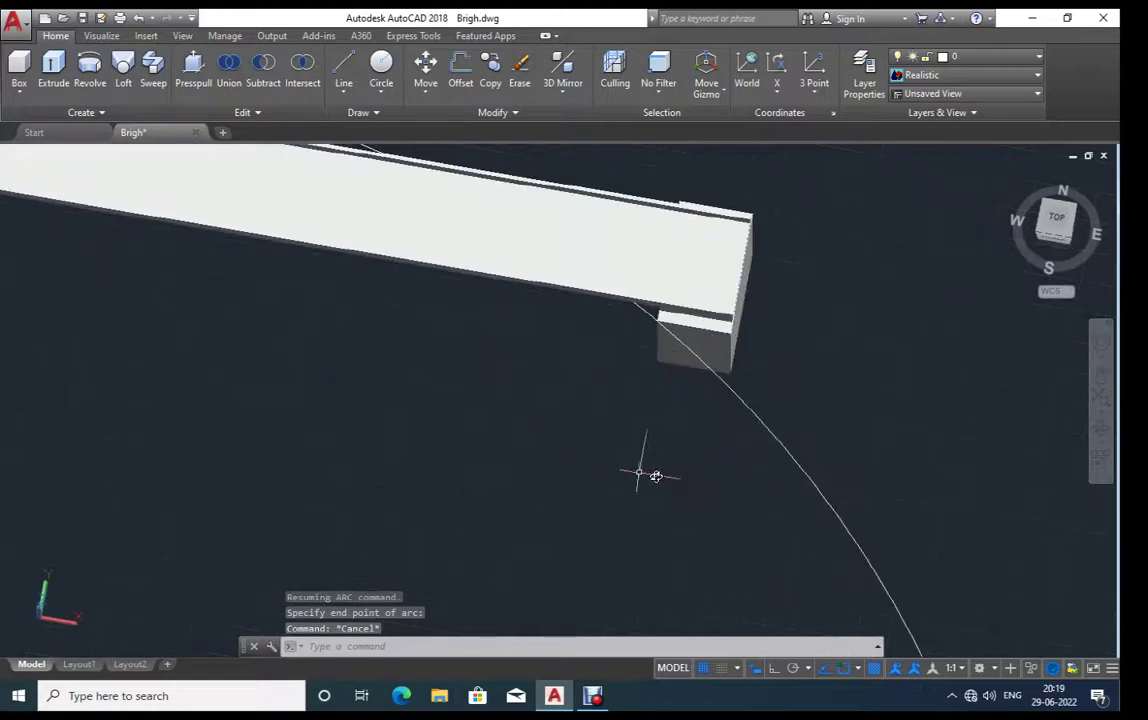
pyautogui.keyDown('shift'); pyautogui.moveTo(655, 476); pyautogui.dragTo(662, 428, button='middle'); pyautogui.keyUp('shift')
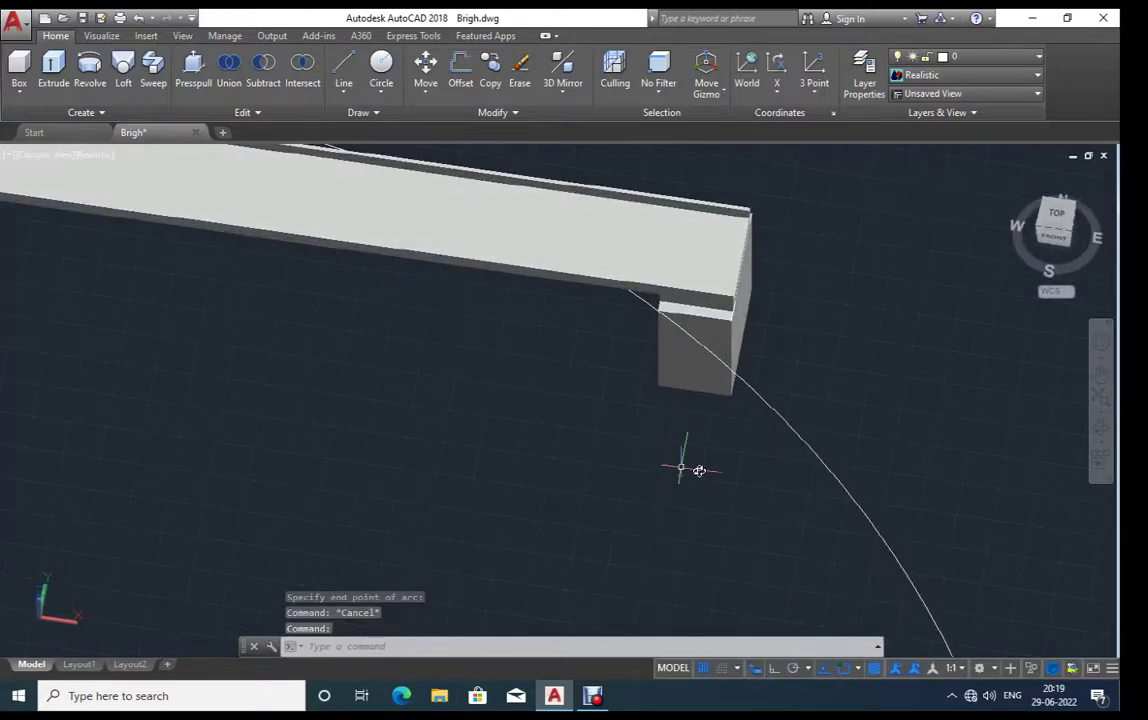
pyautogui.write('l')
pyautogui.press('Return')
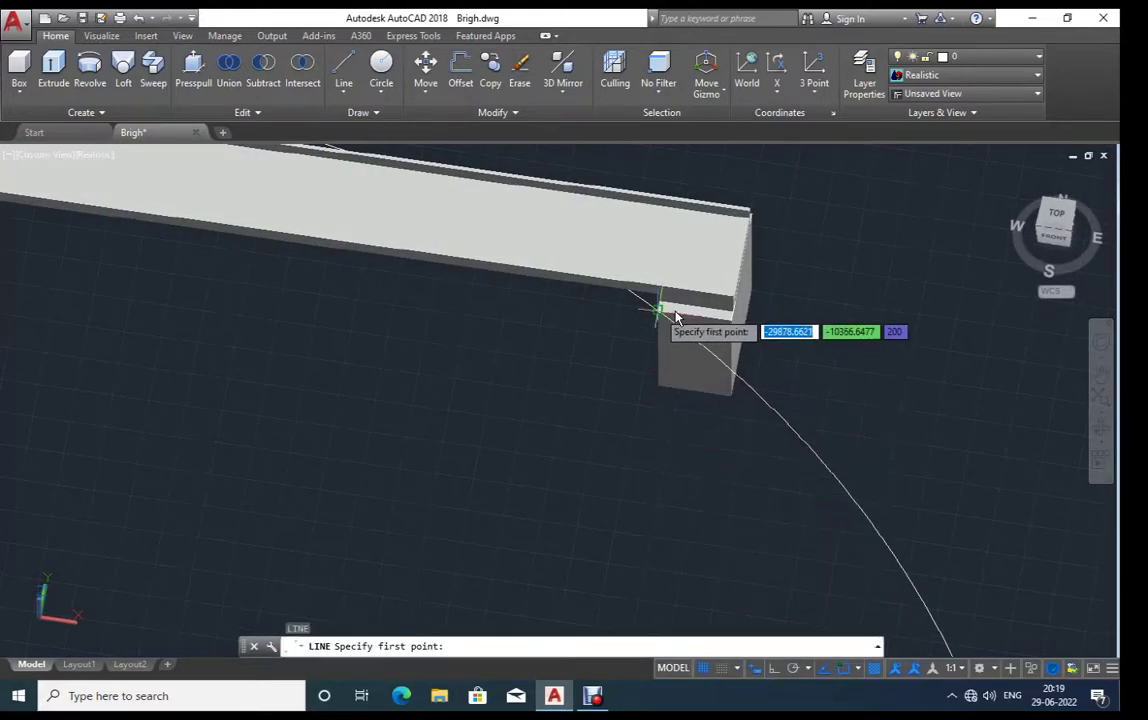
# Step: Draw a short line out from the beam corner
pyautogui.click(658, 311)
pyautogui.click(541, 400)
pyautogui.press('Escape')
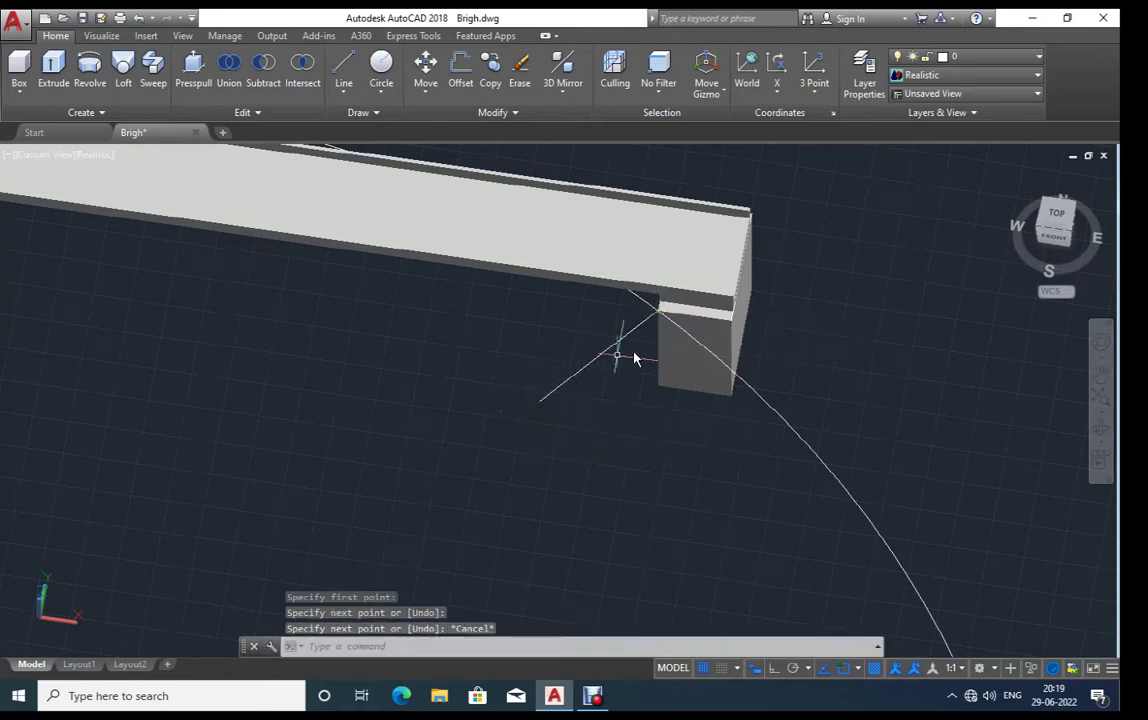
# Step: Move the arc and short line together 500 units away from the bridge with Ortho on
pyautogui.click(762, 392)
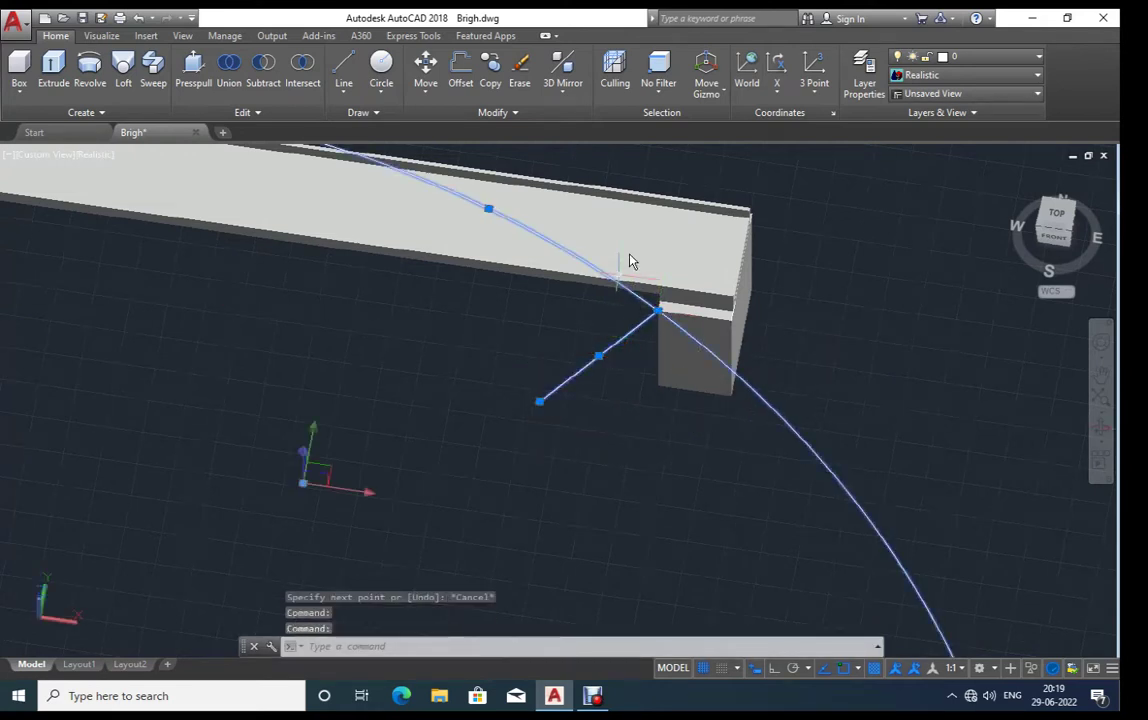
pyautogui.click(628, 261)
pyautogui.scroll(-3, 676, 300)
pyautogui.moveTo(676, 300)
pyautogui.keyDown('shift'); pyautogui.mouseDown(button='middle')
pyautogui.moveTo(717, 346)
pyautogui.moveTo(710, 287)
pyautogui.moveTo(682, 272)
pyautogui.mouseUp(button='middle'); pyautogui.keyUp('shift')
pyautogui.scroll(2, 682, 272)
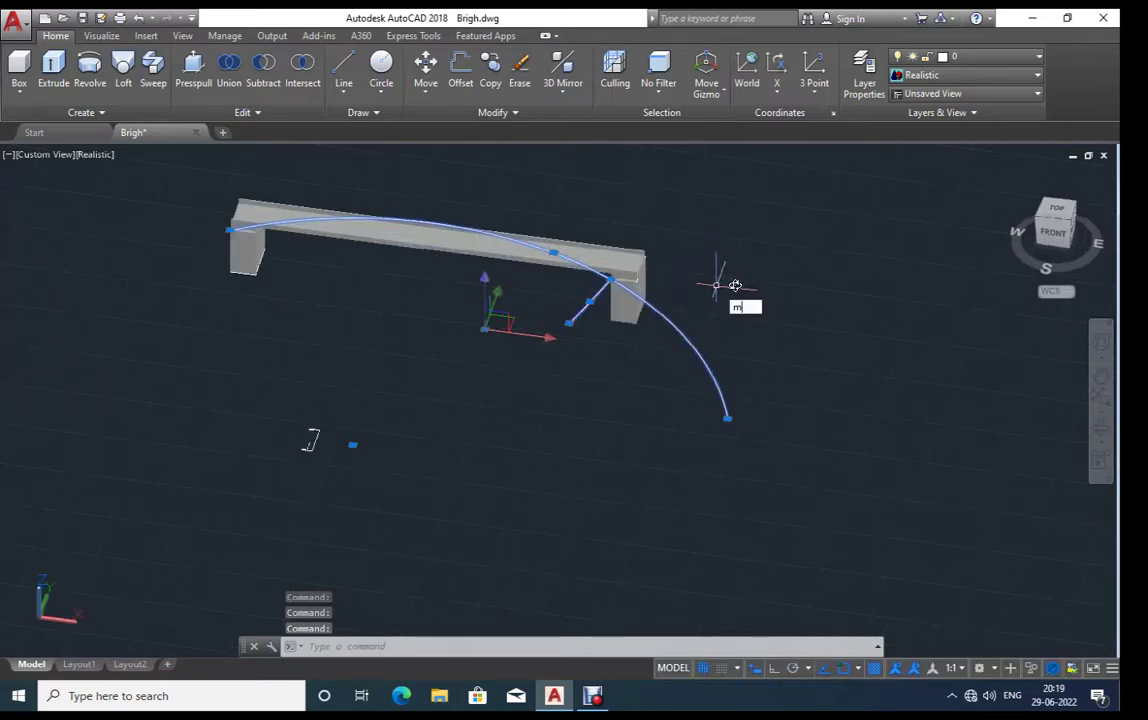
pyautogui.press('Return')
pyautogui.click(845, 328)
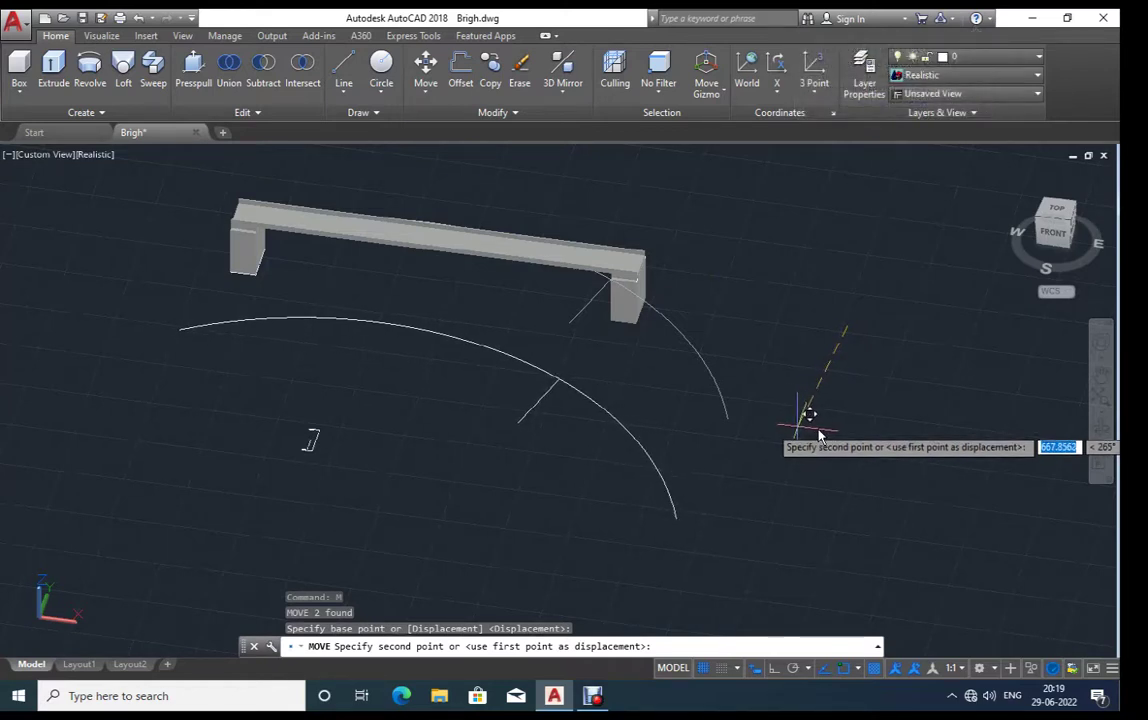
pyautogui.press('F8')
pyautogui.write('500')
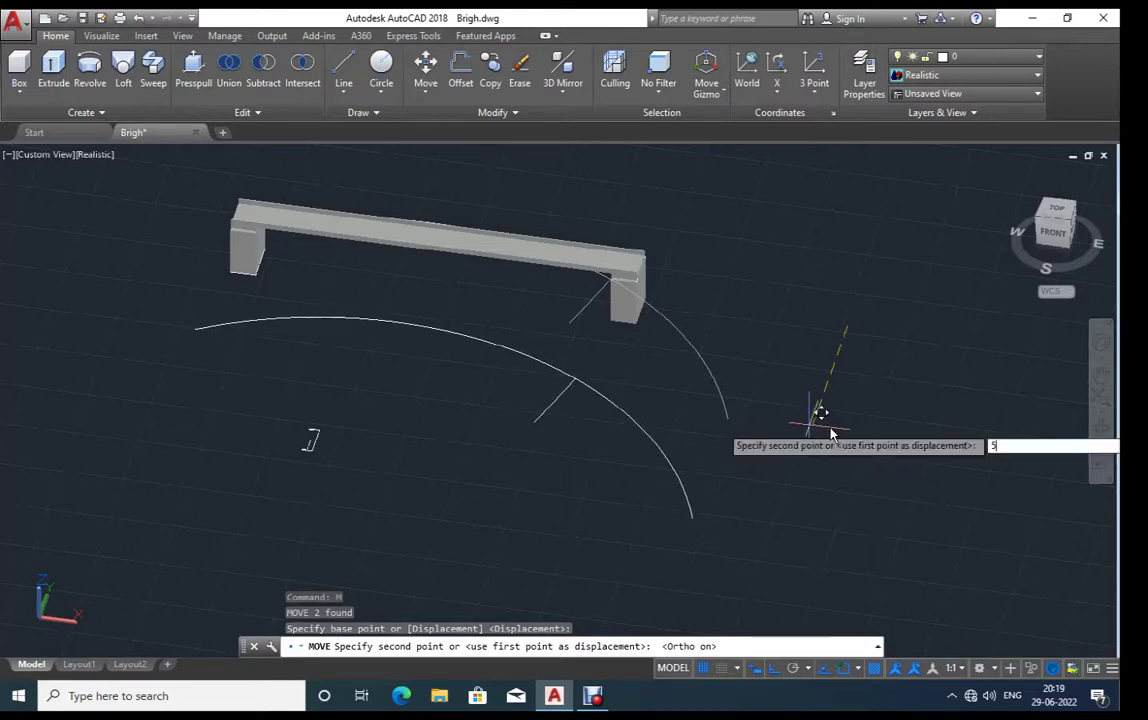
pyautogui.press('Return')
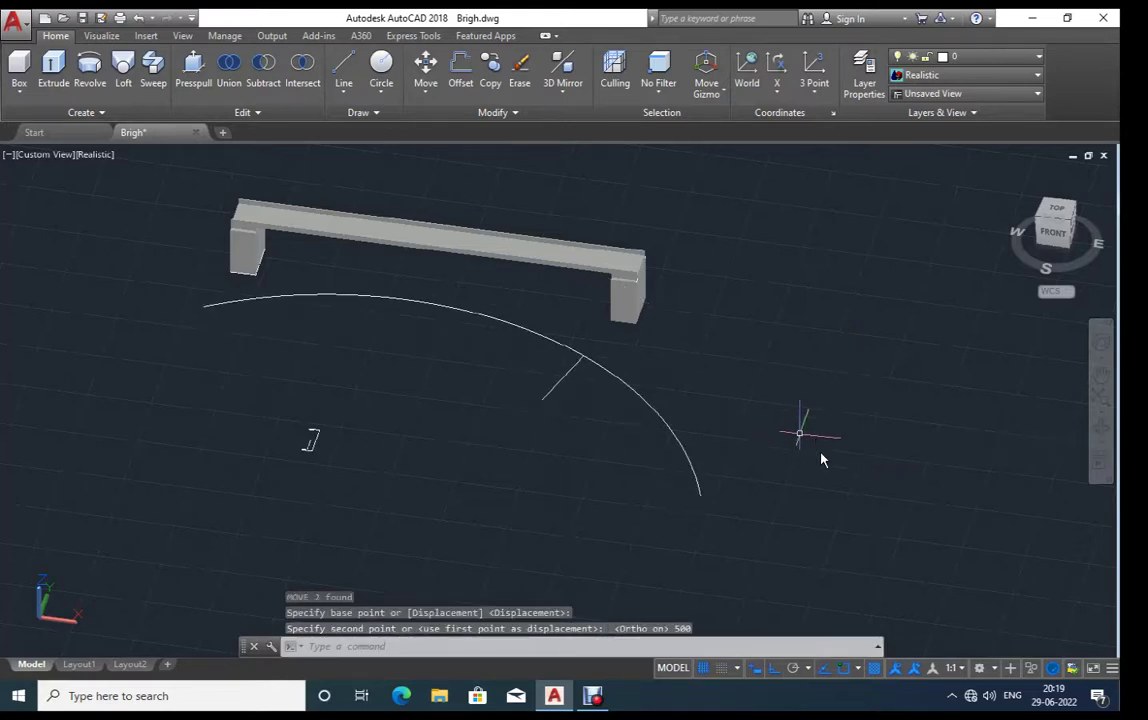
pyautogui.moveTo(808, 457)
pyautogui.keyDown('shift'); pyautogui.mouseDown(button='middle')
pyautogui.moveTo(787, 397)
pyautogui.moveTo(792, 407)
pyautogui.moveTo(704, 393)
pyautogui.mouseUp(button='middle'); pyautogui.keyUp('shift')
pyautogui.write('TR')
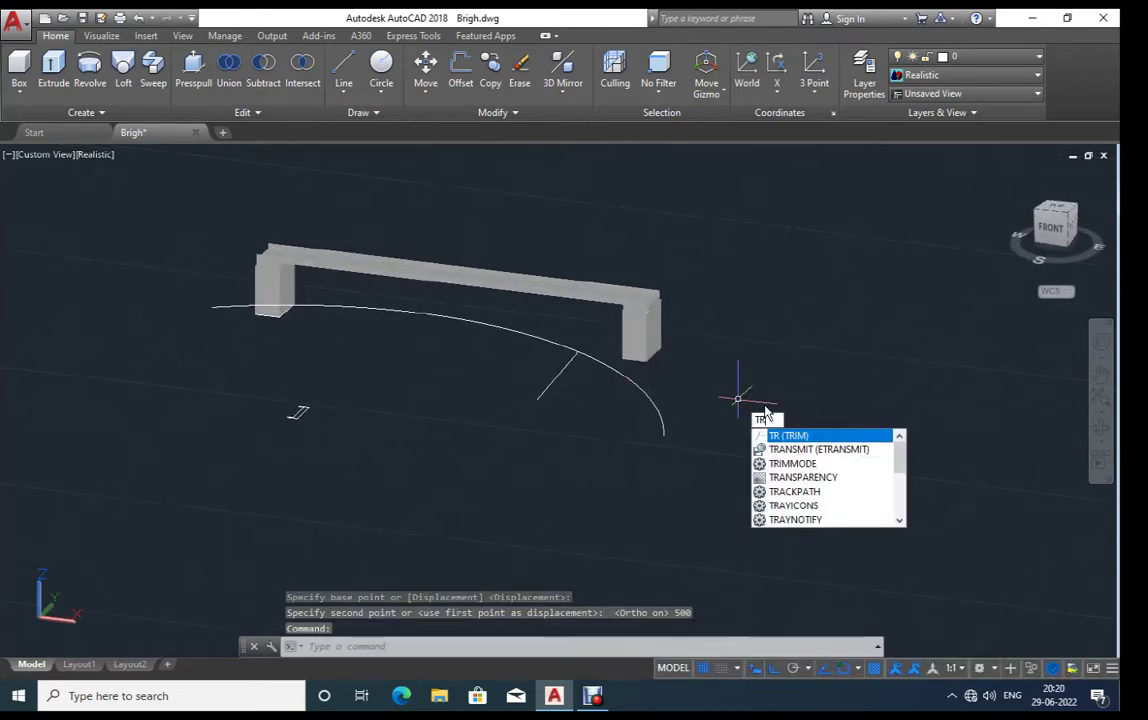
# Step: Trim off the part of the arc beyond the short line
pyautogui.press('Return')
pyautogui.press('Return')
pyautogui.click(684, 390)
pyautogui.click(649, 432)
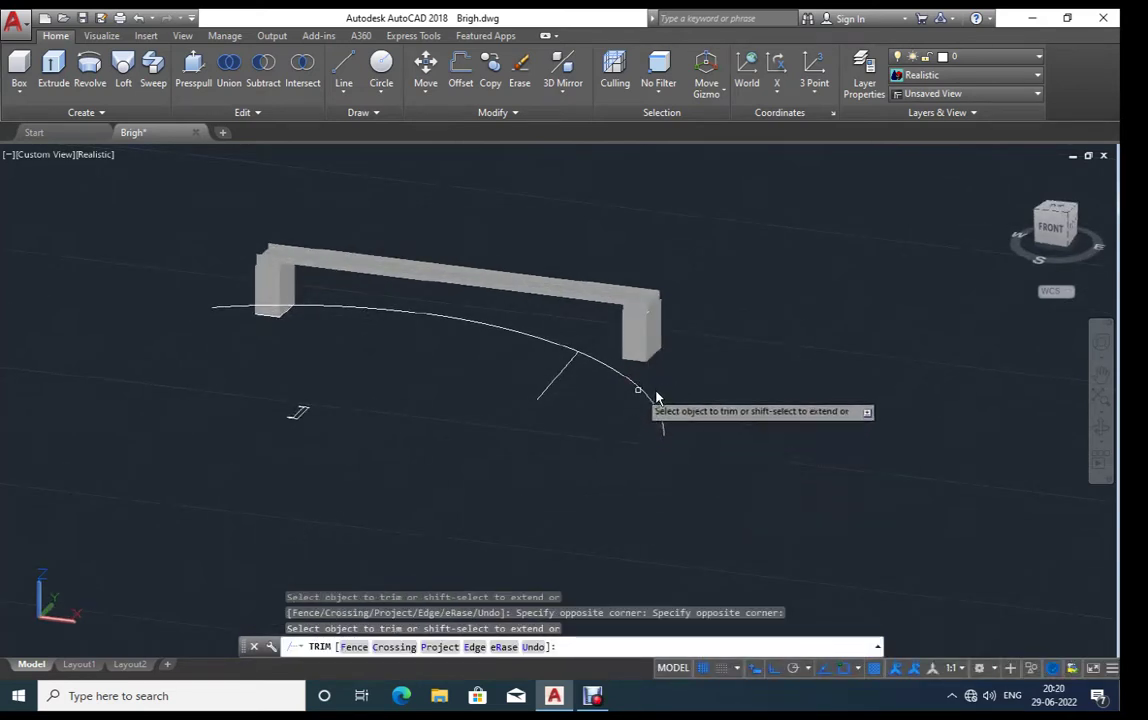
pyautogui.click(640, 386)
pyautogui.press('Escape')
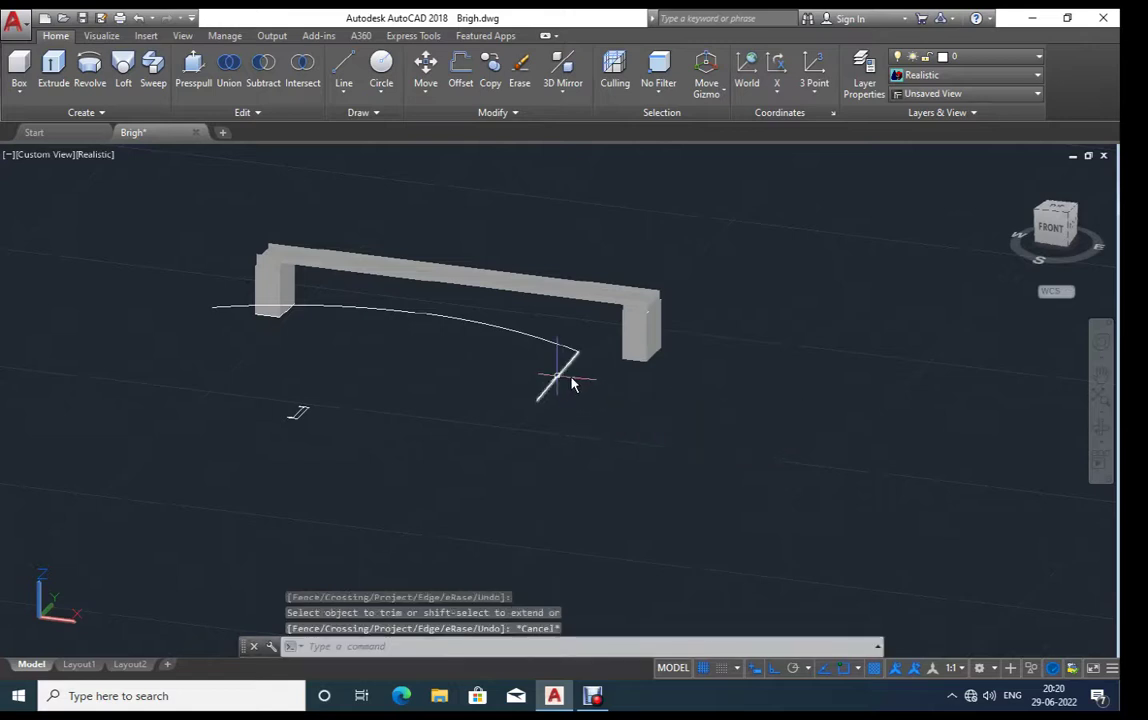
# Step: Delete the short line and the stray leftover objects
pyautogui.click(556, 384)
pyautogui.click(290, 445)
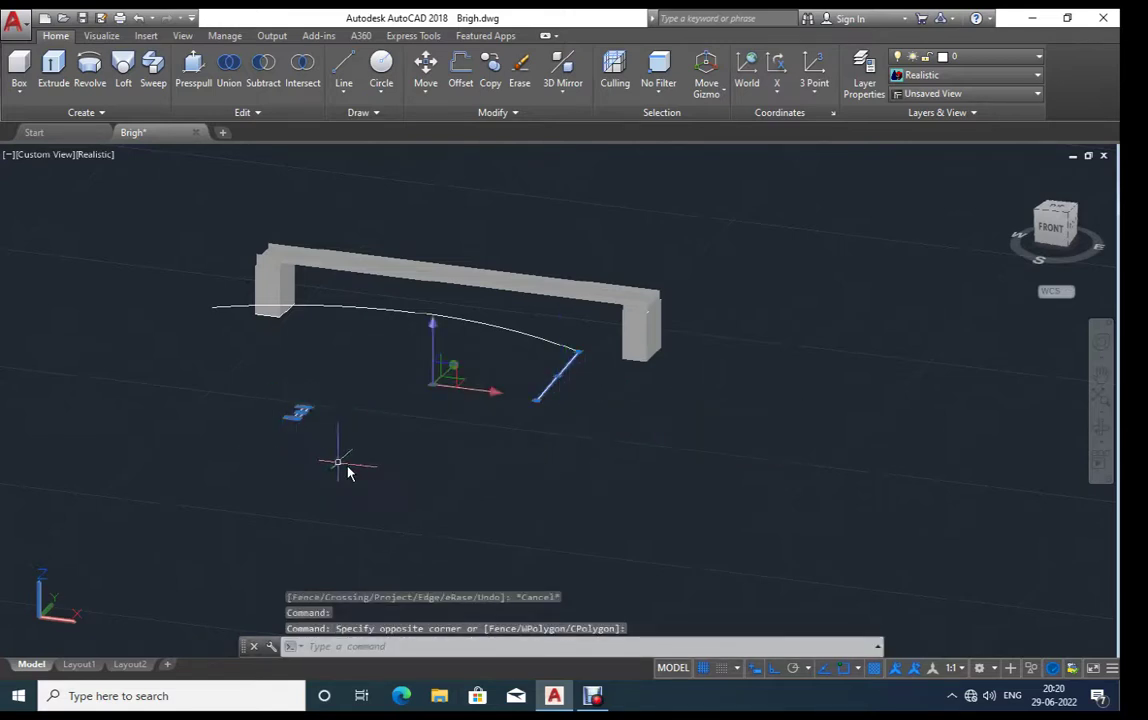
pyautogui.press('Delete')
pyautogui.keyDown('shift'); pyautogui.moveTo(505, 476); pyautogui.dragTo(502, 502, button='middle'); pyautogui.keyUp('shift')
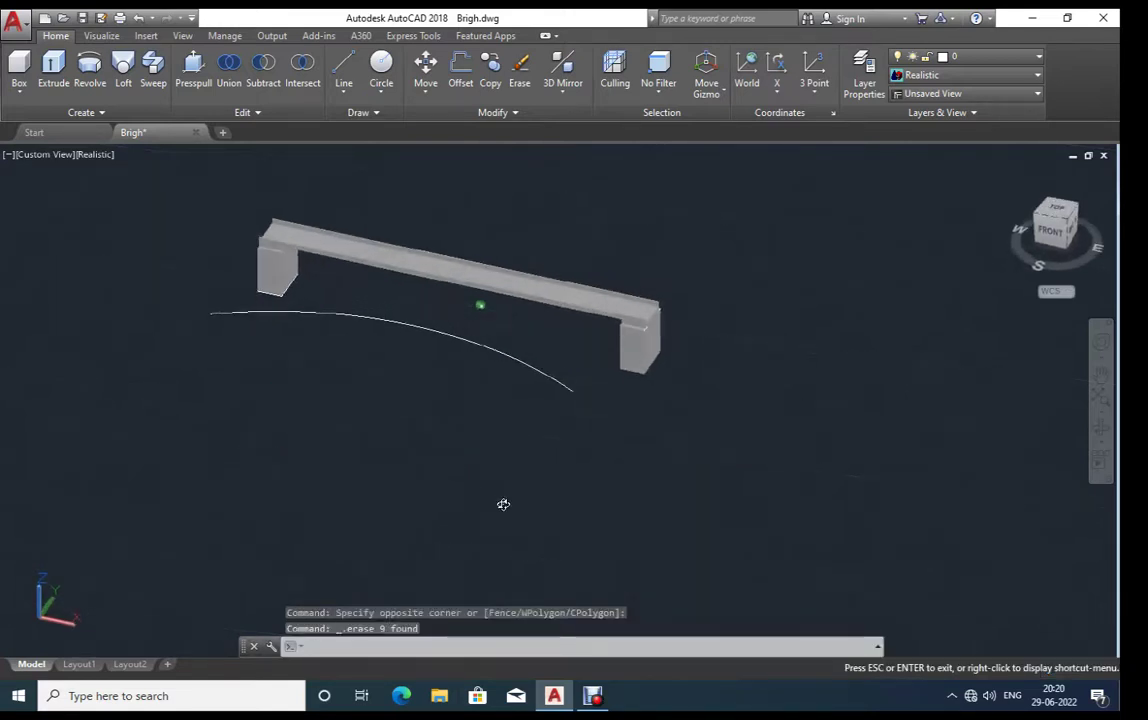
pyautogui.scroll(3, 577, 405)
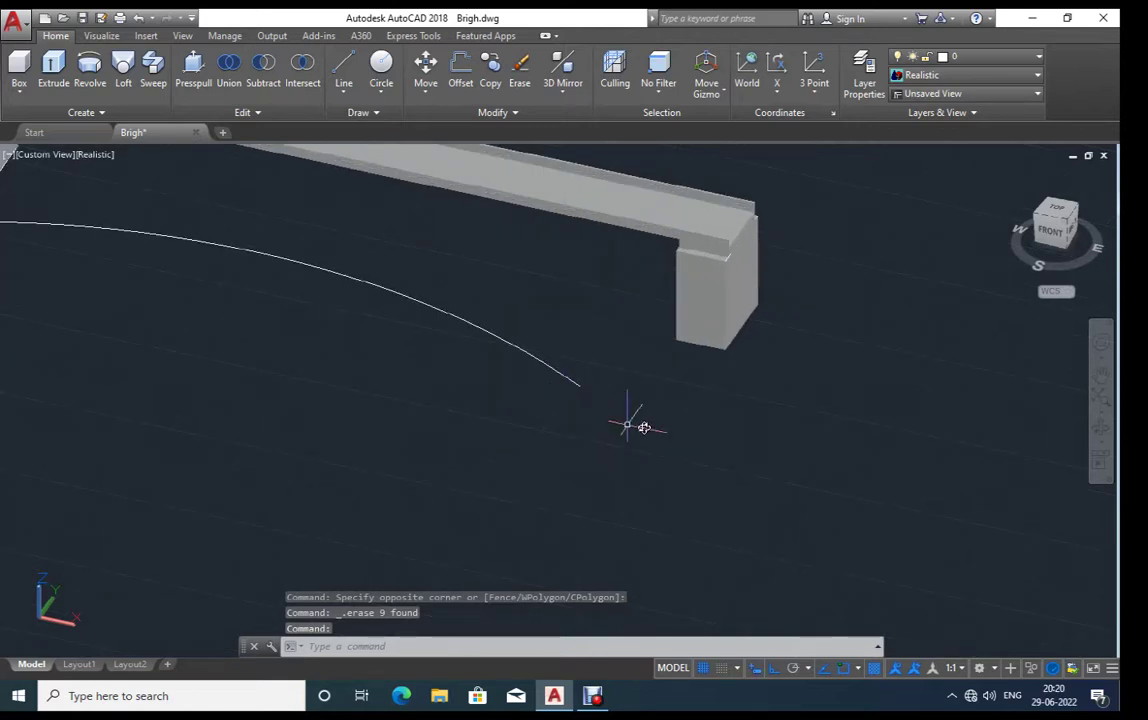
pyautogui.write('c')
# Step: Draw a radius 5 circle centred on the arc's end point
pyautogui.press('Return')
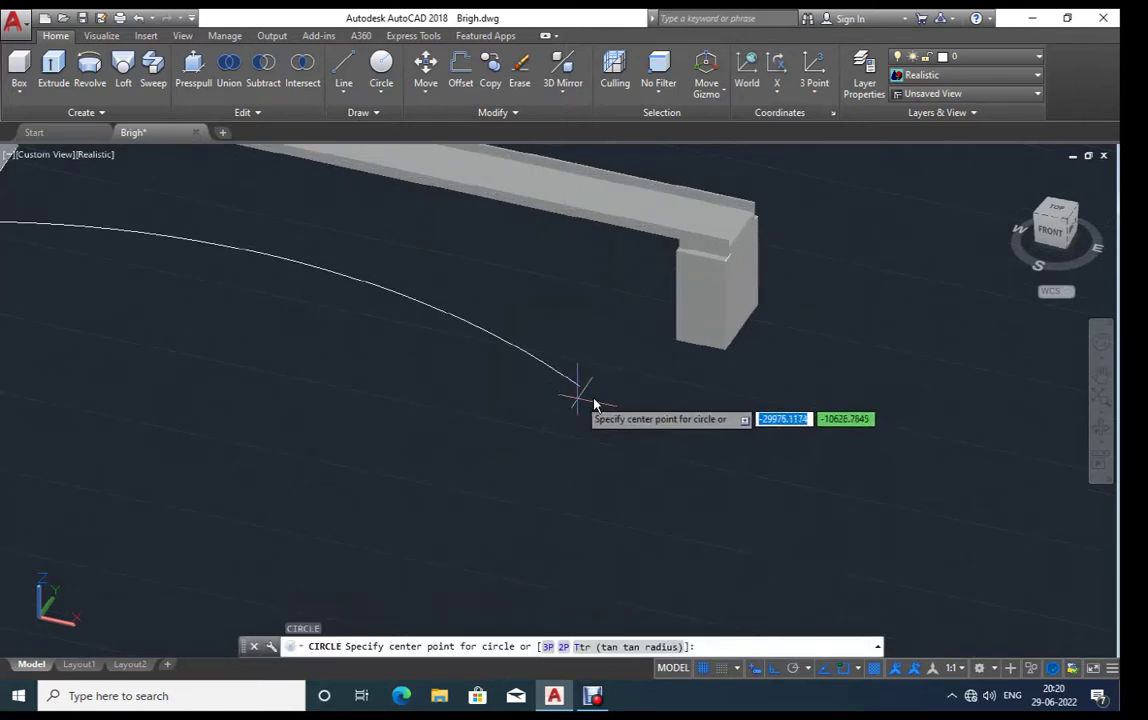
pyautogui.click(580, 385)
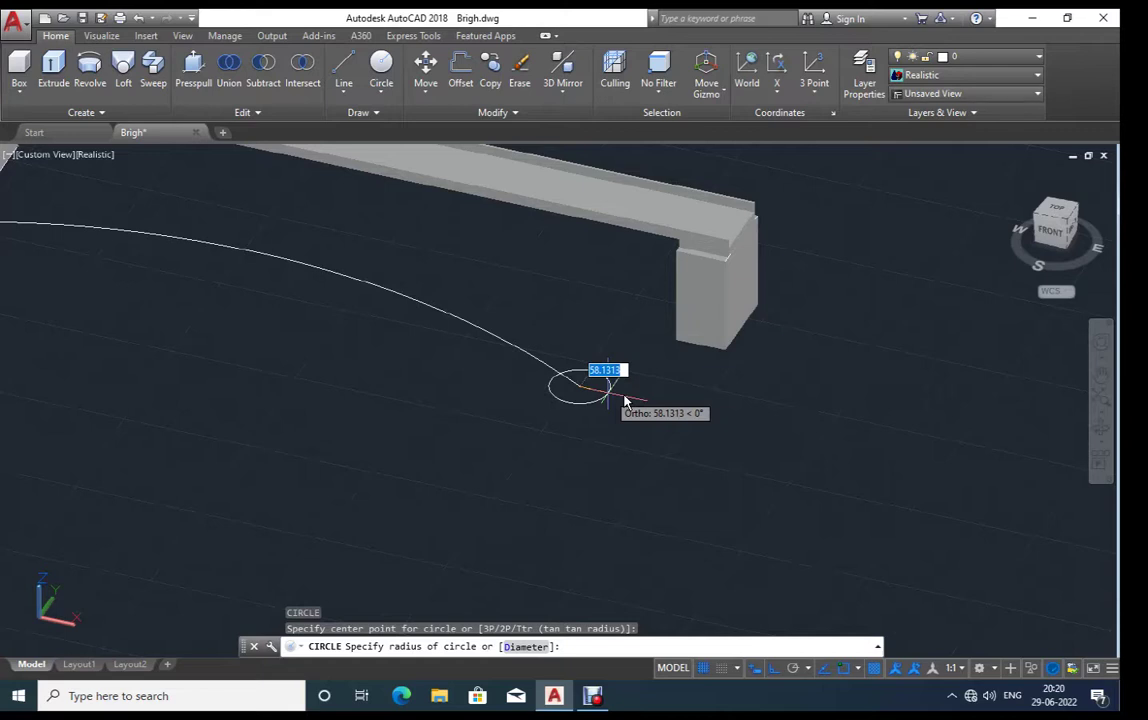
pyautogui.write('5')
pyautogui.press('Return')
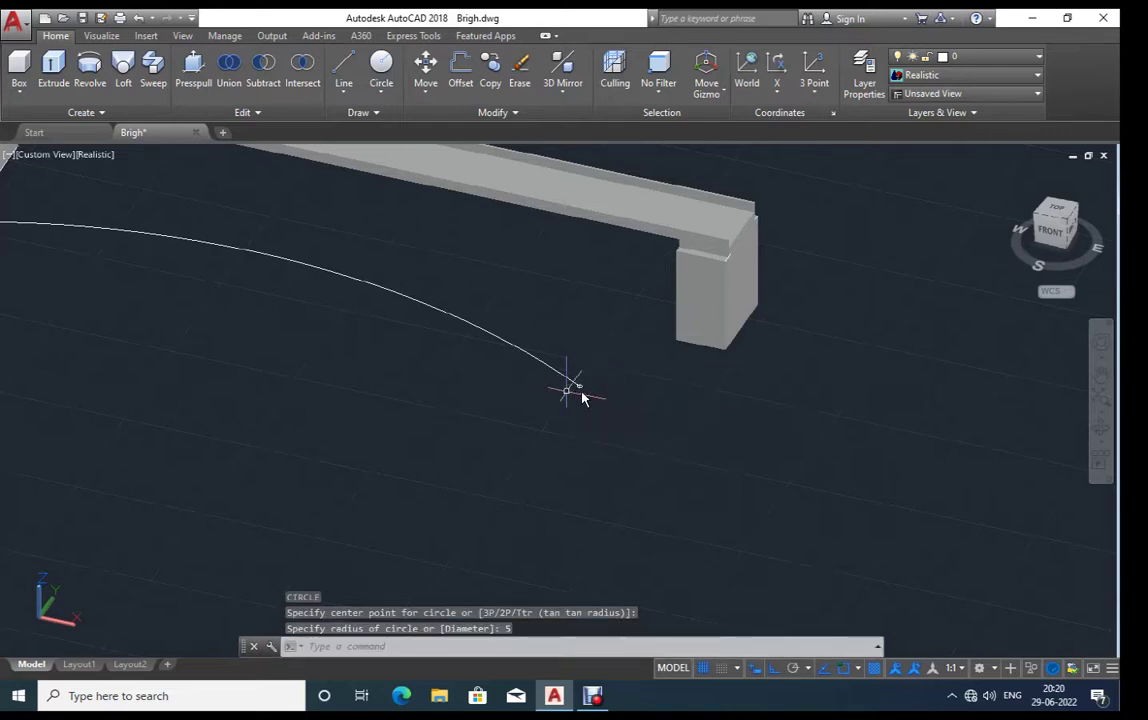
pyautogui.scroll(2, 590, 395)
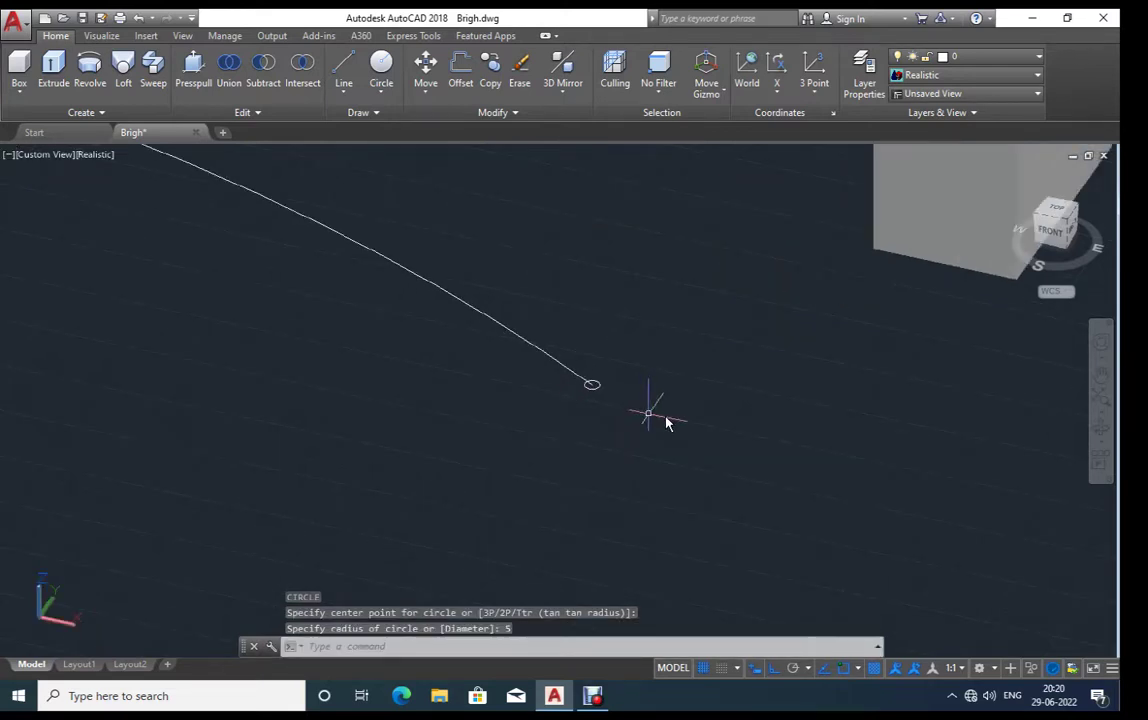
# Step: Sweep the circle along the arc to create a curved tube solid
pyautogui.write('s')
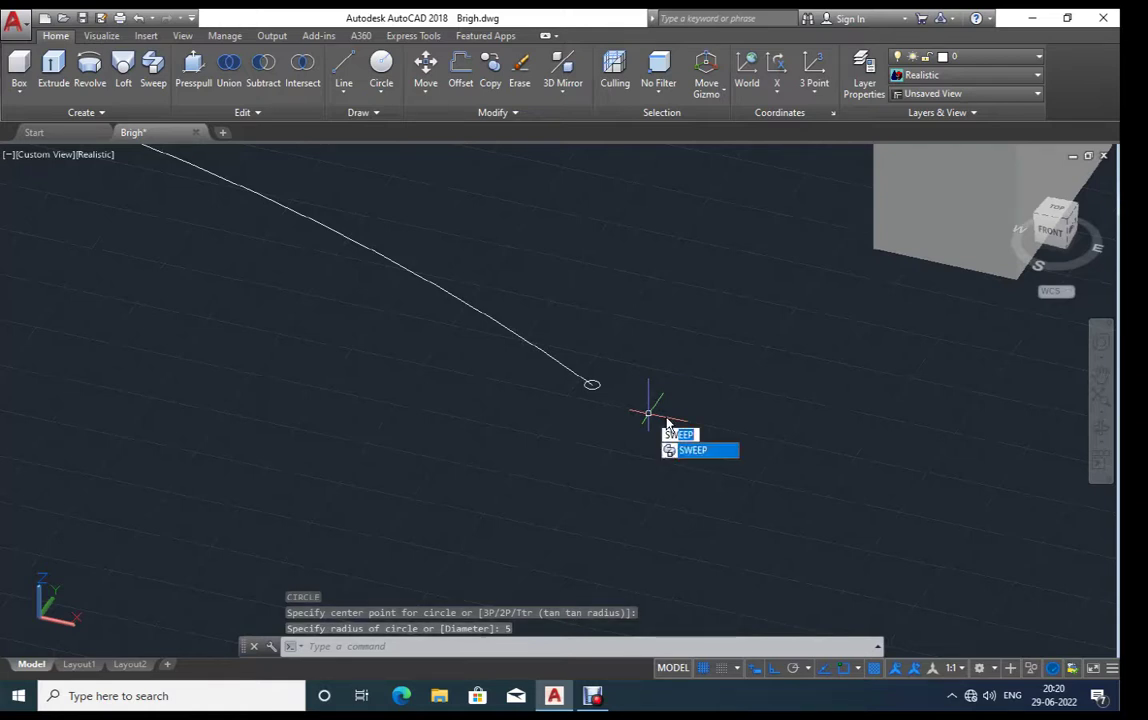
pyautogui.press('Return')
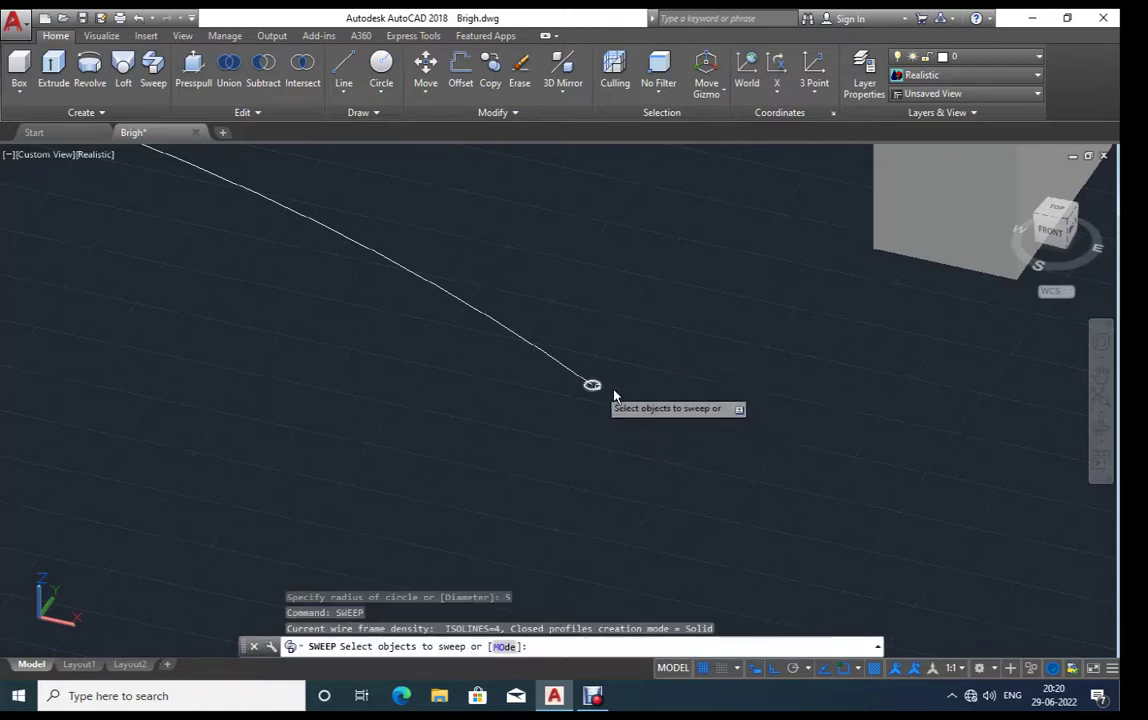
pyautogui.click(593, 385)
pyautogui.press('Return')
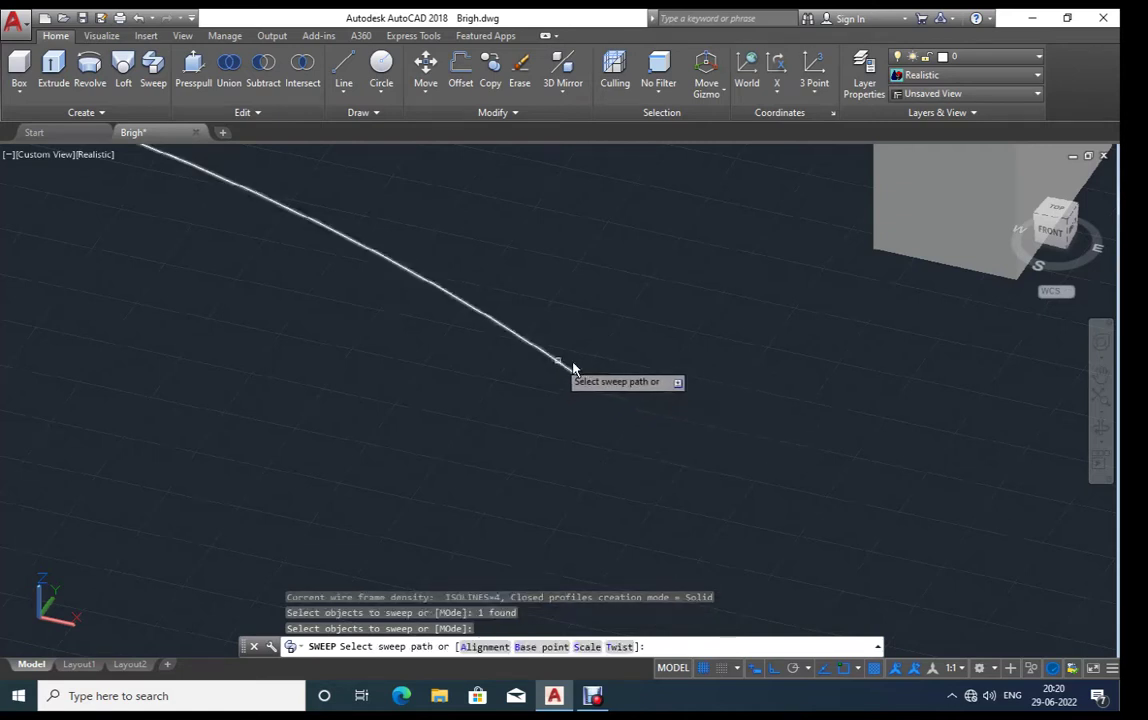
pyautogui.click(566, 371)
pyautogui.press('Escape')
pyautogui.scroll(-3, 661, 398)
pyautogui.scroll(-2, 661, 398)
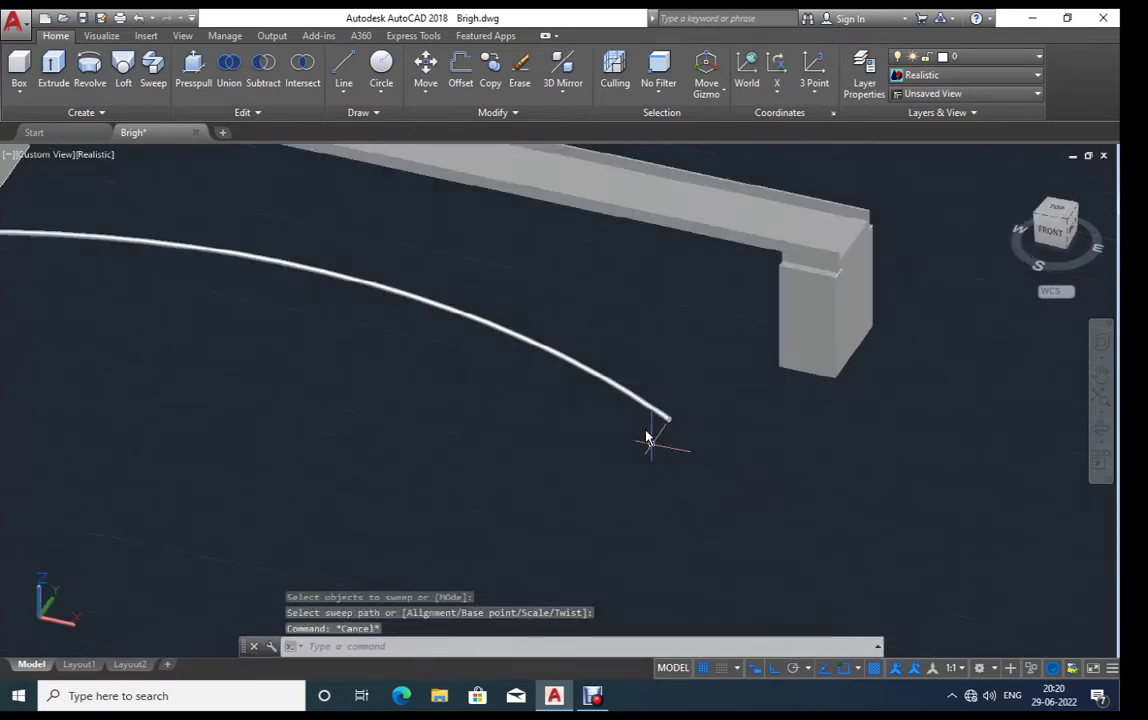
pyautogui.click(650, 419)
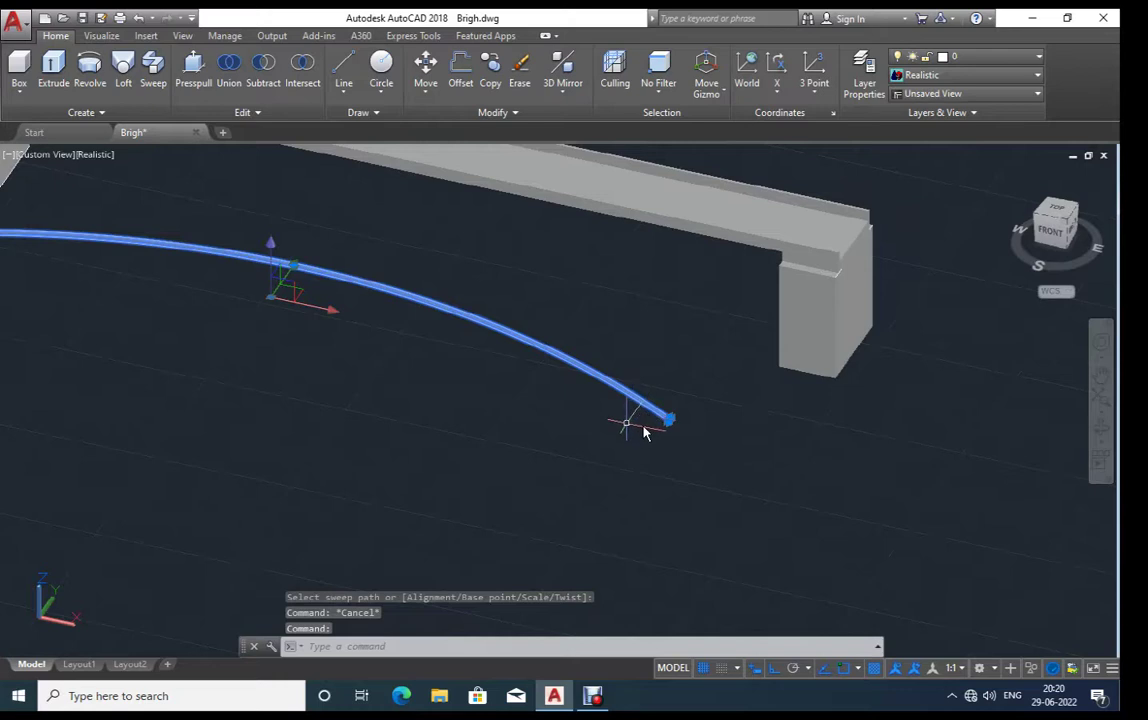
# Step: Rotate the curved tube with 3DROTATE about a base point on the tube, then inspect it
pyautogui.write('3DROTATE')
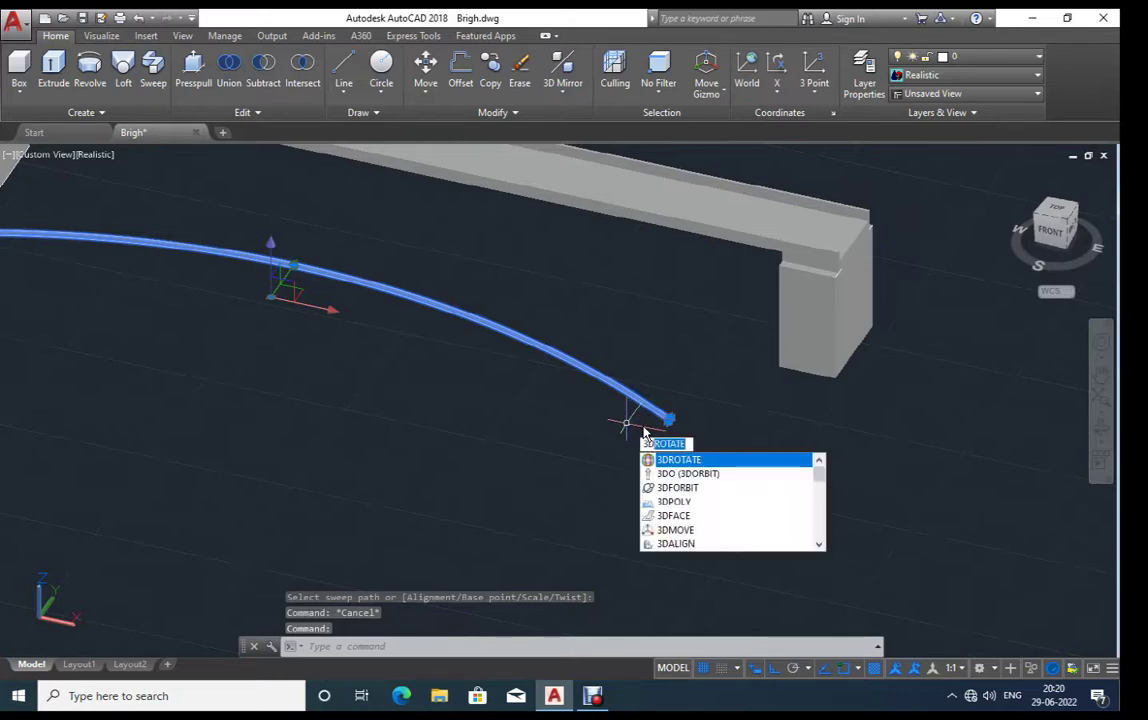
pyautogui.press('Return')
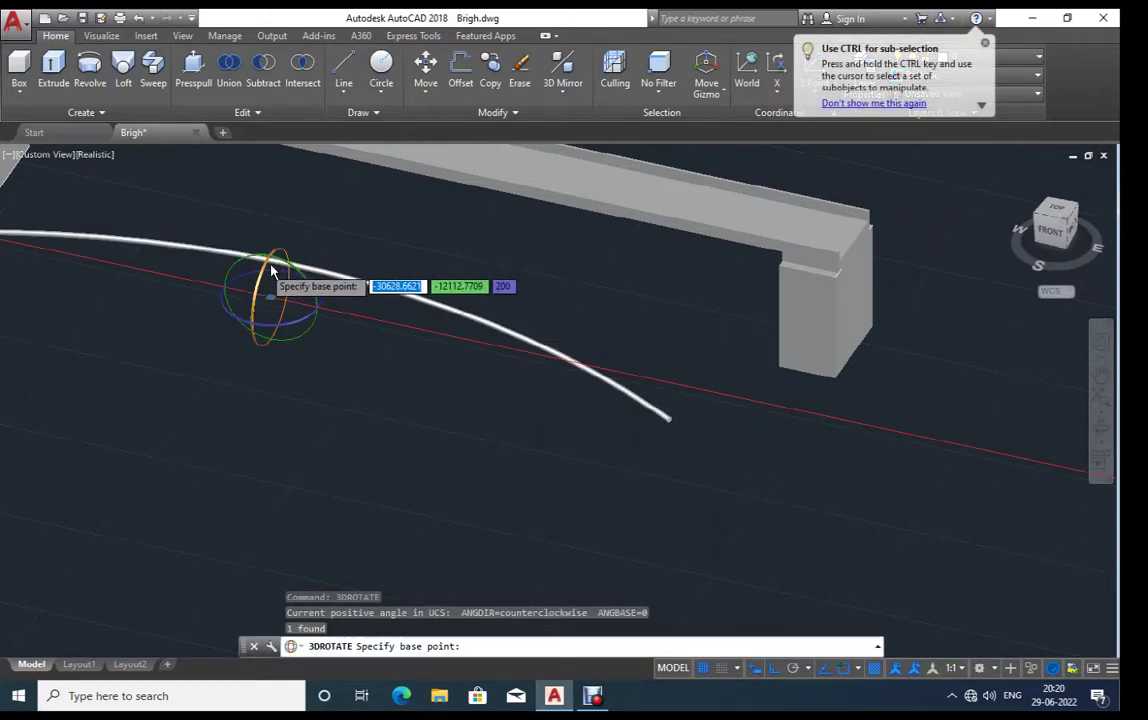
pyautogui.click(270, 268)
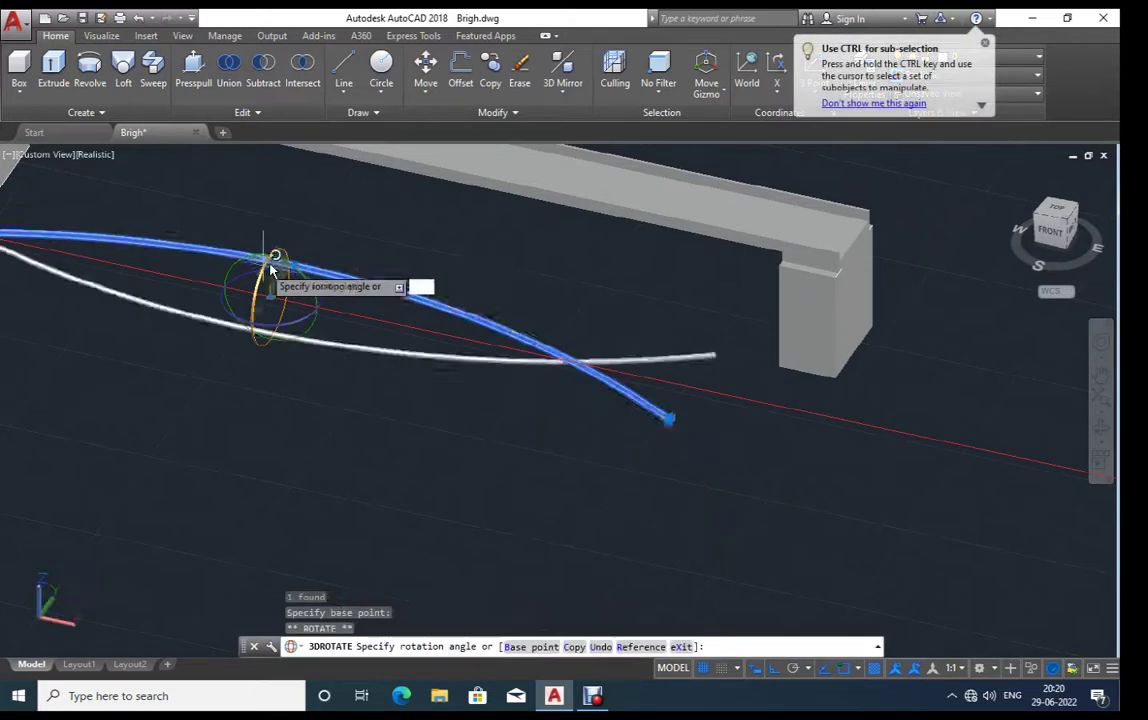
pyautogui.click(232, 188)
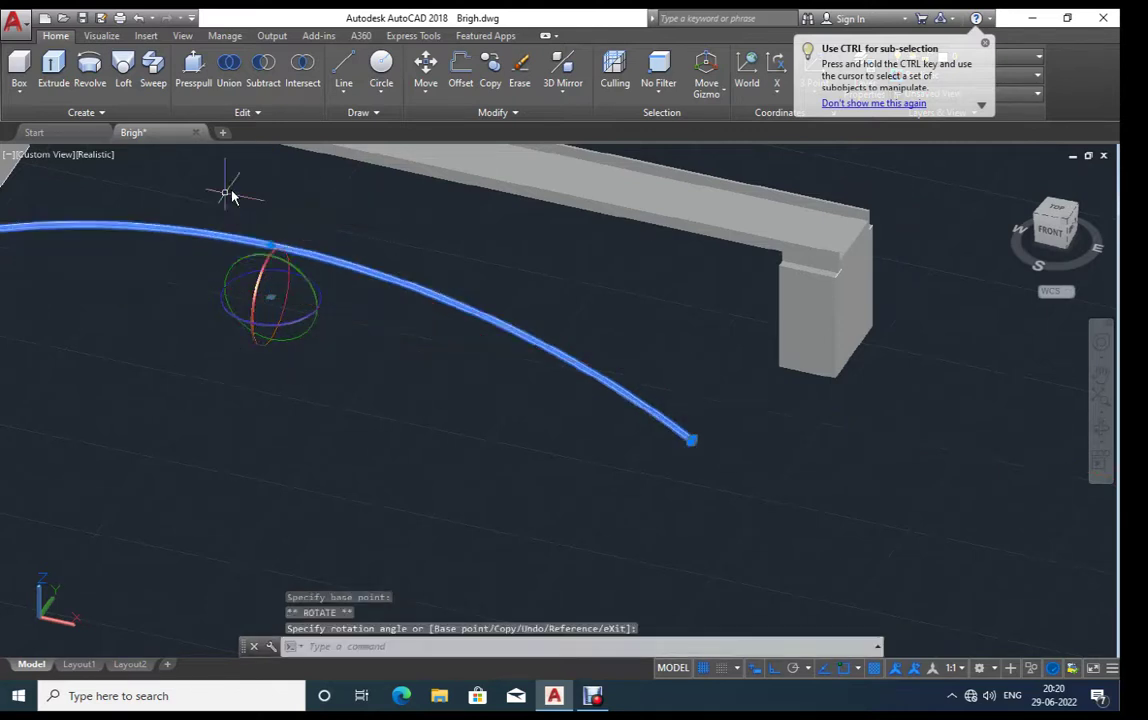
pyautogui.press('Escape')
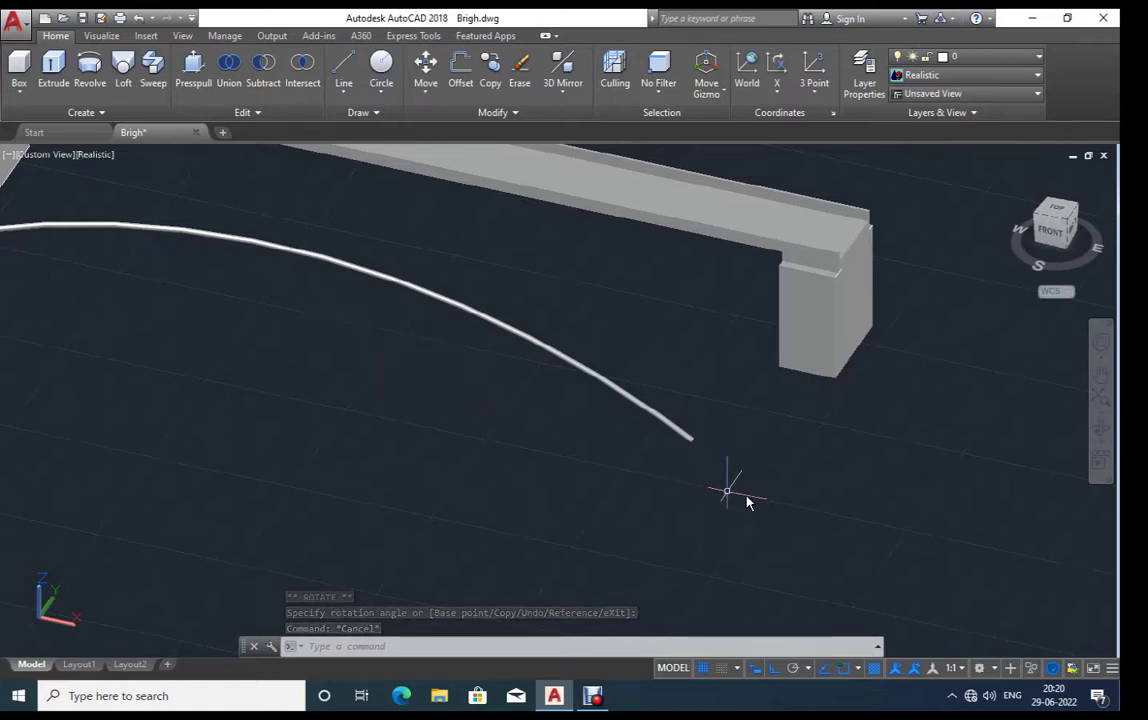
pyautogui.keyDown('shift'); pyautogui.moveTo(747, 501); pyautogui.dragTo(712, 464, button='middle'); pyautogui.keyUp('shift')
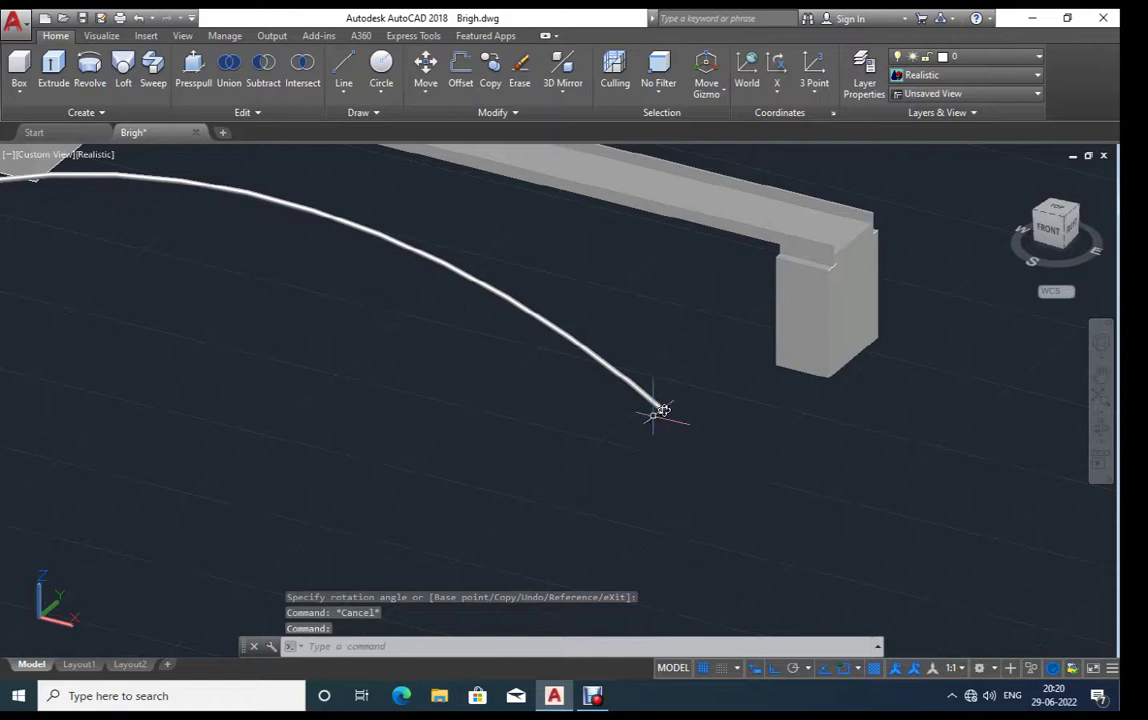
pyautogui.moveTo(662, 410)
pyautogui.keyDown('shift'); pyautogui.mouseDown(button='middle')
pyautogui.moveTo(731, 465)
pyautogui.moveTo(697, 446)
pyautogui.moveTo(730, 456)
pyautogui.moveTo(721, 404)
pyautogui.mouseUp(button='middle'); pyautogui.keyUp('shift')
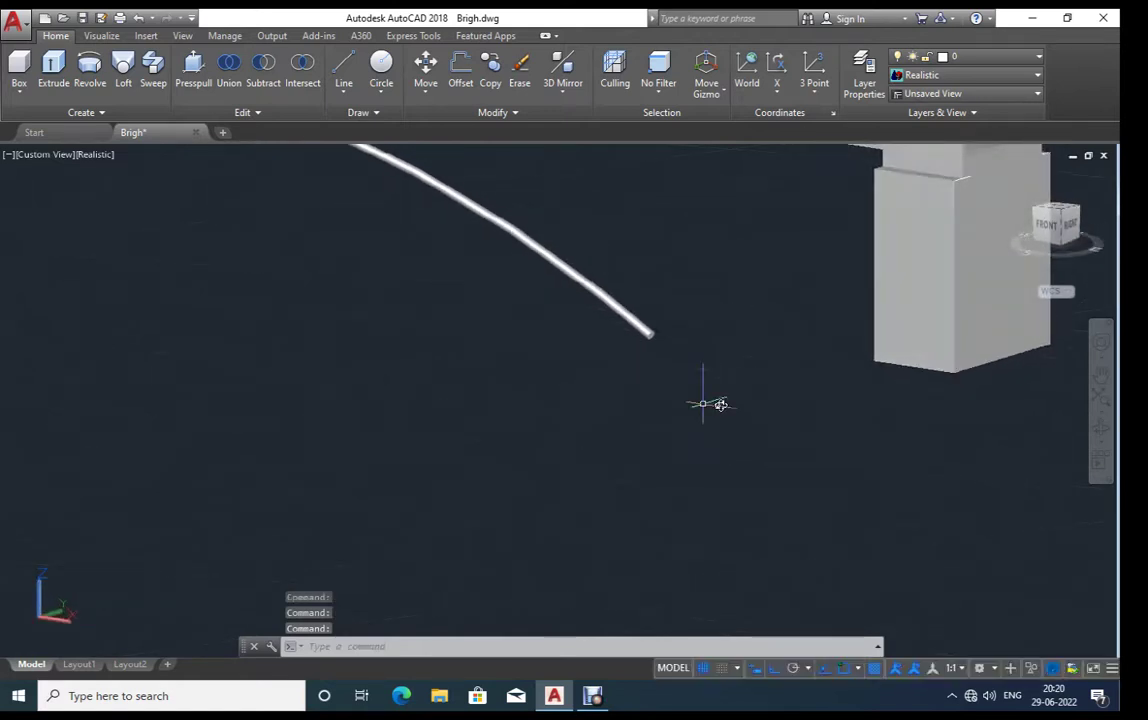
pyautogui.click(645, 332)
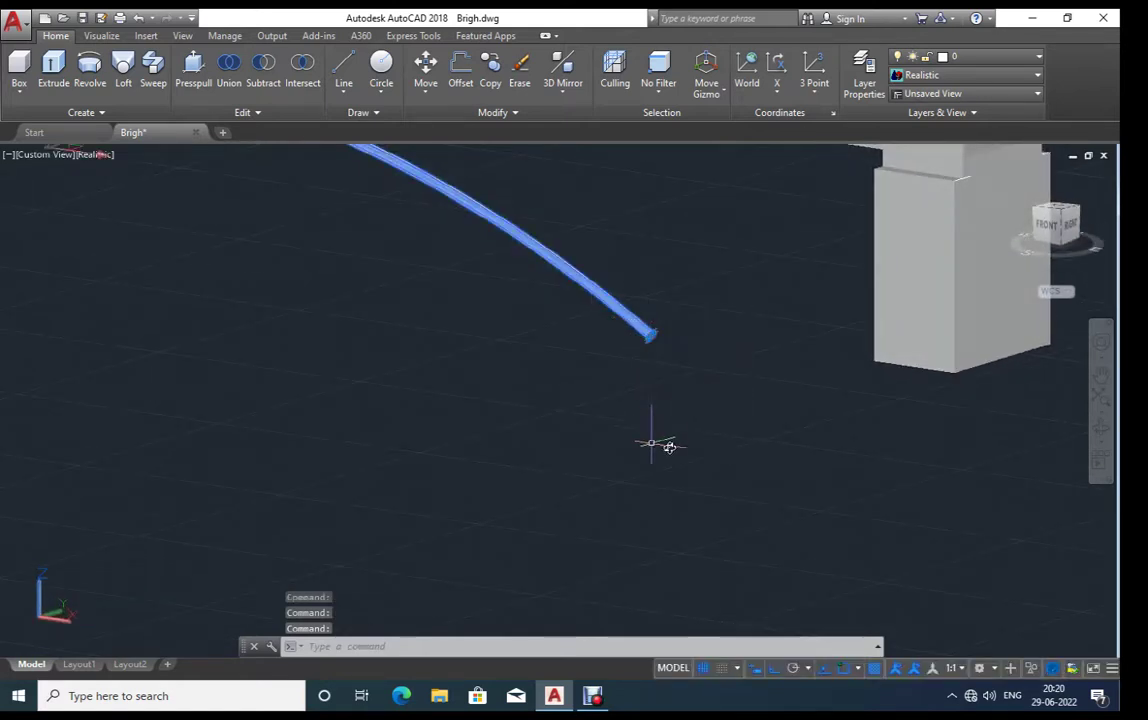
pyautogui.moveTo(702, 408); pyautogui.dragTo(681, 467, button='middle')
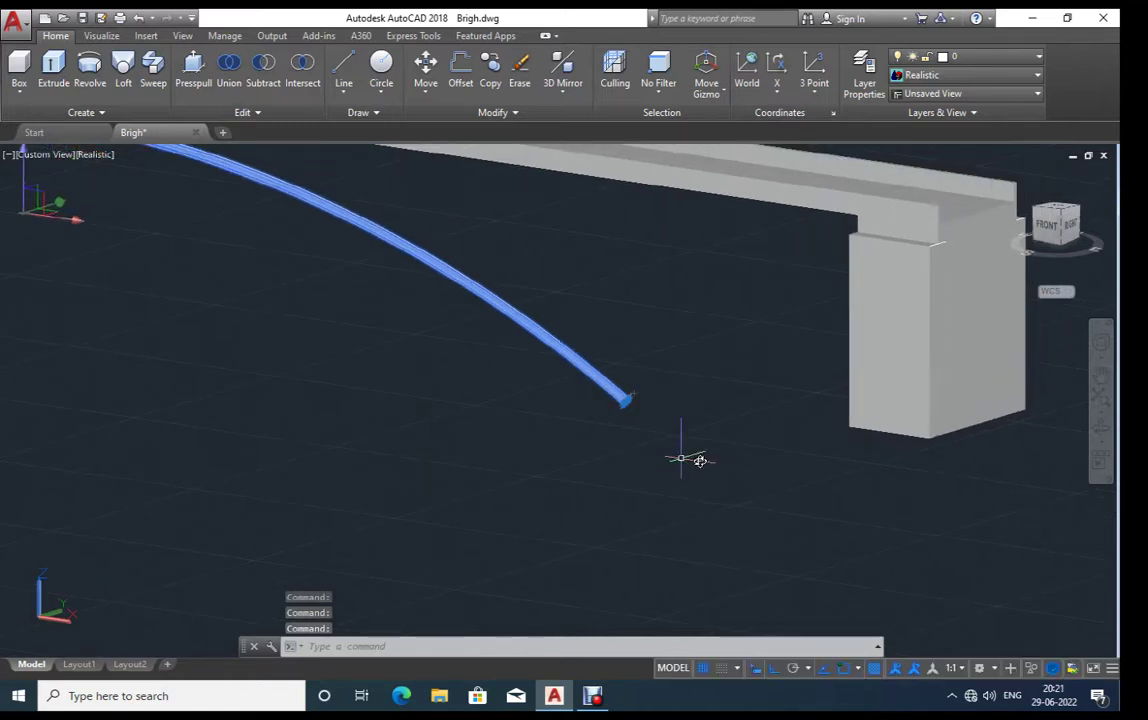
pyautogui.write('M')
# Step: Move the tube so its end snaps onto the pier corner
pyautogui.press('Return')
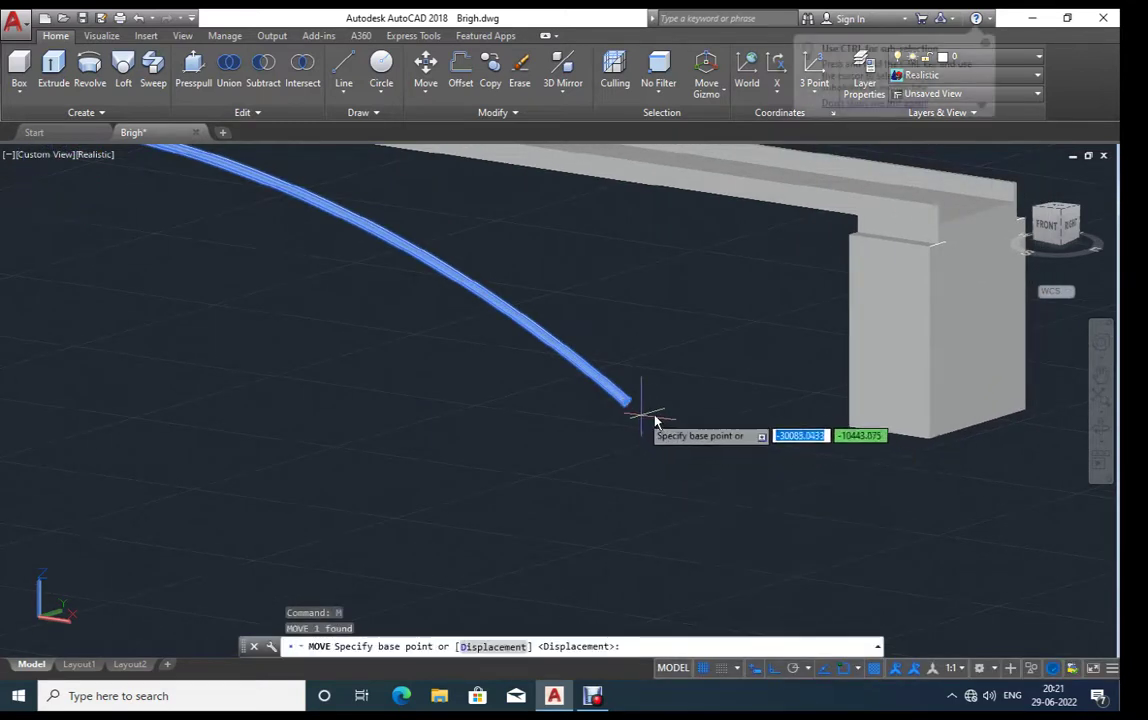
pyautogui.scroll(3, 640, 400)
pyautogui.click(618, 384)
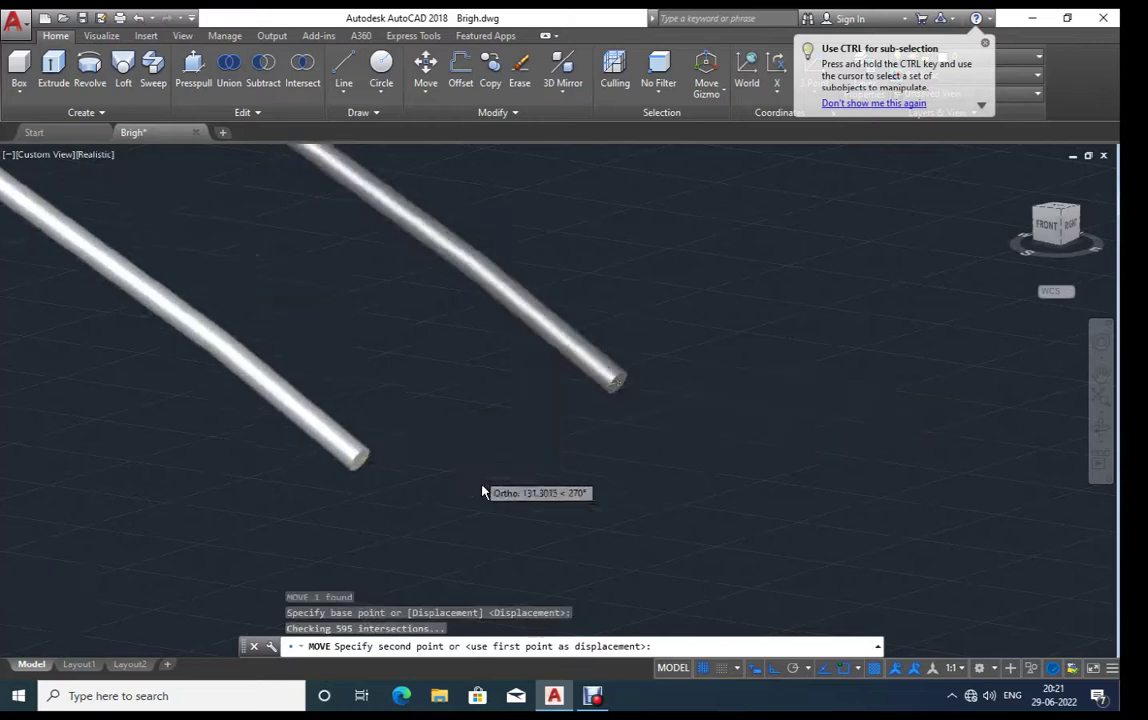
pyautogui.scroll(-5, 482, 487)
pyautogui.scroll(2, 587, 428)
pyautogui.moveTo(673, 400)
pyautogui.keyDown('shift'); pyautogui.mouseDown(button='middle')
pyautogui.moveTo(653, 418)
pyautogui.moveTo(648, 461)
pyautogui.moveTo(707, 384)
pyautogui.mouseUp(button='middle'); pyautogui.keyUp('shift')
pyautogui.scroll(2, 732, 358)
pyautogui.scroll(3, 732, 358)
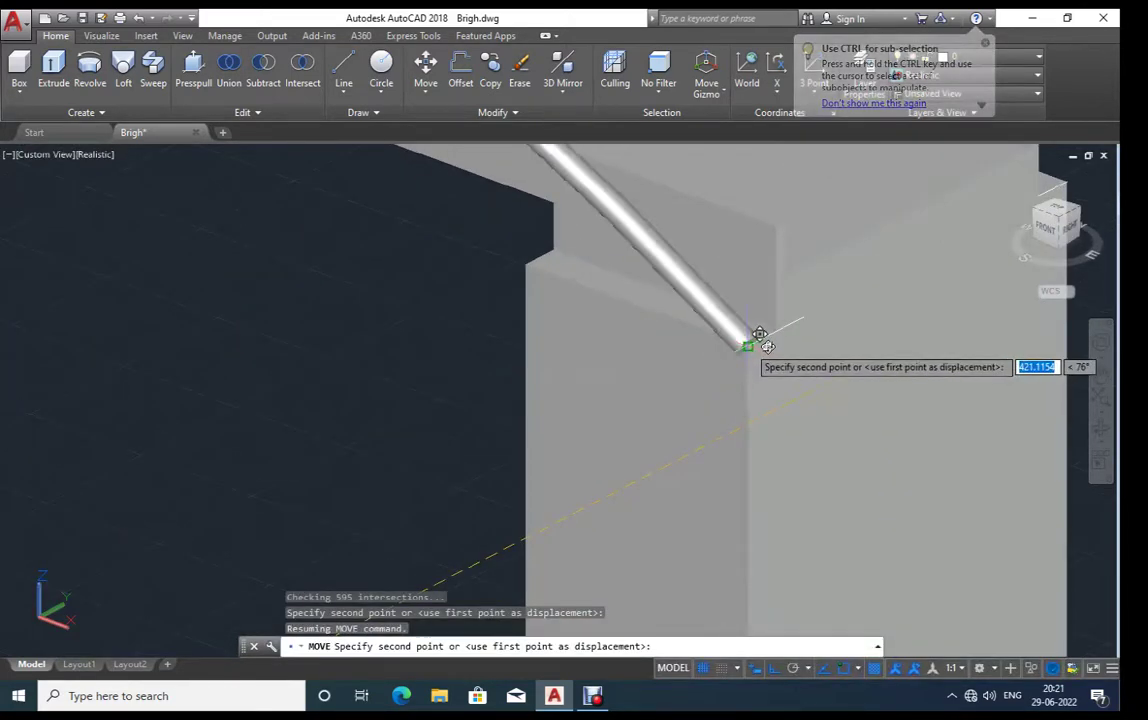
pyautogui.click(745, 341)
pyautogui.scroll(-4, 727, 415)
pyautogui.scroll(-3, 790, 480)
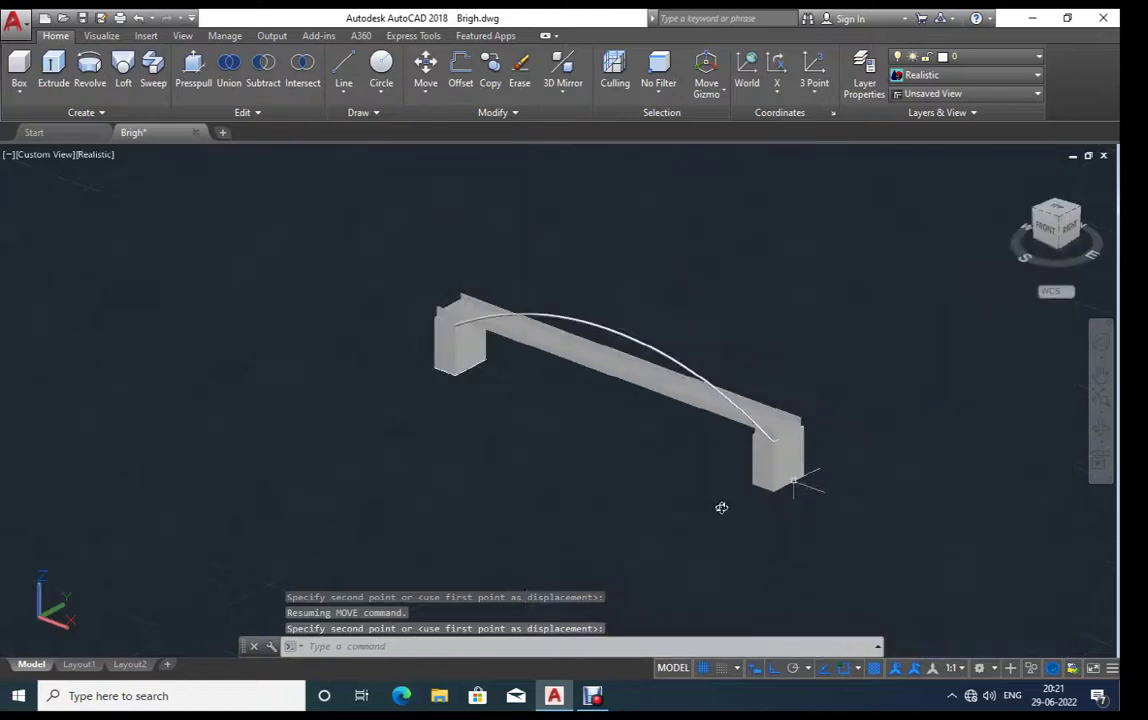
# Step: Shift the arched tube 50 units into position over the deck
pyautogui.click(720, 378)
pyautogui.moveTo(723, 507)
pyautogui.keyDown('shift'); pyautogui.mouseDown(button='middle')
pyautogui.moveTo(710, 546)
pyautogui.moveTo(731, 544)
pyautogui.mouseUp(button='middle'); pyautogui.keyUp('shift')
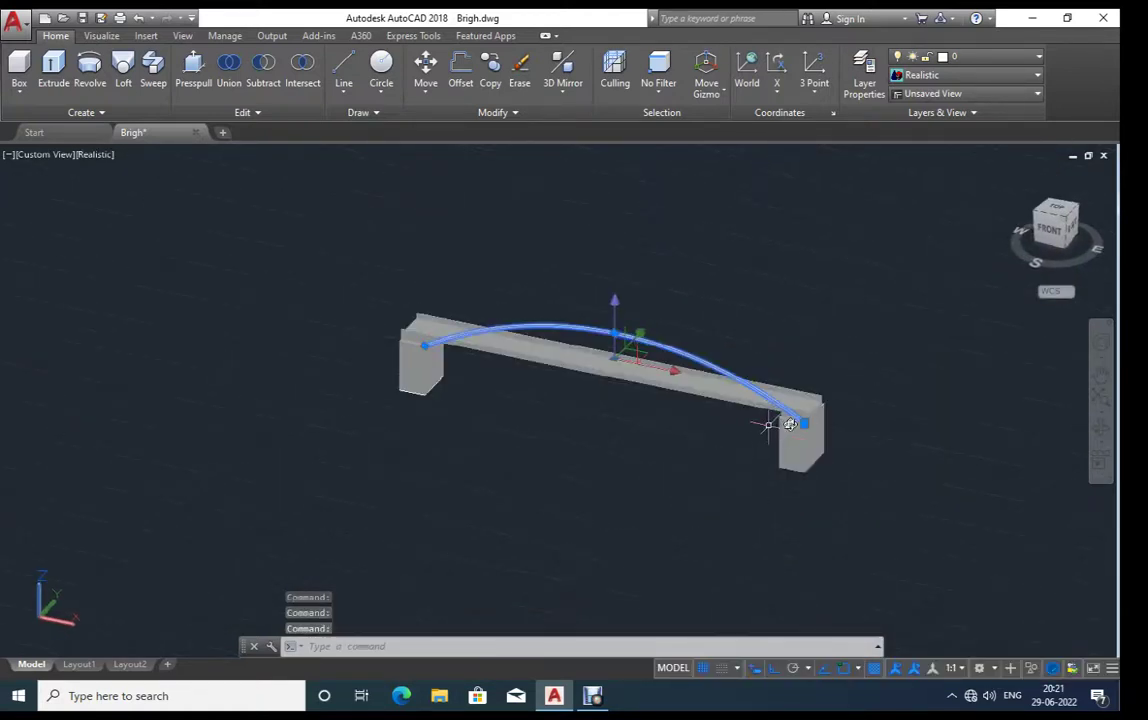
pyautogui.keyDown('shift'); pyautogui.moveTo(789, 424); pyautogui.dragTo(947, 520, button='middle'); pyautogui.keyUp('shift')
pyautogui.write('m')
pyautogui.press('Return')
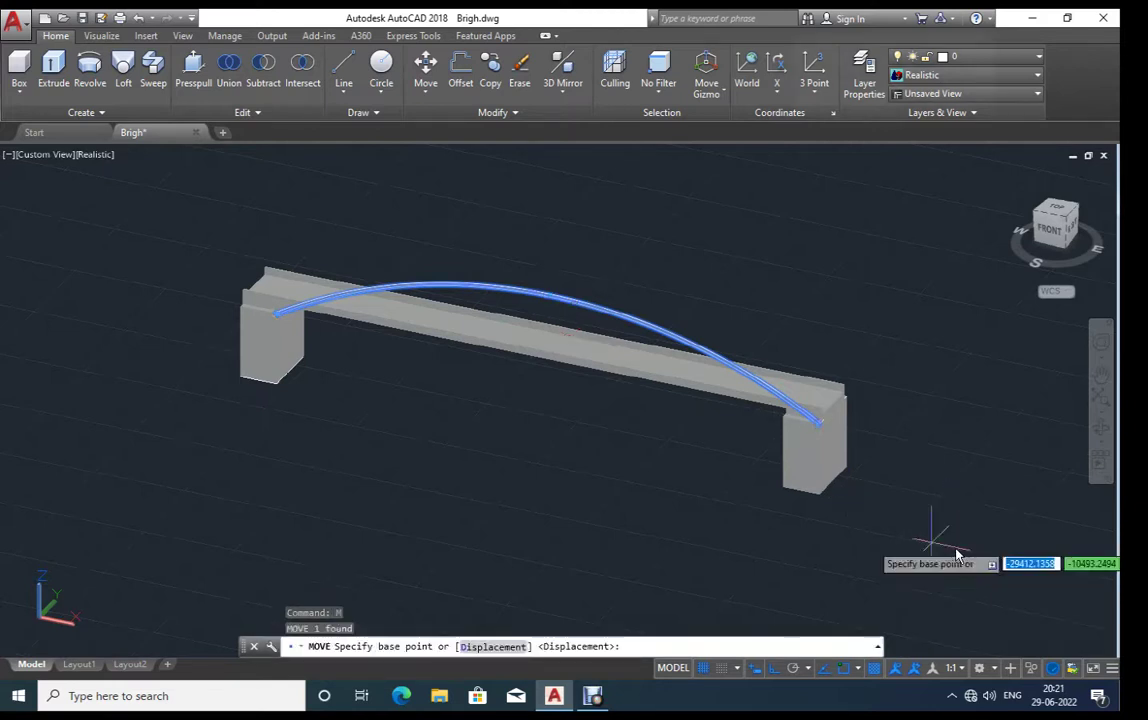
pyautogui.click(942, 545)
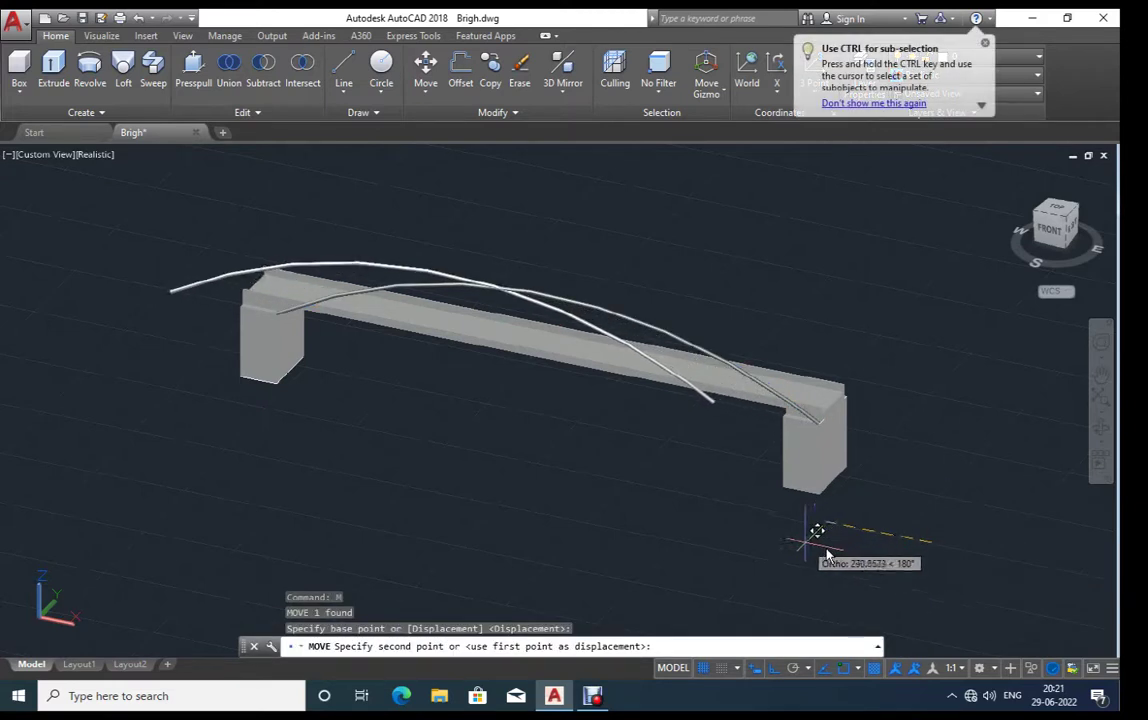
pyautogui.write('50')
pyautogui.press('Return')
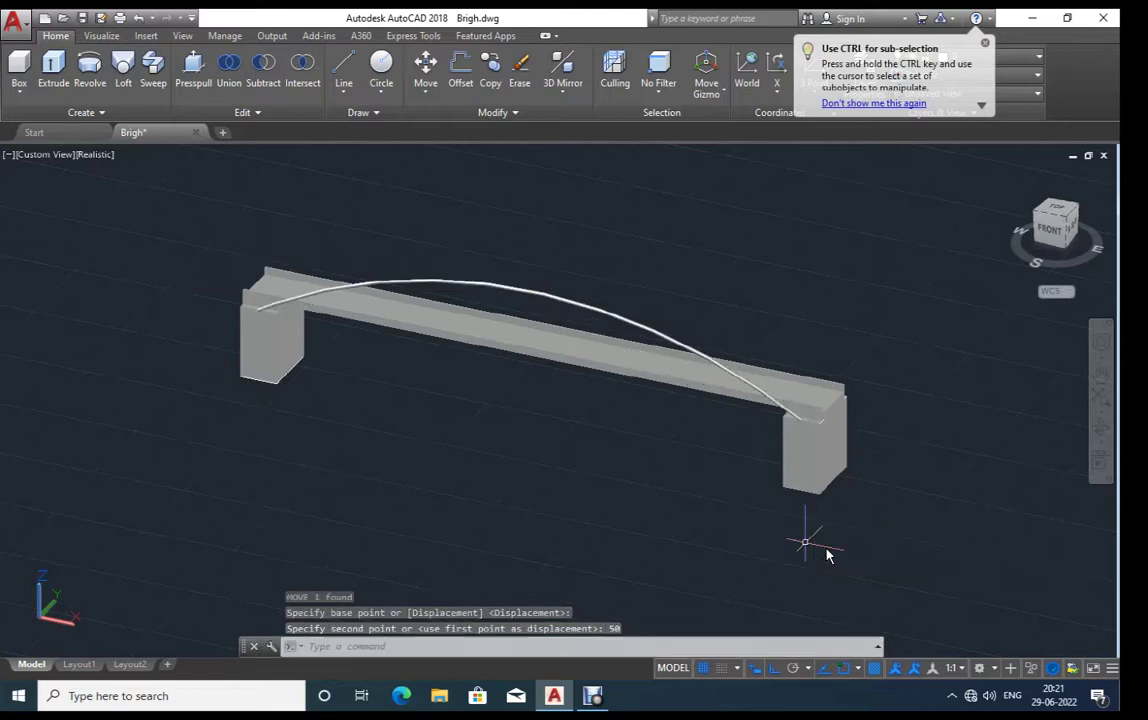
# Step: Nudge the tube 2.5 units so it seats on the beam end
pyautogui.moveTo(868, 482)
pyautogui.keyDown('shift'); pyautogui.mouseDown(button='middle')
pyautogui.moveTo(857, 502)
pyautogui.moveTo(810, 477)
pyautogui.mouseUp(button='middle'); pyautogui.keyUp('shift')
pyautogui.scroll(5, 877, 525)
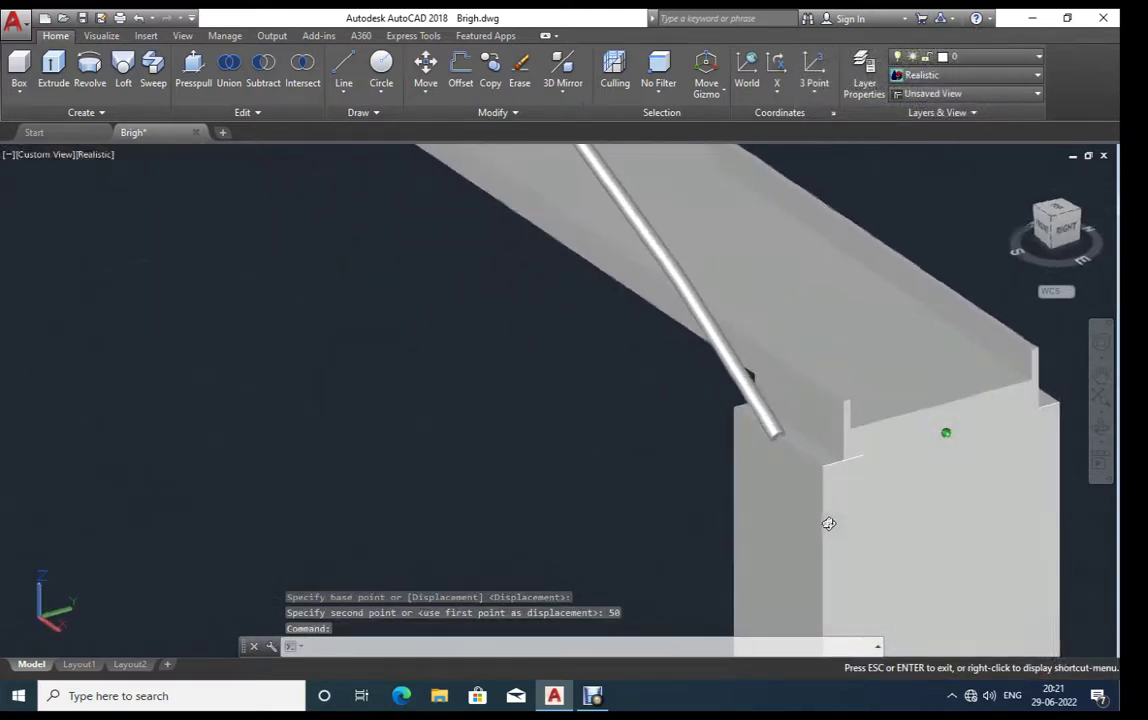
pyautogui.click(774, 403)
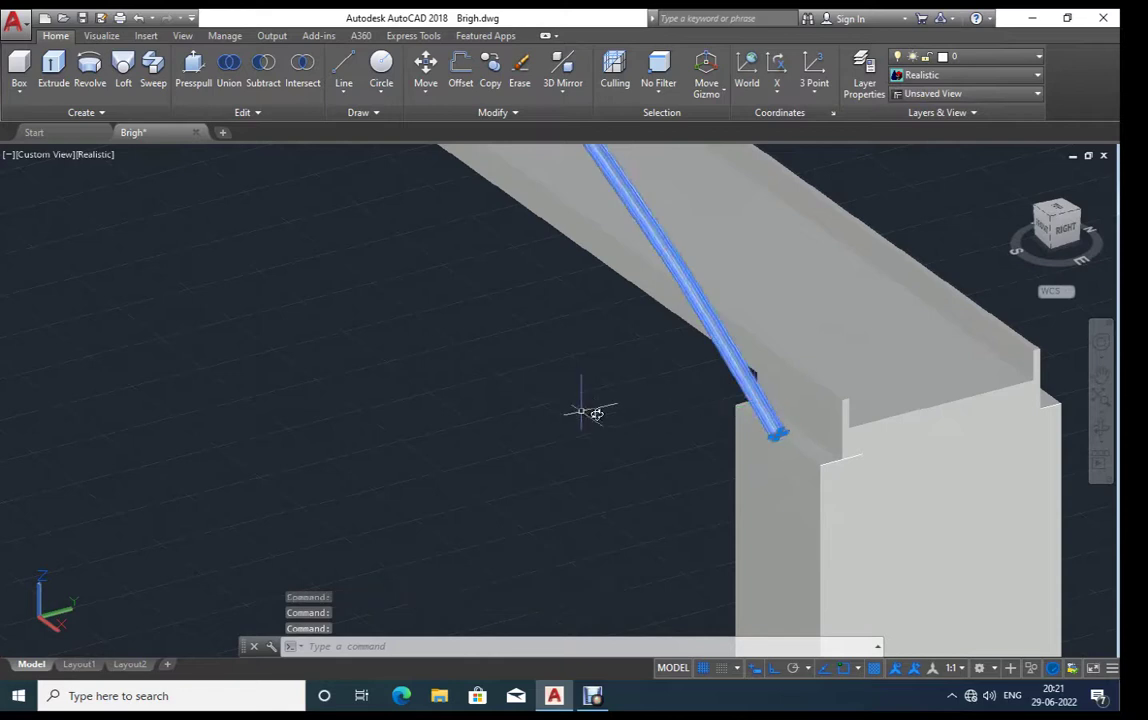
pyautogui.write('m')
pyautogui.press('Return')
pyautogui.click(487, 442)
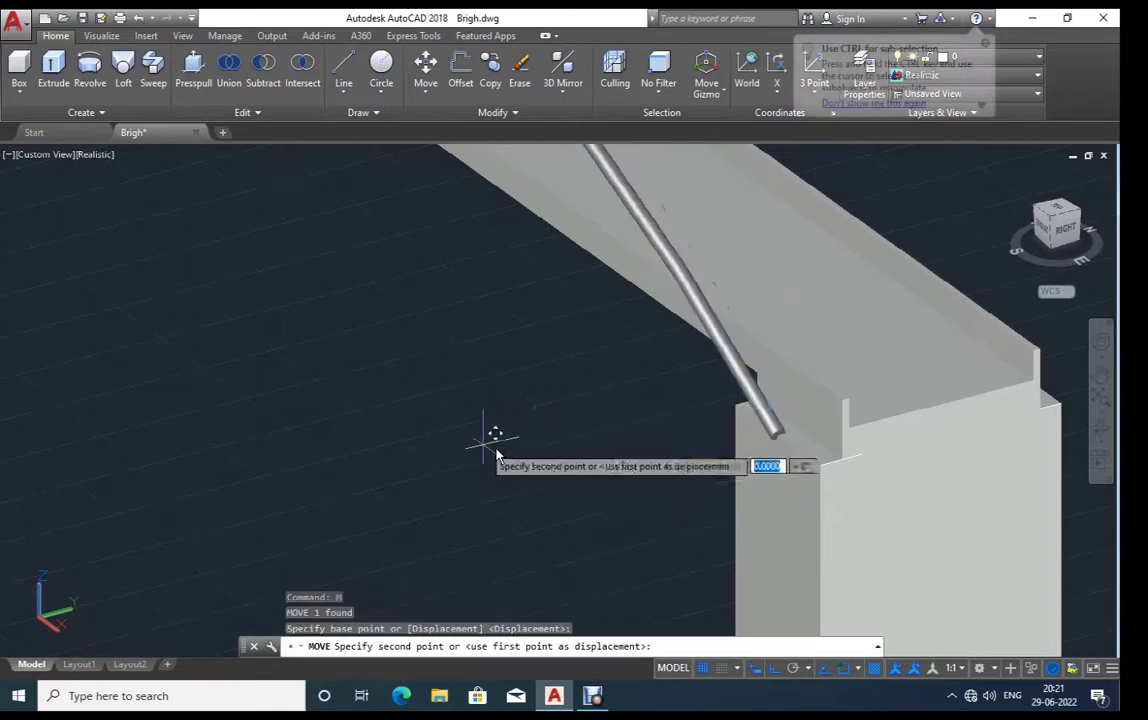
pyautogui.write('2.5')
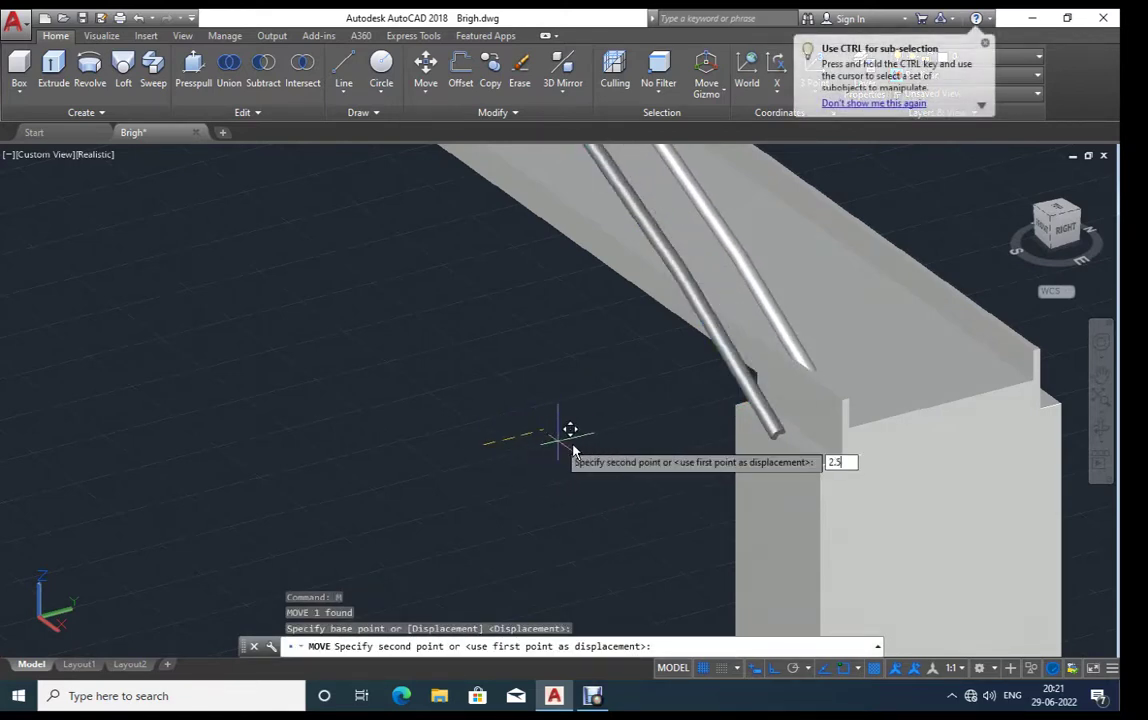
pyautogui.press('Return')
pyautogui.scroll(-3, 610, 471)
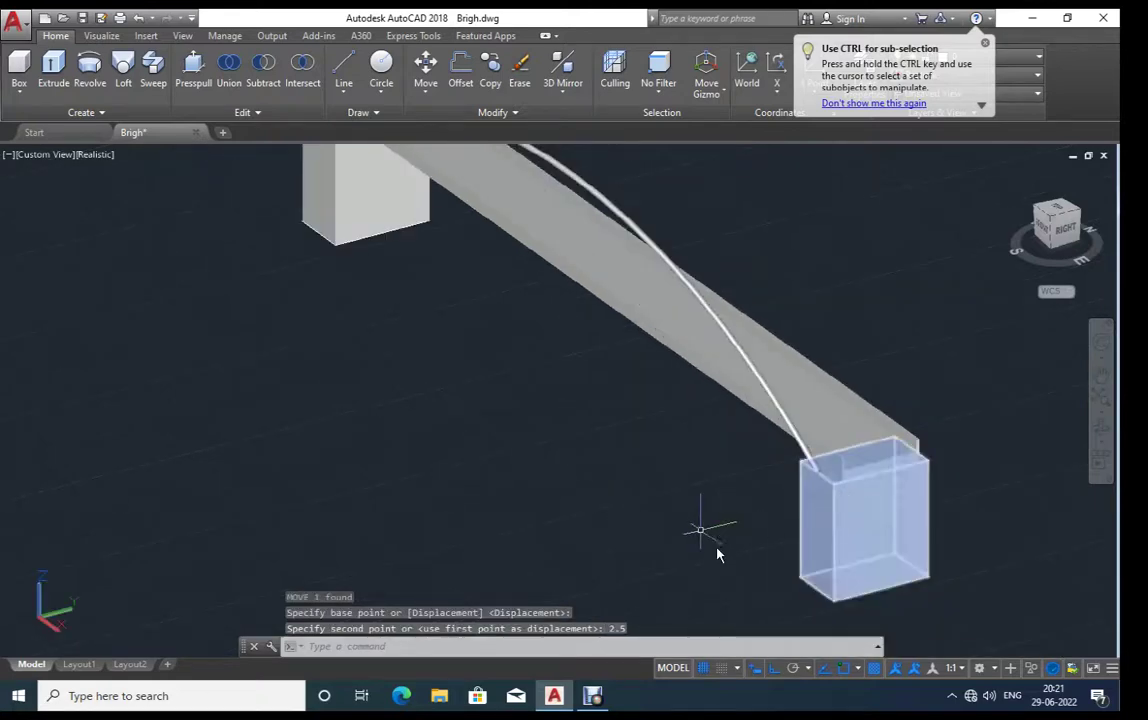
pyautogui.scroll(1, 712, 535)
pyautogui.moveTo(733, 549)
pyautogui.keyDown('shift'); pyautogui.mouseDown(button='middle')
pyautogui.moveTo(805, 525)
pyautogui.moveTo(692, 543)
pyautogui.moveTo(710, 551)
pyautogui.moveTo(705, 543)
pyautogui.mouseUp(button='middle'); pyautogui.keyUp('shift')
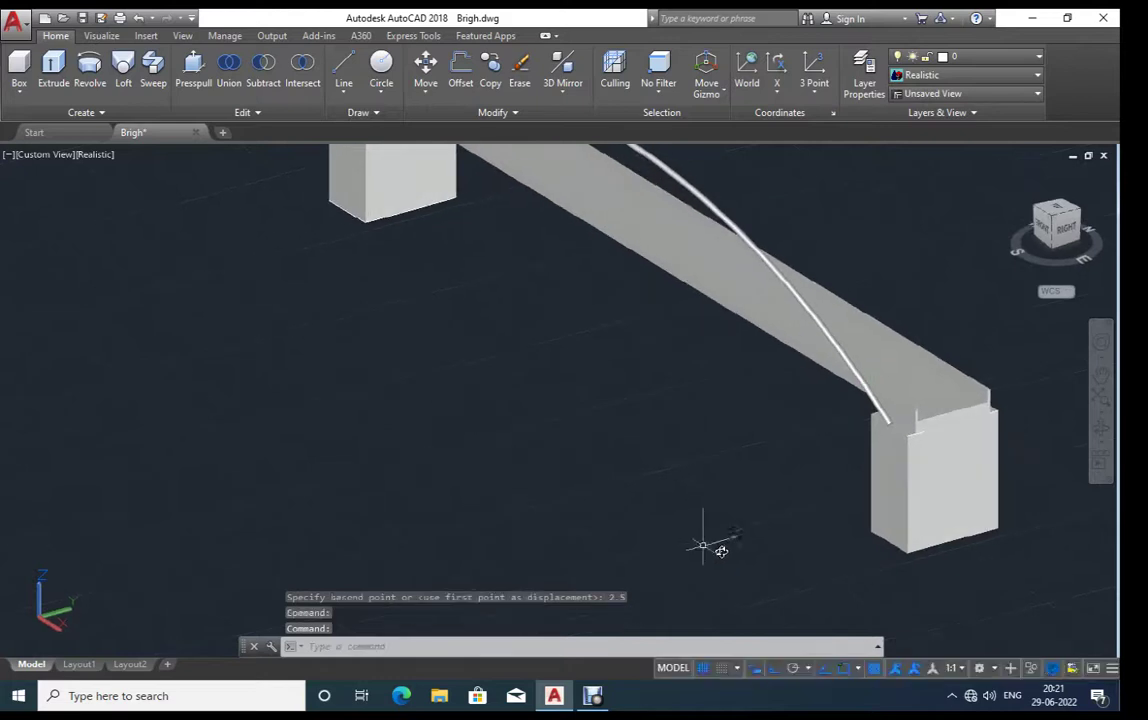
pyautogui.scroll(2, 881, 442)
pyautogui.scroll(2, 902, 418)
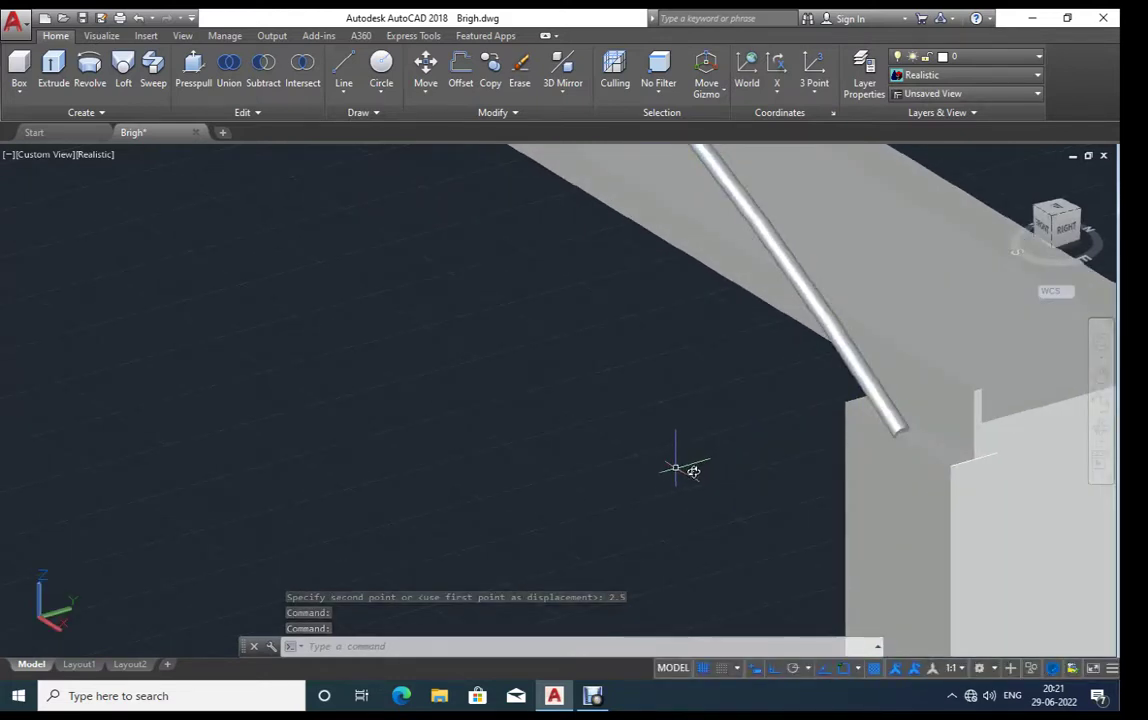
# Step: Press-pull the tube's end face at the first pier by 20 units
pyautogui.write('PRE')
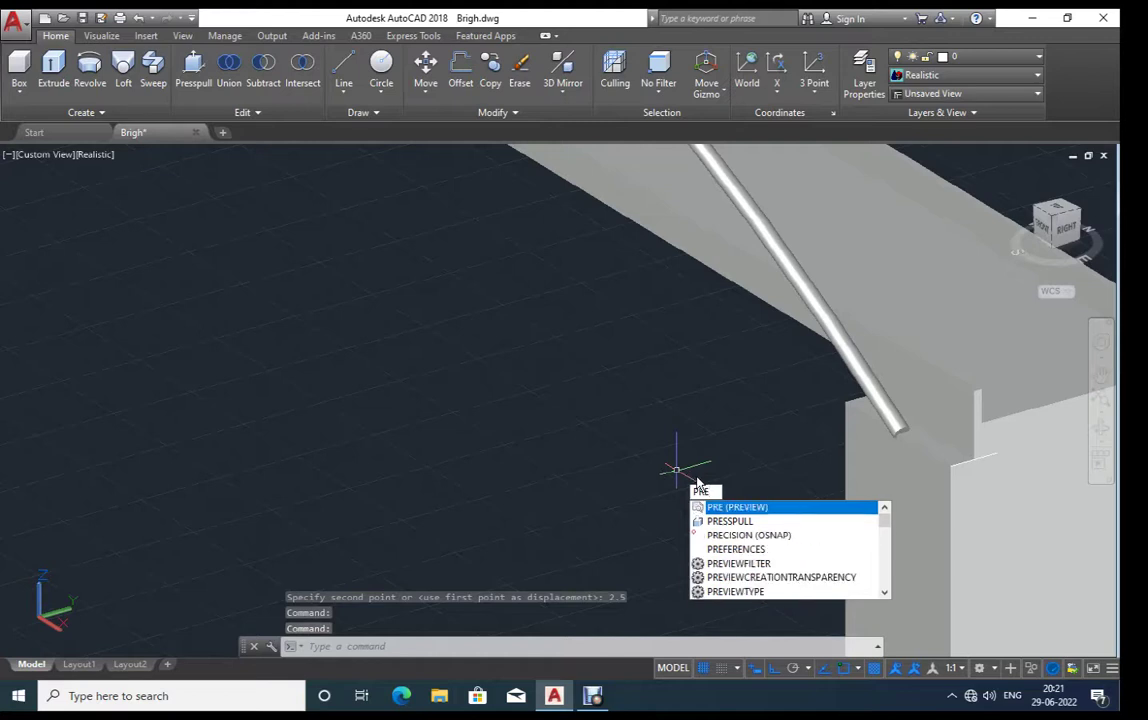
pyautogui.write('SSPULL')
pyautogui.press('Return')
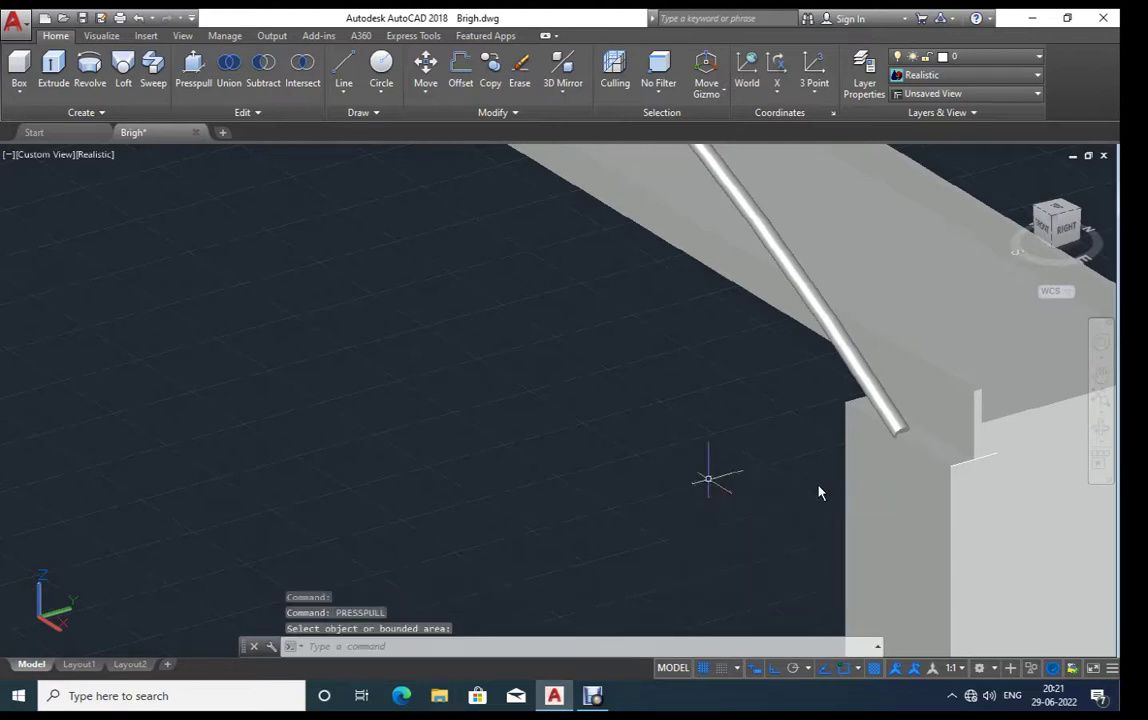
pyautogui.press('Escape')
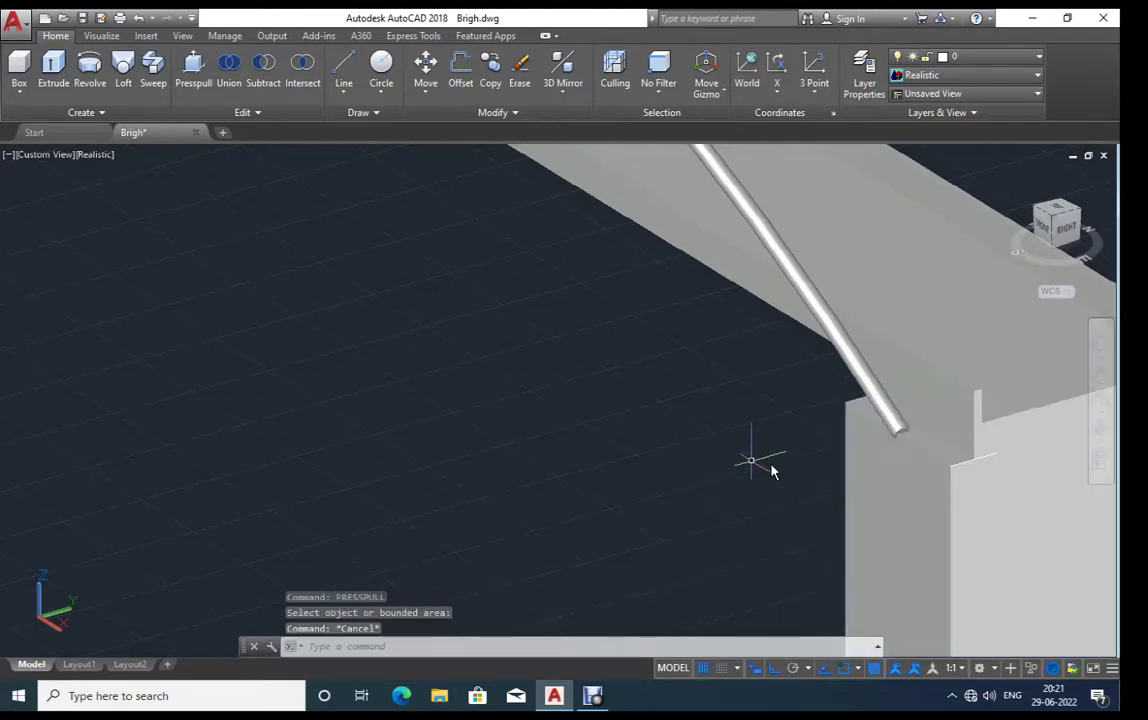
pyautogui.write('PRESSPULL')
pyautogui.press('Return')
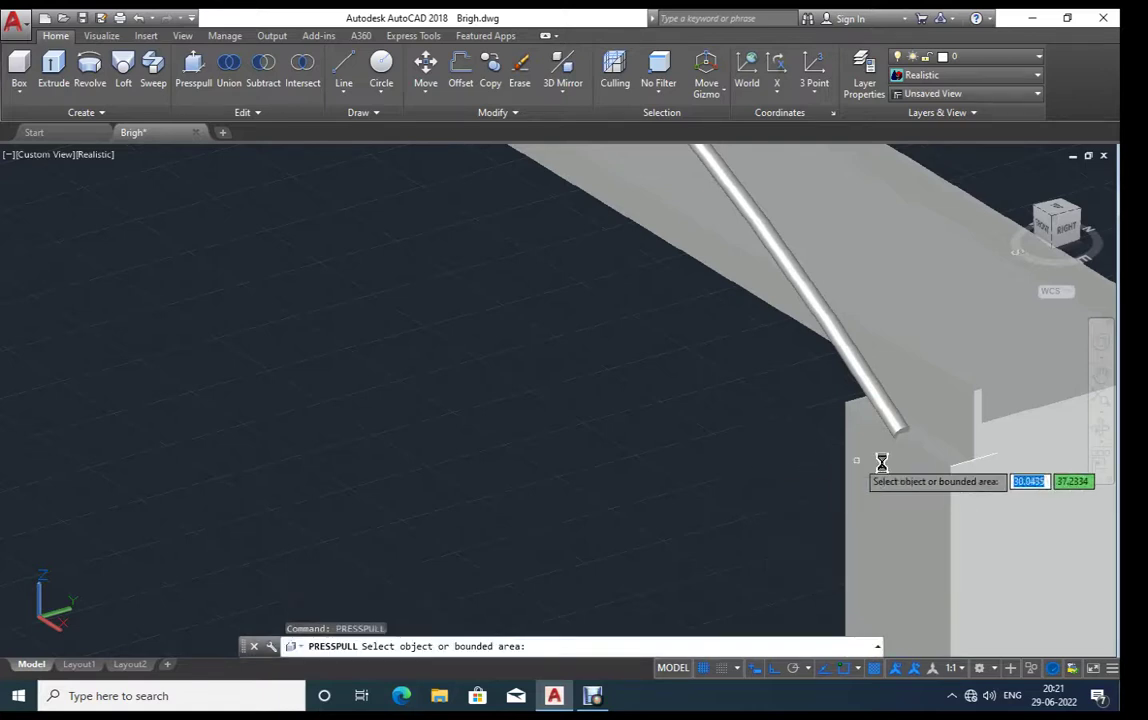
pyautogui.scroll(2, 912, 438)
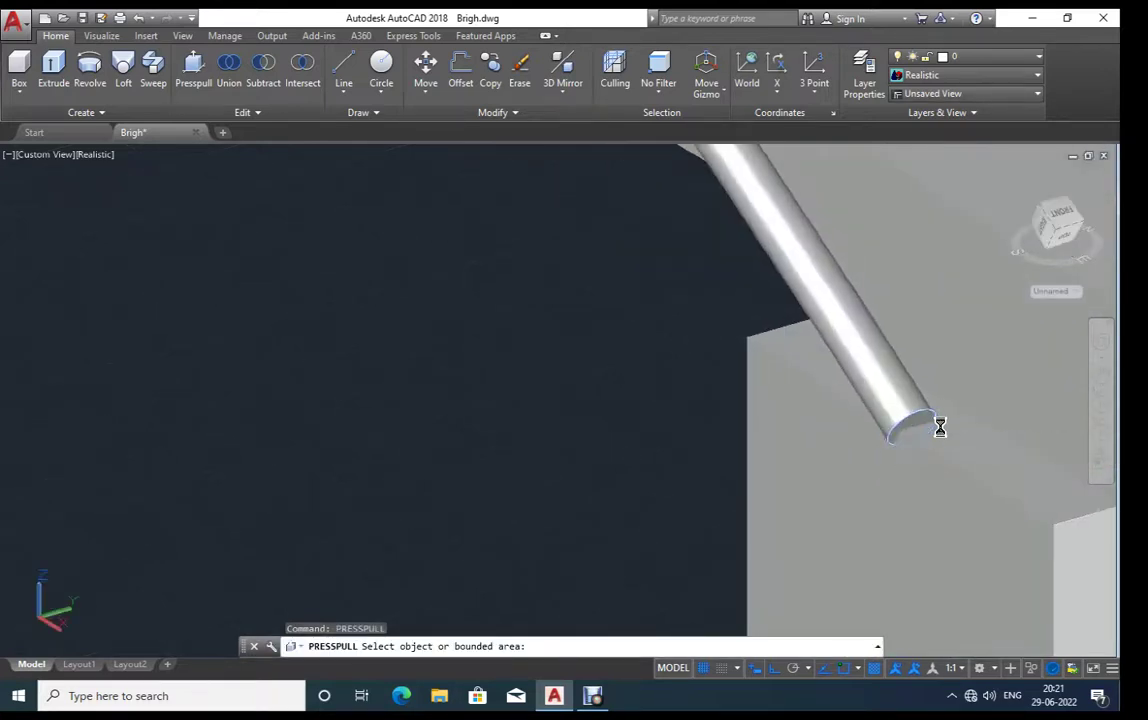
pyautogui.click(940, 427)
pyautogui.scroll(-2, 880, 460)
pyautogui.write('20')
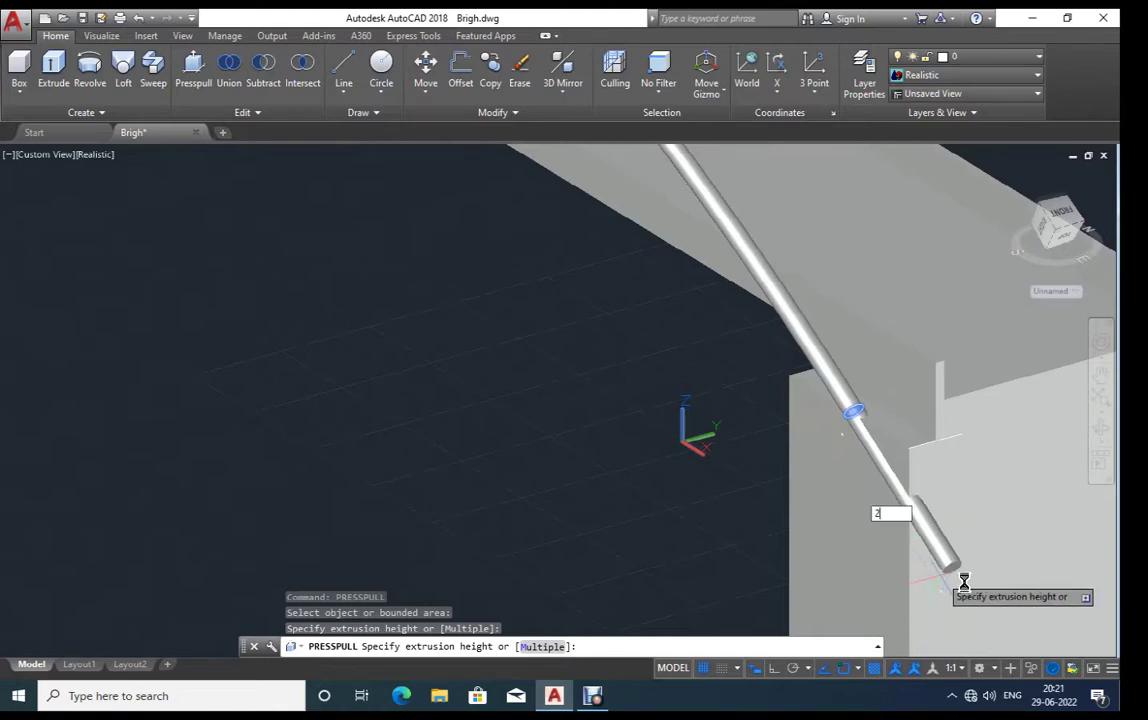
pyautogui.press('Return')
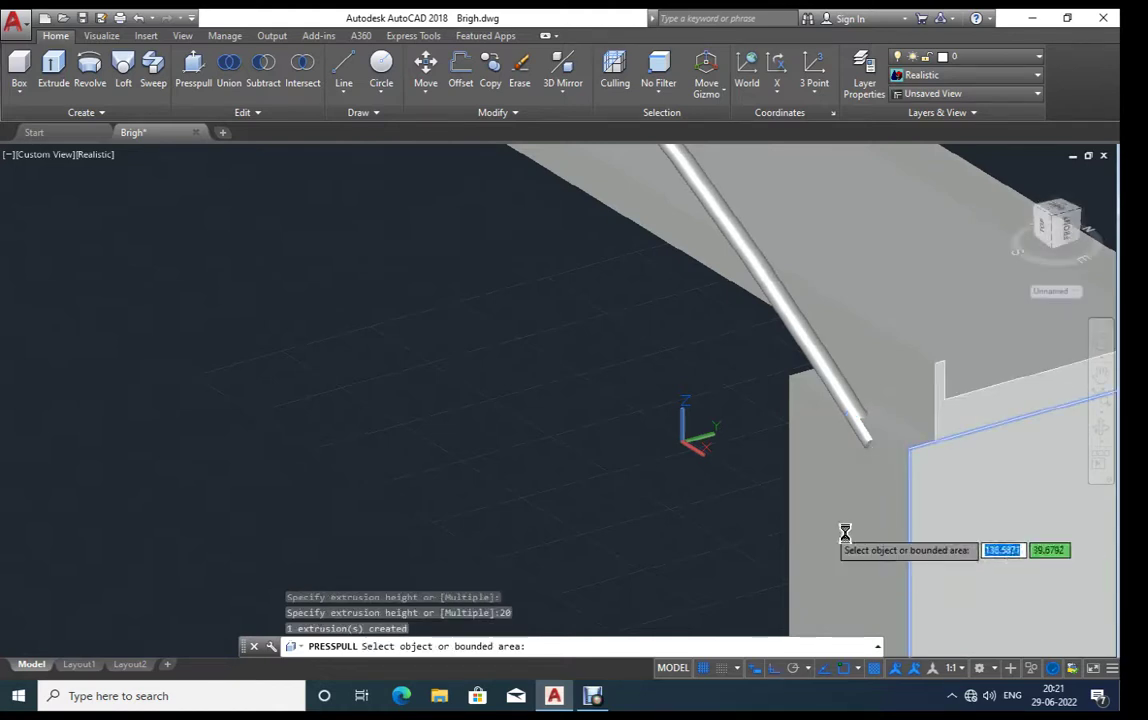
pyautogui.scroll(-5, 915, 510)
pyautogui.scroll(-3, 969, 479)
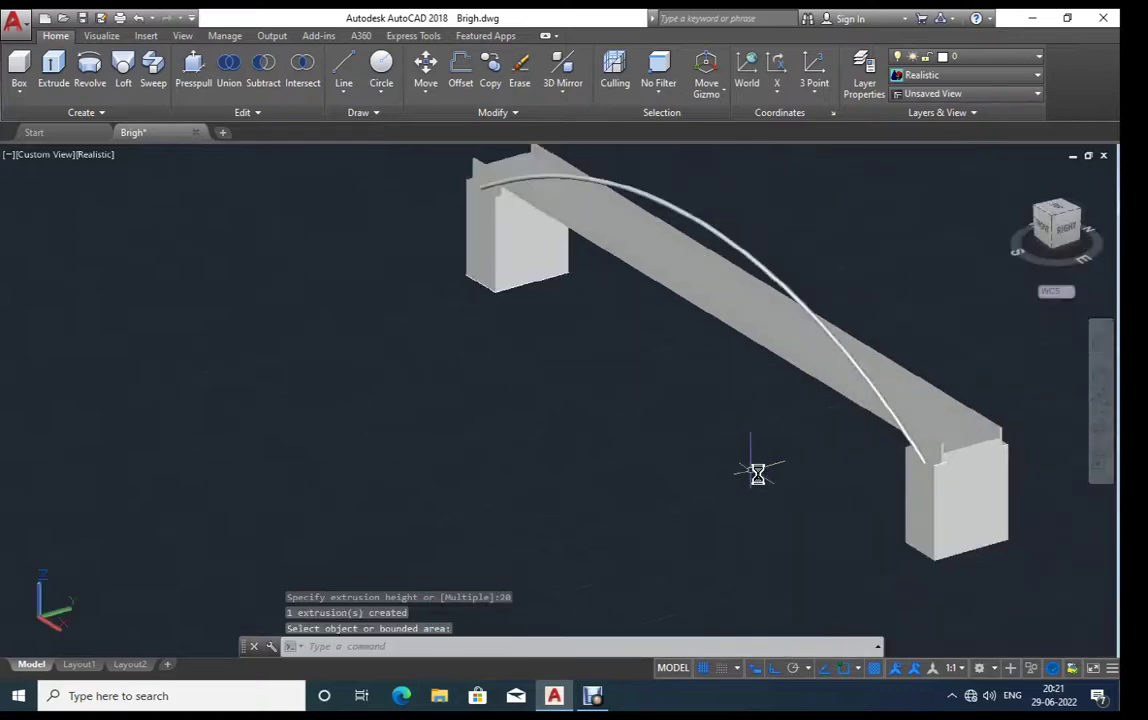
pyautogui.moveTo(671, 469)
pyautogui.keyDown('shift'); pyautogui.mouseDown(button='middle')
pyautogui.moveTo(912, 515)
pyautogui.moveTo(963, 477)
pyautogui.mouseUp(button='middle'); pyautogui.keyUp('shift')
pyautogui.press('Escape')
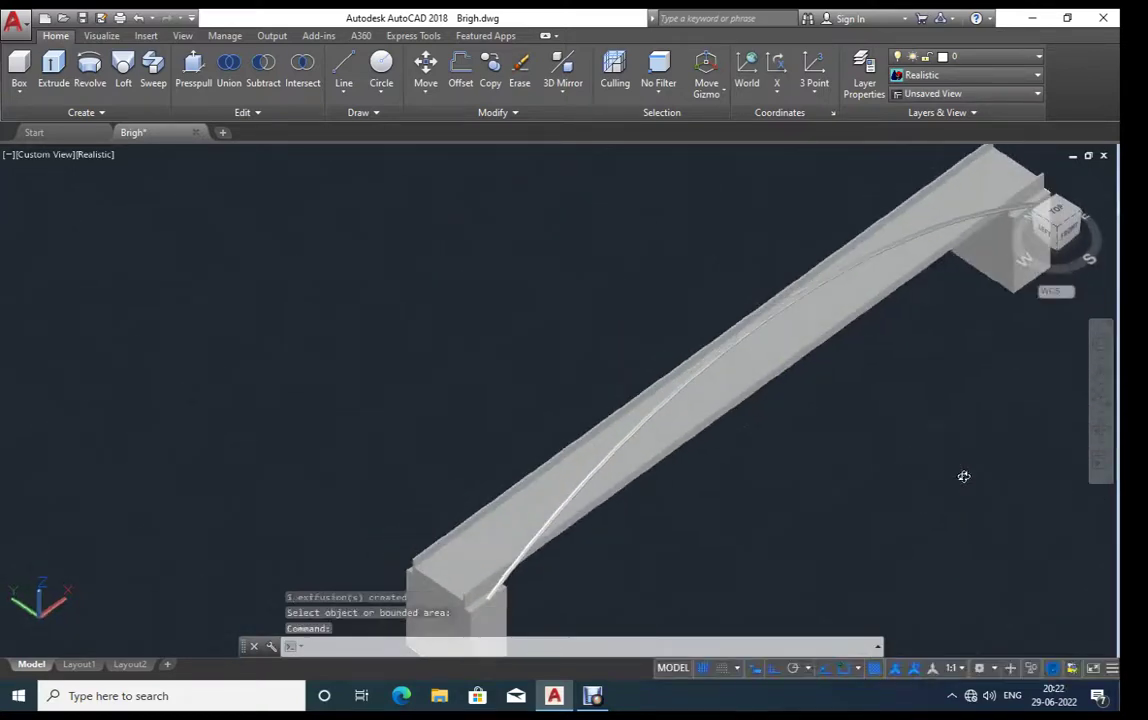
pyautogui.press('Escape')
# Step: Press-pull the tube's other end face at the second pier by 20 units
pyautogui.keyDown('shift'); pyautogui.moveTo(758, 582); pyautogui.dragTo(797, 528, button='middle'); pyautogui.keyUp('shift')
pyautogui.scroll(3, 666, 470)
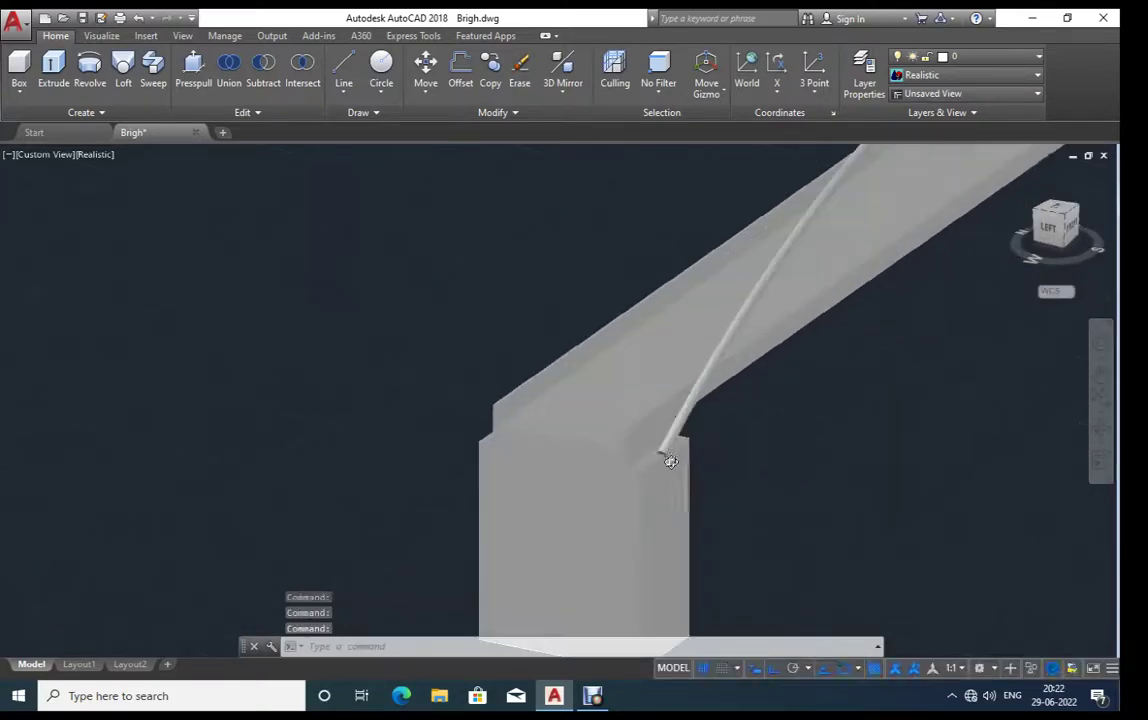
pyautogui.scroll(3, 683, 456)
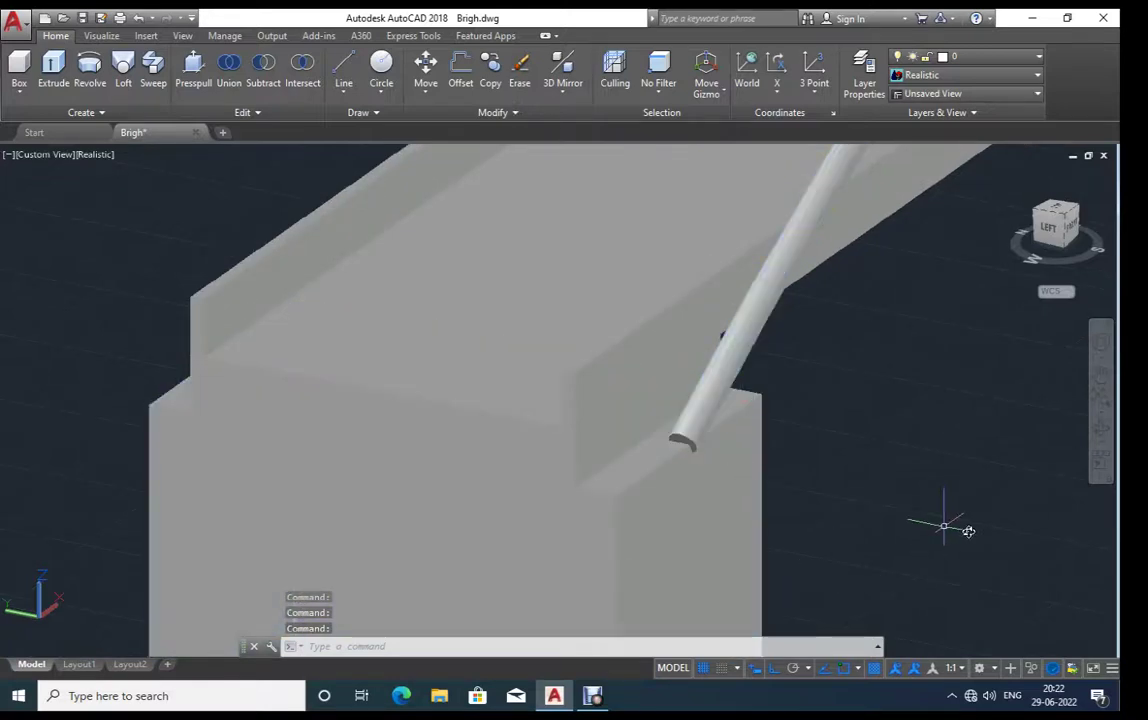
pyautogui.write('Pres')
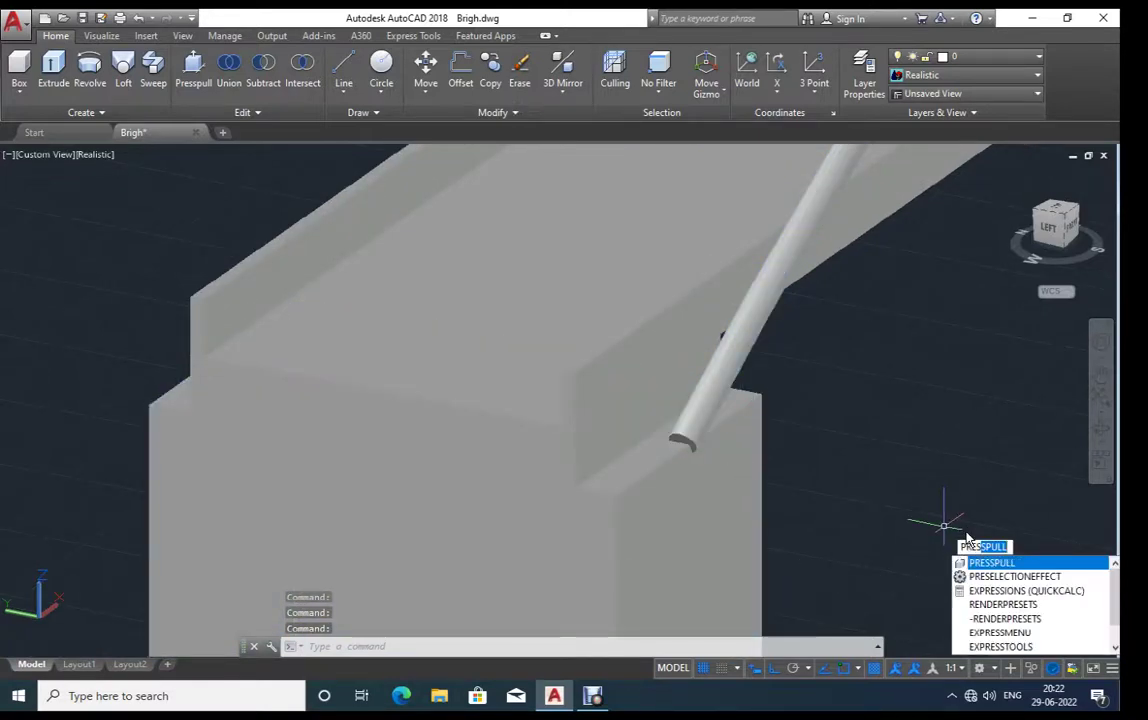
pyautogui.press('Escape')
pyautogui.press('Return')
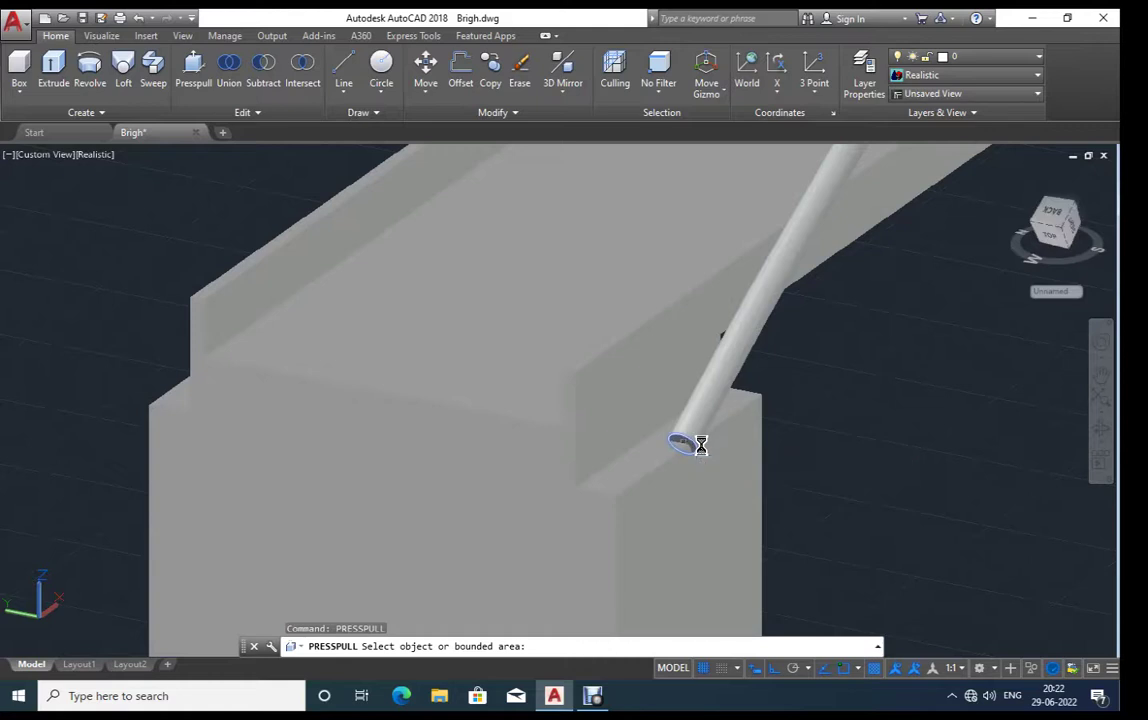
pyautogui.click(692, 445)
pyautogui.write('20')
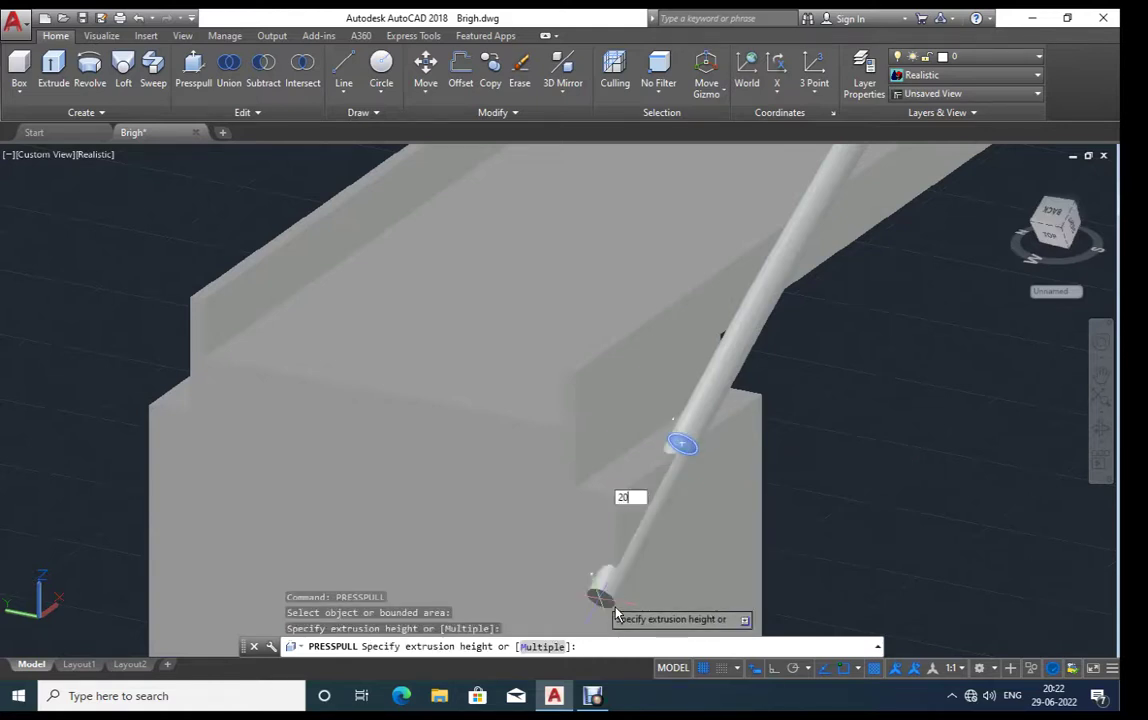
pyautogui.press('Return')
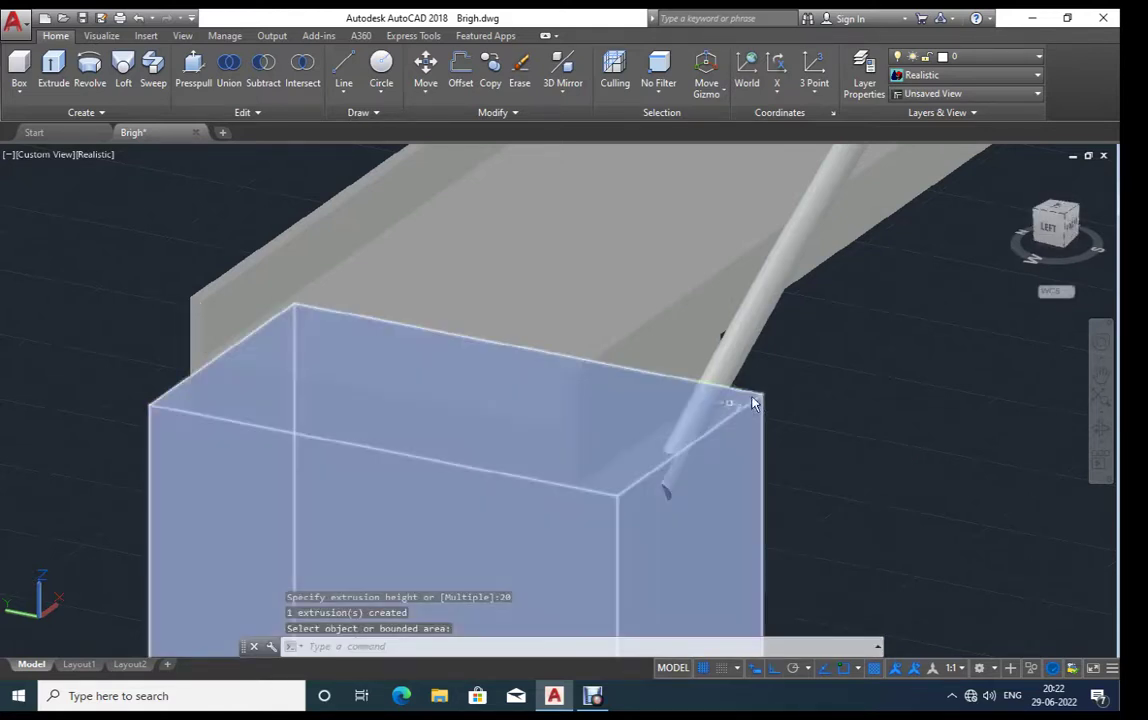
pyautogui.press('Escape')
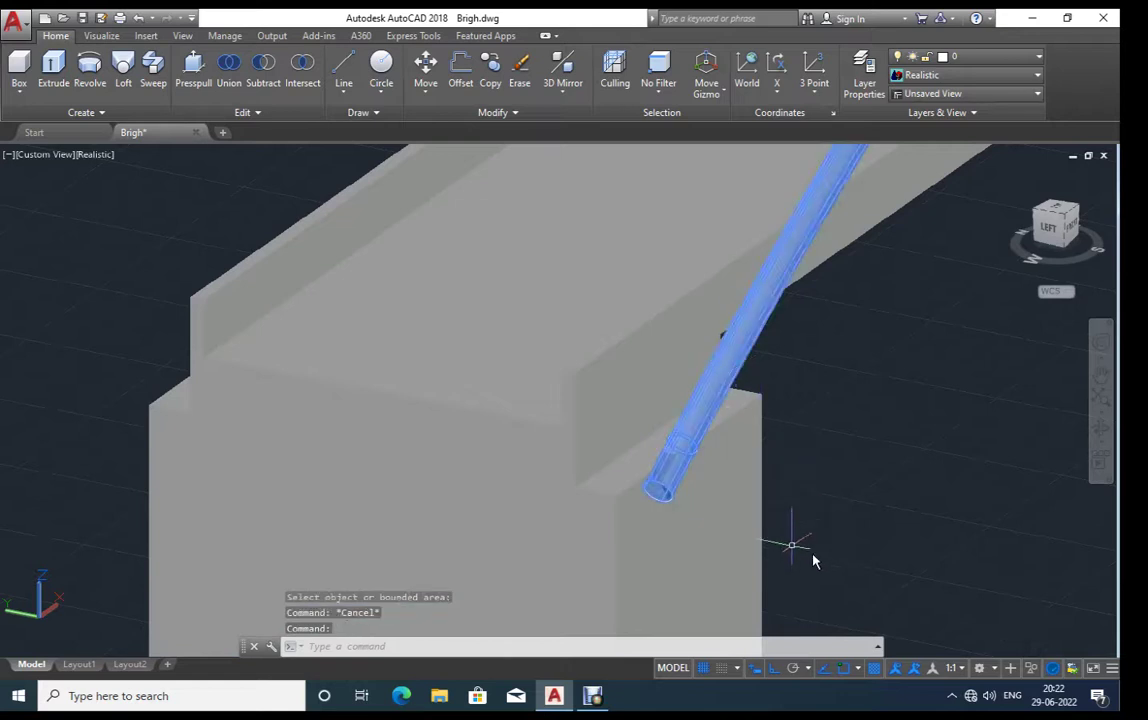
pyautogui.moveTo(929, 540); pyautogui.dragTo(599, 432, button='middle')
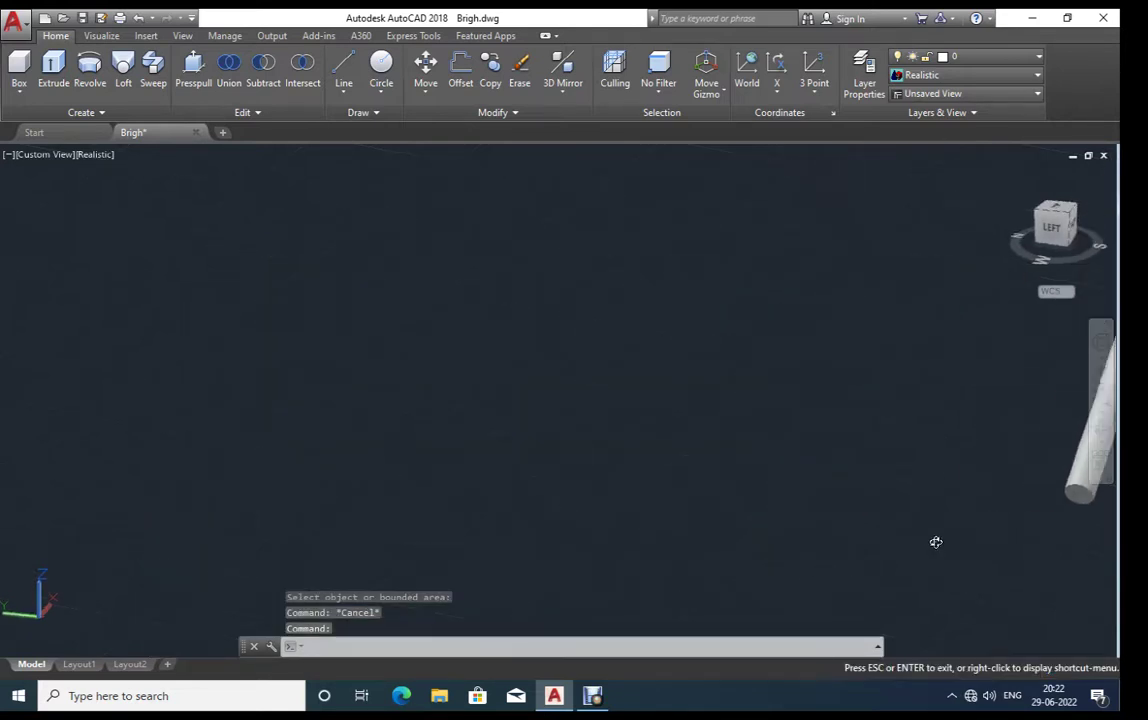
# Step: Move the curved railing tube 2.5 units upward along Z
pyautogui.scroll(-4, 599, 432)
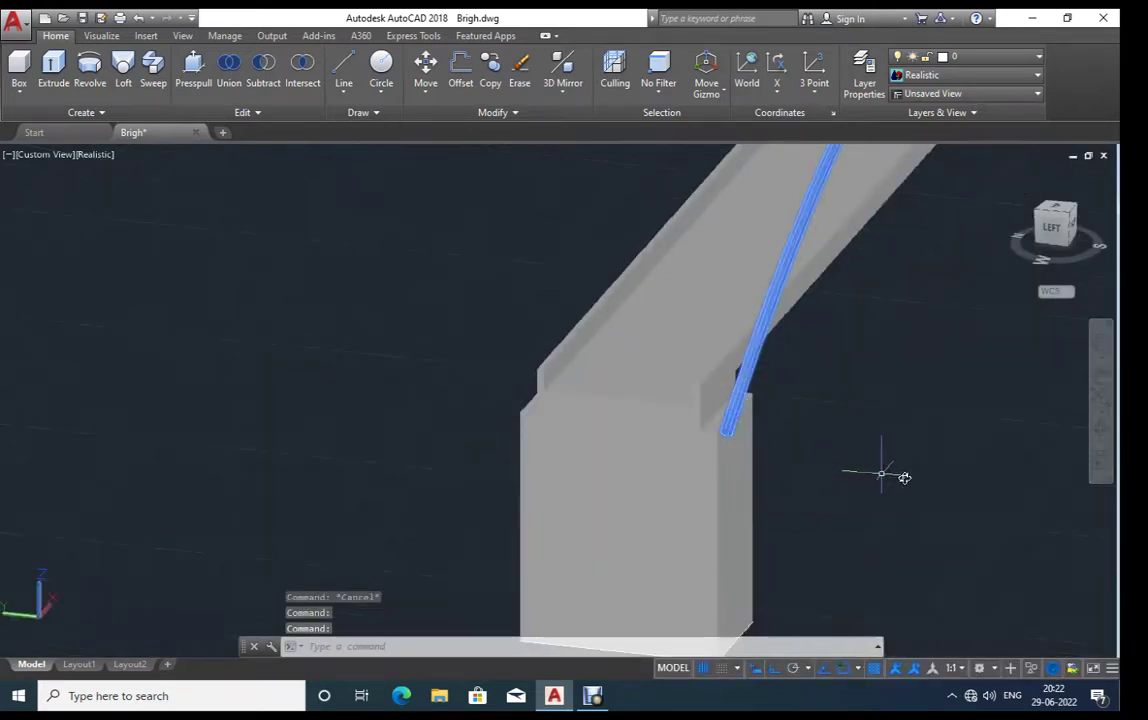
pyautogui.scroll(2, 797, 405)
pyautogui.scroll(2, 780, 406)
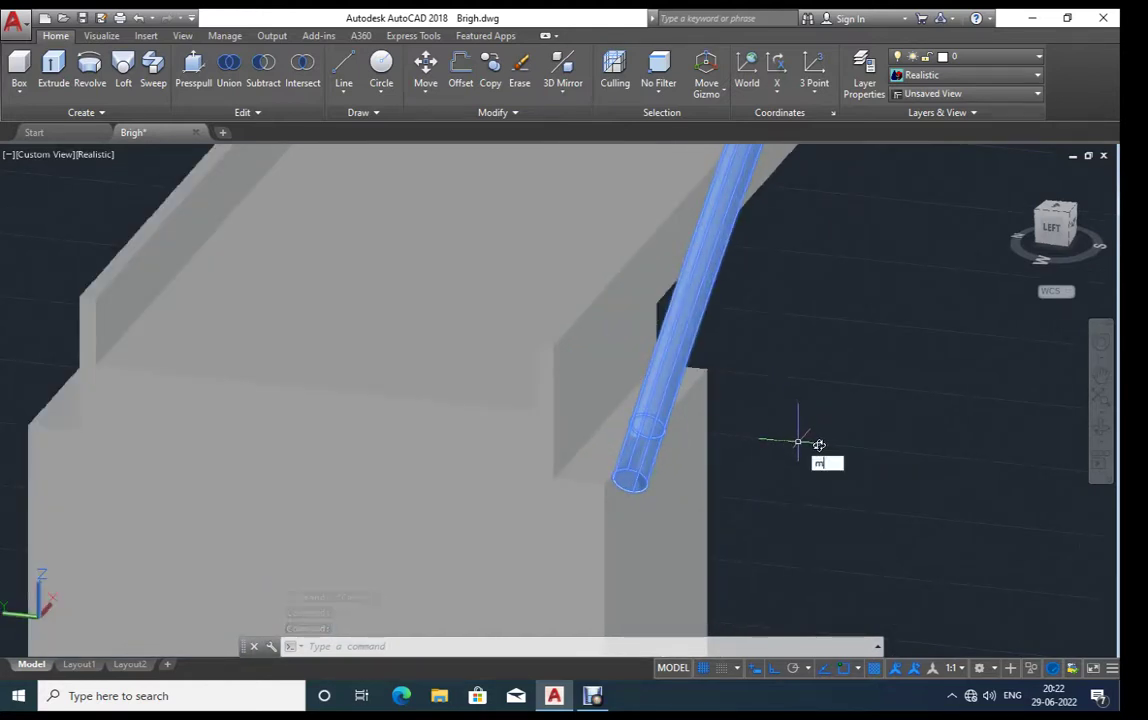
pyautogui.press('Return')
pyautogui.click(885, 468)
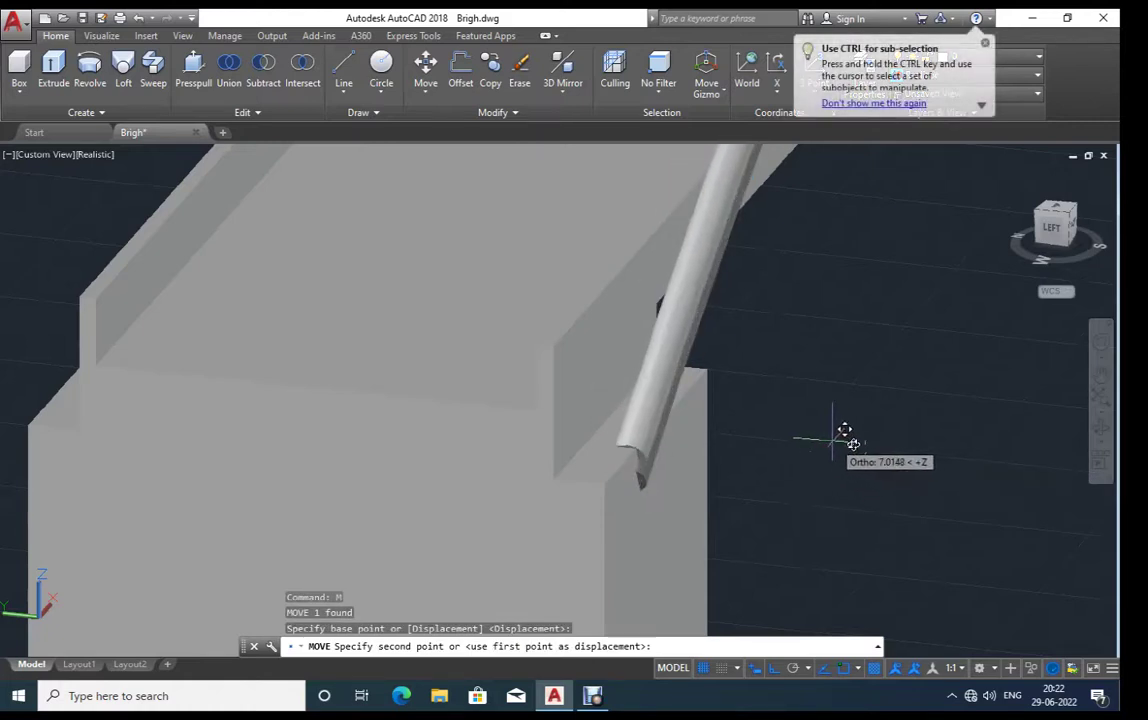
pyautogui.write('2')
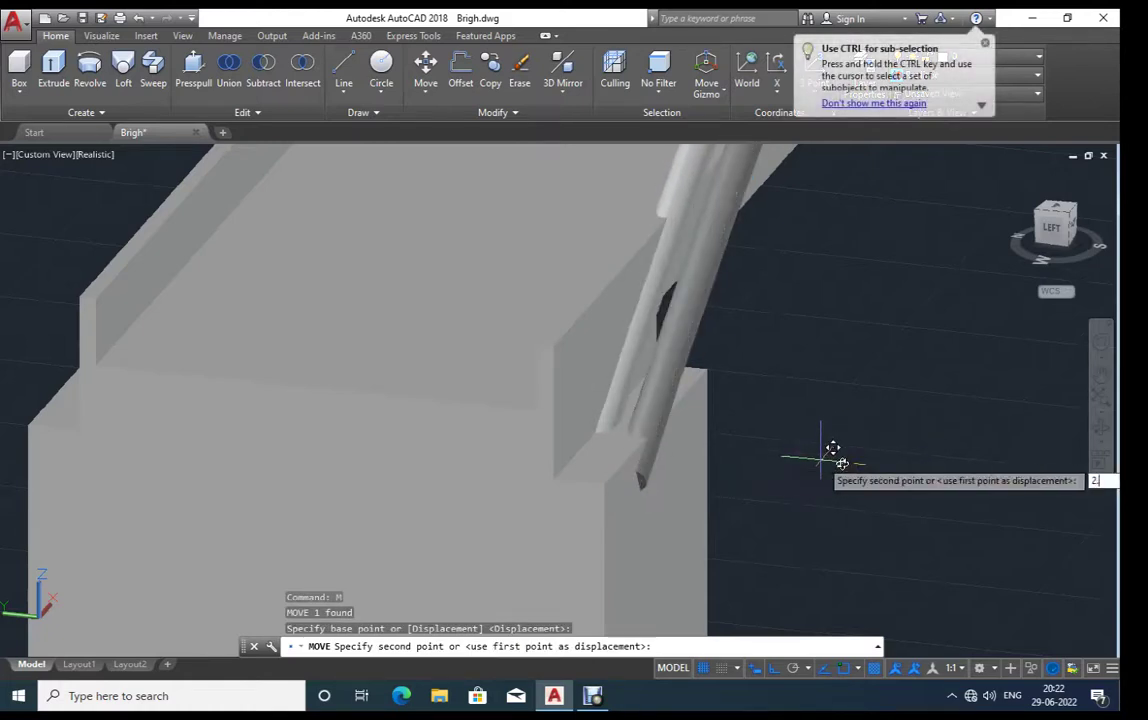
pyautogui.press('Return')
# Step: Zoom out and orbit the bridge to a top-down view
pyautogui.scroll(-3, 487, 474)
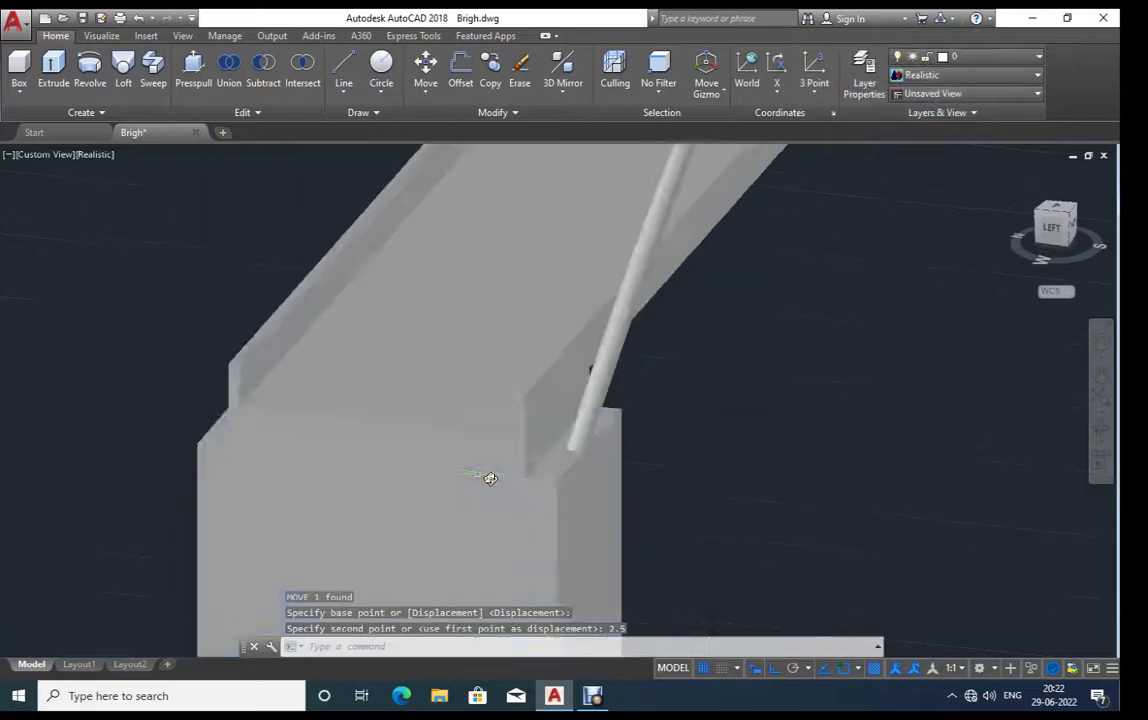
pyautogui.scroll(-2, 474, 488)
pyautogui.scroll(-2, 470, 484)
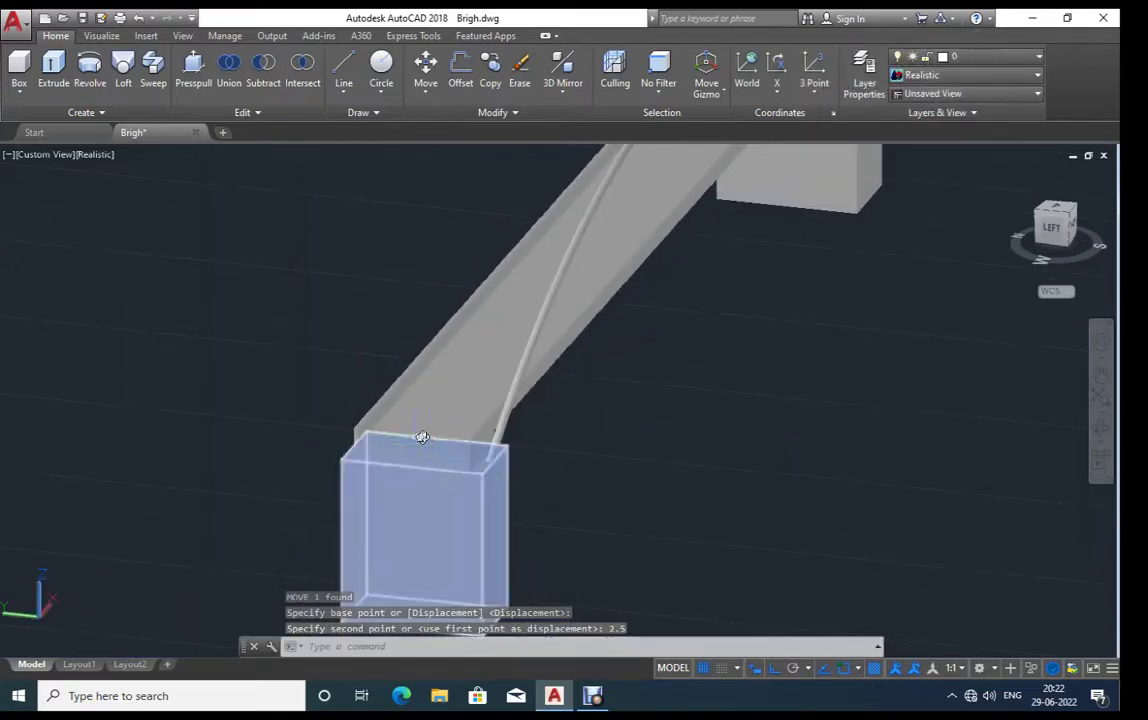
pyautogui.scroll(-2, 425, 442)
pyautogui.moveTo(597, 429)
pyautogui.keyDown('shift'); pyautogui.mouseDown(button='middle')
pyautogui.moveTo(605, 415)
pyautogui.moveTo(249, 415)
pyautogui.mouseUp(button='middle'); pyautogui.keyUp('shift')
# Step: Copy the curved railing arc 160 units across, replacing an initial 130-unit copy
pyautogui.click(489, 261)
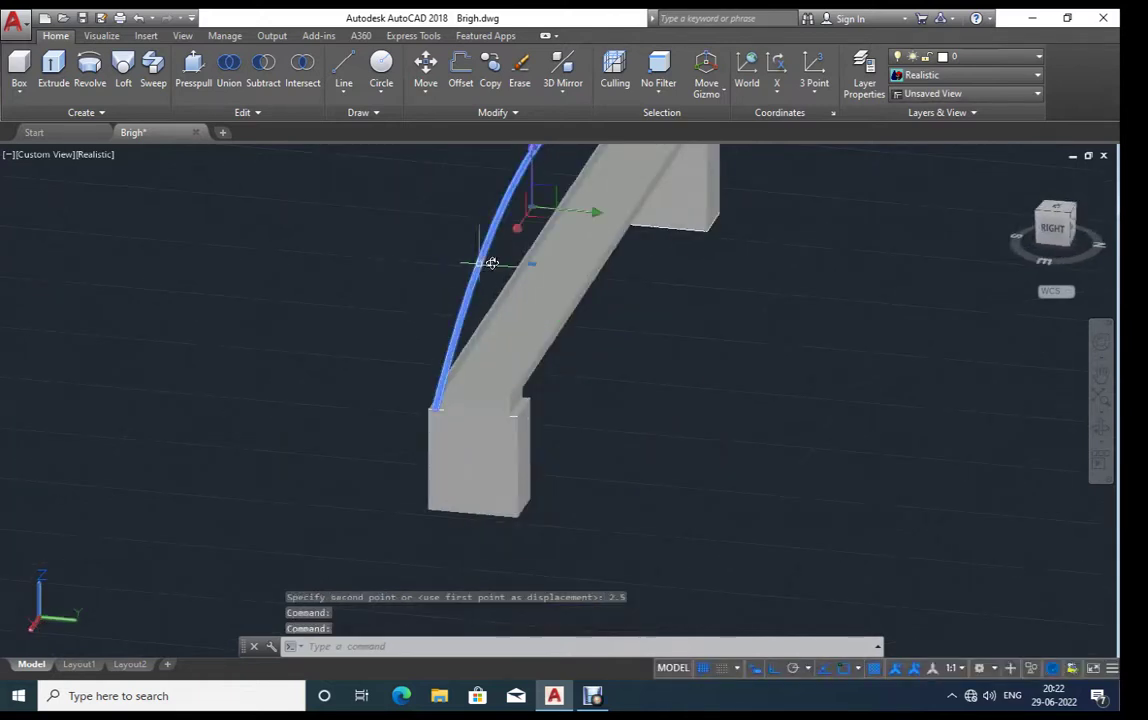
pyautogui.write('co')
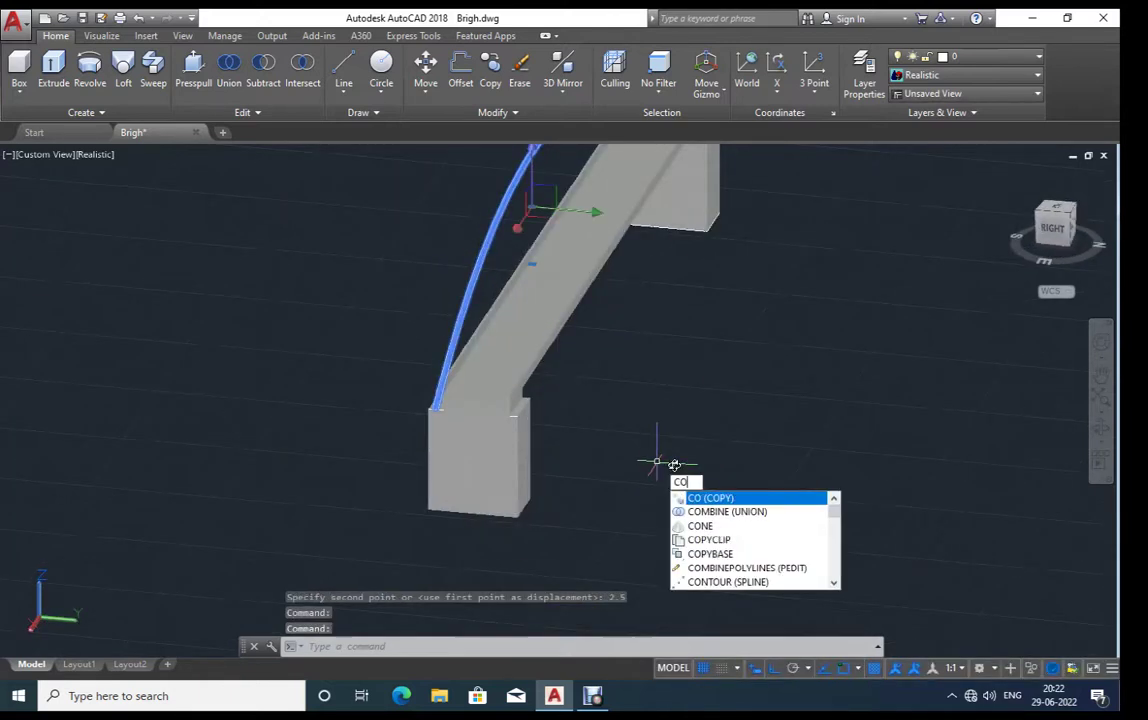
pyautogui.press('Return')
pyautogui.click(624, 481)
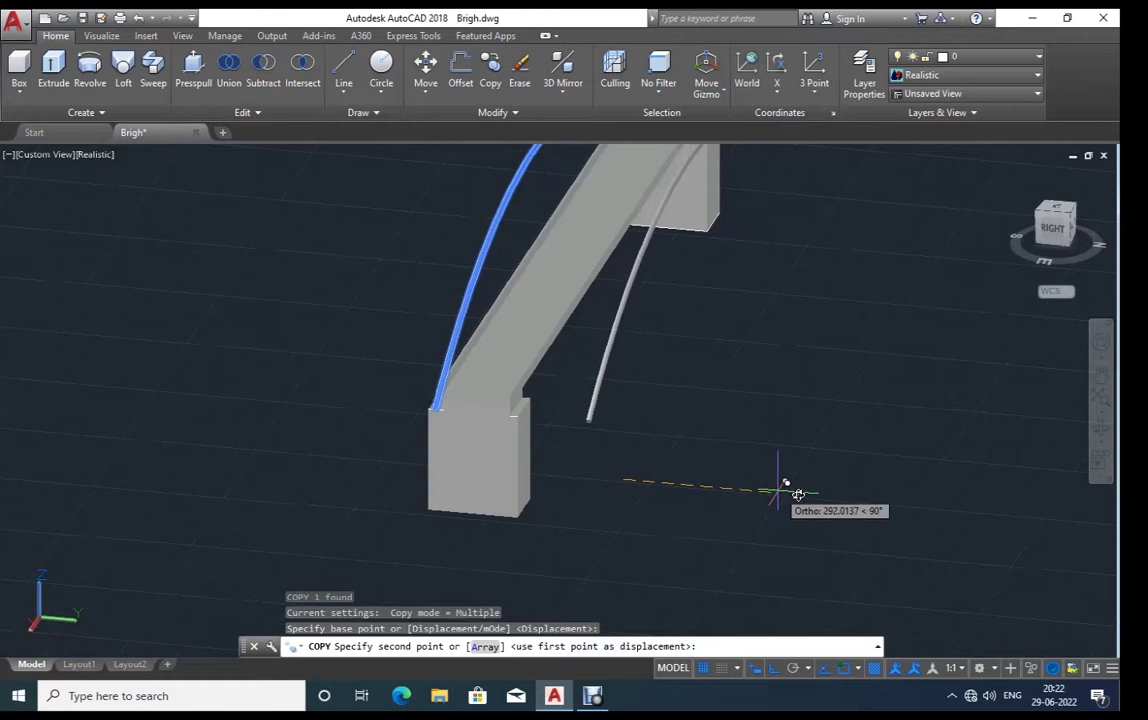
pyautogui.write('130')
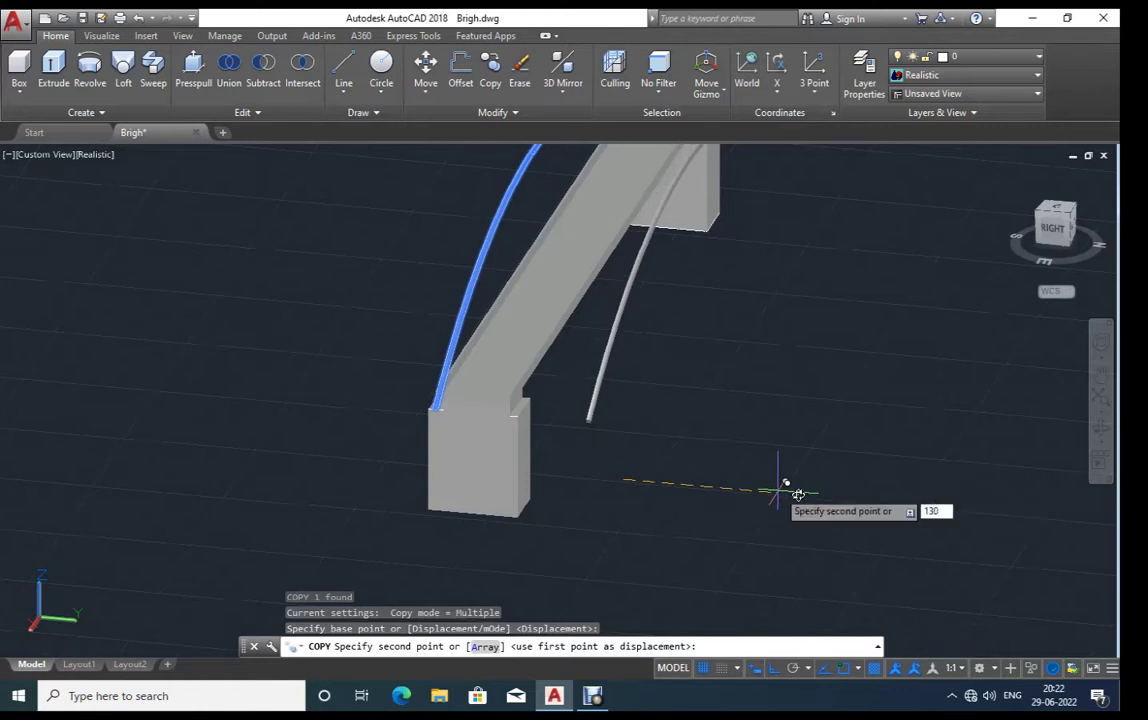
pyautogui.press('Return')
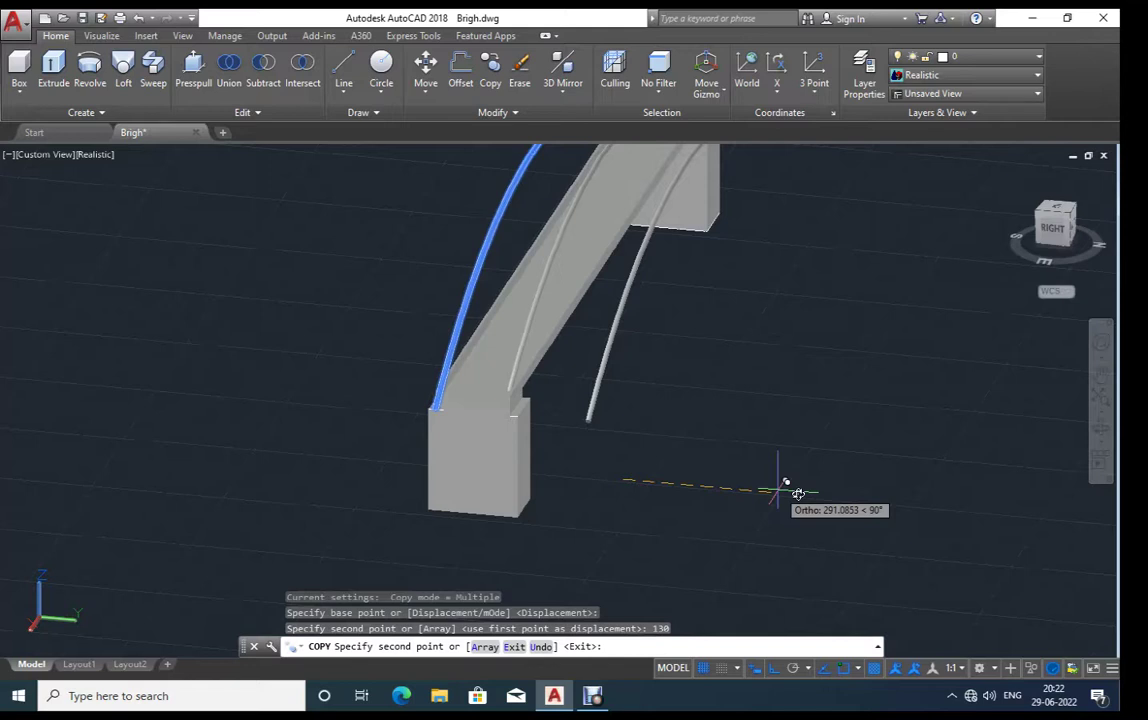
pyautogui.hotkey('ctrl', 'z')
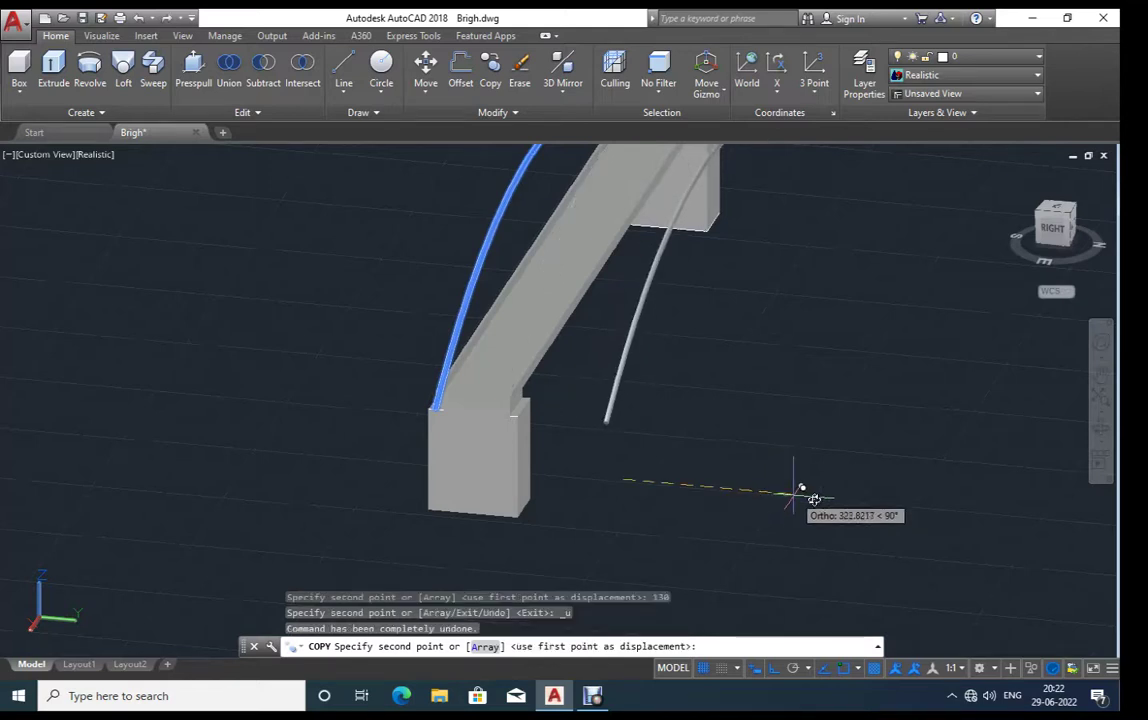
pyautogui.write('160')
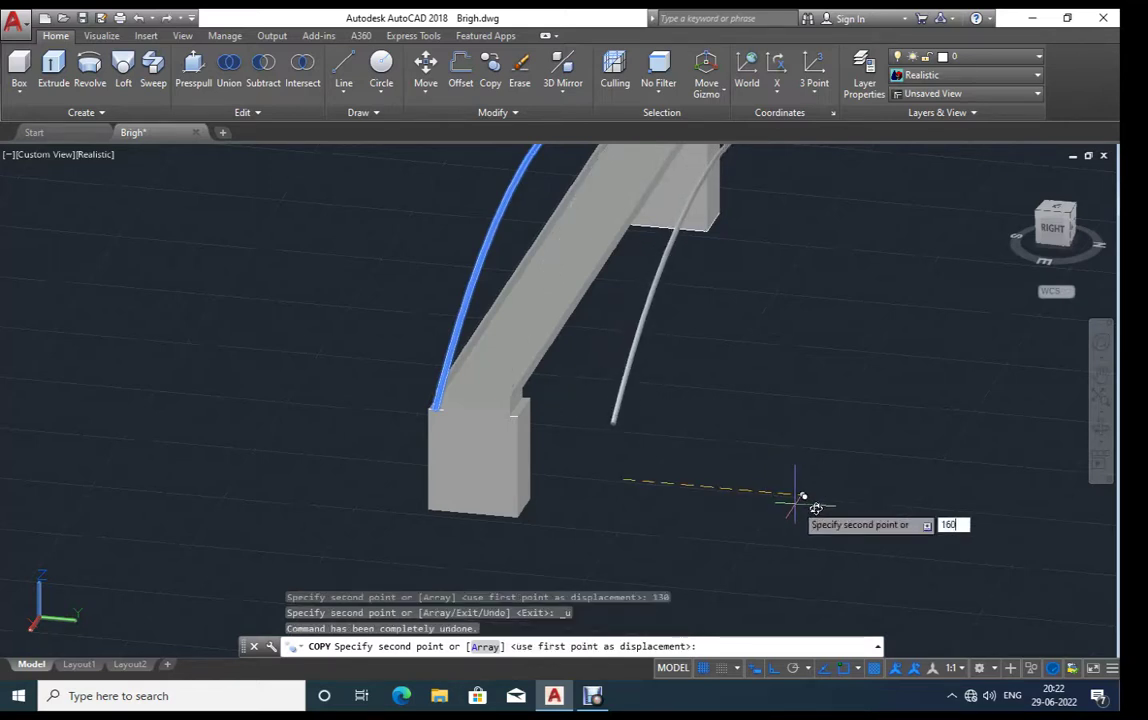
pyautogui.press('Return')
pyautogui.press('Escape')
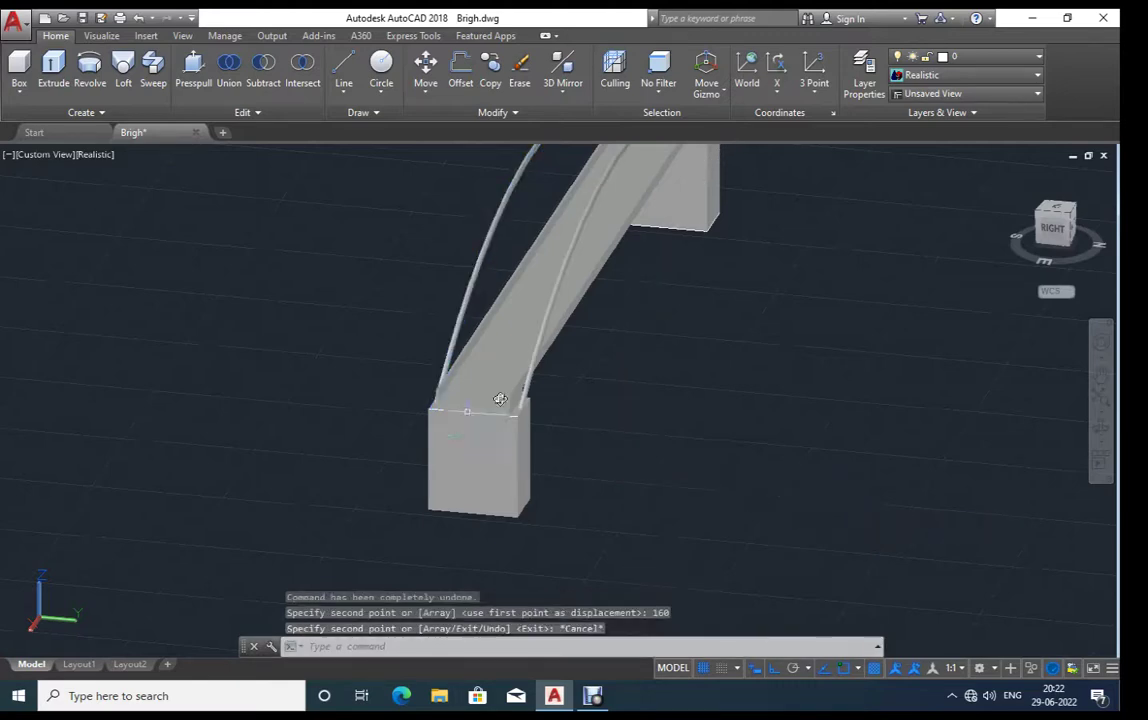
# Step: Orbit and zoom to a front-right view showing the whole bridge
pyautogui.scroll(2, 500, 399)
pyautogui.scroll(-2, 505, 402)
pyautogui.keyDown('shift'); pyautogui.moveTo(543, 443); pyautogui.dragTo(392, 440, button='middle'); pyautogui.keyUp('shift')
pyautogui.moveTo(624, 460)
pyautogui.keyDown('shift'); pyautogui.mouseDown(button='middle')
pyautogui.moveTo(547, 475)
pyautogui.moveTo(635, 464)
pyautogui.moveTo(458, 400)
pyautogui.moveTo(501, 455)
pyautogui.mouseUp(button='middle'); pyautogui.keyUp('shift')
pyautogui.scroll(3, 756, 480)
pyautogui.scroll(-3, 589, 461)
pyautogui.scroll(-2, 458, 400)
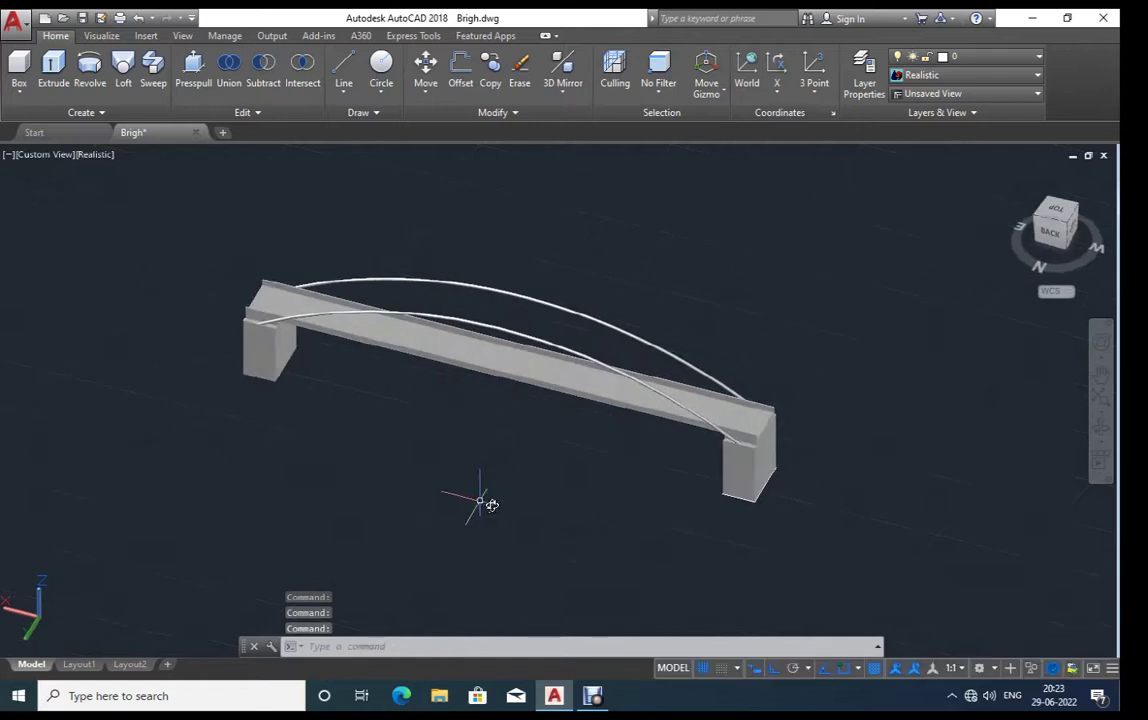
# Step: Draw a 1420-unit straight line on the ground plane in front of the bridge
pyautogui.write('l')
pyautogui.press('Return')
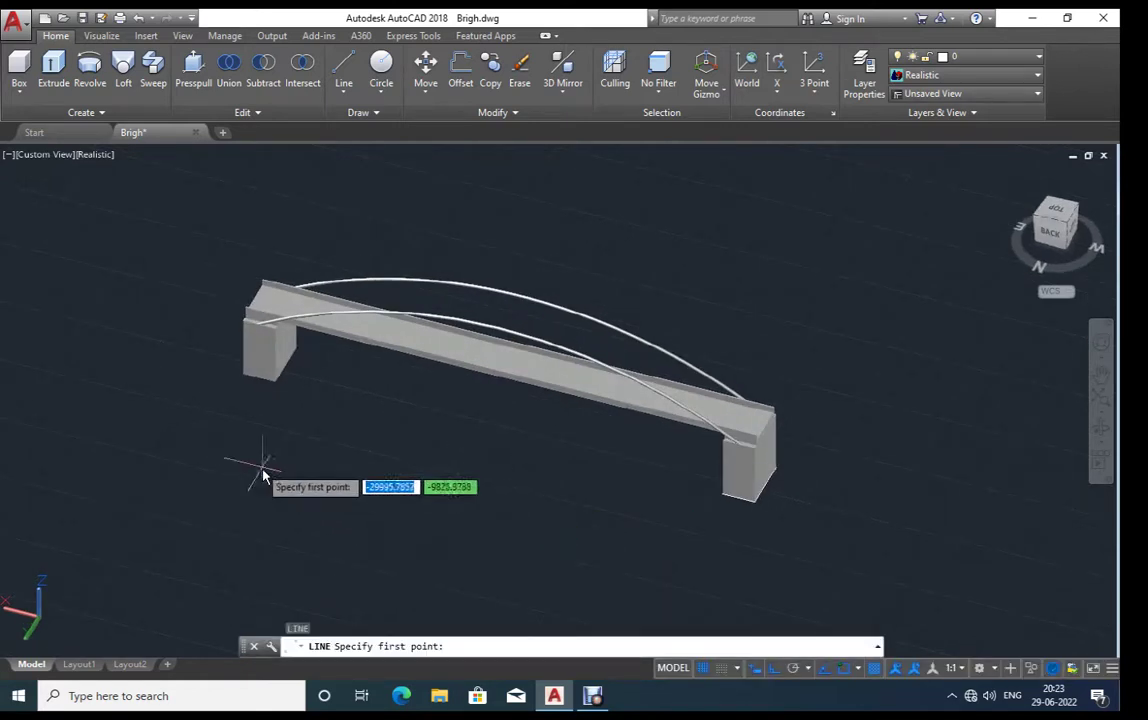
pyautogui.click(245, 458)
pyautogui.scroll(2, 597, 556)
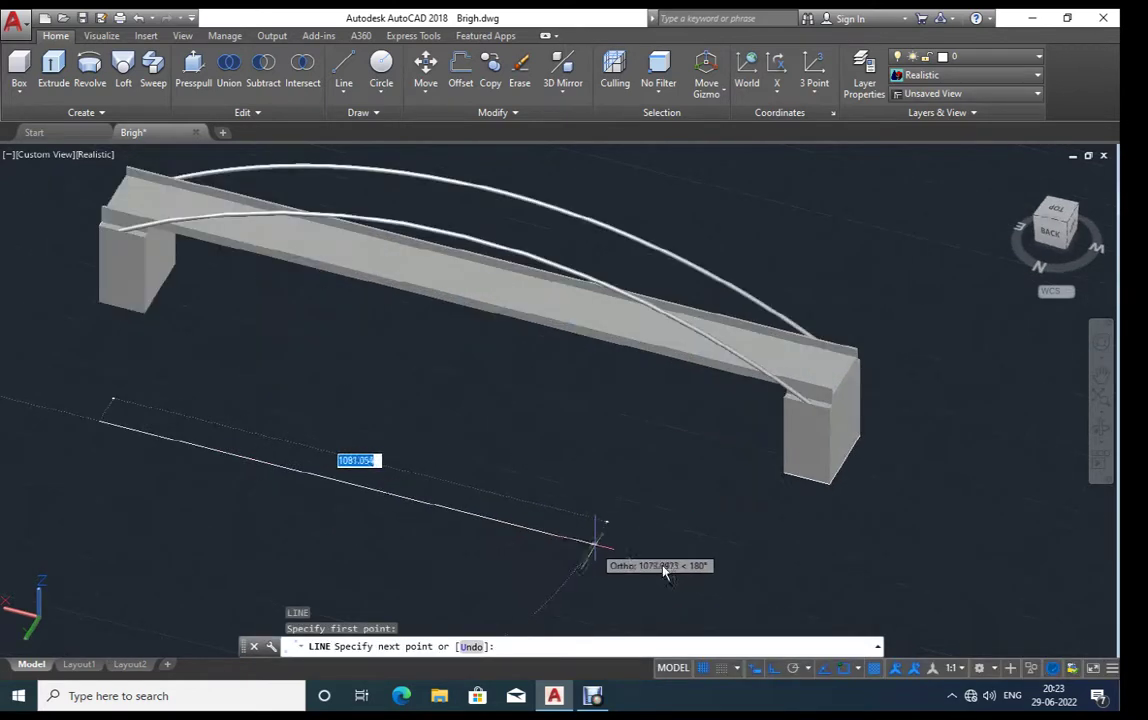
pyautogui.moveTo(709, 535); pyautogui.dragTo(768, 505, button='middle')
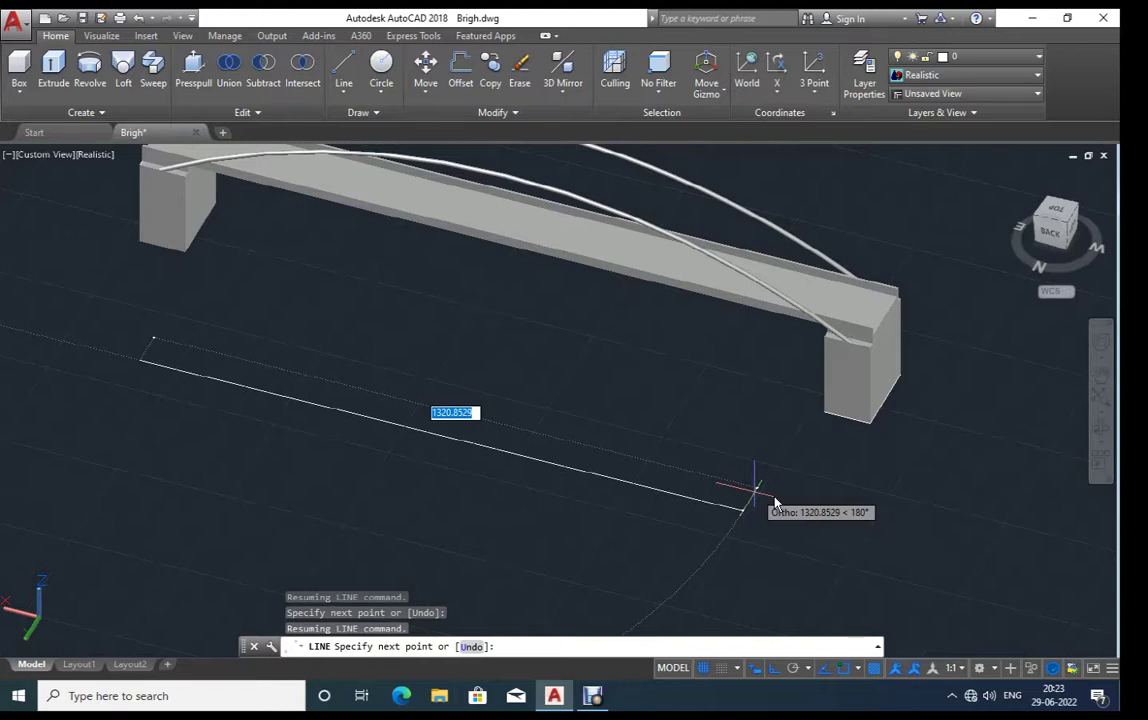
pyautogui.write('1420')
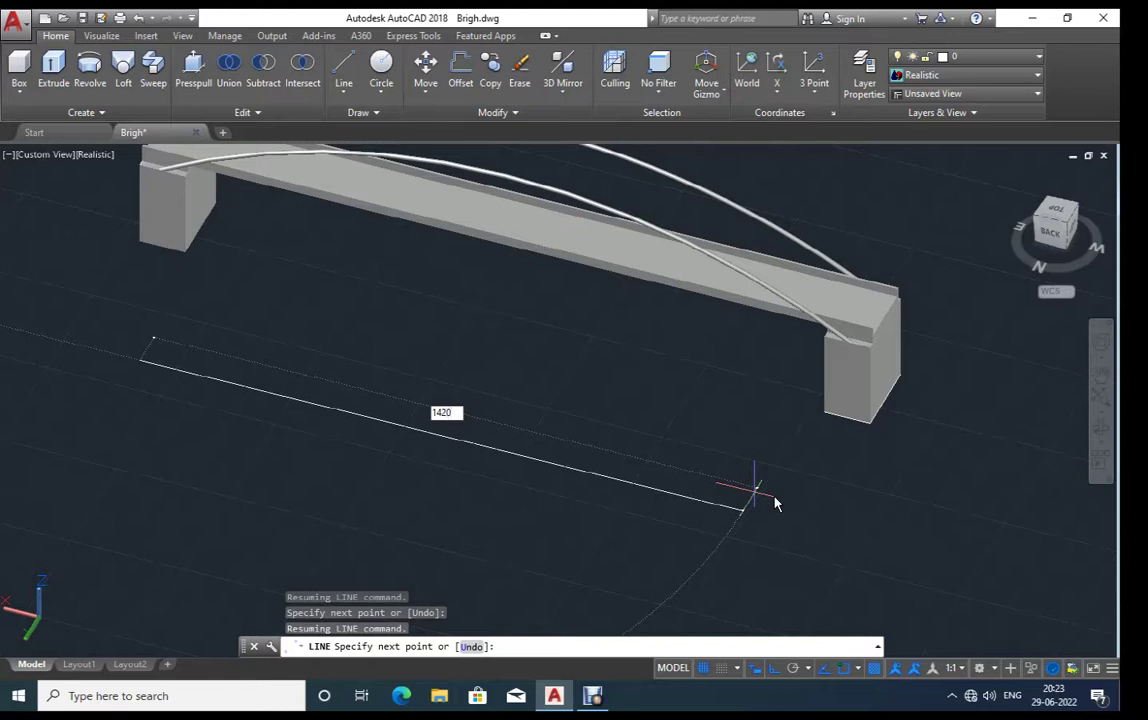
pyautogui.press('Return')
pyautogui.press('Escape')
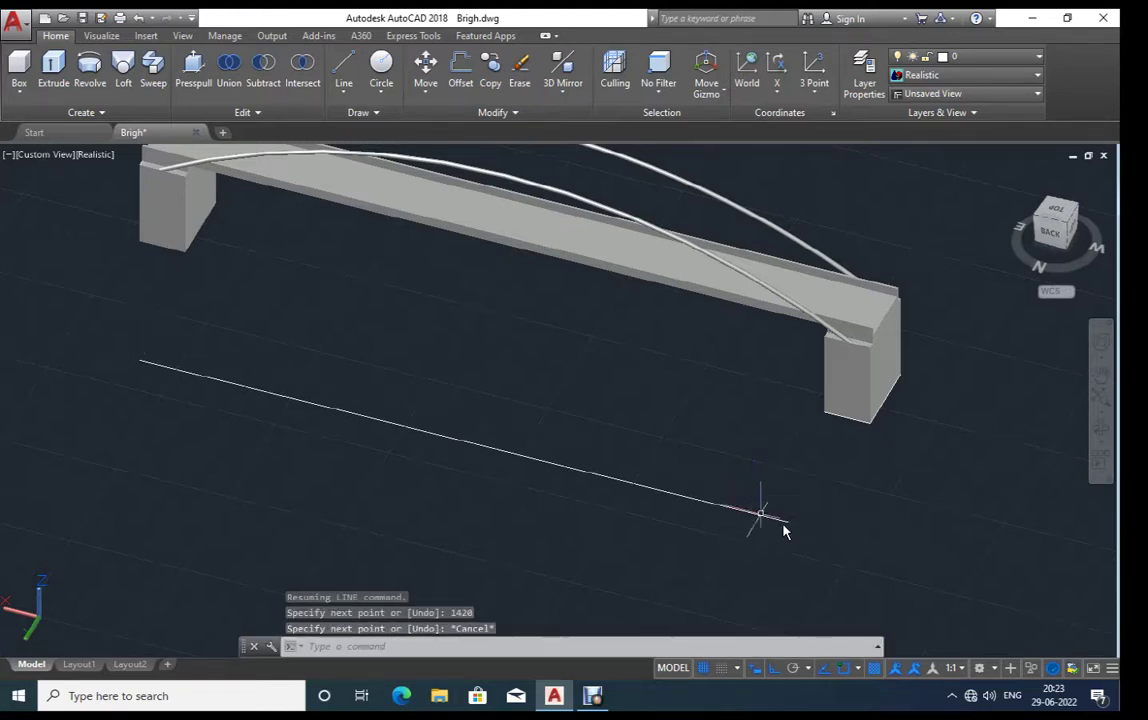
pyautogui.moveTo(782, 530); pyautogui.dragTo(797, 518, button='middle')
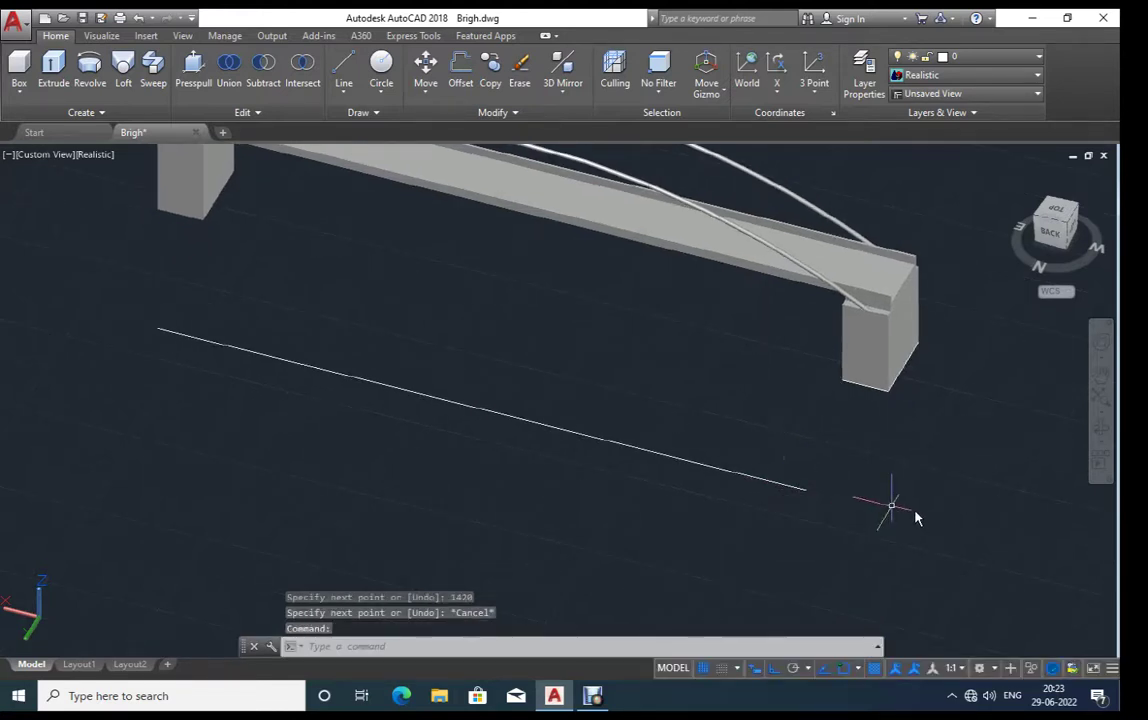
# Step: Draw a radius-3 circle centred on the line's end
pyautogui.write('c')
pyautogui.press('BackSpace')
pyautogui.write('c')
pyautogui.press('Return')
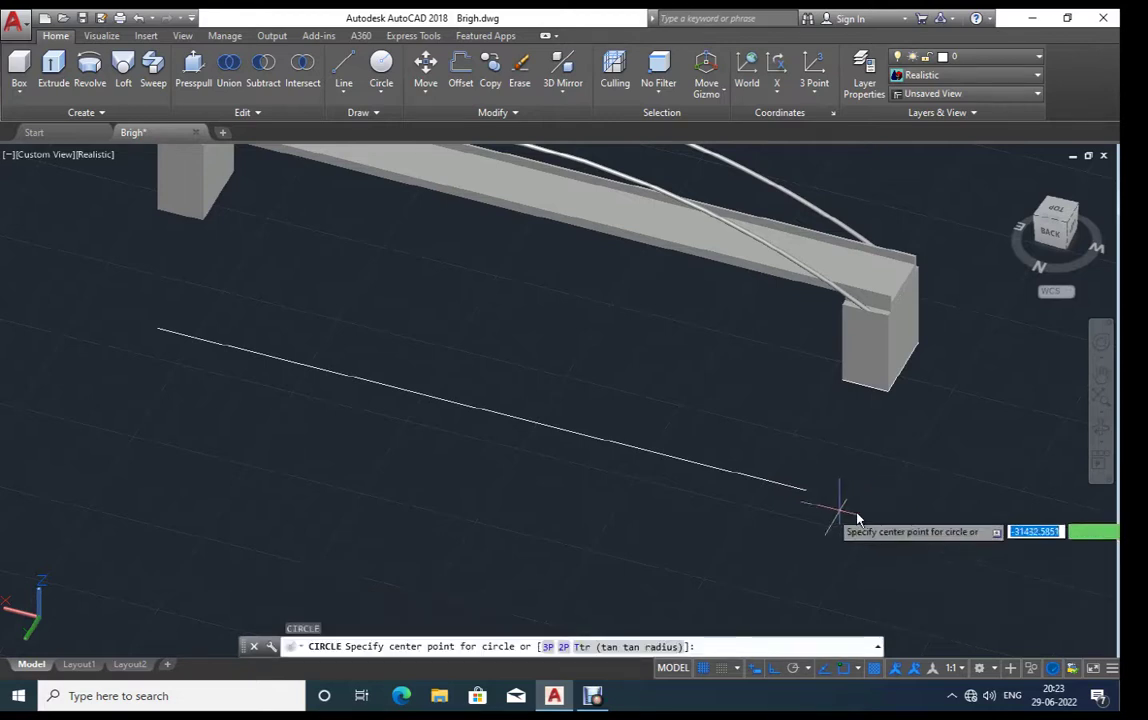
pyautogui.click(806, 489)
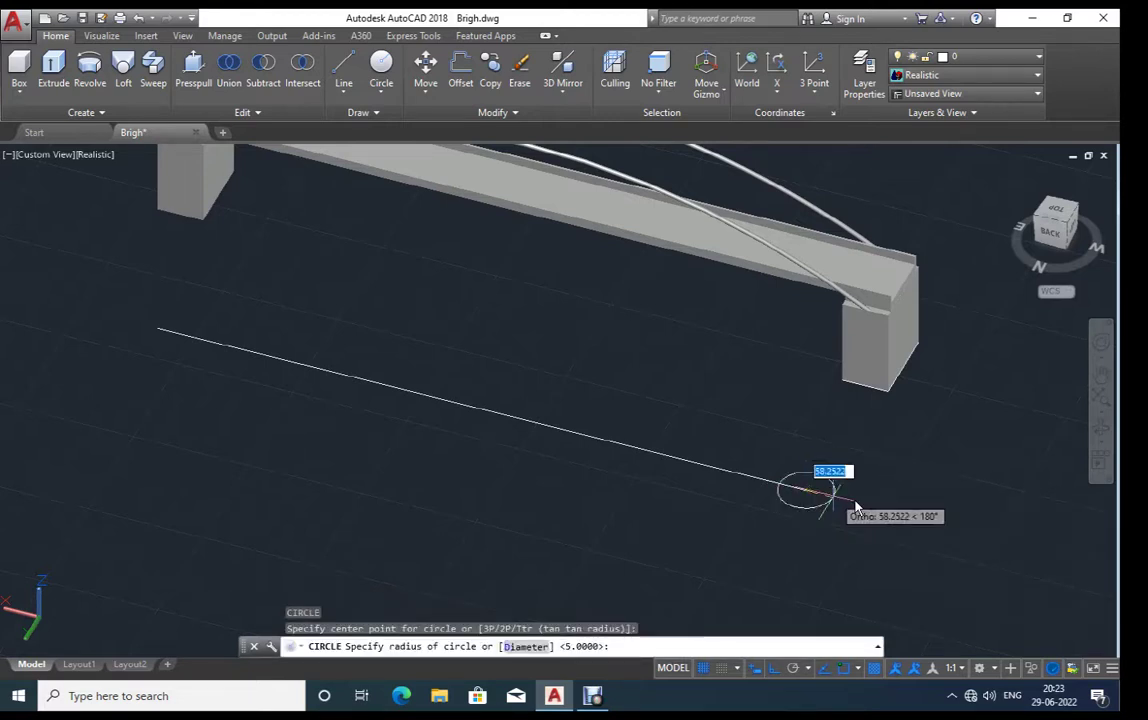
pyautogui.write('3')
pyautogui.press('Return')
# Step: Sweep the radius-3 circle along the 1420-unit line to form a thin tube
pyautogui.scroll(2, 827, 498)
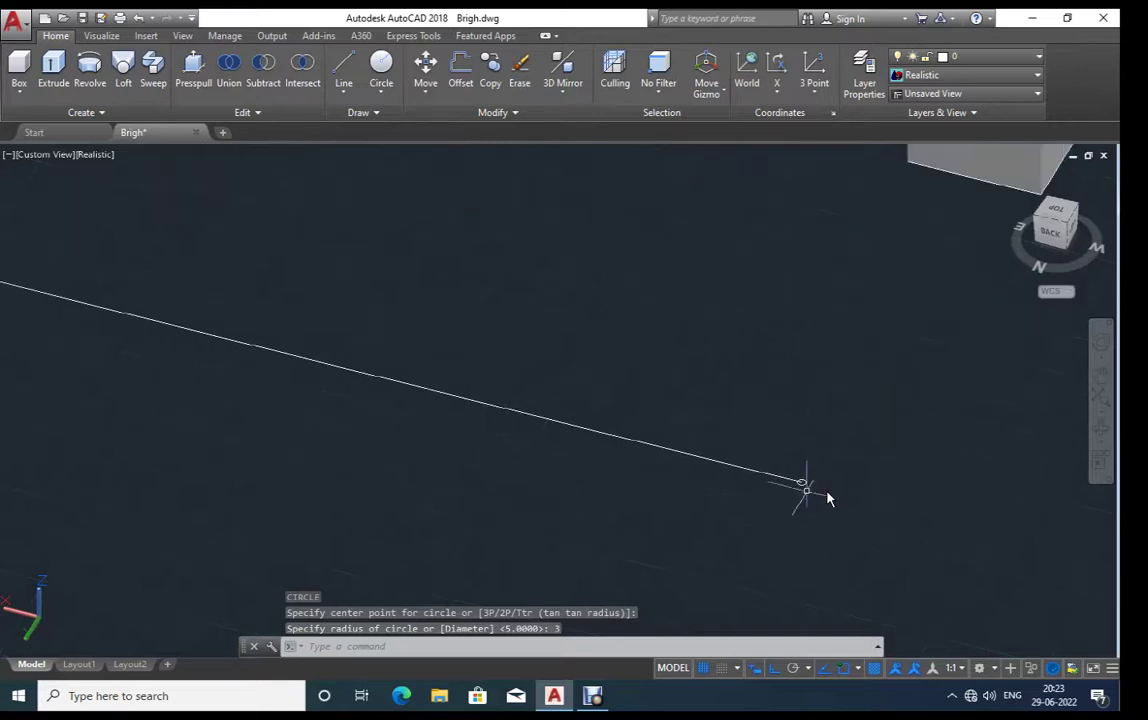
pyautogui.scroll(1, 827, 498)
pyautogui.scroll(1, 835, 500)
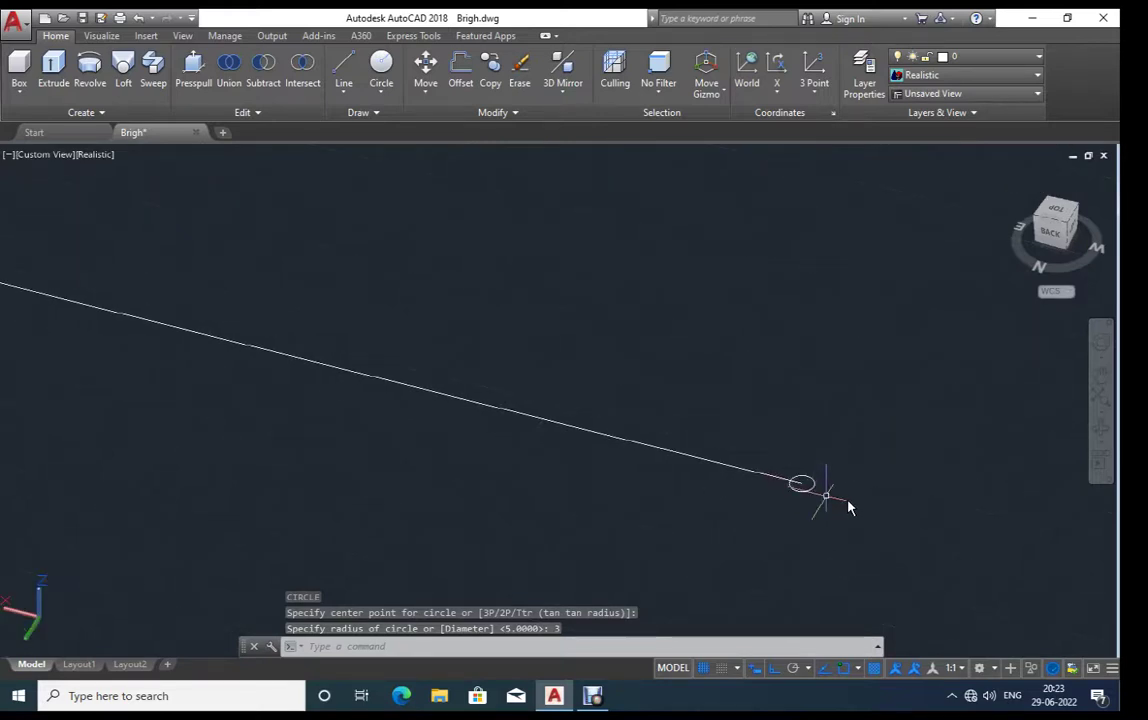
pyautogui.write('swe')
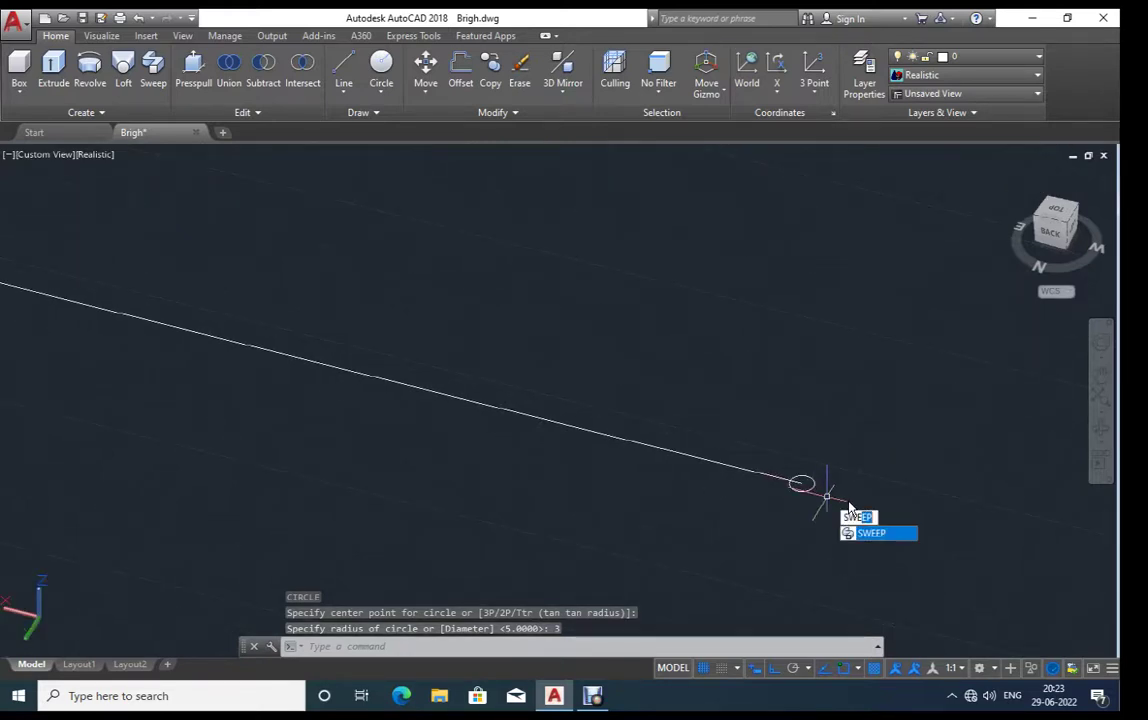
pyautogui.press('Return')
pyautogui.click(813, 485)
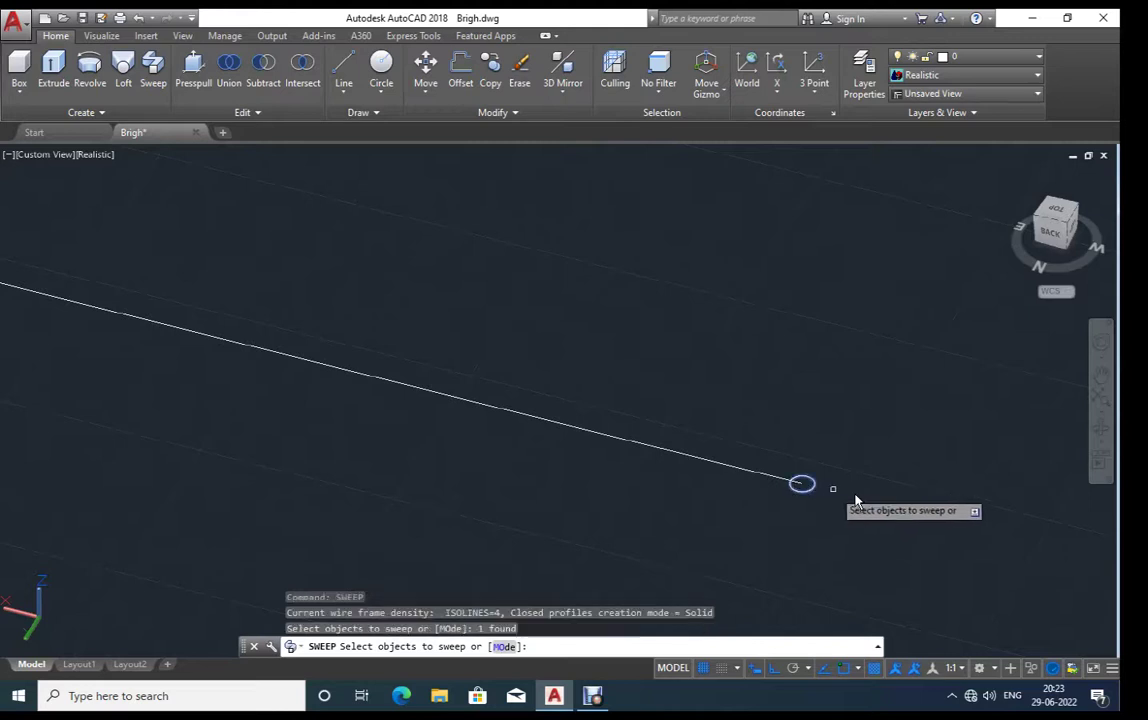
pyautogui.press('Return')
pyautogui.click(798, 480)
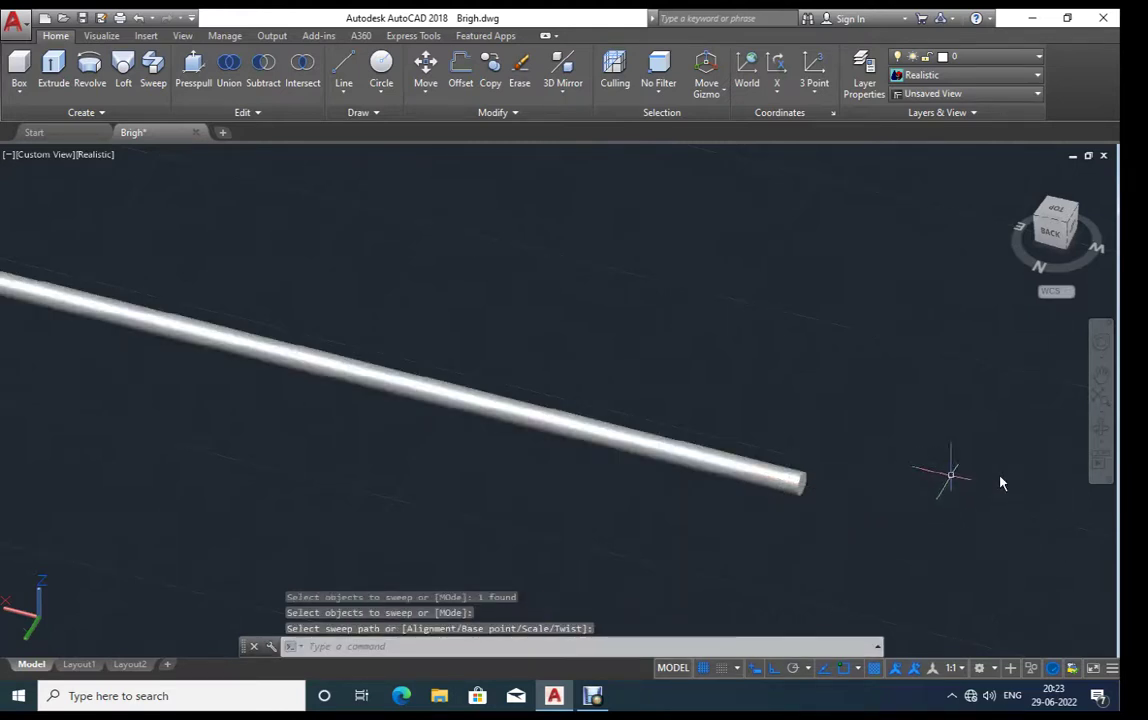
pyautogui.press('Escape')
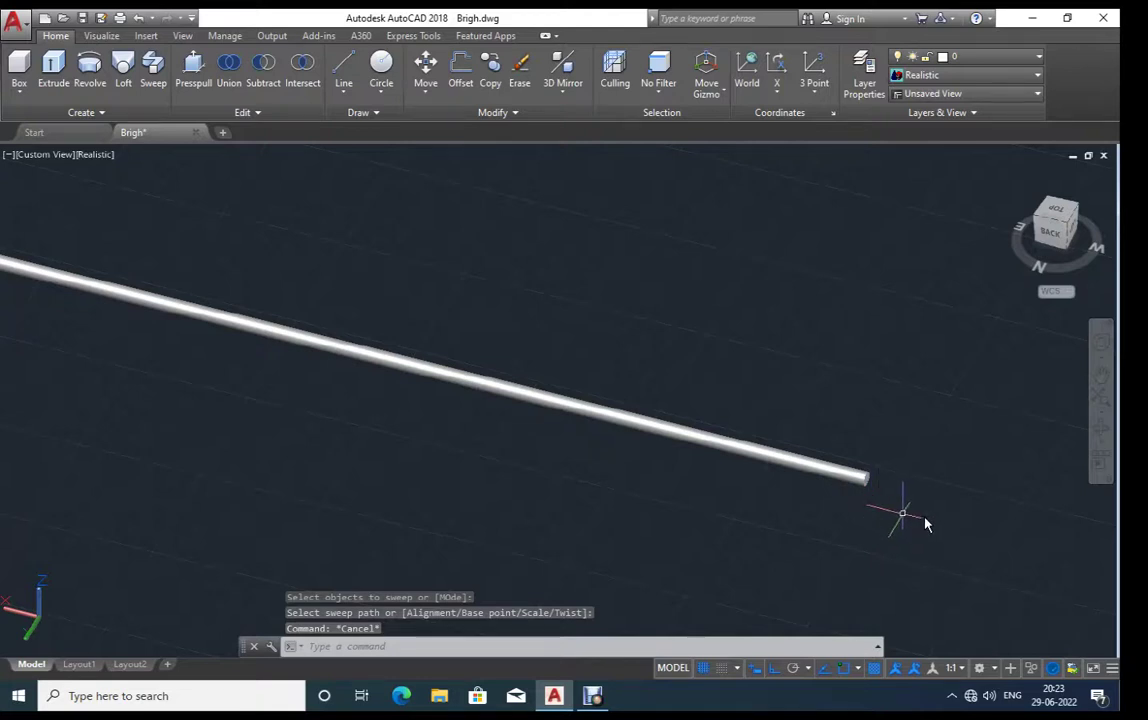
pyautogui.scroll(-1, 885, 510)
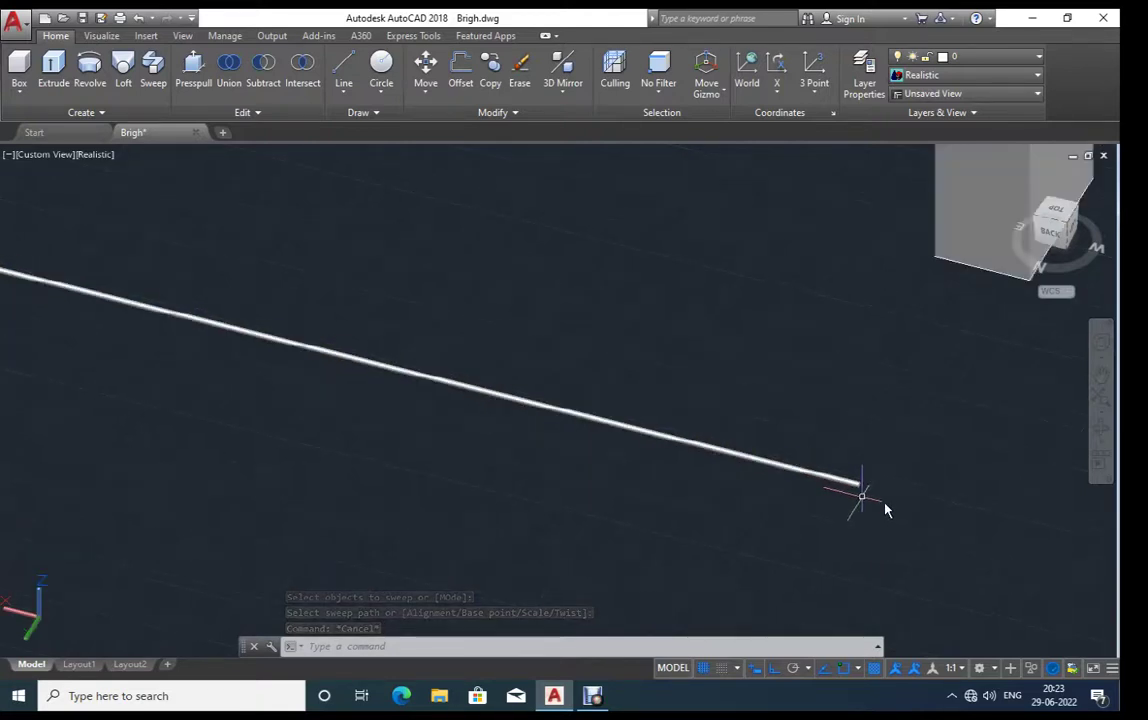
pyautogui.moveTo(885, 510); pyautogui.dragTo(884, 482, button='middle')
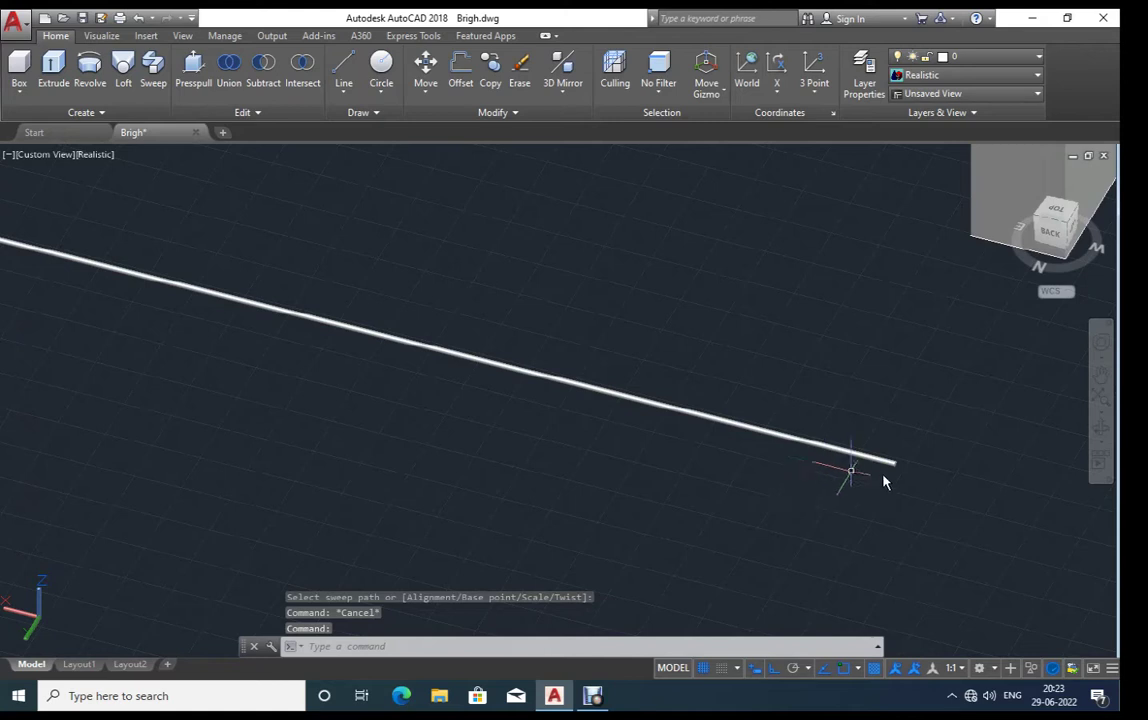
pyautogui.moveTo(884, 482); pyautogui.dragTo(938, 441, button='middle')
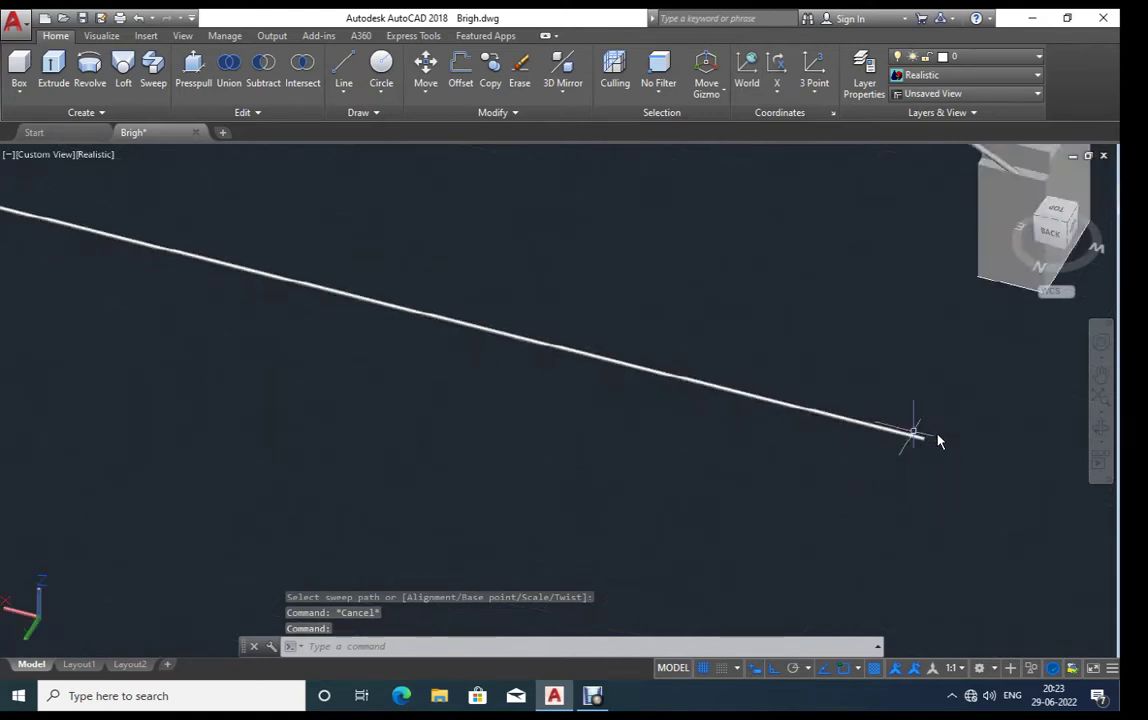
# Step: Copy the tube 30 units over to make a parallel rod
pyautogui.click(916, 435)
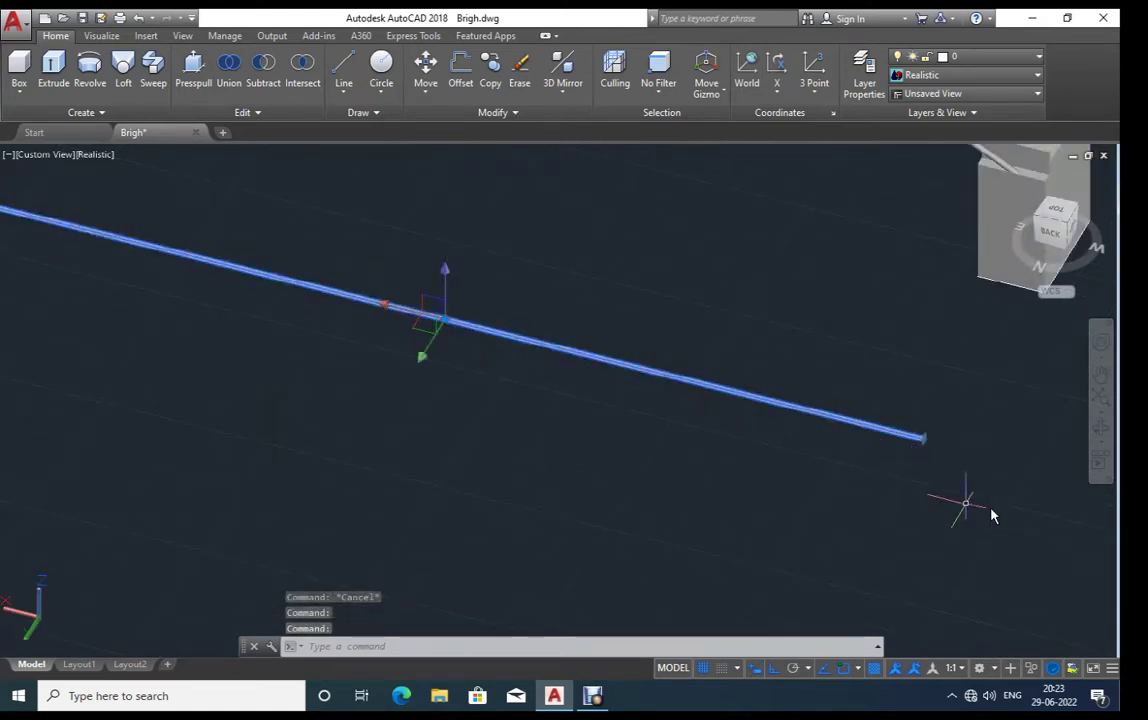
pyautogui.write('co')
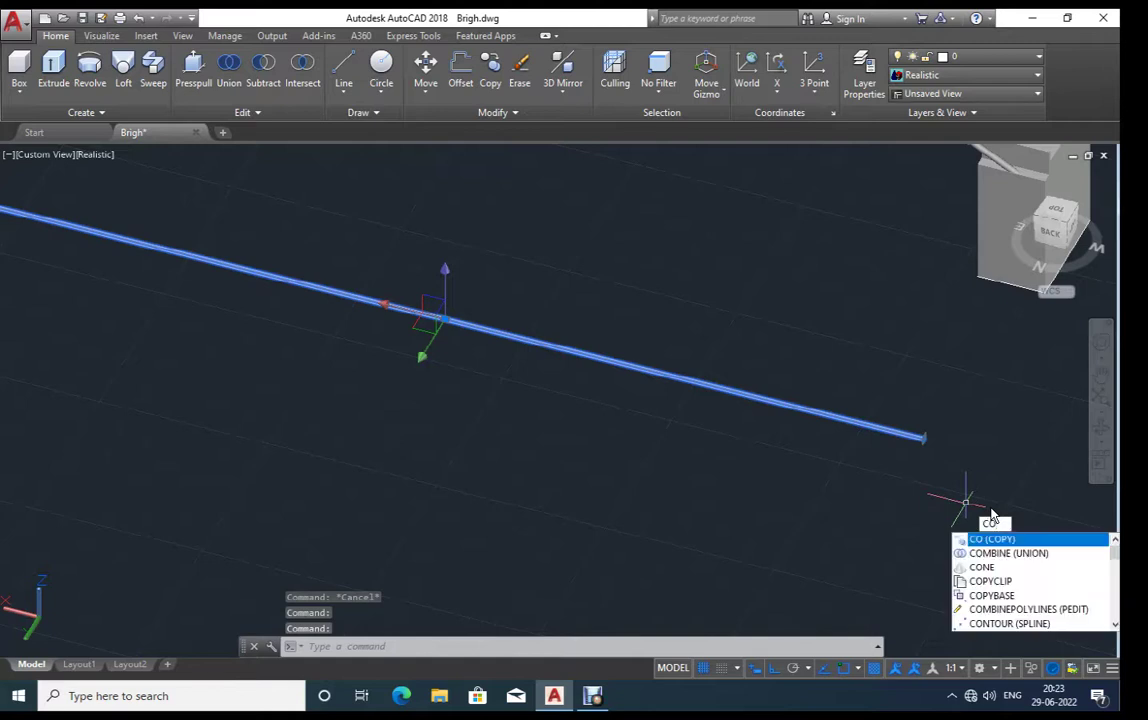
pyautogui.press('Return')
pyautogui.click(965, 480)
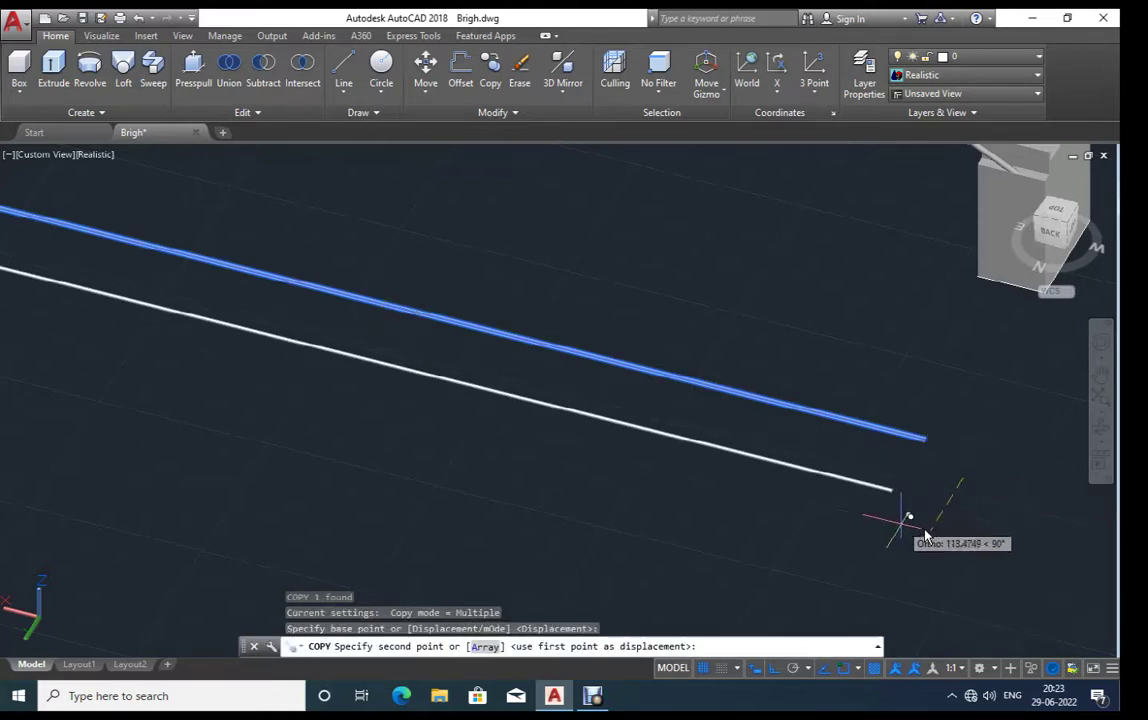
pyautogui.write('30')
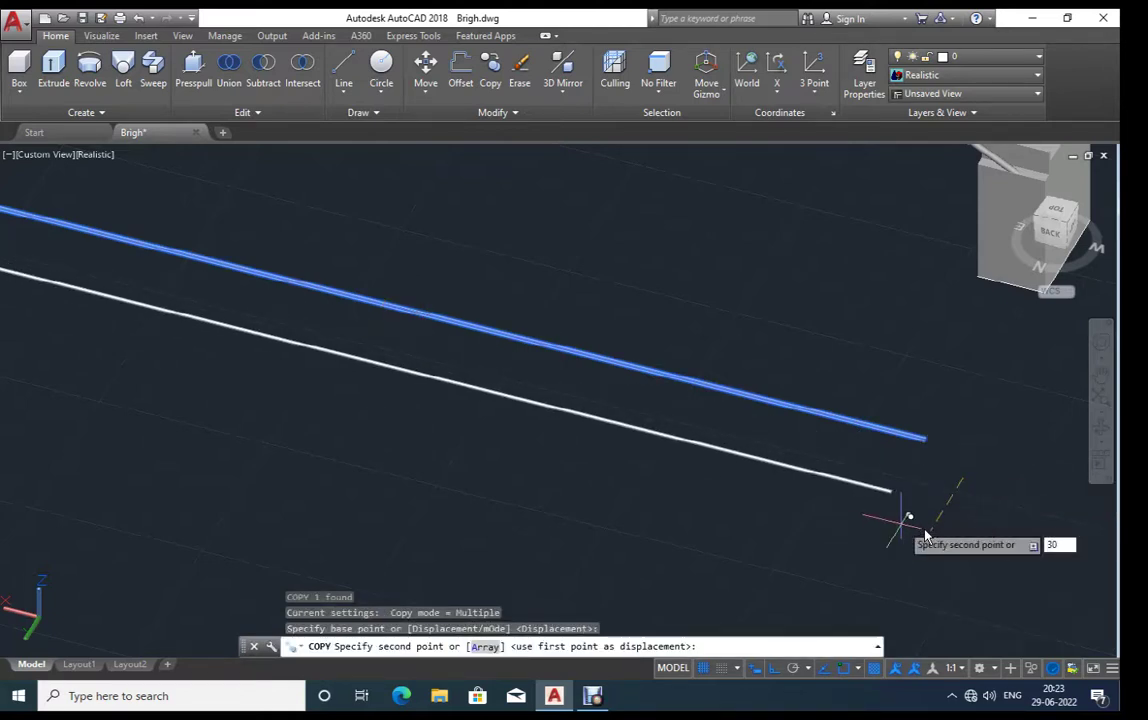
pyautogui.press('Return')
pyautogui.press('Escape')
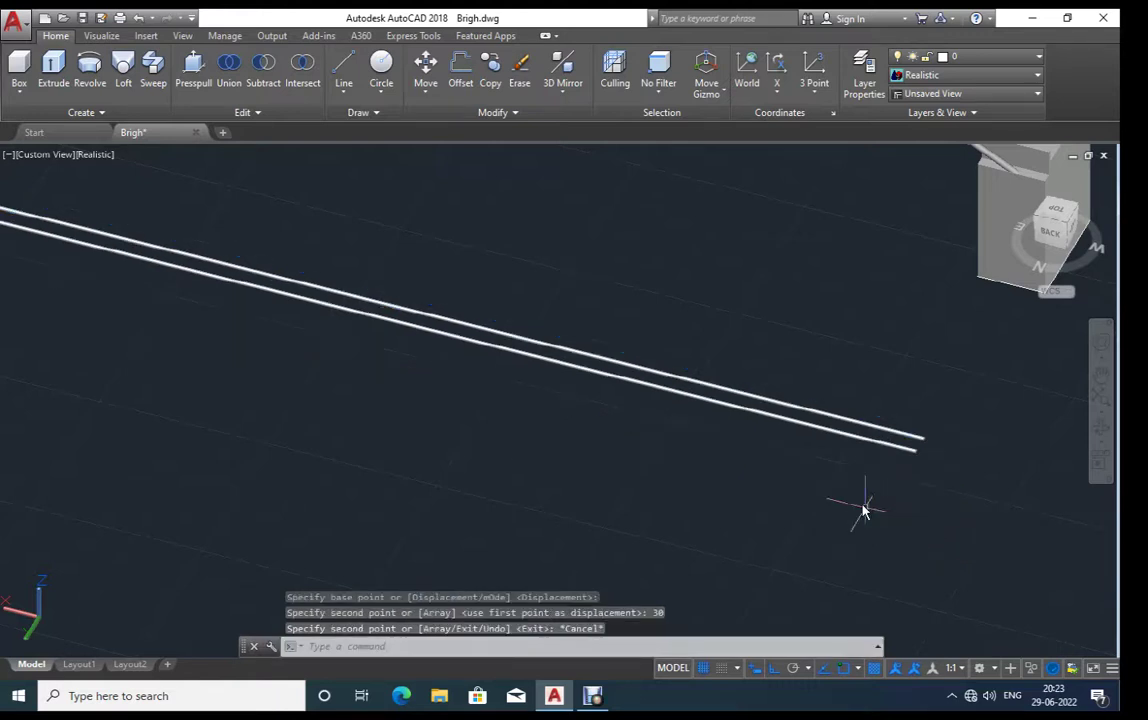
pyautogui.keyDown('shift'); pyautogui.moveTo(866, 505); pyautogui.dragTo(941, 495, button='middle'); pyautogui.keyUp('shift')
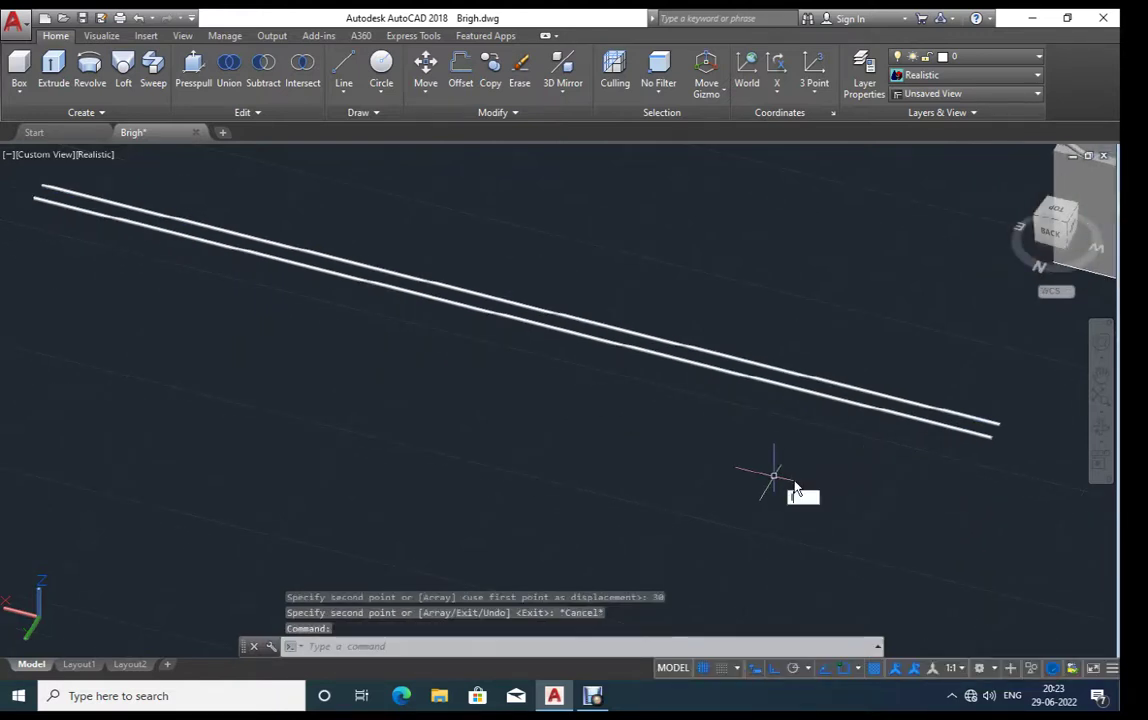
pyautogui.write('l')
pyautogui.press('Return')
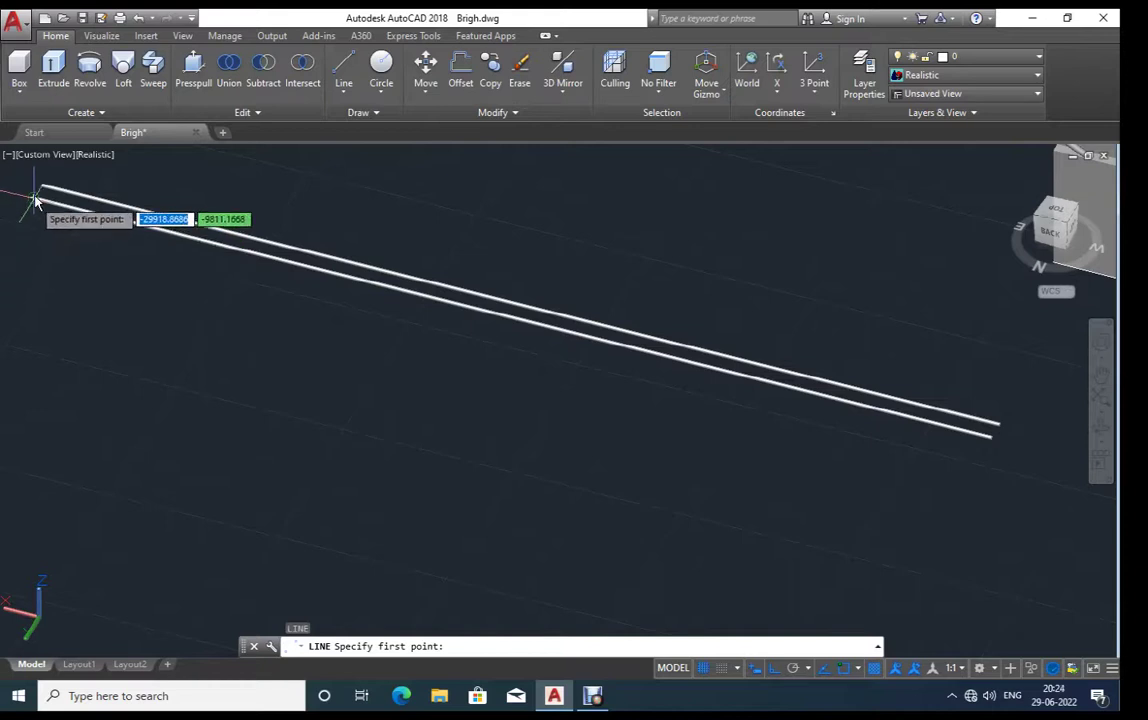
# Step: Draw another 1420-unit line starting near the tube ends
pyautogui.click(22, 224)
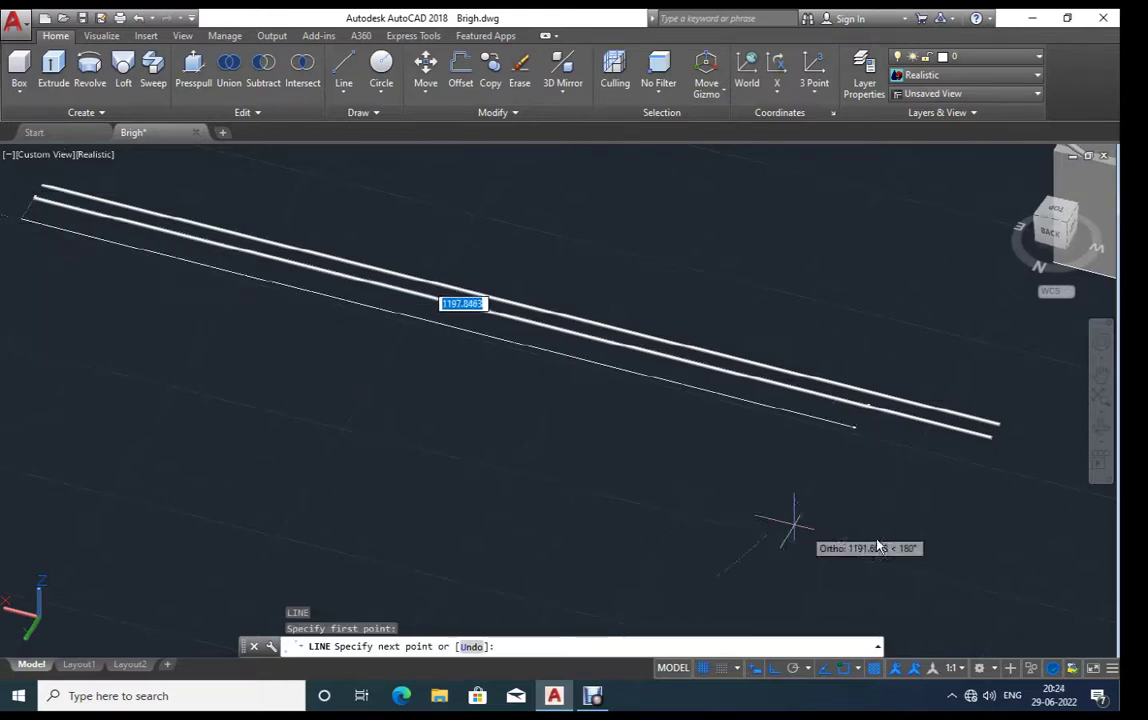
pyautogui.write('1')
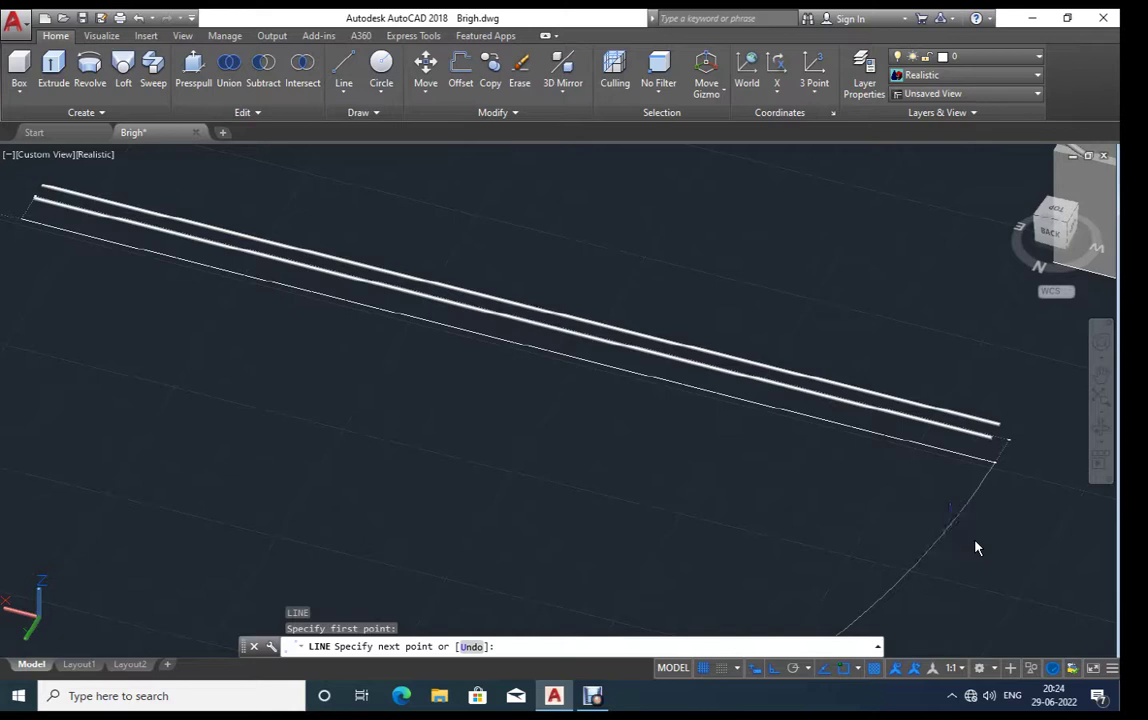
pyautogui.press('Return')
pyautogui.press('Escape')
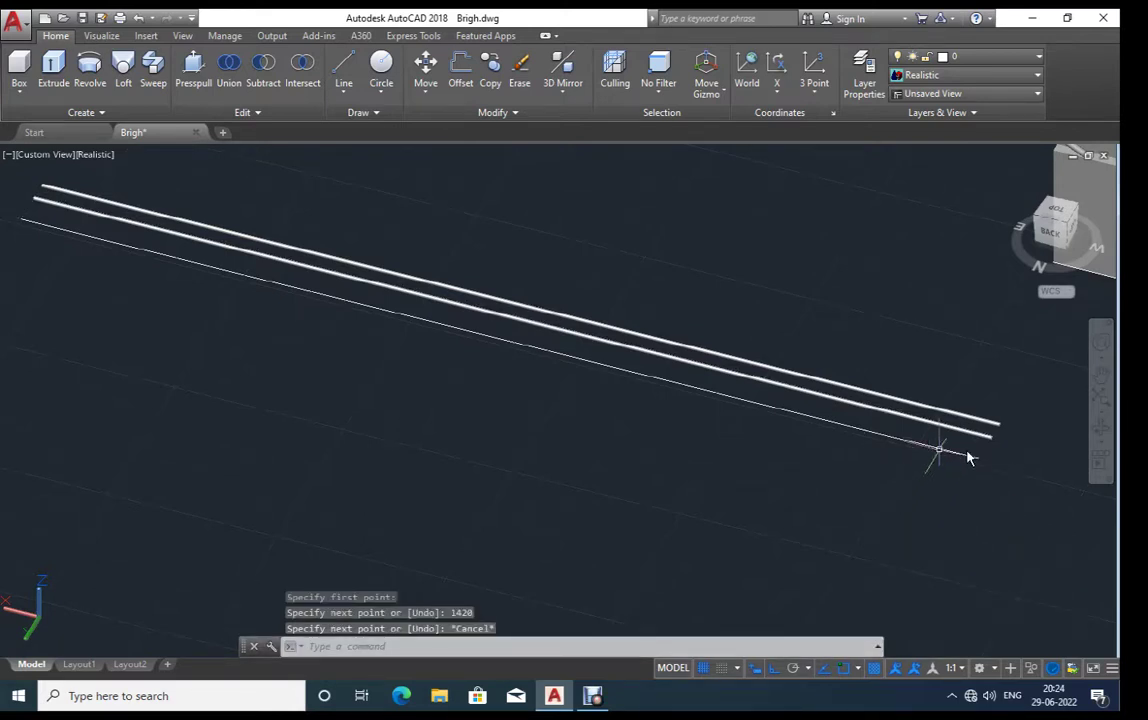
# Step: Copy the new line 30 units over to form a parallel pair
pyautogui.click(968, 456)
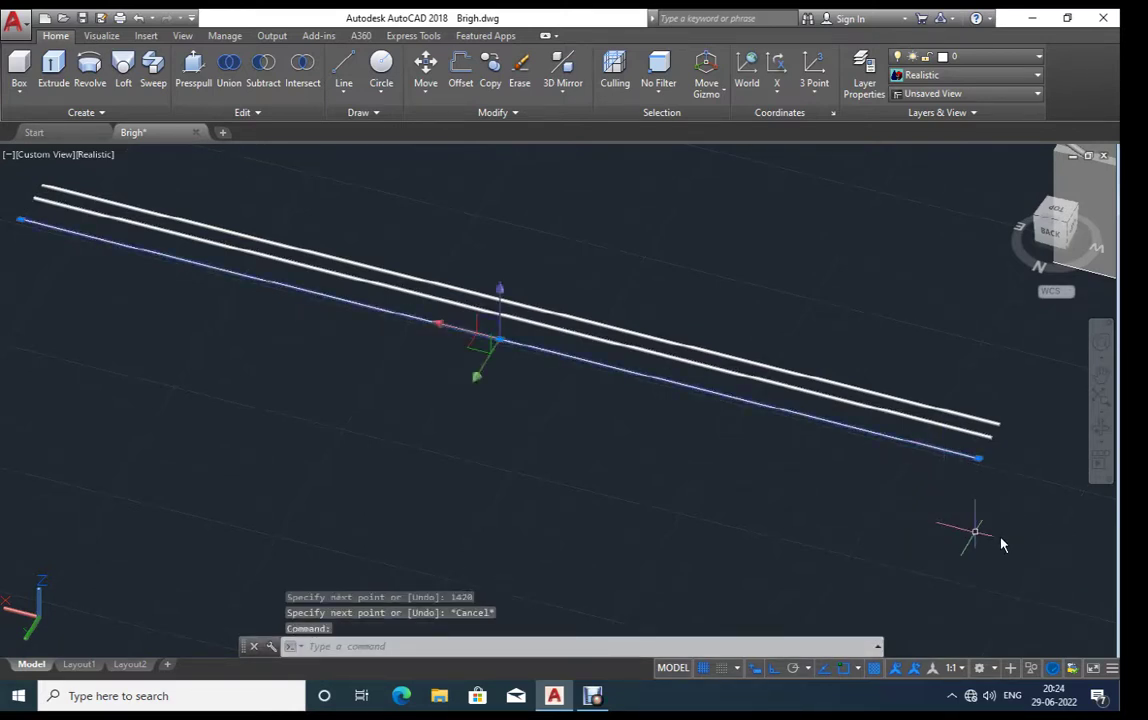
pyautogui.write('co')
pyautogui.press('Return')
pyautogui.click(955, 510)
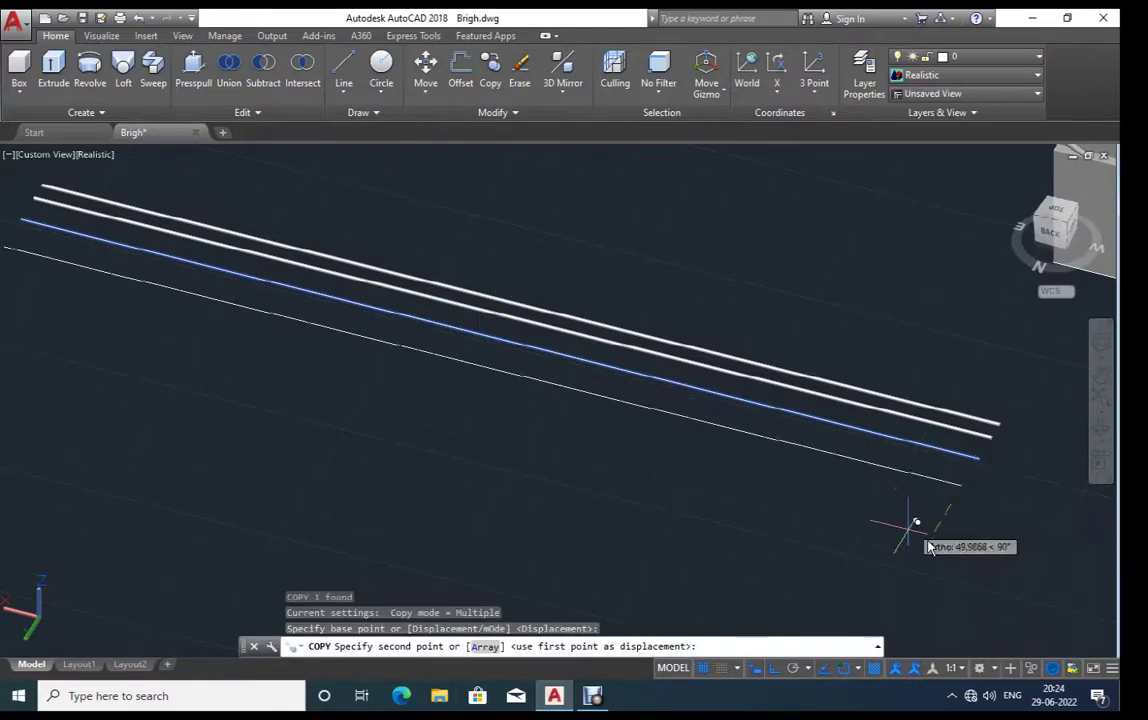
pyautogui.write('30')
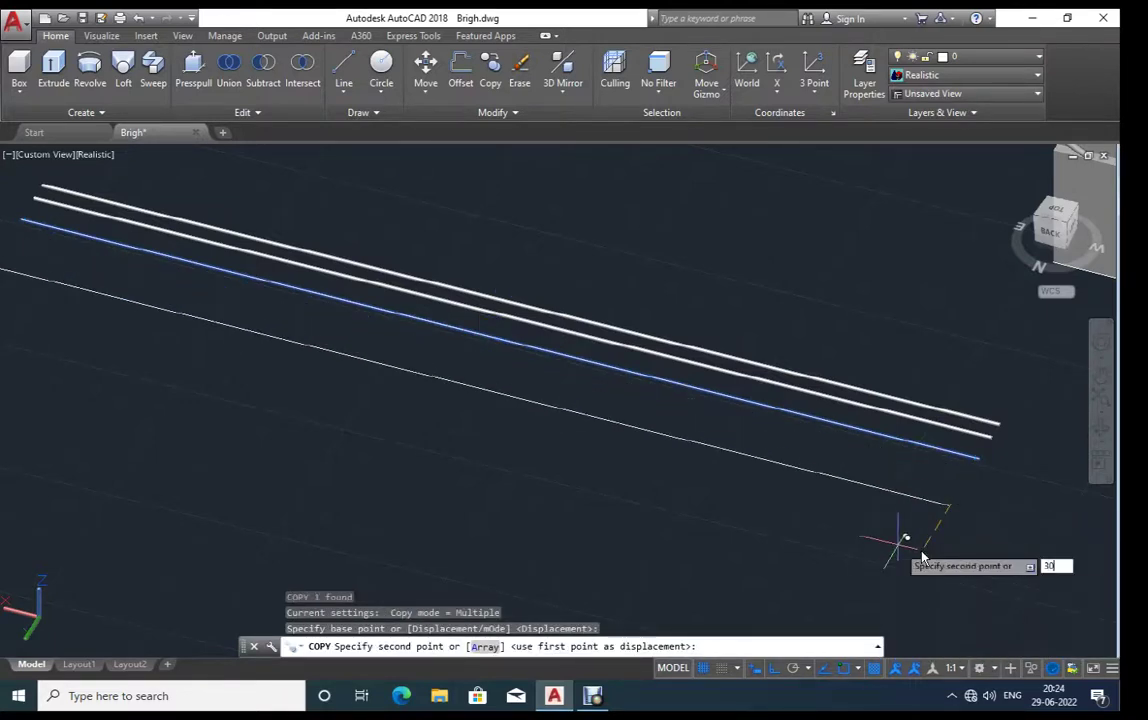
pyautogui.press('Return')
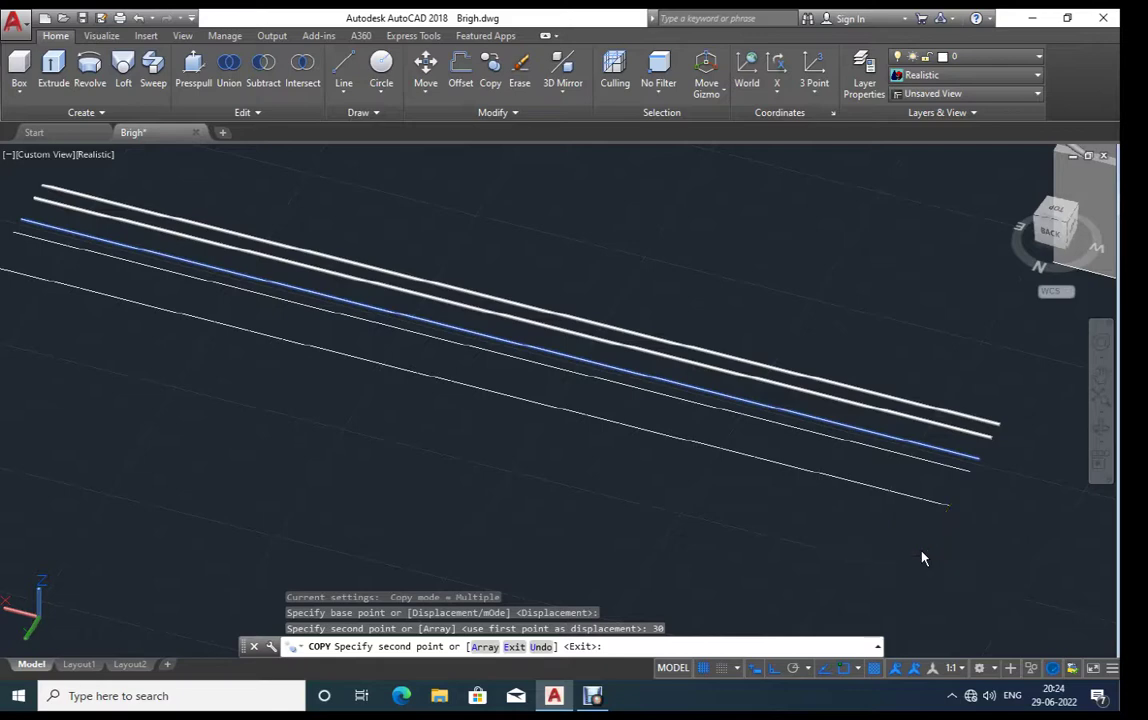
pyautogui.press('Escape')
pyautogui.keyDown('shift'); pyautogui.moveTo(661, 487); pyautogui.dragTo(761, 530, button='middle'); pyautogui.keyUp('shift')
pyautogui.moveTo(73, 485)
pyautogui.keyDown('shift'); pyautogui.mouseDown(button='middle')
pyautogui.moveTo(282, 428)
pyautogui.moveTo(302, 466)
pyautogui.moveTo(359, 425)
pyautogui.moveTo(272, 541)
pyautogui.moveTo(220, 436)
pyautogui.moveTo(341, 521)
pyautogui.mouseUp(button='middle'); pyautogui.keyUp('shift')
# Step: Draw a short cross line joining the ends of the two parallel lines
pyautogui.scroll(3, 220, 436)
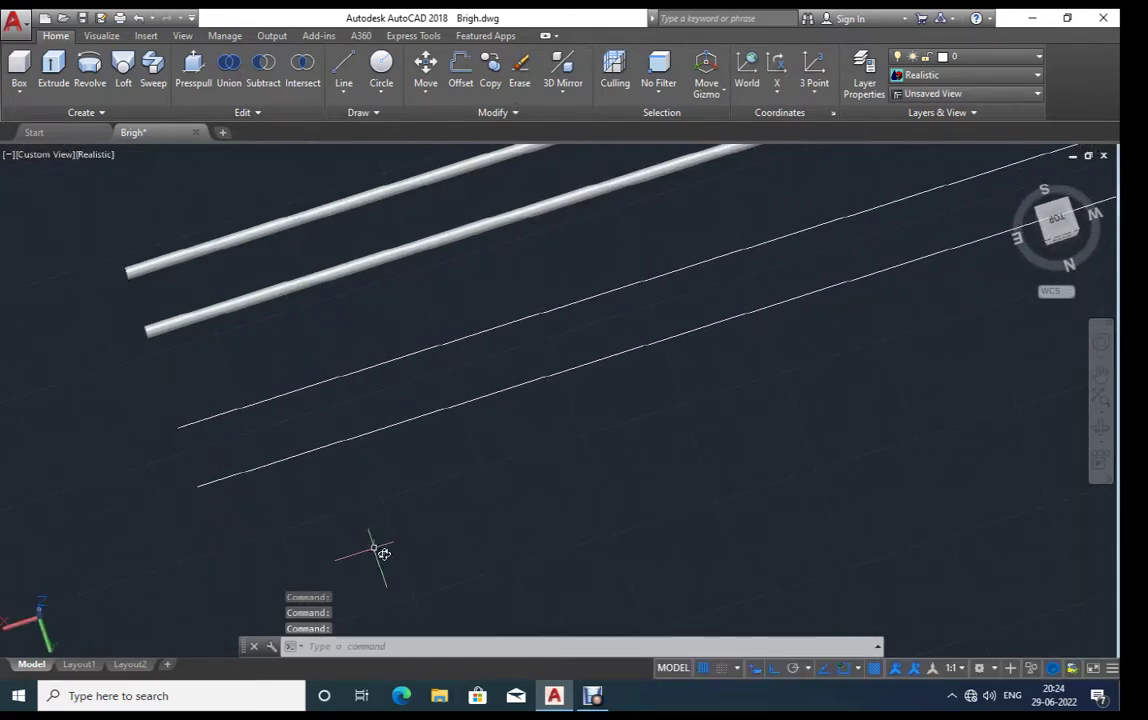
pyautogui.write('L')
pyautogui.press('Return')
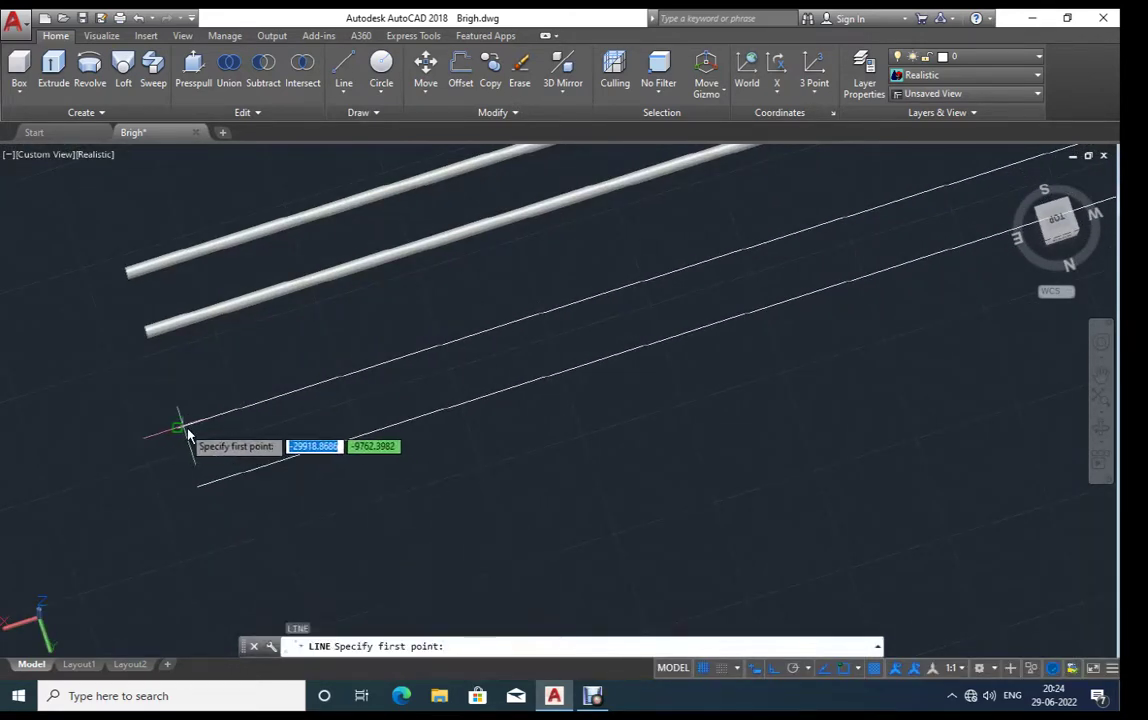
pyautogui.click(179, 428)
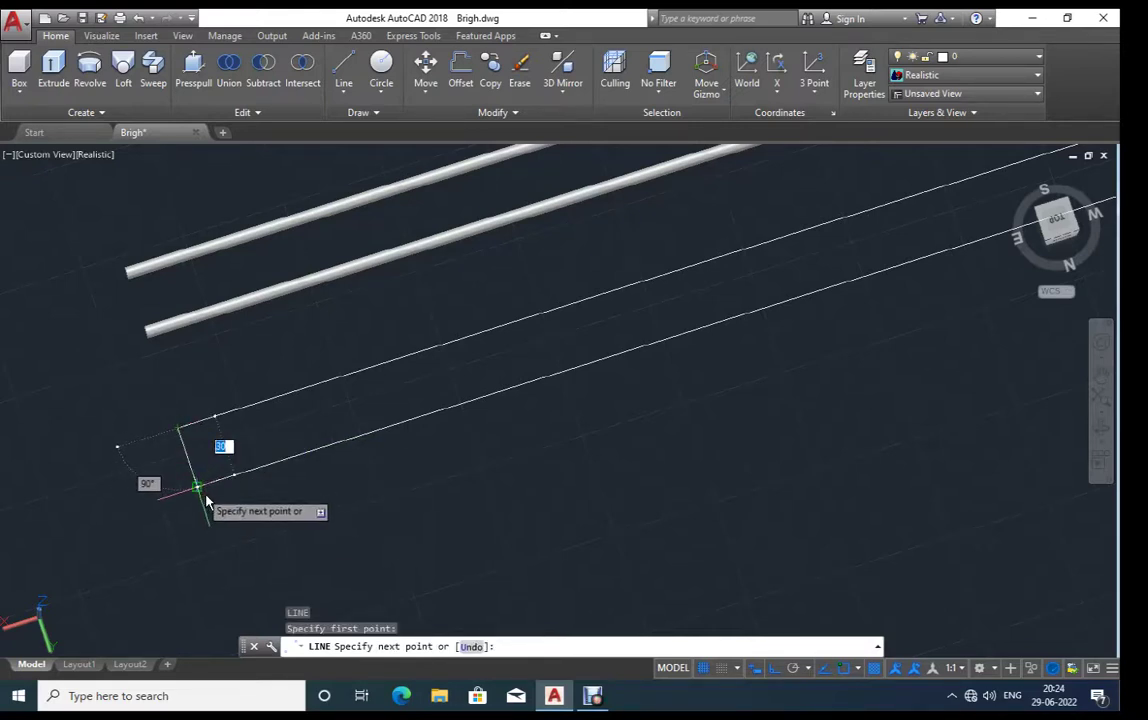
pyautogui.click(198, 489)
pyautogui.press('Escape')
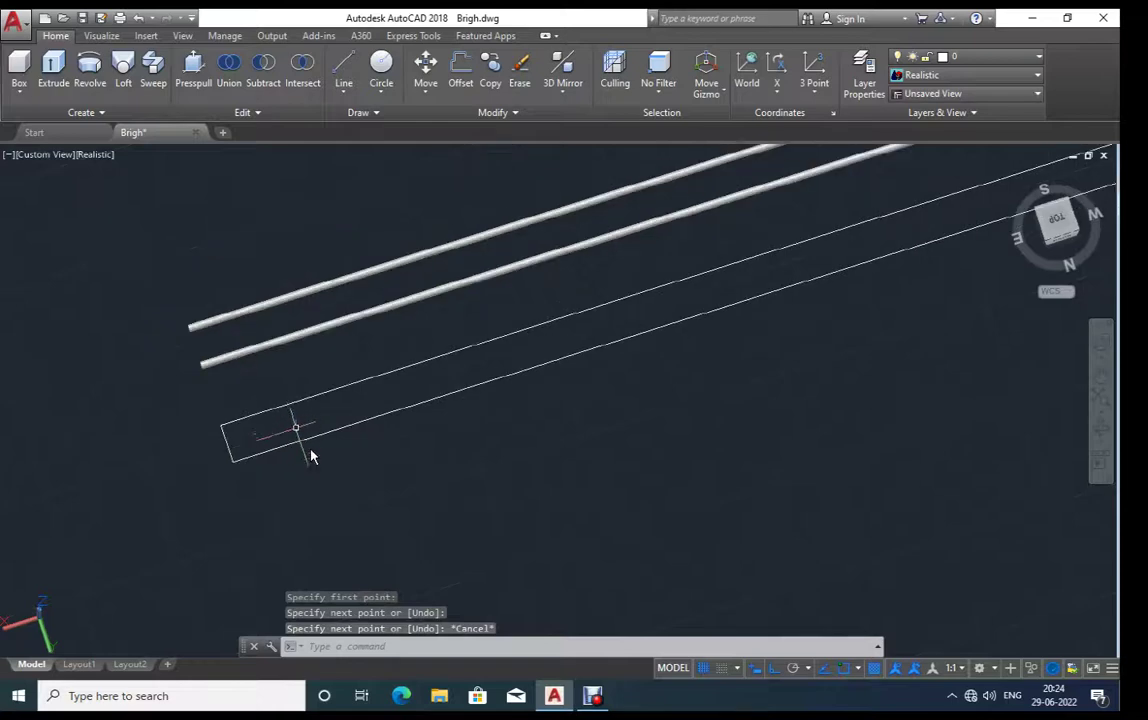
pyautogui.moveTo(310, 453)
pyautogui.keyDown('shift'); pyautogui.mouseDown(button='middle')
pyautogui.moveTo(410, 318)
pyautogui.moveTo(307, 440)
pyautogui.mouseUp(button='middle'); pyautogui.keyUp('shift')
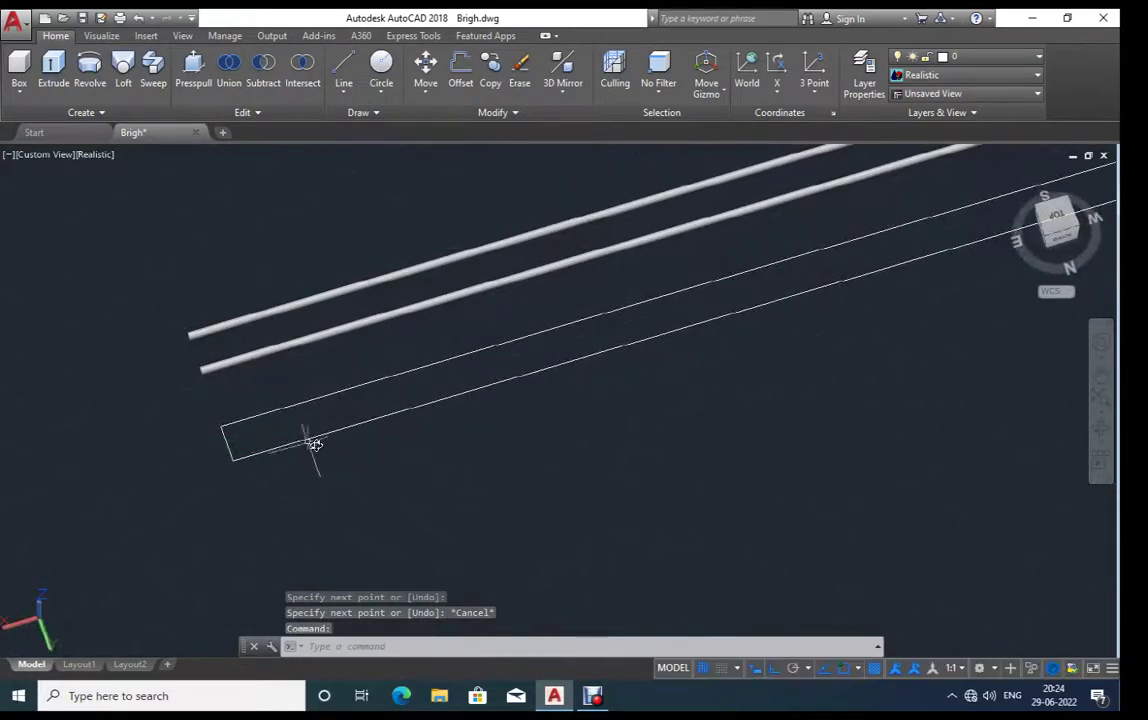
# Step: Copy the end cross line 25 units along the parallel lines to close a box
pyautogui.click(244, 438)
pyautogui.click(208, 458)
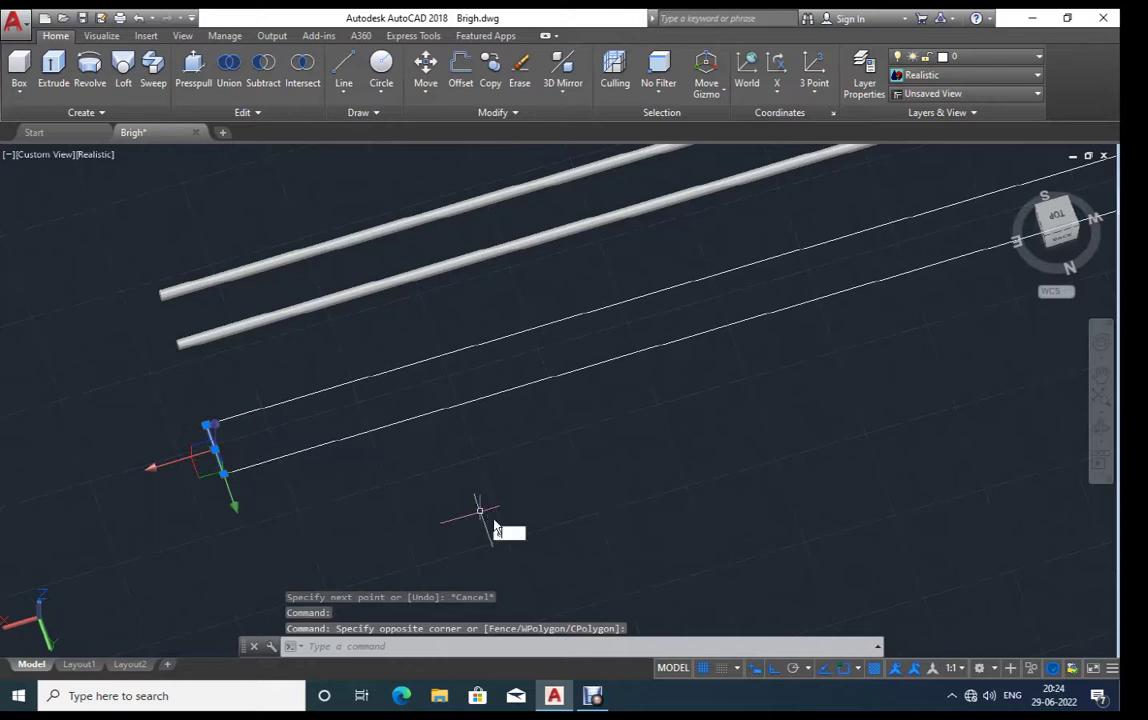
pyautogui.write('co')
pyautogui.press('Return')
pyautogui.click(435, 521)
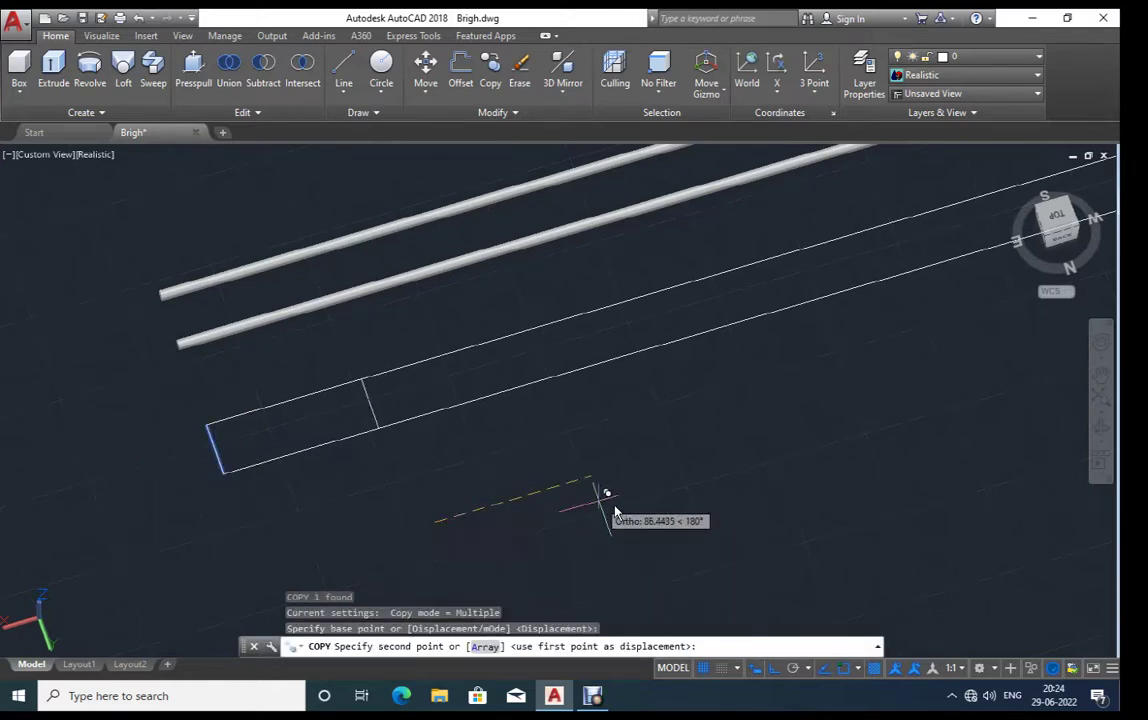
pyautogui.write('25')
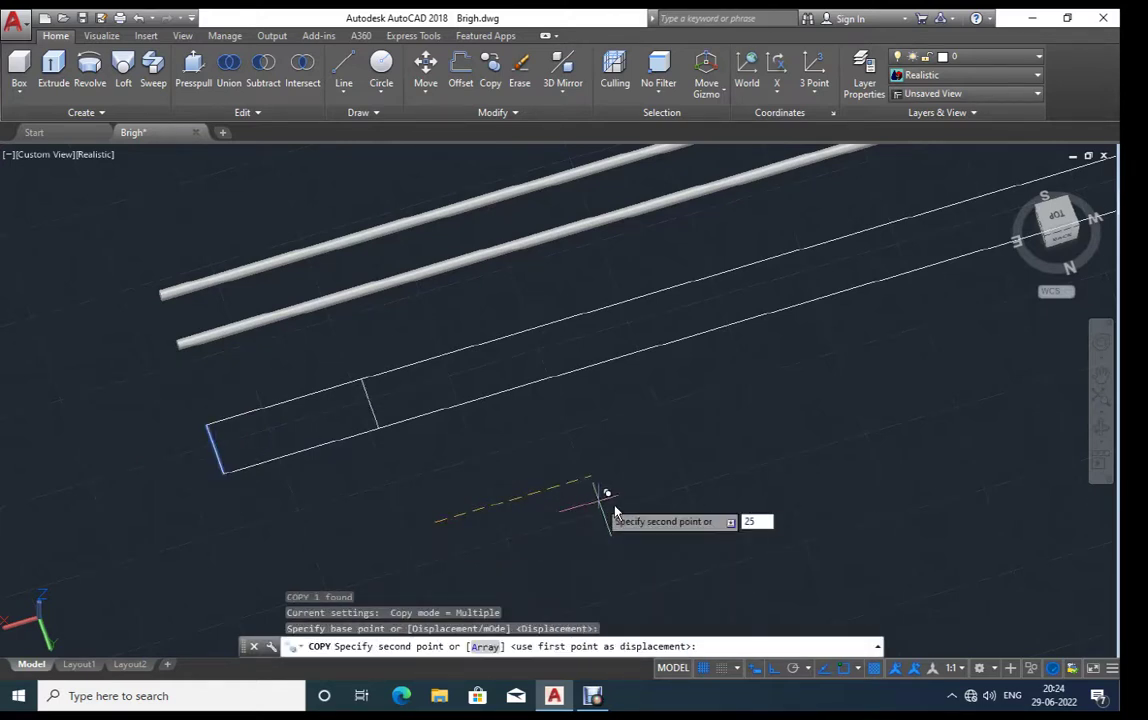
pyautogui.press('Return')
pyautogui.press('Escape')
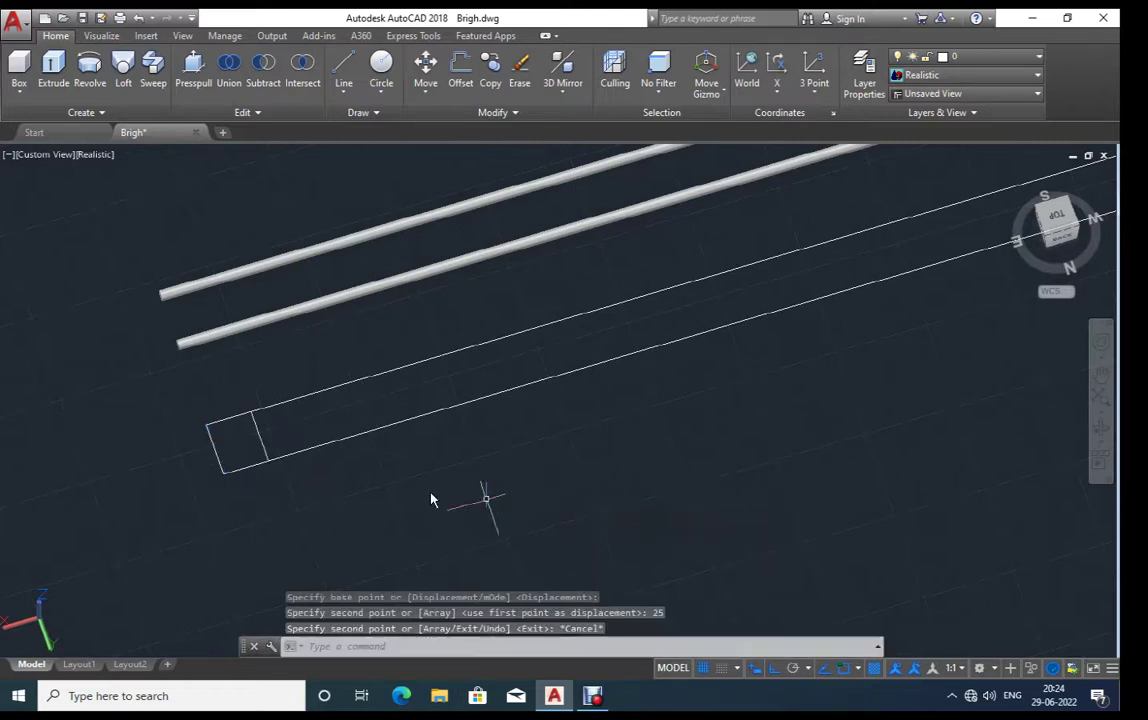
pyautogui.scroll(2, 250, 455)
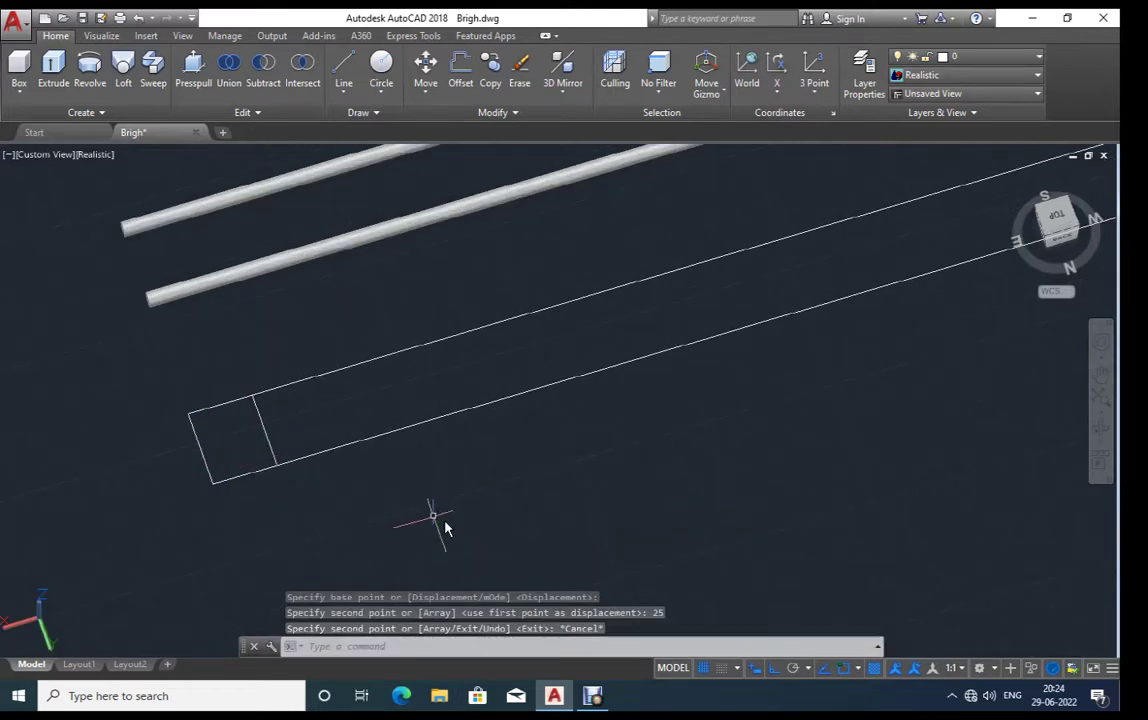
pyautogui.write('l')
pyautogui.press('Return')
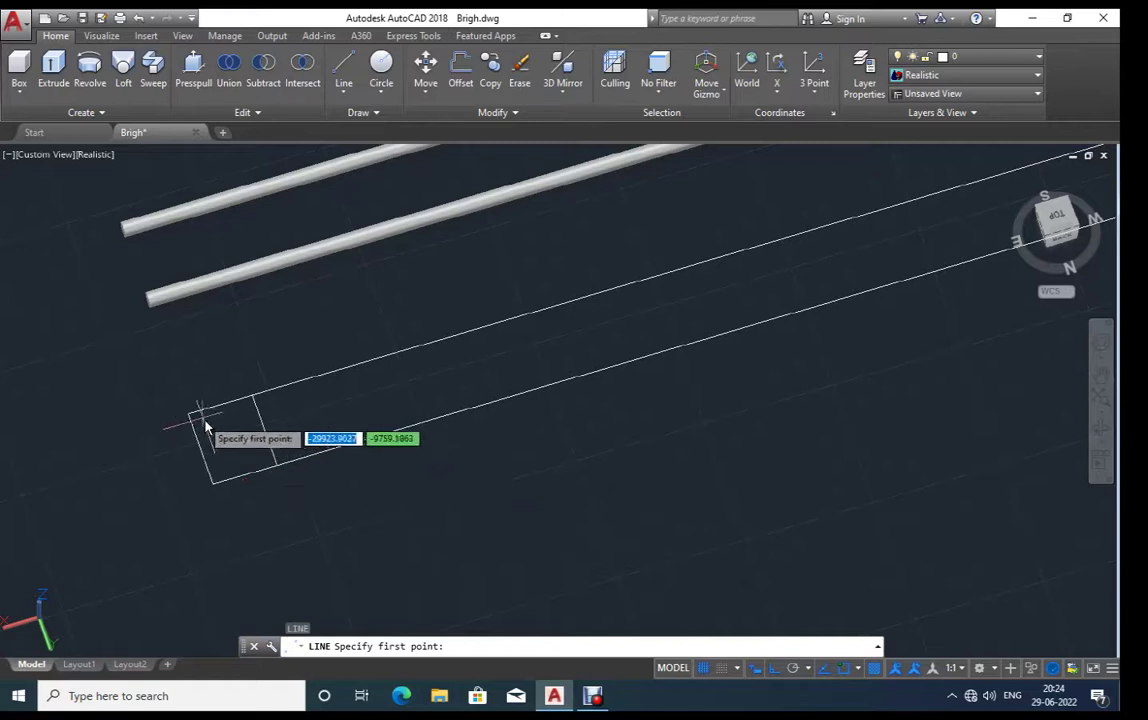
pyautogui.click(193, 417)
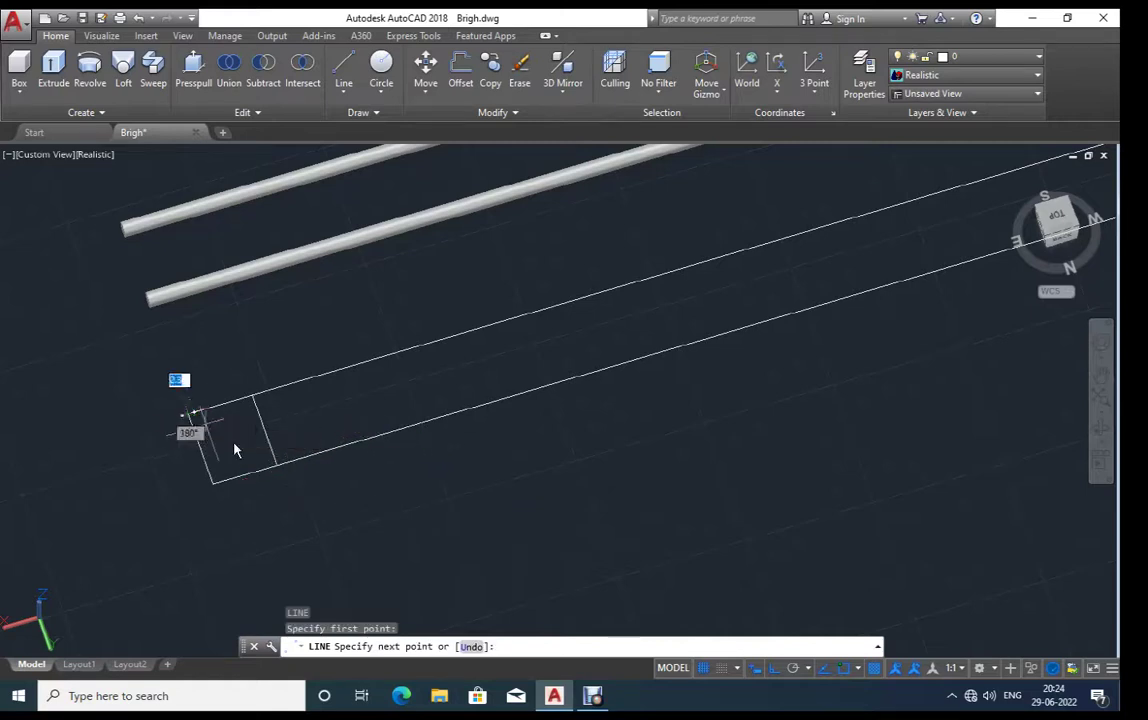
# Step: Draw two crossing diagonal lines between opposite box corners with Ortho off
pyautogui.press('F8')
pyautogui.click(278, 467)
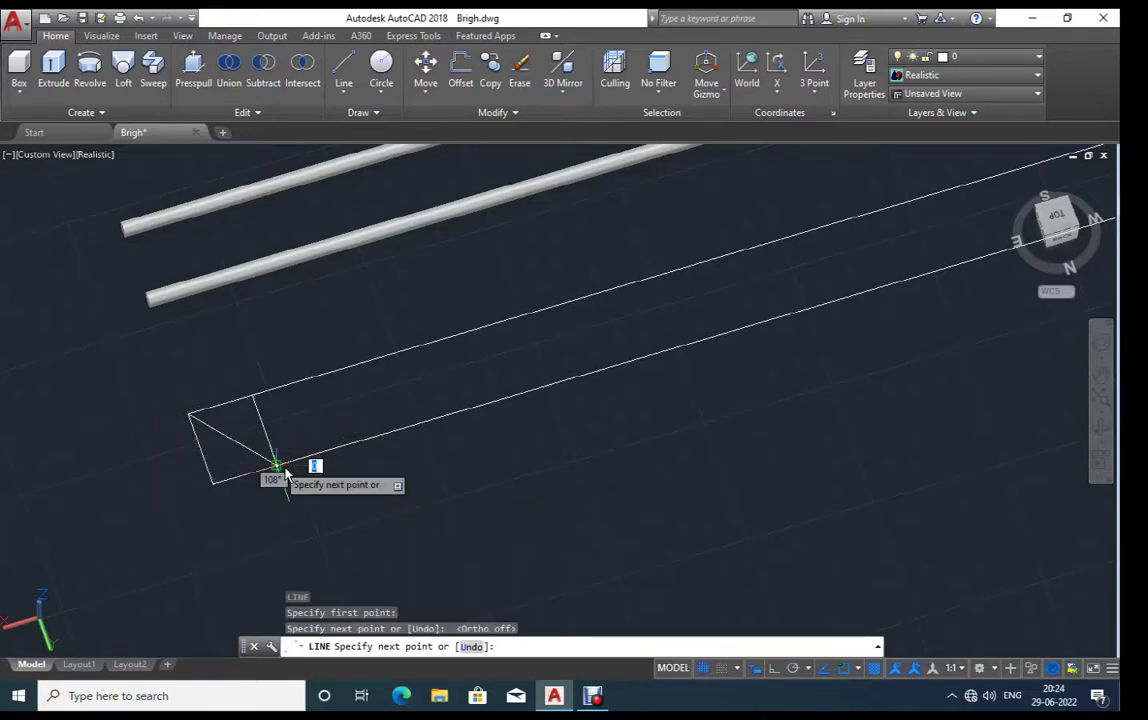
pyautogui.press('Escape')
pyautogui.write('l')
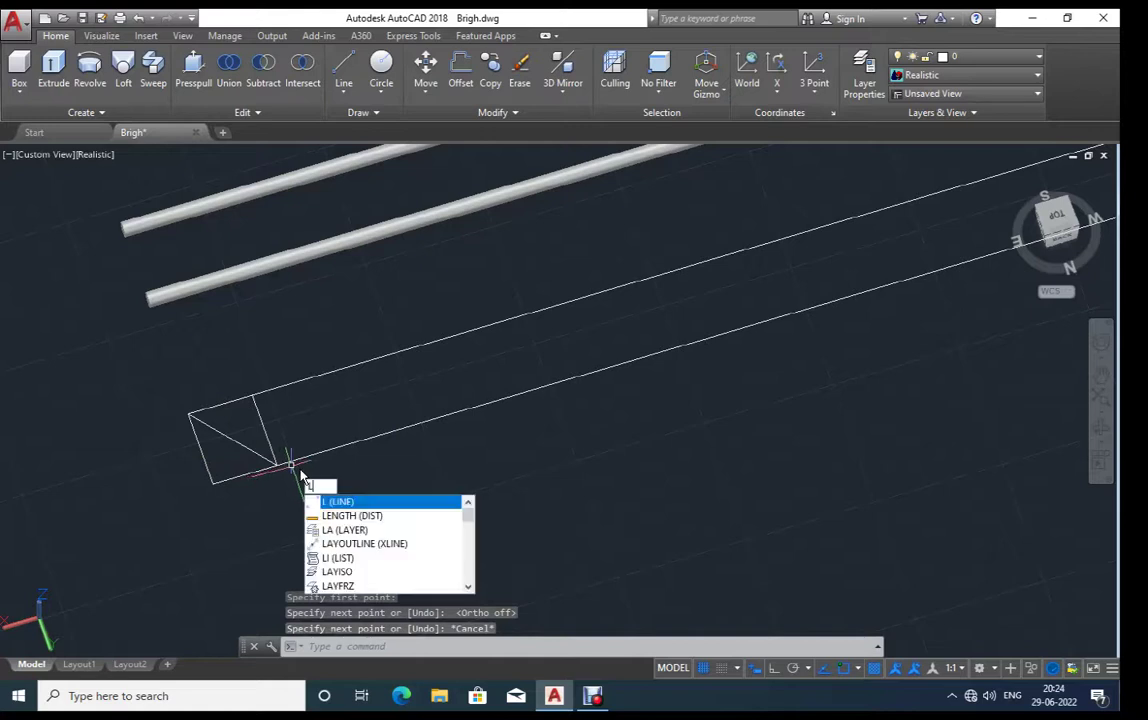
pyautogui.press('Return')
pyautogui.click(254, 397)
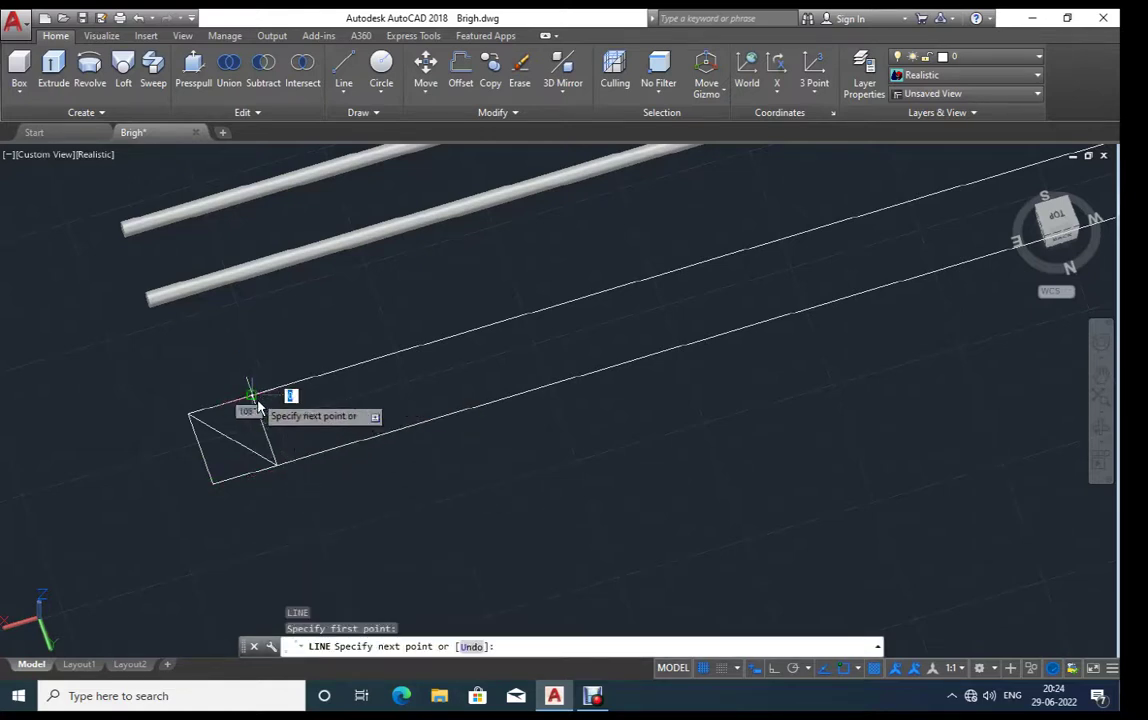
pyautogui.click(221, 490)
pyautogui.press('Escape')
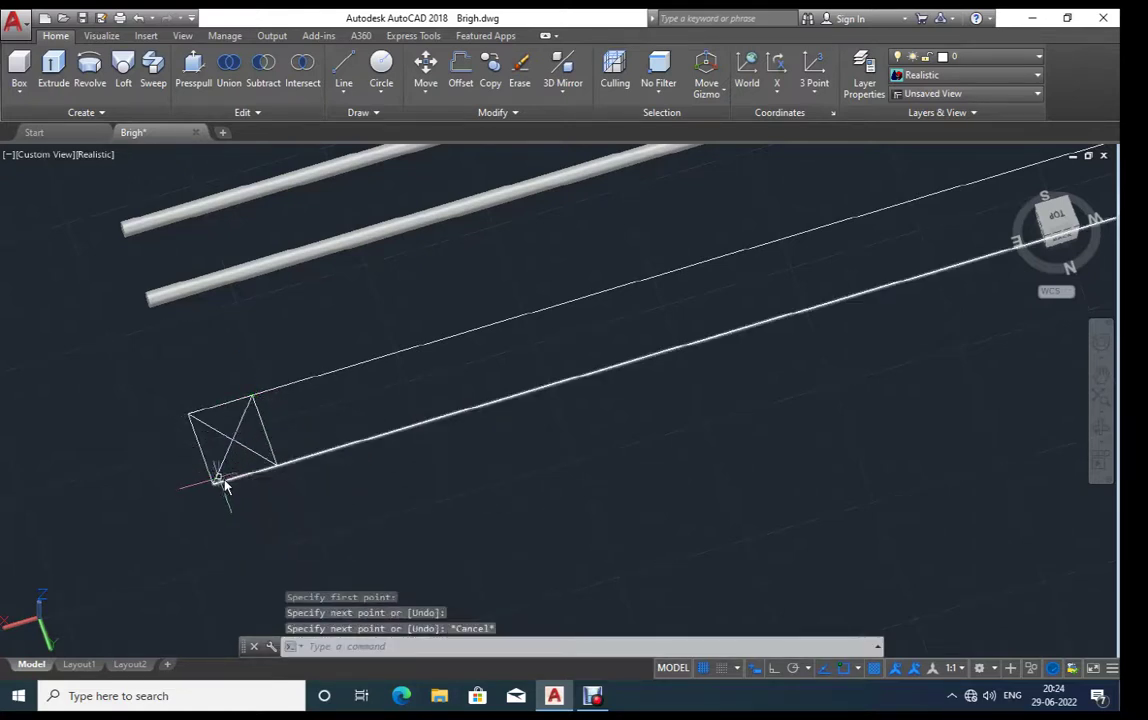
# Step: Move the four brace lines 10 units along the parallel lines with Ortho on
pyautogui.click(318, 398)
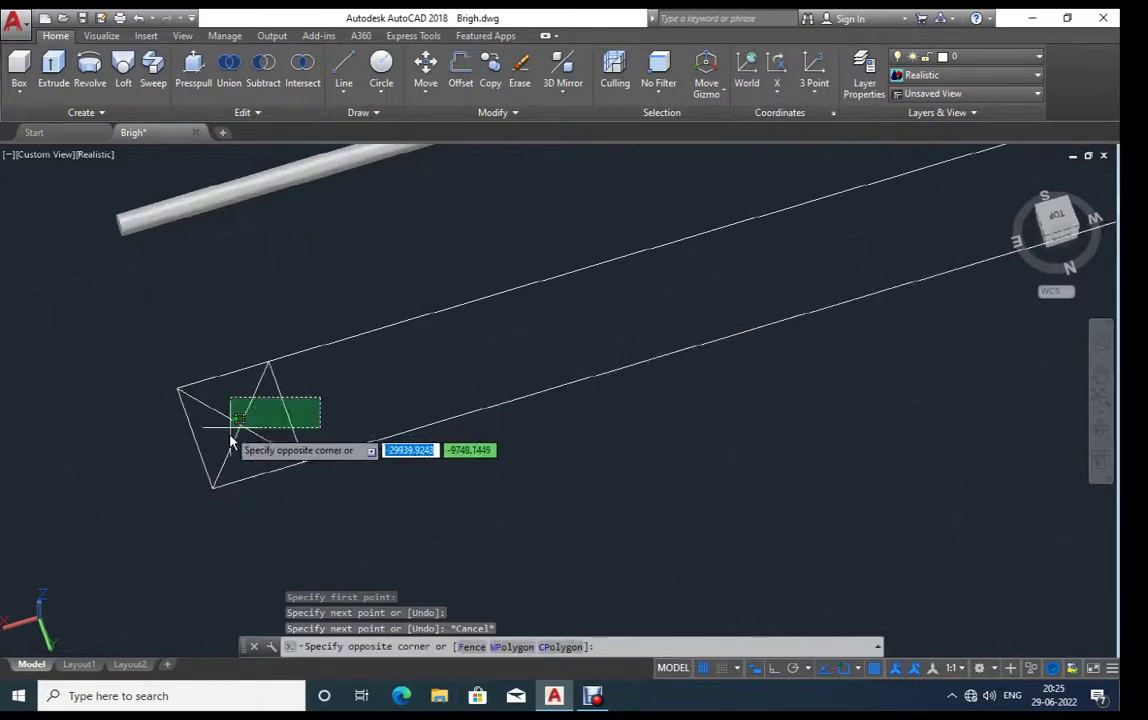
pyautogui.click(200, 445)
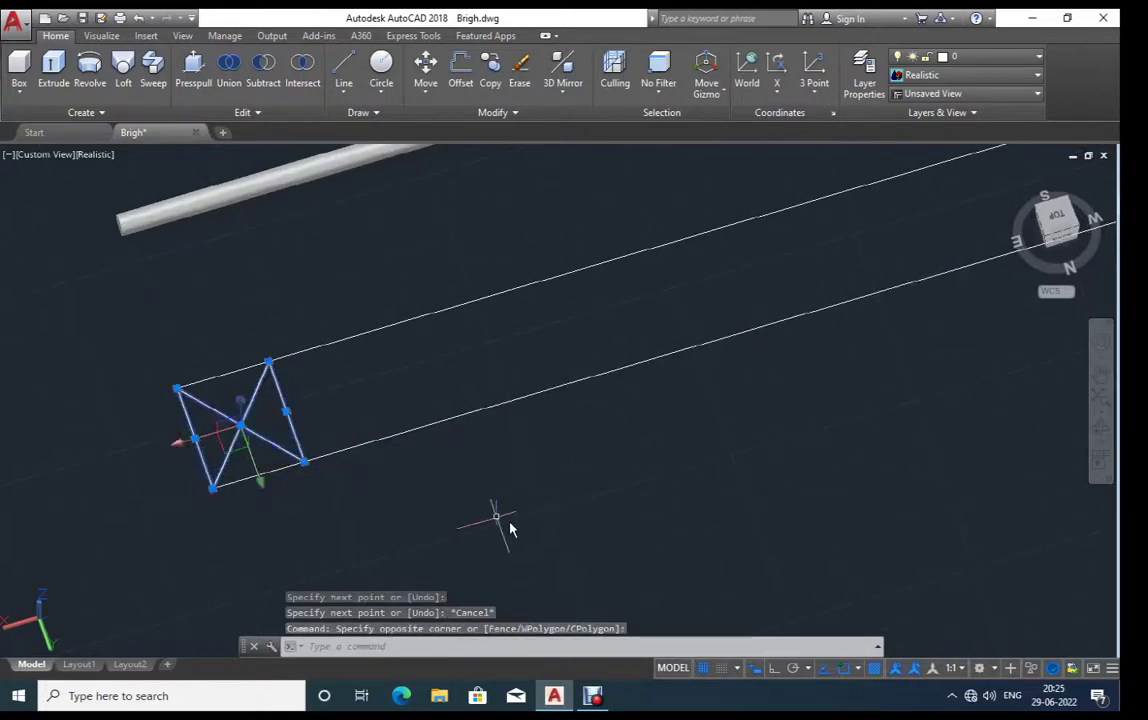
pyautogui.write('M')
pyautogui.press('Return')
pyautogui.click(475, 517)
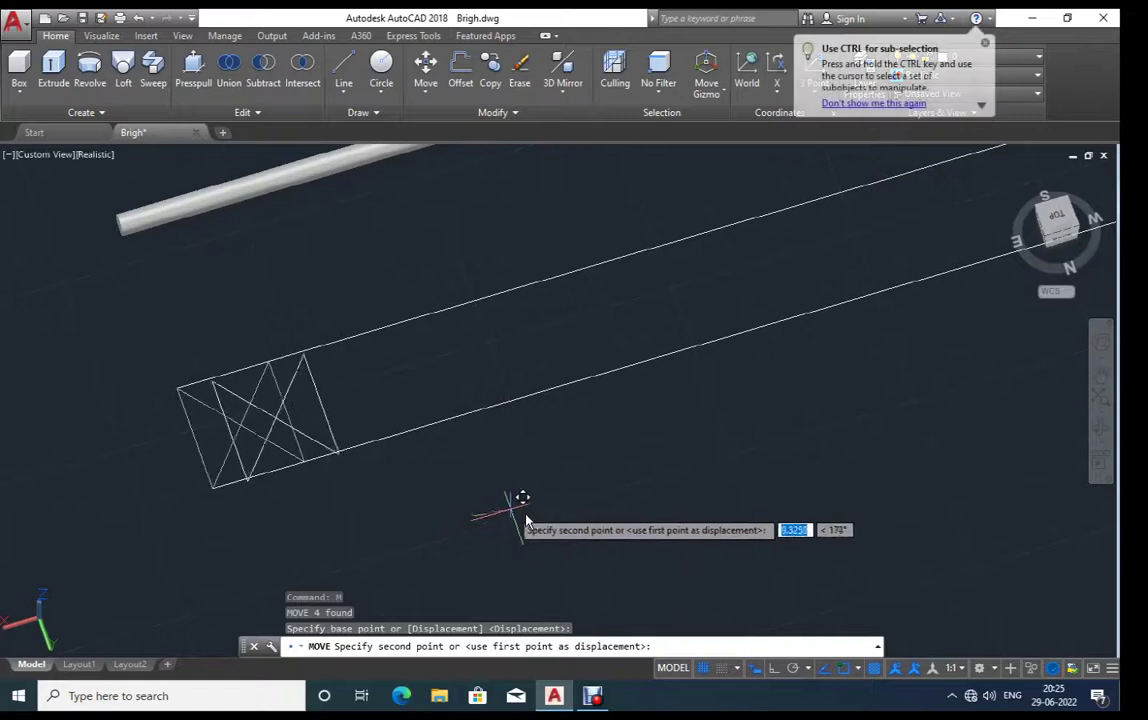
pyautogui.press('F8')
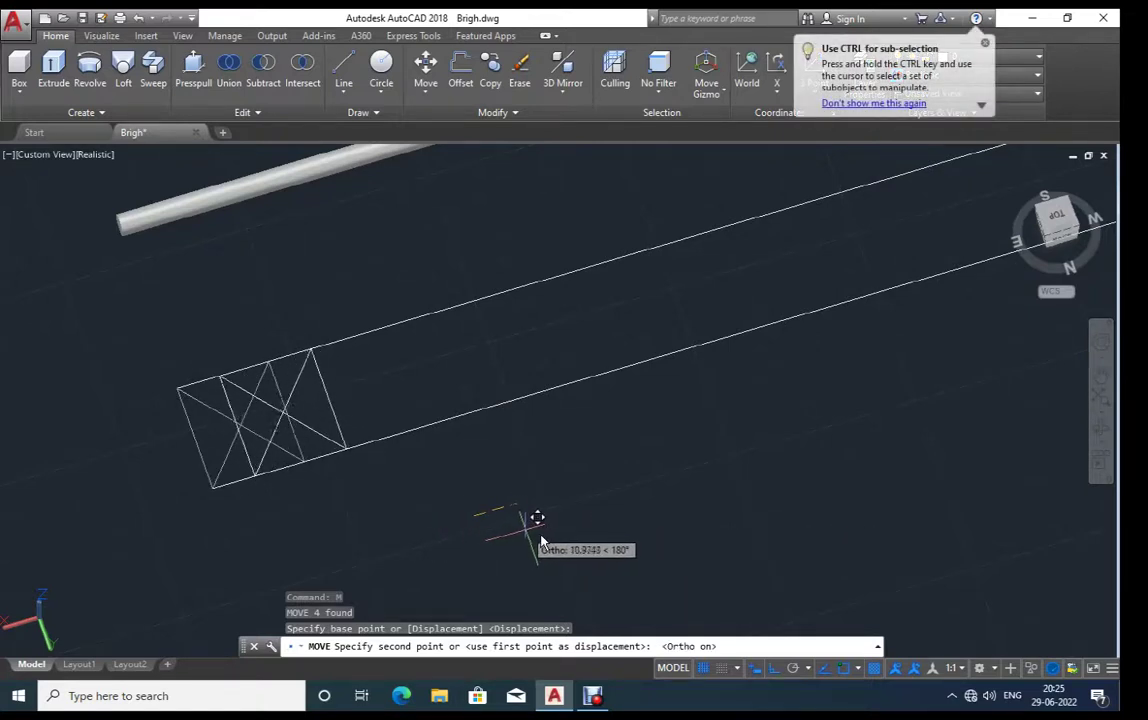
pyautogui.write('10')
pyautogui.press('Return')
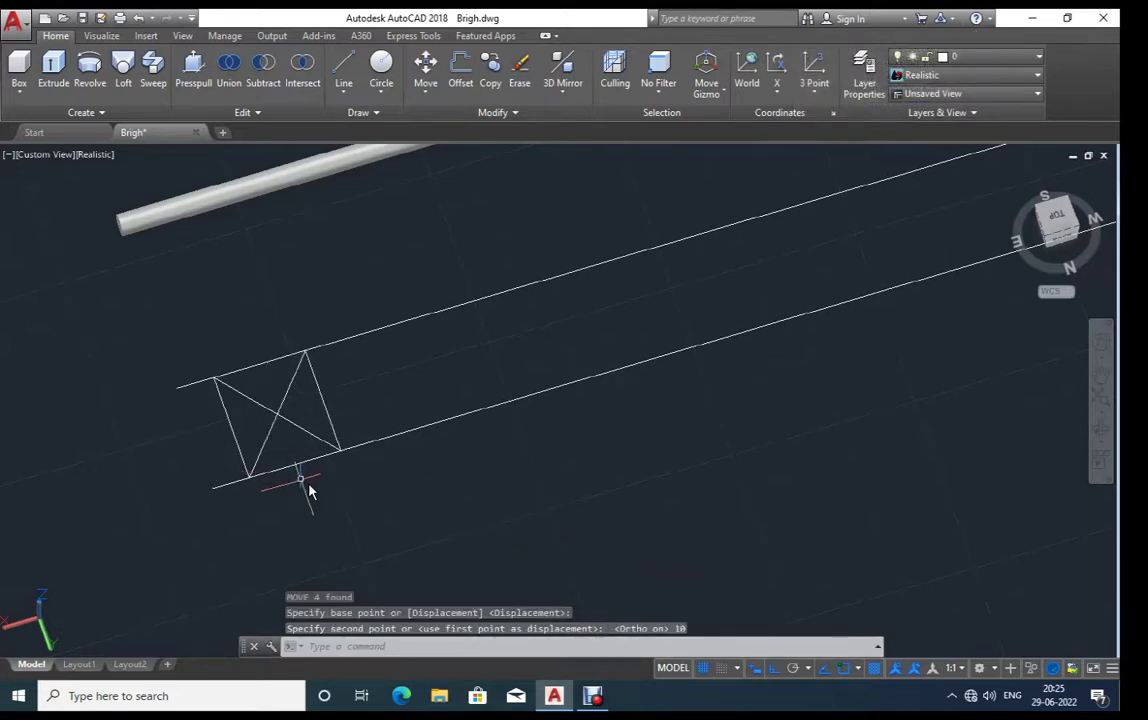
pyautogui.write('c')
pyautogui.press('Return')
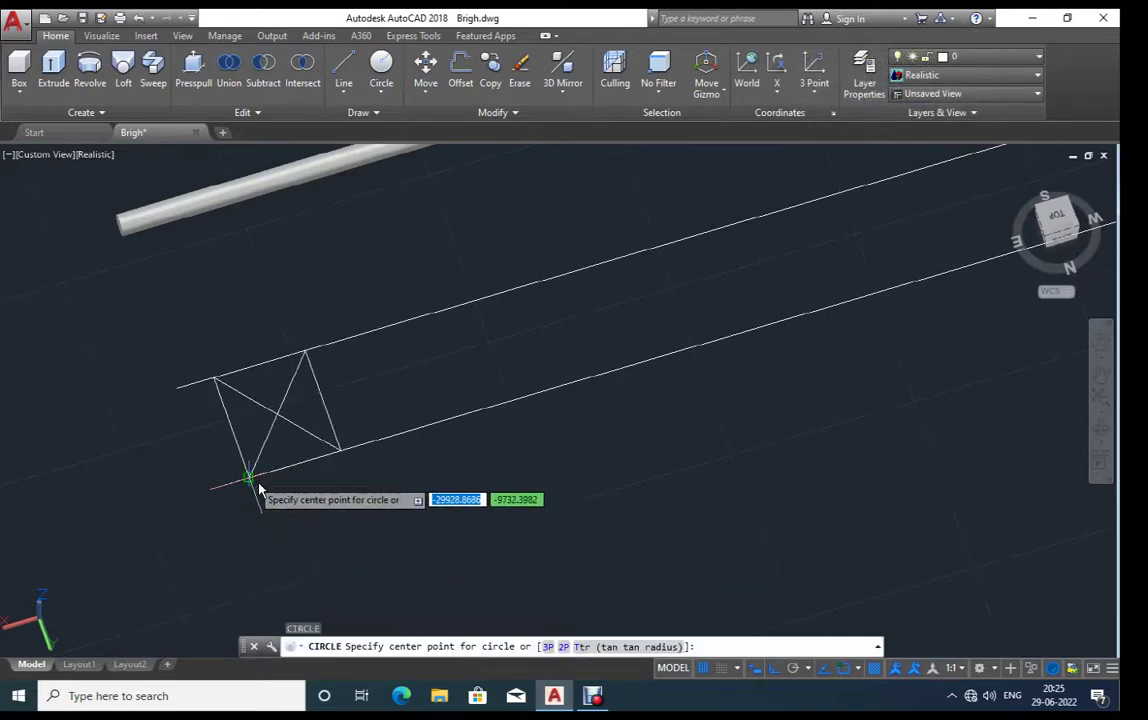
# Step: Draw a radius-1.5 circle at the brace's lower corner
pyautogui.click(250, 477)
pyautogui.write('1.5')
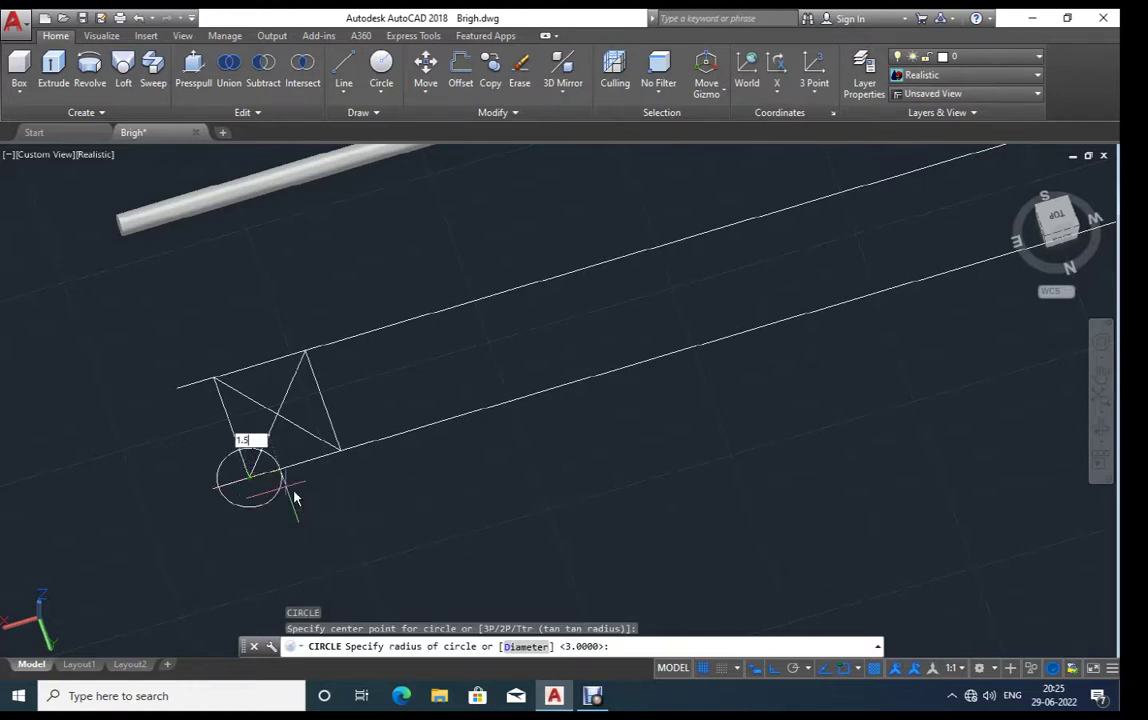
pyautogui.press('Return')
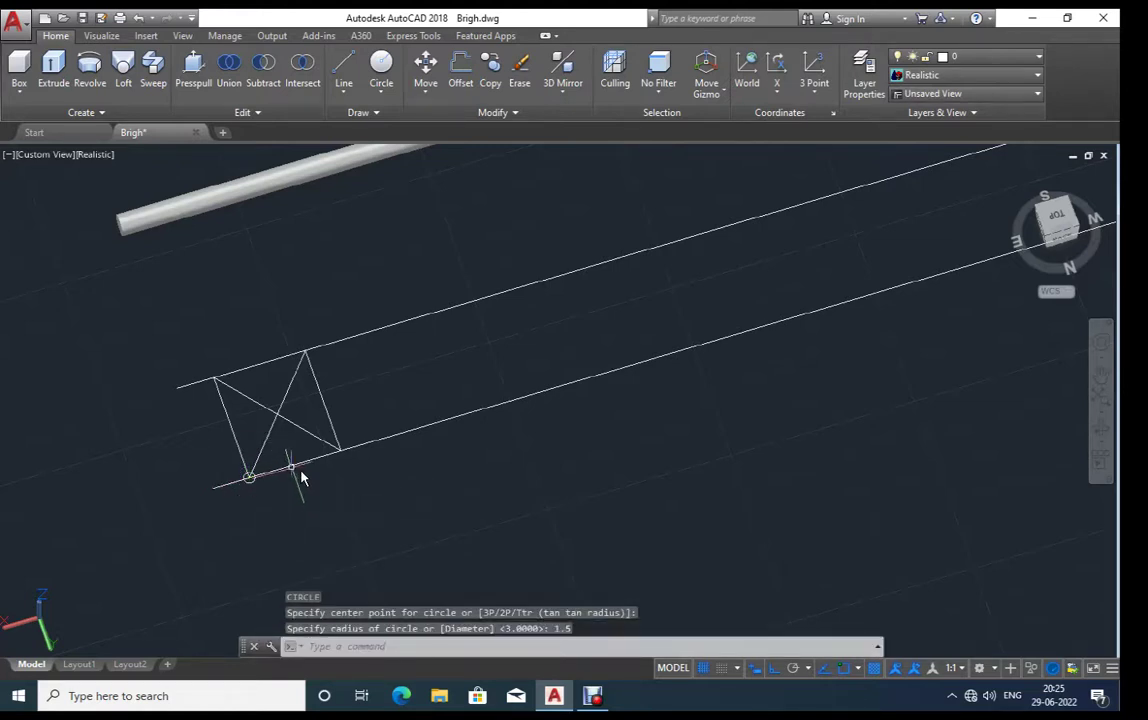
pyautogui.write('l')
pyautogui.press('Escape')
# Step: Copy the small circle to the brace's right, top and upper-left corners
pyautogui.click(248, 477)
pyautogui.write('co')
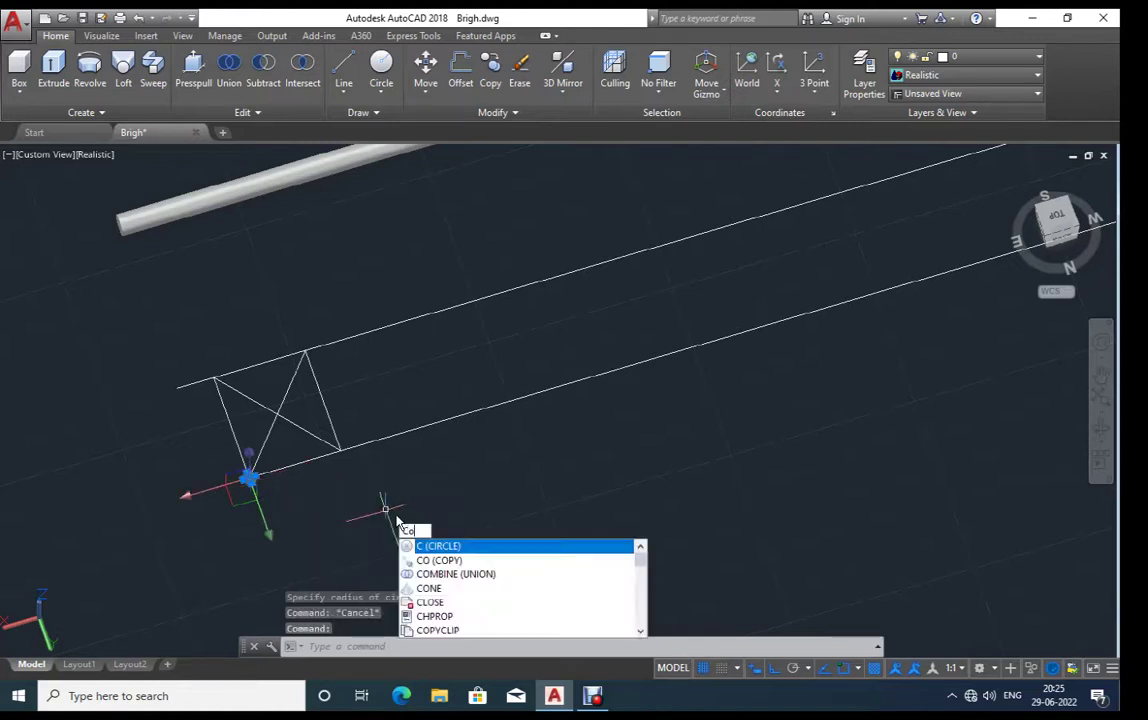
pyautogui.press('Return')
pyautogui.scroll(2, 248, 477)
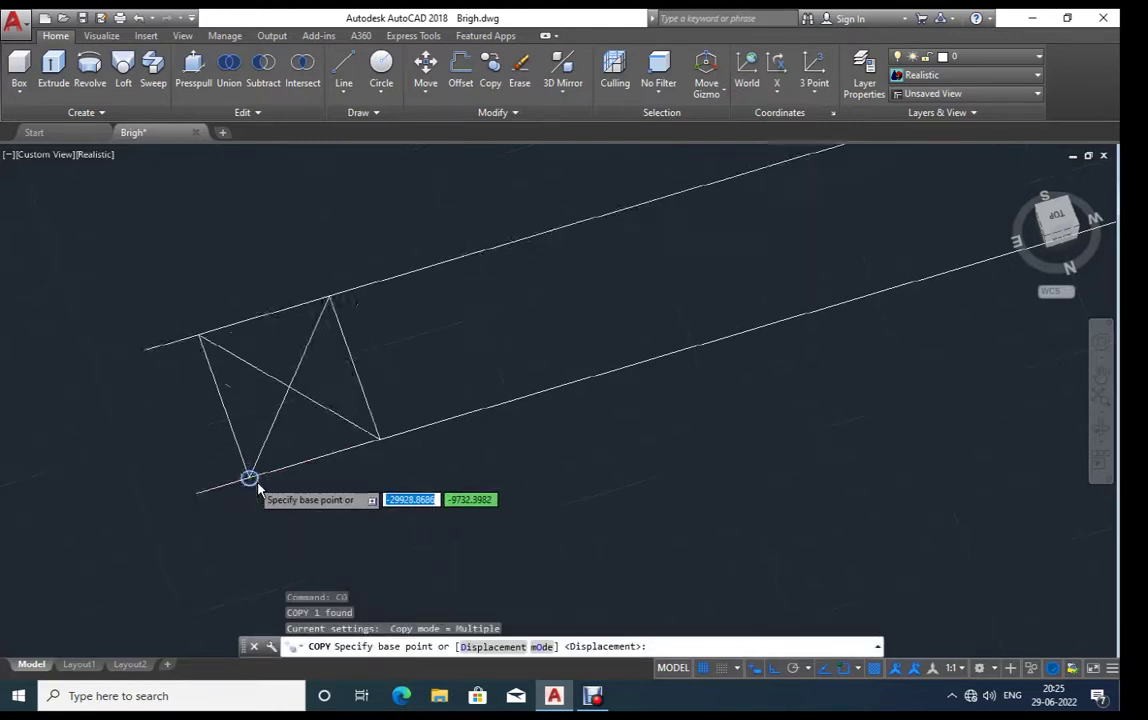
pyautogui.scroll(2, 248, 477)
pyautogui.click(248, 477)
pyautogui.click(435, 421)
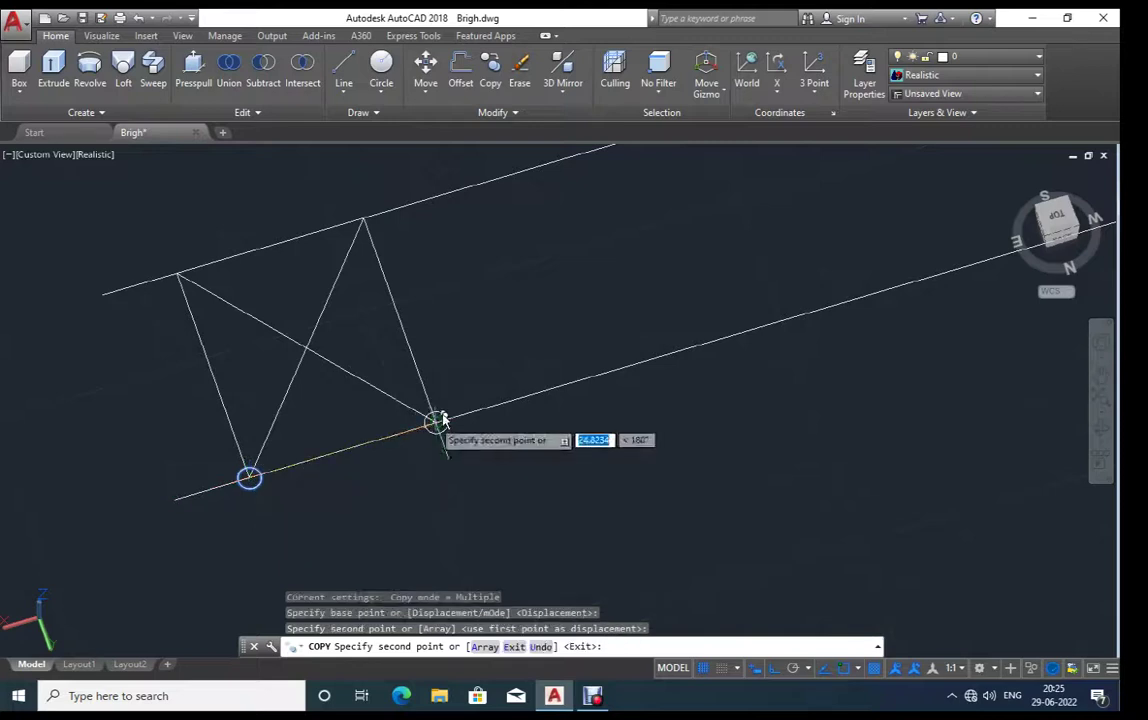
pyautogui.click(365, 218)
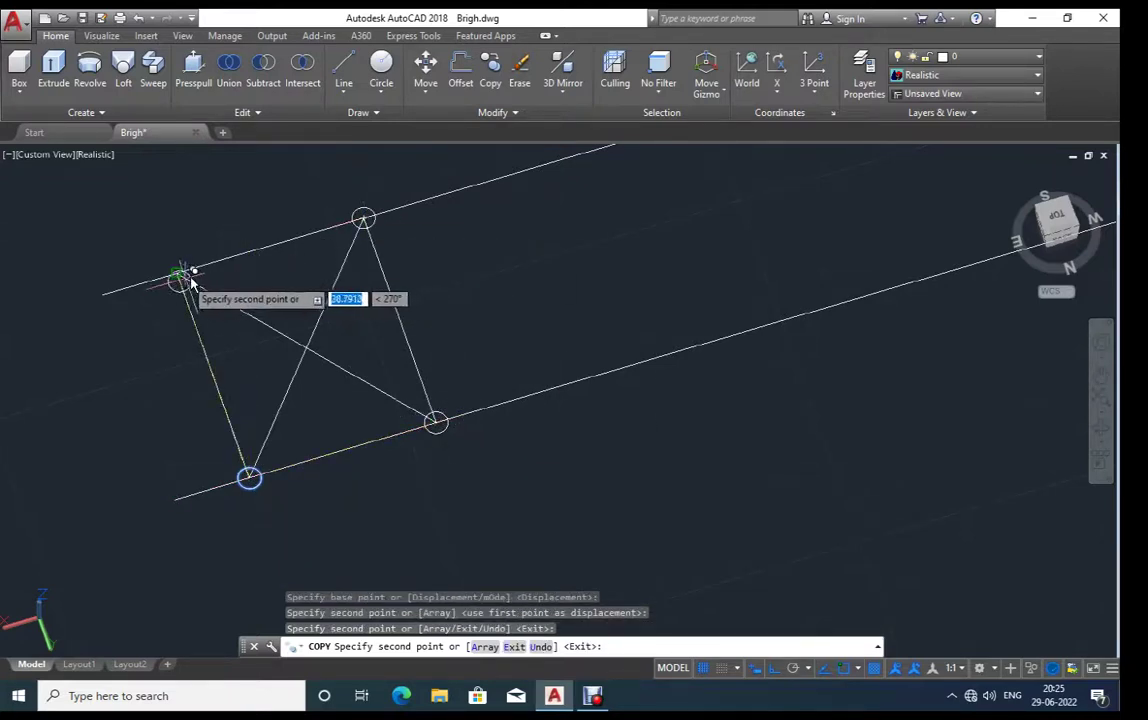
pyautogui.click(180, 273)
pyautogui.press('Escape')
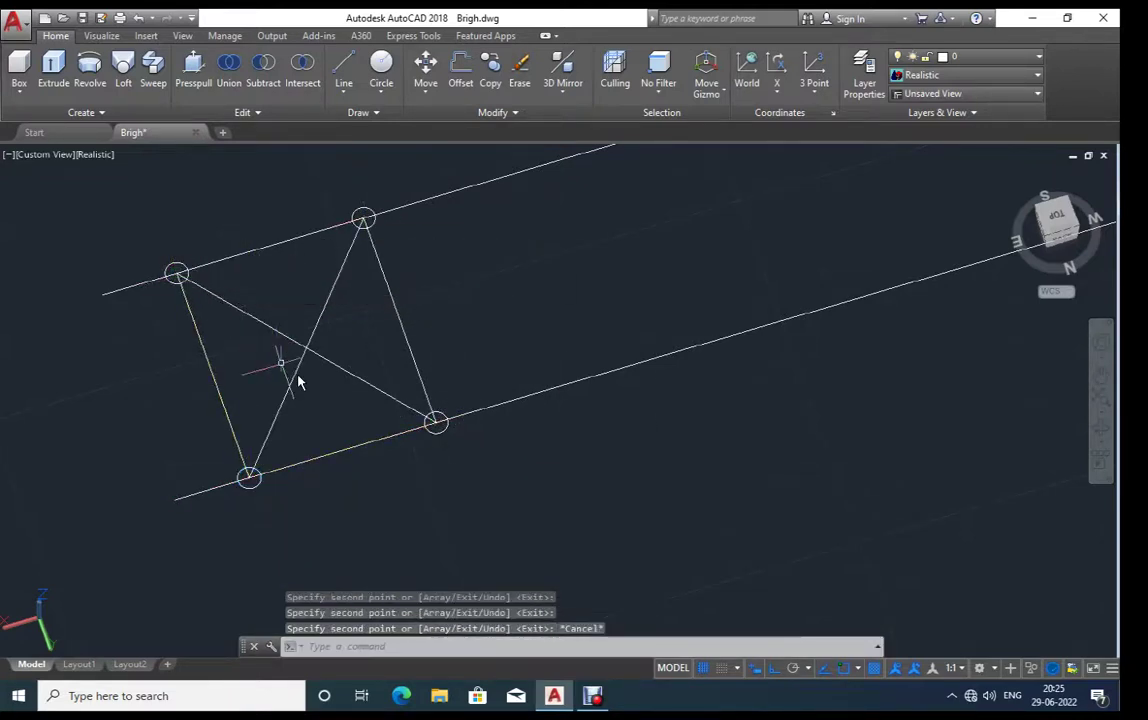
pyautogui.scroll(-3, 336, 417)
pyautogui.scroll(1, 336, 418)
pyautogui.write('SWE')
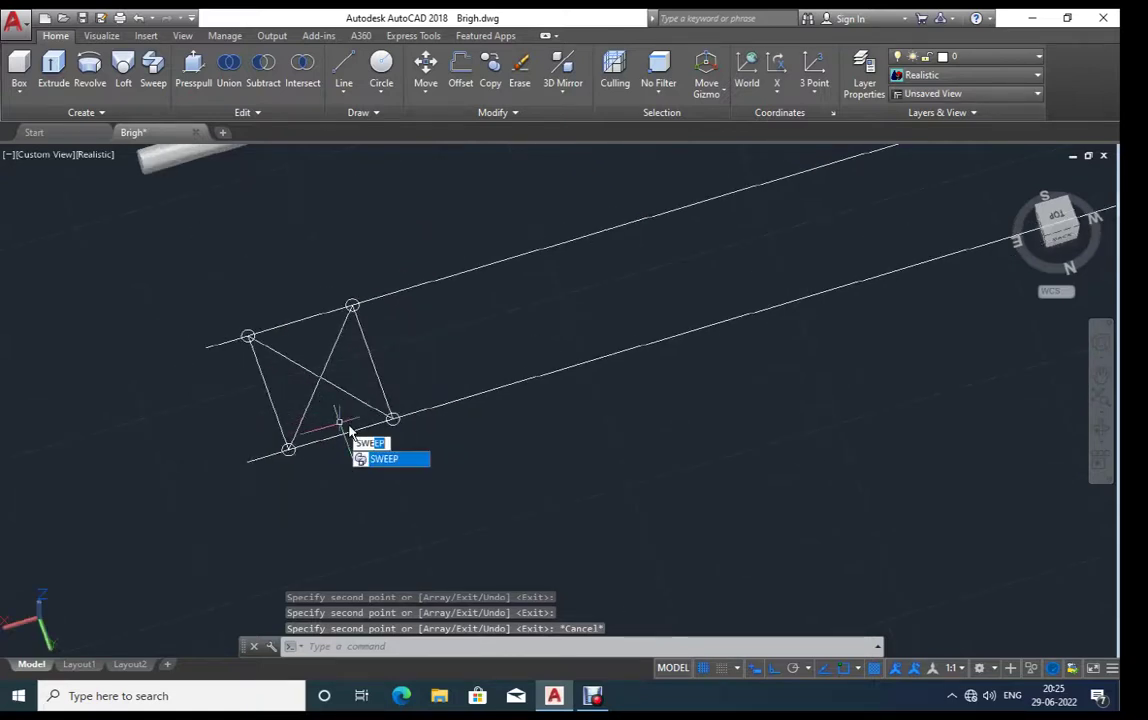
# Step: Sweep the corner circles along the left and right edges of the X-brace outline
pyautogui.press('Return')
pyautogui.click(288, 450)
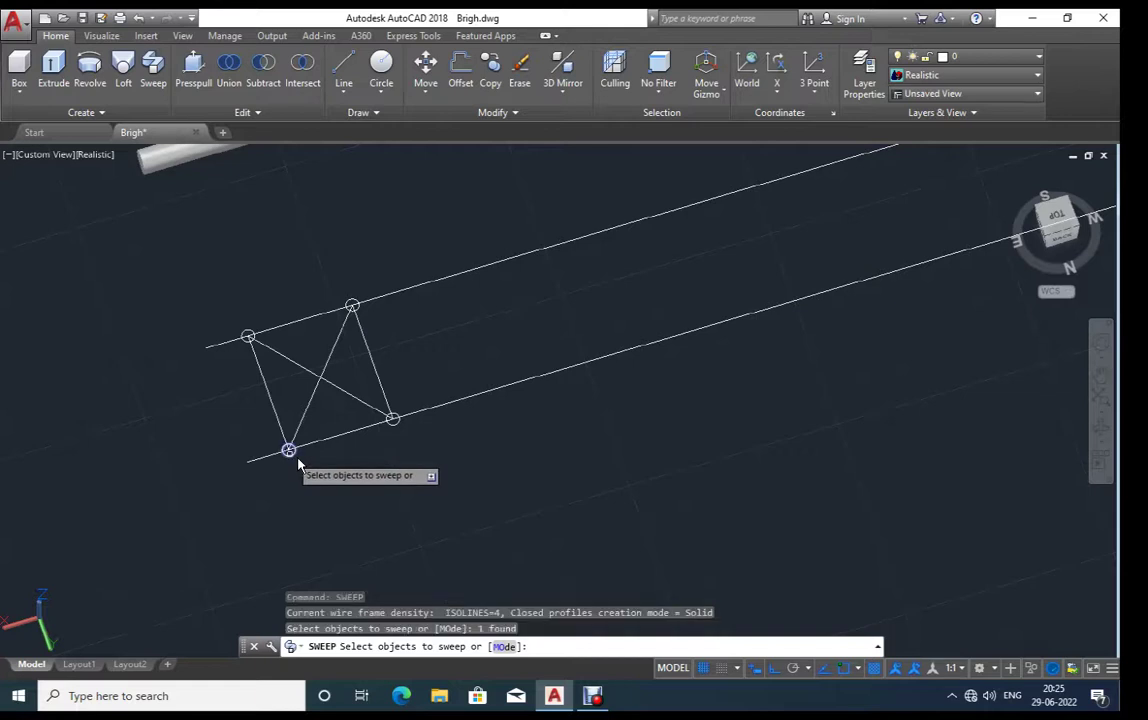
pyautogui.press('Return')
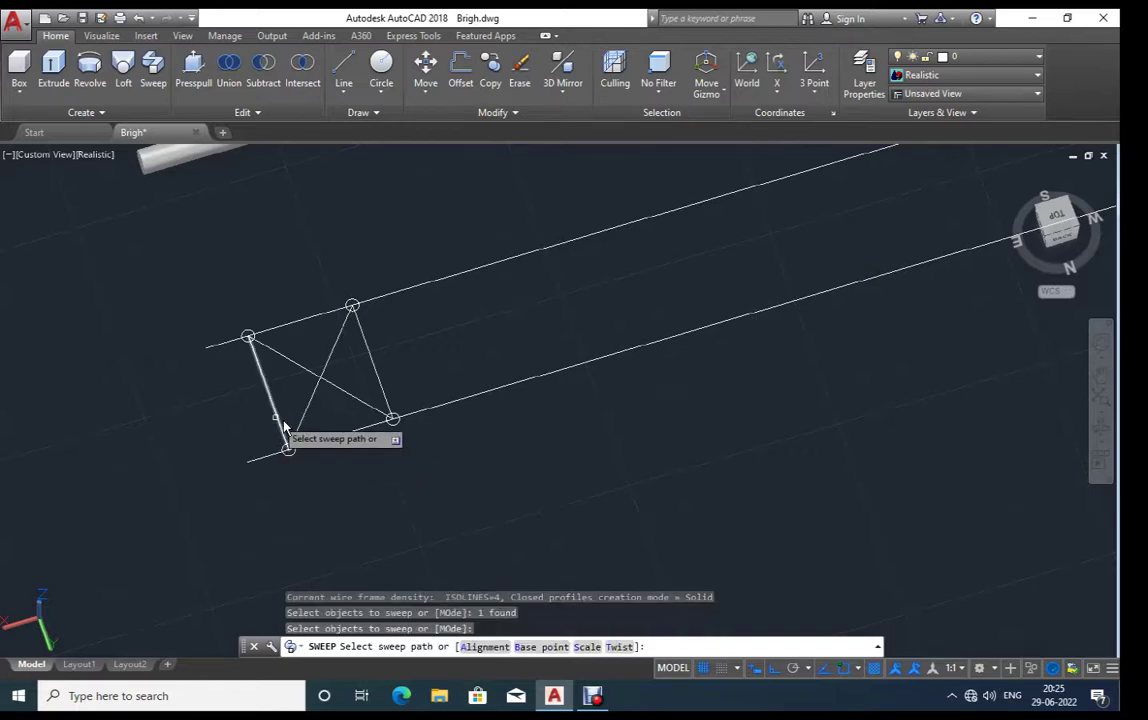
pyautogui.click(285, 430)
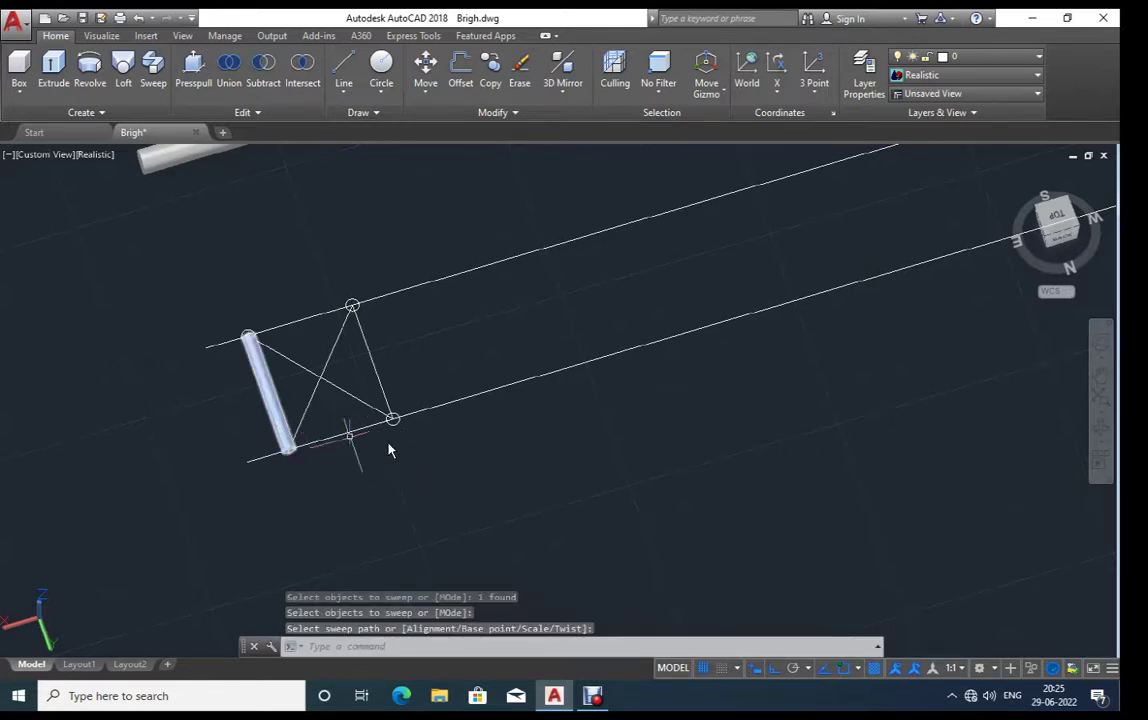
pyautogui.write('s')
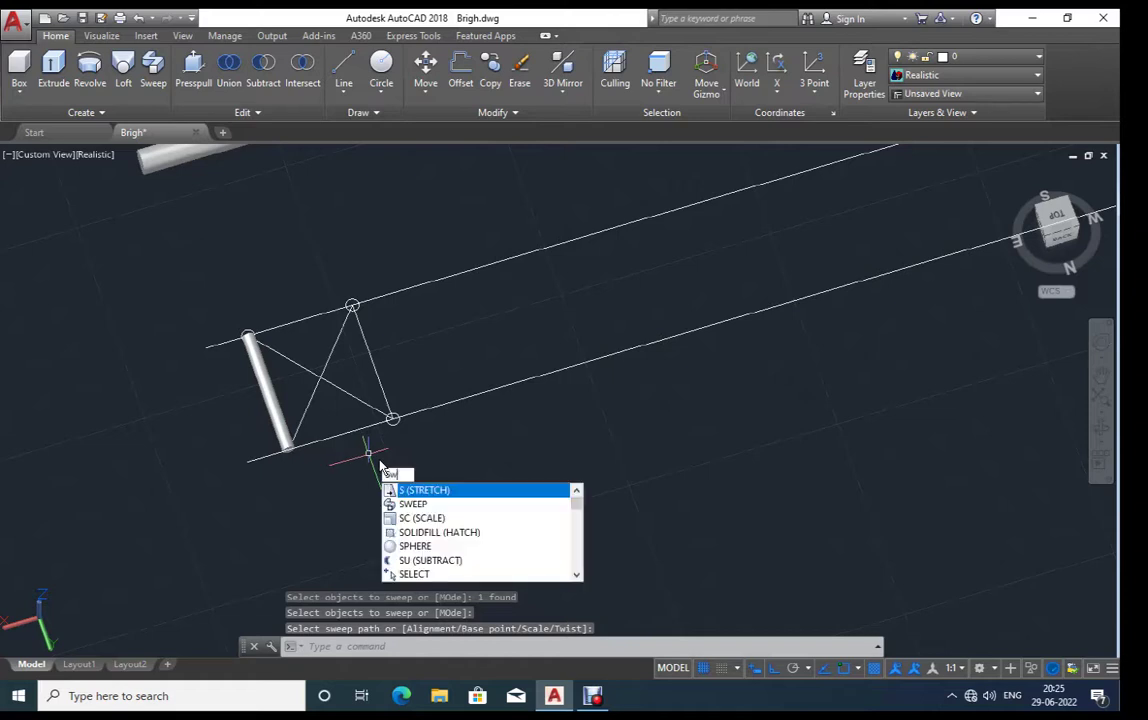
pyautogui.write('w')
pyautogui.press('Return')
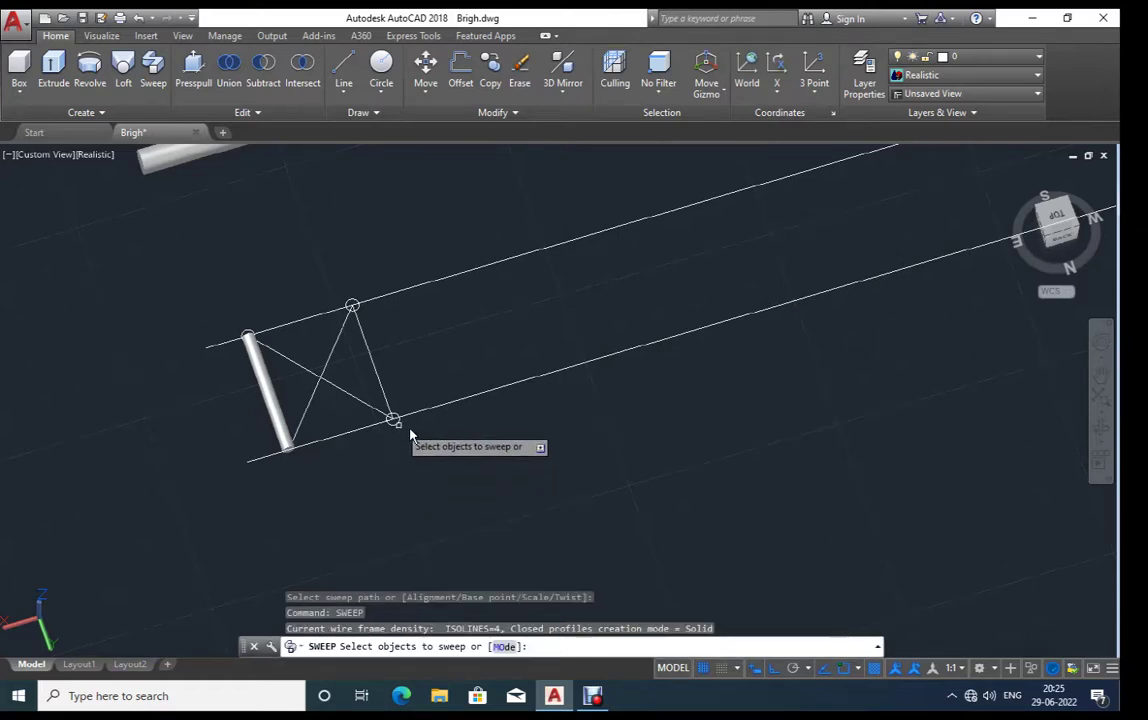
pyautogui.click(394, 420)
pyautogui.press('Return')
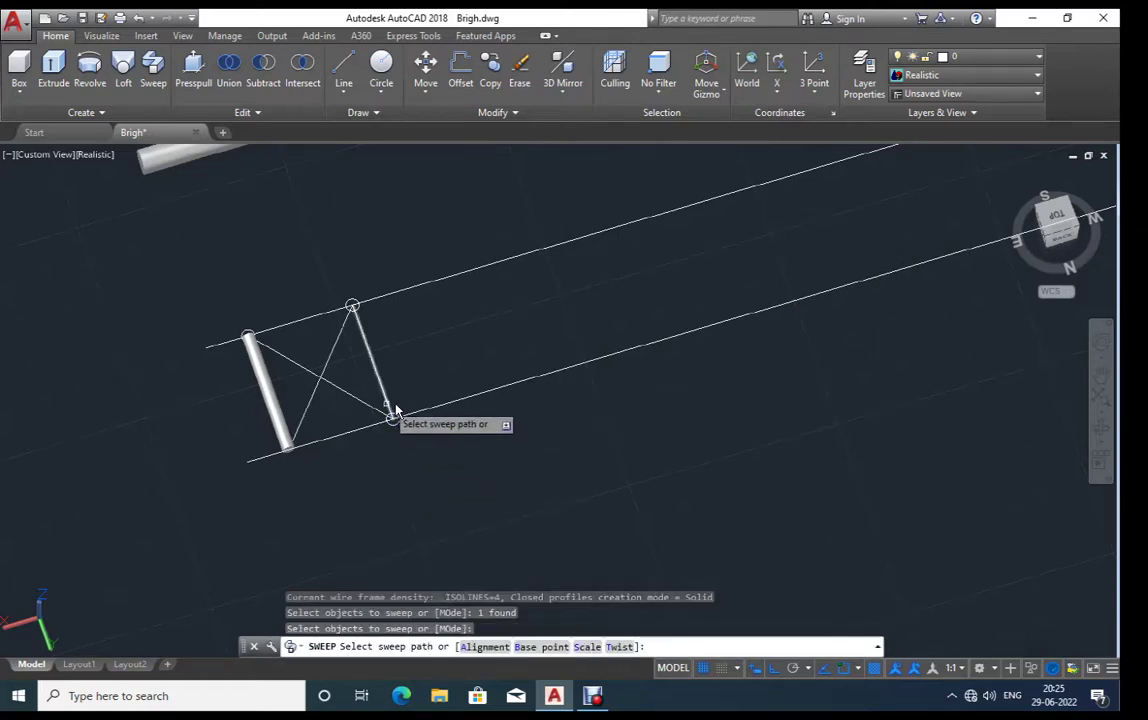
pyautogui.click(389, 410)
pyautogui.scroll(2, 320, 395)
pyautogui.scroll(1, 320, 395)
pyautogui.press('Return')
pyautogui.moveTo(358, 425); pyautogui.dragTo(383, 433, button='middle')
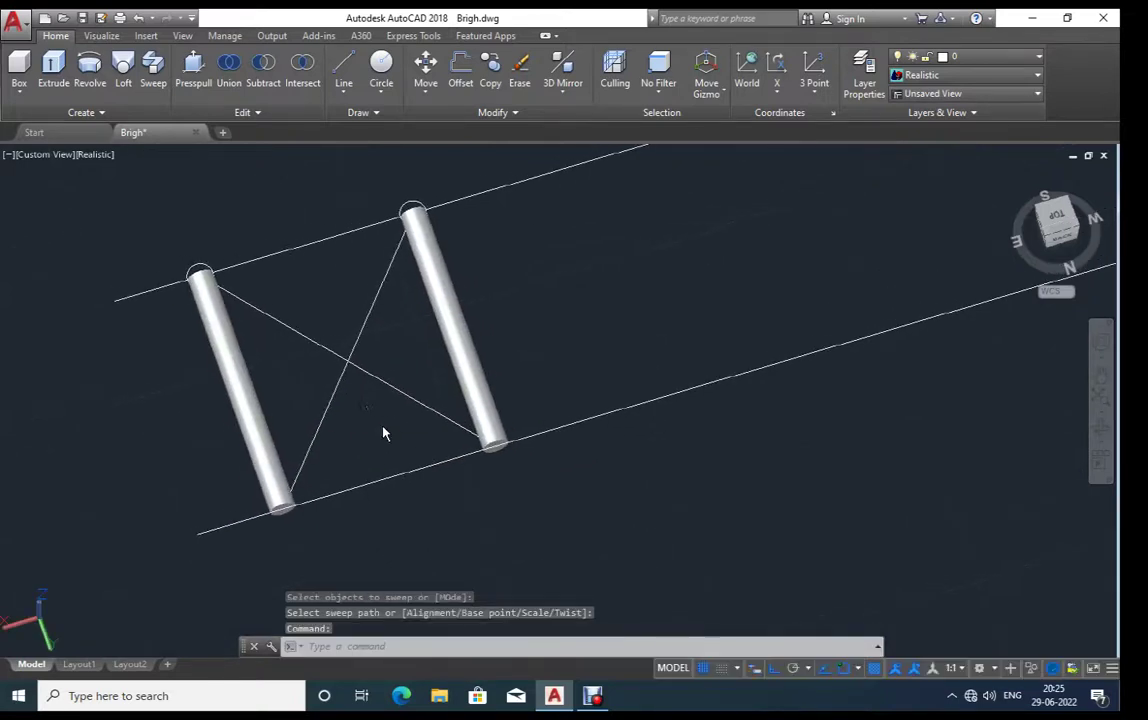
# Step: Sweep the circles atop the tubes along both diagonals to complete the tubular X
pyautogui.write('sw')
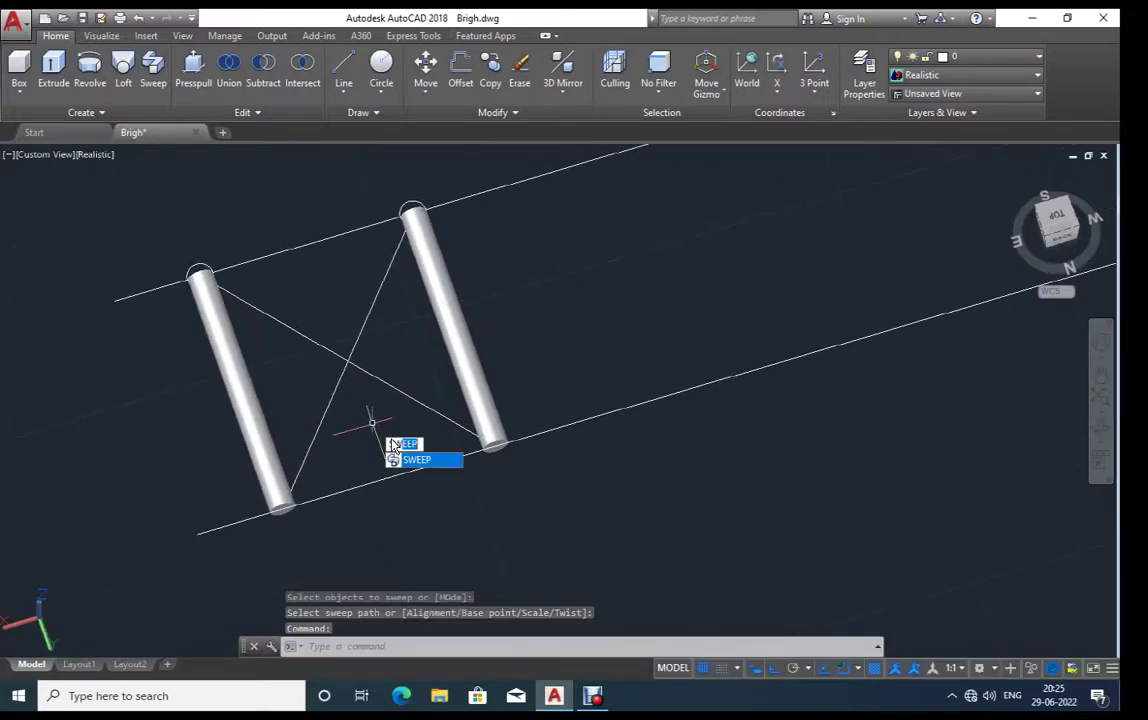
pyautogui.press('Return')
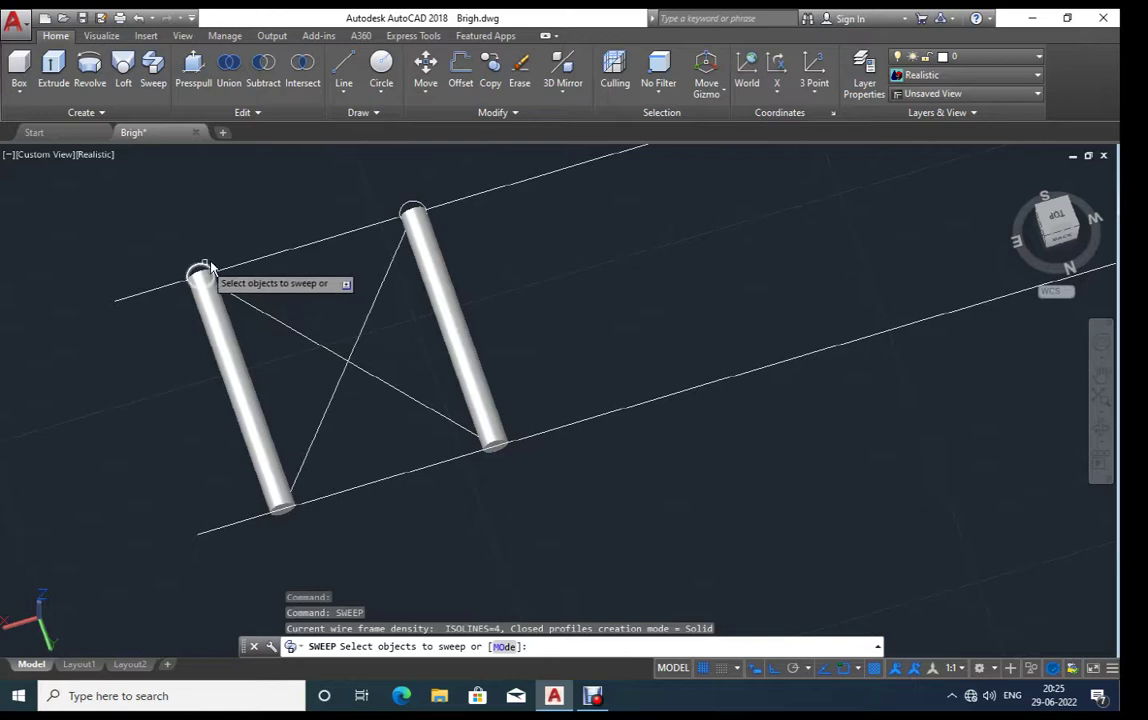
pyautogui.click(208, 267)
pyautogui.press('Return')
pyautogui.click(258, 305)
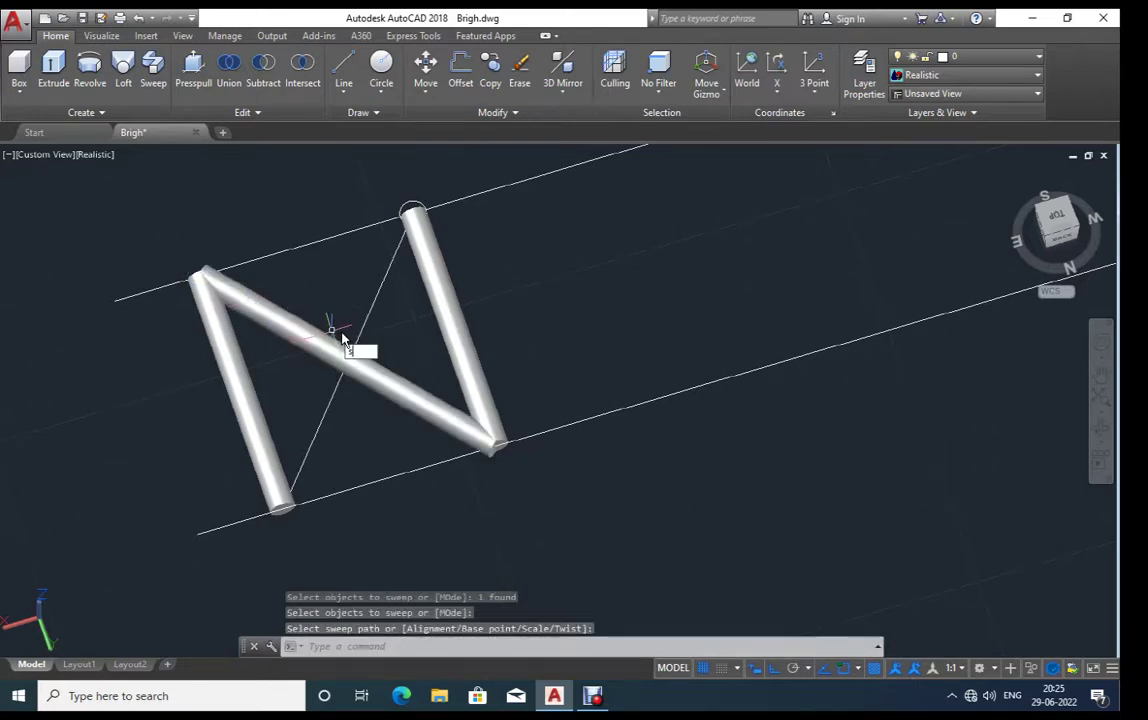
pyautogui.write('SW')
pyautogui.press('Return')
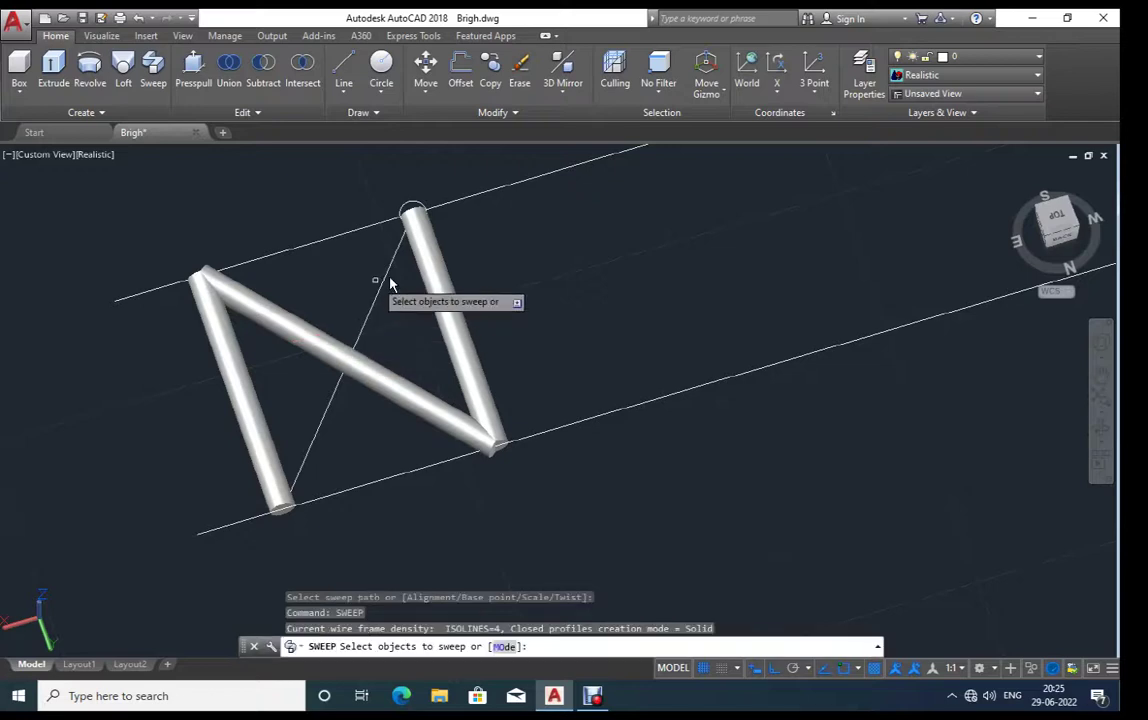
pyautogui.click(413, 212)
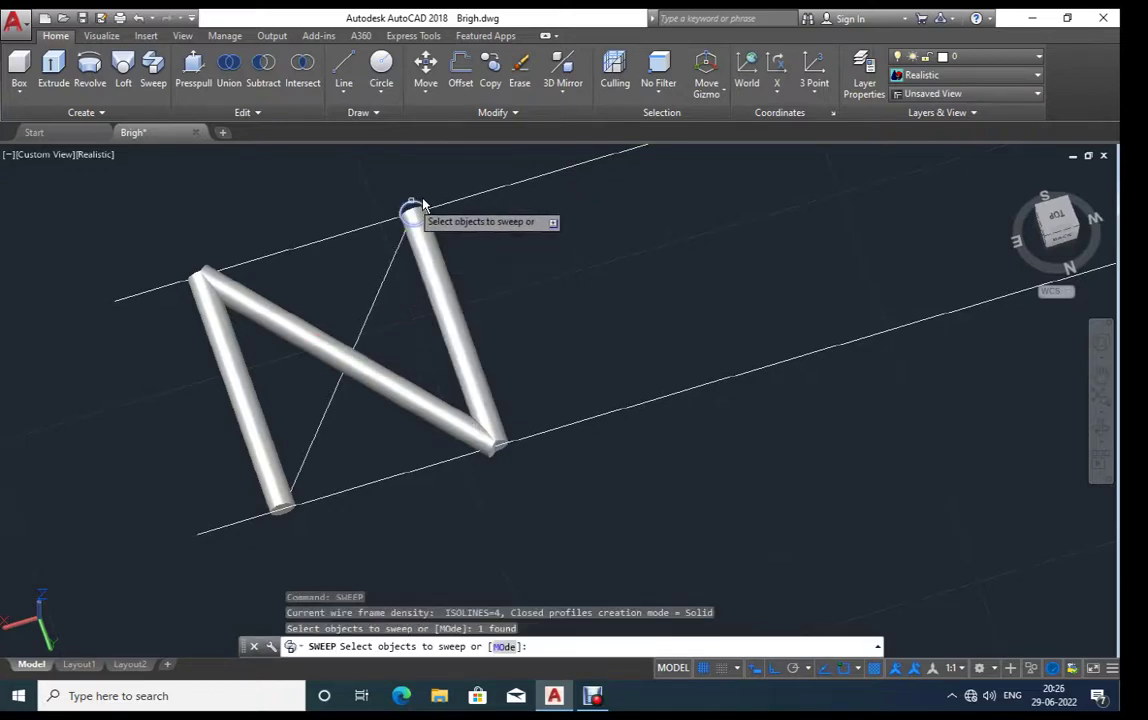
pyautogui.press('Return')
pyautogui.click(396, 256)
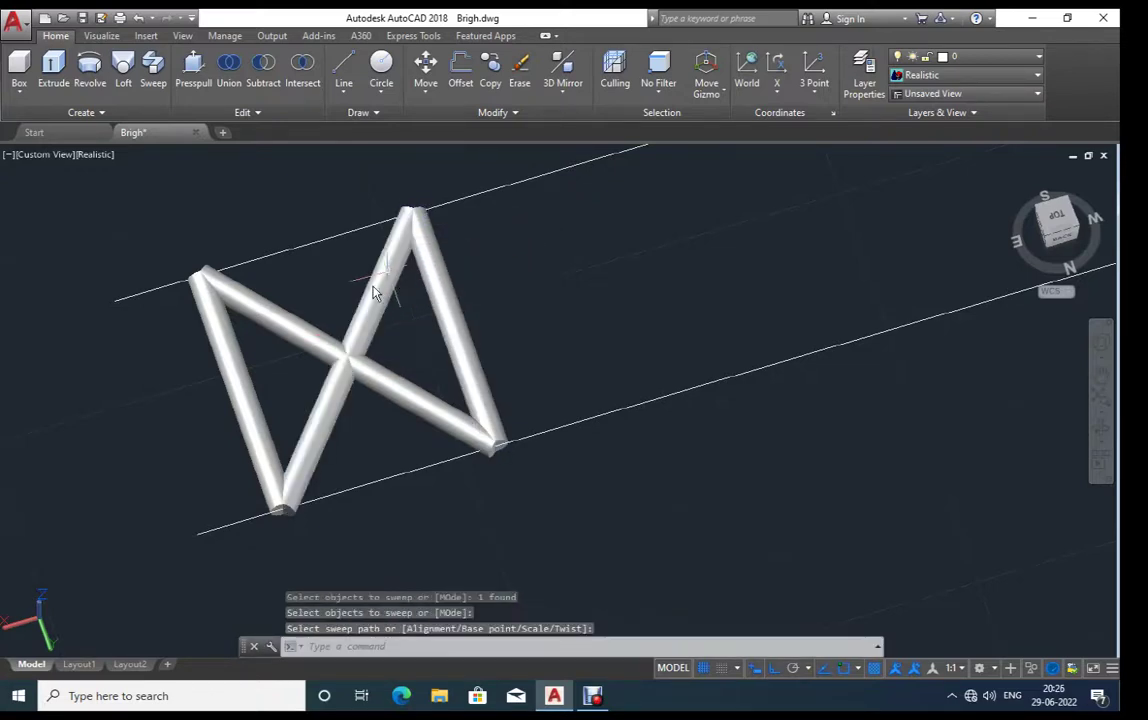
pyautogui.scroll(-4, 298, 311)
# Step: Window-select the whole tubular X-brace
pyautogui.scroll(-1, 298, 311)
pyautogui.scroll(-1, 285, 330)
pyautogui.scroll(-2, 282, 377)
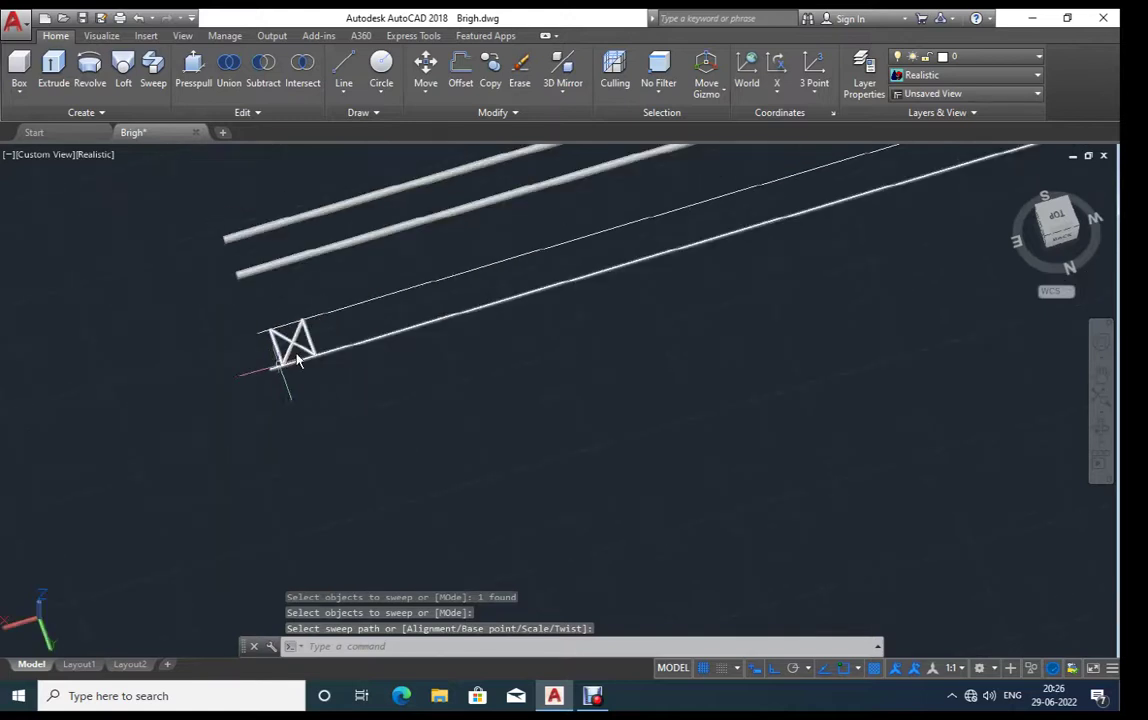
pyautogui.scroll(1, 300, 343)
pyautogui.click(310, 316)
pyautogui.click(268, 345)
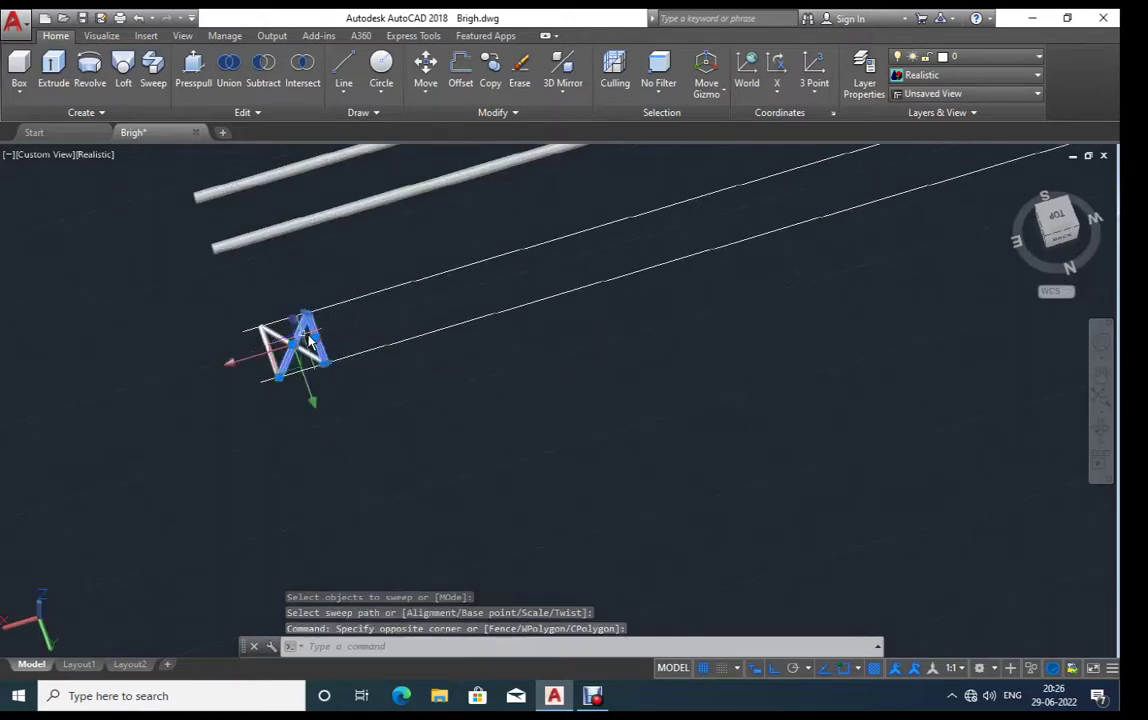
pyautogui.scroll(3, 297, 347)
pyautogui.scroll(1, 297, 347)
pyautogui.click(322, 318)
pyautogui.click(230, 370)
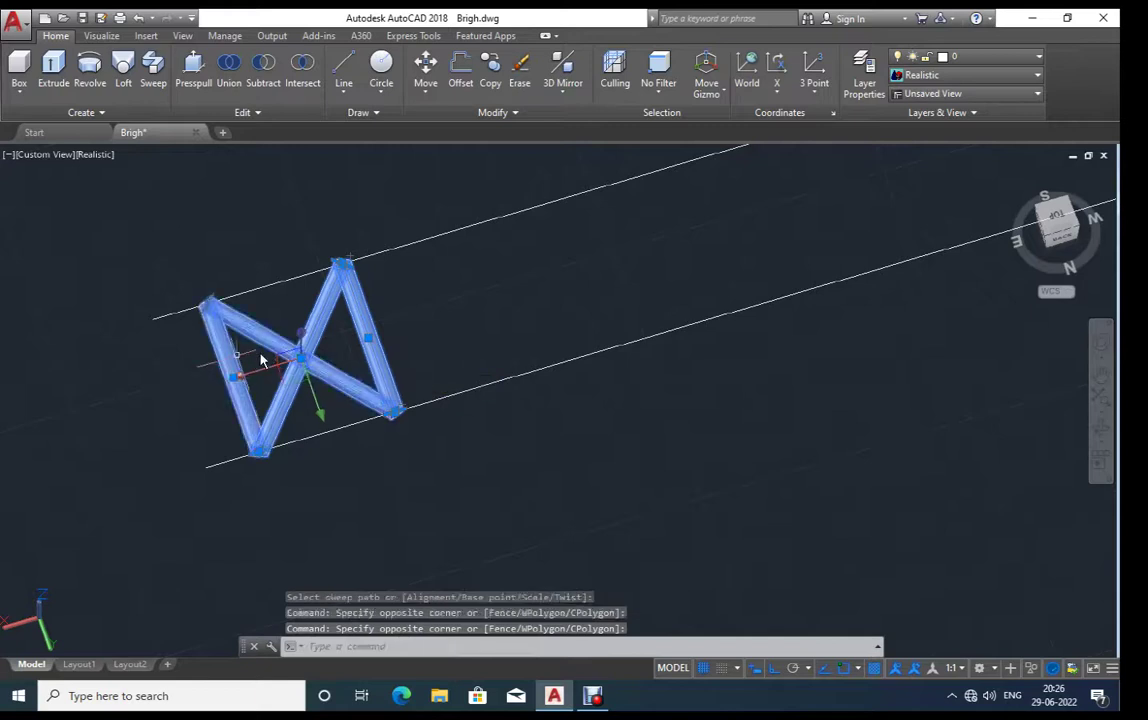
pyautogui.scroll(-4, 328, 380)
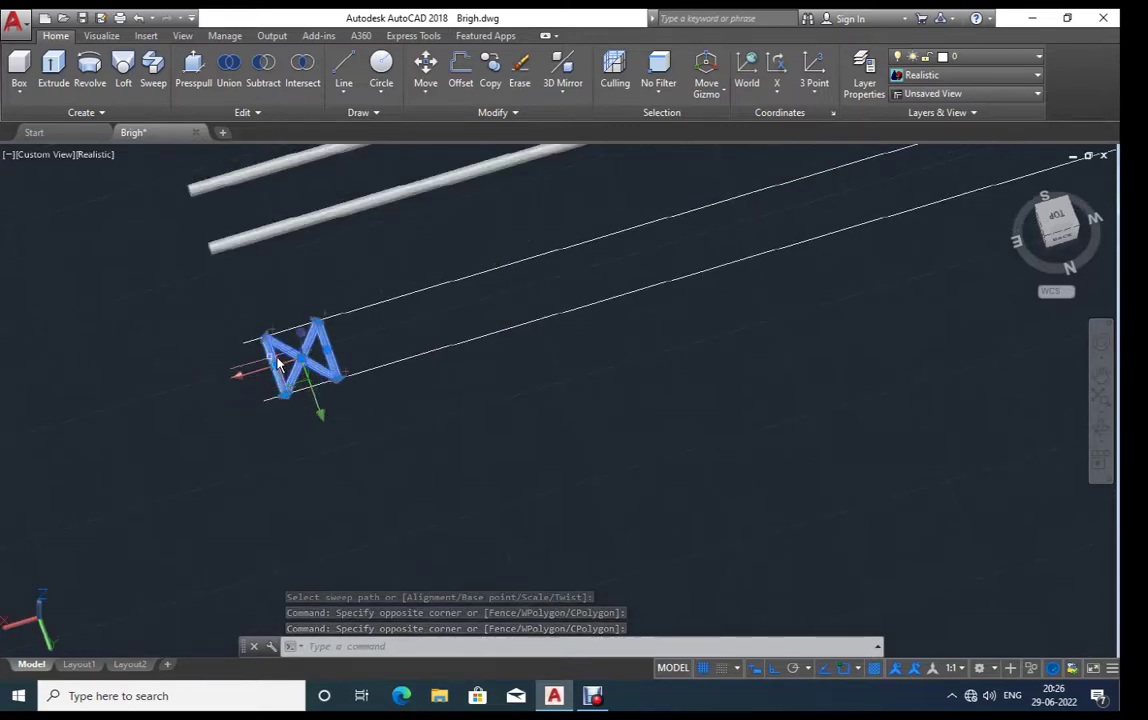
pyautogui.scroll(1, 300, 390)
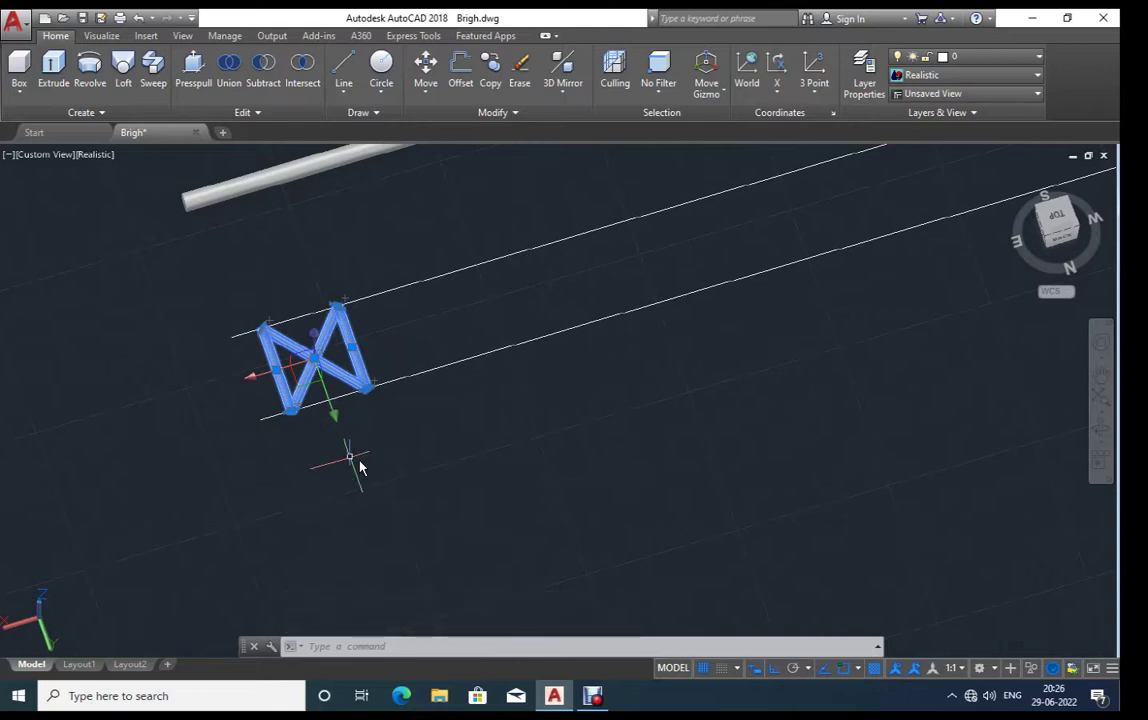
# Step: Move the X-brace from its corner onto the left ends of the tube rails
pyautogui.write('M')
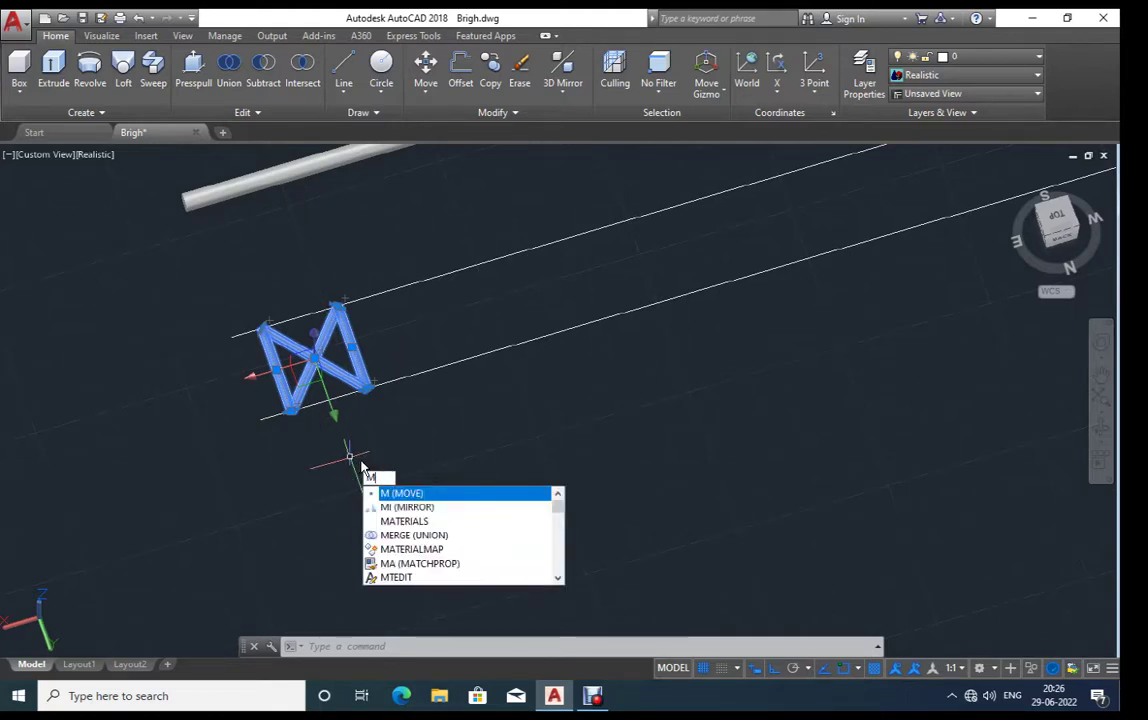
pyautogui.press('Return')
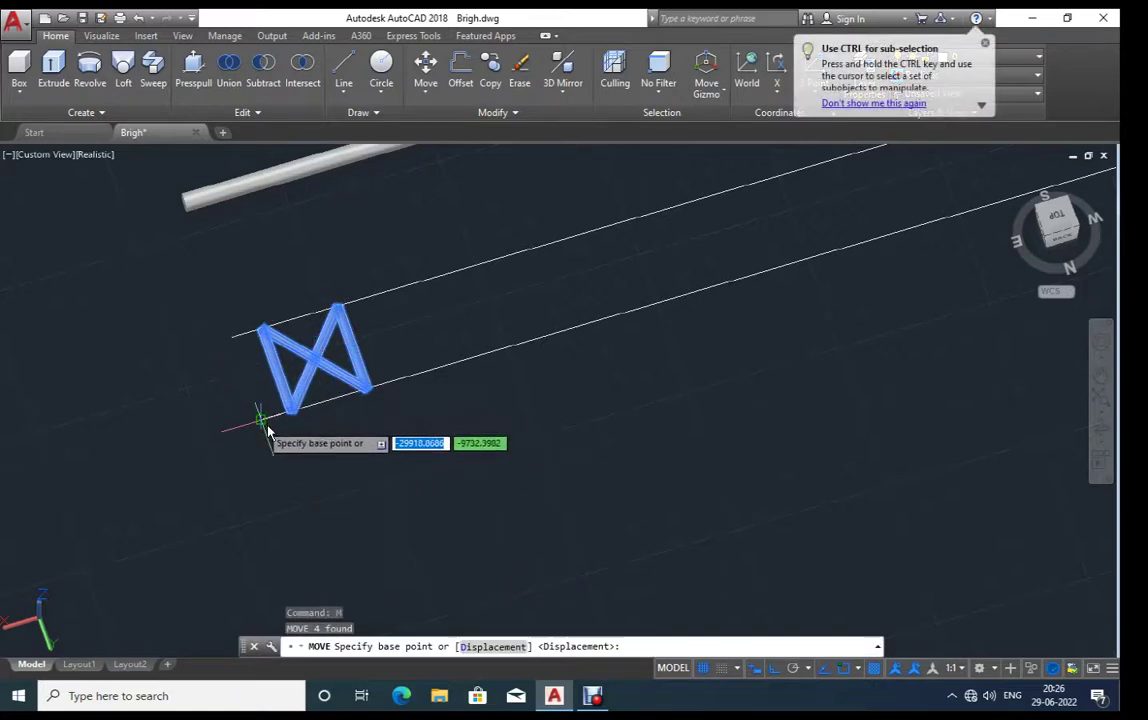
pyautogui.click(259, 420)
pyautogui.click(196, 245)
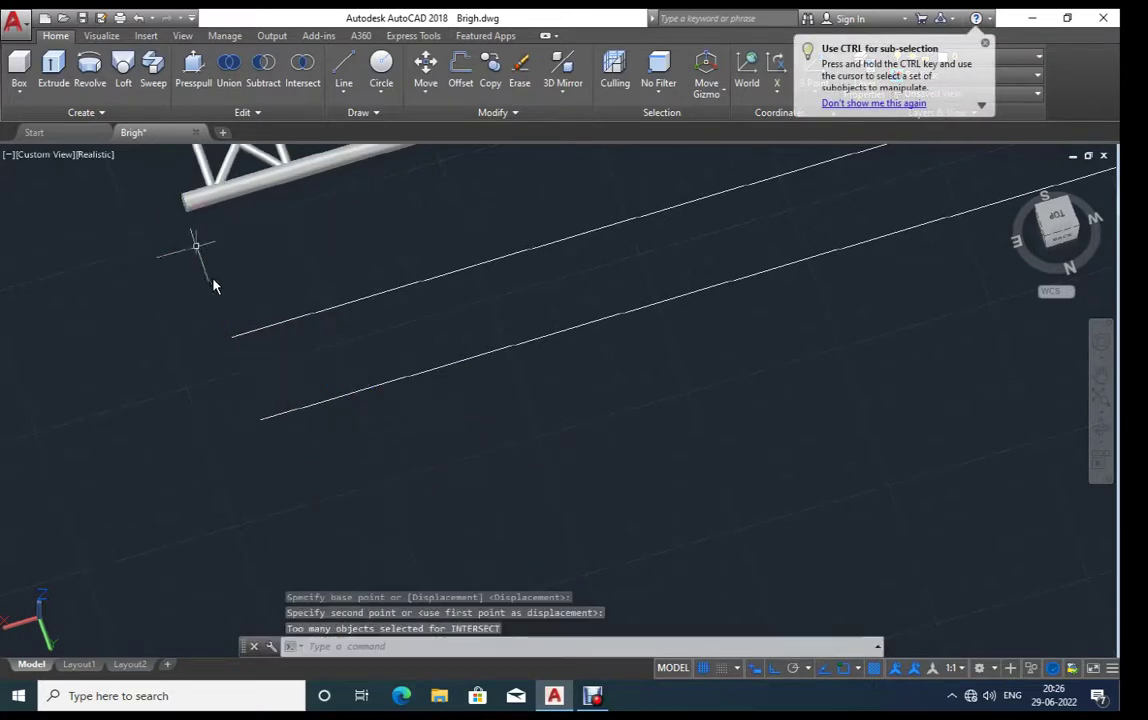
# Step: Reselect the placed brace and begin copying it from a base point
pyautogui.moveTo(213, 286); pyautogui.dragTo(299, 478, button='middle')
pyautogui.moveTo(305, 278); pyautogui.dragTo(179, 456, button='middle')
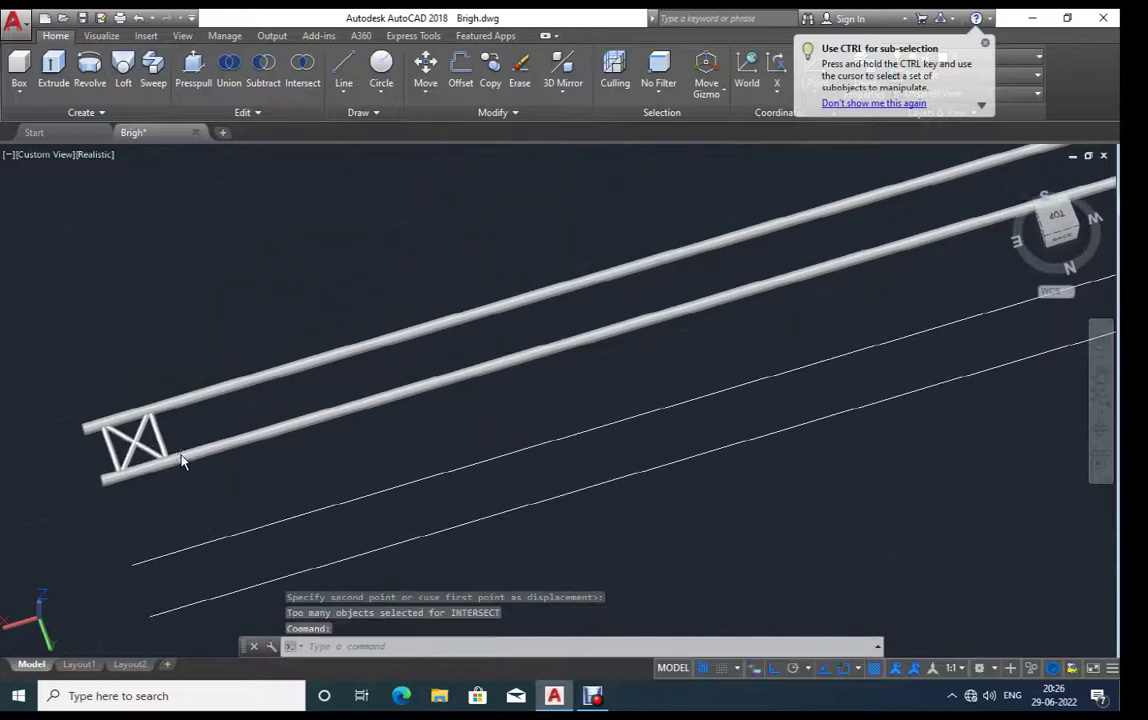
pyautogui.scroll(3, 179, 456)
pyautogui.click(222, 418)
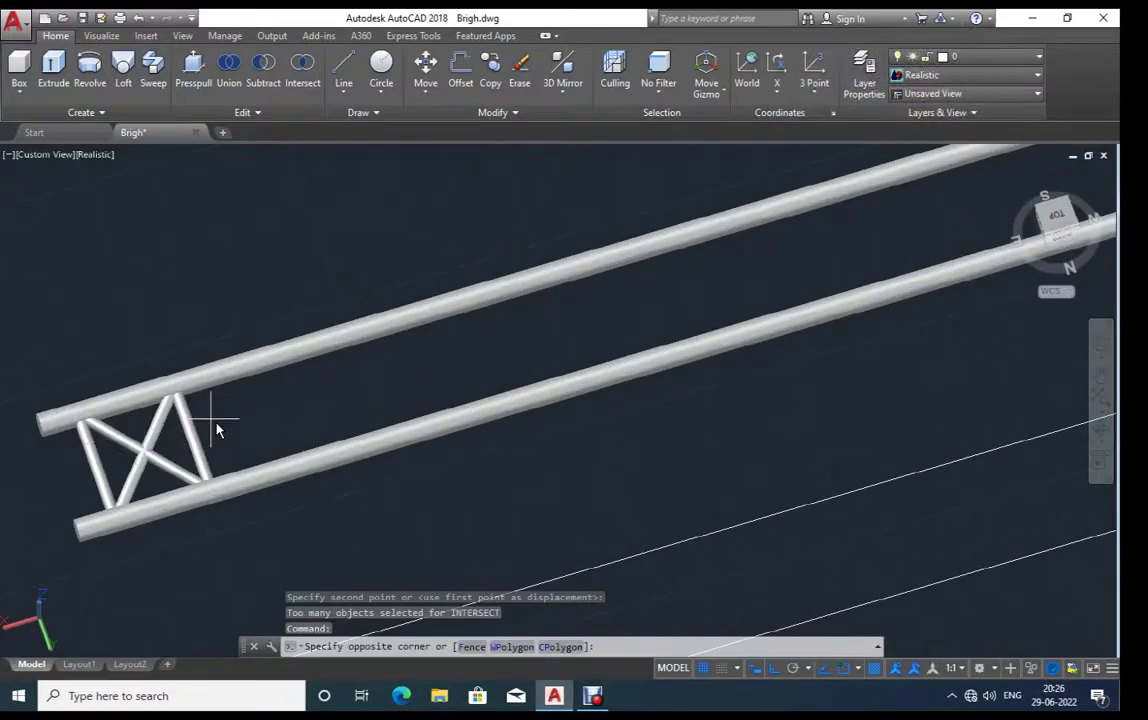
pyautogui.click(118, 450)
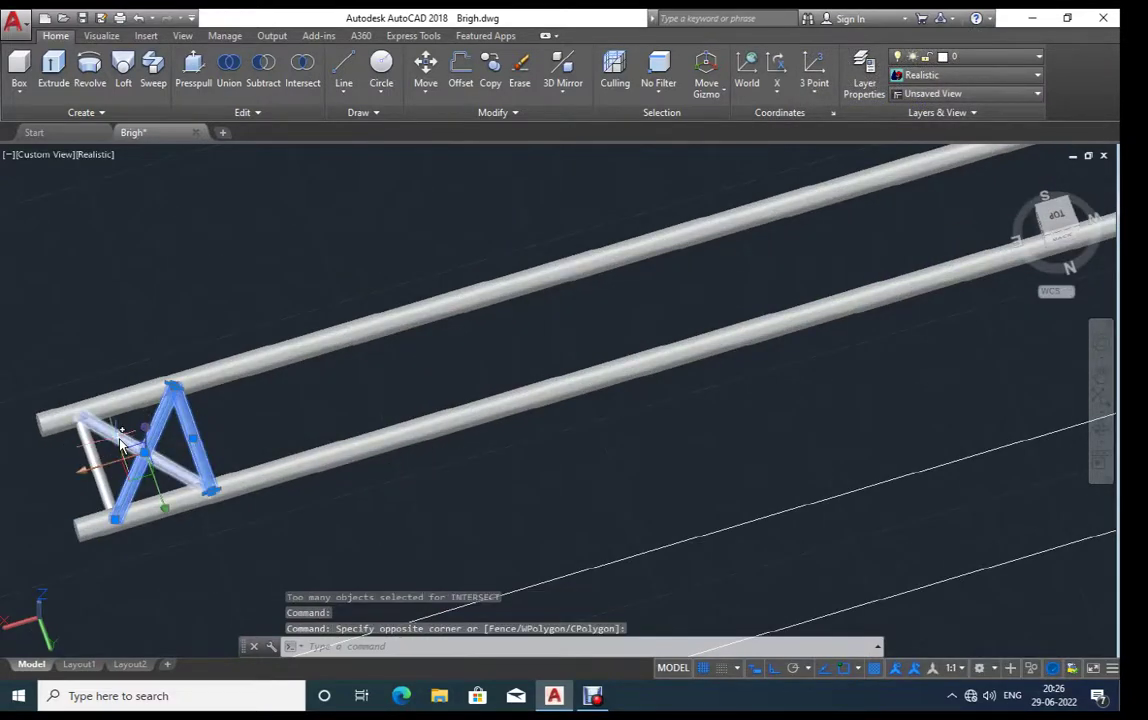
pyautogui.click(95, 420)
pyautogui.scroll(-3, 57, 416)
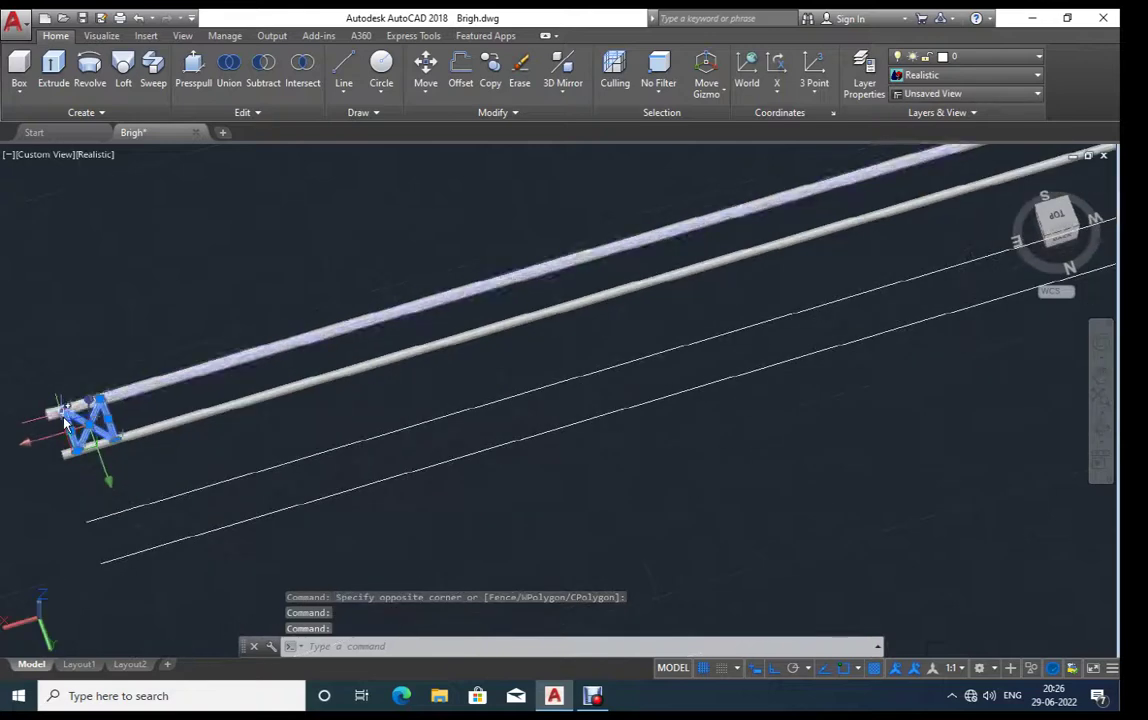
pyautogui.write('co')
pyautogui.press('Return')
pyautogui.click(224, 578)
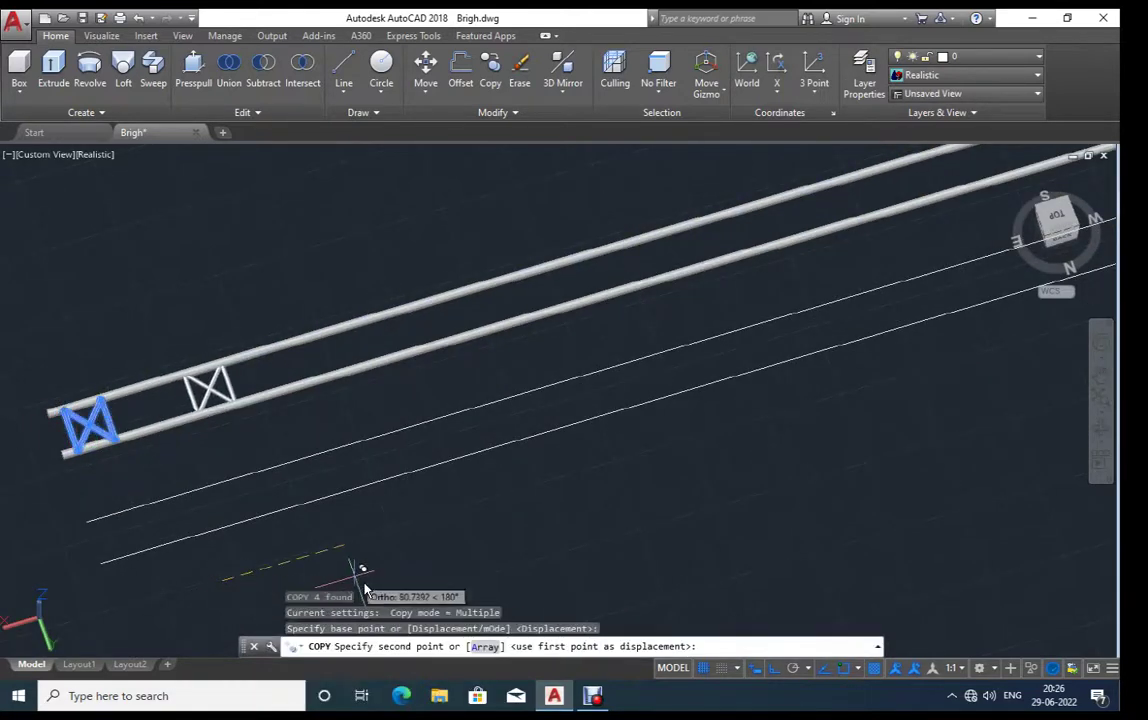
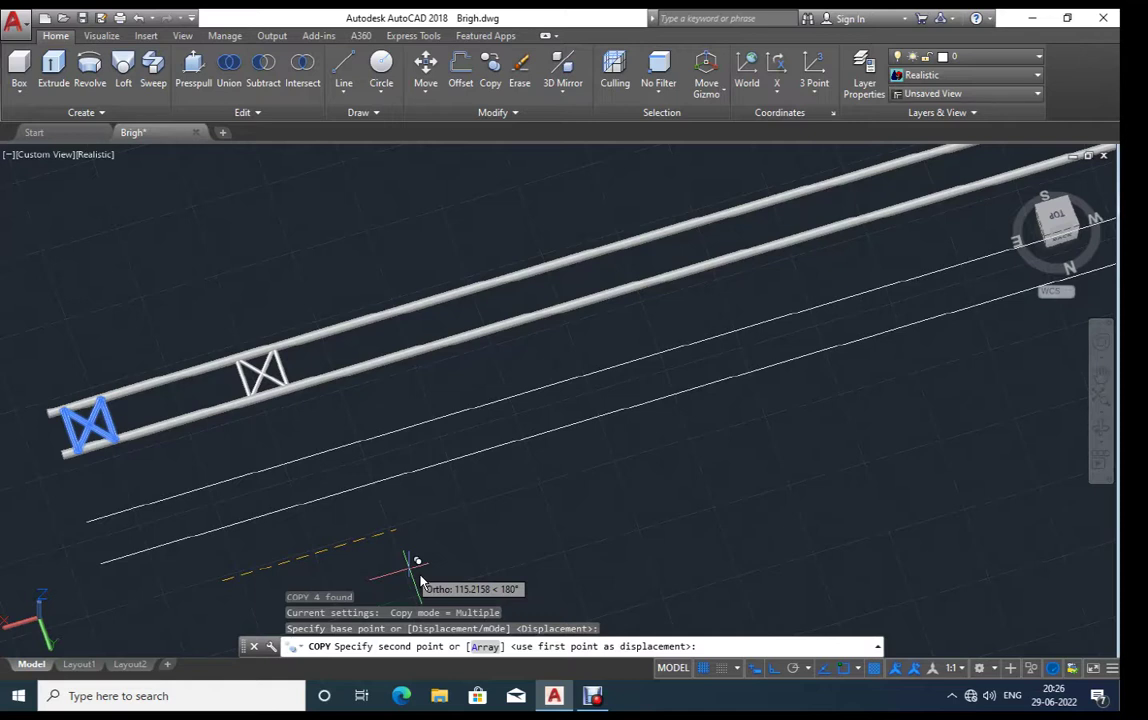
# Step: Cancel the copy and undo it, leaving a single X-brace at the guide lines' left ends
pyautogui.write('25')
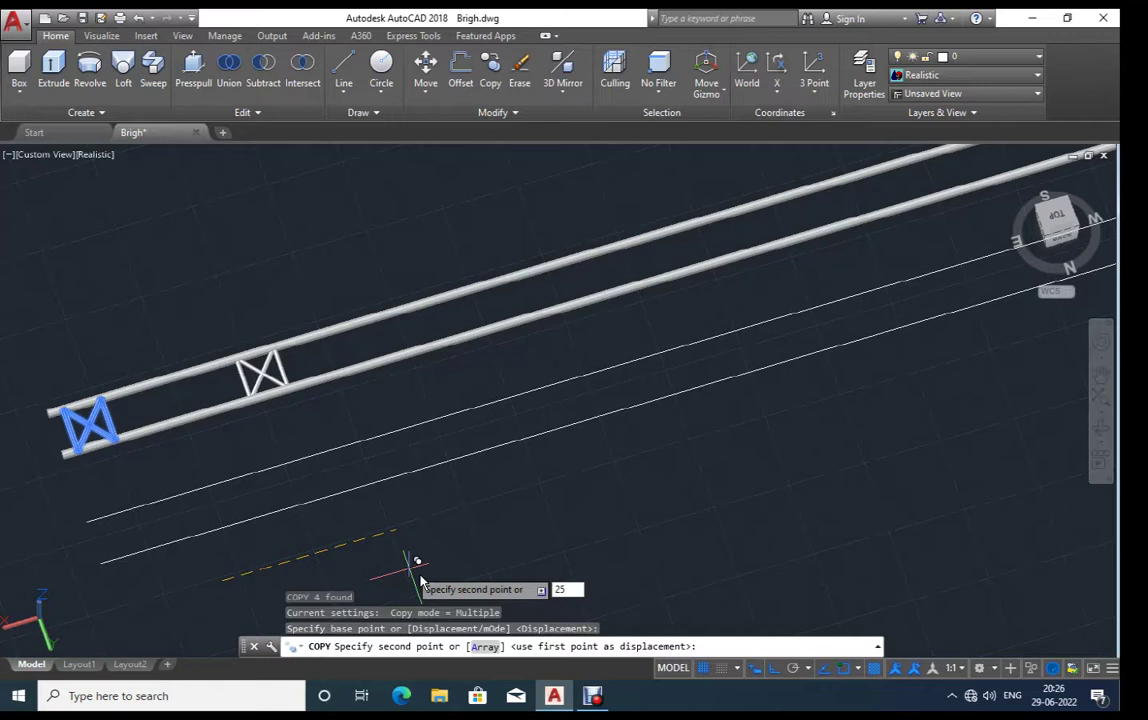
pyautogui.press('Escape')
pyautogui.keyDown('shift'); pyautogui.moveTo(123, 504); pyautogui.dragTo(155, 465, button='middle'); pyautogui.keyUp('shift')
pyautogui.hotkey('ctrl', 'z')
pyautogui.hotkey('ctrl', 'z')
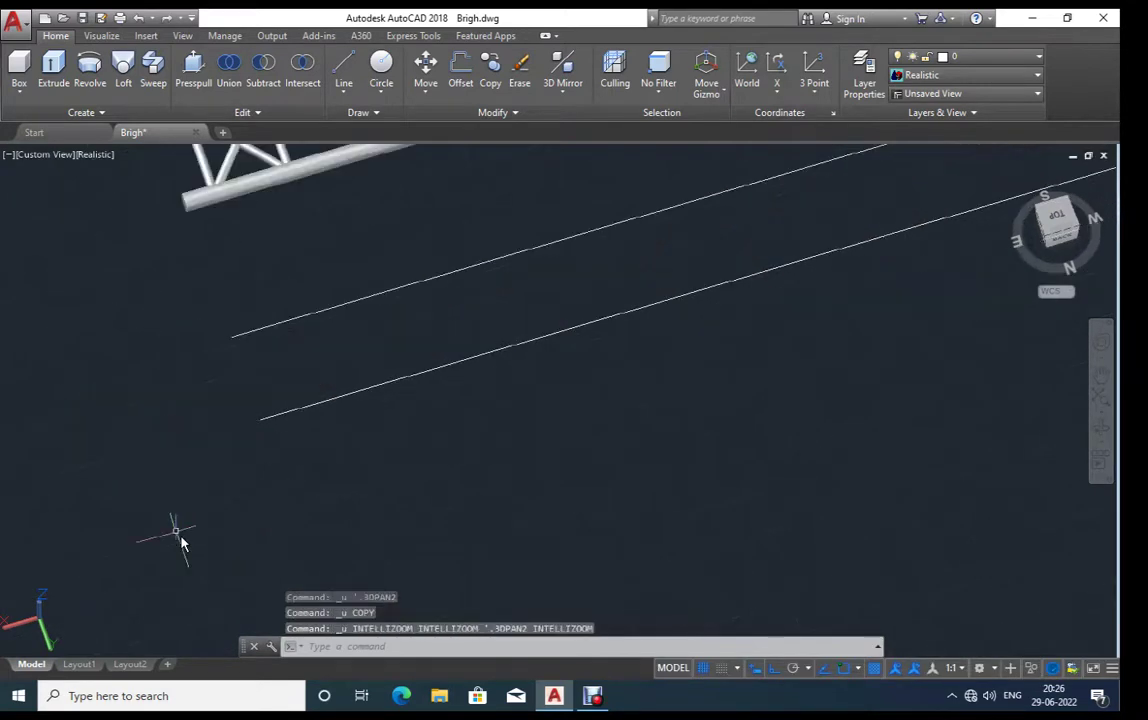
pyautogui.hotkey('ctrl', 'z')
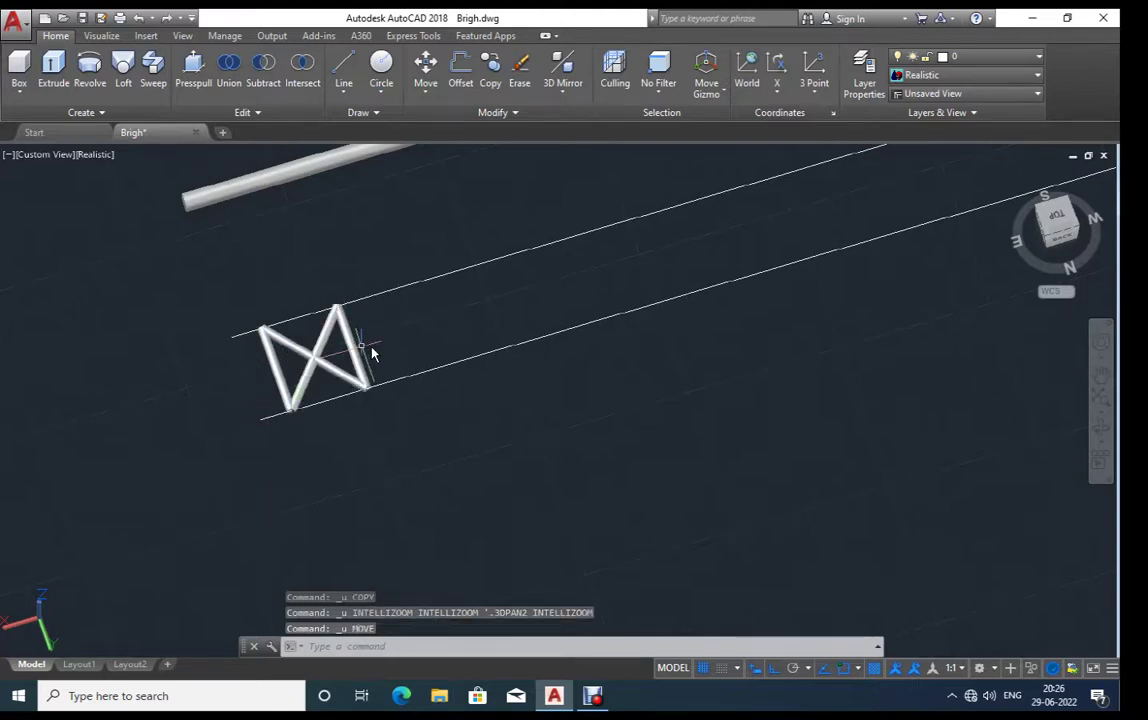
pyautogui.write('l')
pyautogui.press('Return')
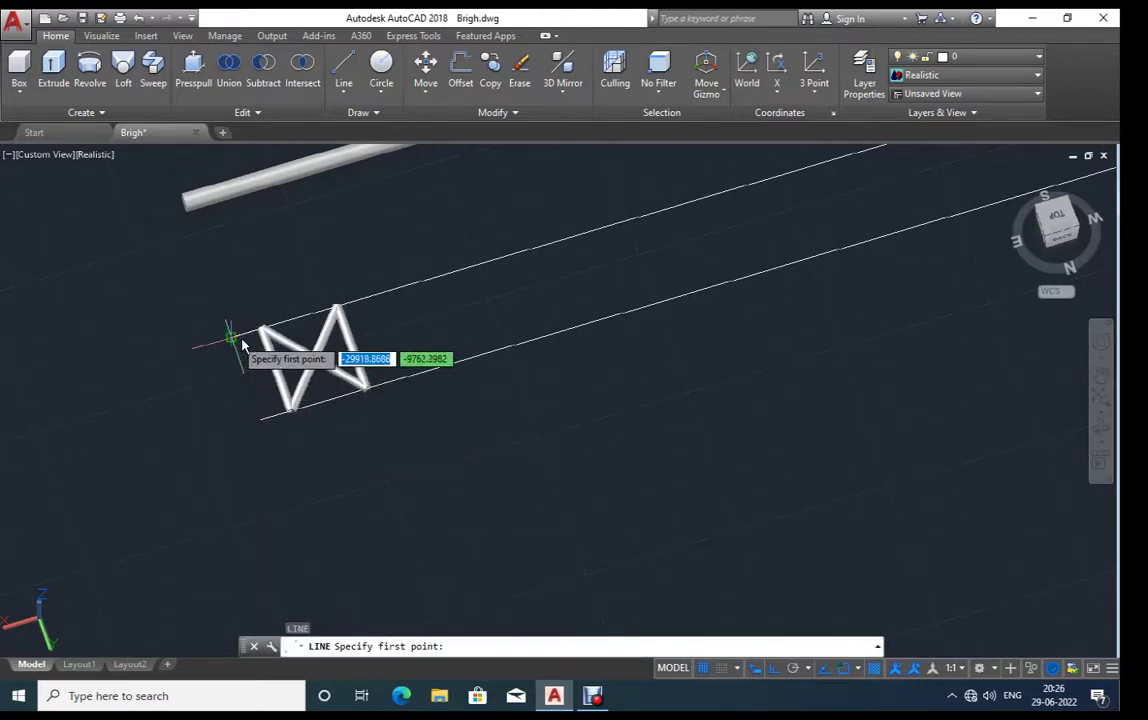
# Step: Draw two short lines extending left from the upper and lower guide lines' left ends
pyautogui.click(232, 336)
pyautogui.click(92, 390)
pyautogui.press('Escape')
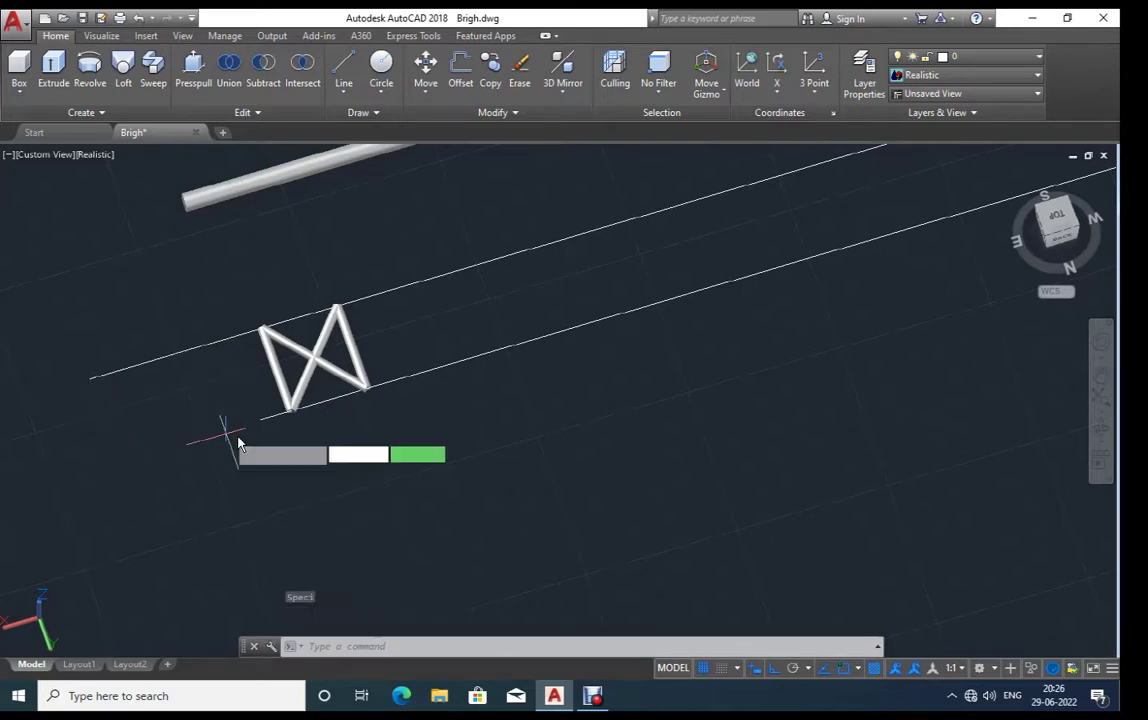
pyautogui.press('Return')
pyautogui.click(262, 420)
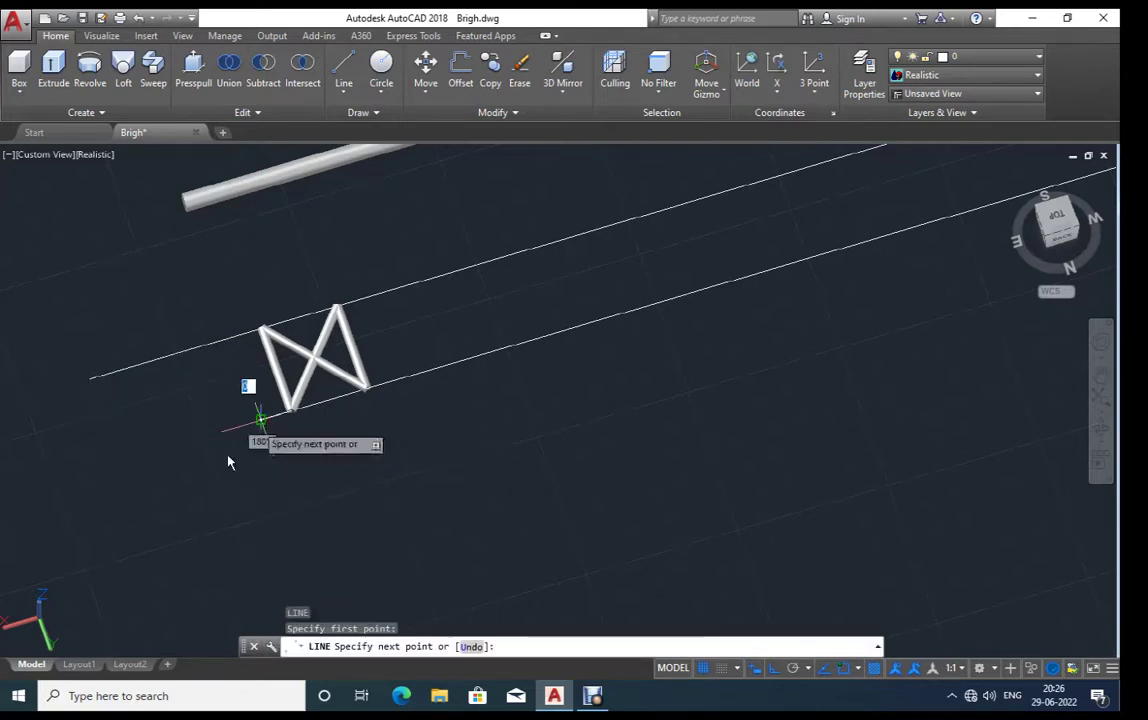
pyautogui.click(95, 522)
pyautogui.press('Escape')
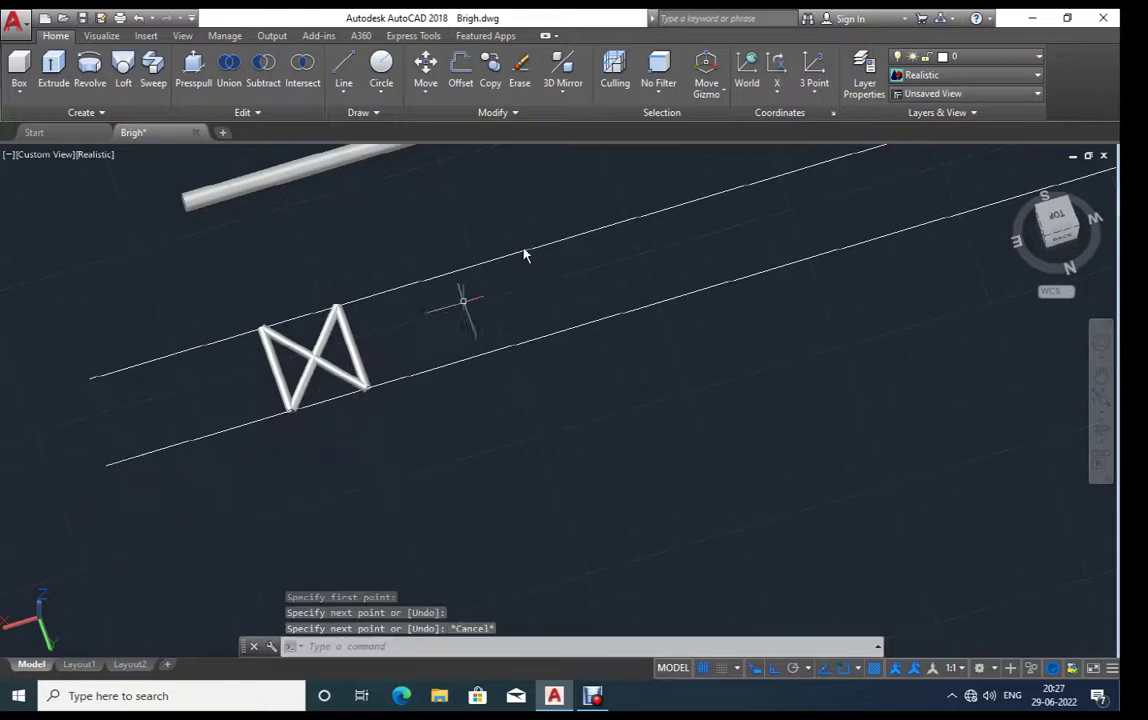
# Step: Erase the two long guide lines with a crossing selection
pyautogui.click(518, 234)
pyautogui.click(460, 378)
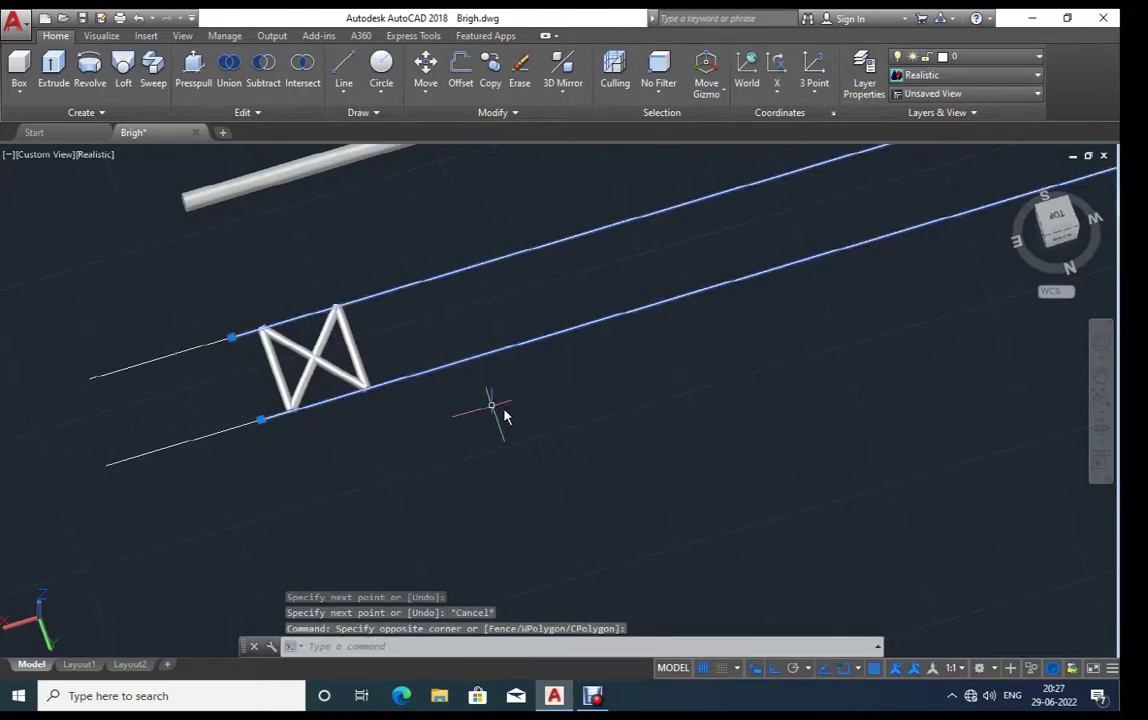
pyautogui.press('Delete')
pyautogui.click(366, 318)
# Step: Select the X-brace and begin a copy from a base point, then abandon it
pyautogui.click(250, 376)
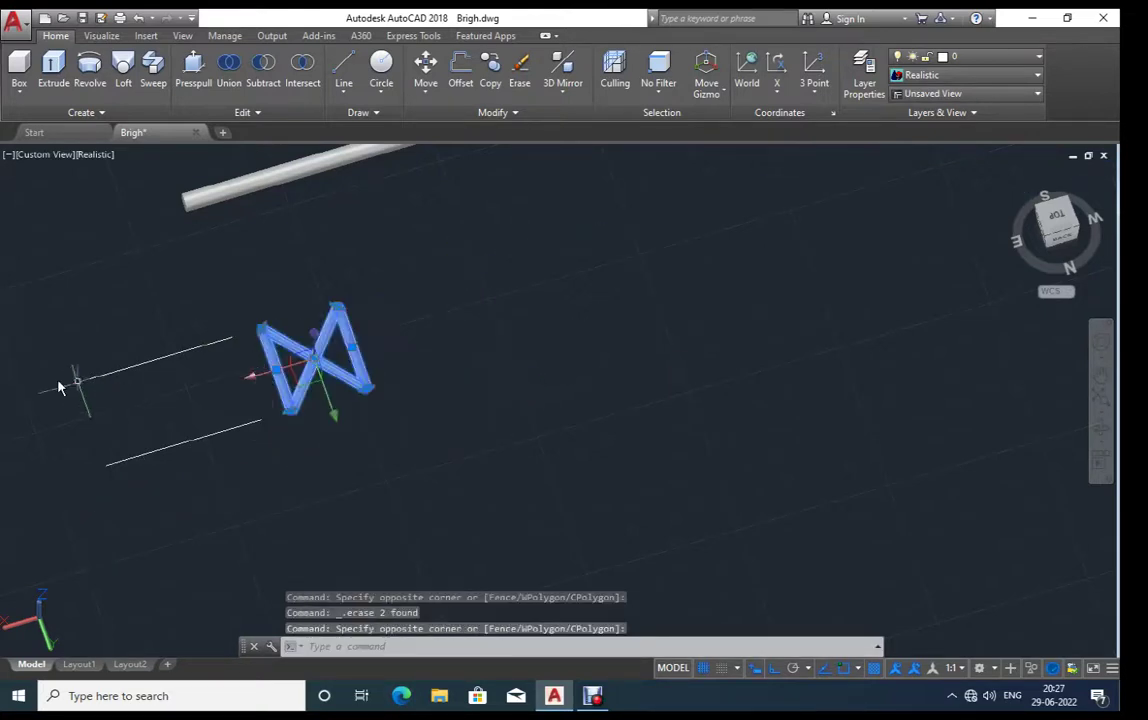
pyautogui.scroll(-5, 58, 388)
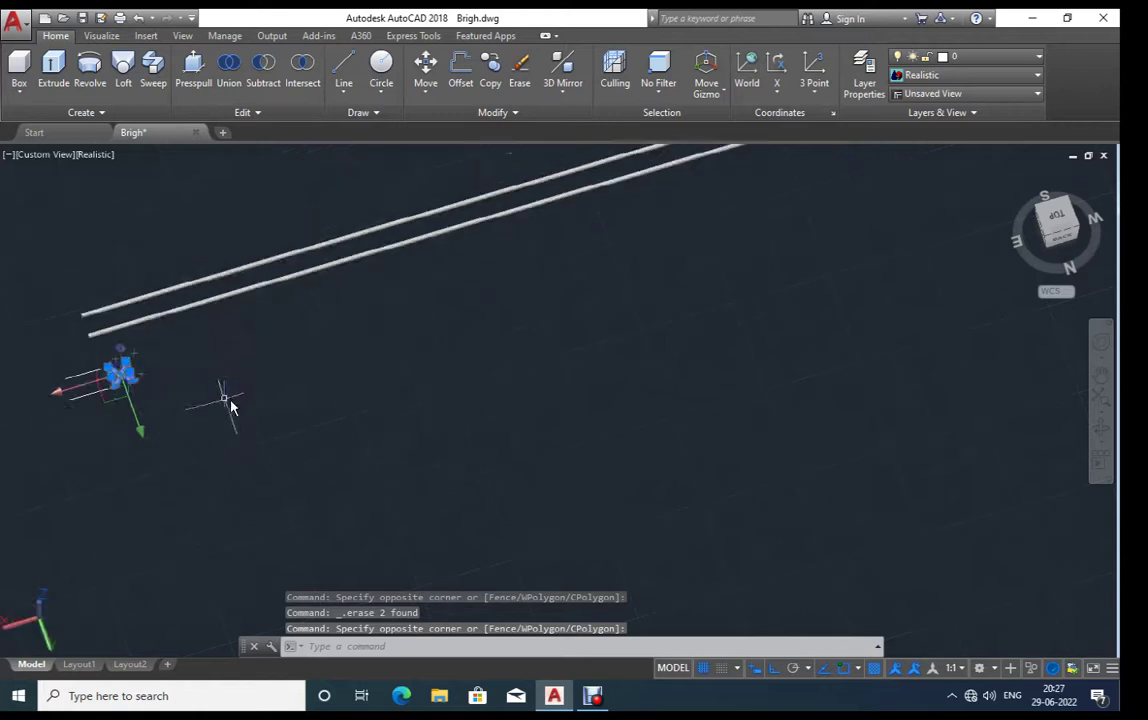
pyautogui.write('co')
pyautogui.press('Return')
pyautogui.click(190, 451)
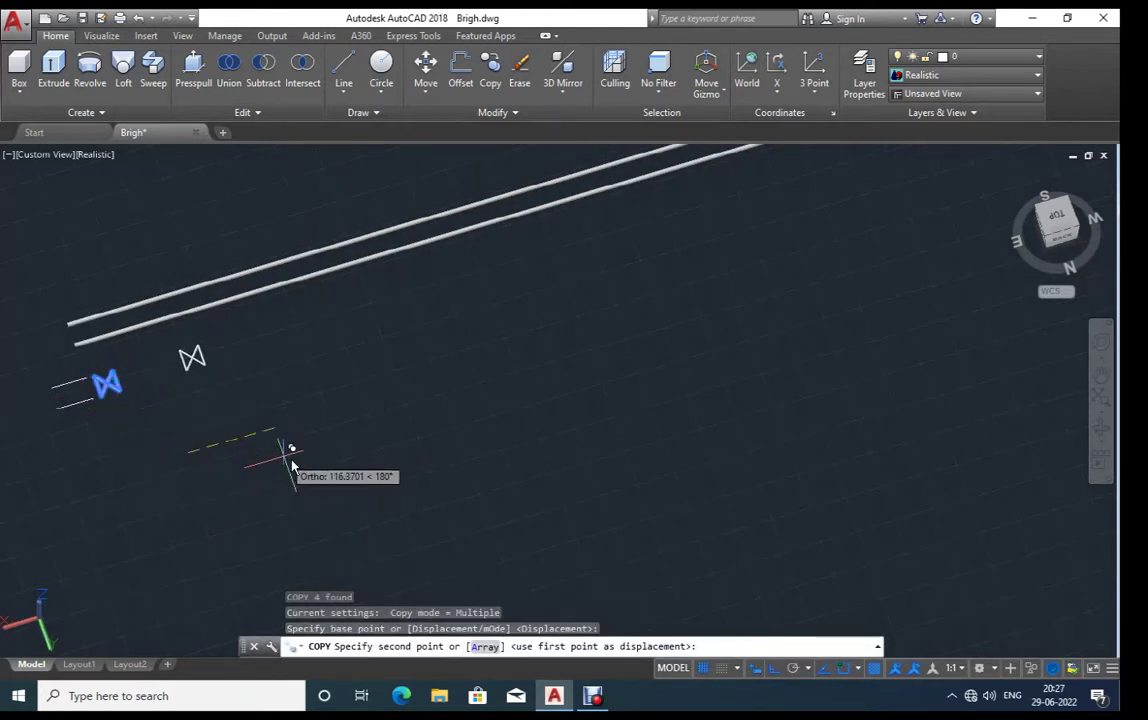
pyautogui.press('Escape')
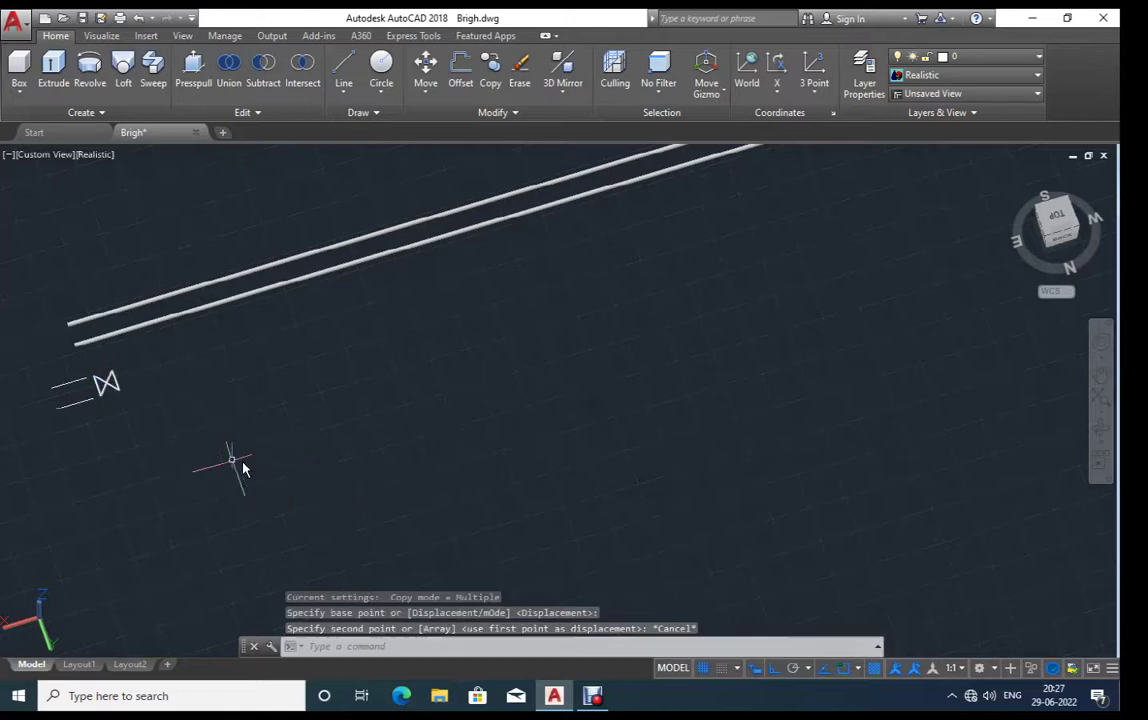
pyautogui.scroll(2, 152, 381)
# Step: Copy the X-brace to 25, 50, 75 and 100 units along
pyautogui.click(110, 380)
pyautogui.click(40, 430)
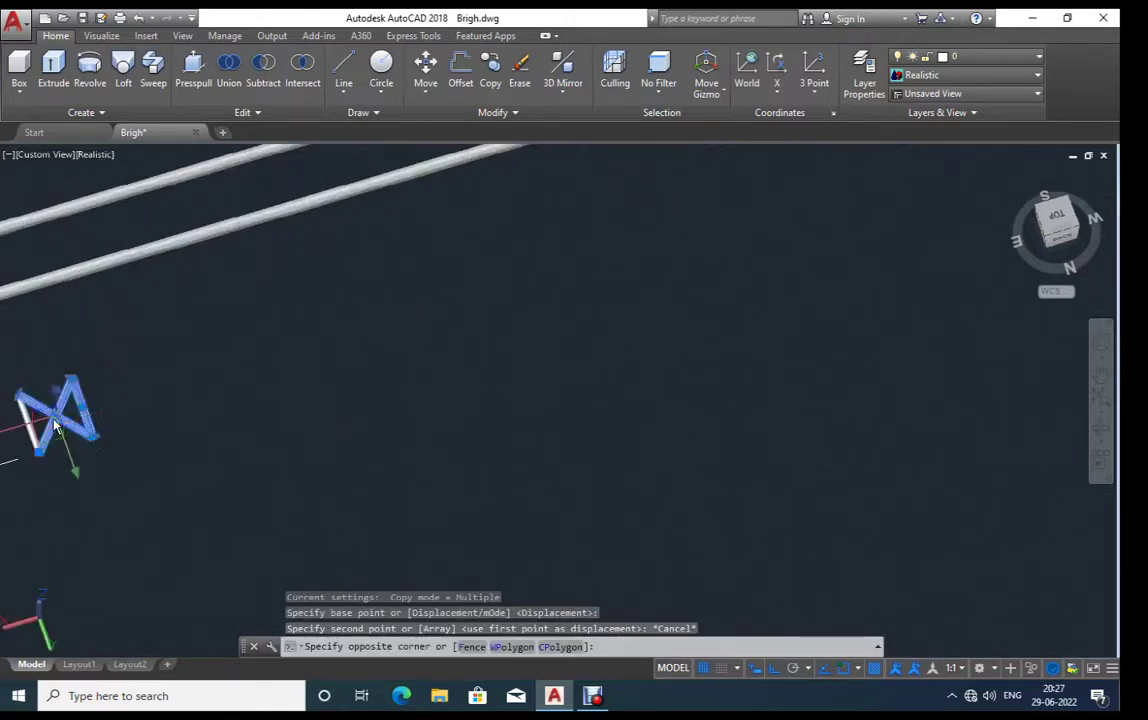
pyautogui.moveTo(125, 405)
pyautogui.mouseDown(button='middle')
pyautogui.moveTo(140, 418)
pyautogui.moveTo(160, 388)
pyautogui.mouseUp(button='middle')
pyautogui.write('co')
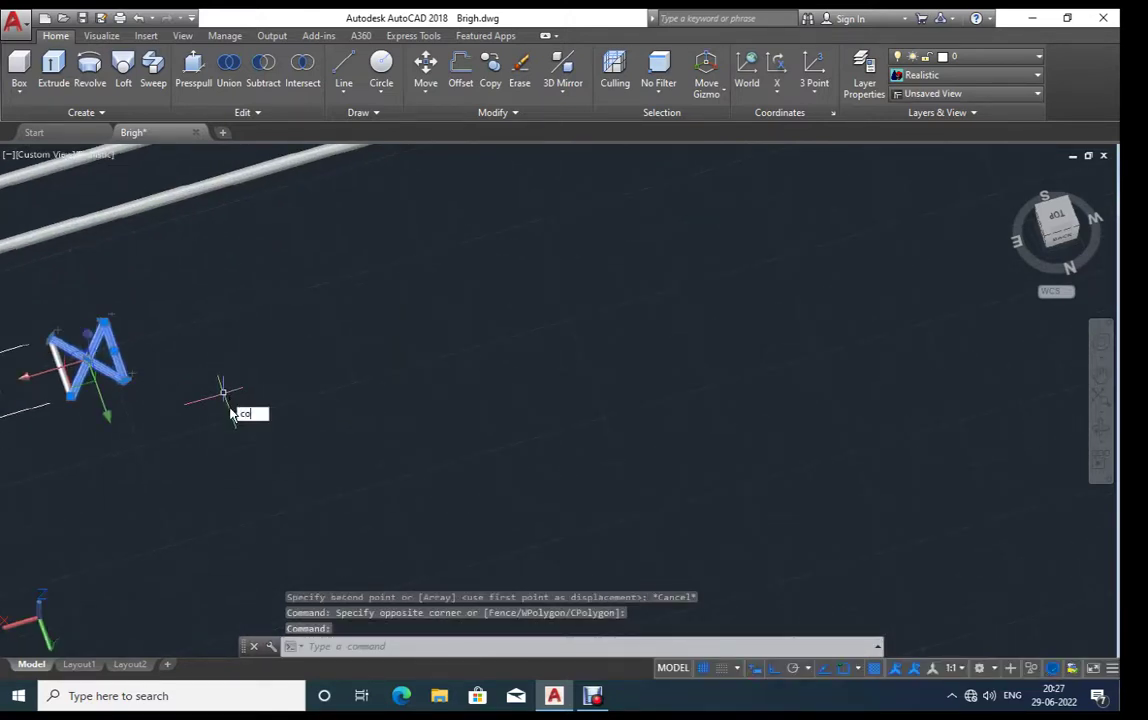
pyautogui.press('Return')
pyautogui.click(211, 447)
pyautogui.write('25')
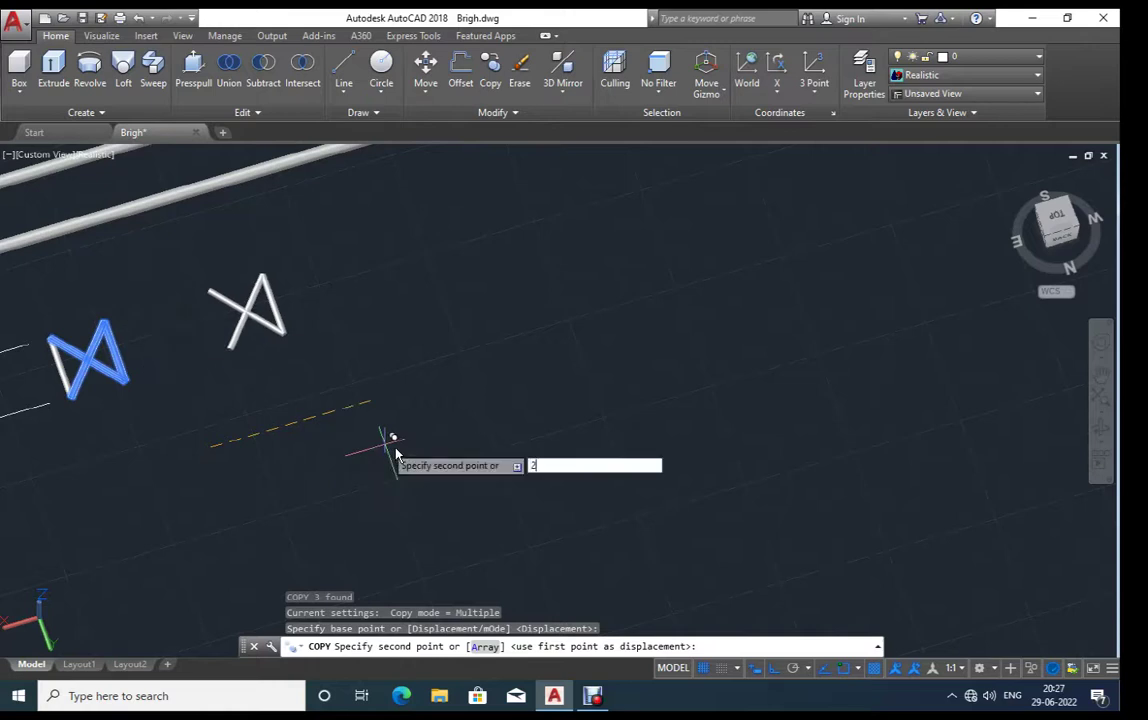
pyautogui.press('Return')
pyautogui.write('50')
pyautogui.press('Return')
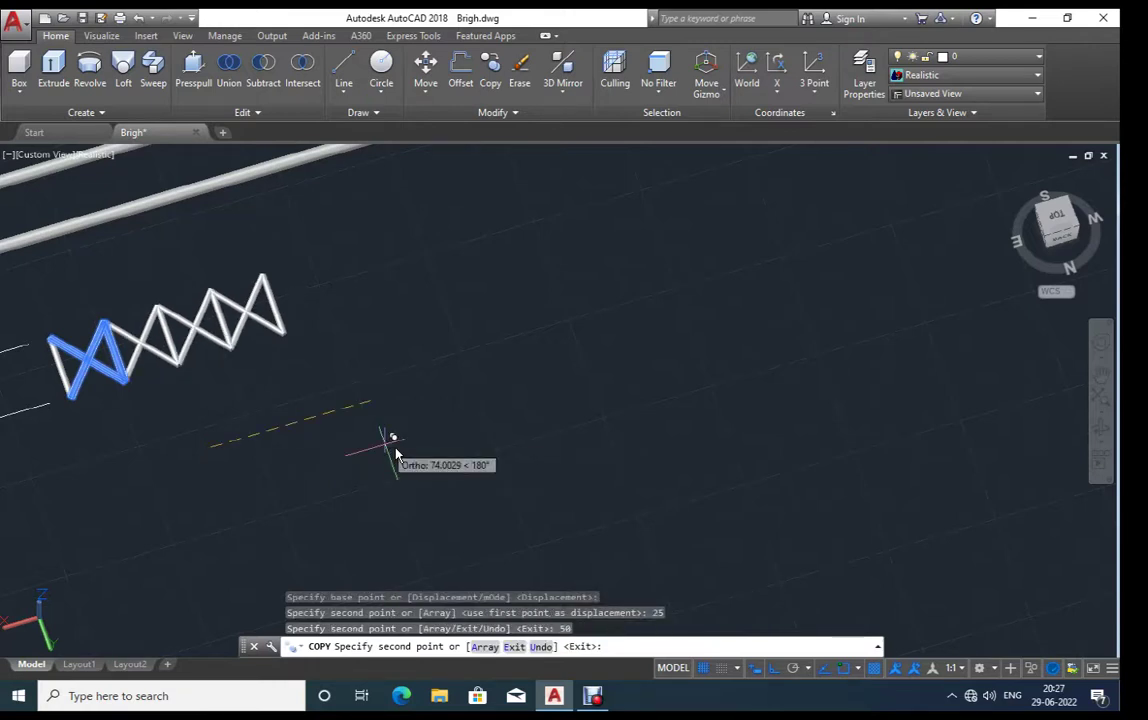
pyautogui.write('75')
pyautogui.press('Return')
pyautogui.write('100')
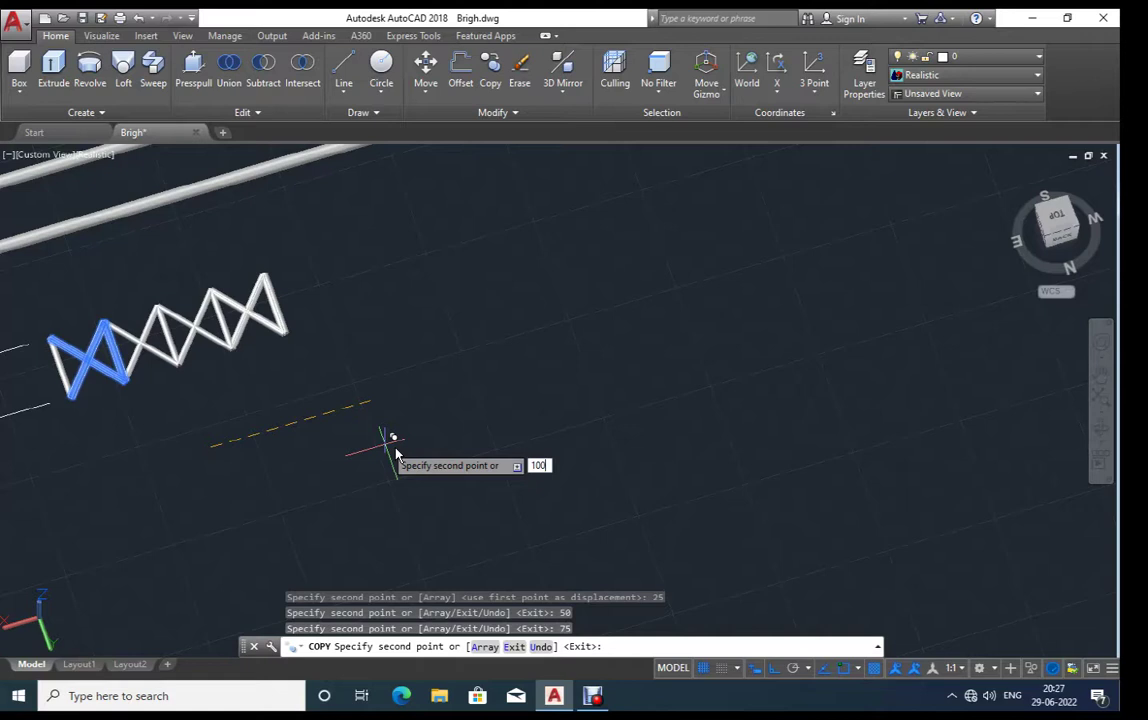
pyautogui.press('Return')
pyautogui.press('Escape')
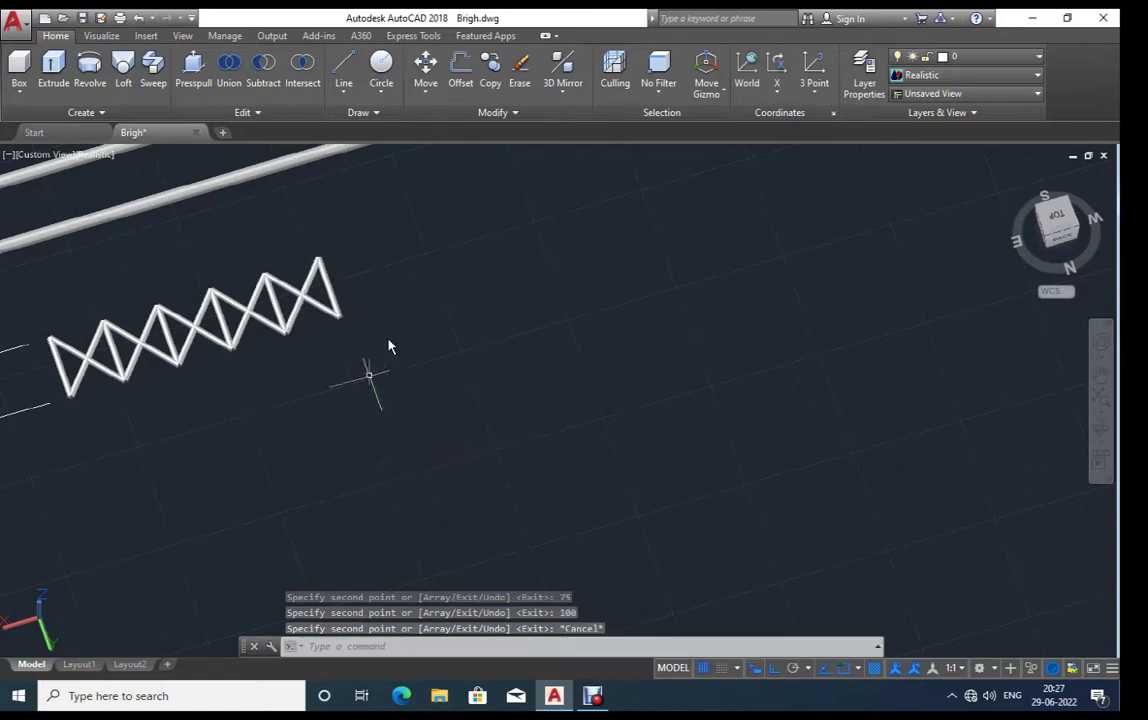
# Step: Copy the selected truss section to 100, 200, 300 and 400 units along the rails
pyautogui.click(370, 255)
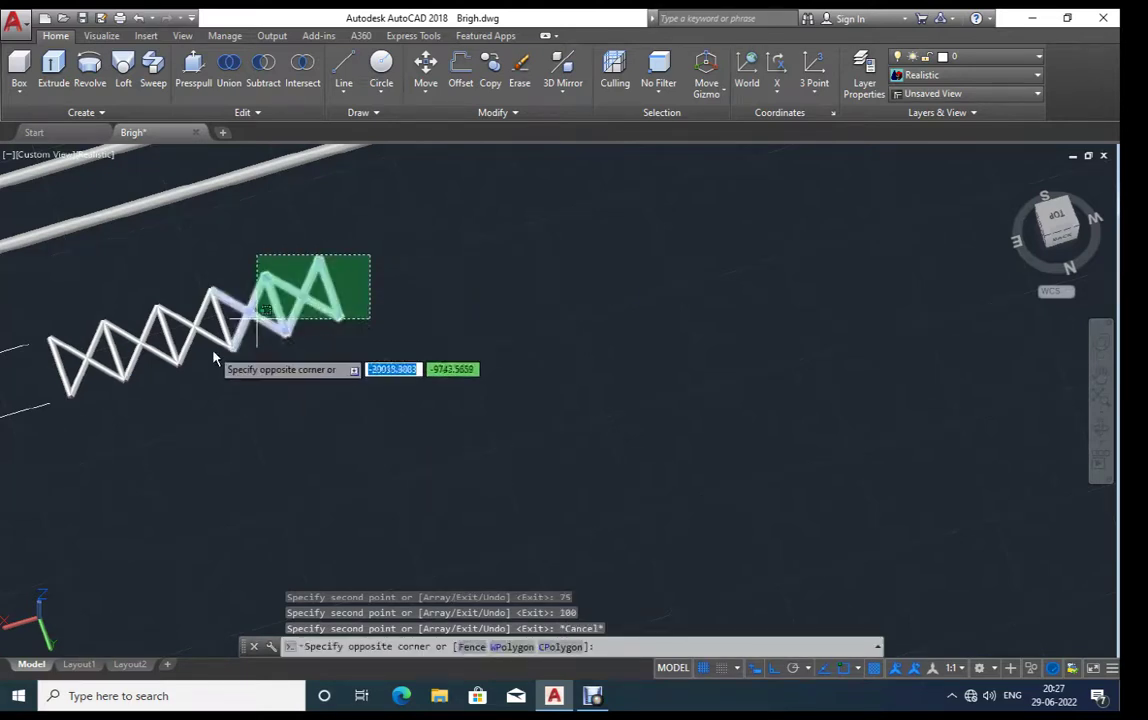
pyautogui.click(148, 380)
pyautogui.write('co')
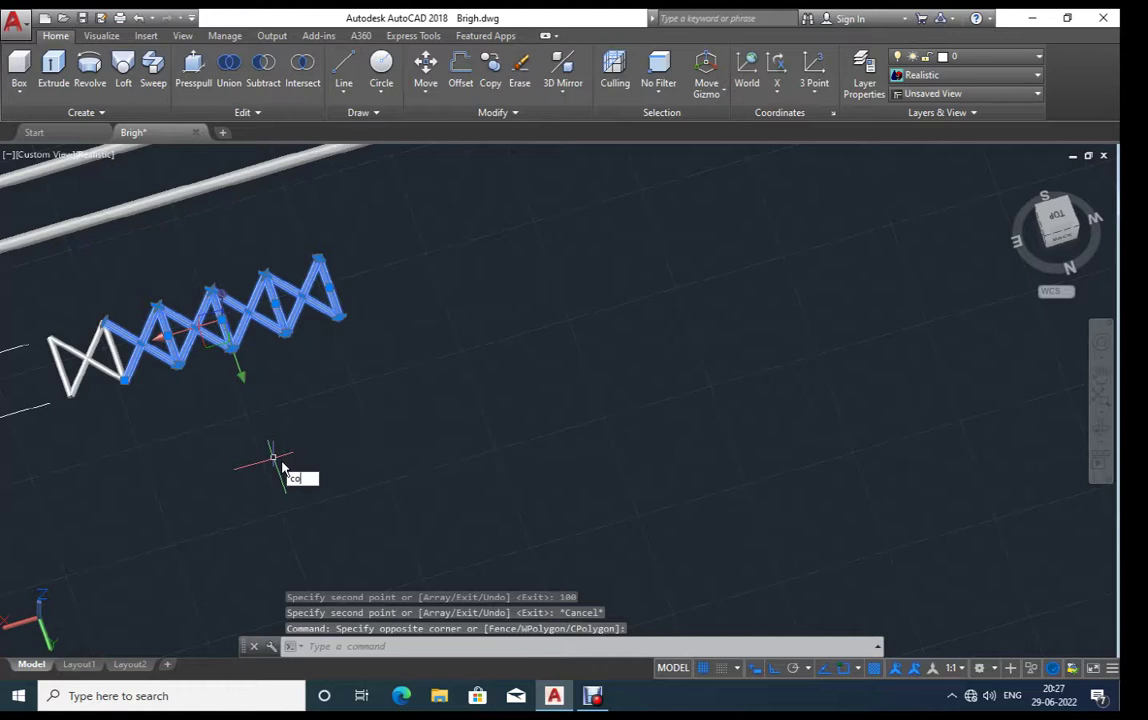
pyautogui.press('Return')
pyautogui.click(272, 471)
pyautogui.write('1')
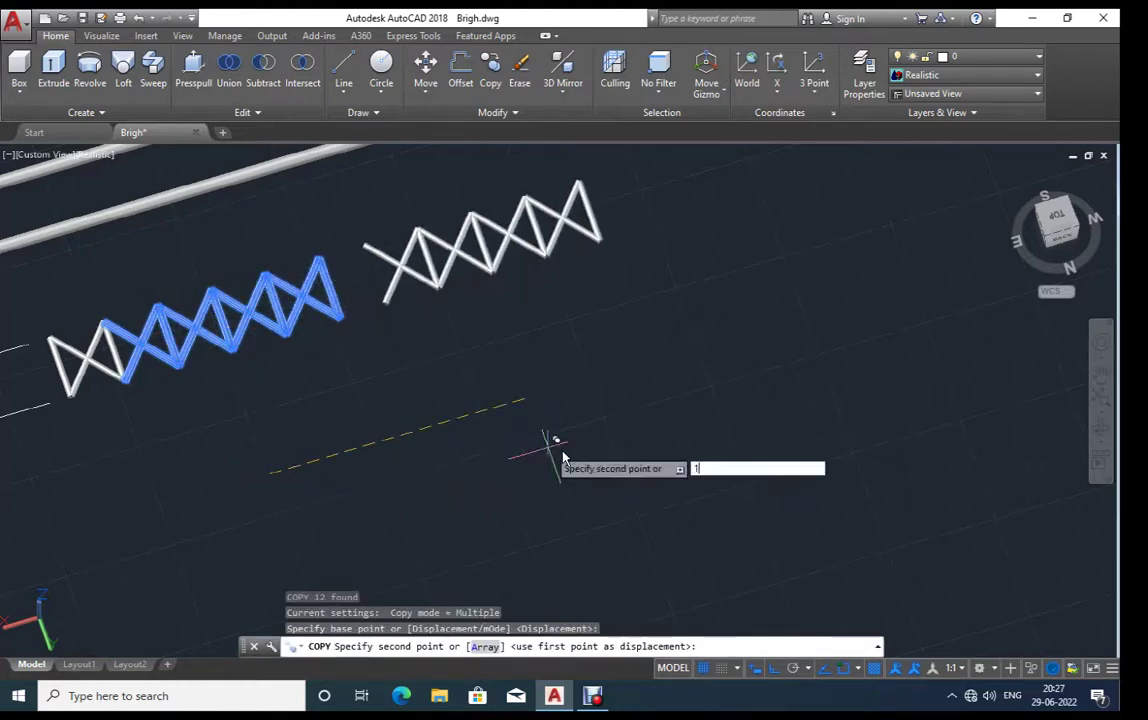
pyautogui.write('00')
pyautogui.press('Return')
pyautogui.write('2')
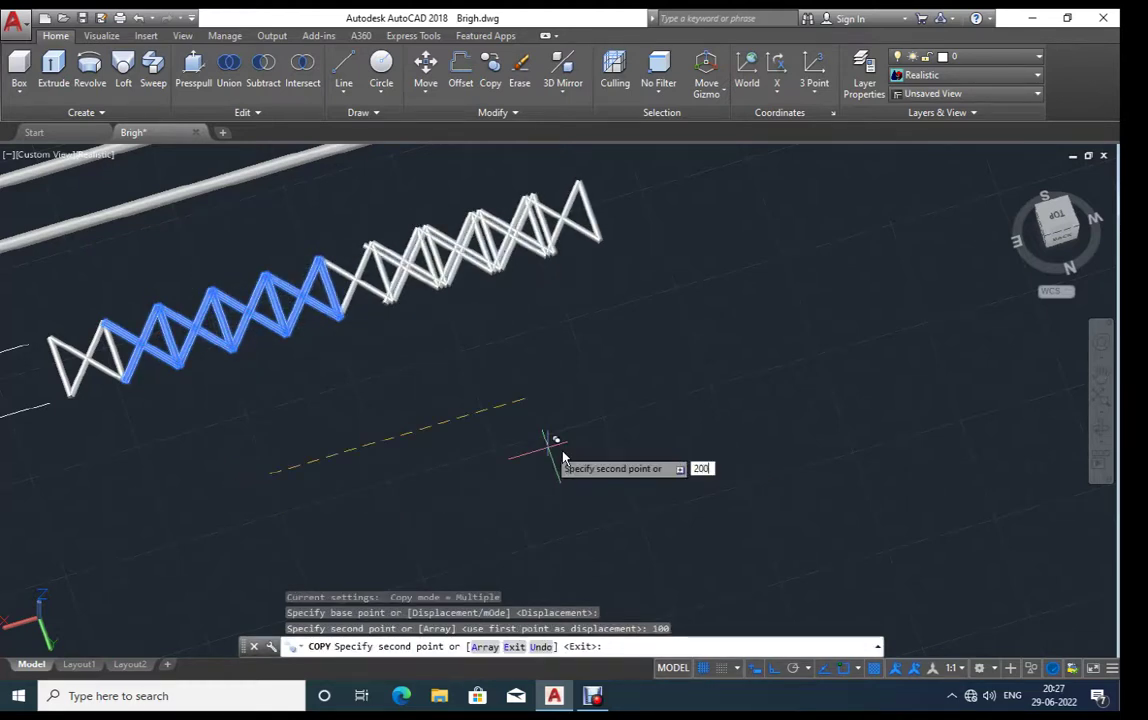
pyautogui.press('Return')
pyautogui.write('30')
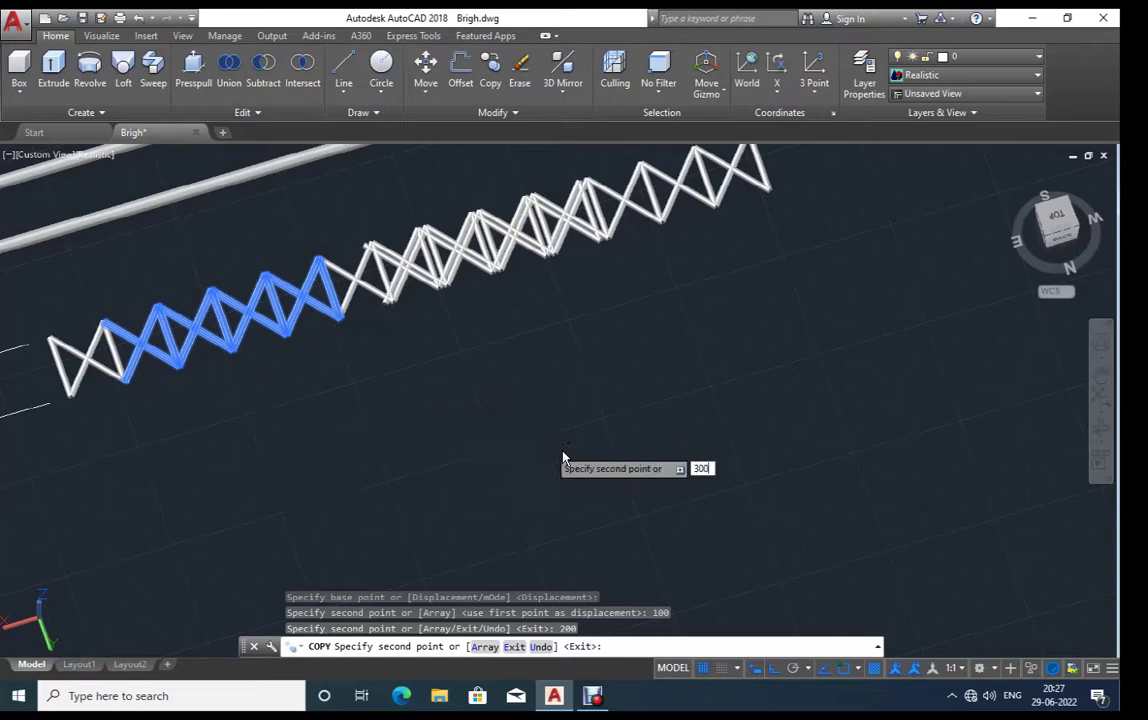
pyautogui.press('Return')
pyautogui.write('4')
pyautogui.press('Return')
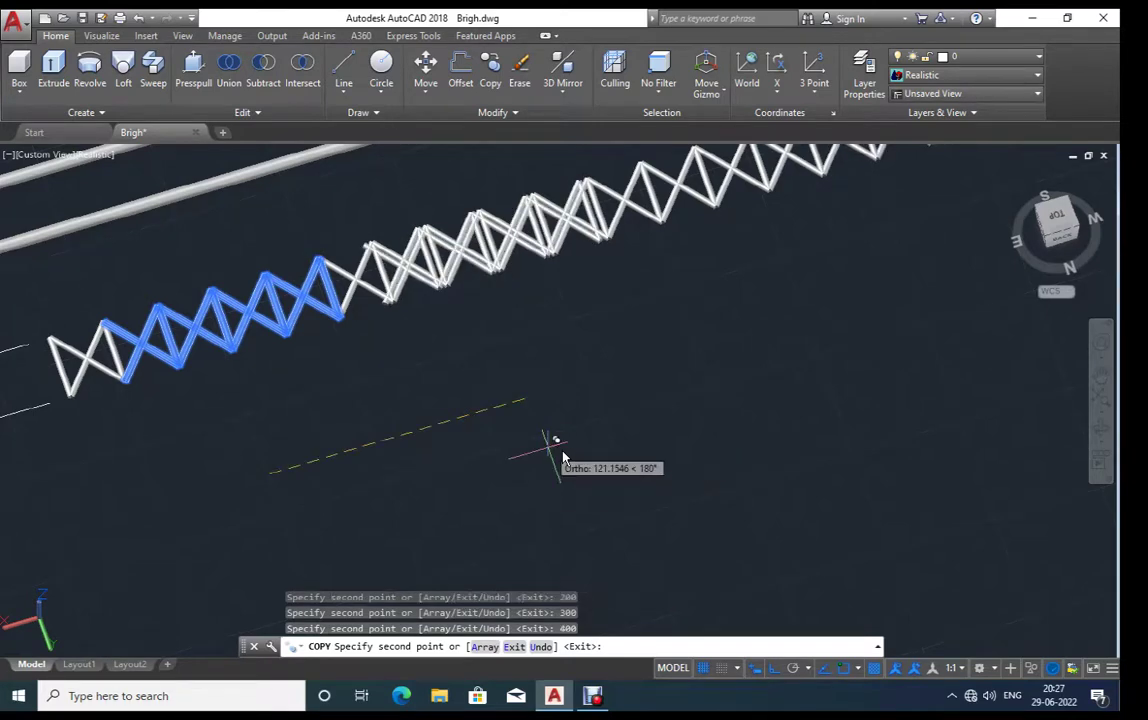
# Step: Place further truss copies at 500, 600, 700 and 800 units along
pyautogui.scroll(-5, 565, 457)
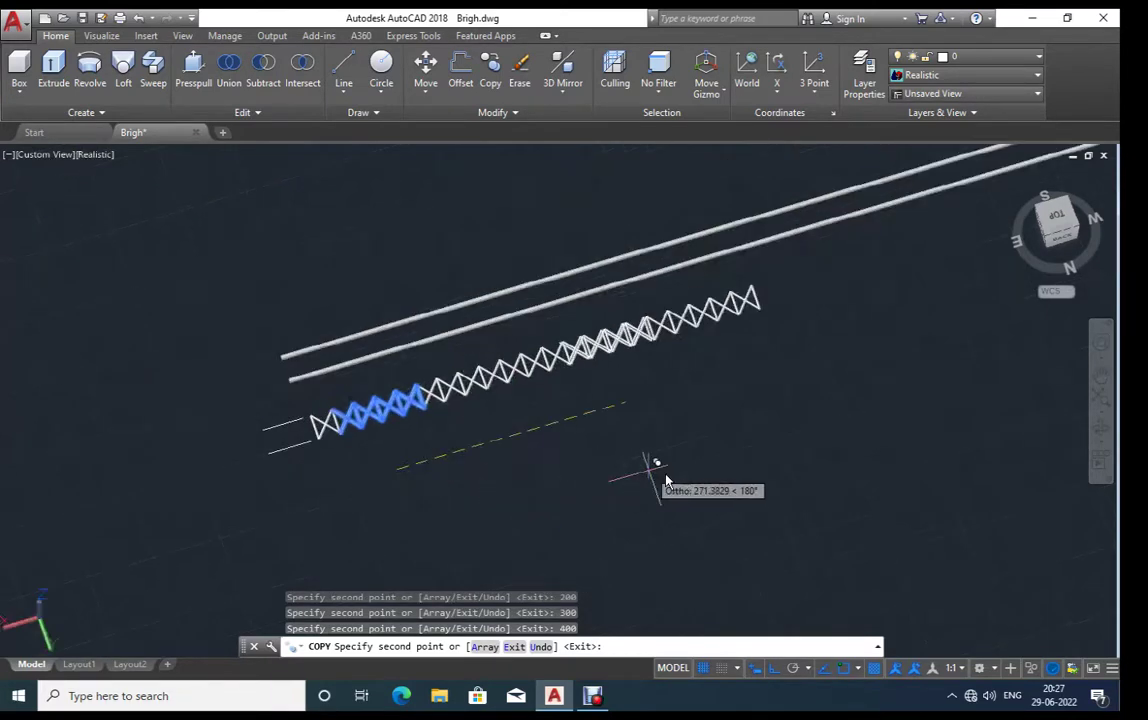
pyautogui.write('500')
pyautogui.press('Return')
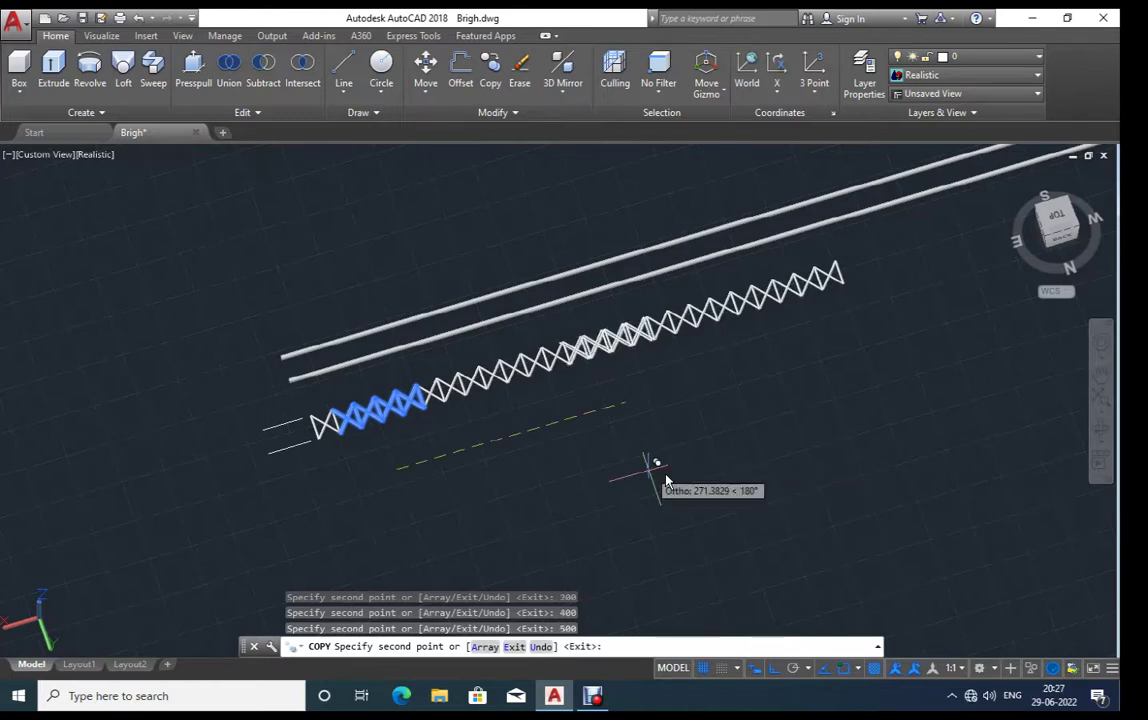
pyautogui.write('600')
pyautogui.press('Return')
pyautogui.write('7')
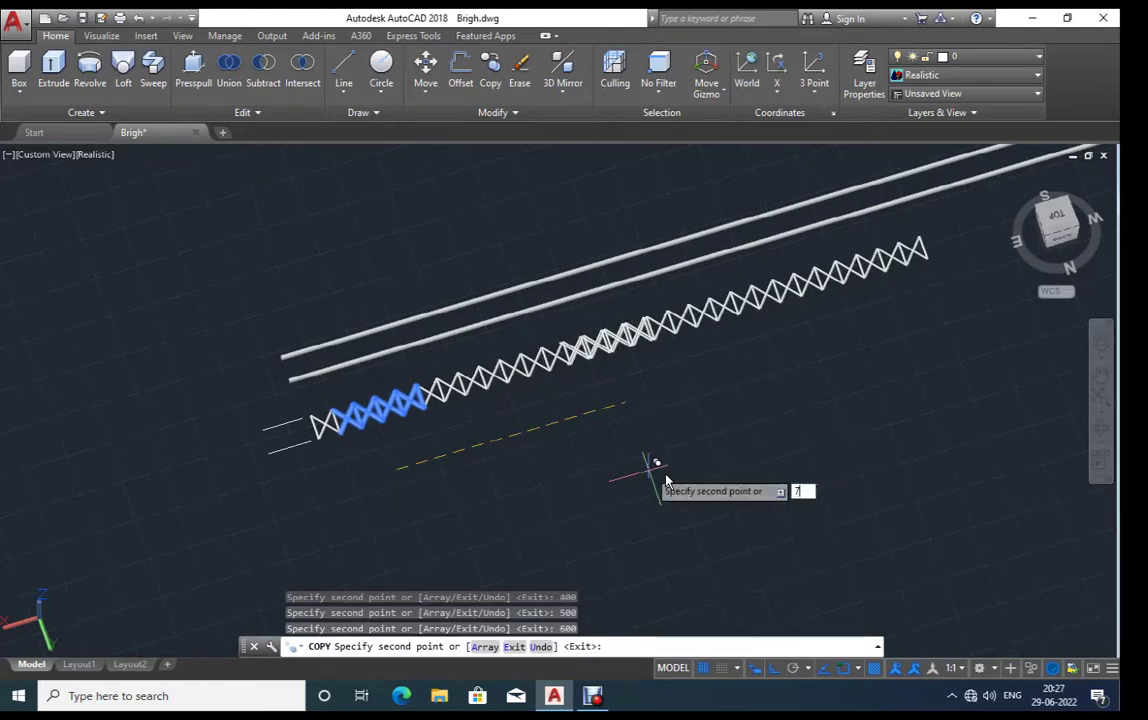
pyautogui.write('00')
pyautogui.press('Return')
pyautogui.write('8')
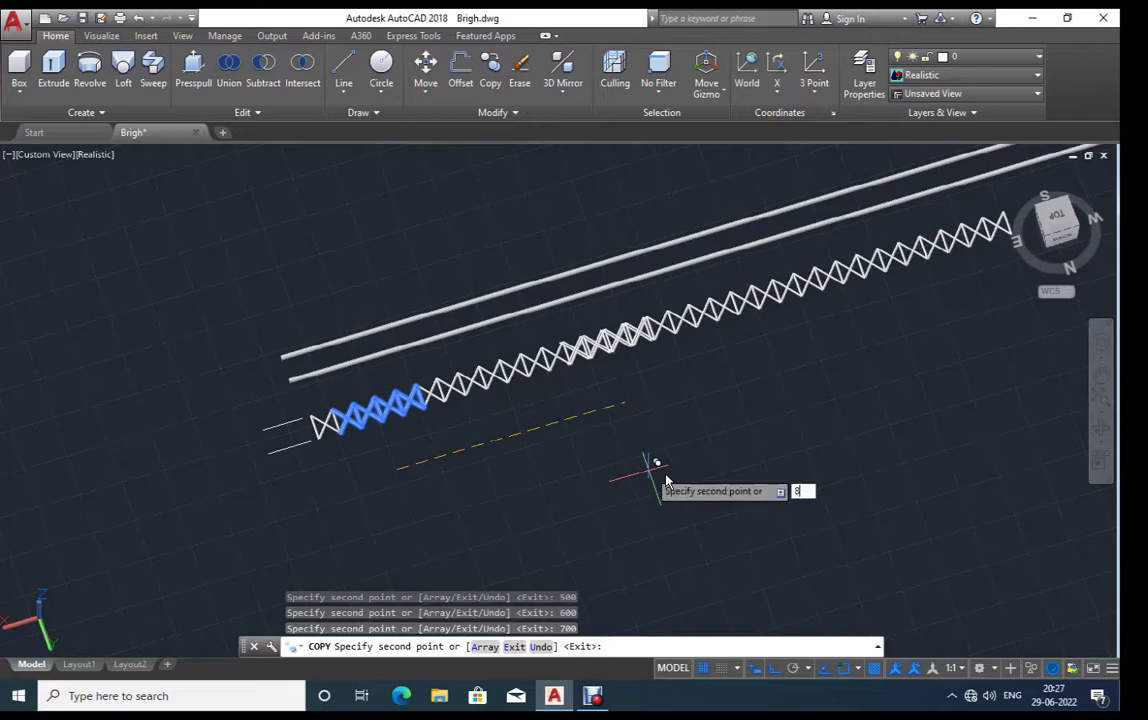
pyautogui.write('00')
pyautogui.press('Return')
pyautogui.scroll(-2, 640, 470)
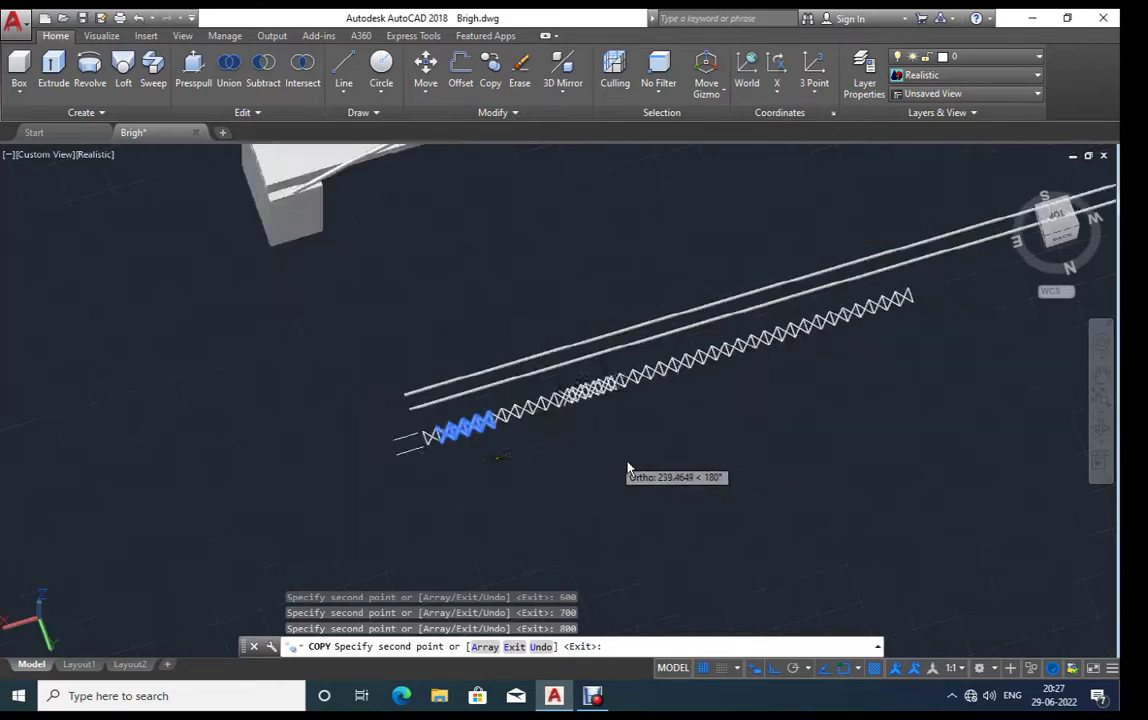
pyautogui.moveTo(797, 441); pyautogui.dragTo(447, 428, button='middle')
pyautogui.scroll(3, 603, 390)
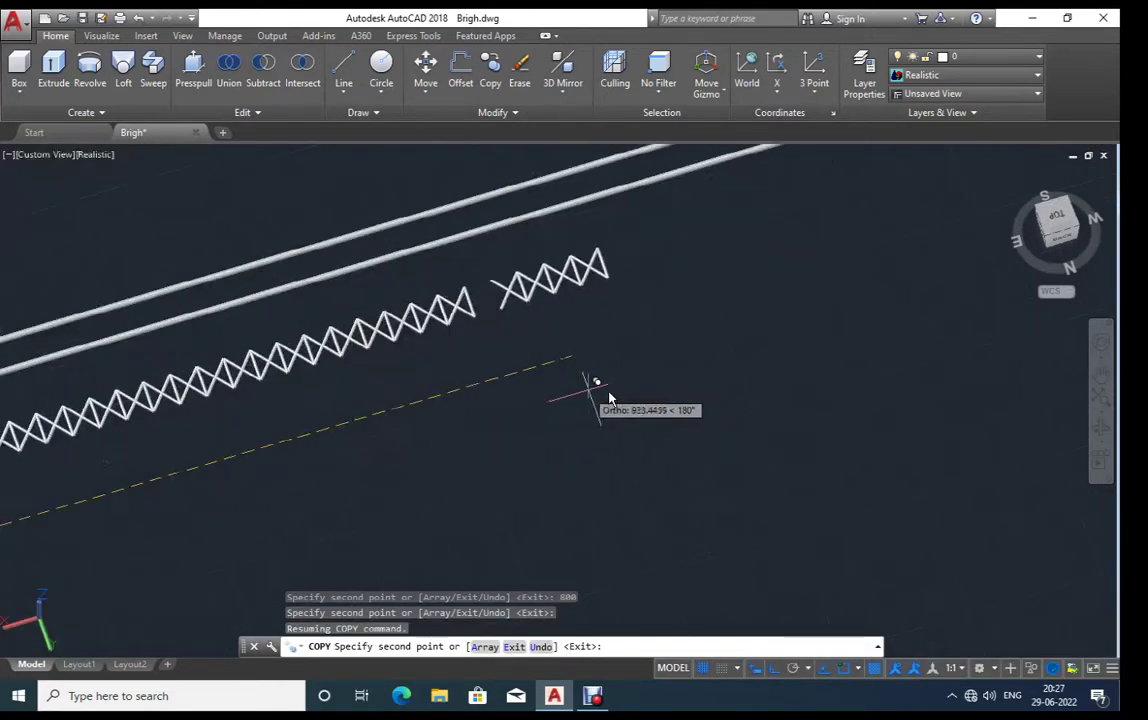
pyautogui.scroll(2, 609, 397)
# Step: Add truss copies at 900, 1000, 1100, 1200 and 1300, then finish copying
pyautogui.write('900')
pyautogui.press('Return')
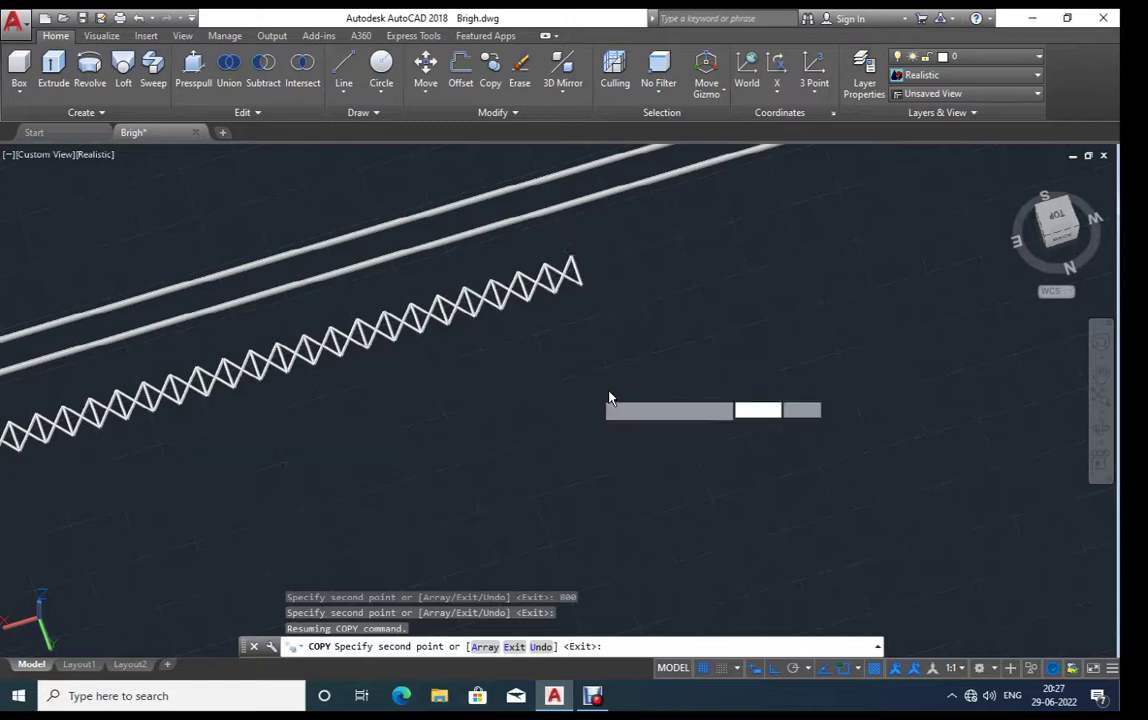
pyautogui.write('1000')
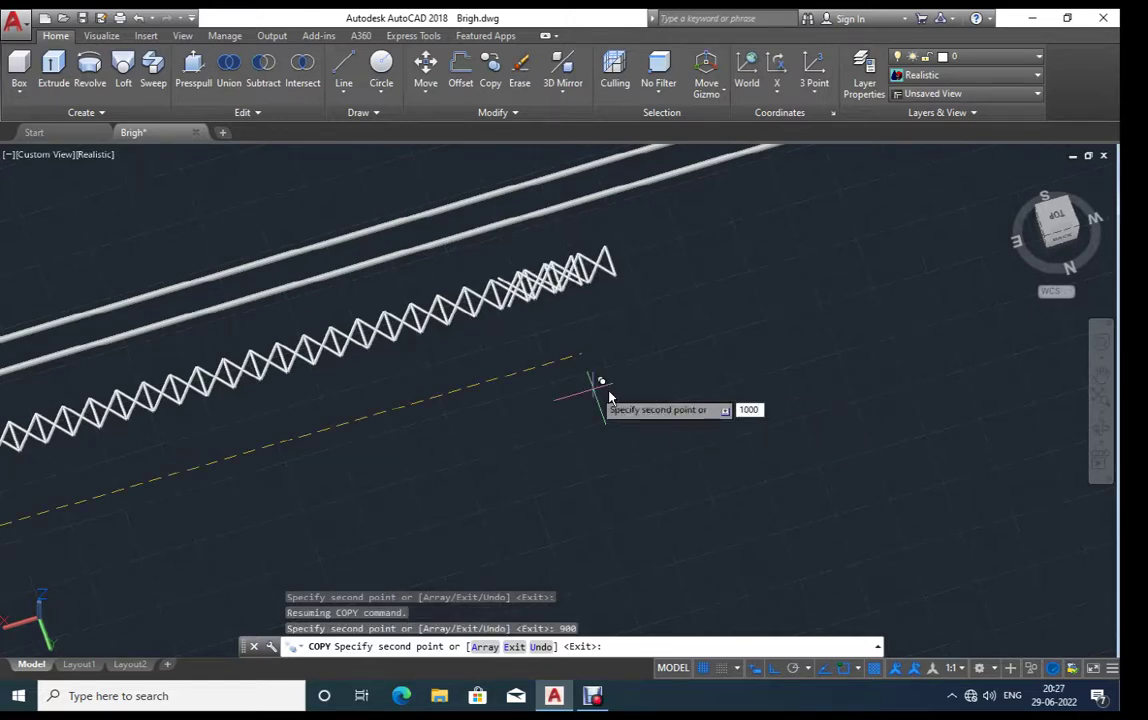
pyautogui.press('Return')
pyautogui.write('10')
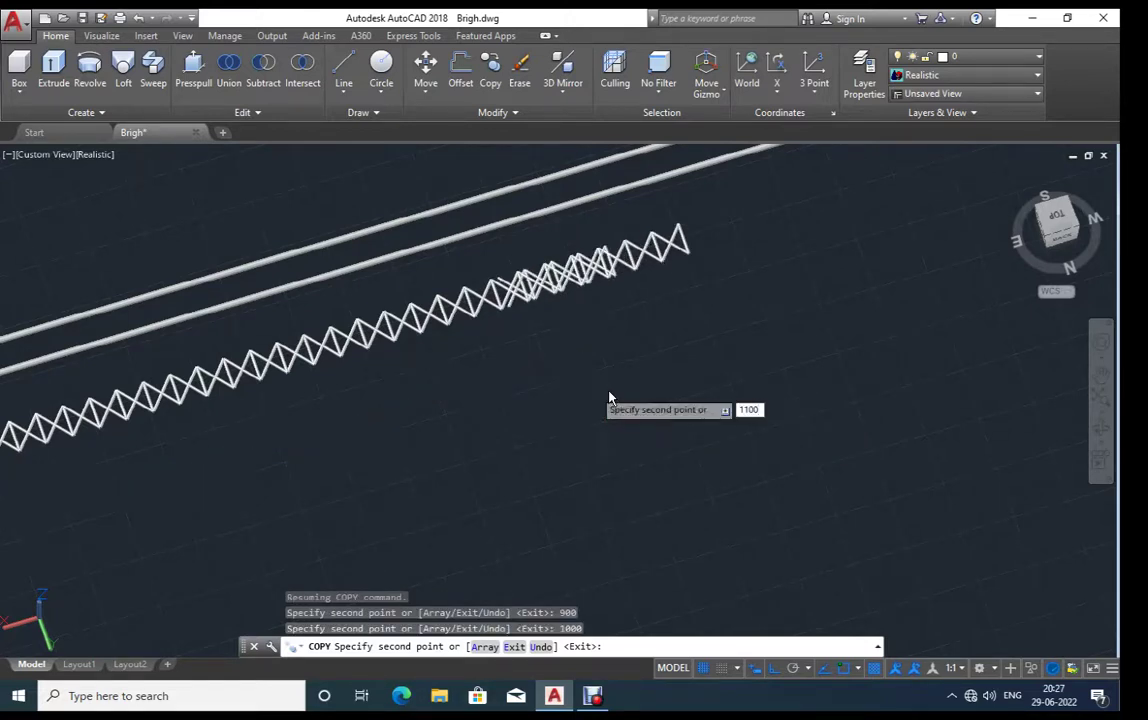
pyautogui.press('Return')
pyautogui.write('12')
pyautogui.press('Return')
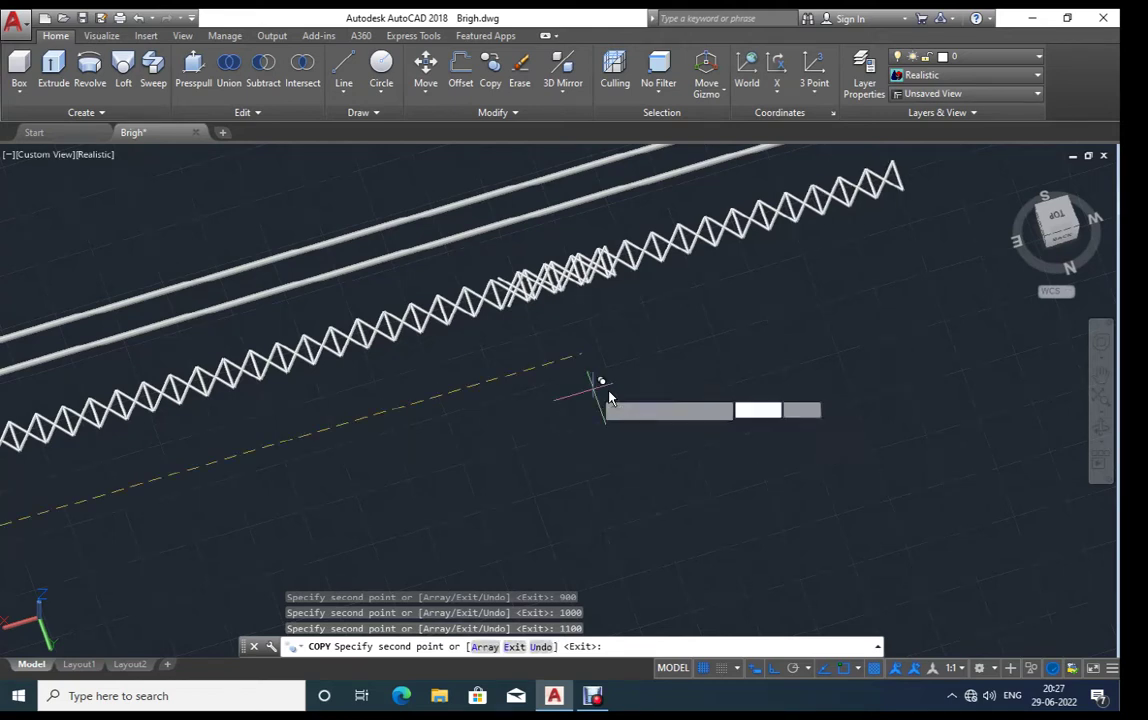
pyautogui.write('1300')
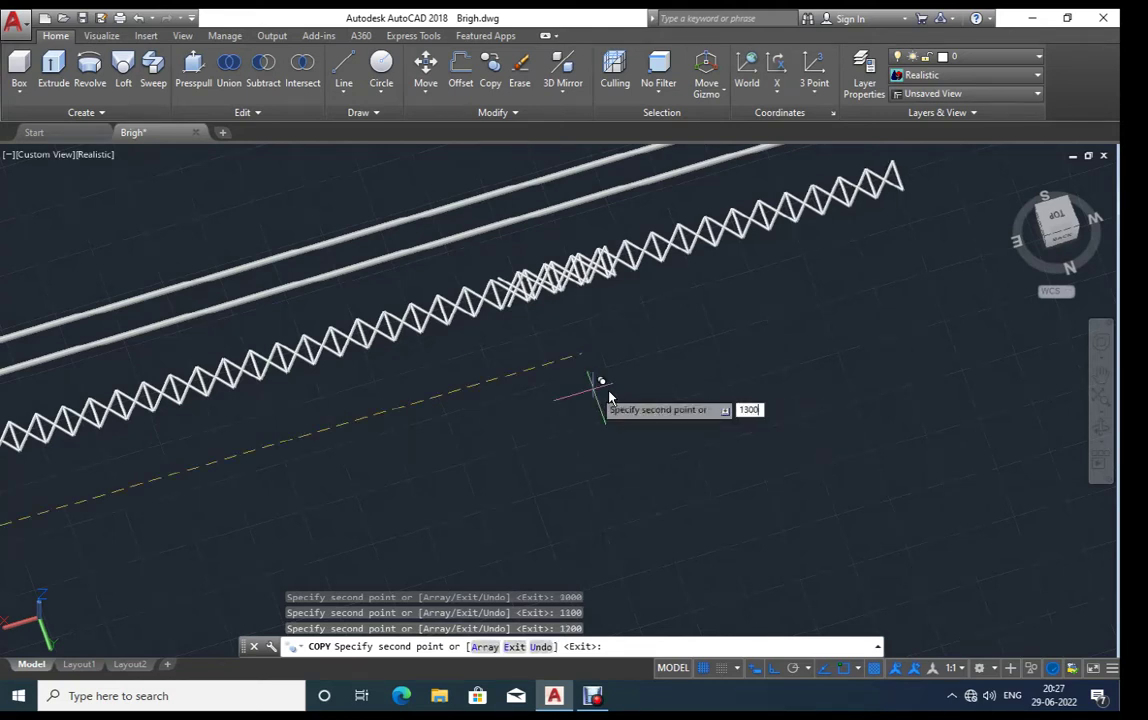
pyautogui.press('Return')
pyautogui.scroll(-2, 600, 392)
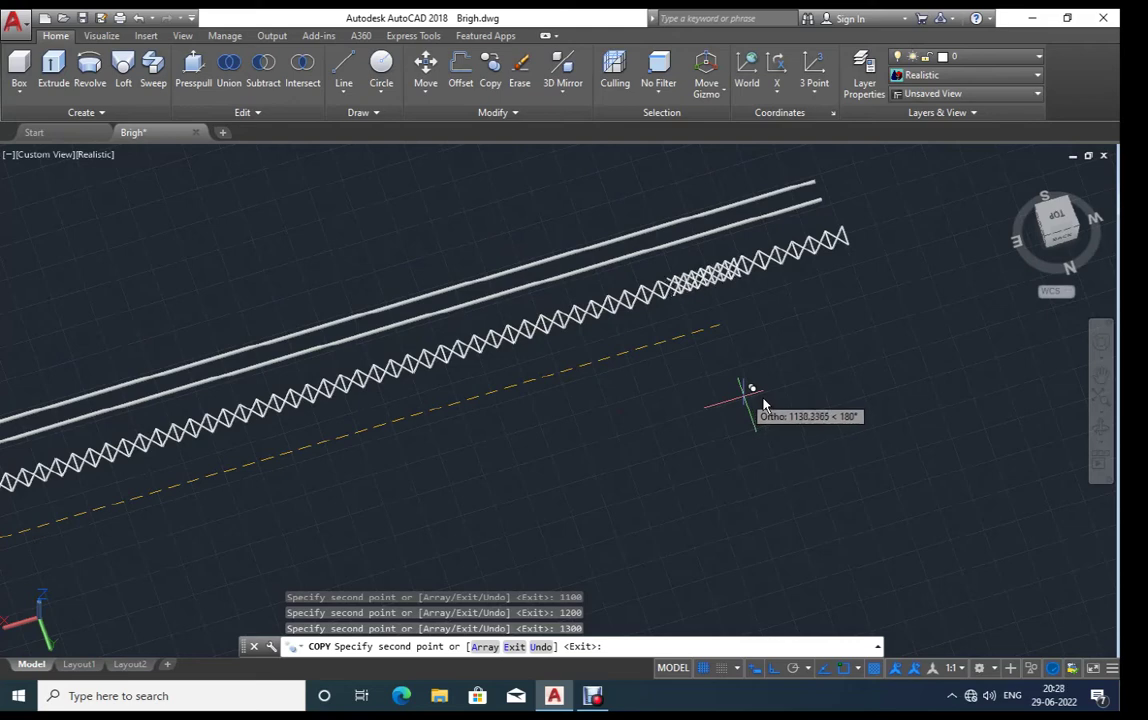
pyautogui.press('Escape')
pyautogui.moveTo(562, 447); pyautogui.dragTo(776, 384, button='middle')
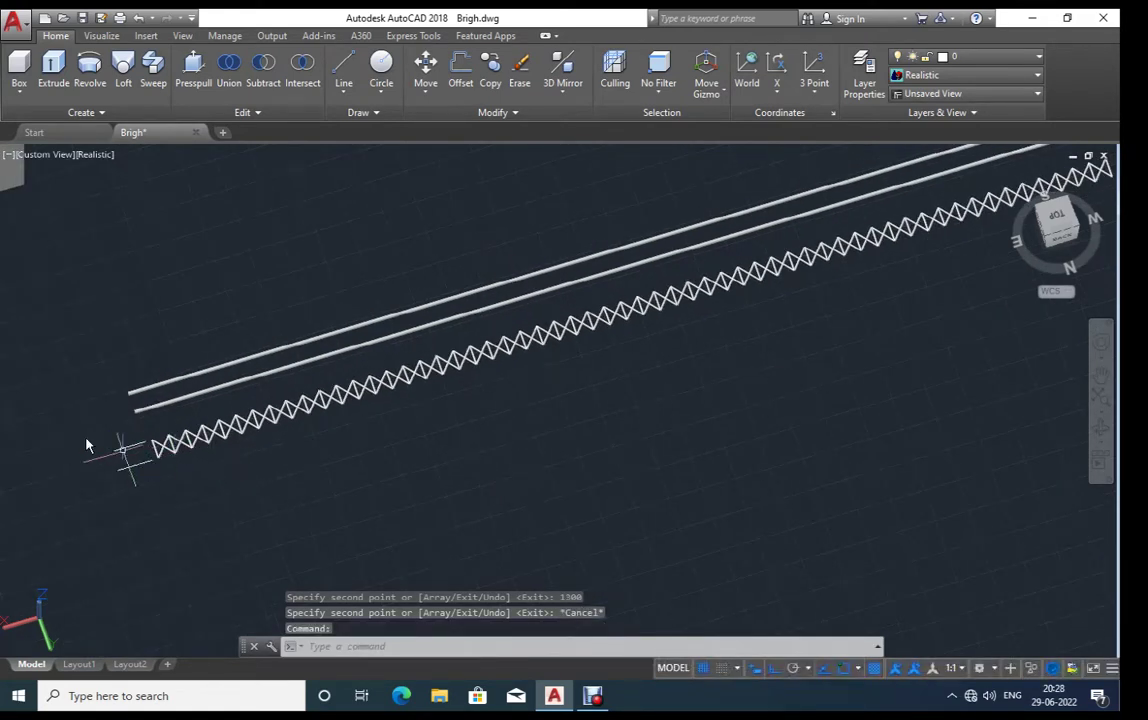
# Step: Zoom to the truss end and erase the surplus overlapping end segment
pyautogui.scroll(-2, 85, 448)
pyautogui.scroll(1, 740, 256)
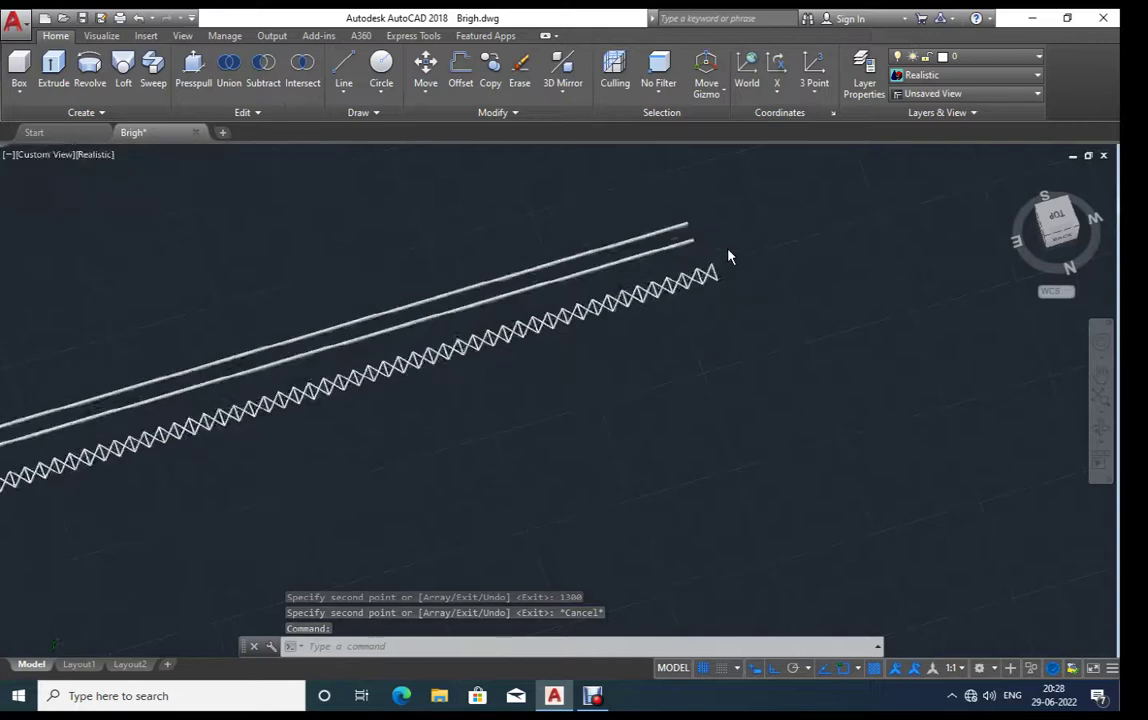
pyautogui.scroll(1, 750, 252)
pyautogui.scroll(2, 755, 256)
pyautogui.click(748, 250)
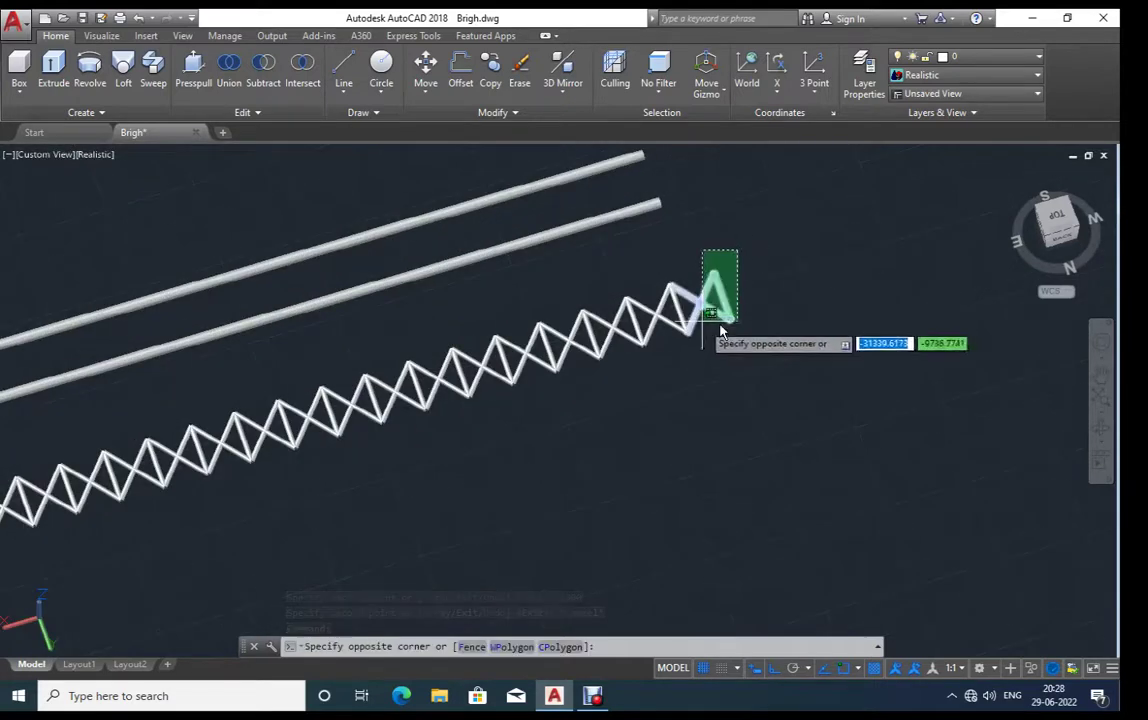
pyautogui.click(710, 330)
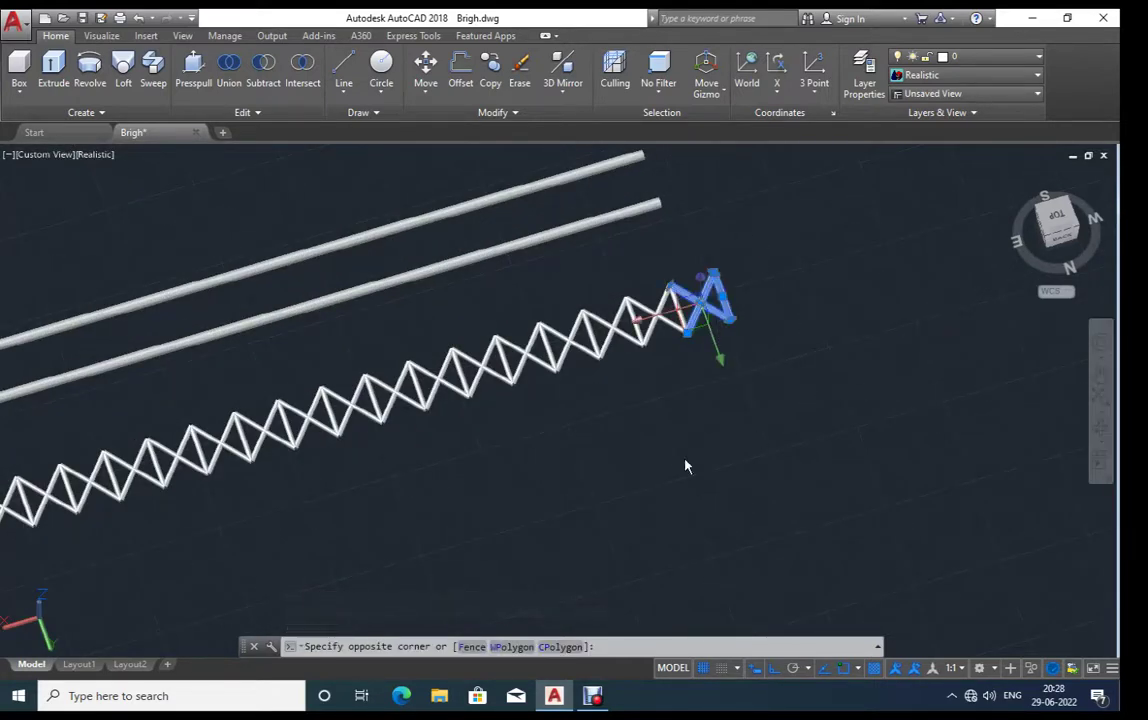
pyautogui.press('Delete')
# Step: Select the remaining pieces at the truss end and orbit to a top-down view
pyautogui.scroll(-3, 912, 338)
pyautogui.click(830, 308)
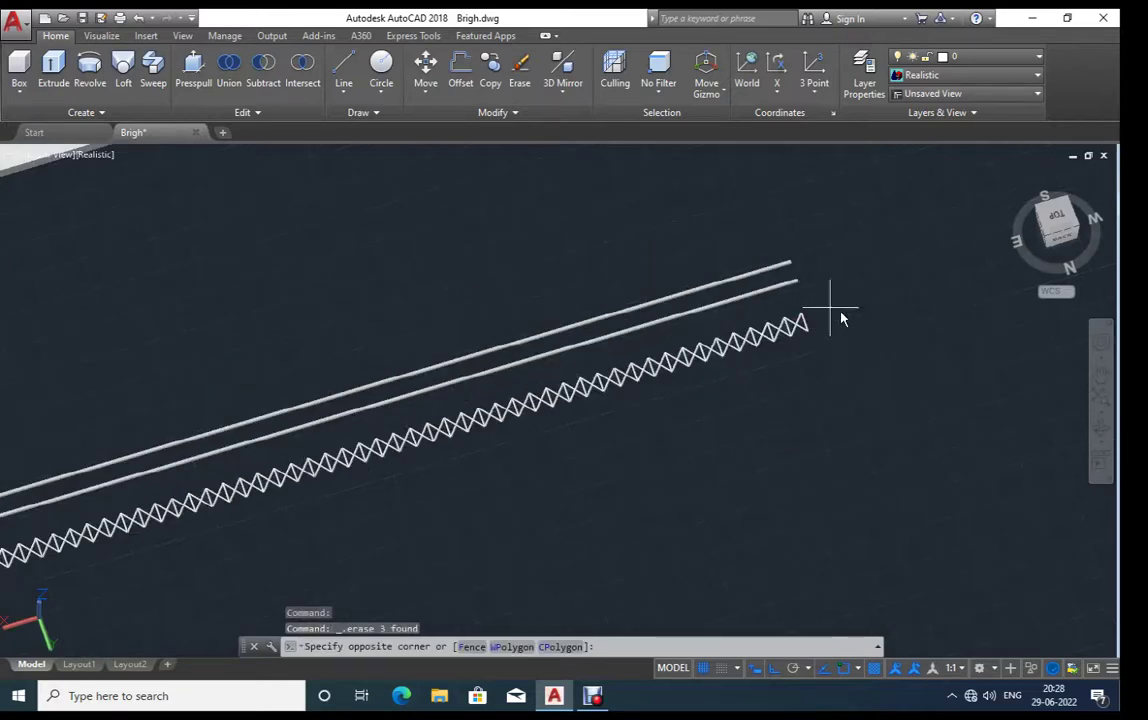
pyautogui.click(781, 405)
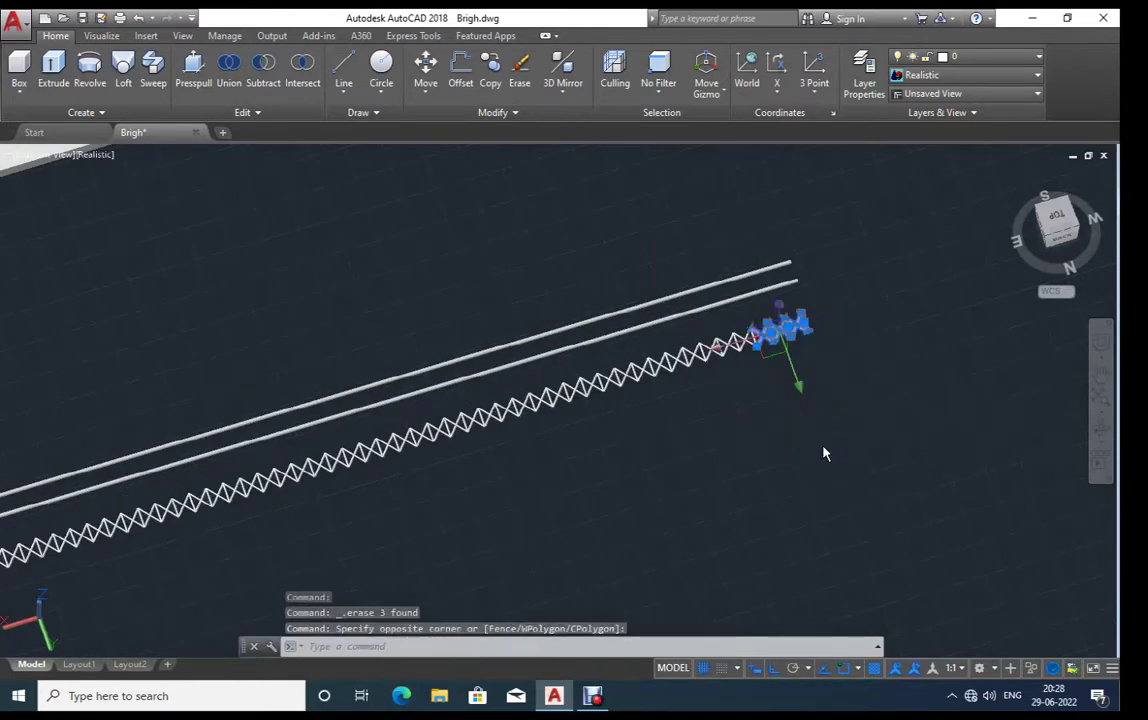
pyautogui.moveTo(822, 453)
pyautogui.keyDown('shift'); pyautogui.mouseDown(button='middle')
pyautogui.moveTo(781, 477)
pyautogui.moveTo(764, 469)
pyautogui.mouseUp(button='middle'); pyautogui.keyUp('shift')
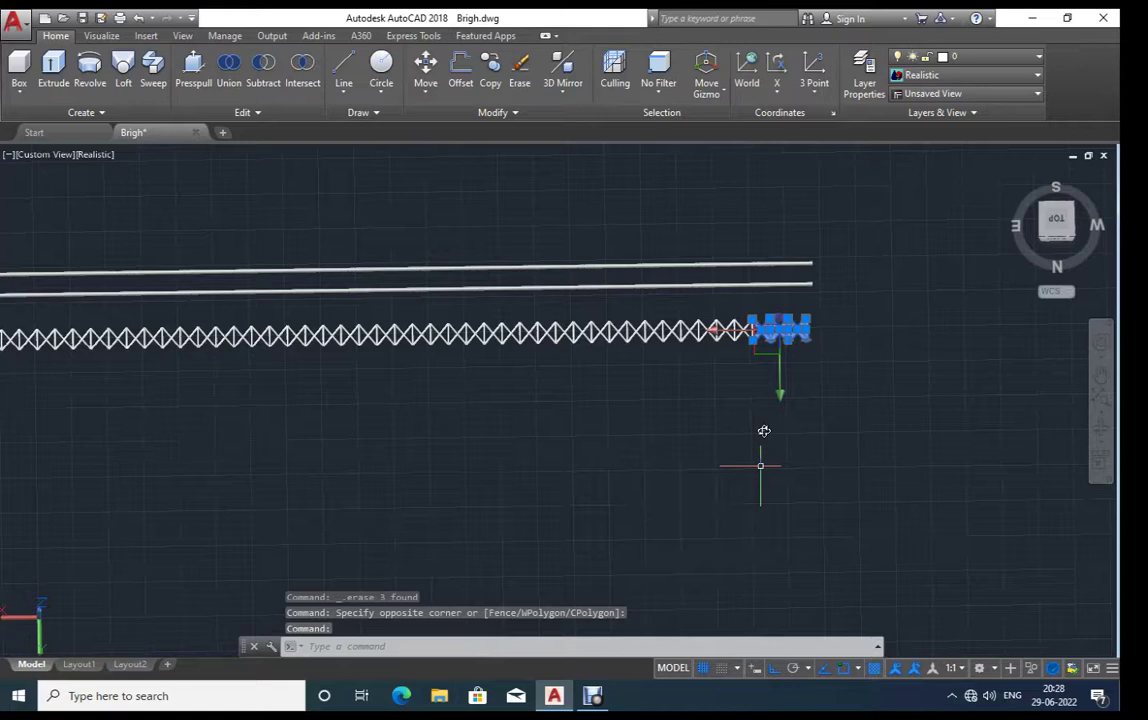
# Step: Select the entire X-braced truss and orbit to a diagonal 3D view
pyautogui.click(777, 300)
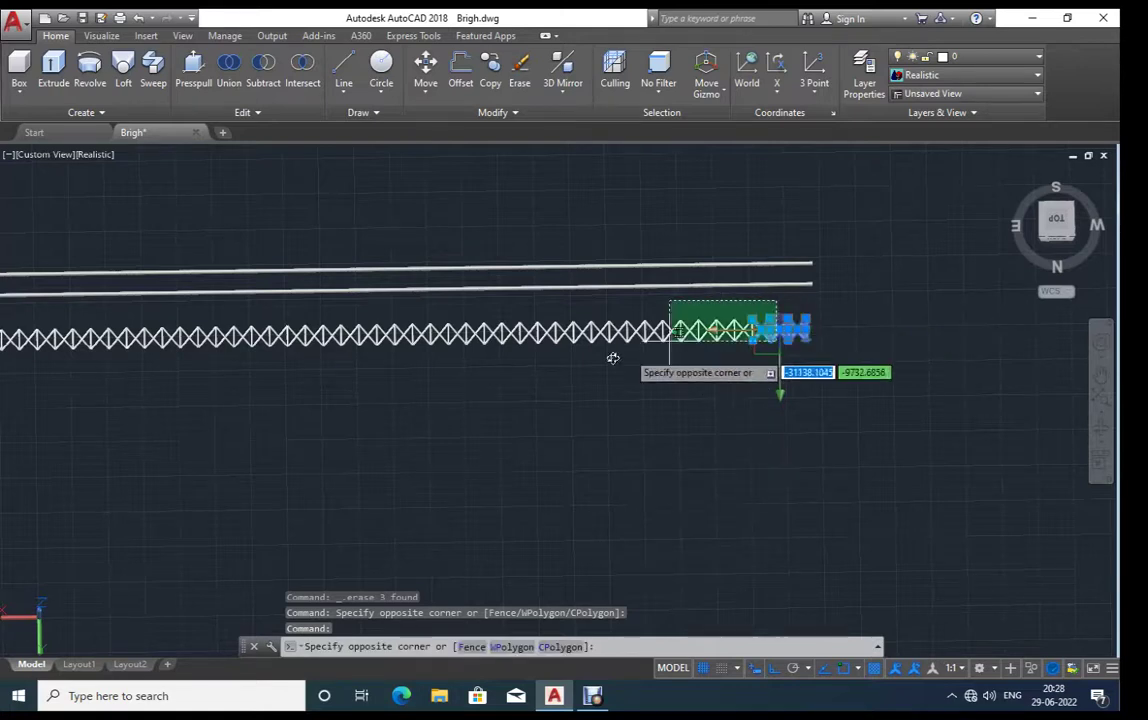
pyautogui.click(146, 405)
pyautogui.moveTo(256, 405)
pyautogui.keyDown('shift'); pyautogui.mouseDown(button='middle')
pyautogui.moveTo(588, 443)
pyautogui.moveTo(871, 425)
pyautogui.mouseUp(button='middle'); pyautogui.keyUp('shift')
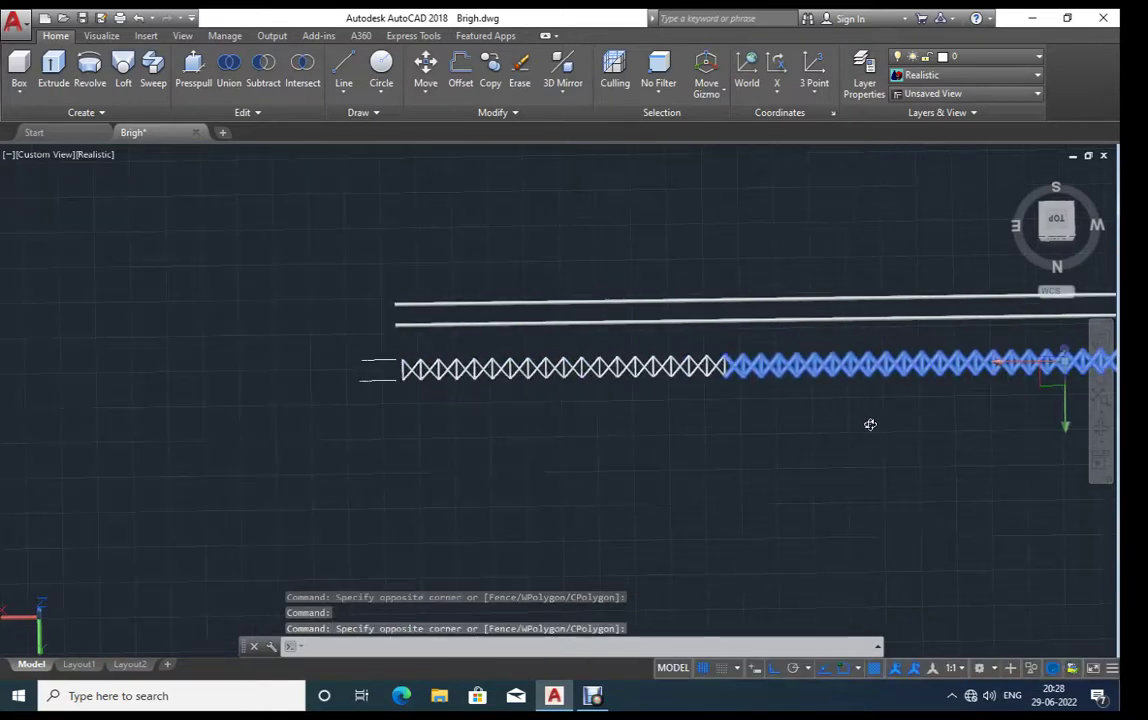
pyautogui.click(775, 343)
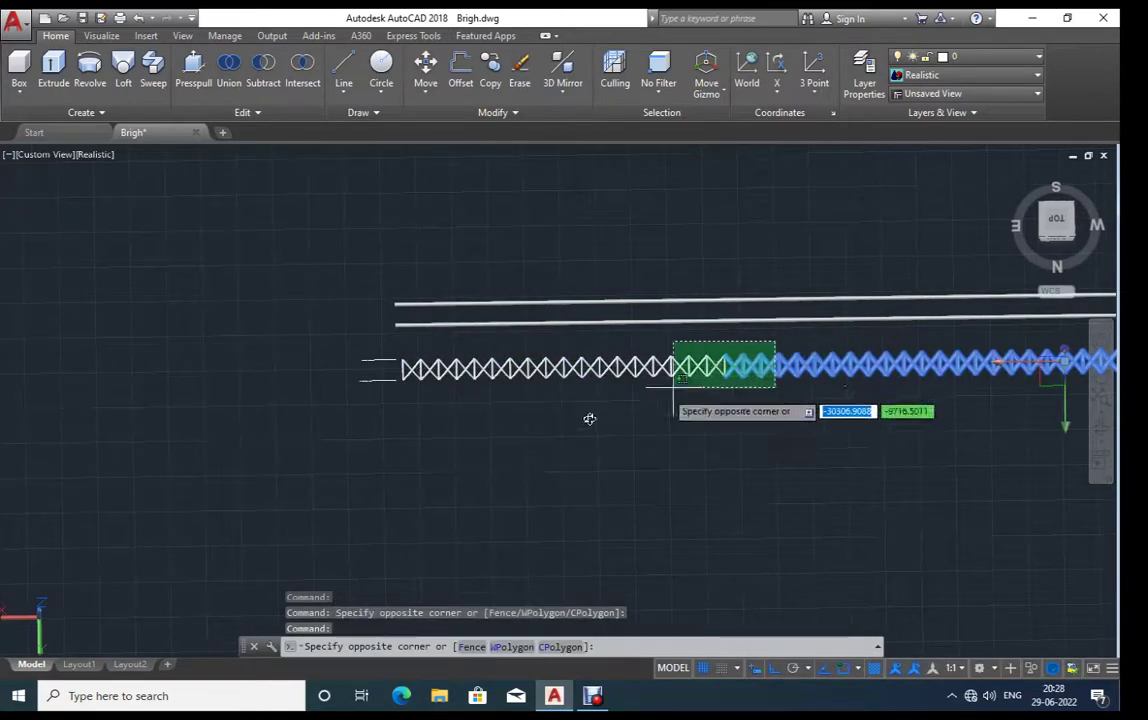
pyautogui.click(418, 450)
pyautogui.scroll(4, 402, 371)
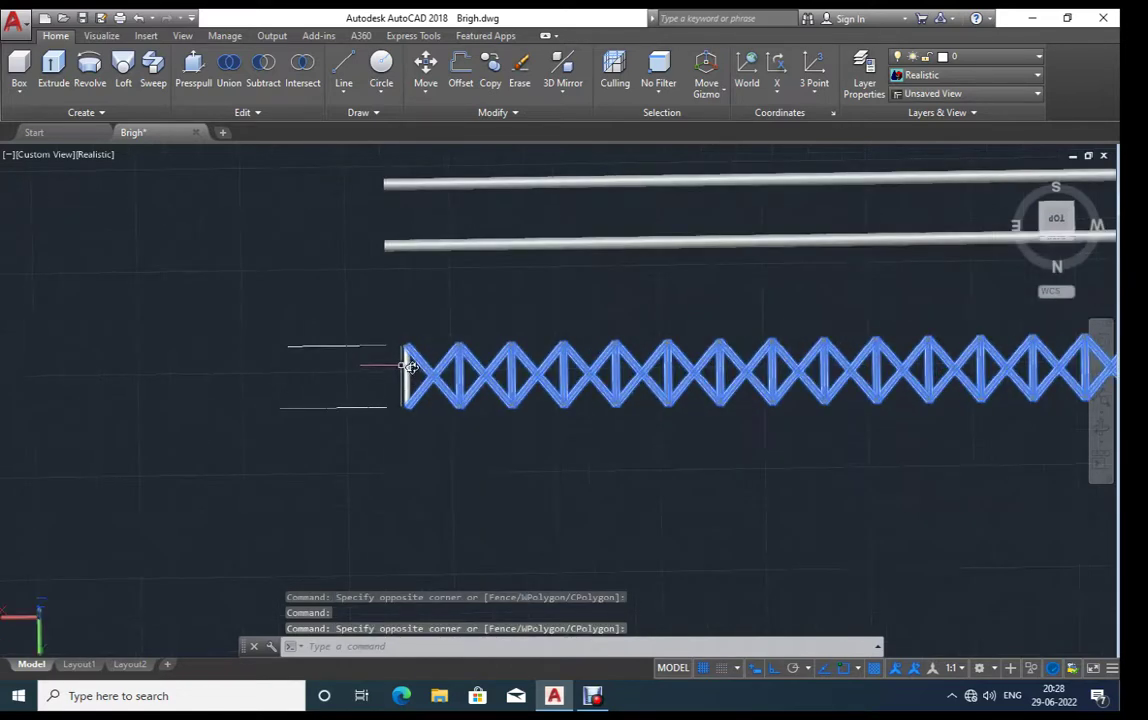
pyautogui.moveTo(437, 488)
pyautogui.keyDown('shift'); pyautogui.mouseDown(button='middle')
pyautogui.moveTo(500, 479)
pyautogui.moveTo(474, 353)
pyautogui.moveTo(524, 535)
pyautogui.moveTo(490, 545)
pyautogui.mouseUp(button='middle'); pyautogui.keyUp('shift')
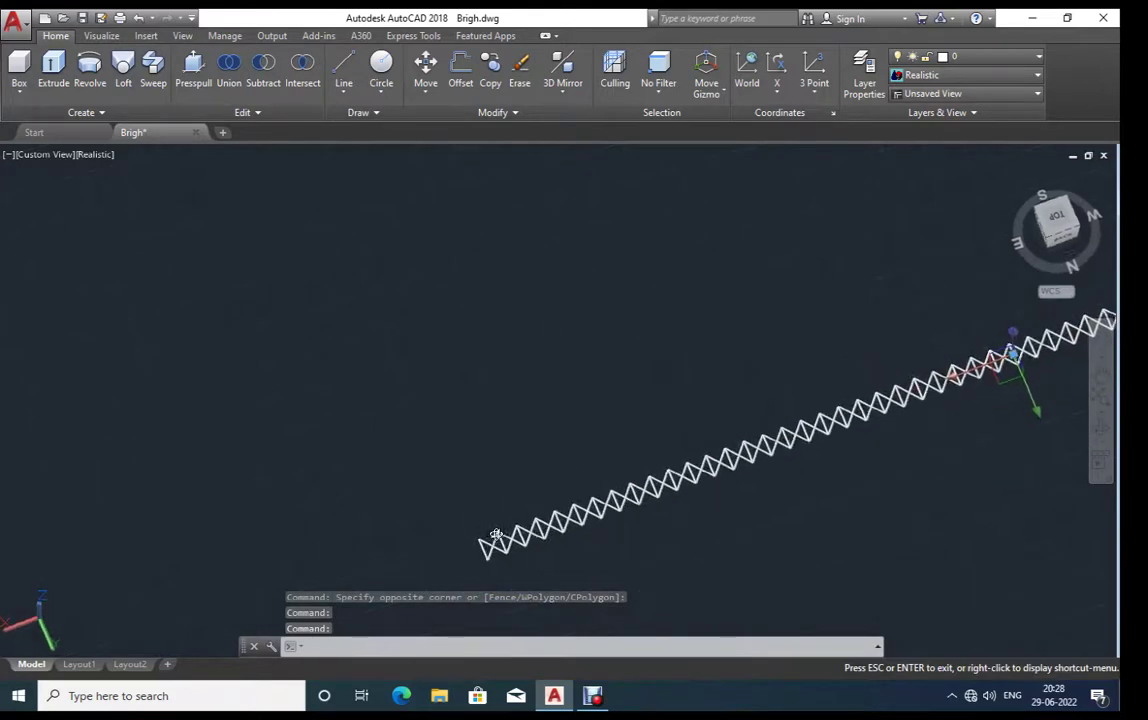
pyautogui.scroll(2, 503, 557)
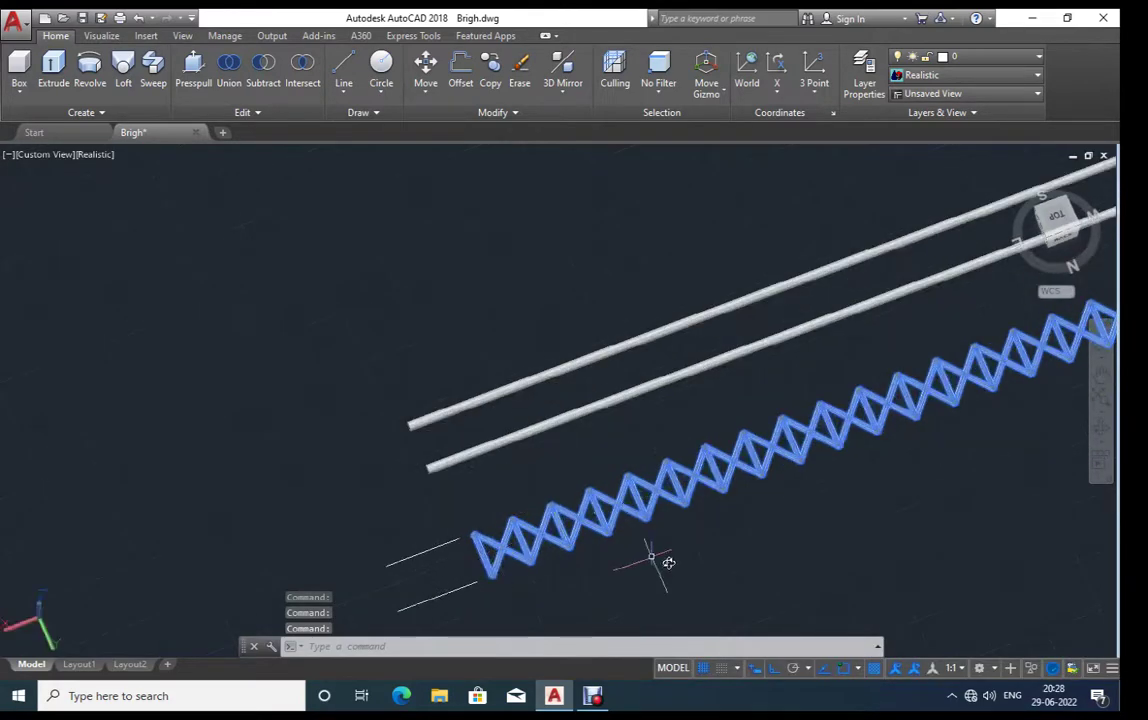
# Step: Move the truss from its lower-left end onto the other truss's end point
pyautogui.click(470, 537)
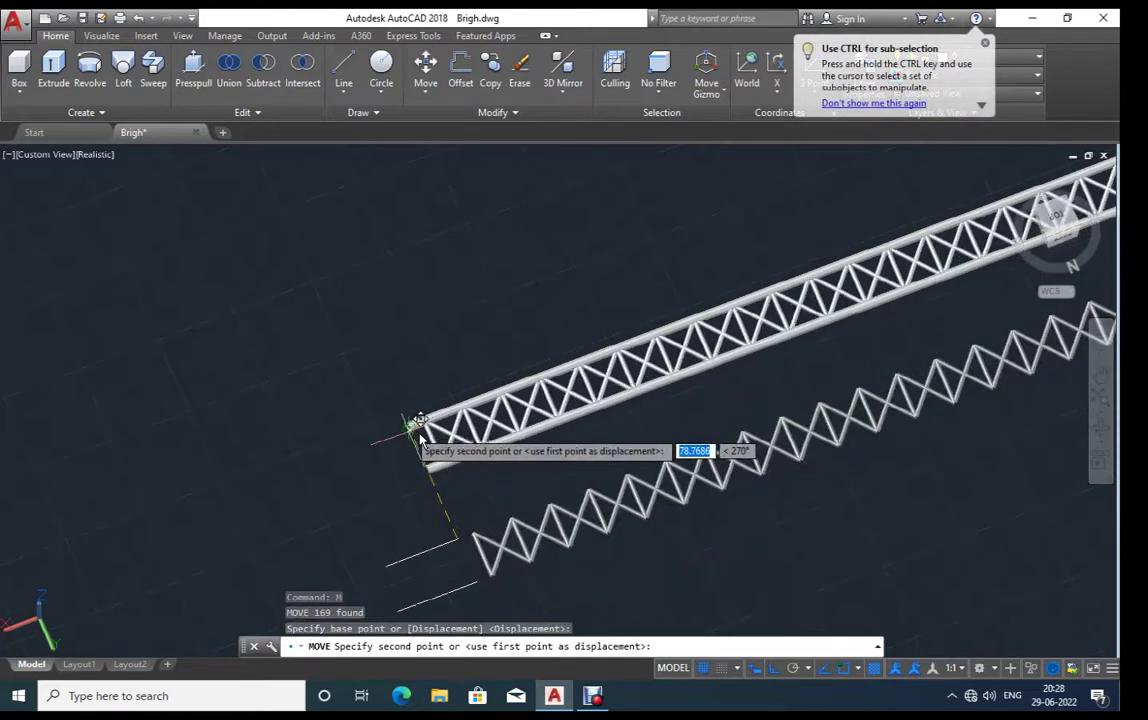
pyautogui.click(421, 438)
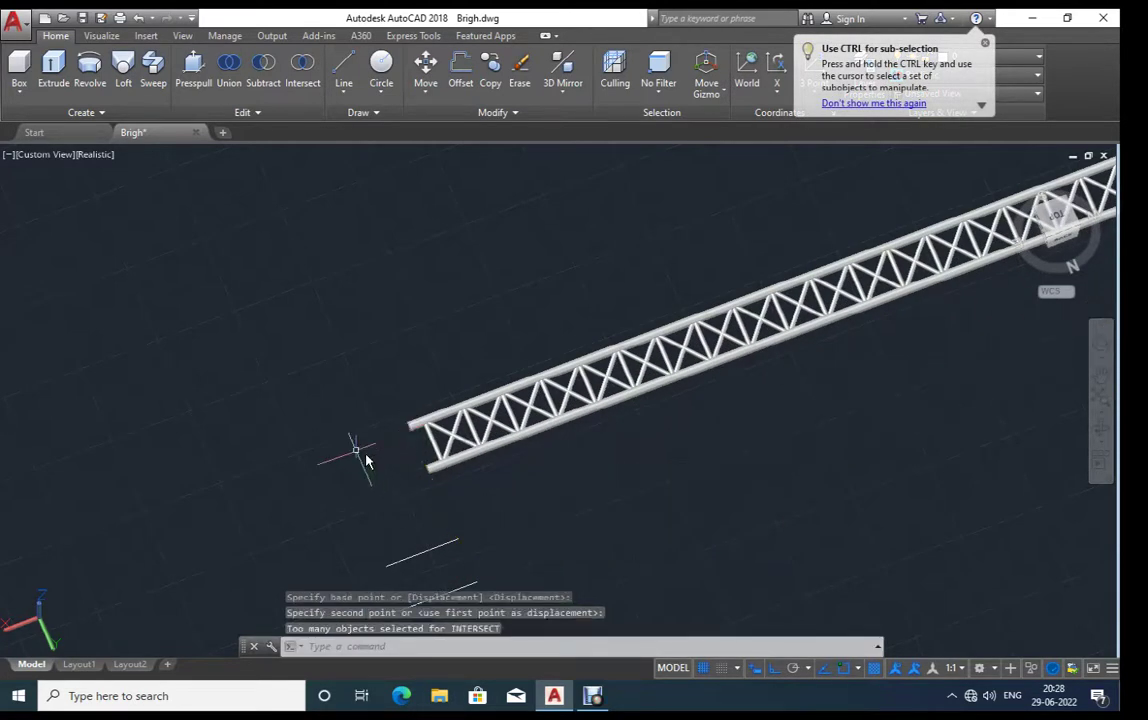
pyautogui.scroll(-2, 360, 460)
pyautogui.scroll(-2, 355, 458)
pyautogui.scroll(-2, 302, 480)
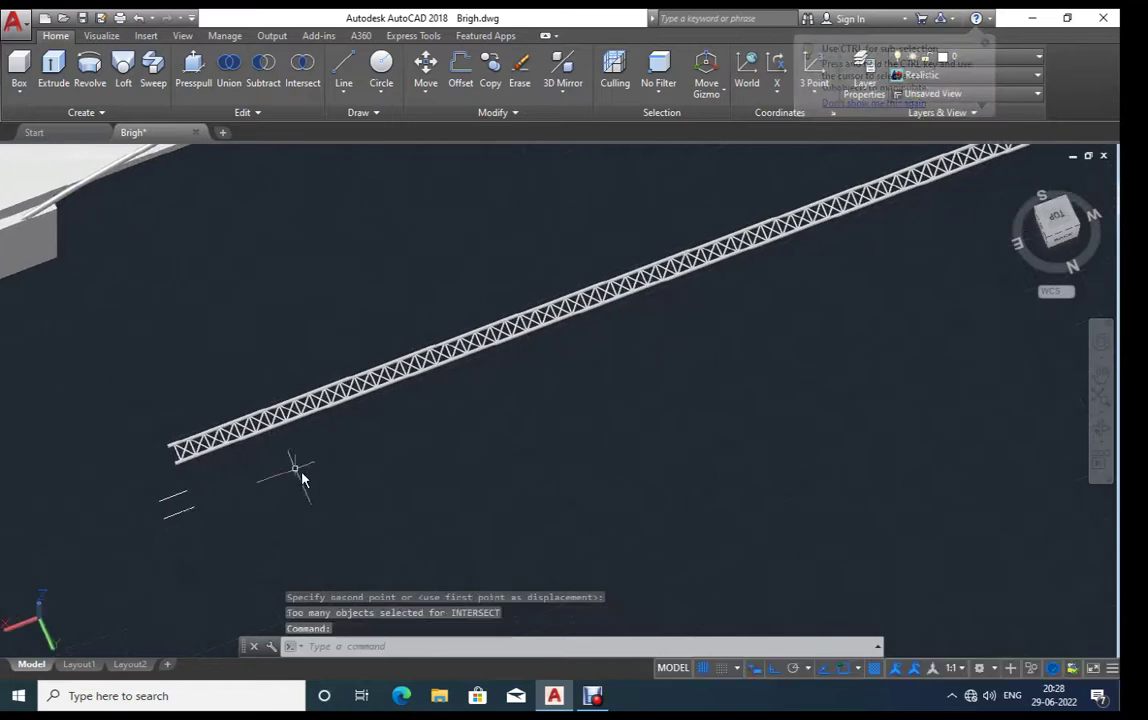
pyautogui.scroll(-3, 170, 458)
pyautogui.scroll(3, 503, 326)
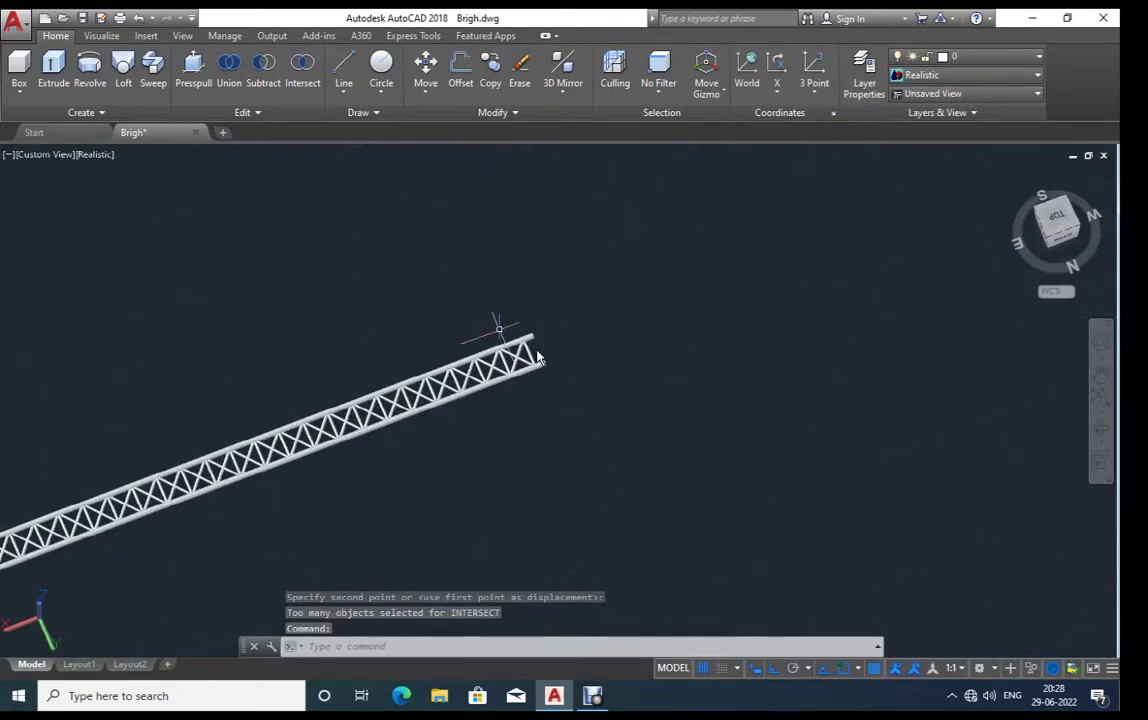
pyautogui.scroll(1, 508, 320)
pyautogui.scroll(-1, 620, 330)
pyautogui.scroll(1, 85, 575)
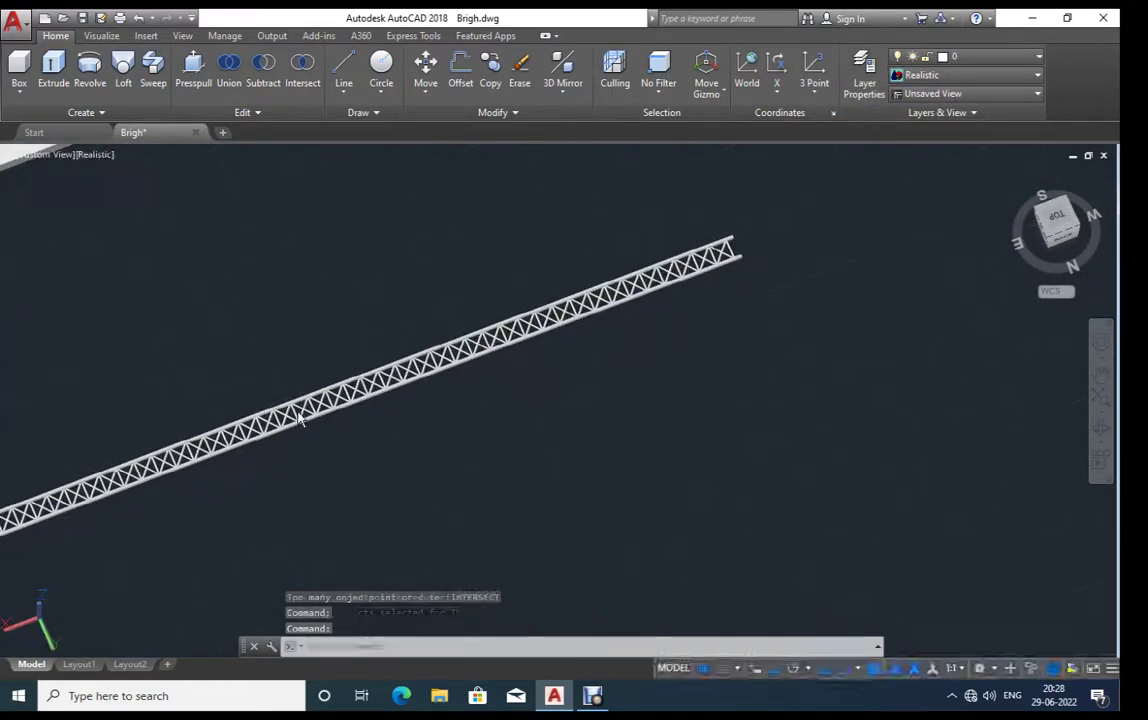
pyautogui.moveTo(174, 520); pyautogui.dragTo(381, 405, button='middle')
pyautogui.scroll(-3, 119, 490)
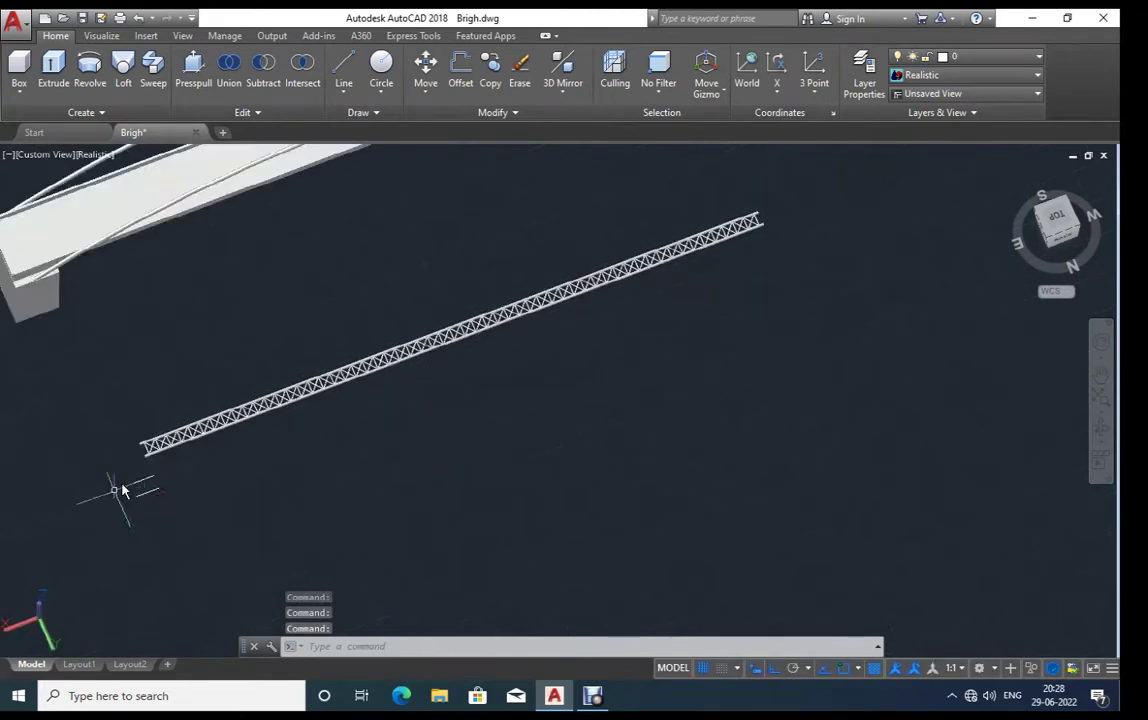
# Step: Erase the two stray lines near the girder end and select the whole girder
pyautogui.click(145, 488)
pyautogui.press('Delete')
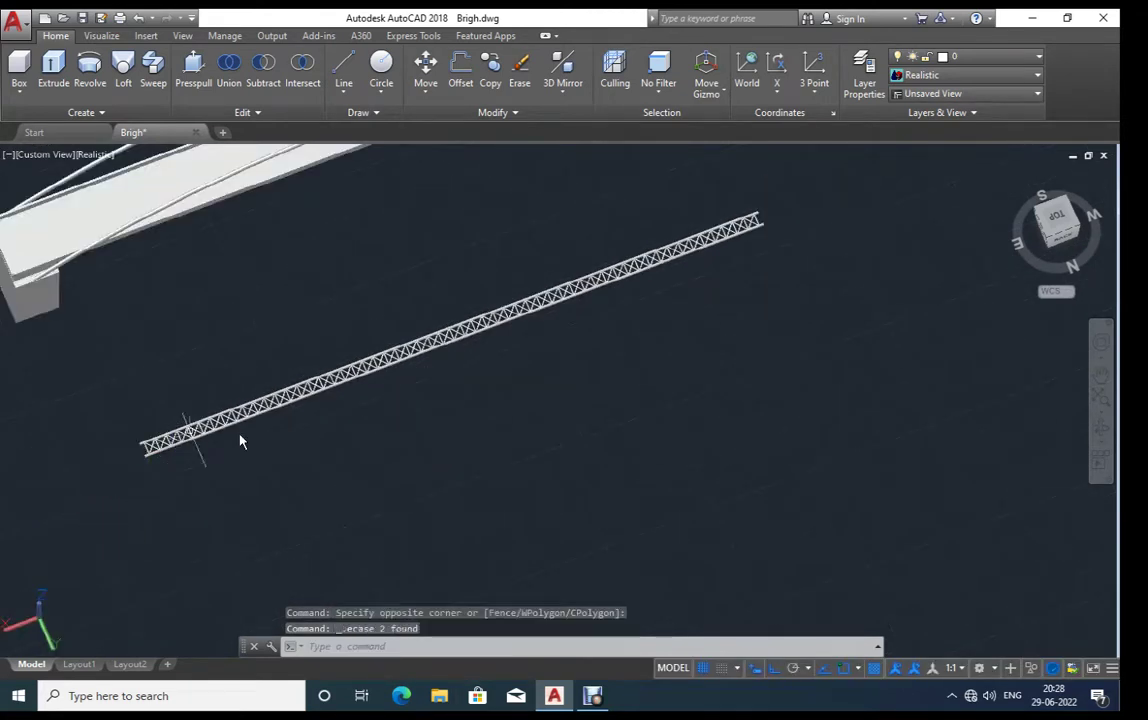
pyautogui.click(773, 205)
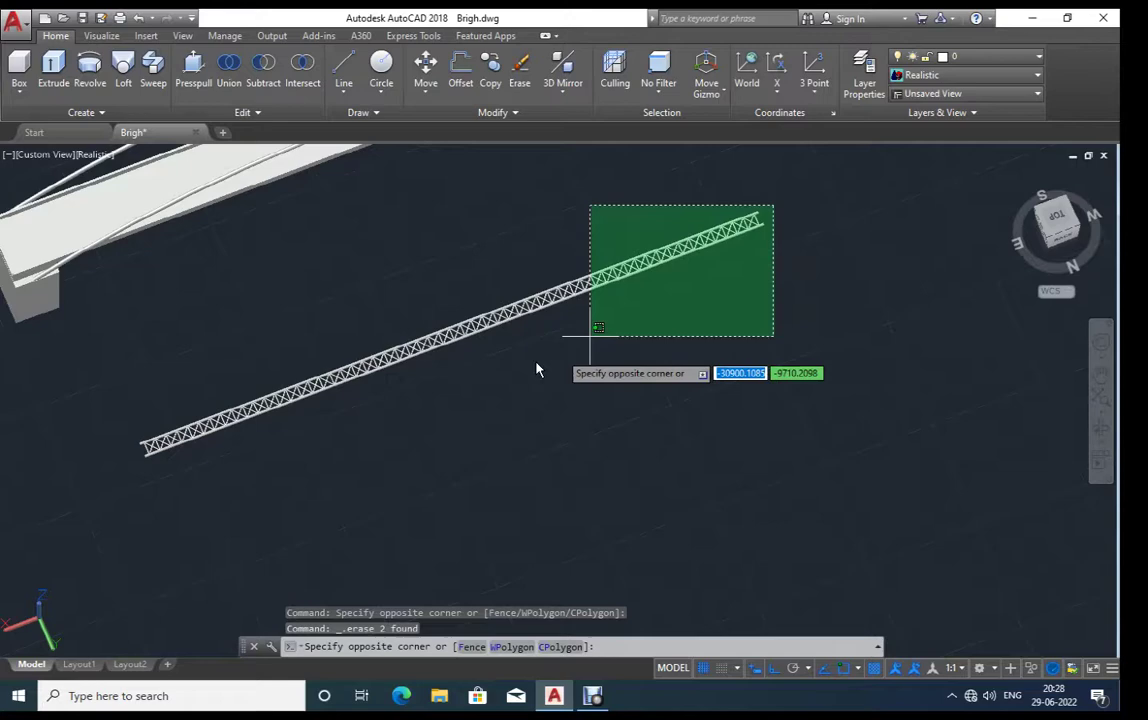
pyautogui.click(318, 433)
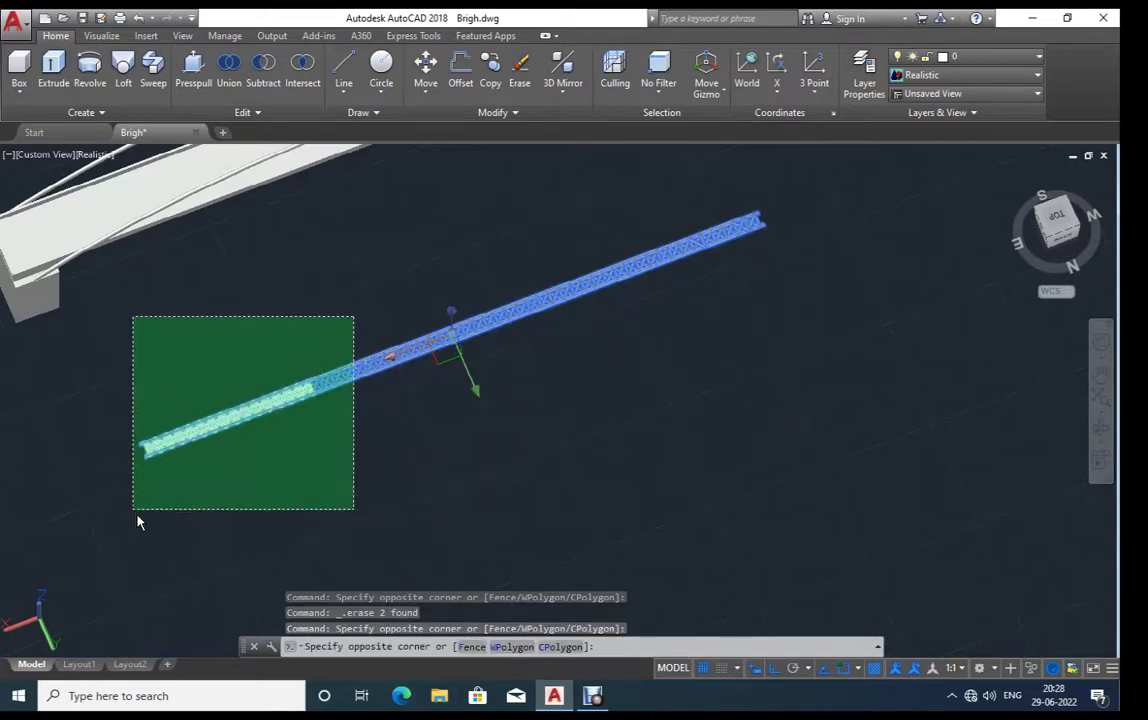
pyautogui.click(134, 512)
pyautogui.keyDown('shift'); pyautogui.moveTo(195, 512); pyautogui.dragTo(333, 444, button='middle'); pyautogui.keyUp('shift')
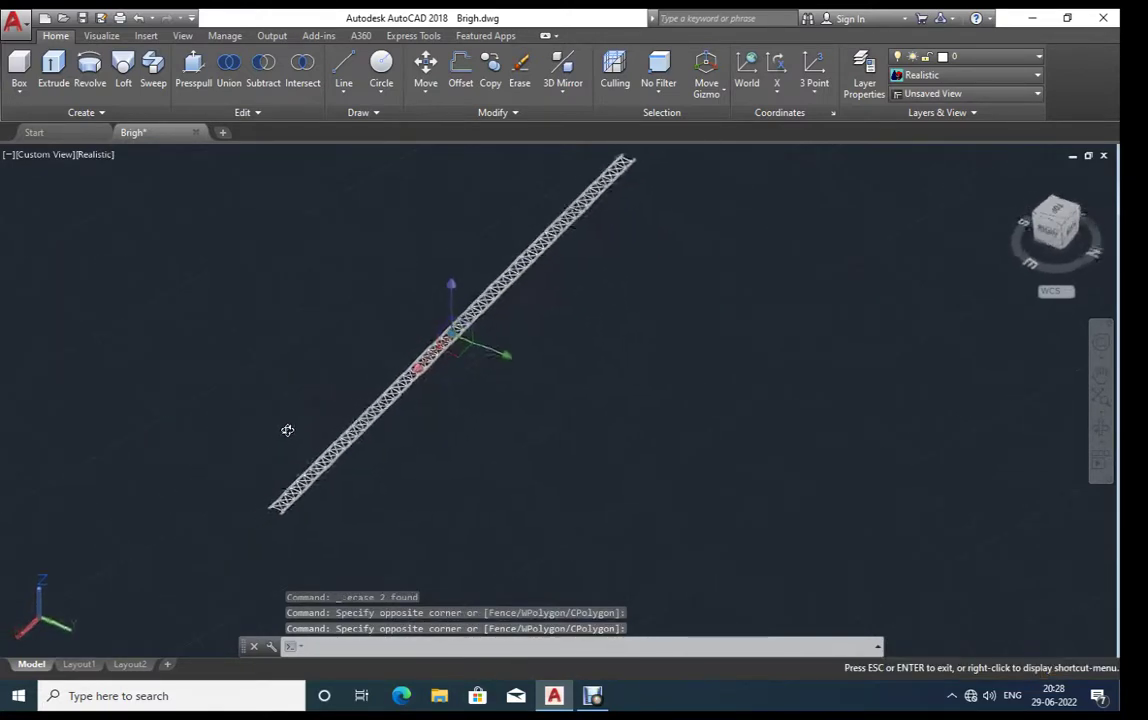
pyautogui.scroll(3, 328, 436)
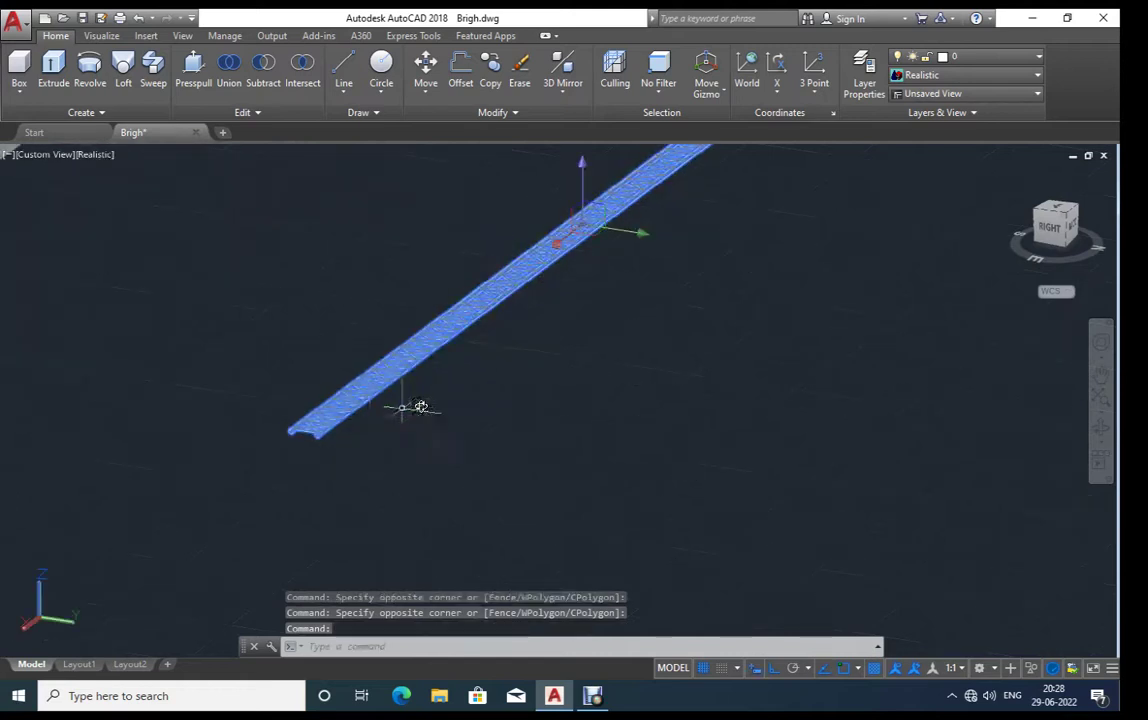
pyautogui.moveTo(410, 402); pyautogui.dragTo(366, 469, button='middle')
pyautogui.write('3')
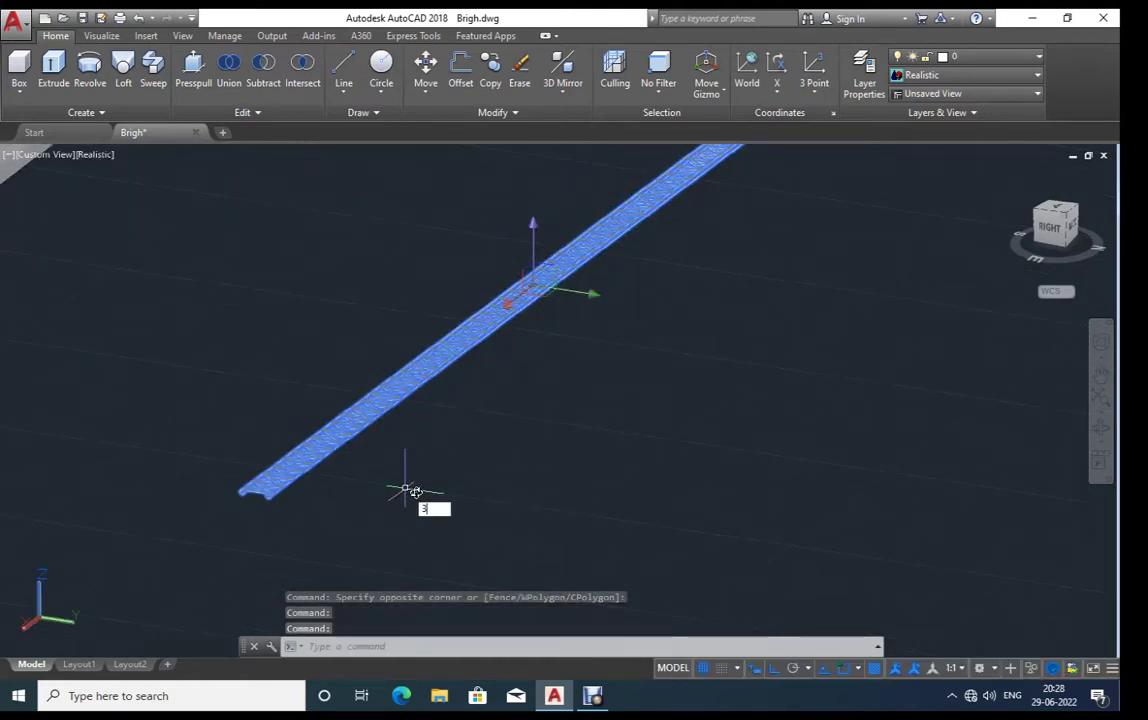
# Step: Start a 3D rotation of the girder about a pivot point, then cancel it
pyautogui.write('d')
pyautogui.press('Return')
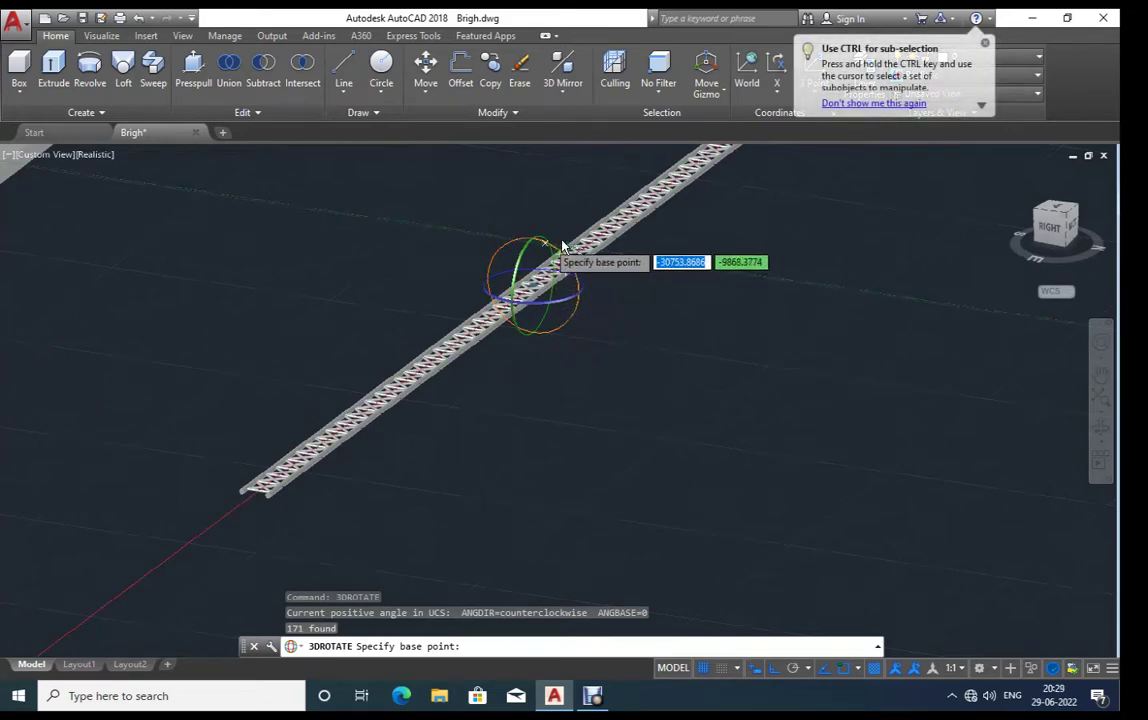
pyautogui.scroll(5, 562, 245)
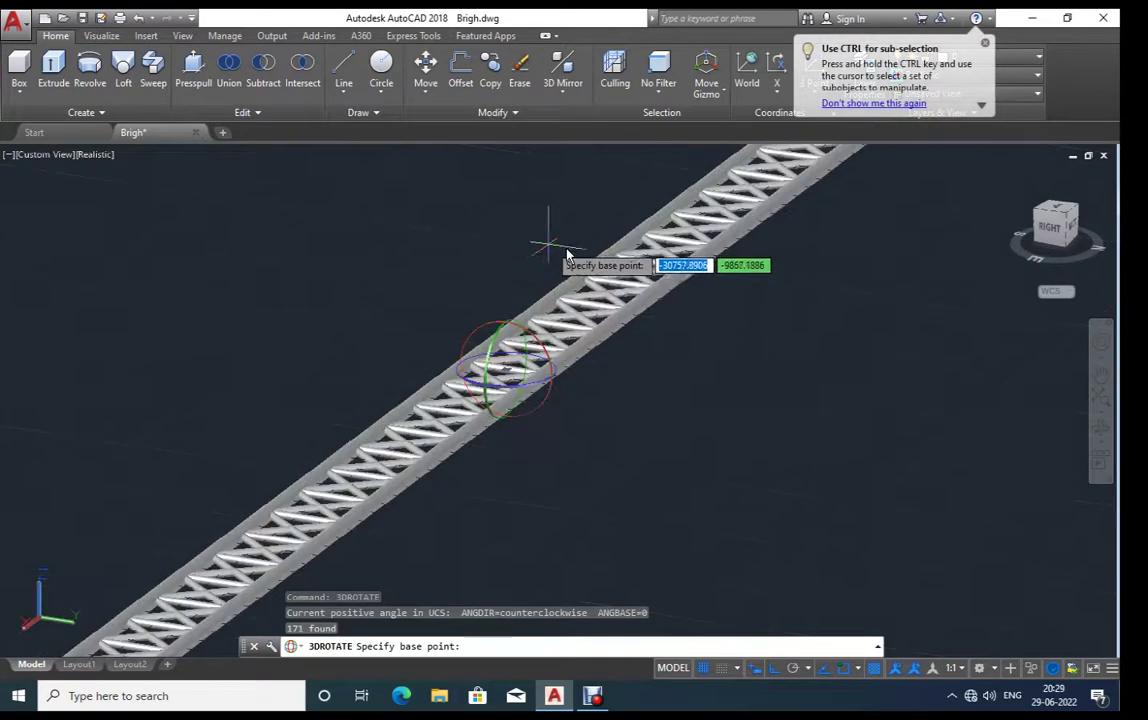
pyautogui.click(553, 347)
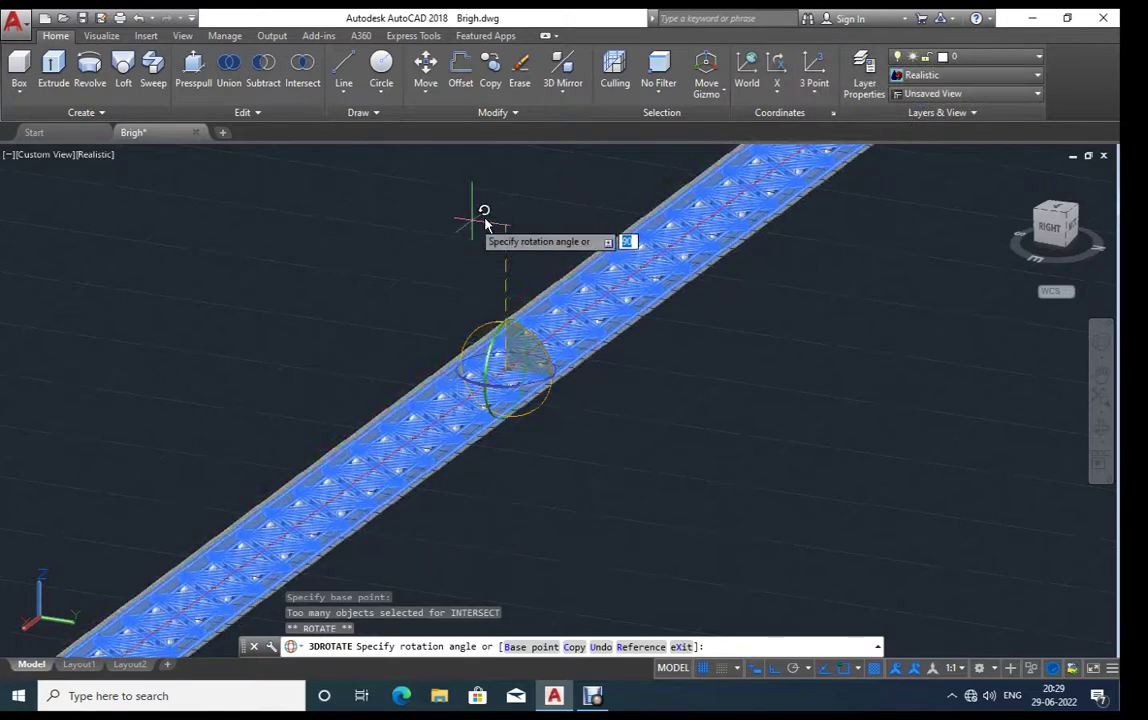
pyautogui.press('Escape')
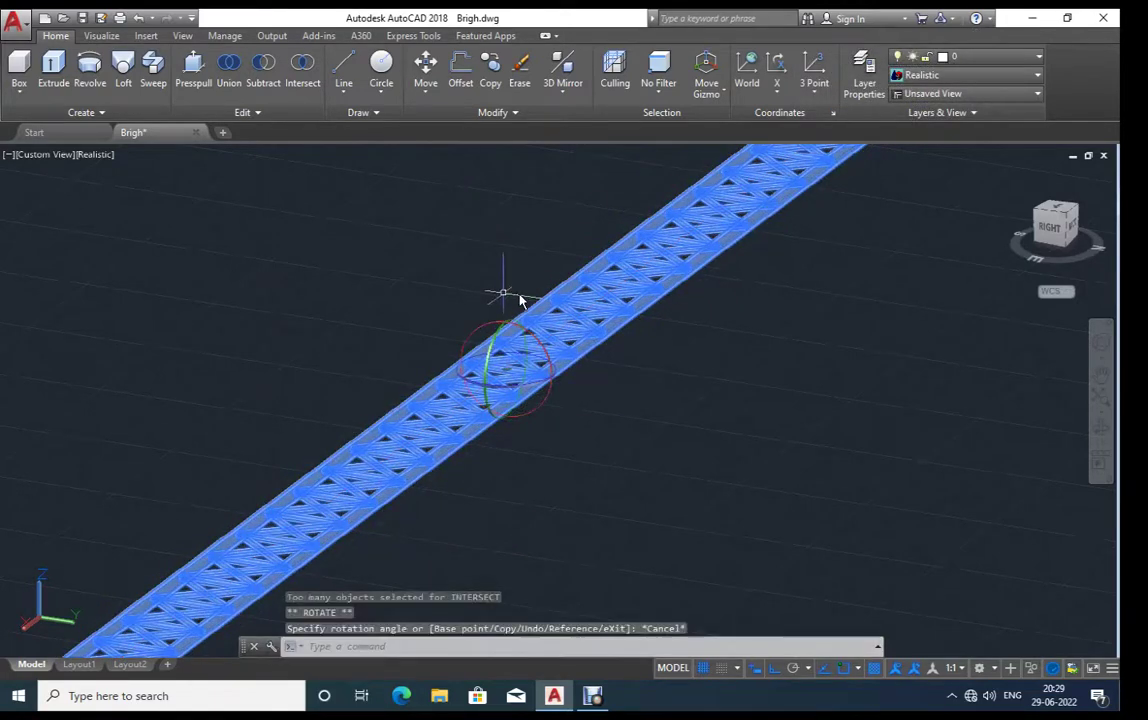
# Step: Try rotating the truss about its vertical axis with the gizmo, then cancel
pyautogui.scroll(4, 528, 330)
pyautogui.scroll(-2, 491, 413)
pyautogui.scroll(-2, 513, 300)
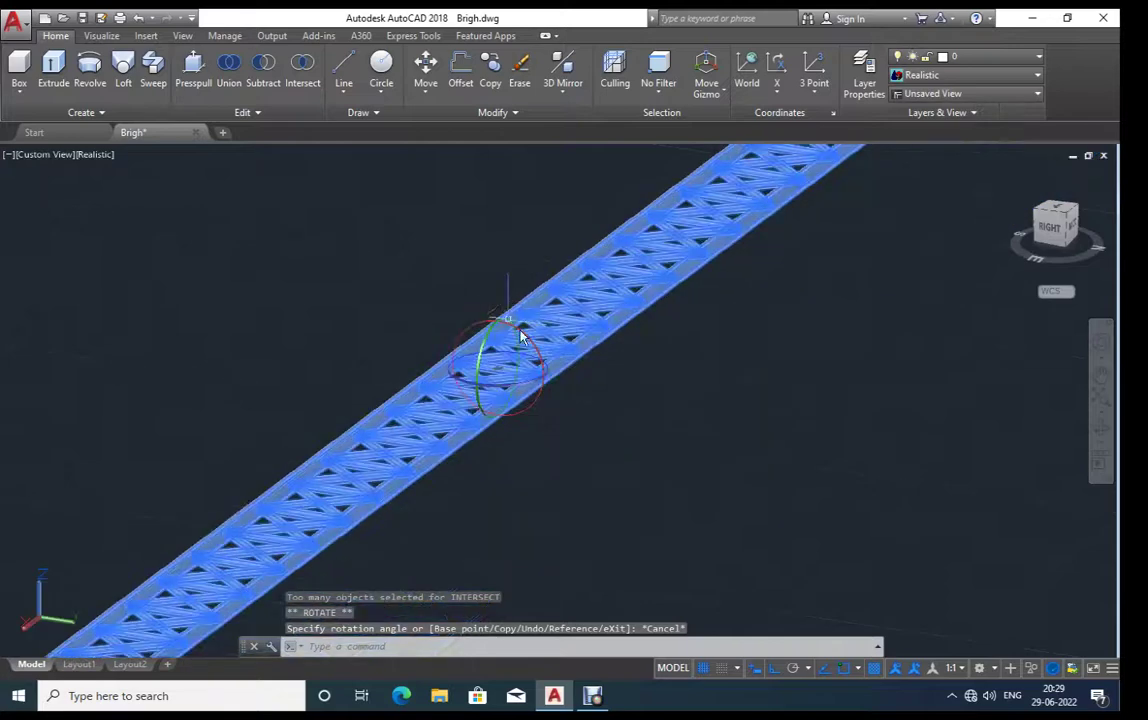
pyautogui.click(482, 337)
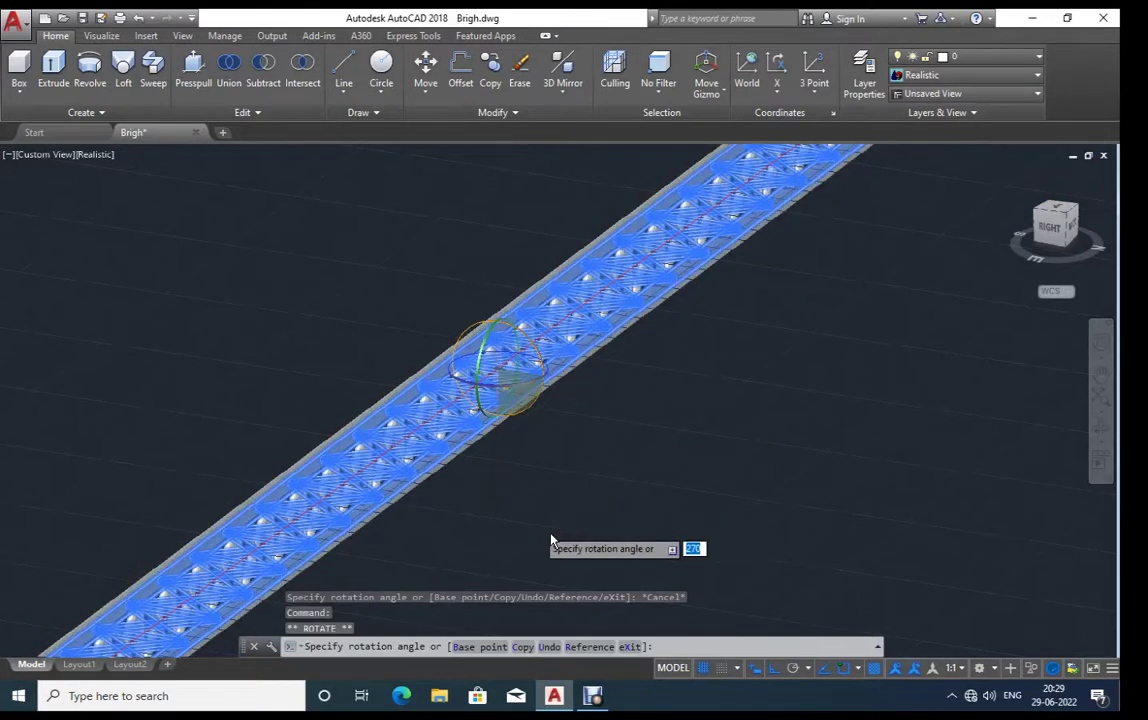
pyautogui.press('Escape')
pyautogui.press('Escape')
pyautogui.scroll(-2, 576, 328)
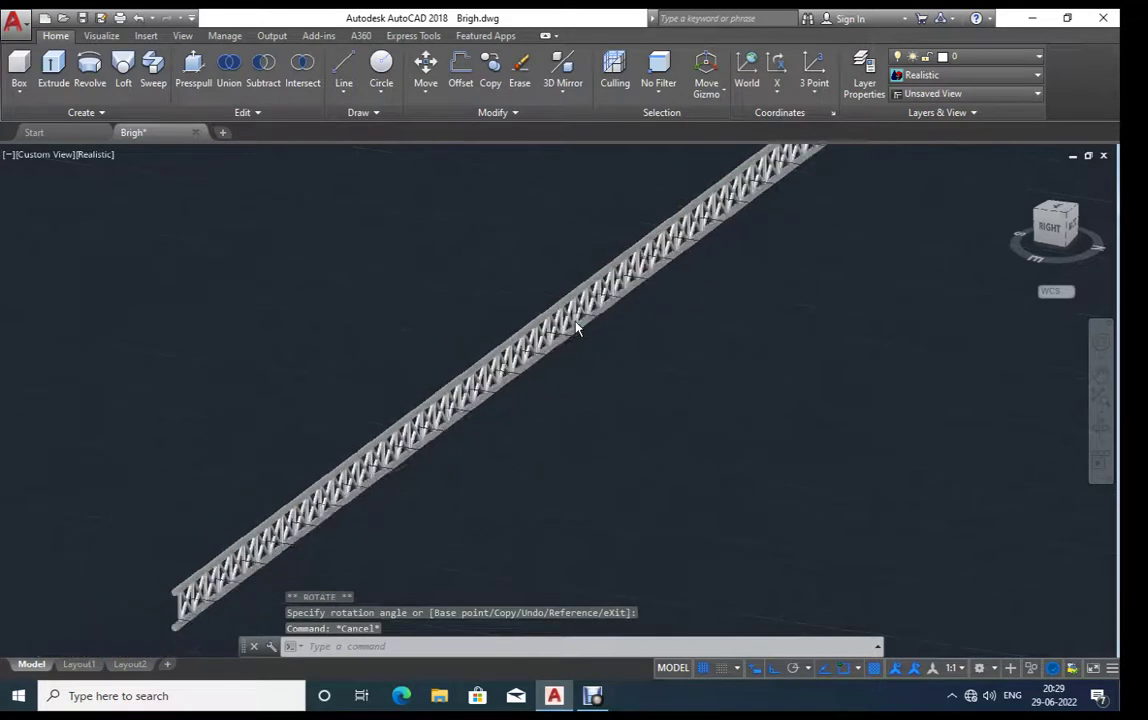
pyautogui.scroll(-2, 576, 328)
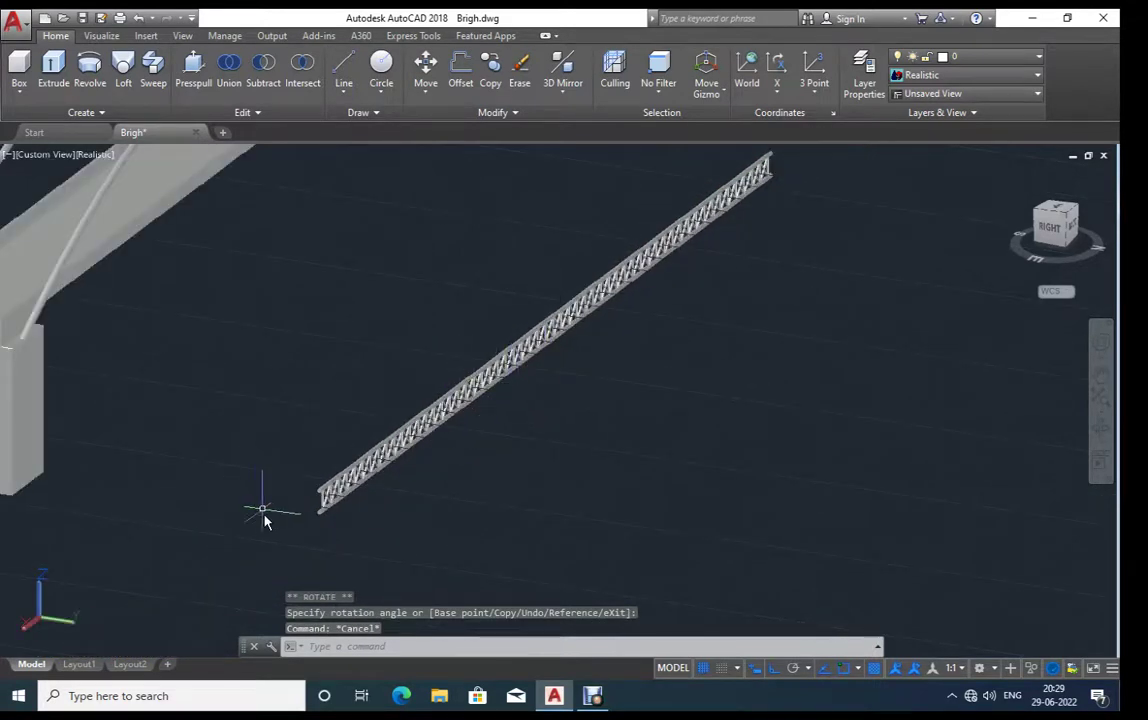
# Step: Draw a 5-unit vertical line along Z from the left pier's corner, below the arch end
pyautogui.keyDown('shift'); pyautogui.moveTo(265, 507); pyautogui.dragTo(251, 490, button='middle'); pyautogui.keyUp('shift')
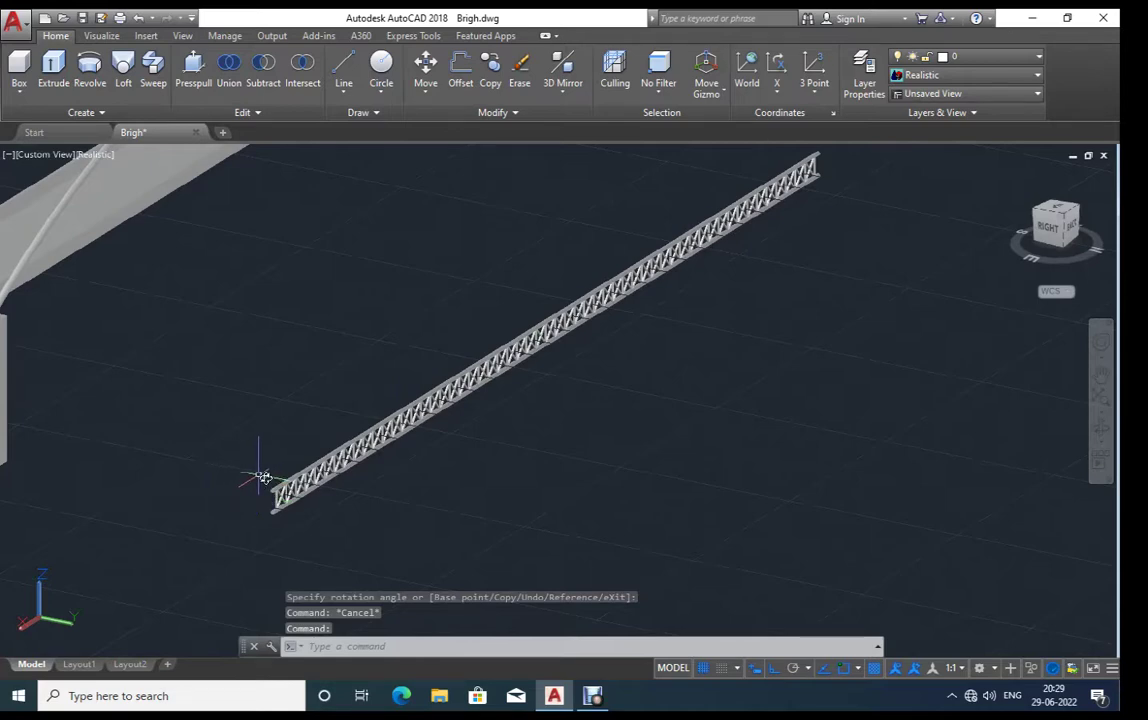
pyautogui.scroll(-2, 345, 466)
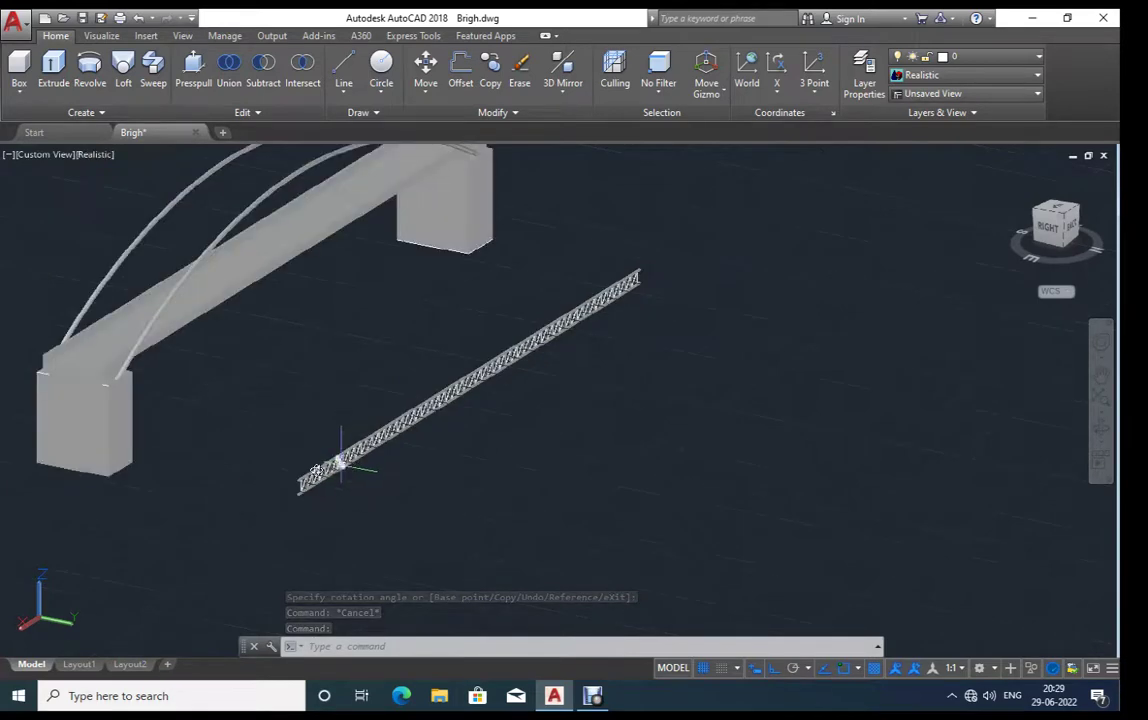
pyautogui.scroll(3, 125, 368)
pyautogui.scroll(2, 127, 383)
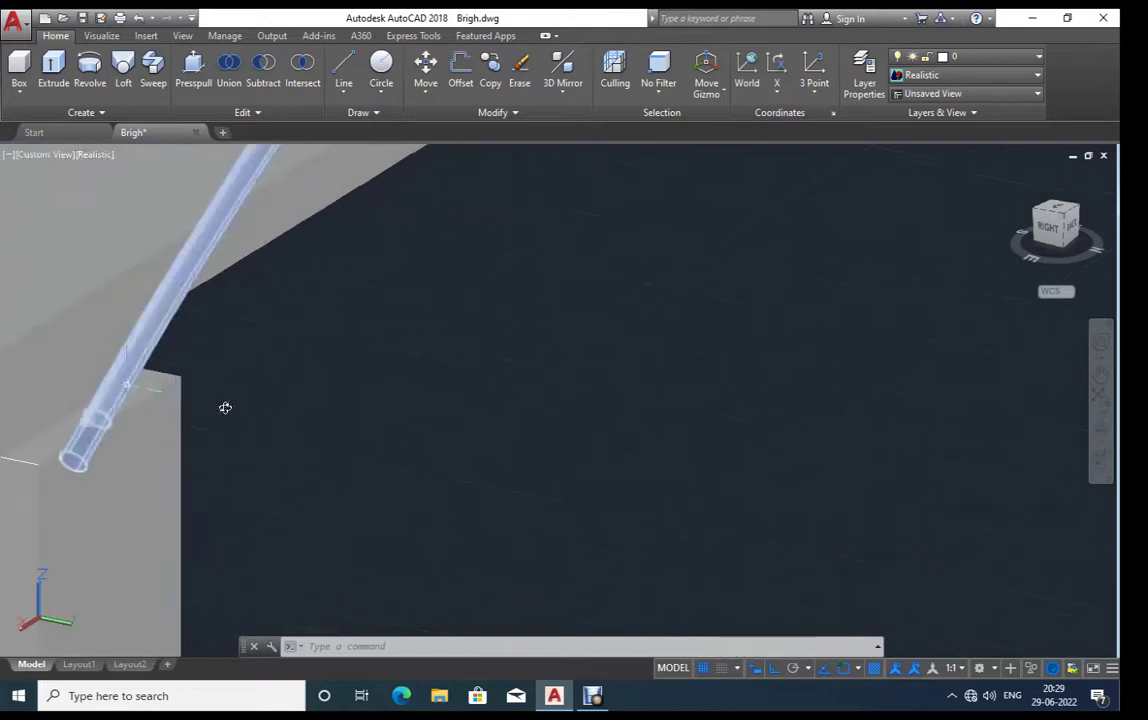
pyautogui.write('L')
pyautogui.press('Return')
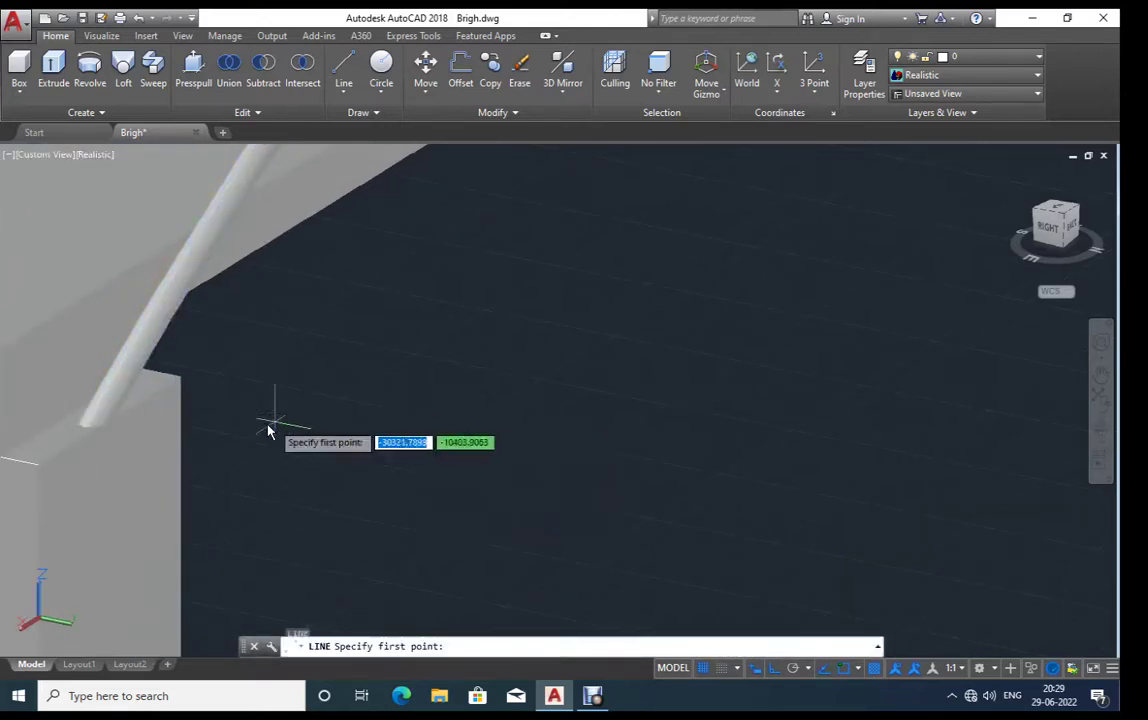
pyautogui.click(185, 388)
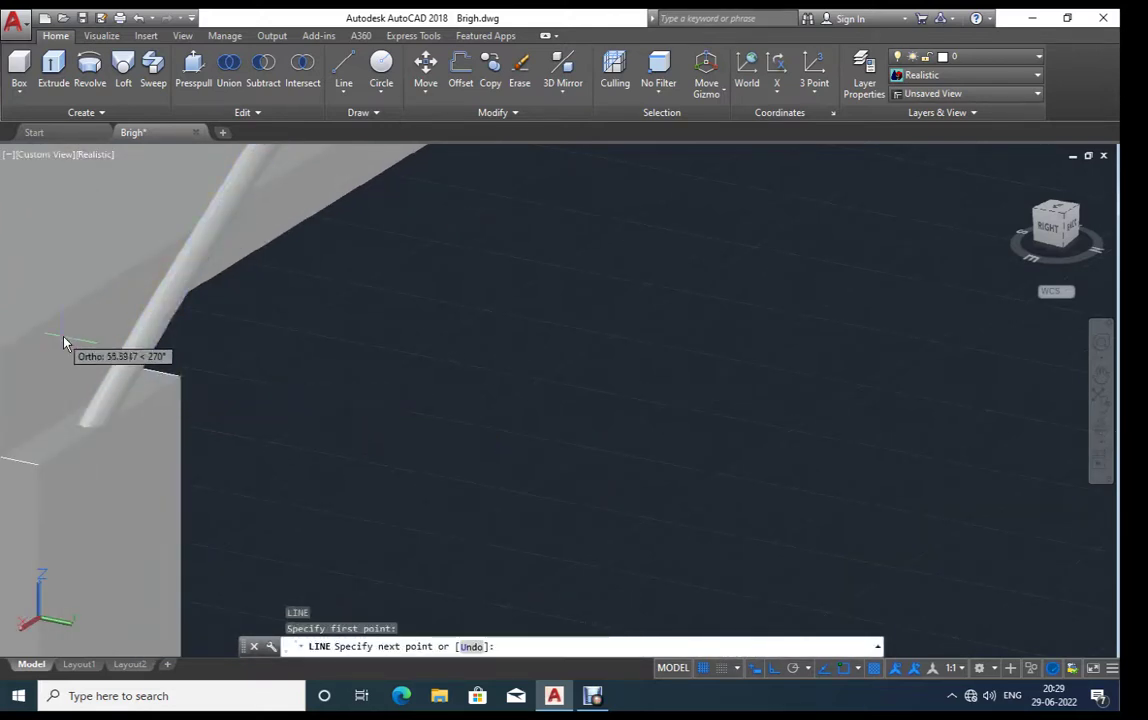
pyautogui.scroll(-1, 55, 300)
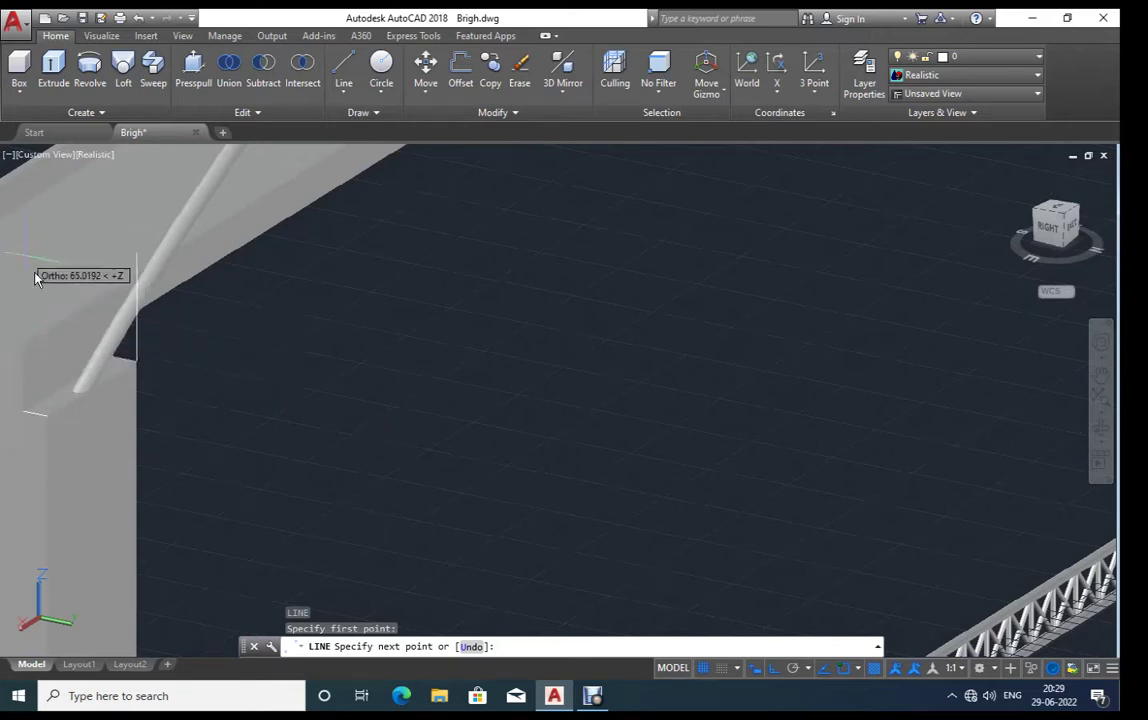
pyautogui.scroll(-1, 35, 278)
pyautogui.moveTo(274, 351); pyautogui.dragTo(402, 436, button='middle')
pyautogui.write('5')
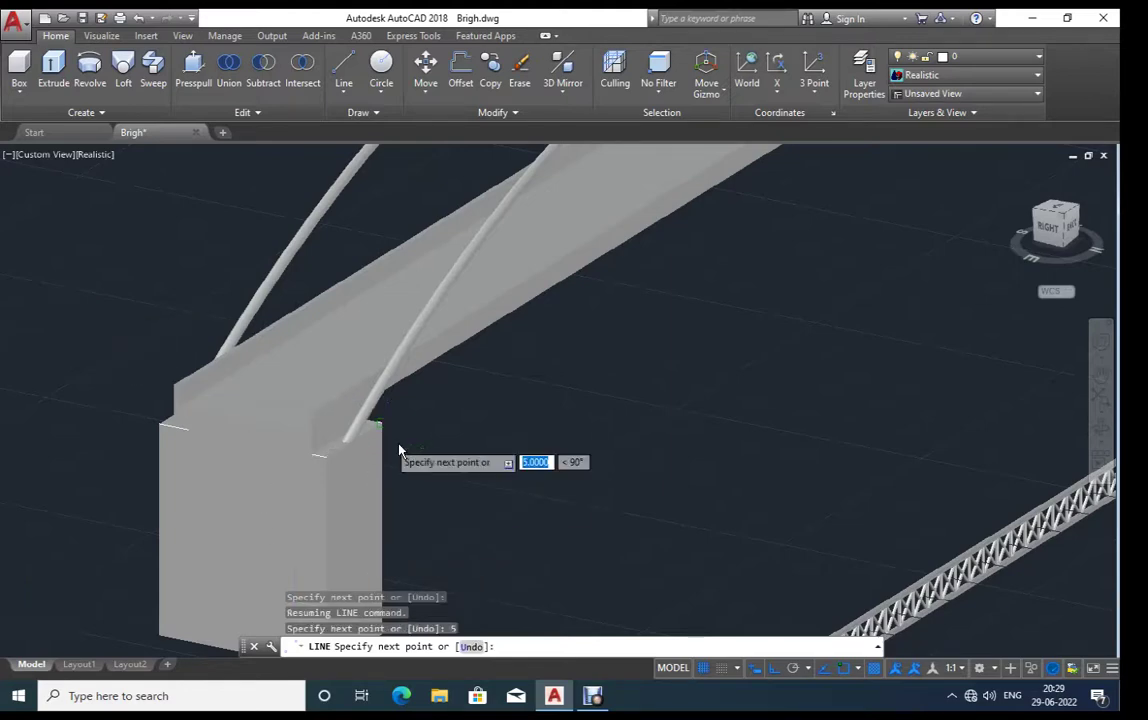
pyautogui.scroll(1, 399, 451)
pyautogui.scroll(-2, 455, 495)
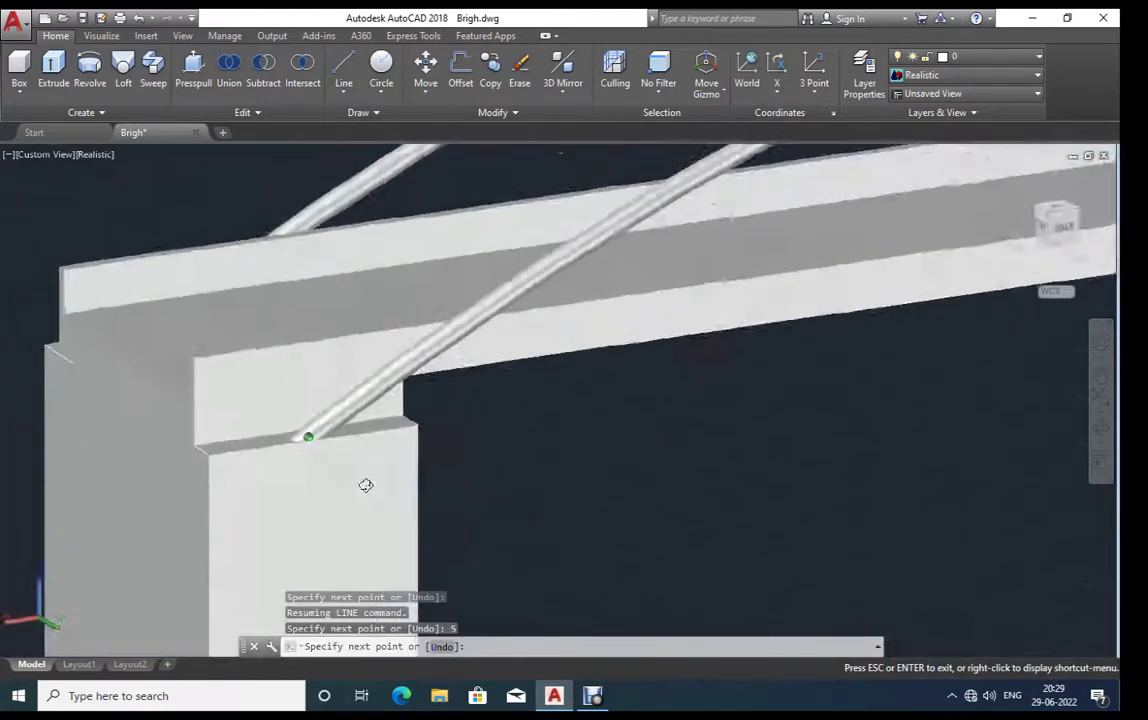
pyautogui.keyDown('shift'); pyautogui.moveTo(364, 482); pyautogui.dragTo(256, 477, button='middle'); pyautogui.keyUp('shift')
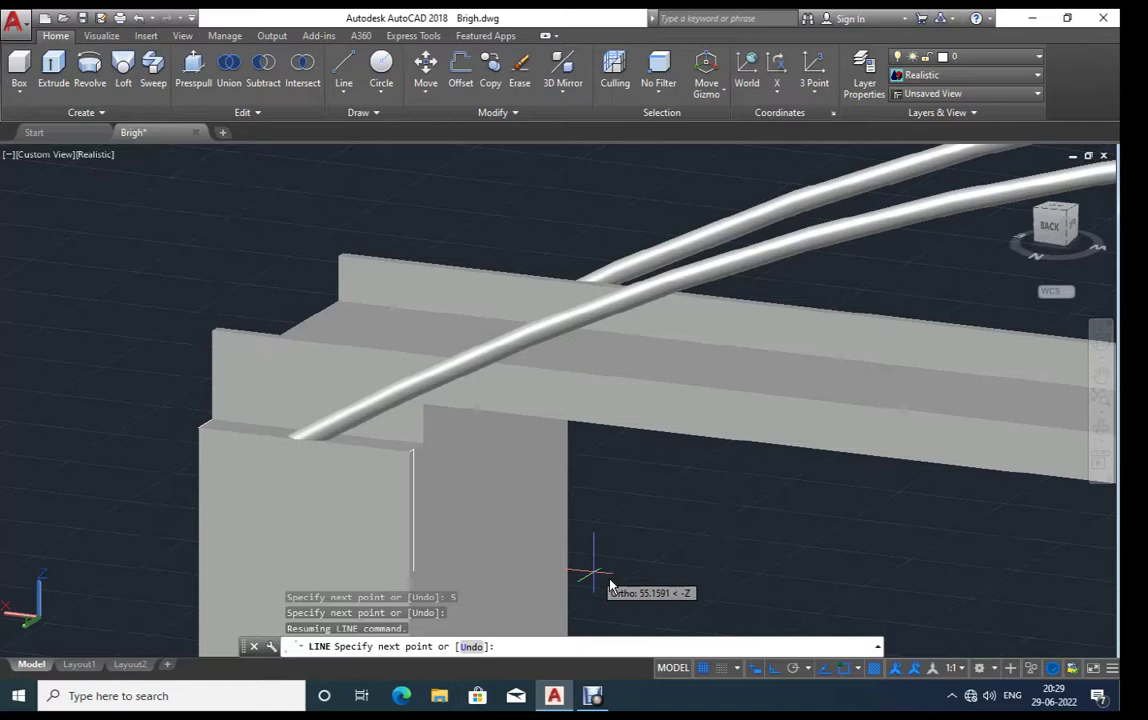
pyautogui.write('5')
pyautogui.press('Return')
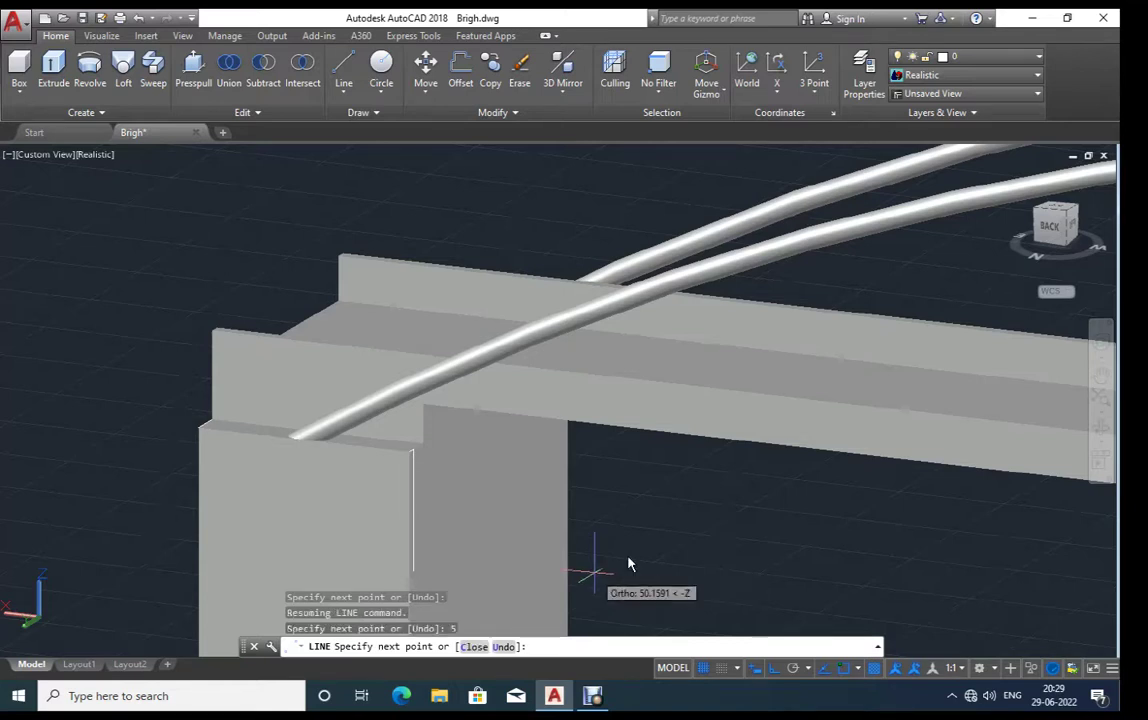
pyautogui.press('Escape')
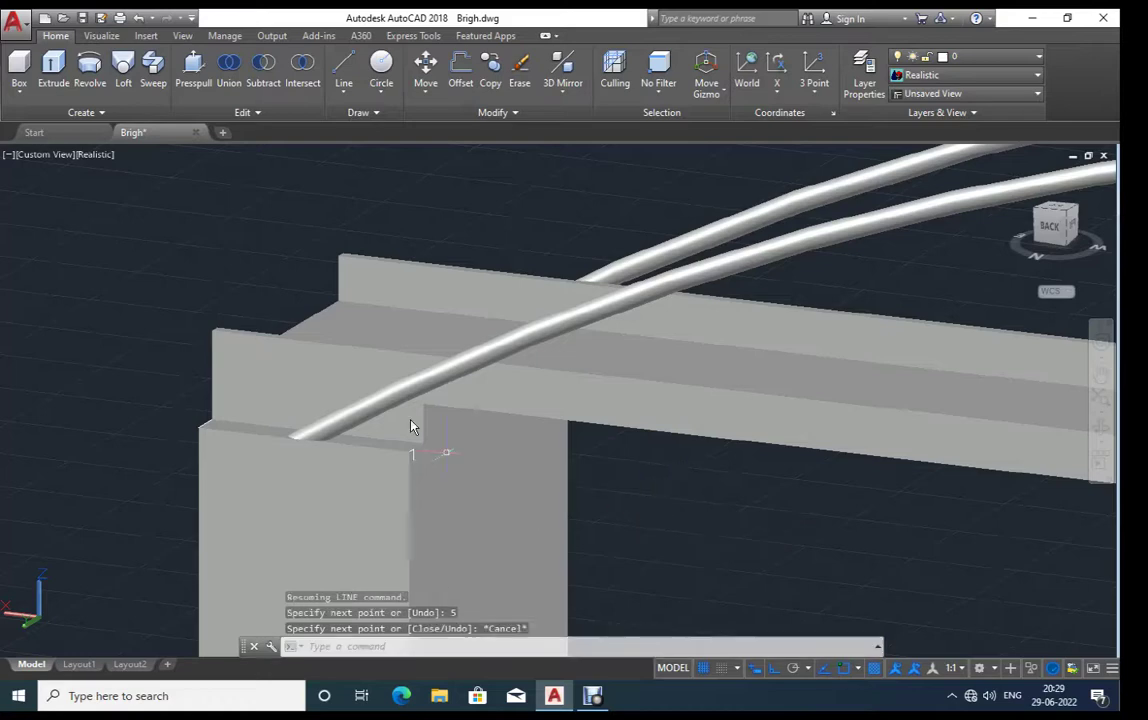
pyautogui.keyDown('shift'); pyautogui.moveTo(410, 423); pyautogui.dragTo(341, 325, button='middle'); pyautogui.keyUp('shift')
# Step: Select the whole truss girder using four crossing windows from its right end to its left end
pyautogui.moveTo(897, 620); pyautogui.dragTo(762, 515, button='middle')
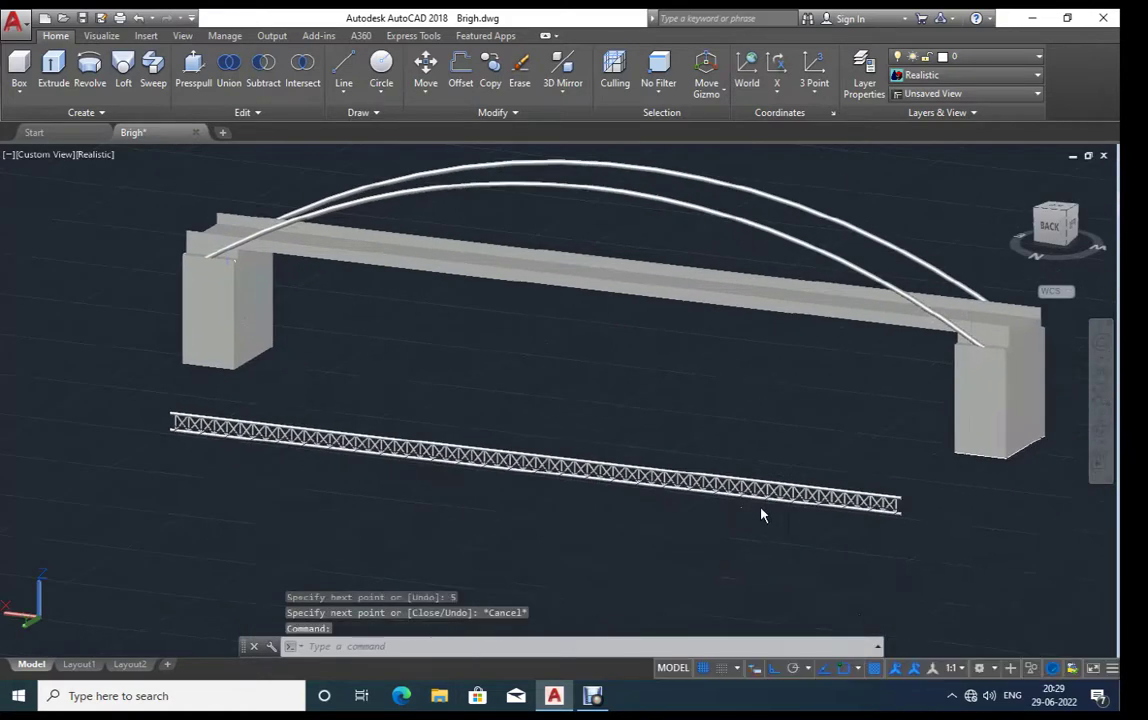
pyautogui.click(915, 487)
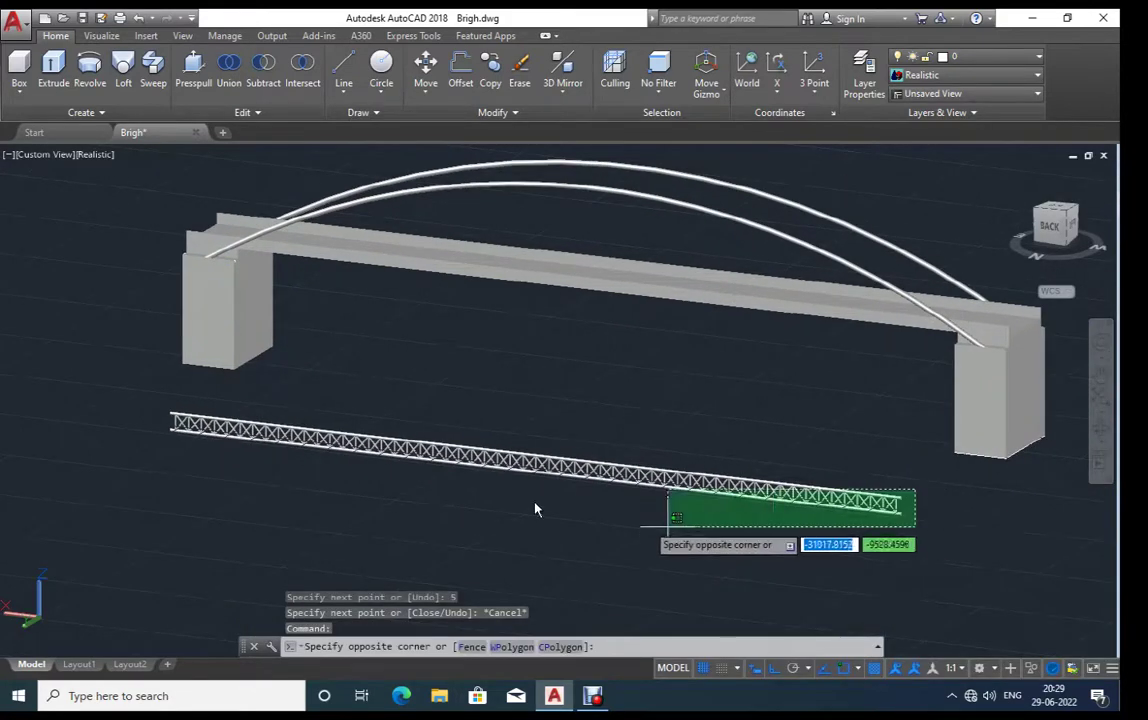
pyautogui.click(533, 569)
pyautogui.click(891, 459)
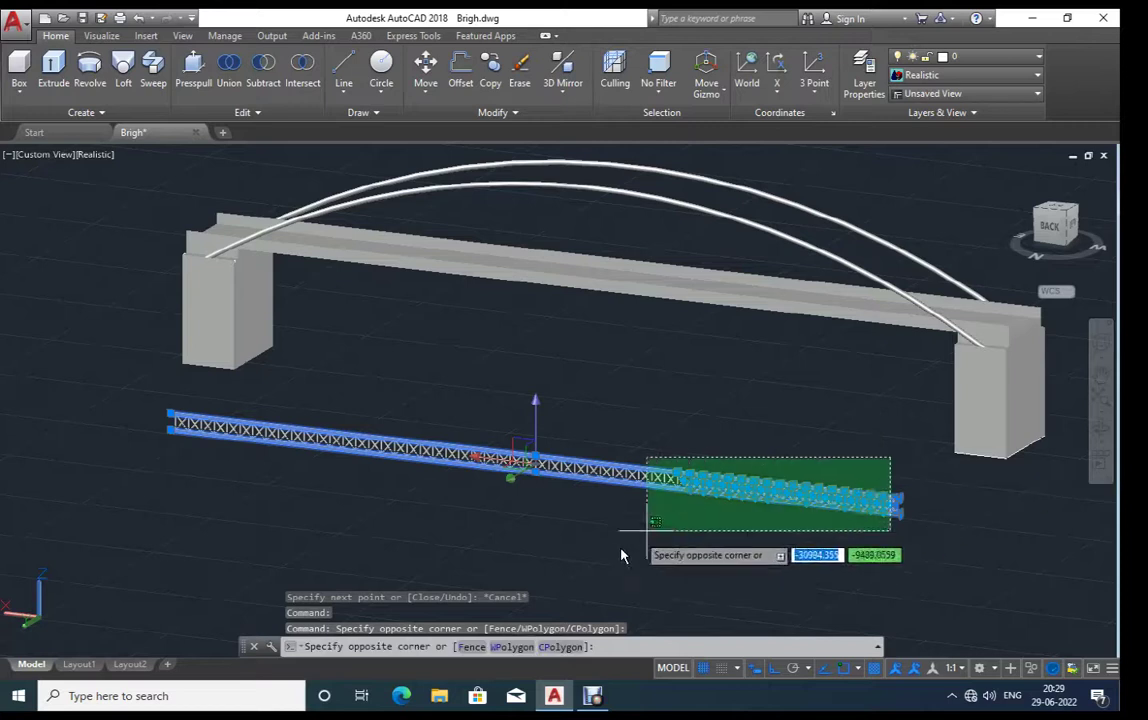
pyautogui.click(566, 548)
pyautogui.click(748, 438)
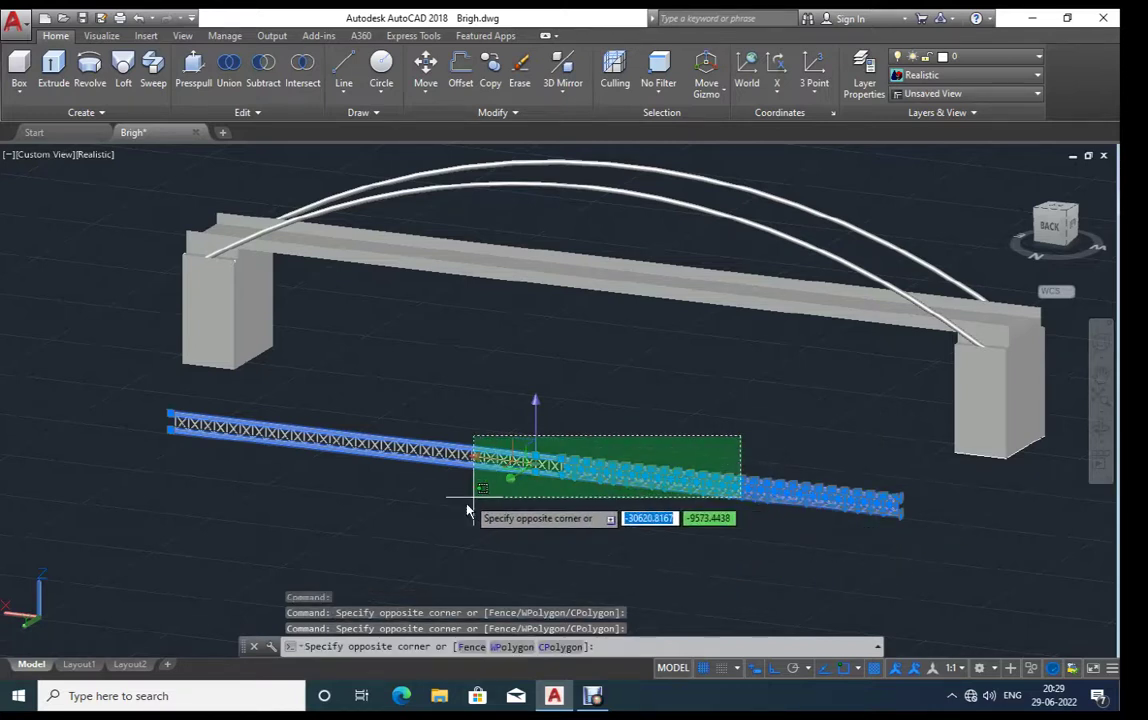
pyautogui.click(379, 514)
pyautogui.click(390, 410)
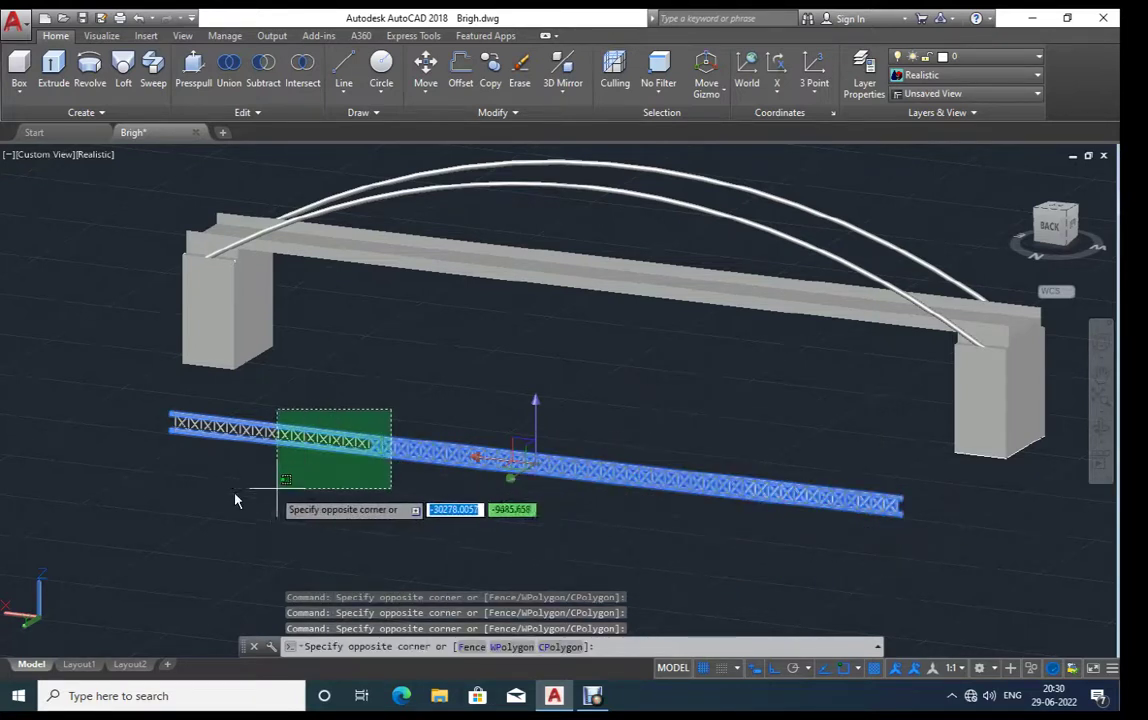
pyautogui.click(160, 492)
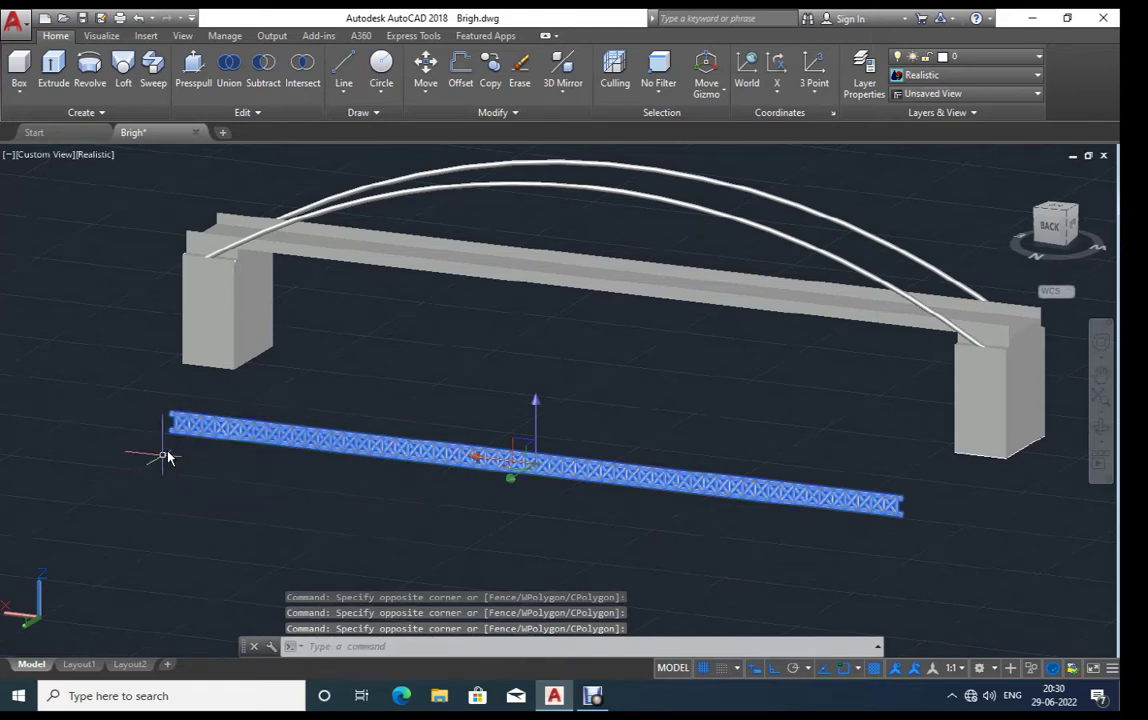
pyautogui.scroll(2, 166, 457)
pyautogui.scroll(1, 174, 443)
pyautogui.scroll(1, 174, 428)
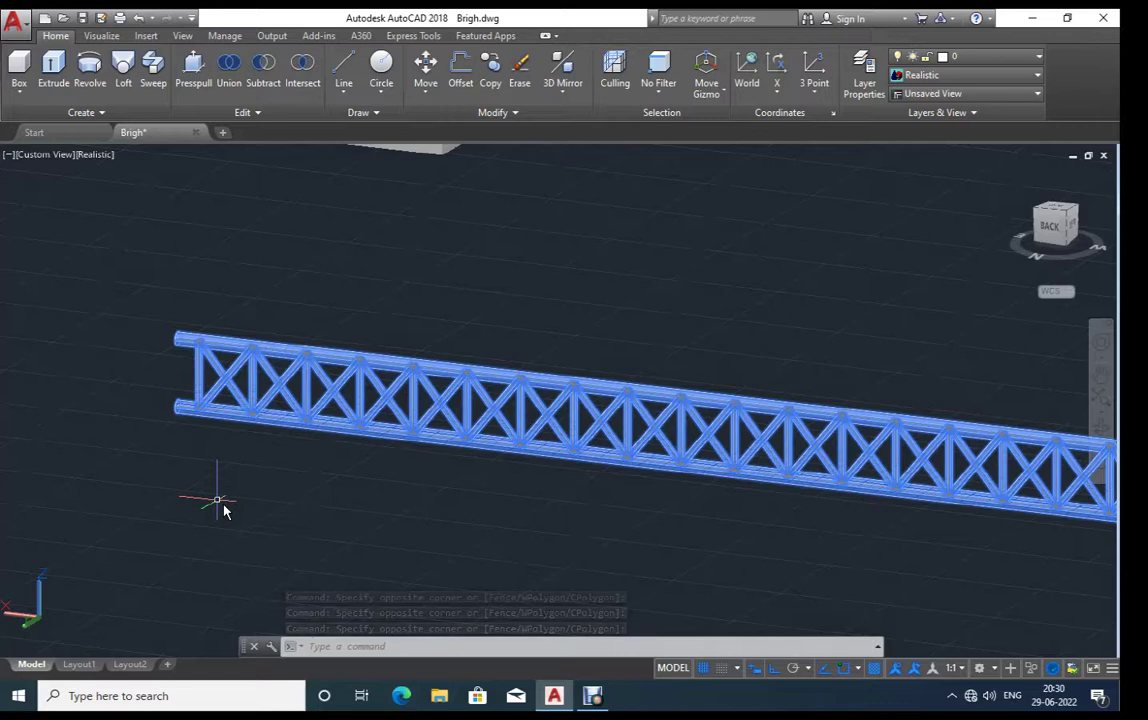
# Step: Copy the truss from its end point to the guide line's endpoint on the left pier
pyautogui.write('CO')
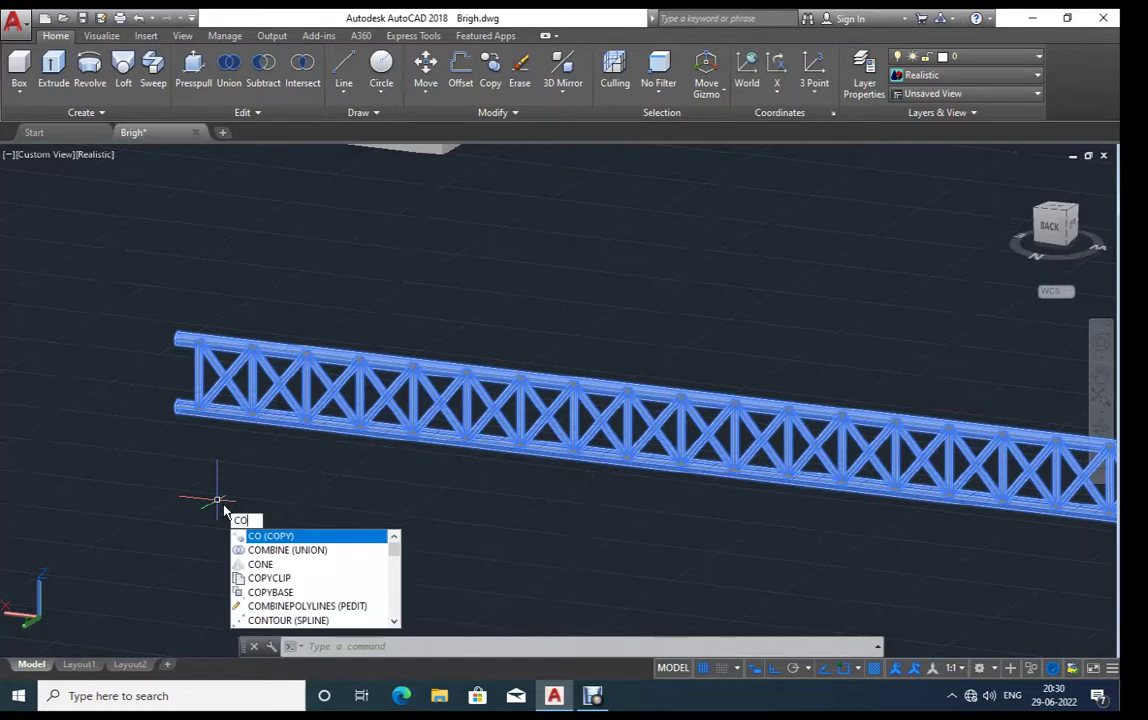
pyautogui.press('Return')
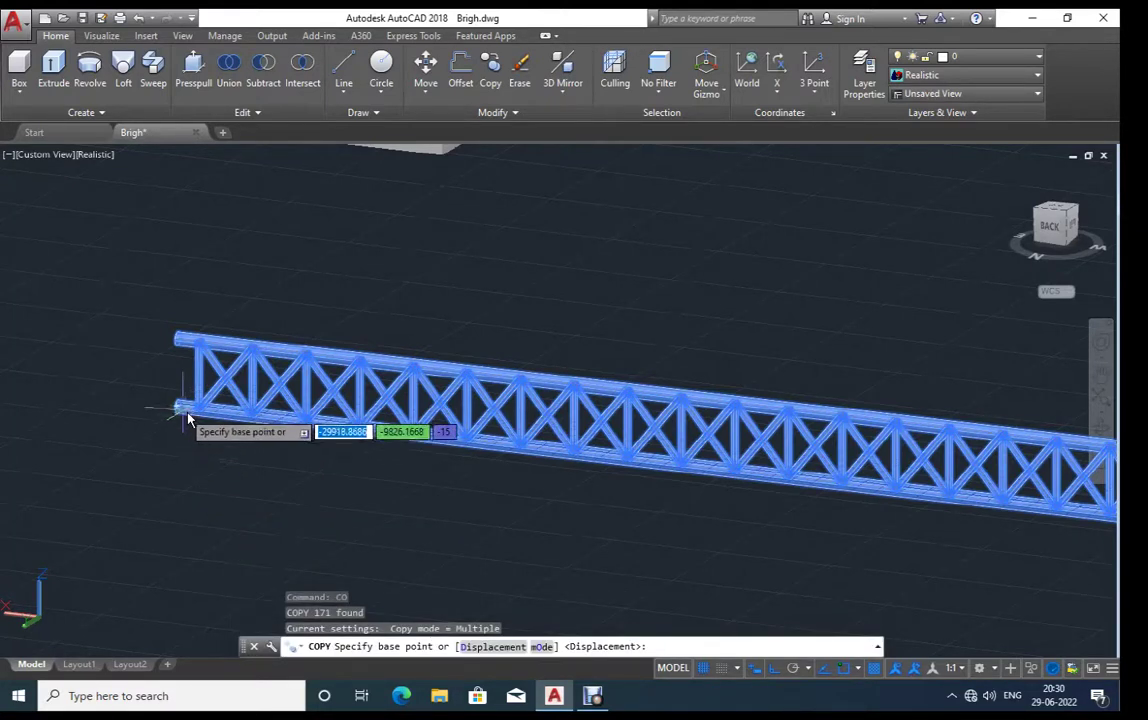
pyautogui.click(186, 416)
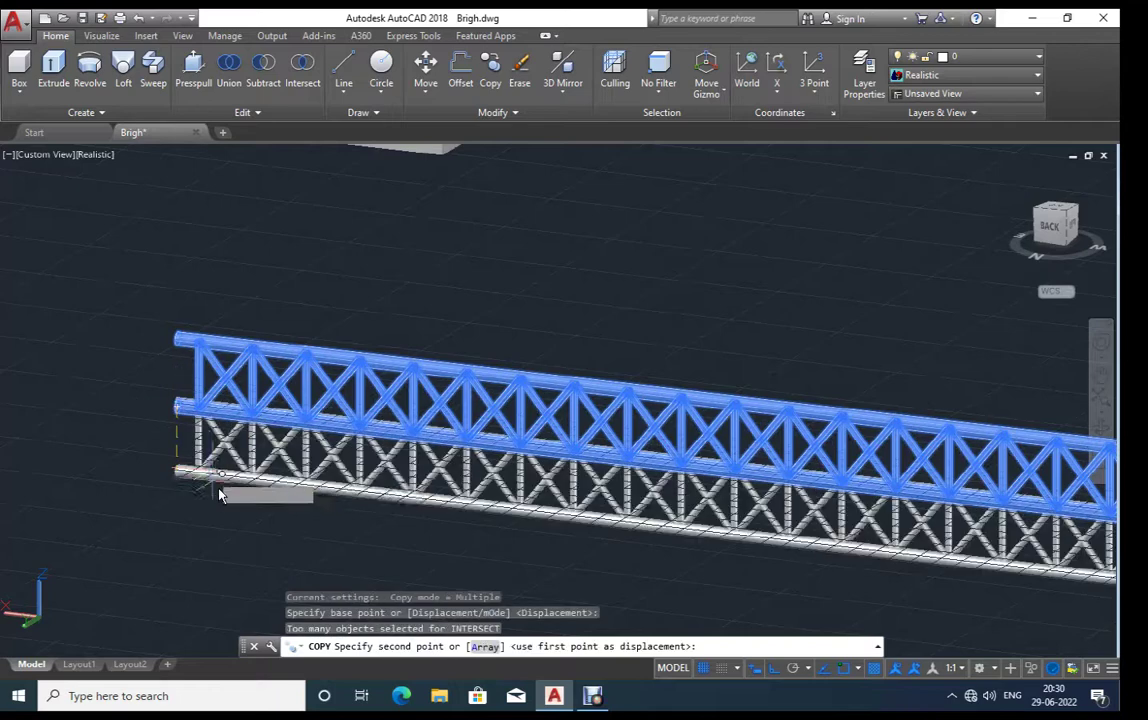
pyautogui.moveTo(351, 290); pyautogui.dragTo(339, 453, button='middle')
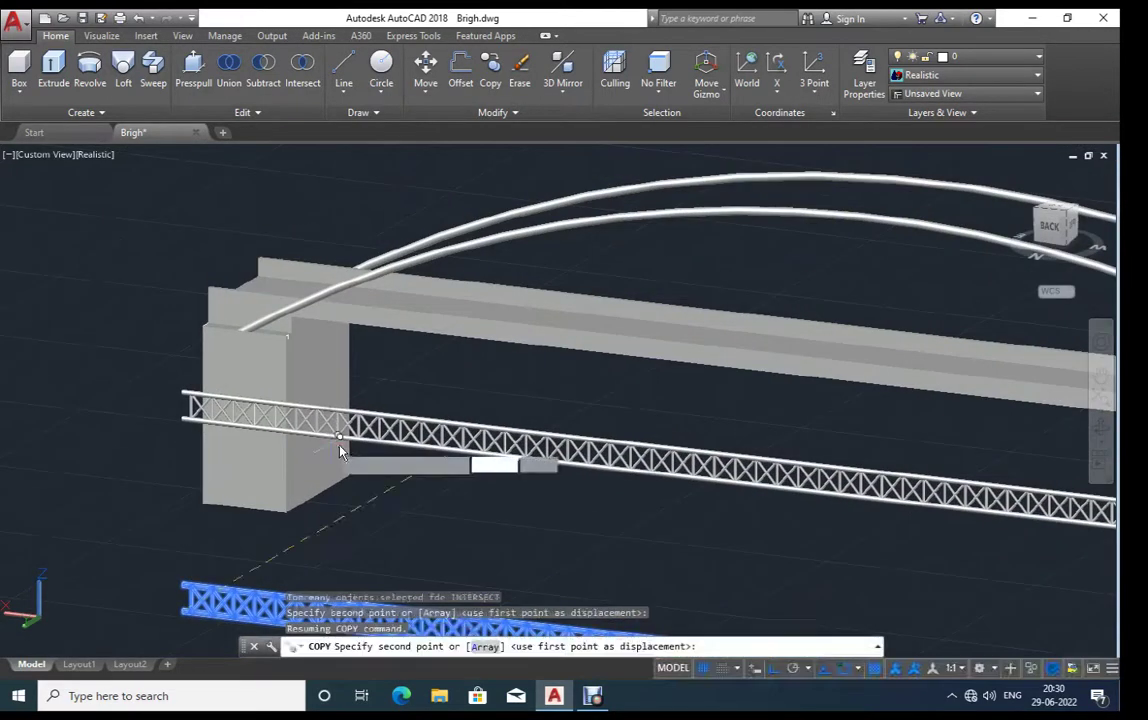
pyautogui.press('F8')
pyautogui.scroll(1, 291, 330)
pyautogui.scroll(1, 291, 330)
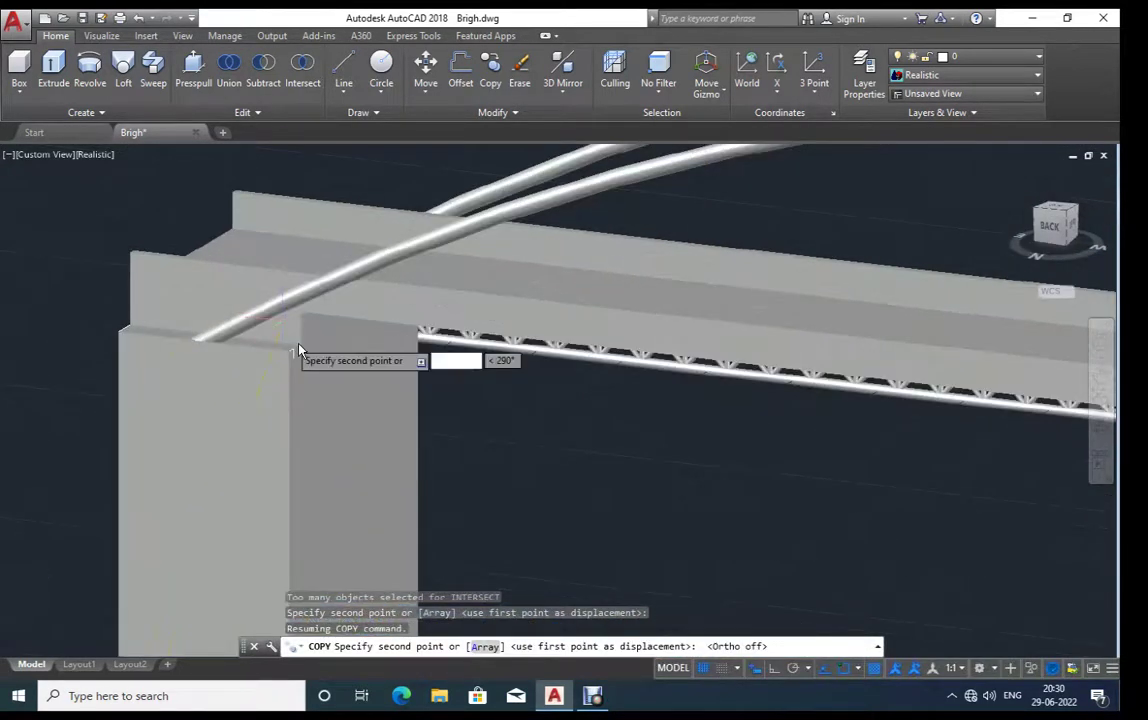
pyautogui.scroll(2, 302, 351)
pyautogui.scroll(2, 307, 366)
pyautogui.scroll(1, 325, 402)
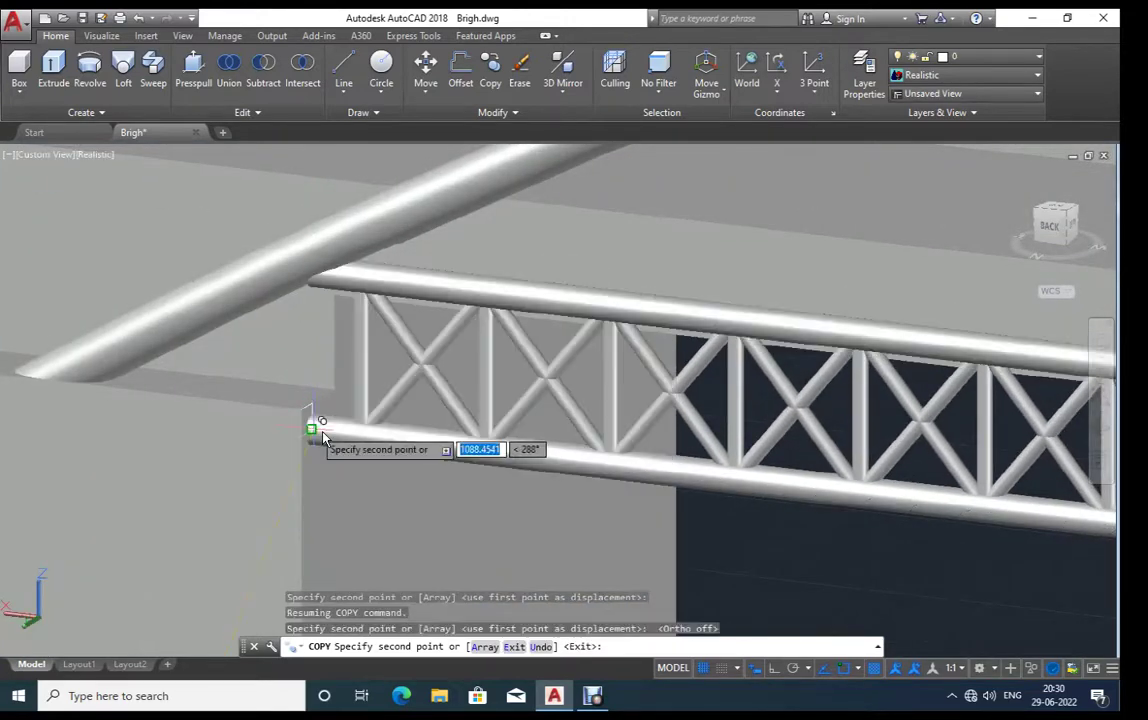
pyautogui.click(290, 455)
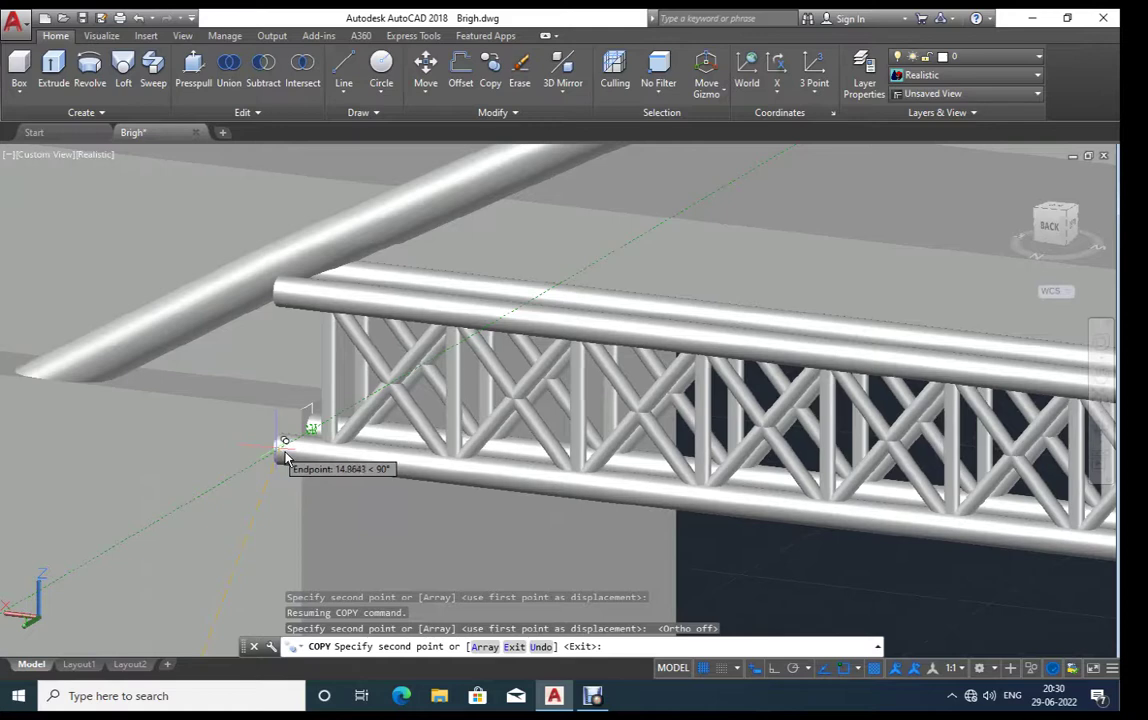
pyautogui.press('Escape')
pyautogui.scroll(-3, 195, 414)
pyautogui.scroll(-2, 250, 428)
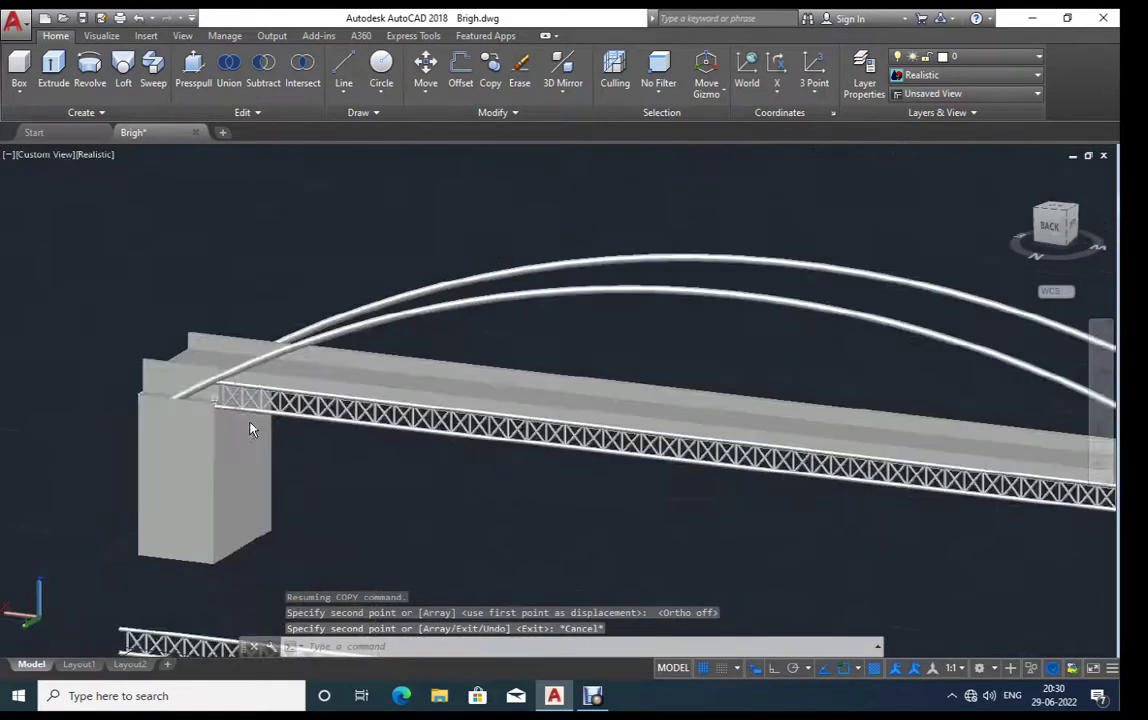
pyautogui.keyDown('shift'); pyautogui.moveTo(493, 541); pyautogui.dragTo(536, 523, button='middle'); pyautogui.keyUp('shift')
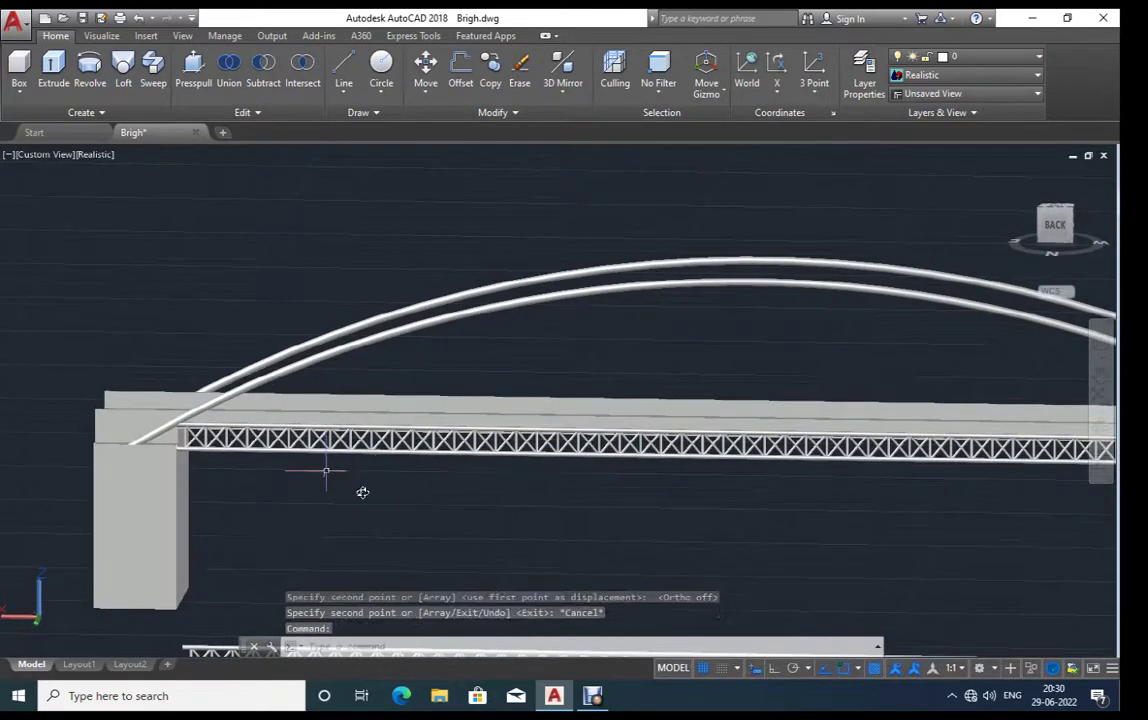
# Step: Select the truss end post and the right-end and middle members with crossing windows
pyautogui.moveTo(361, 492)
pyautogui.keyDown('shift'); pyautogui.mouseDown(button='middle')
pyautogui.moveTo(502, 501)
pyautogui.moveTo(92, 453)
pyautogui.moveTo(173, 453)
pyautogui.mouseUp(button='middle'); pyautogui.keyUp('shift')
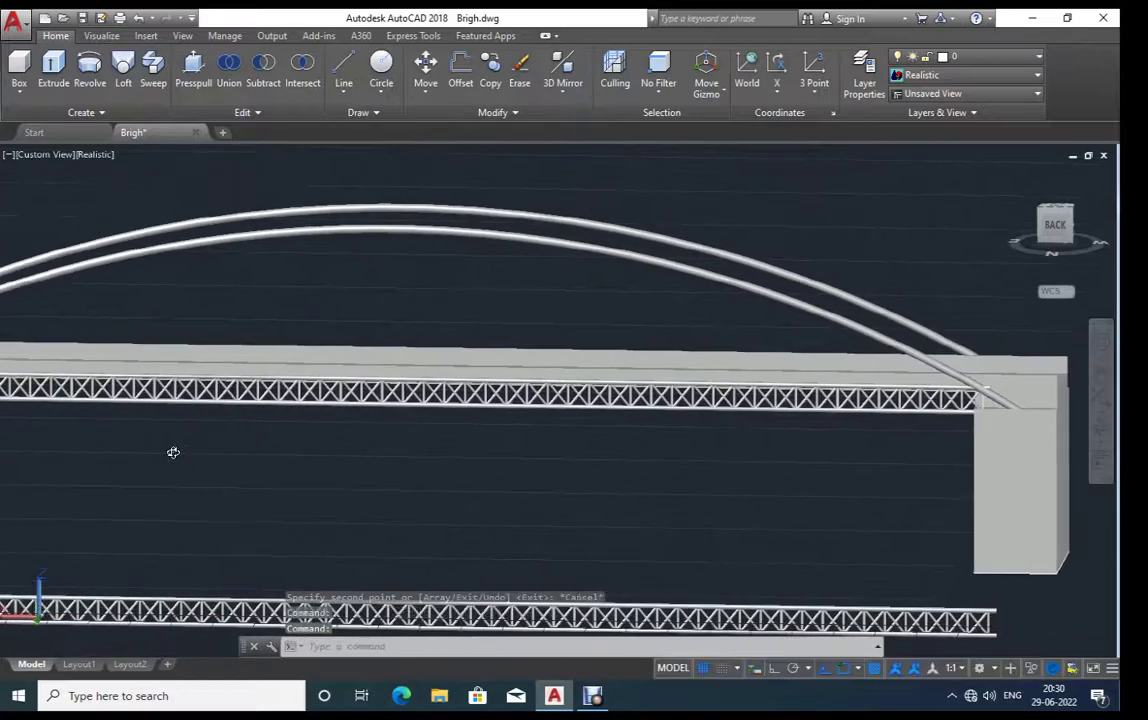
pyautogui.scroll(4, 990, 427)
pyautogui.click(965, 425)
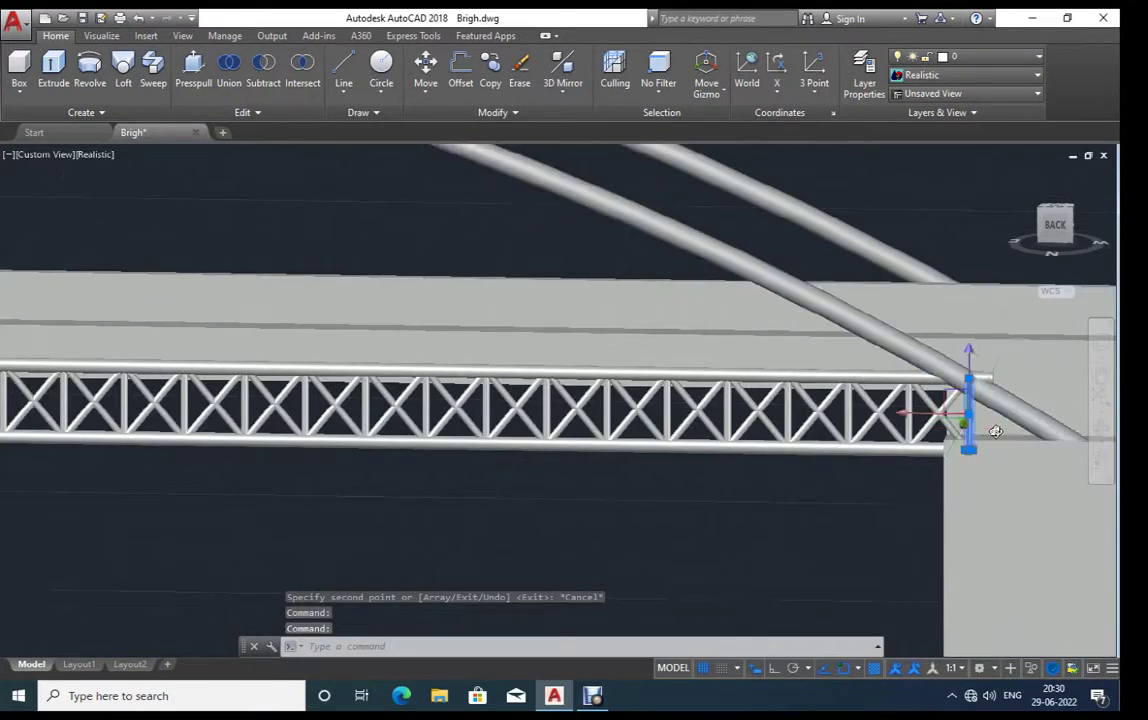
pyautogui.scroll(2, 950, 435)
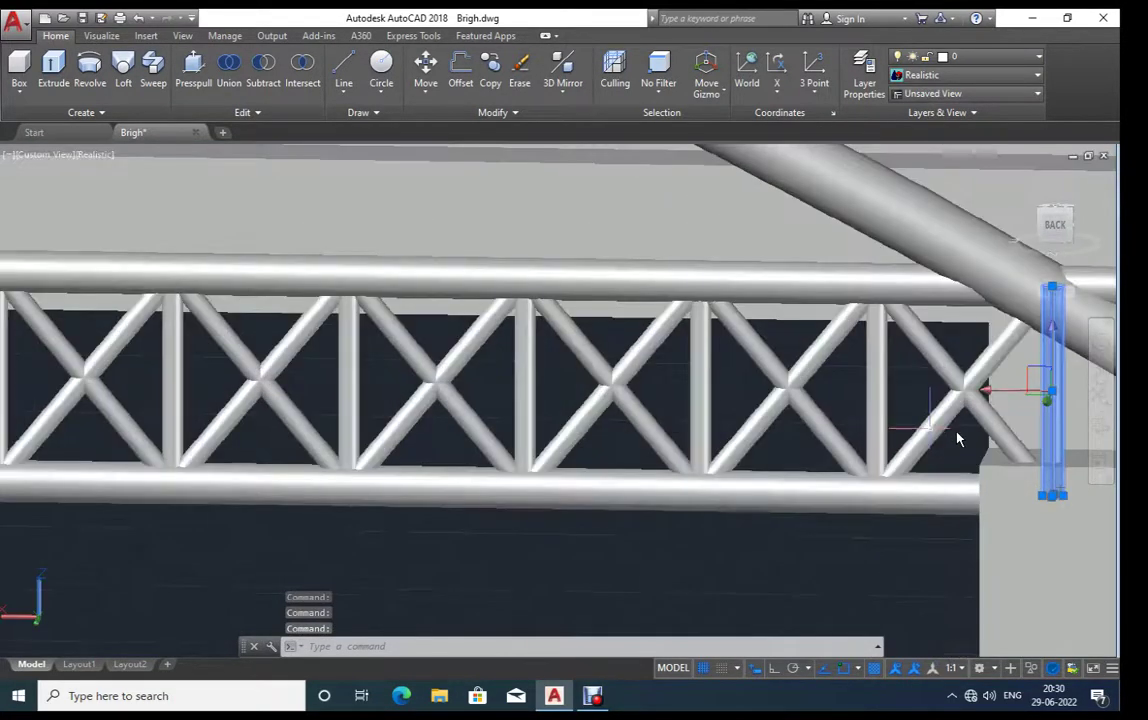
pyautogui.click(952, 350)
pyautogui.scroll(-2, 700, 470)
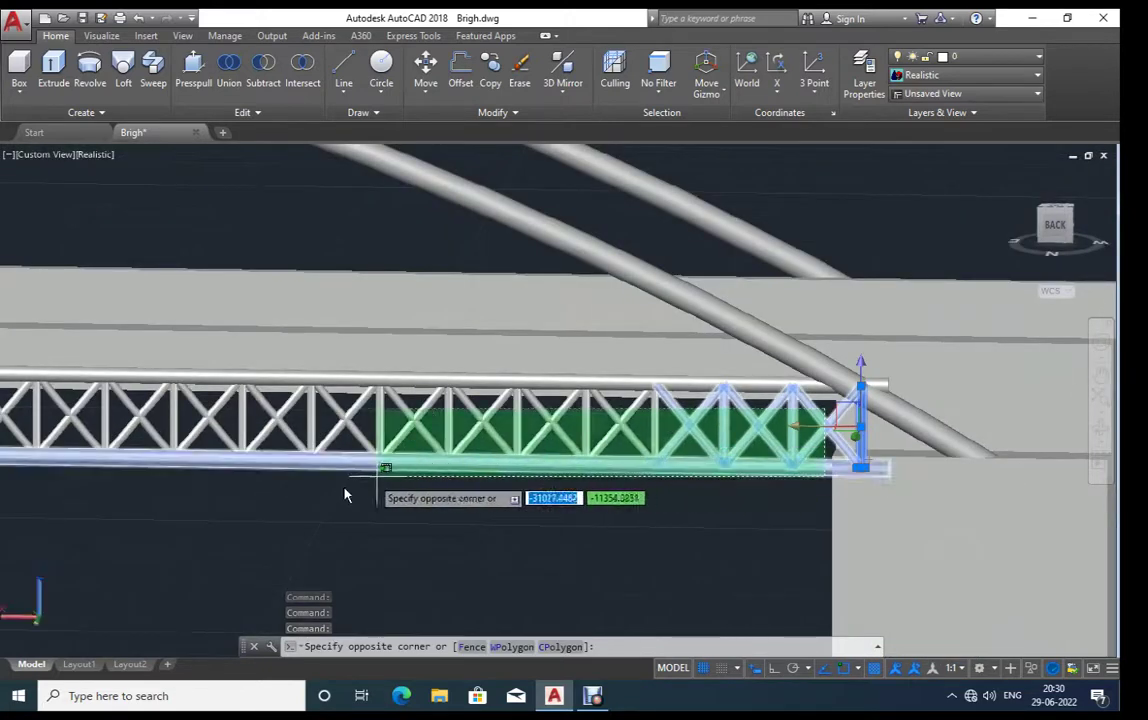
pyautogui.click(308, 500)
pyautogui.moveTo(379, 479)
pyautogui.mouseDown(button='middle')
pyautogui.moveTo(870, 479)
pyautogui.moveTo(930, 465)
pyautogui.mouseUp(button='middle')
pyautogui.scroll(-1, 896, 453)
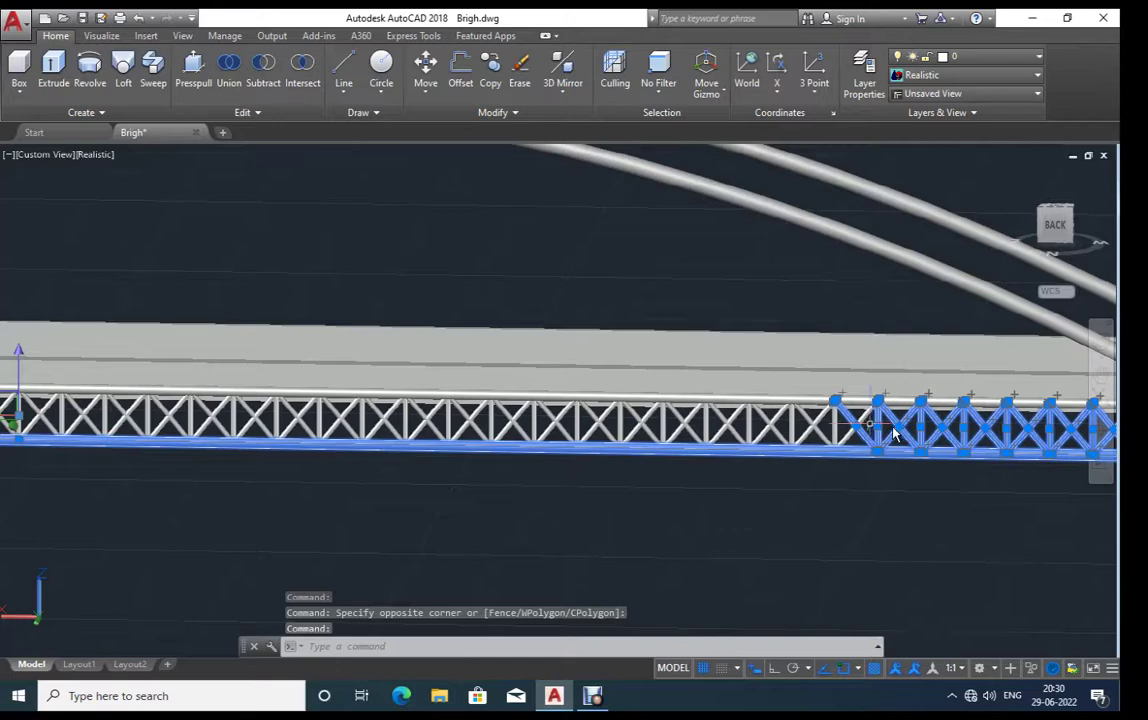
pyautogui.click(869, 440)
pyautogui.click(237, 528)
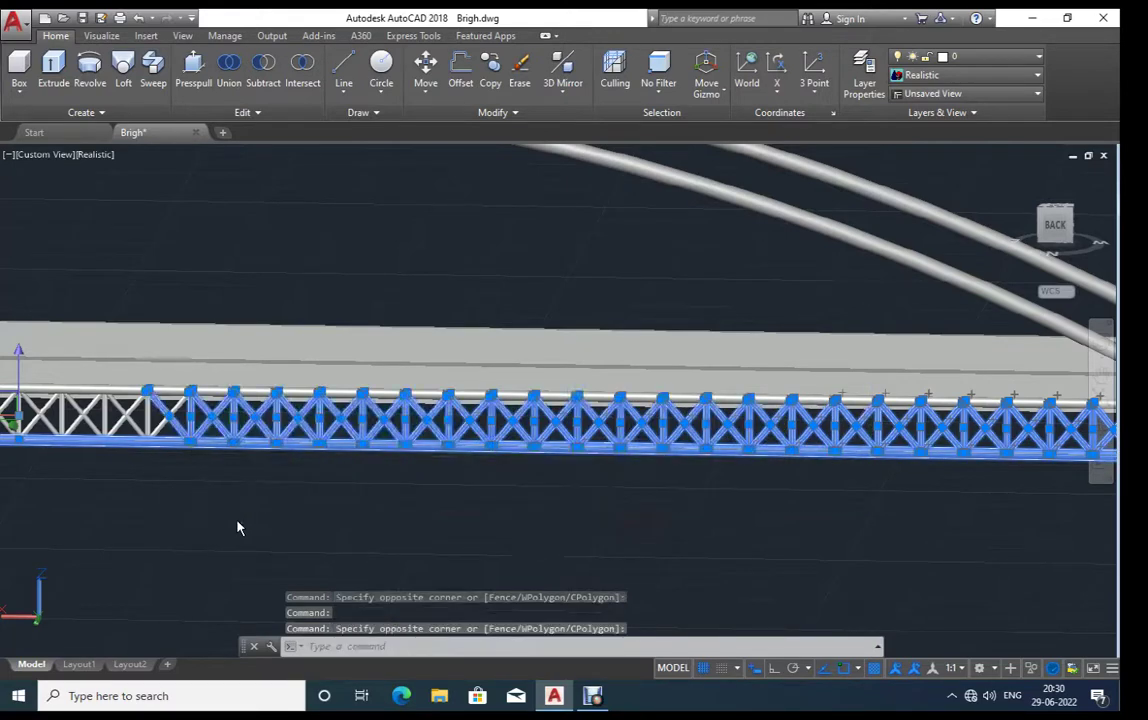
pyautogui.moveTo(237, 528)
pyautogui.mouseDown(button='middle')
pyautogui.moveTo(446, 505)
pyautogui.moveTo(956, 507)
pyautogui.mouseUp(button='middle')
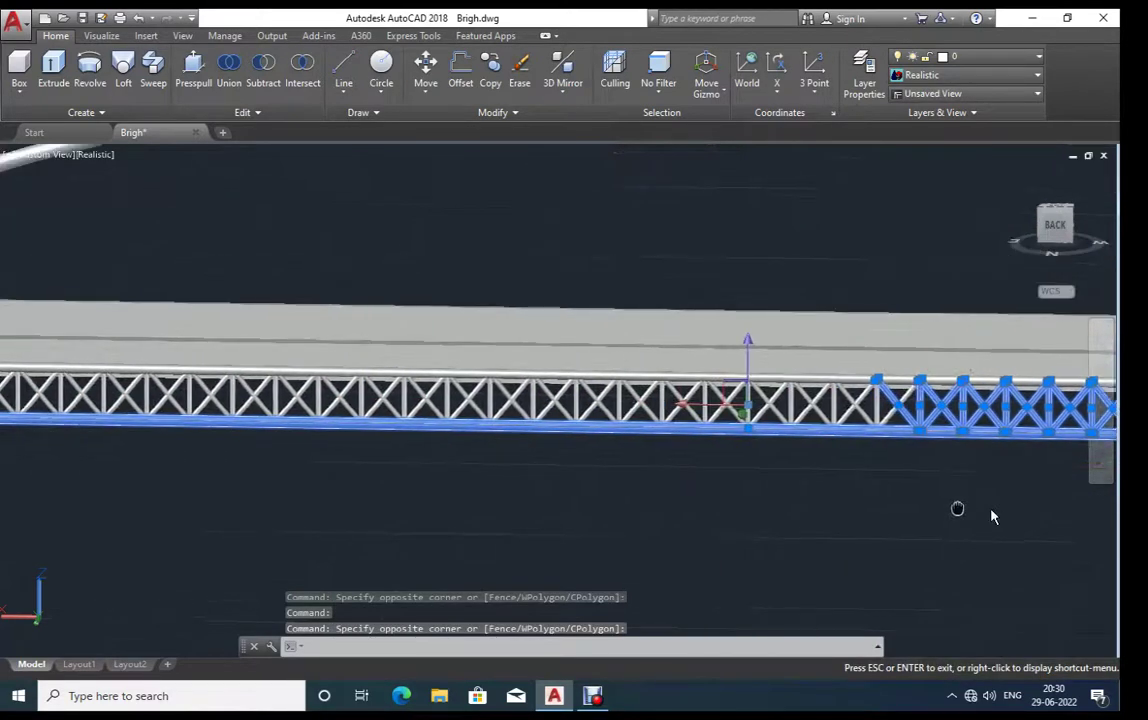
pyautogui.scroll(3, 931, 412)
# Step: Extend the selection across the rest of the truss, including the left-end diagonals and vertical
pyautogui.click(937, 416)
pyautogui.scroll(-4, 925, 412)
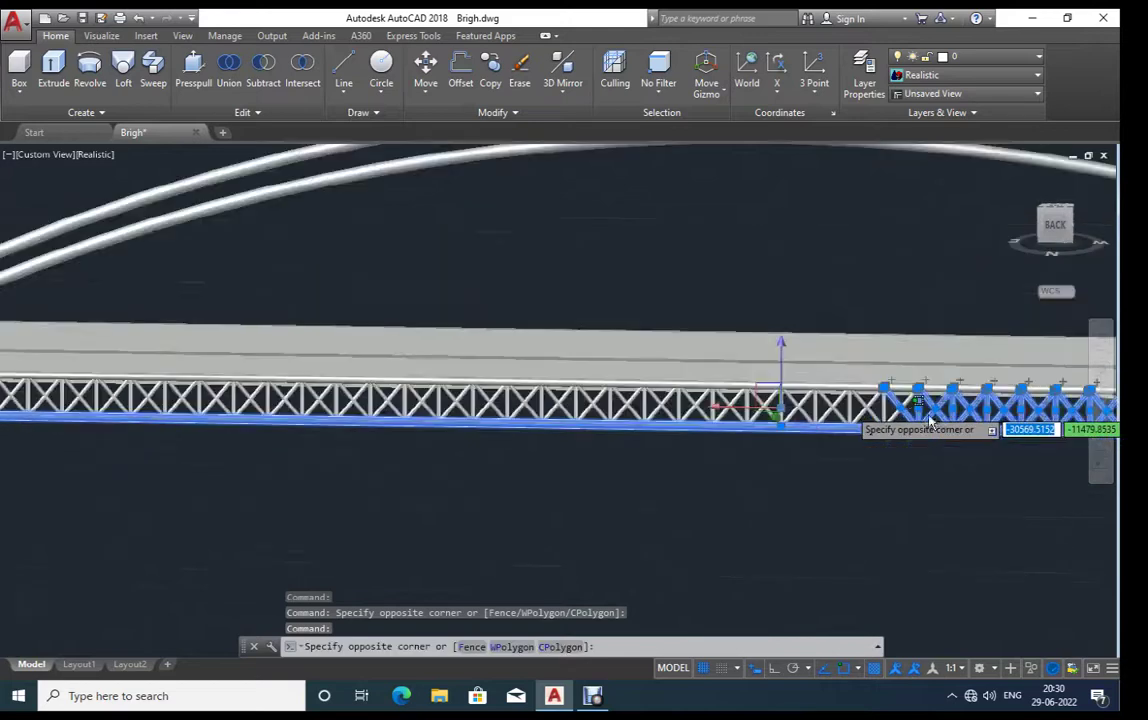
pyautogui.moveTo(131, 502); pyautogui.dragTo(487, 510, button='middle')
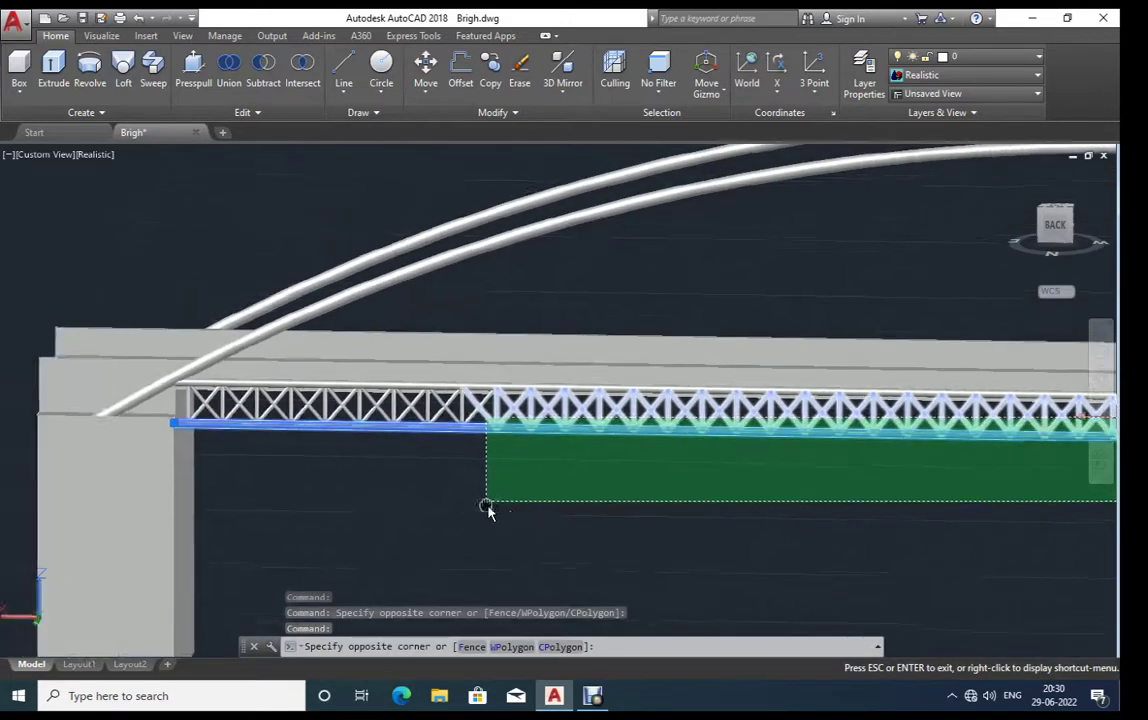
pyautogui.click(238, 488)
pyautogui.scroll(2, 218, 432)
pyautogui.scroll(2, 240, 425)
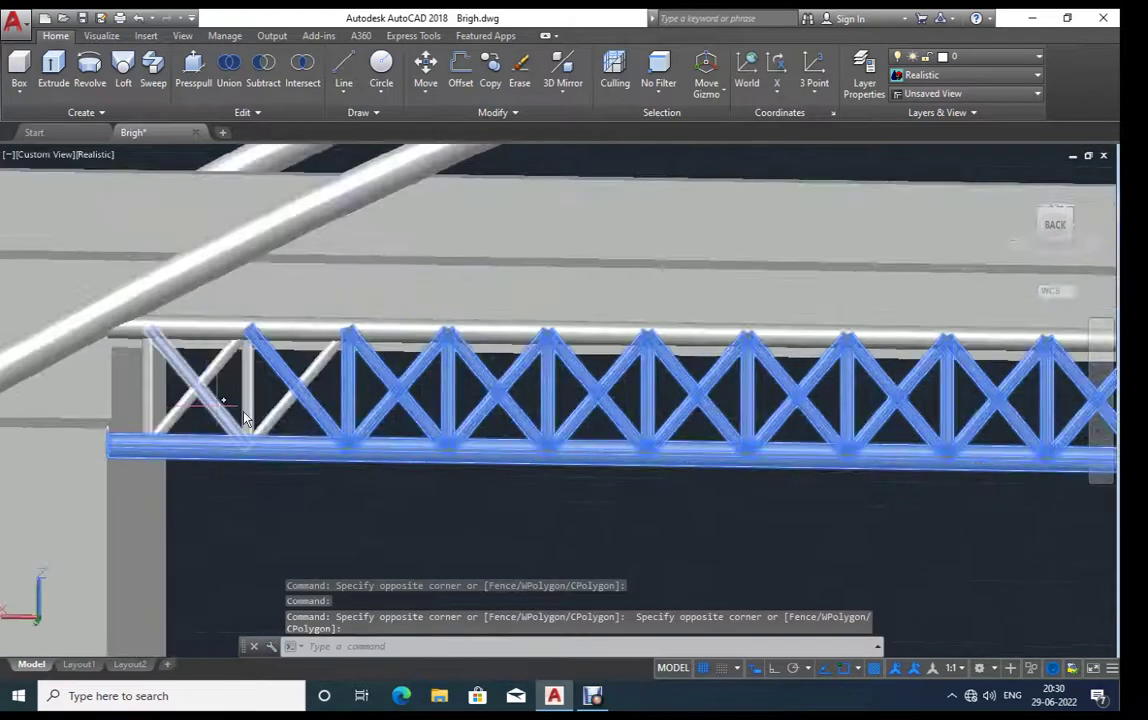
pyautogui.click(294, 415)
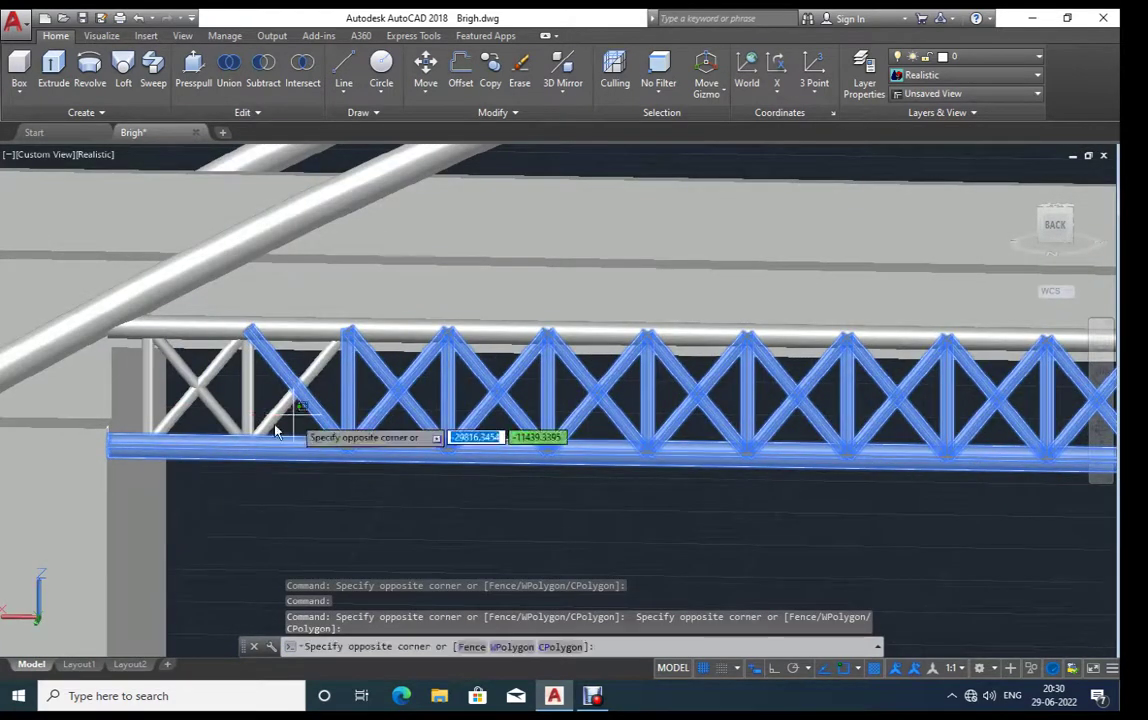
pyautogui.click(185, 462)
pyautogui.click(153, 403)
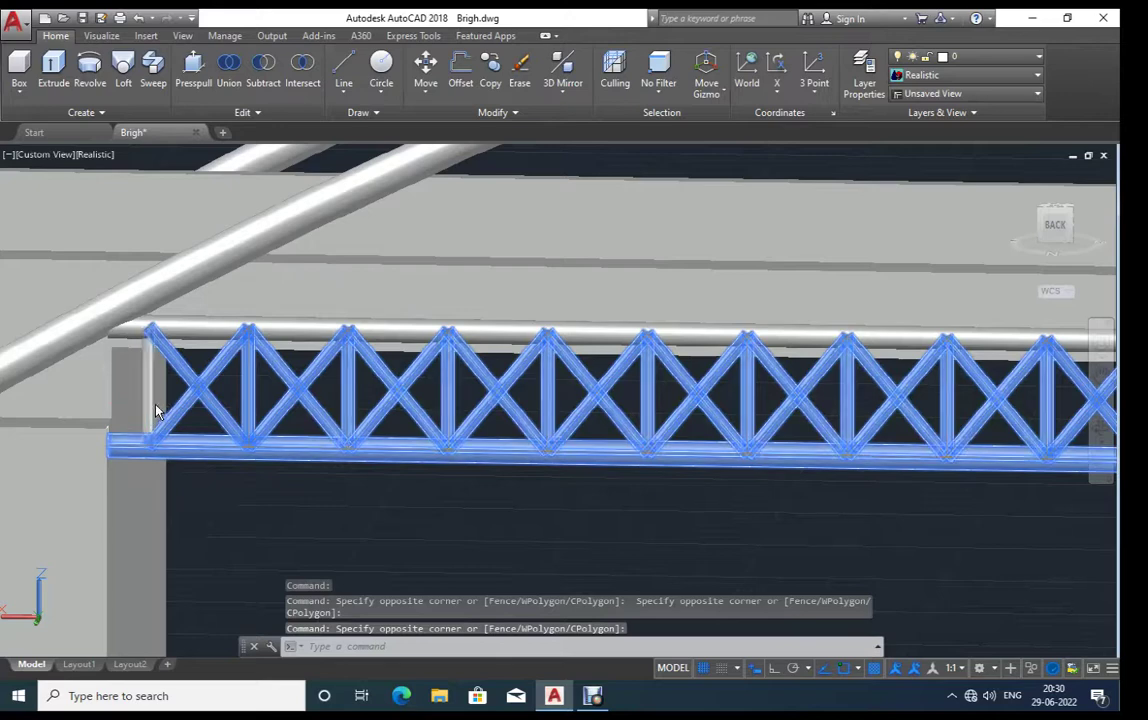
pyautogui.scroll(-1, 232, 345)
pyautogui.scroll(-1, 79, 317)
pyautogui.scroll(-3, 79, 317)
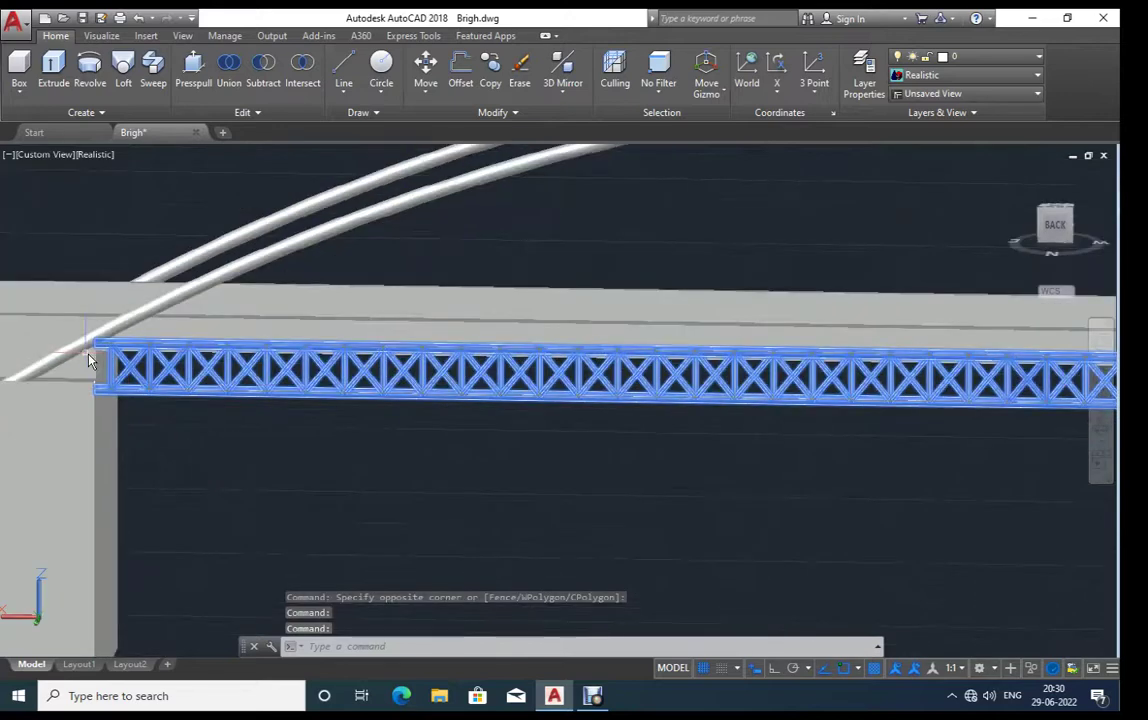
pyautogui.write('m')
# Step: Move the selected truss girder 10 units horizontally with Ortho on
pyautogui.press('Return')
pyautogui.click(557, 508)
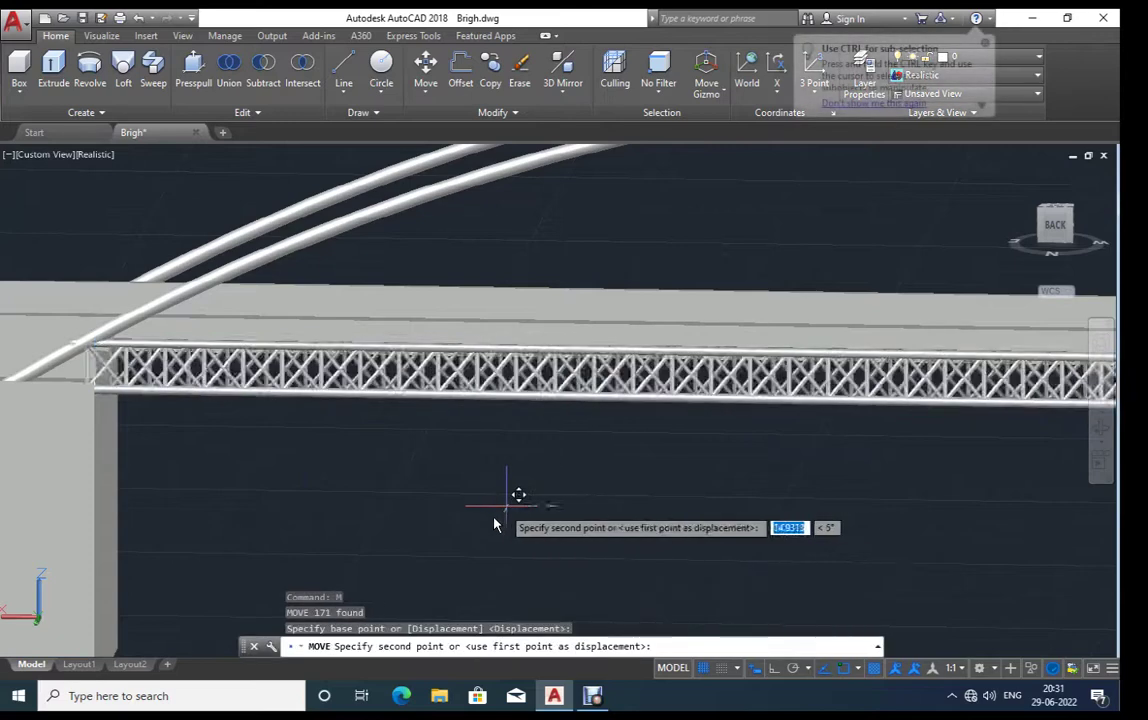
pyautogui.press('F8')
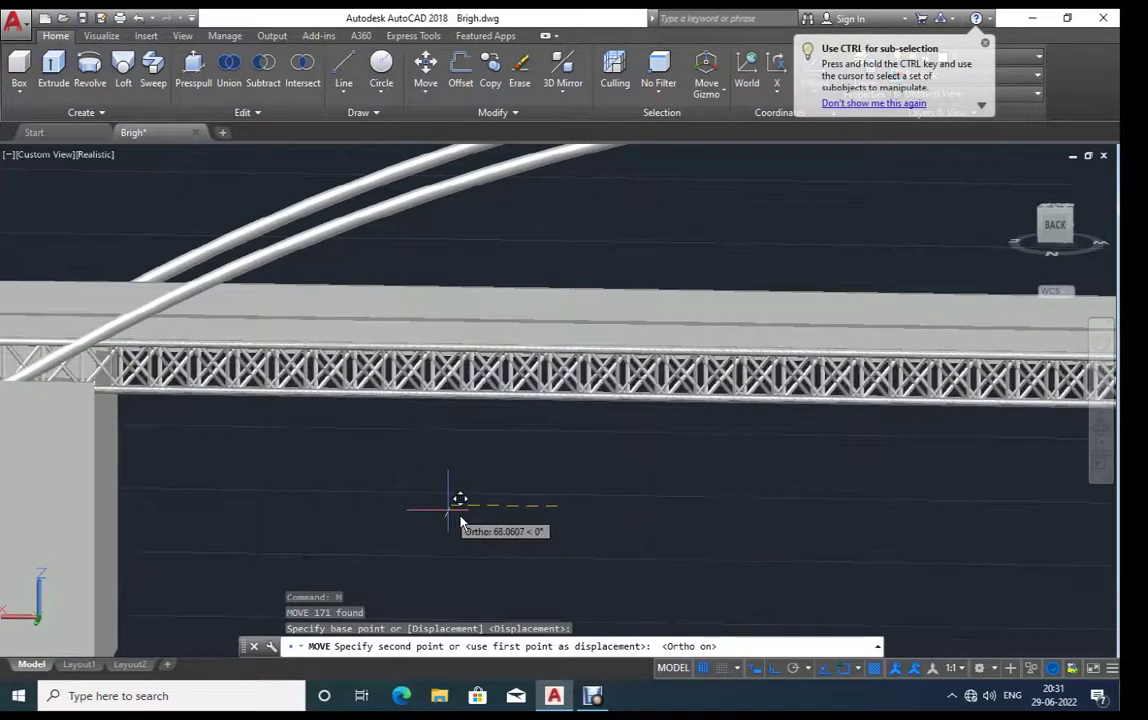
pyautogui.write('1')
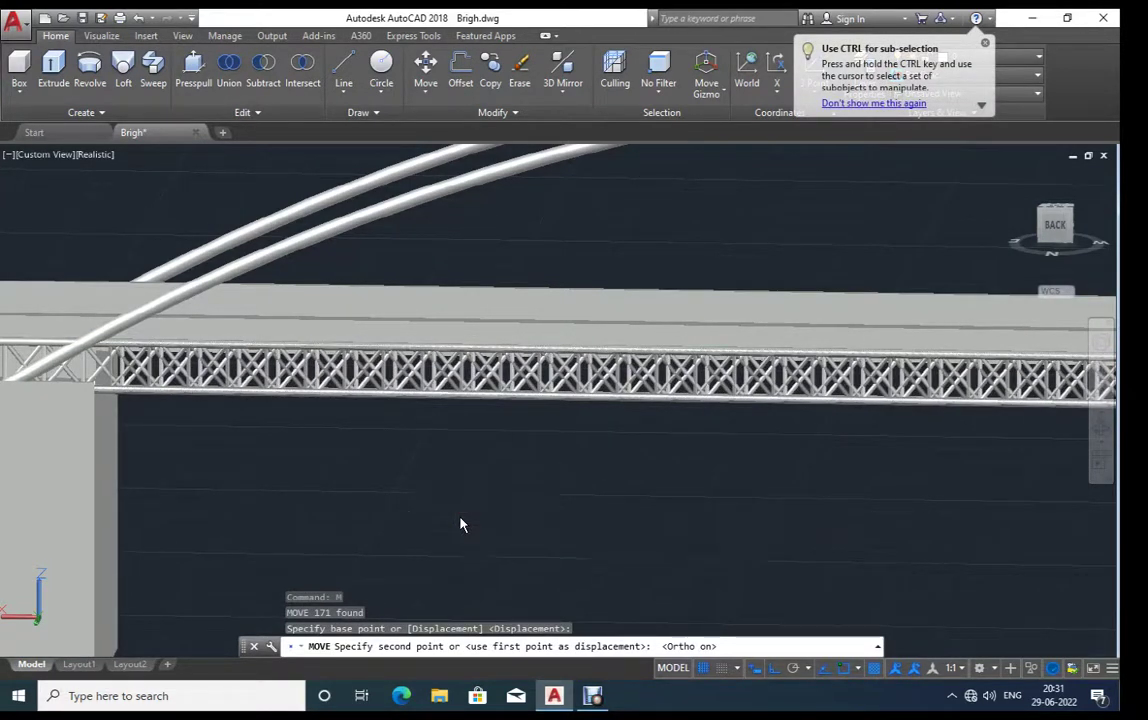
pyautogui.write('0')
pyautogui.press('Return')
pyautogui.scroll(-2, 115, 400)
pyautogui.scroll(-1, 112, 416)
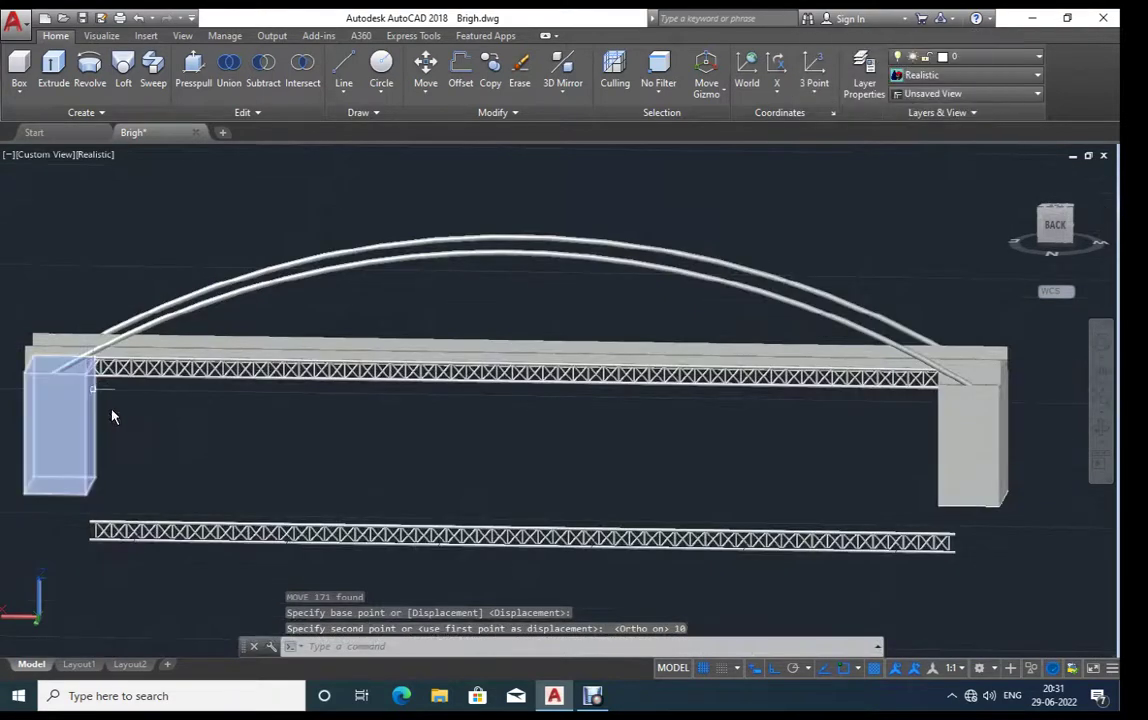
# Step: Select the crossing diagonals and the right and middle truss members with crossing windows
pyautogui.moveTo(358, 553)
pyautogui.keyDown('shift'); pyautogui.mouseDown(button='middle')
pyautogui.moveTo(559, 571)
pyautogui.moveTo(520, 579)
pyautogui.moveTo(452, 568)
pyautogui.moveTo(780, 533)
pyautogui.moveTo(1012, 430)
pyautogui.mouseUp(button='middle'); pyautogui.keyUp('shift')
pyautogui.scroll(5, 933, 347)
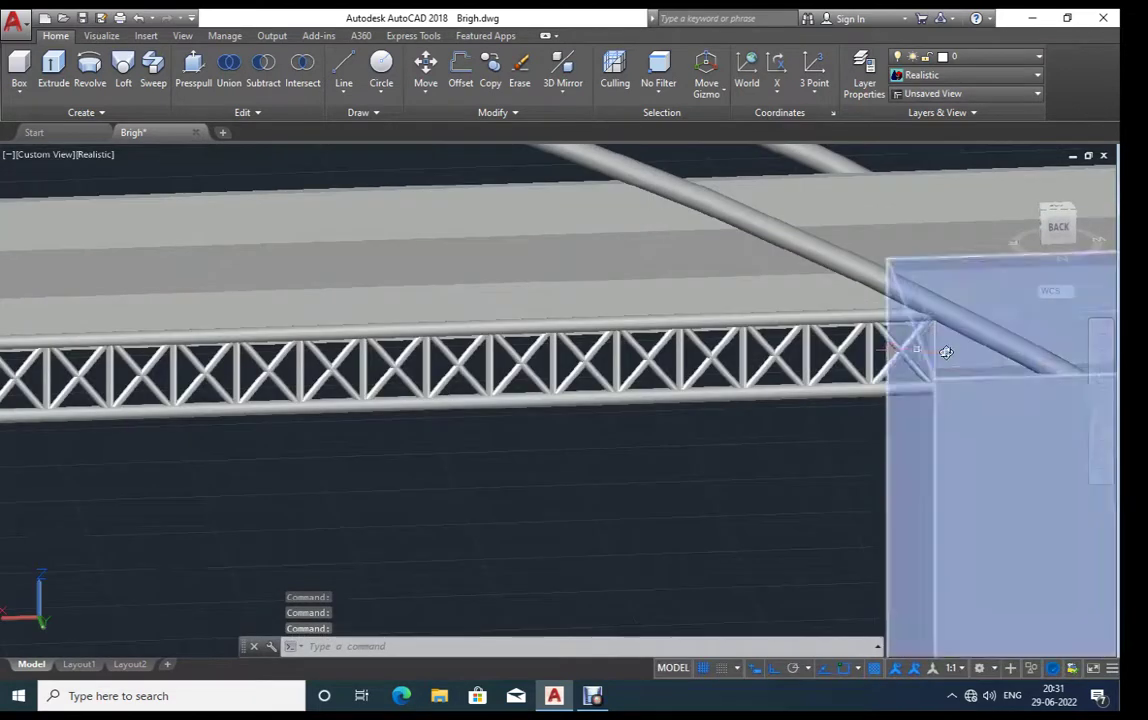
pyautogui.scroll(2, 935, 350)
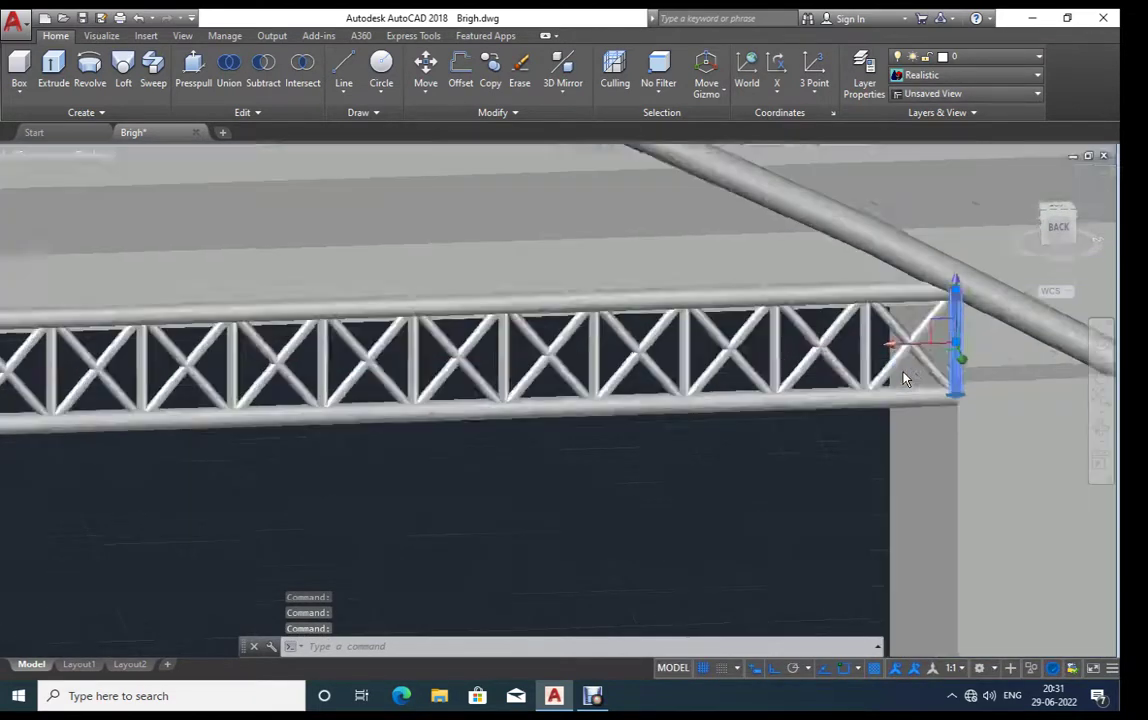
pyautogui.scroll(2, 905, 390)
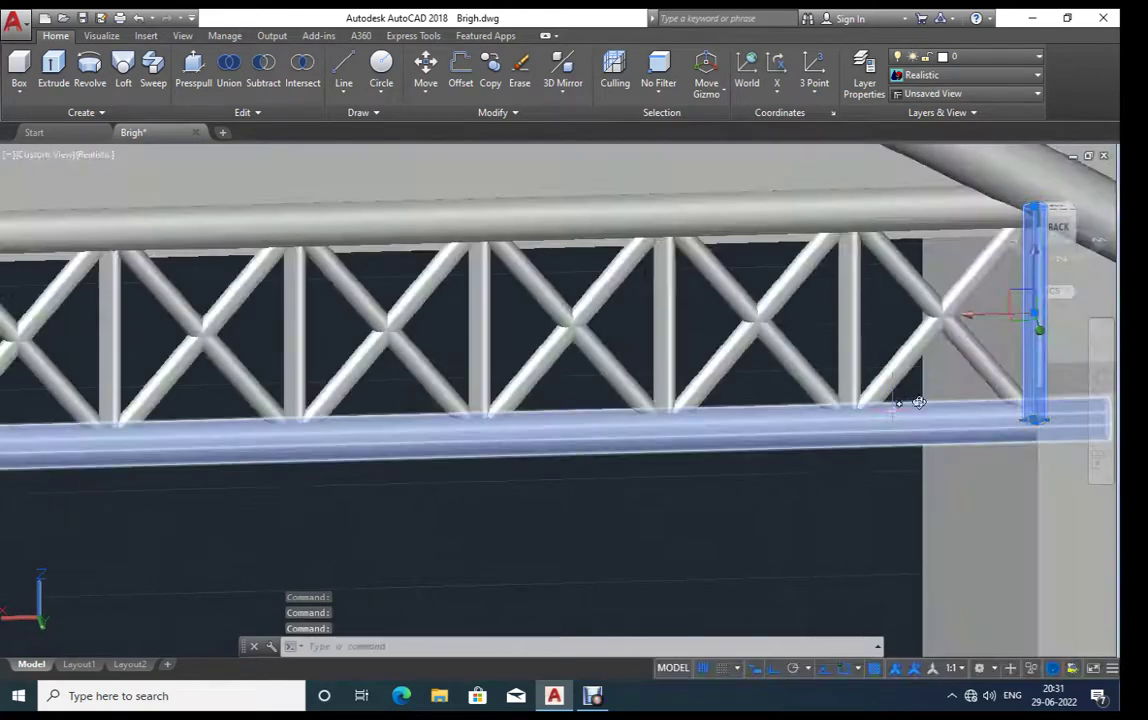
pyautogui.click(912, 360)
pyautogui.click(925, 285)
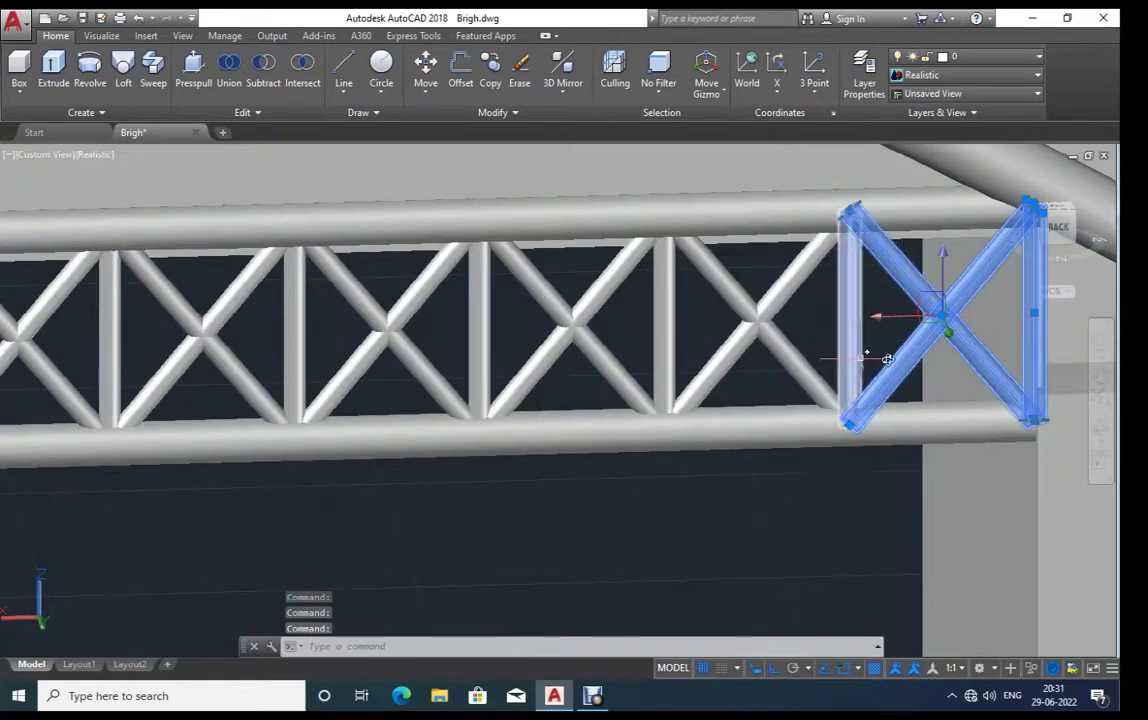
pyautogui.click(887, 359)
pyautogui.scroll(-3, 884, 355)
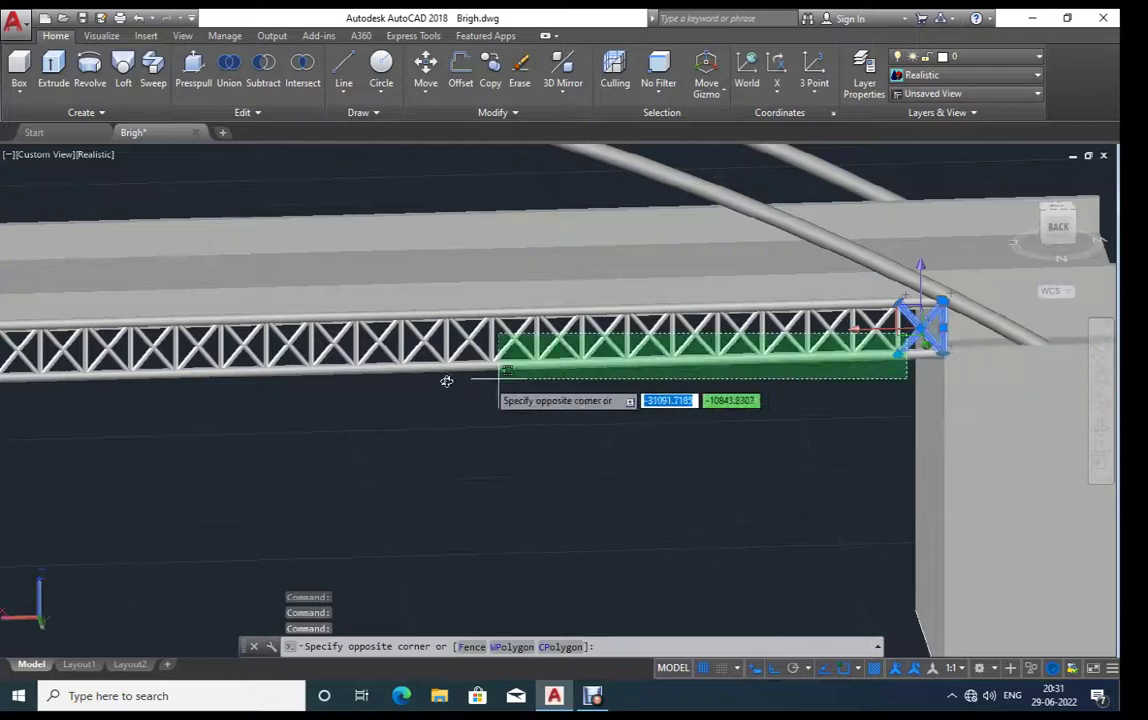
pyautogui.click(242, 427)
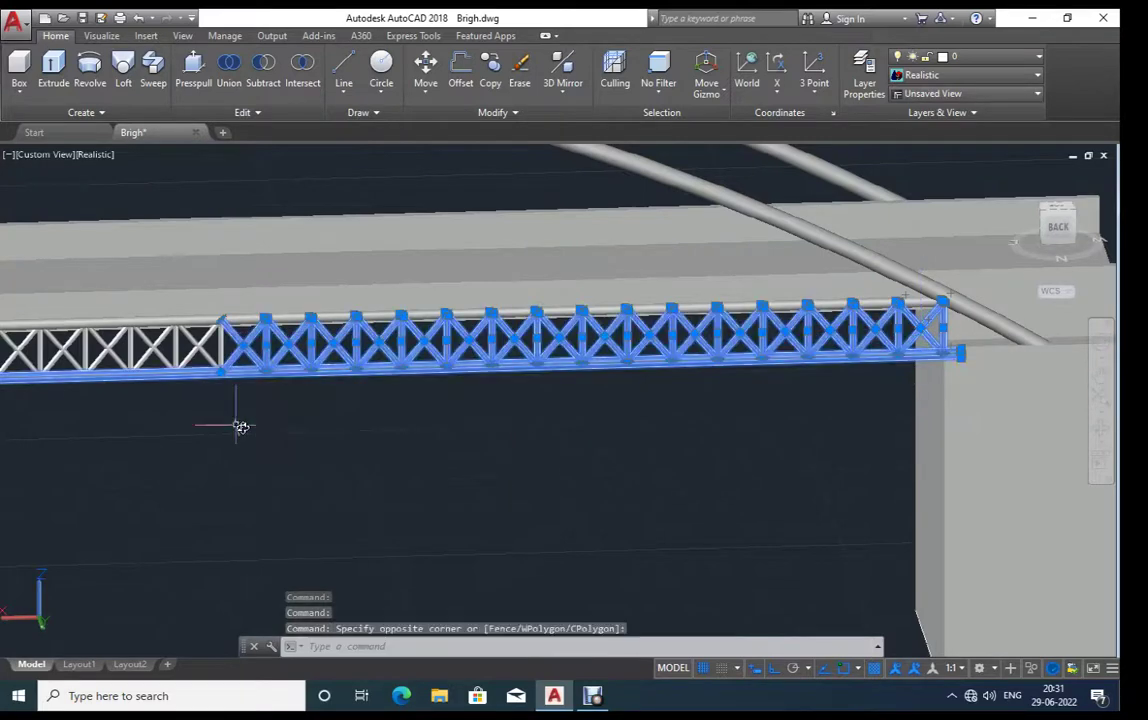
pyautogui.keyDown('shift'); pyautogui.moveTo(250, 424); pyautogui.dragTo(661, 342, button='middle'); pyautogui.keyUp('shift')
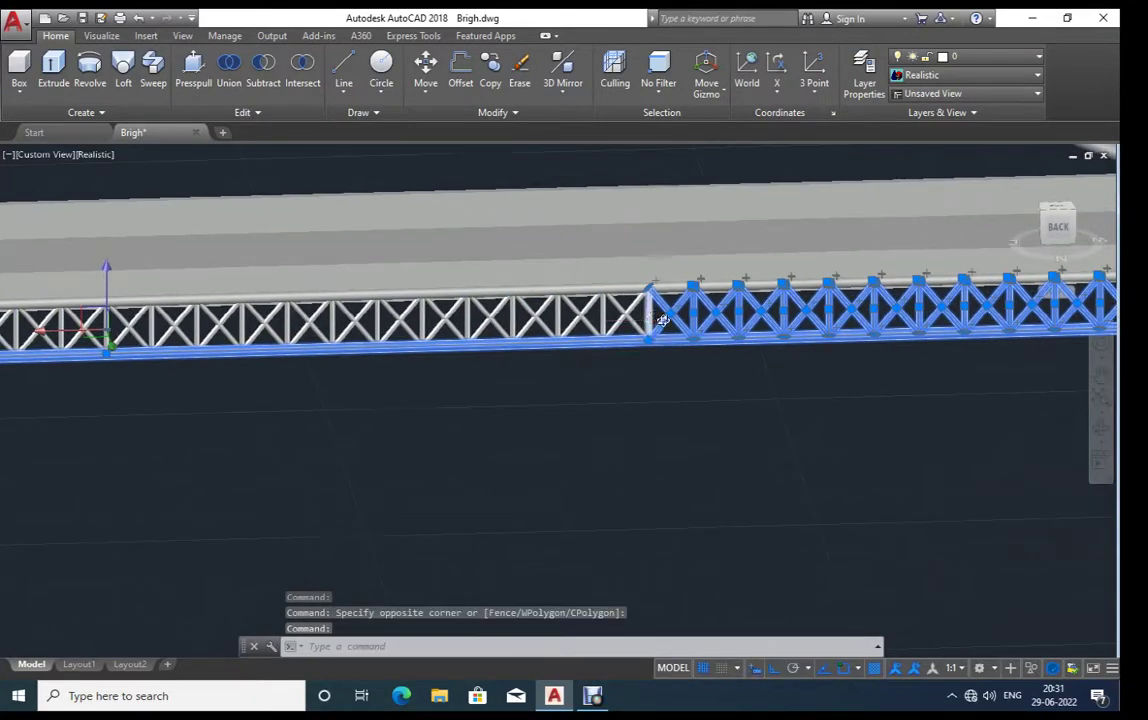
pyautogui.scroll(2, 662, 320)
pyautogui.click(661, 249)
pyautogui.scroll(-3, 800, 385)
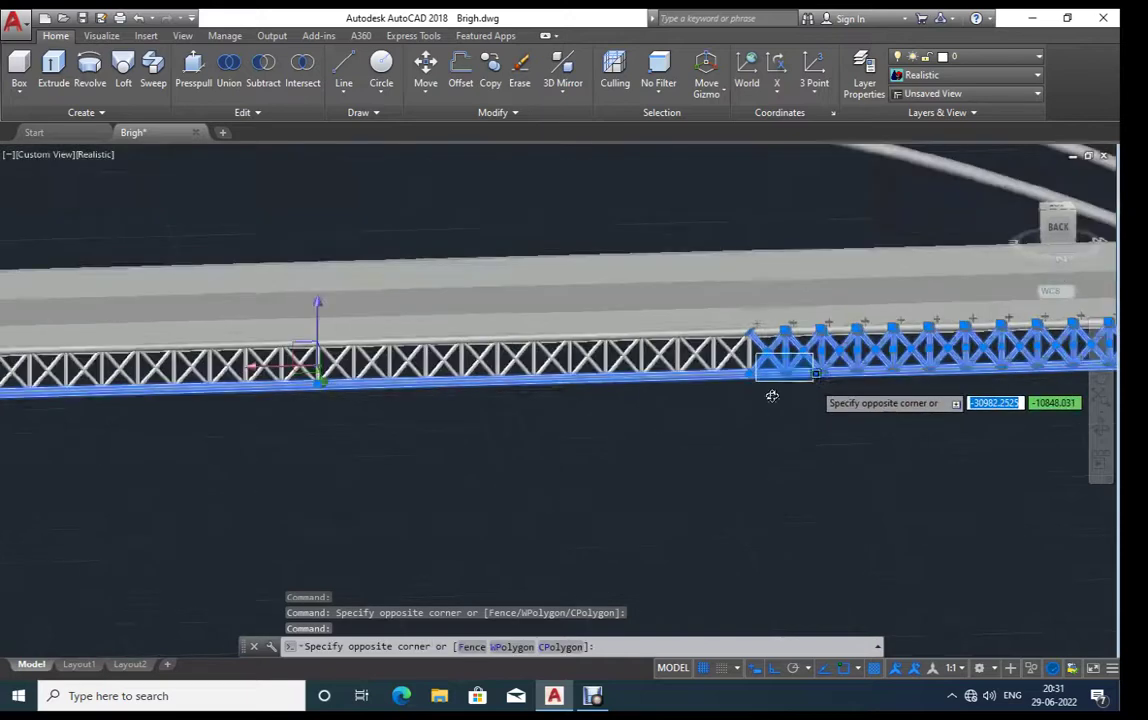
pyautogui.click(390, 447)
# Step: Add the remaining left truss sections and the top chord to the selection
pyautogui.keyDown('shift'); pyautogui.moveTo(340, 425); pyautogui.dragTo(628, 407, button='middle'); pyautogui.keyUp('shift')
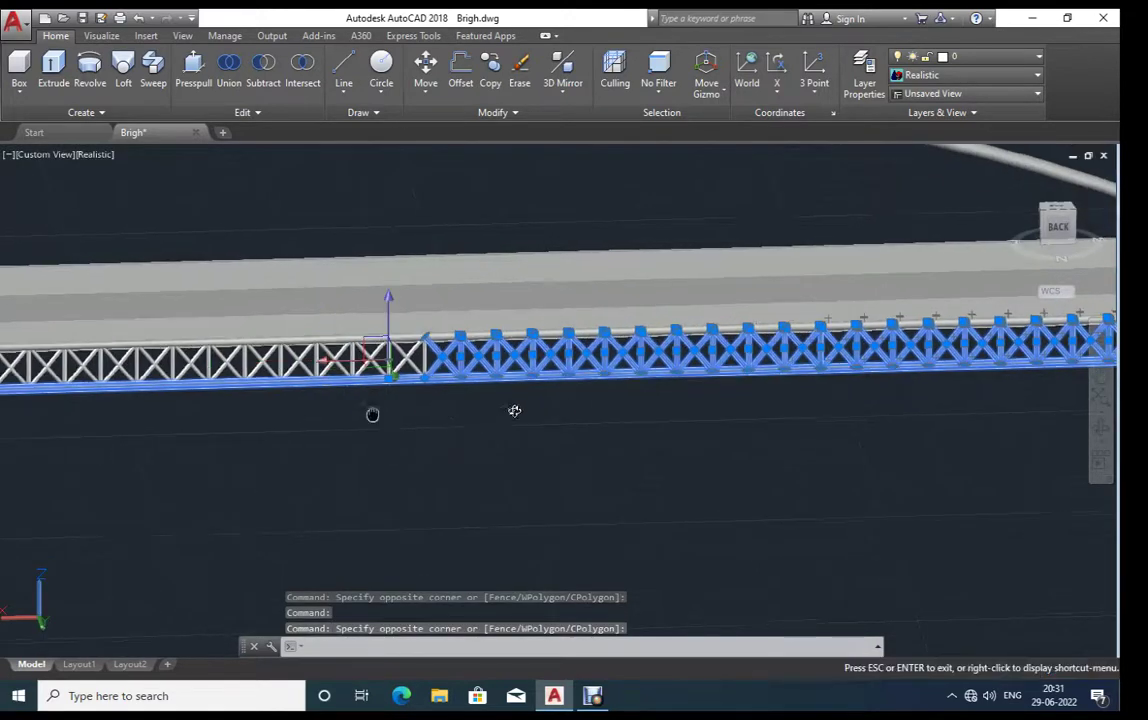
pyautogui.moveTo(348, 418)
pyautogui.mouseDown(button='middle')
pyautogui.moveTo(580, 423)
pyautogui.moveTo(668, 375)
pyautogui.mouseUp(button='middle')
pyautogui.click(682, 358)
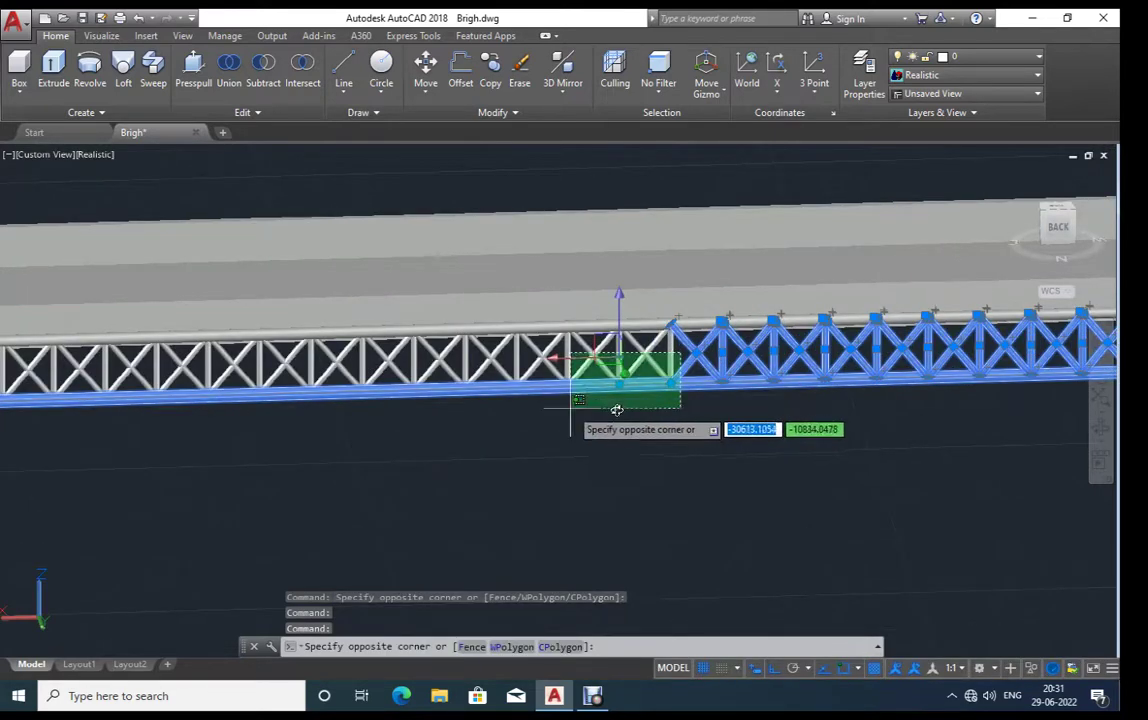
pyautogui.keyDown('shift'); pyautogui.moveTo(574, 405); pyautogui.dragTo(623, 410, button='middle'); pyautogui.keyUp('shift')
pyautogui.click(306, 465)
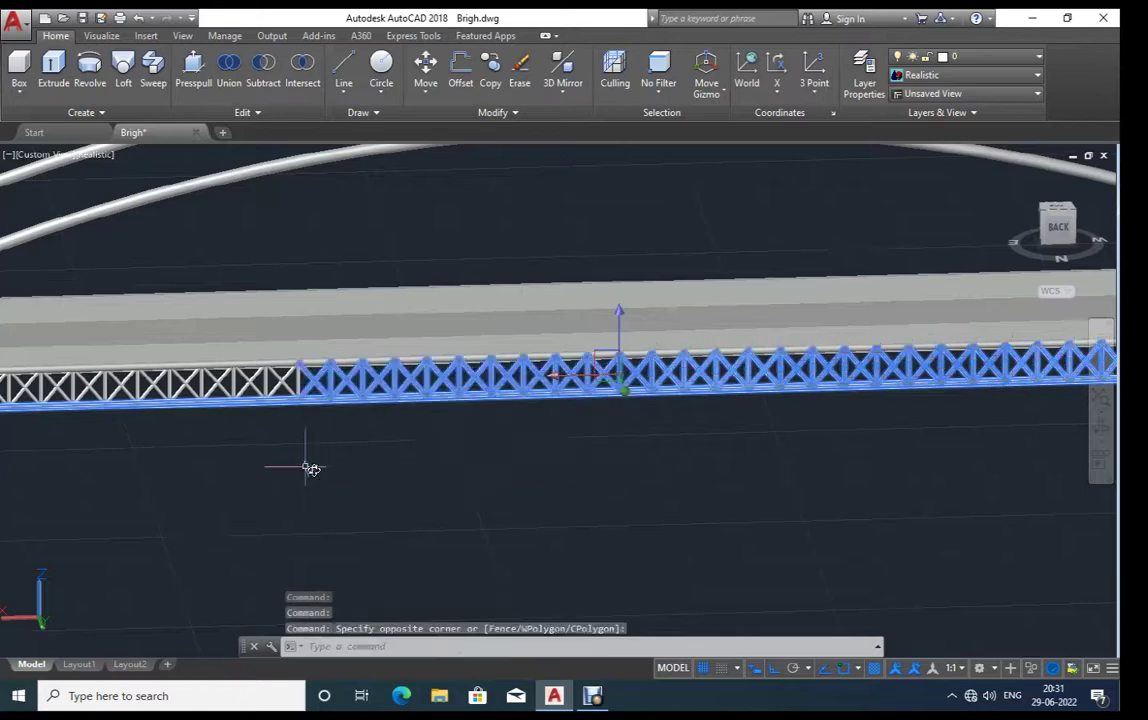
pyautogui.moveTo(233, 450)
pyautogui.keyDown('shift'); pyautogui.mouseDown(button='middle')
pyautogui.moveTo(556, 425)
pyautogui.moveTo(633, 362)
pyautogui.mouseUp(button='middle'); pyautogui.keyUp('shift')
pyautogui.click(630, 355)
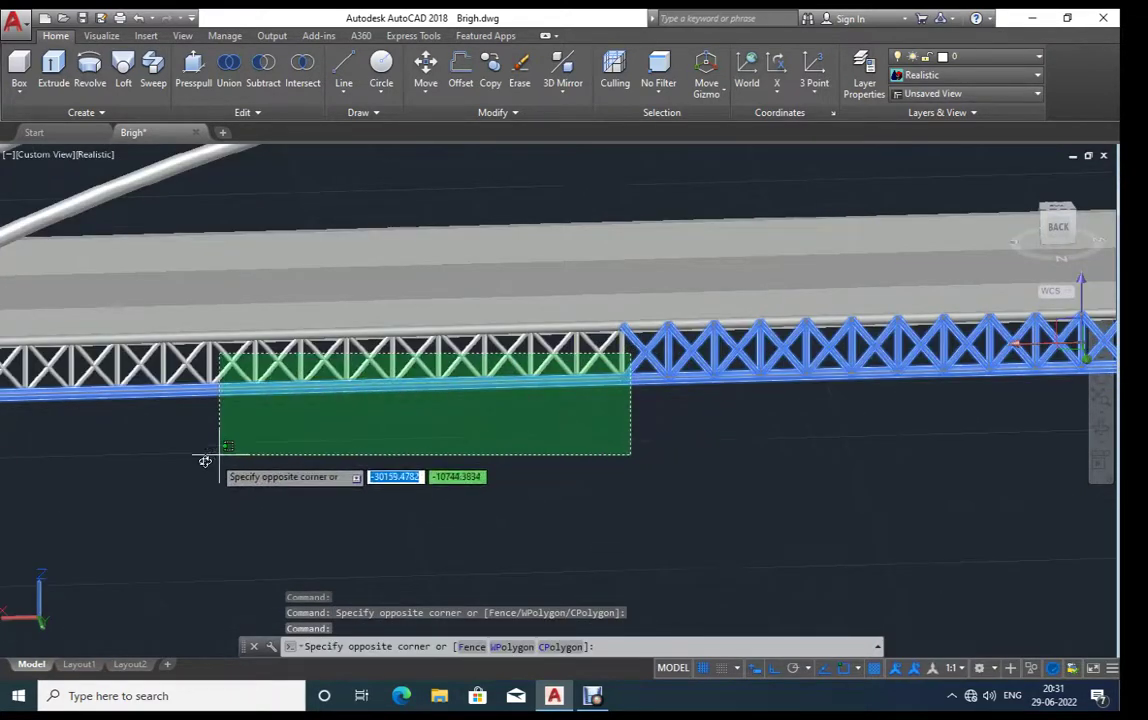
pyautogui.click(131, 472)
pyautogui.moveTo(102, 453)
pyautogui.keyDown('shift'); pyautogui.mouseDown(button='middle')
pyautogui.moveTo(518, 453)
pyautogui.moveTo(458, 400)
pyautogui.mouseUp(button='middle'); pyautogui.keyUp('shift')
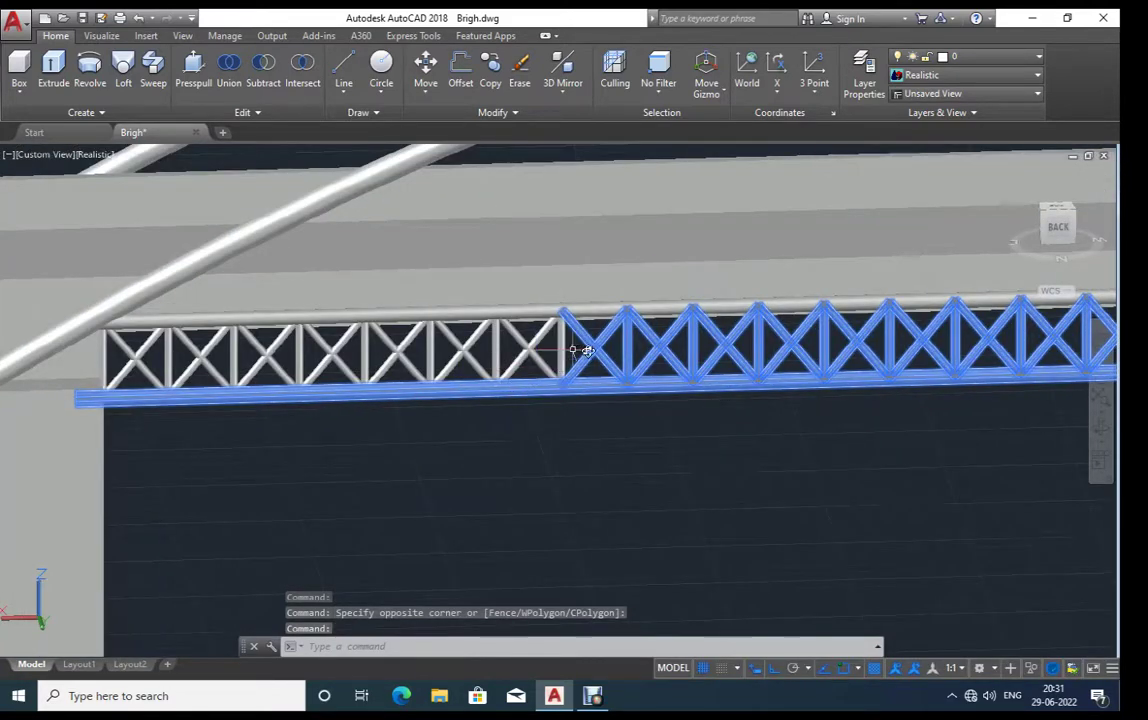
pyautogui.click(575, 350)
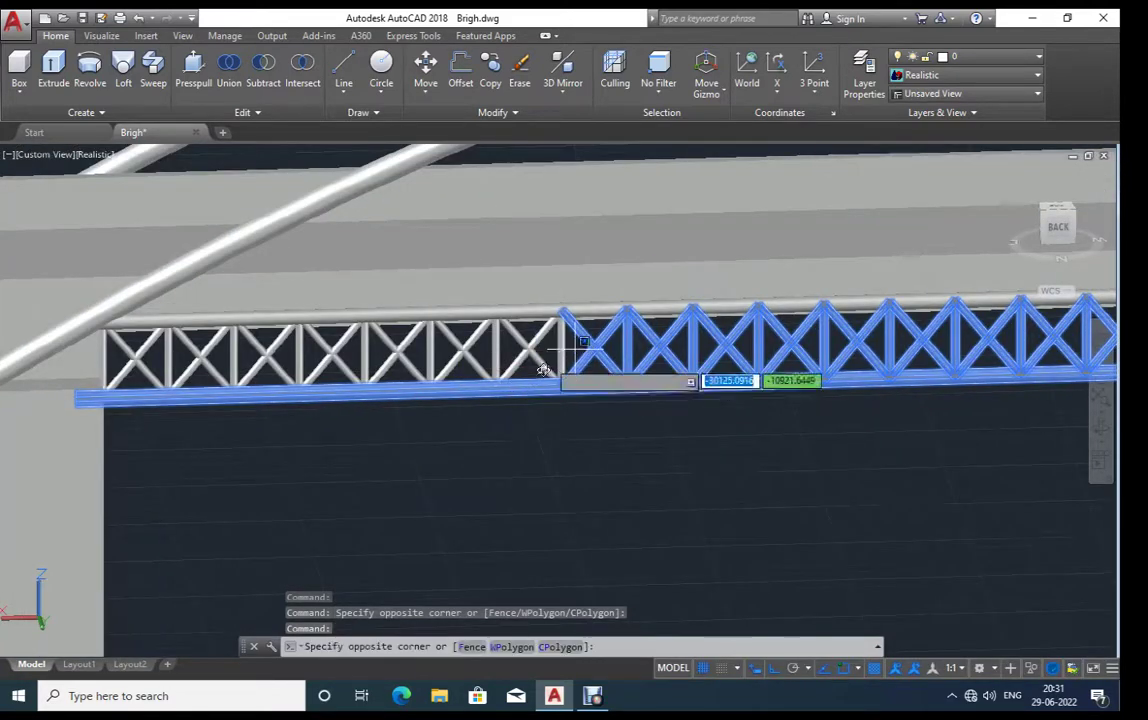
pyautogui.click(134, 432)
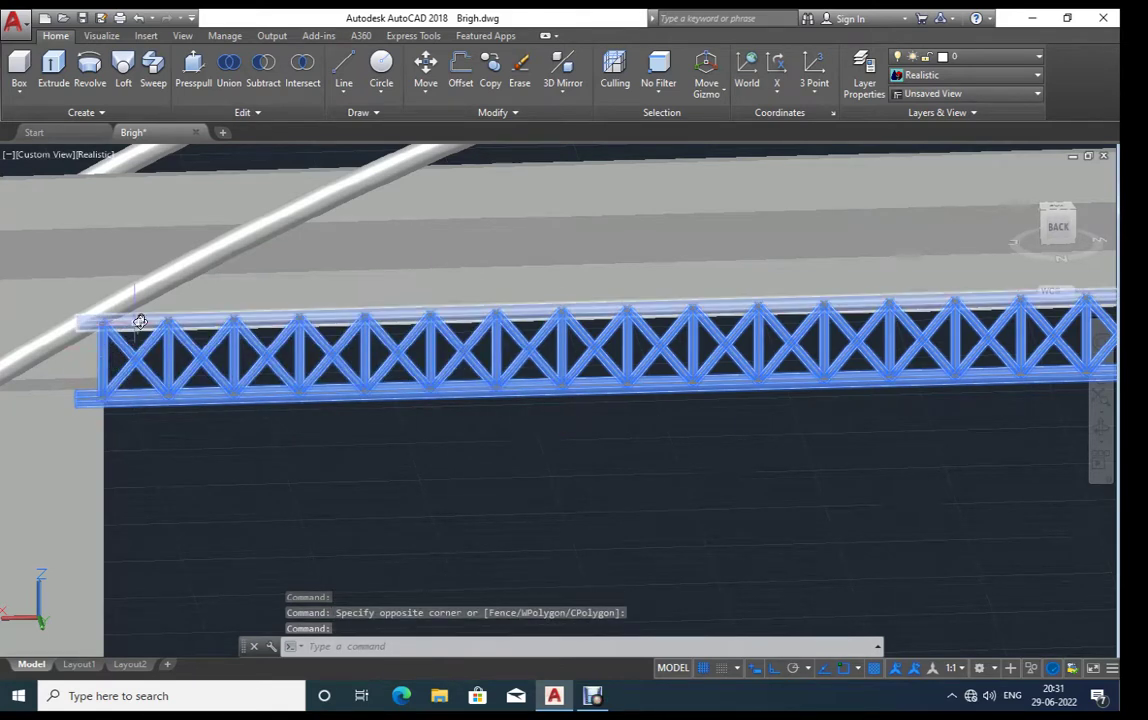
pyautogui.click(178, 411)
pyautogui.scroll(-3, 215, 336)
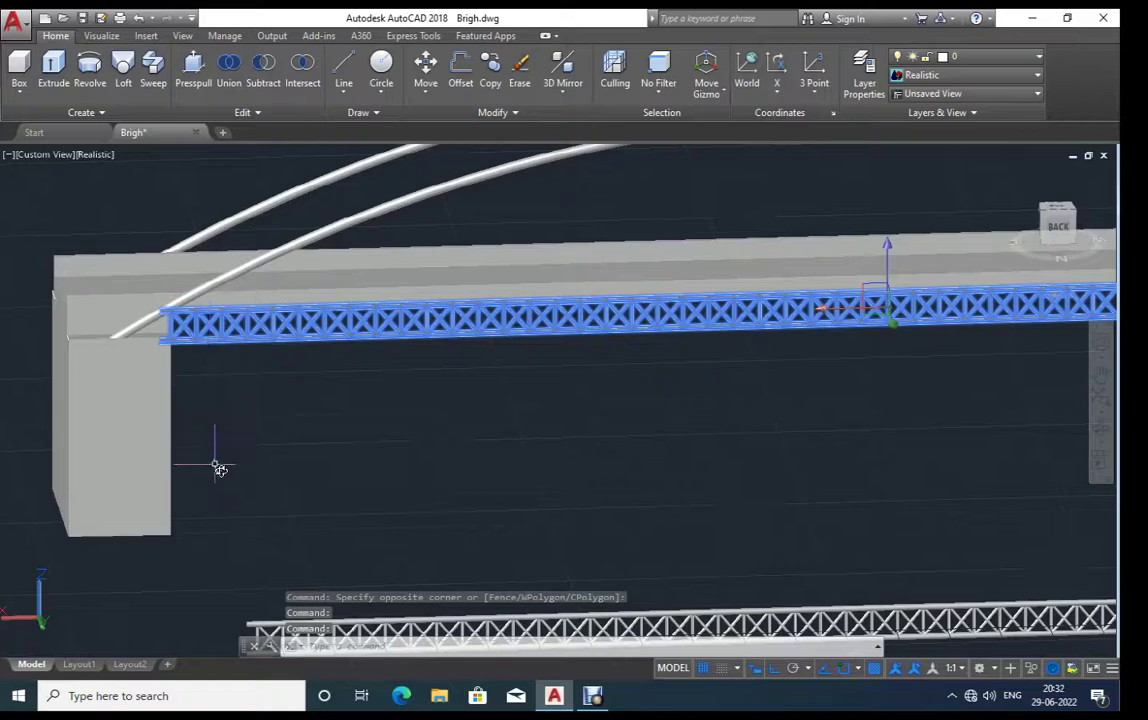
# Step: Copy the selected truss girder 160 units to line the deck's opposite side
pyautogui.moveTo(220, 470)
pyautogui.keyDown('shift'); pyautogui.mouseDown(button='middle')
pyautogui.moveTo(392, 502)
pyautogui.moveTo(490, 545)
pyautogui.moveTo(464, 402)
pyautogui.moveTo(620, 510)
pyautogui.moveTo(607, 481)
pyautogui.mouseUp(button='middle'); pyautogui.keyUp('shift')
pyautogui.scroll(-3, 620, 500)
pyautogui.write('CO')
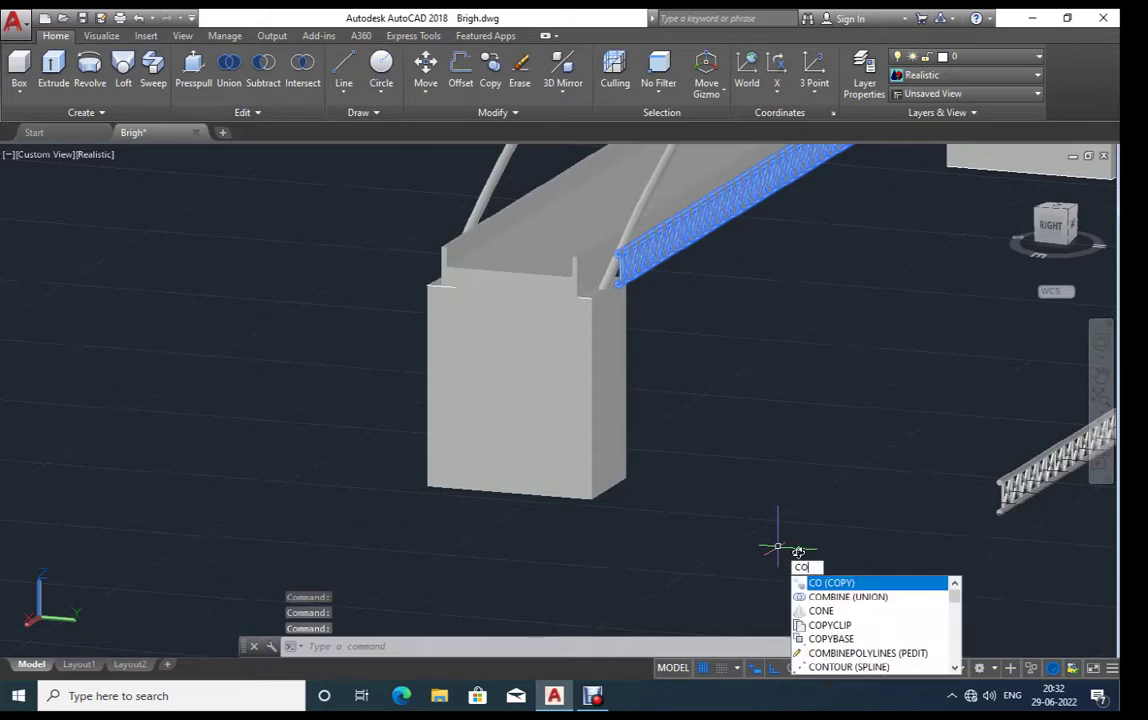
pyautogui.press('Return')
pyautogui.click(712, 545)
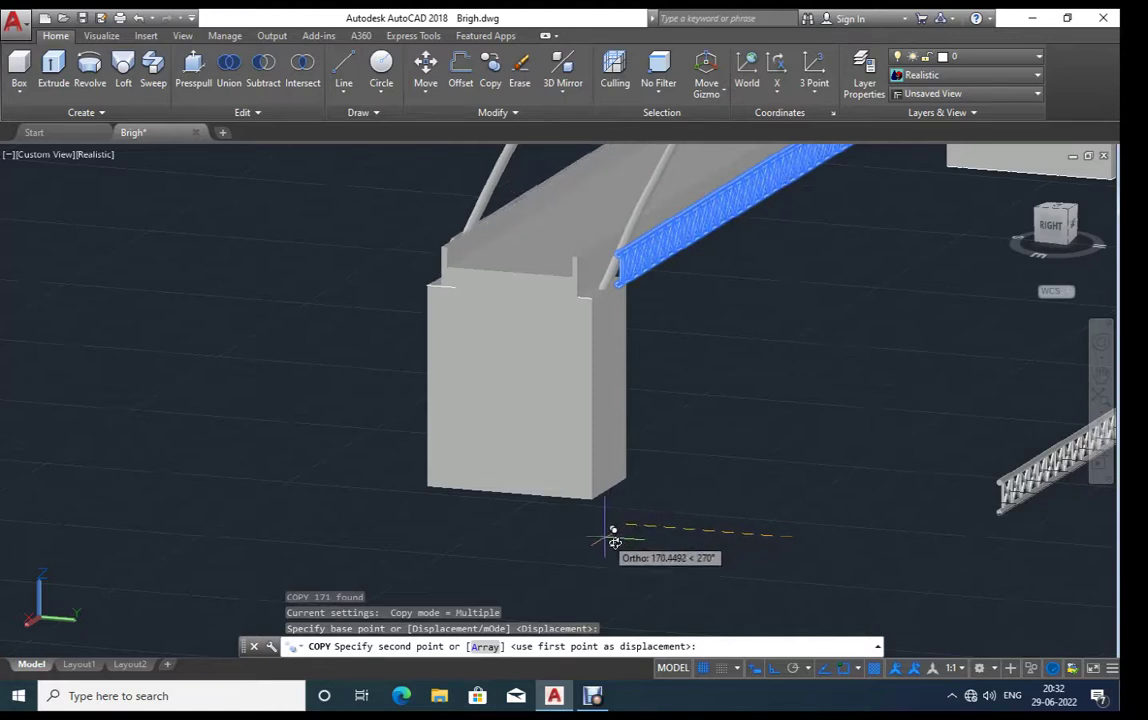
pyautogui.write('160')
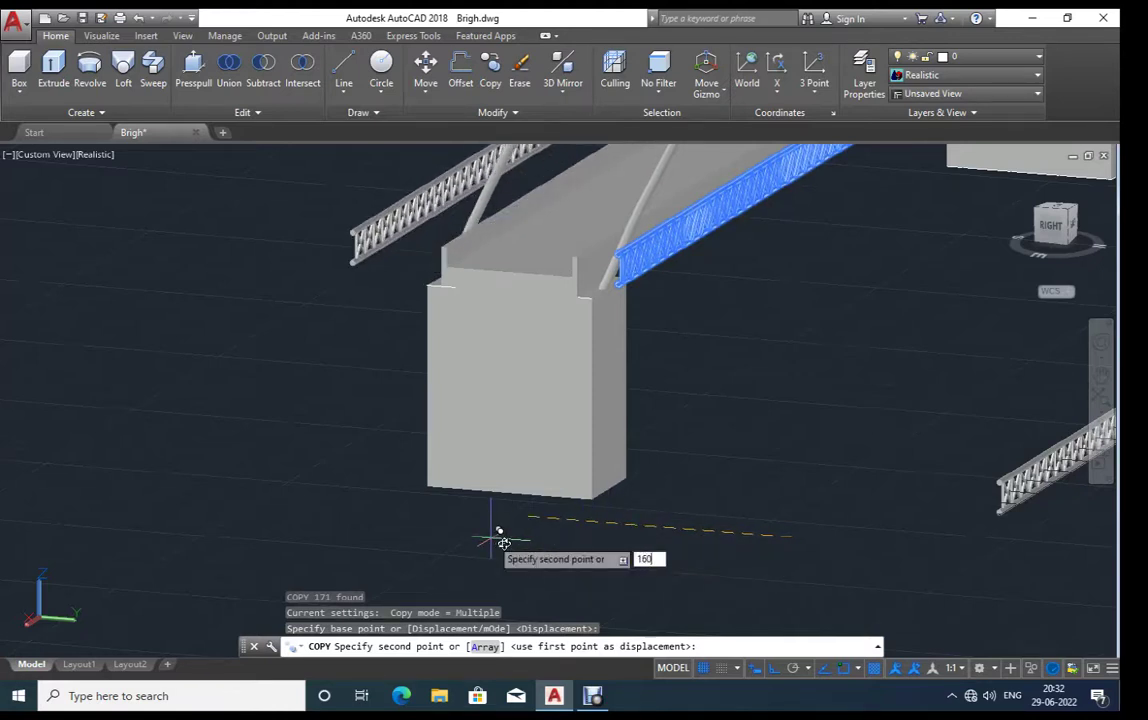
pyautogui.press('Return')
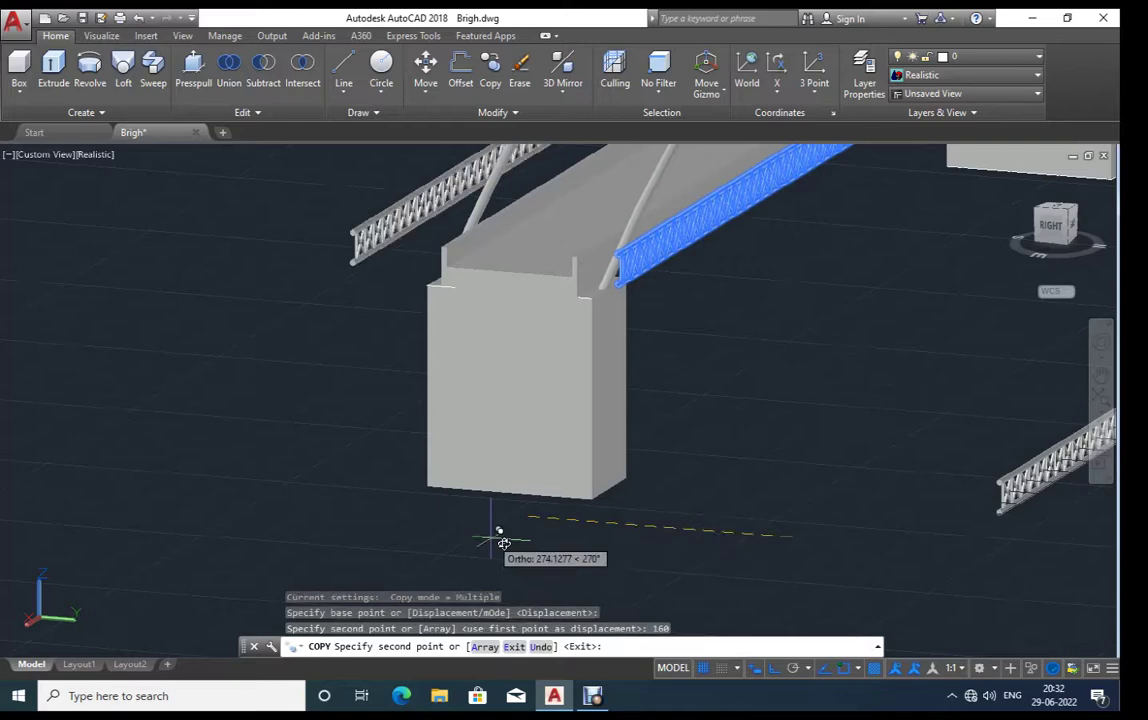
pyautogui.press('Escape')
pyautogui.moveTo(484, 533)
pyautogui.keyDown('shift'); pyautogui.mouseDown(button='middle')
pyautogui.moveTo(628, 543)
pyautogui.moveTo(442, 551)
pyautogui.mouseUp(button='middle'); pyautogui.keyUp('shift')
pyautogui.scroll(-2, 102, 399)
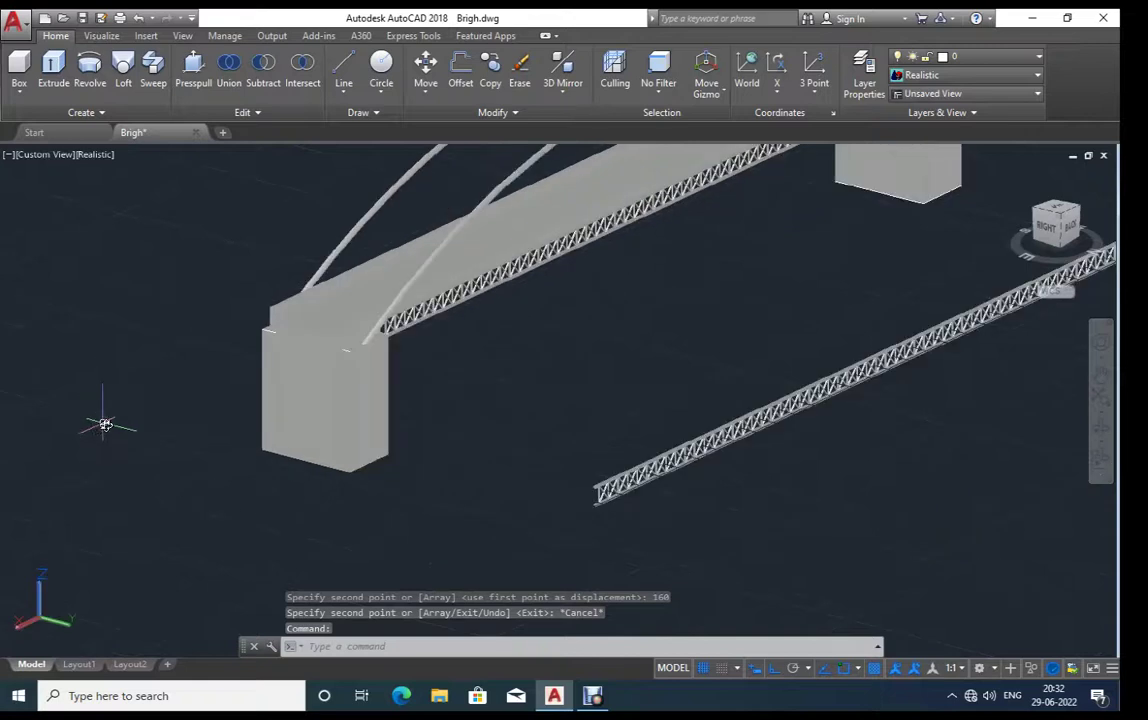
# Step: Window-select the loose 171-object truss lying on the ground and delete it
pyautogui.scroll(-3, 105, 425)
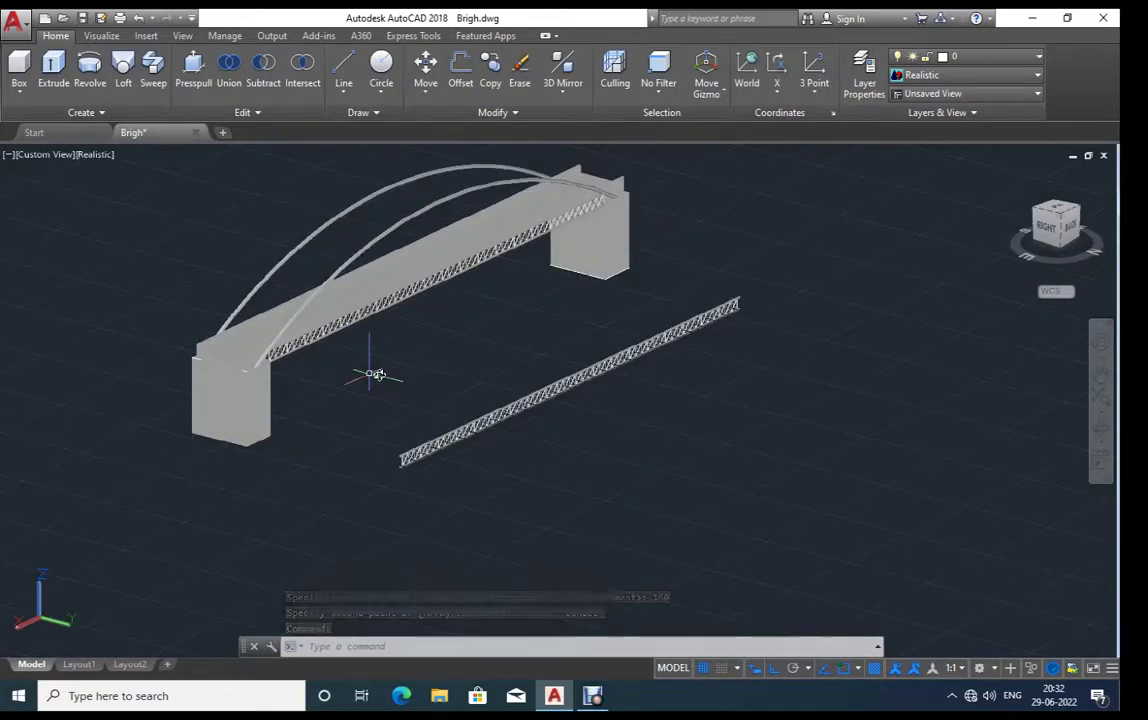
pyautogui.click(795, 289)
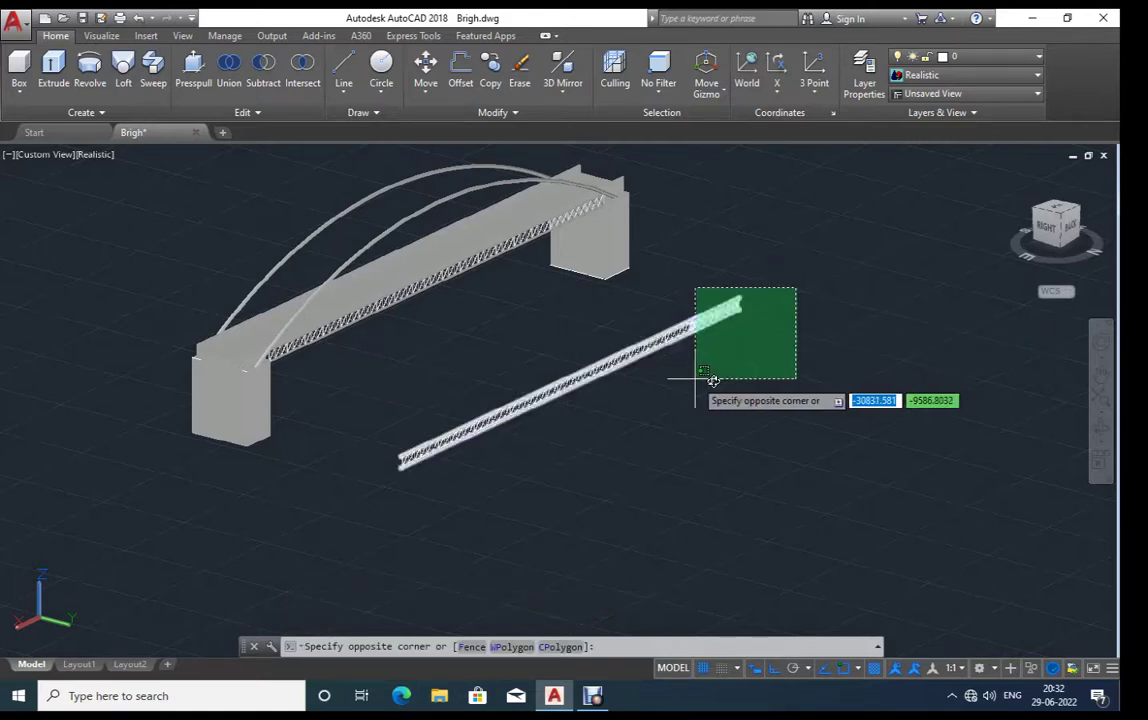
pyautogui.press('Escape')
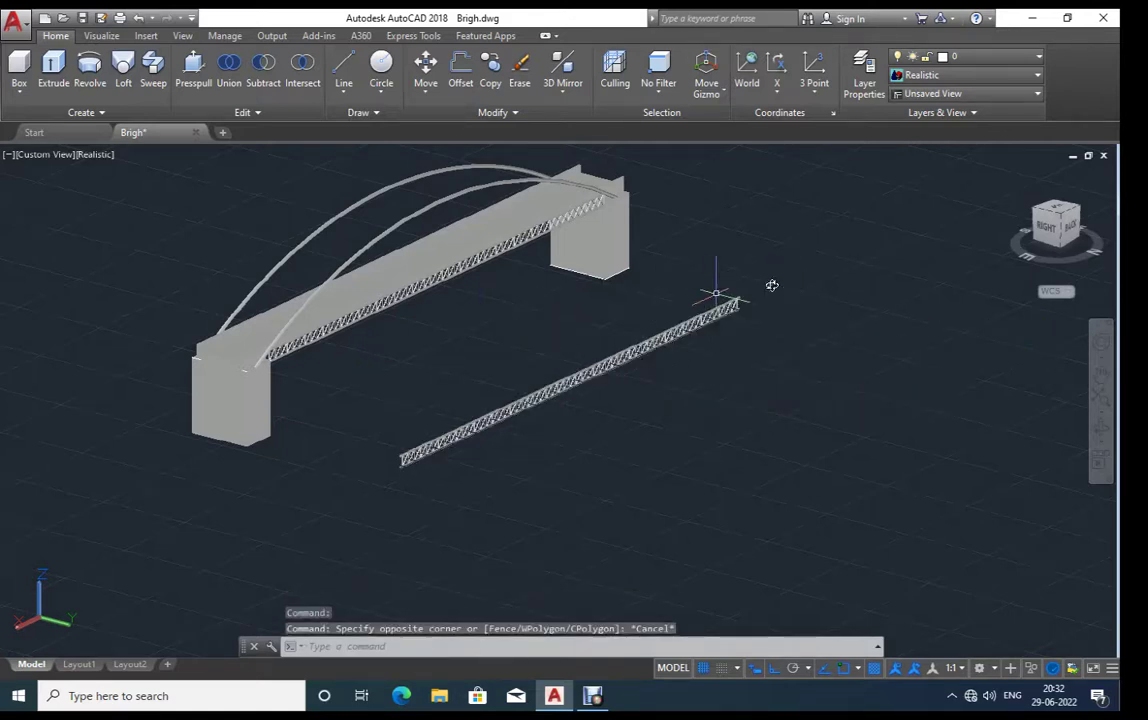
pyautogui.click(771, 285)
pyautogui.click(676, 396)
pyautogui.click(674, 309)
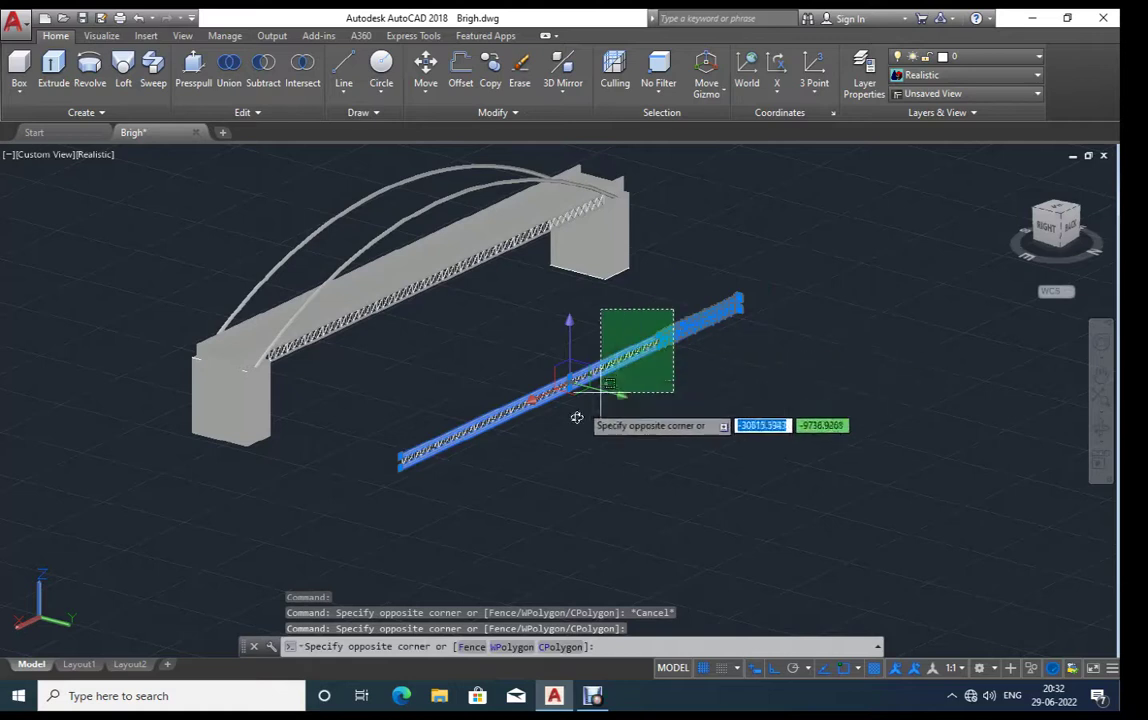
pyautogui.click(549, 390)
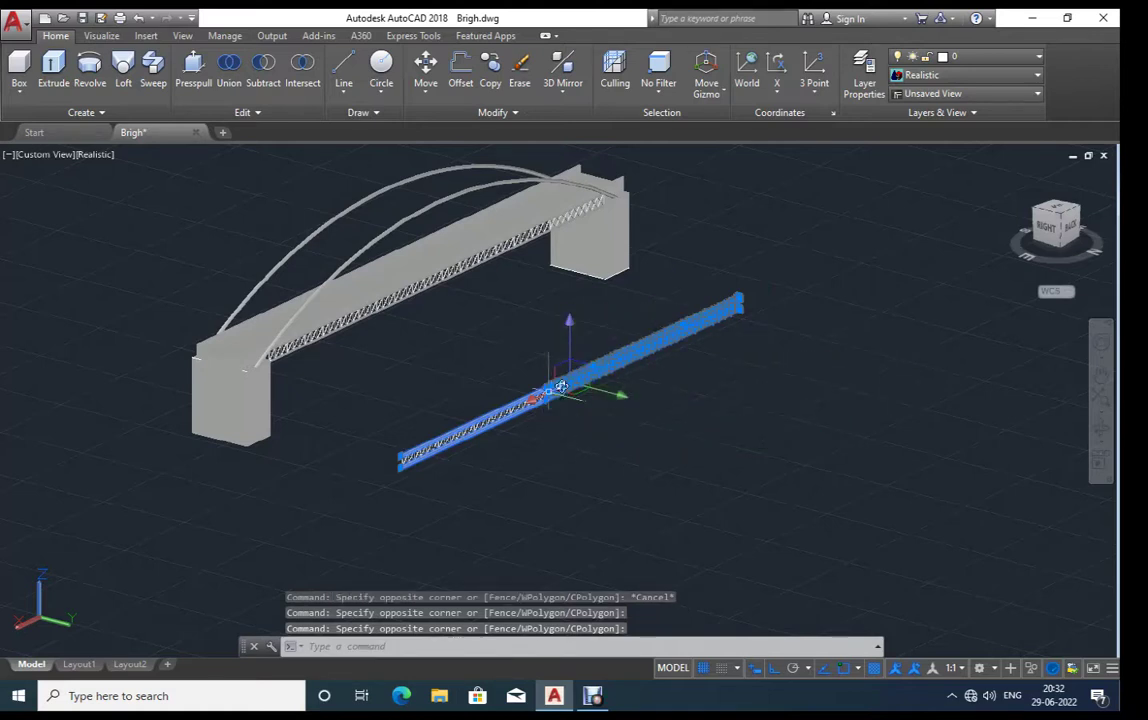
pyautogui.click(593, 346)
pyautogui.click(389, 499)
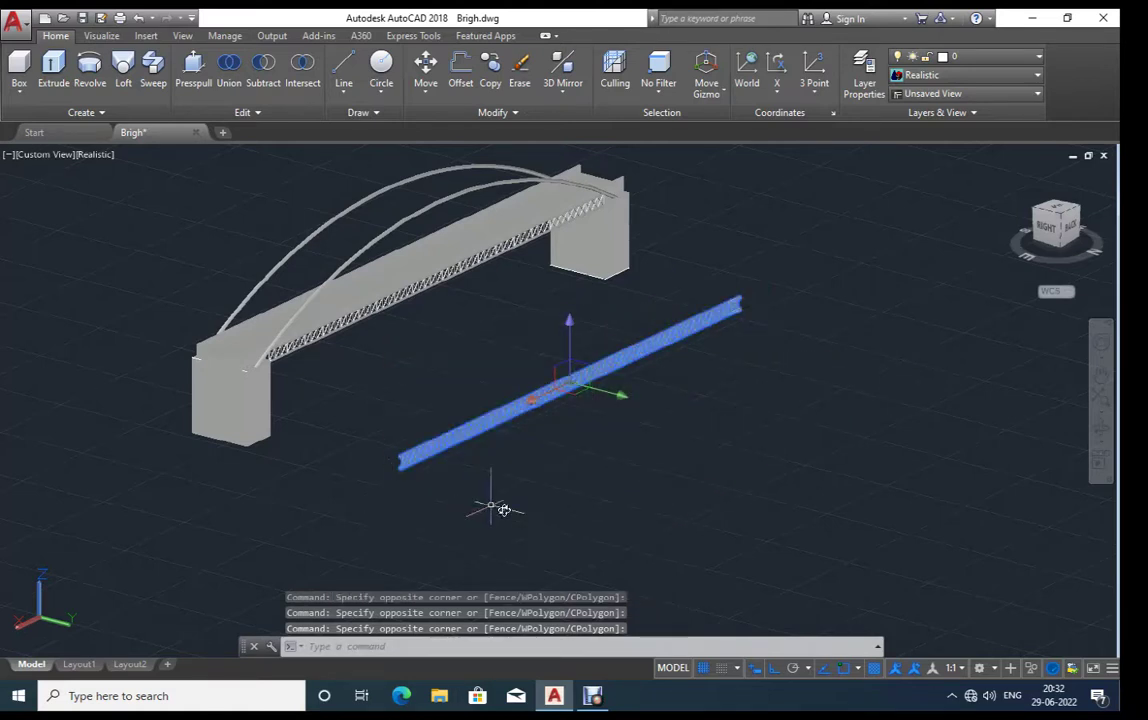
pyautogui.press('Delete')
pyautogui.scroll(1, 493, 497)
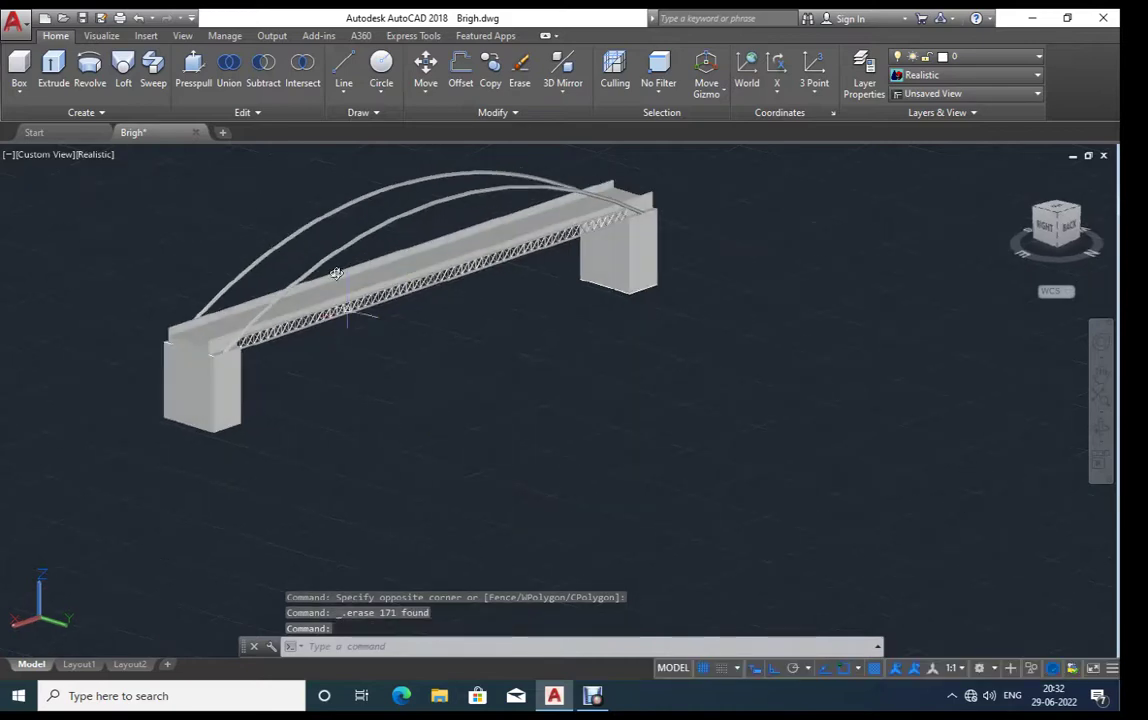
pyautogui.scroll(2, 337, 272)
# Step: Zoom in on the truss end at the right pier, checking its top chord and end post
pyautogui.moveTo(633, 432)
pyautogui.keyDown('shift'); pyautogui.mouseDown(button='middle')
pyautogui.moveTo(618, 443)
pyautogui.moveTo(466, 448)
pyautogui.mouseUp(button='middle'); pyautogui.keyUp('shift')
pyautogui.scroll(4, 760, 390)
pyautogui.scroll(1, 769, 385)
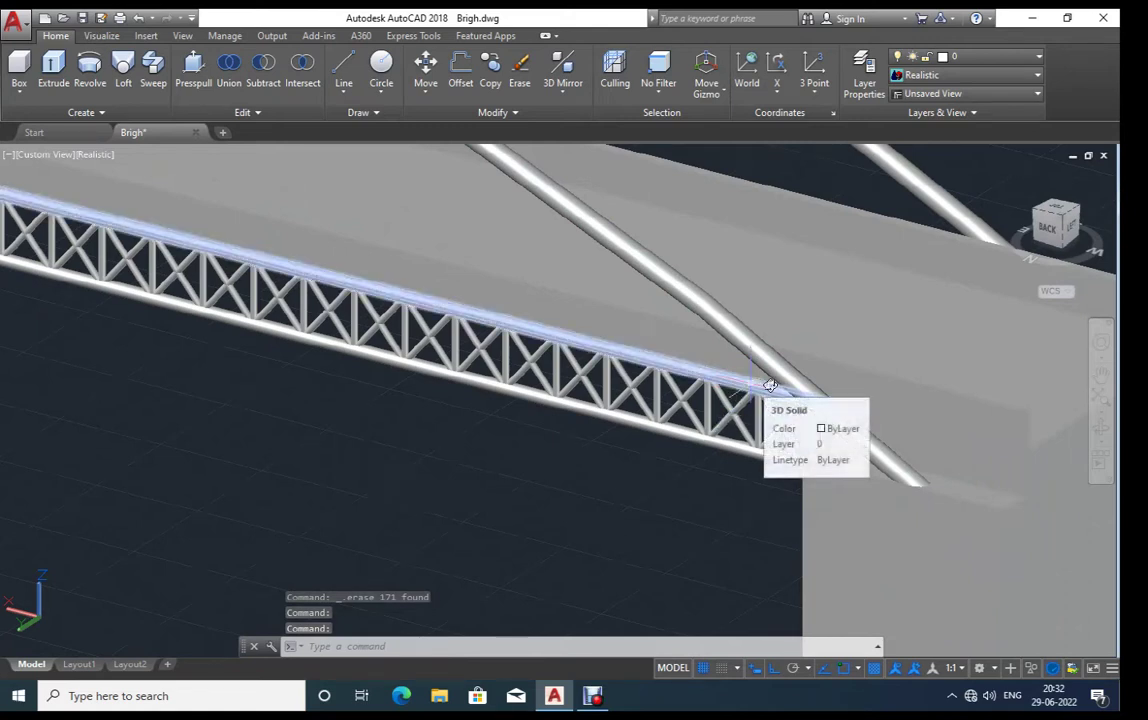
pyautogui.click(769, 385)
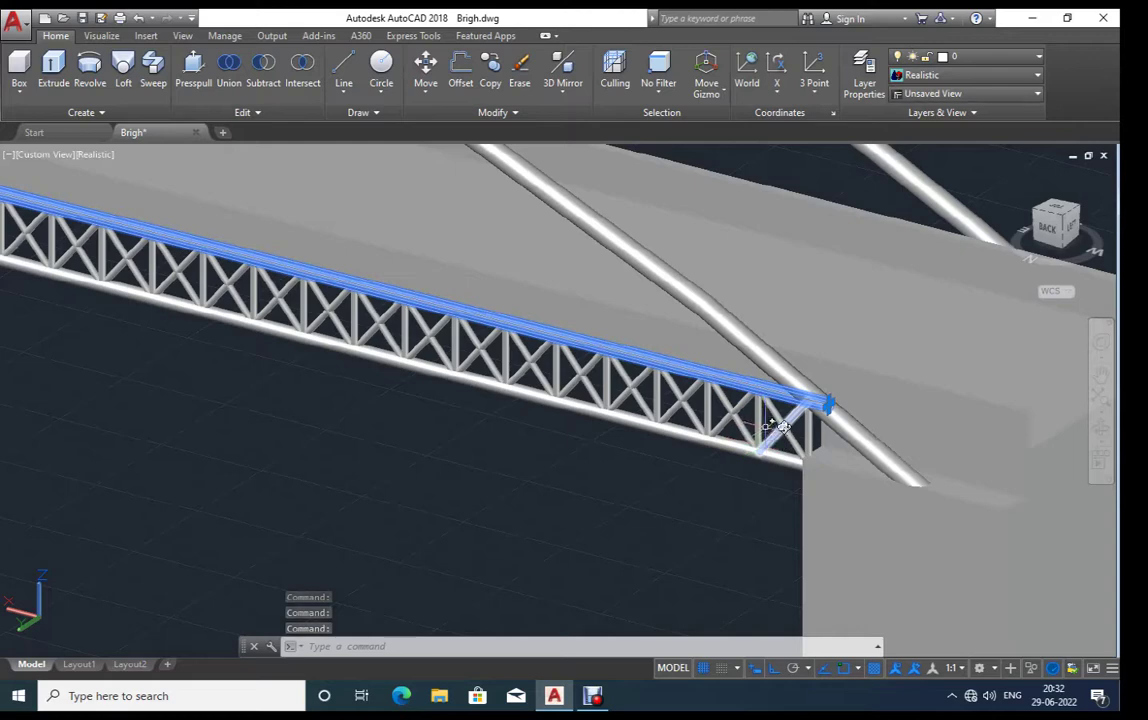
pyautogui.press('Escape')
pyautogui.scroll(-1, 785, 462)
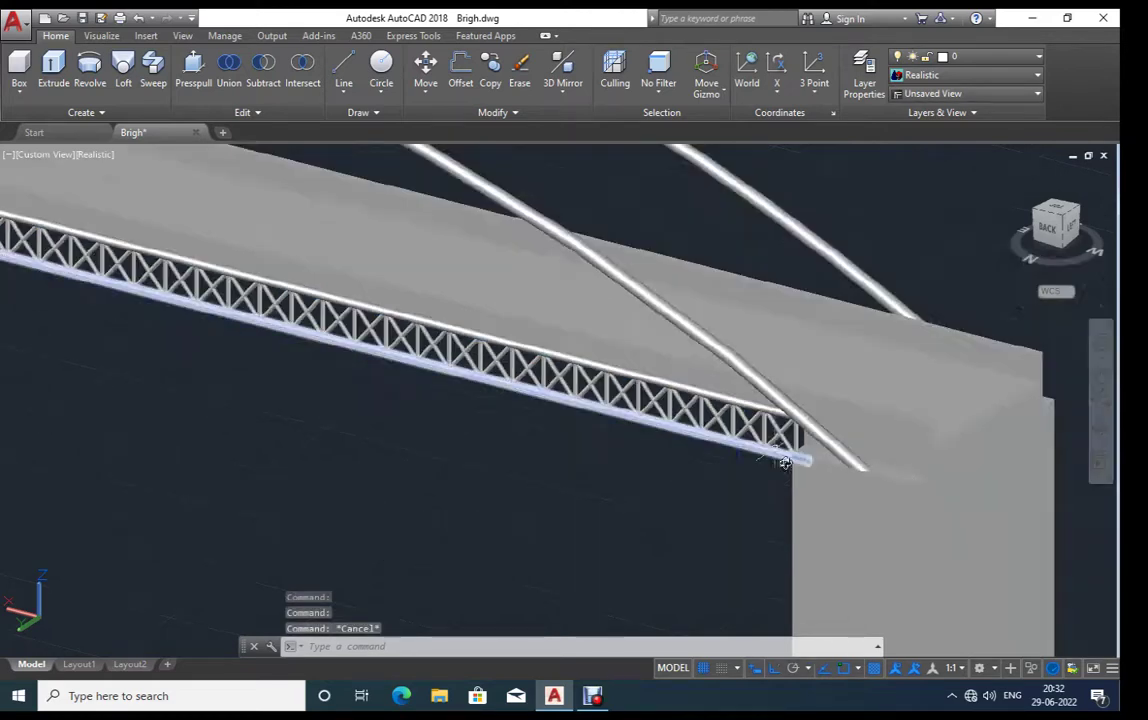
pyautogui.moveTo(785, 462)
pyautogui.keyDown('shift'); pyautogui.mouseDown(button='middle')
pyautogui.moveTo(725, 477)
pyautogui.moveTo(741, 502)
pyautogui.mouseUp(button='middle'); pyautogui.keyUp('shift')
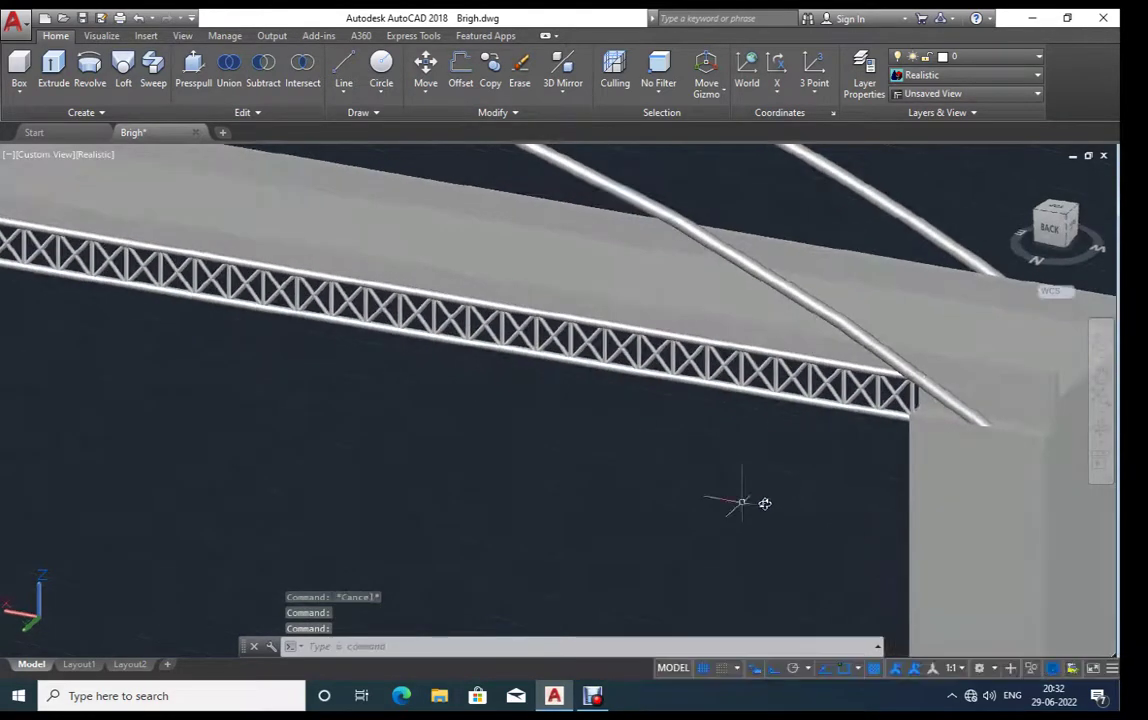
pyautogui.scroll(3, 931, 398)
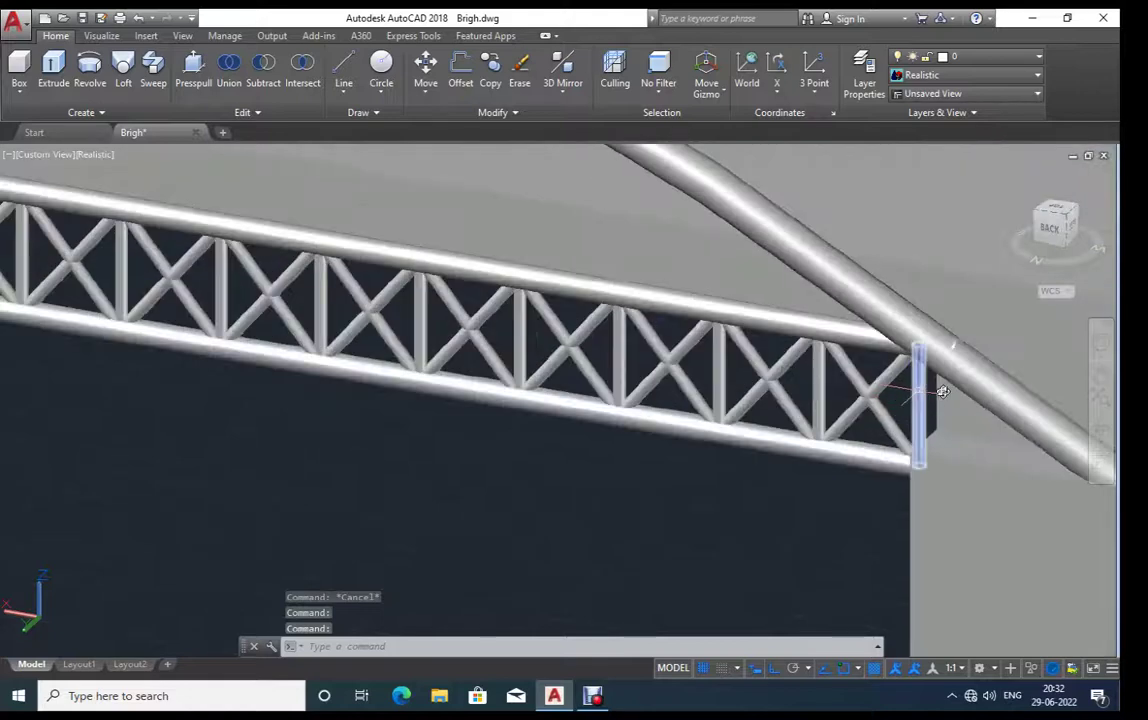
pyautogui.click(930, 388)
# Step: Select the arch tube, end truss members, top chord and the first truss panels
pyautogui.click(1007, 362)
pyautogui.click(919, 405)
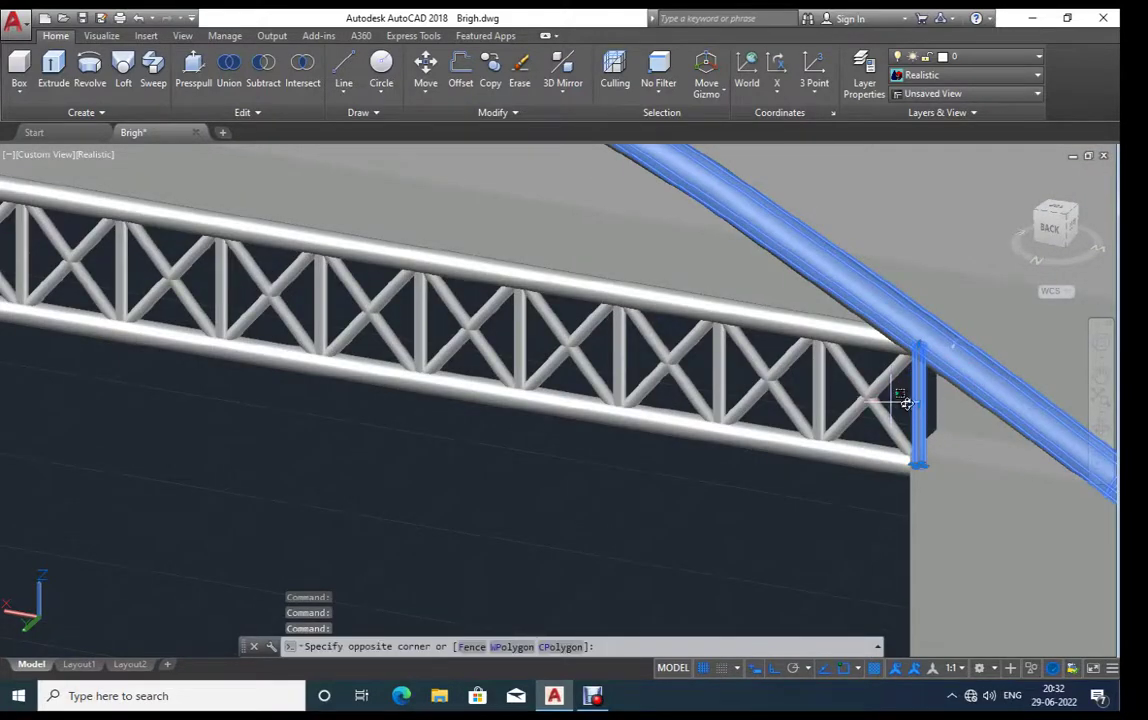
pyautogui.click(218, 477)
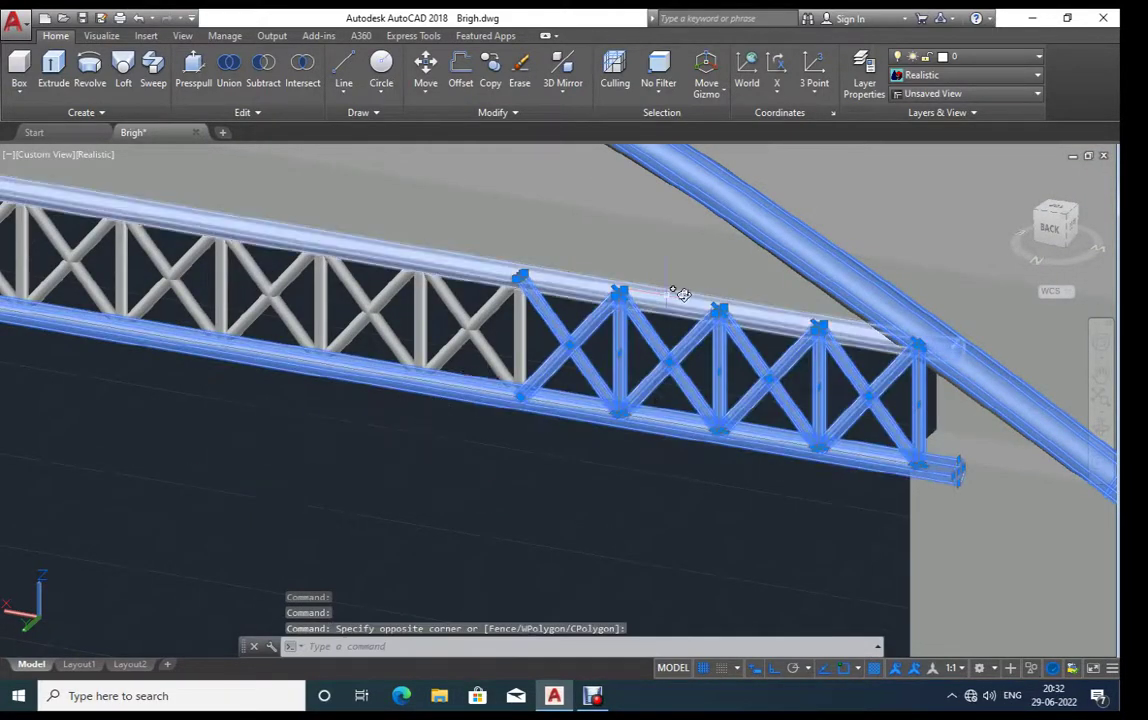
pyautogui.click(679, 292)
pyautogui.scroll(-3, 640, 355)
pyautogui.moveTo(557, 468)
pyautogui.keyDown('shift'); pyautogui.mouseDown(button='middle')
pyautogui.moveTo(602, 456)
pyautogui.moveTo(482, 461)
pyautogui.moveTo(508, 459)
pyautogui.moveTo(508, 470)
pyautogui.moveTo(505, 453)
pyautogui.moveTo(560, 438)
pyautogui.moveTo(810, 418)
pyautogui.mouseUp(button='middle'); pyautogui.keyUp('shift')
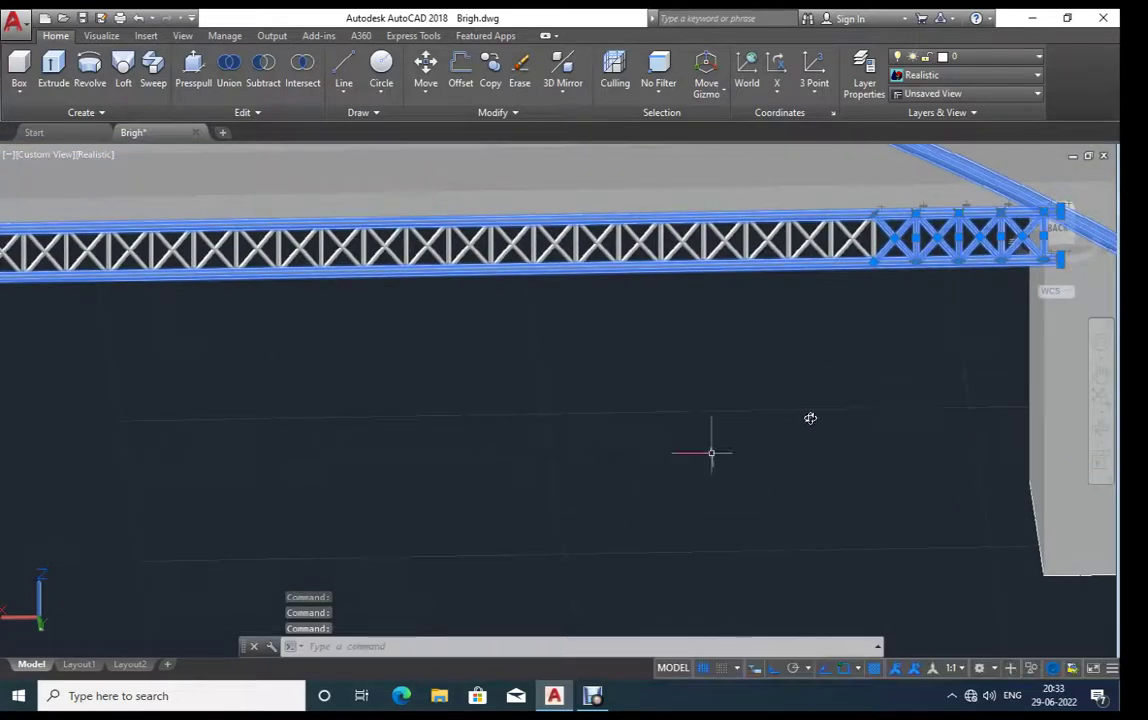
pyautogui.click(913, 245)
pyautogui.scroll(-2, 569, 320)
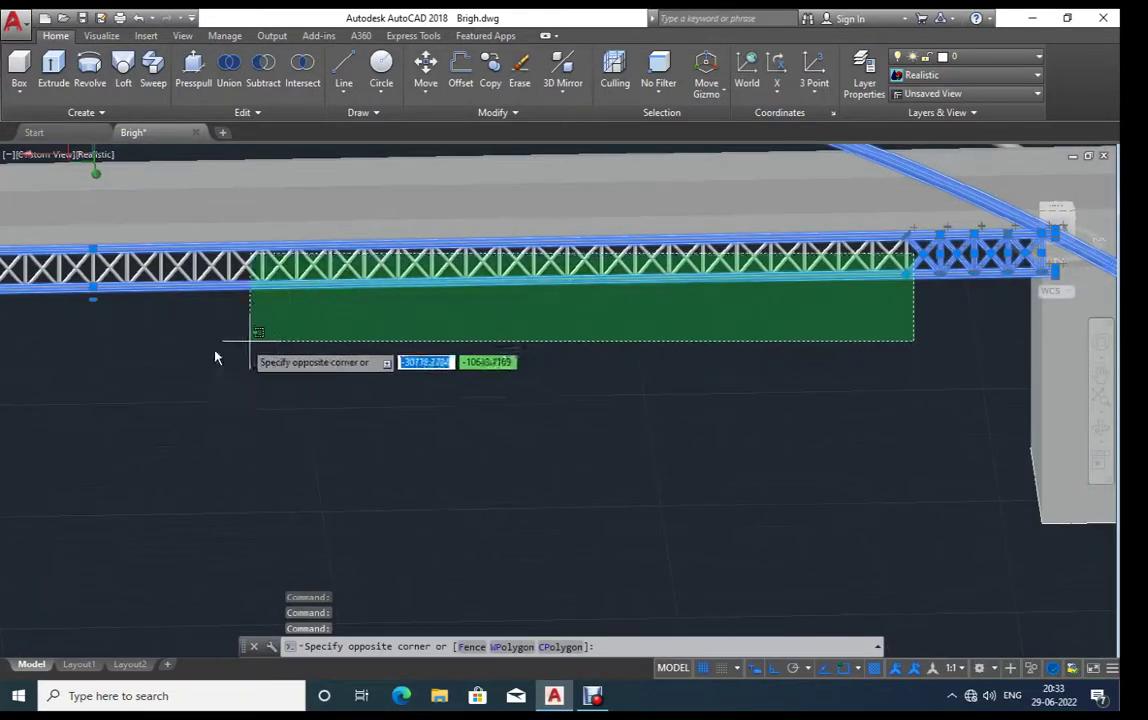
pyautogui.click(150, 355)
# Step: Pan along the truss and add the next panels to the selection
pyautogui.write('p')
pyautogui.press('Return')
pyautogui.moveTo(448, 359)
pyautogui.mouseDown()
pyautogui.moveTo(706, 368)
pyautogui.moveTo(753, 328)
pyautogui.mouseUp()
pyautogui.press('Escape')
pyautogui.scroll(2, 763, 290)
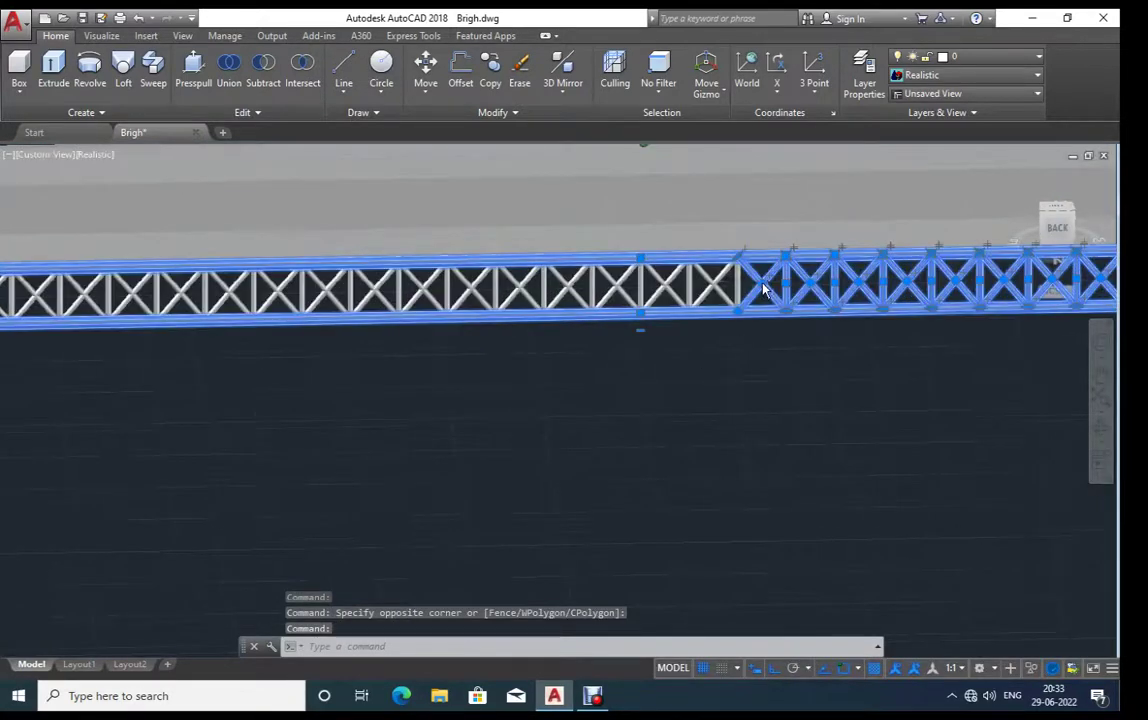
pyautogui.click(745, 262)
pyautogui.scroll(-2, 650, 333)
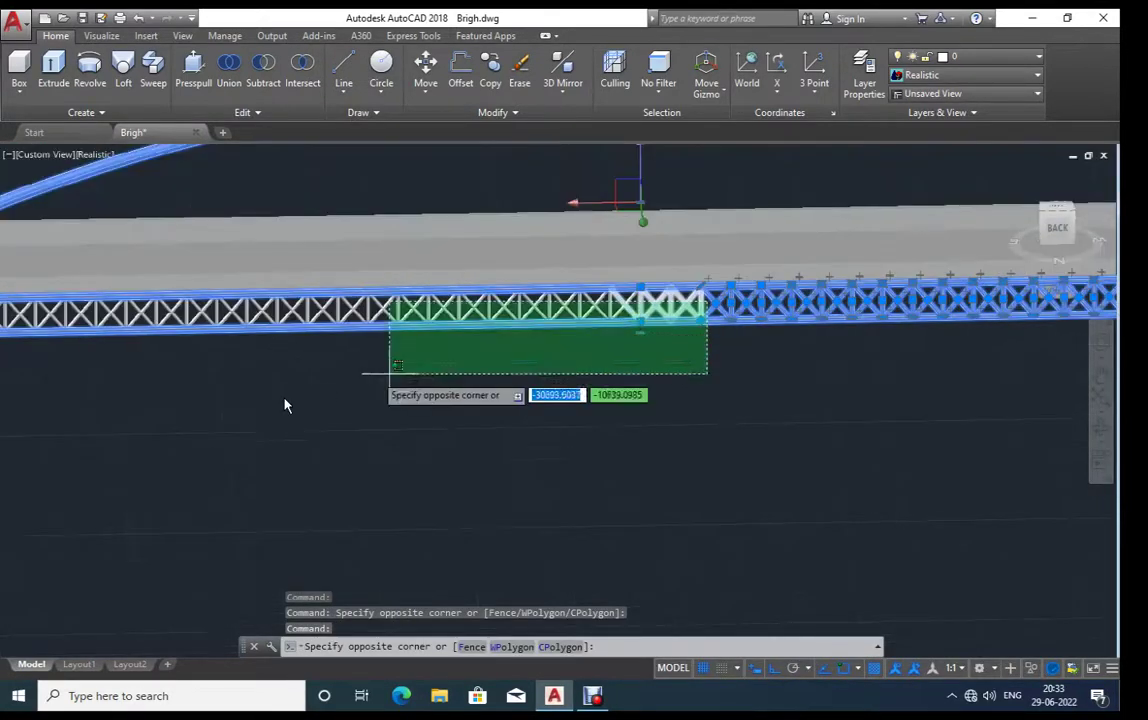
pyautogui.click(70, 440)
# Step: Pan further and window the remaining unselected panels to complete the truss selection
pyautogui.write('p')
pyautogui.press('Return')
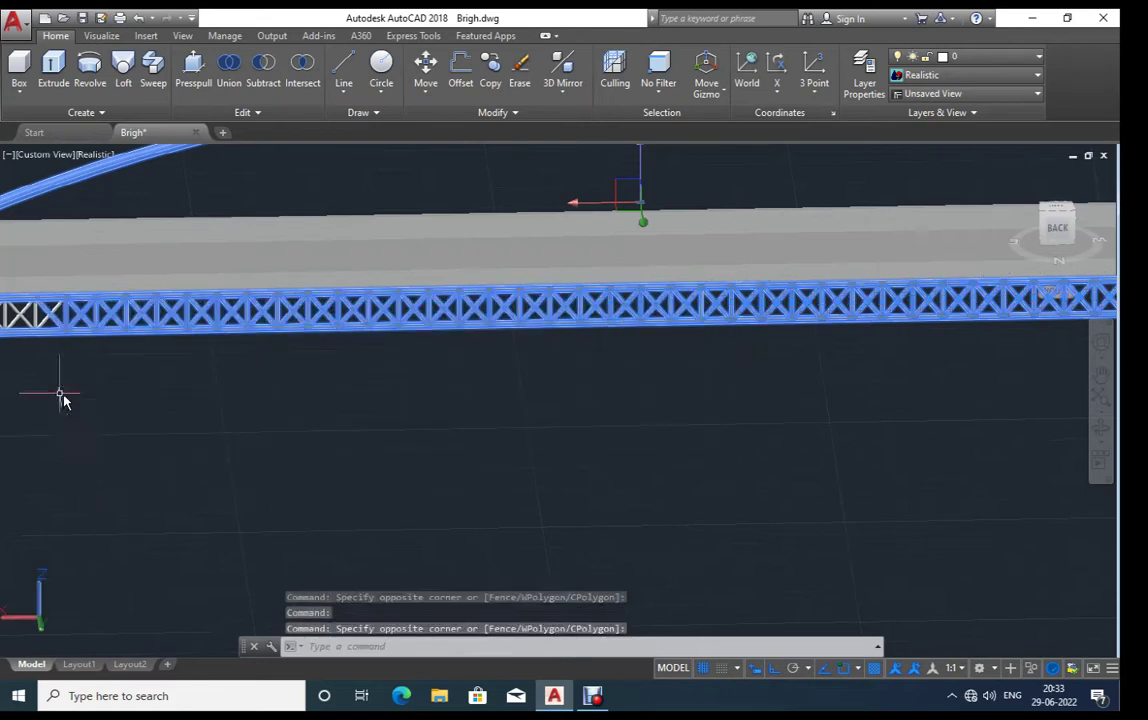
pyautogui.moveTo(61, 396); pyautogui.dragTo(290, 416)
pyautogui.press('Escape')
pyautogui.scroll(-2, 510, 410)
pyautogui.scroll(3, 505, 347)
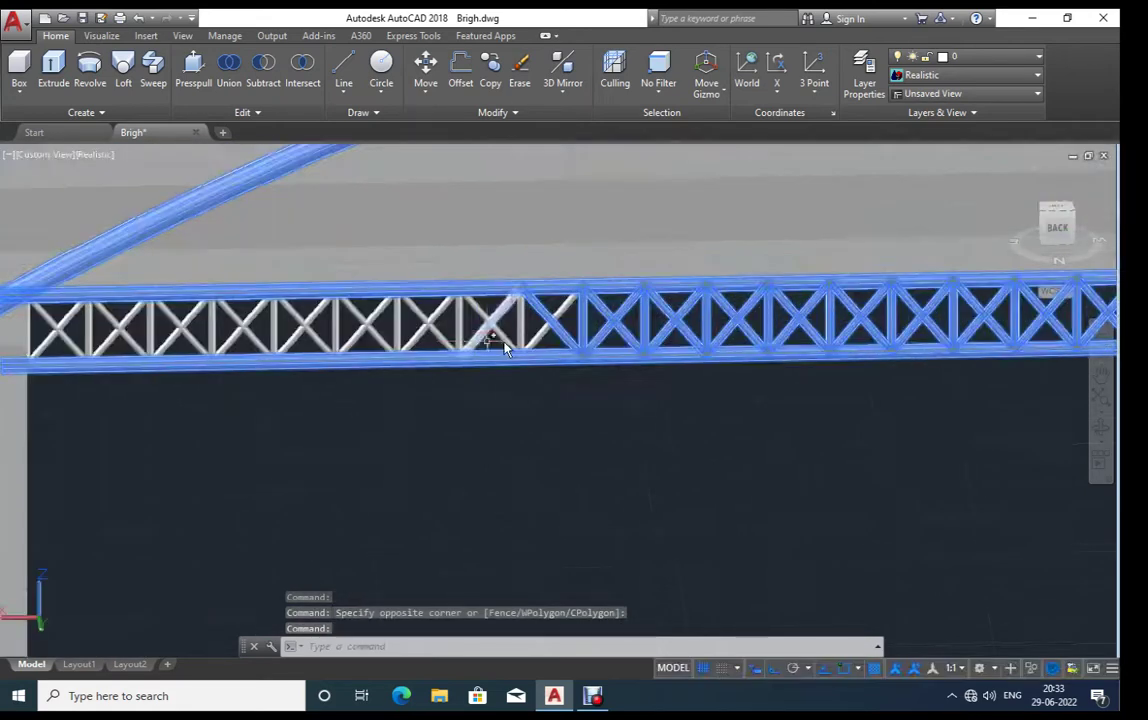
pyautogui.click(572, 318)
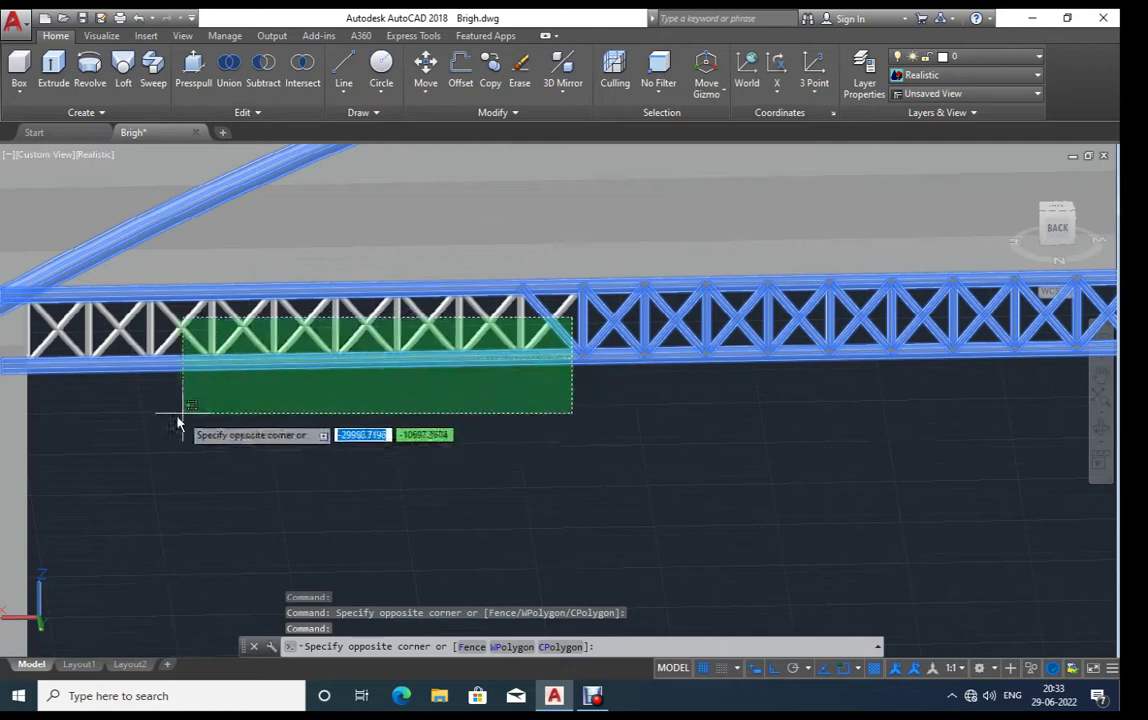
pyautogui.click(54, 428)
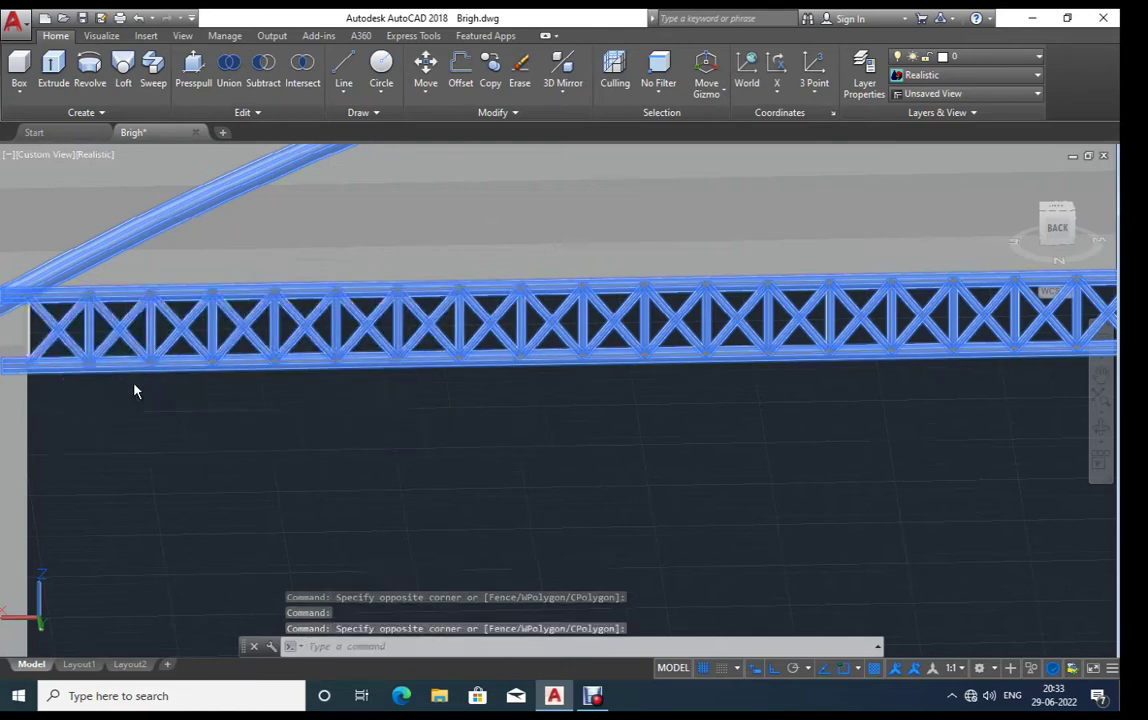
pyautogui.write('p')
pyautogui.press('Return')
pyautogui.moveTo(133, 390); pyautogui.dragTo(297, 390)
pyautogui.press('Escape')
pyautogui.scroll(3, 227, 344)
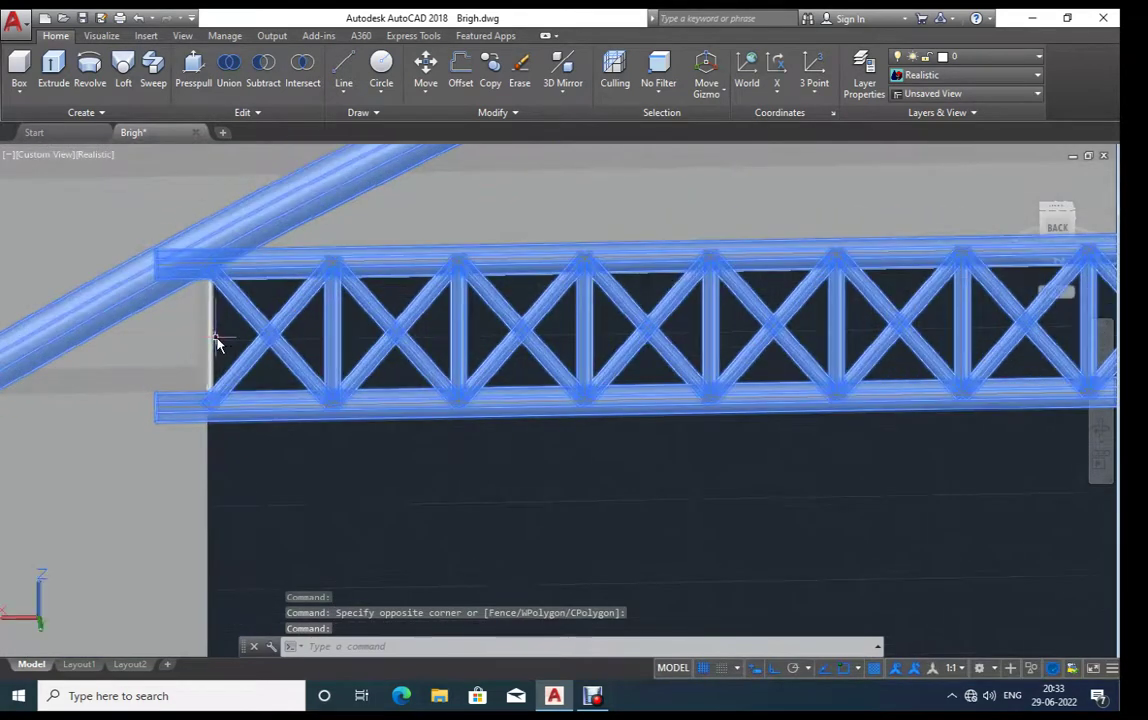
pyautogui.scroll(-4, 244, 328)
pyautogui.scroll(-2, 243, 320)
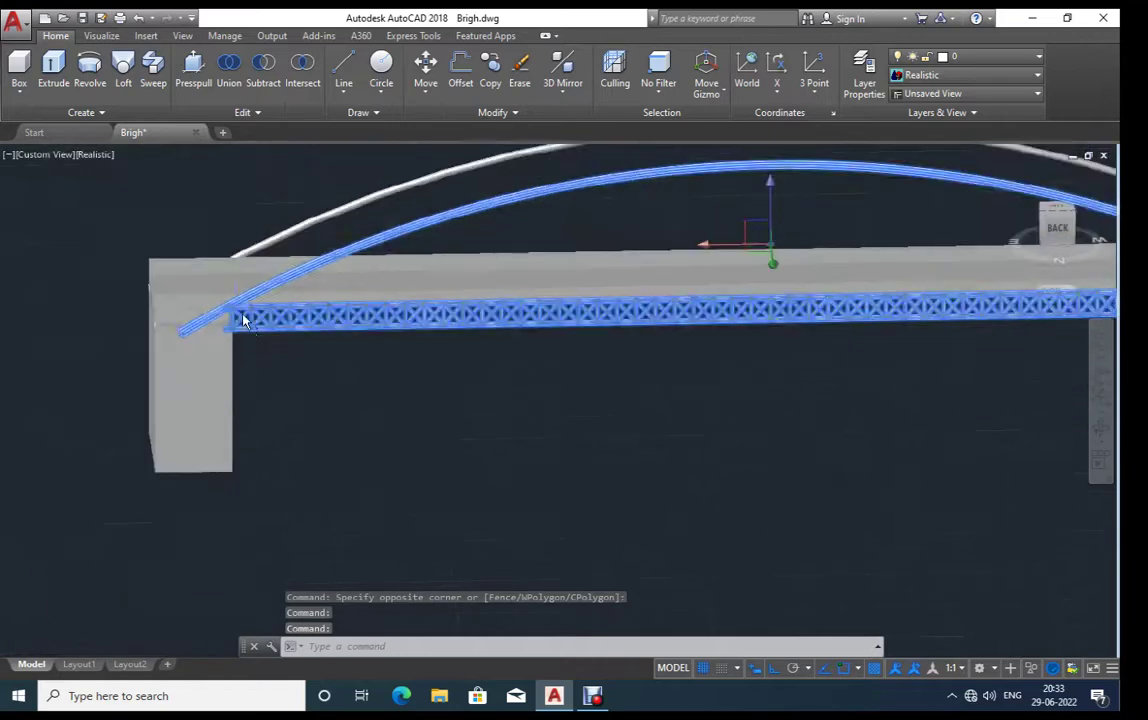
pyautogui.moveTo(249, 469)
pyautogui.keyDown('shift'); pyautogui.mouseDown(button='middle')
pyautogui.moveTo(394, 476)
pyautogui.moveTo(470, 500)
pyautogui.moveTo(186, 398)
pyautogui.mouseUp(button='middle'); pyautogui.keyUp('shift')
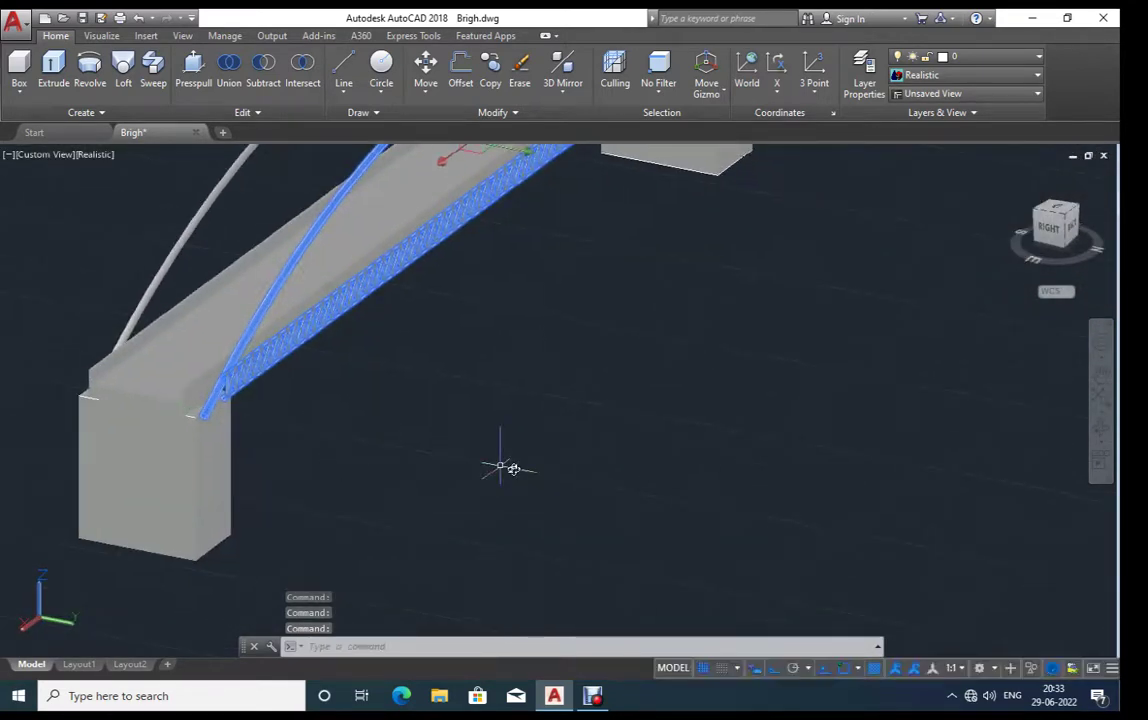
# Step: Copy the selected arch and truss girder 500 units sideways with CO
pyautogui.write('co')
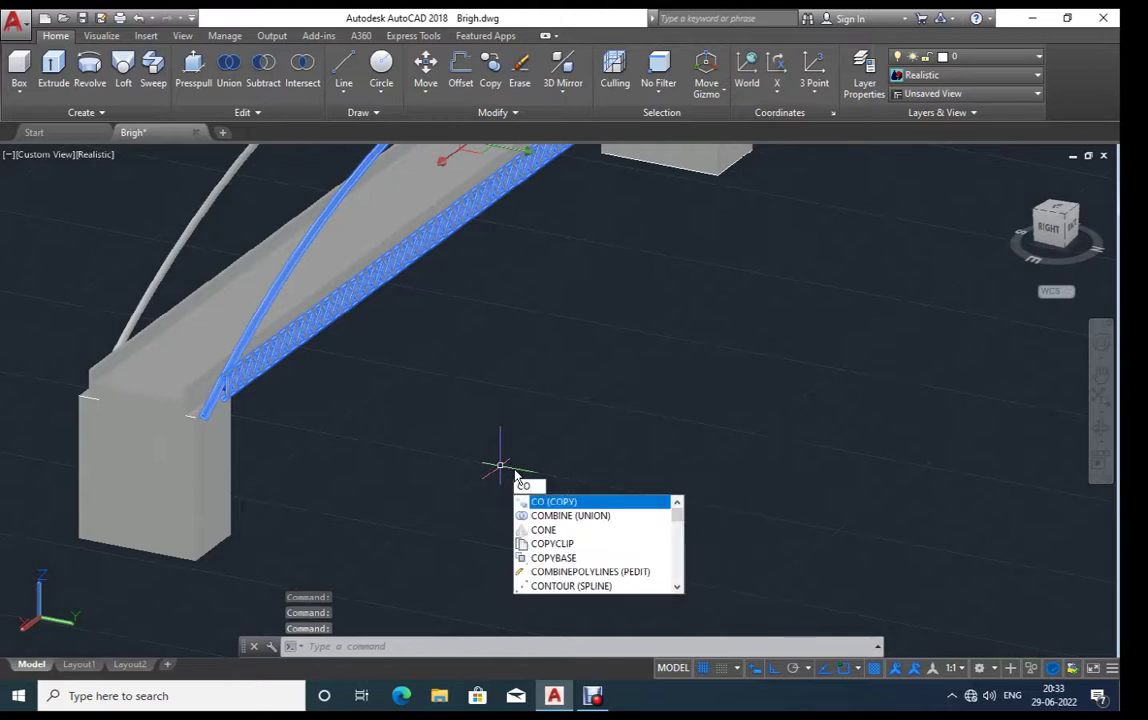
pyautogui.press('Return')
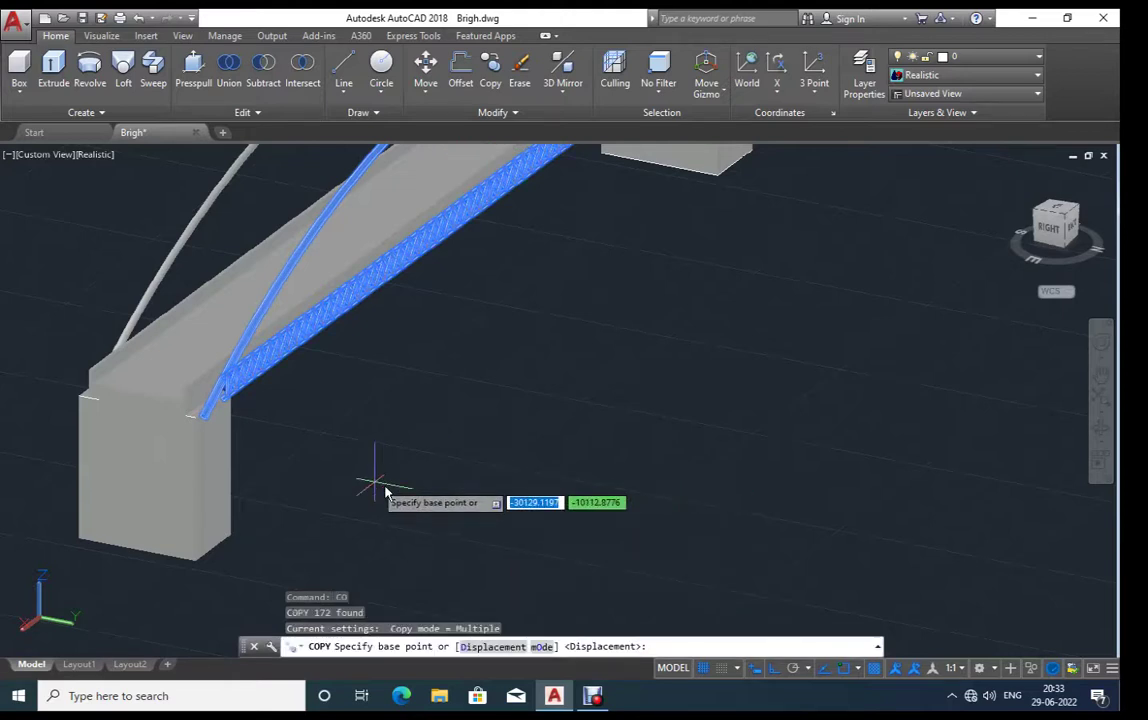
pyautogui.click(378, 480)
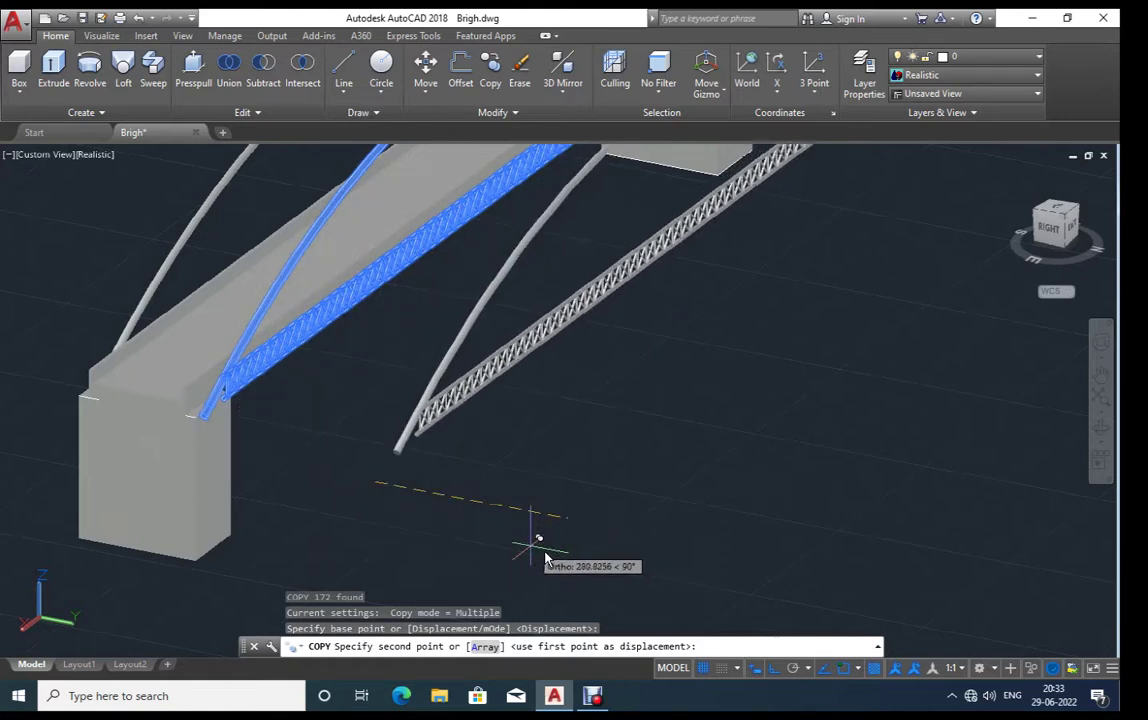
pyautogui.write('50')
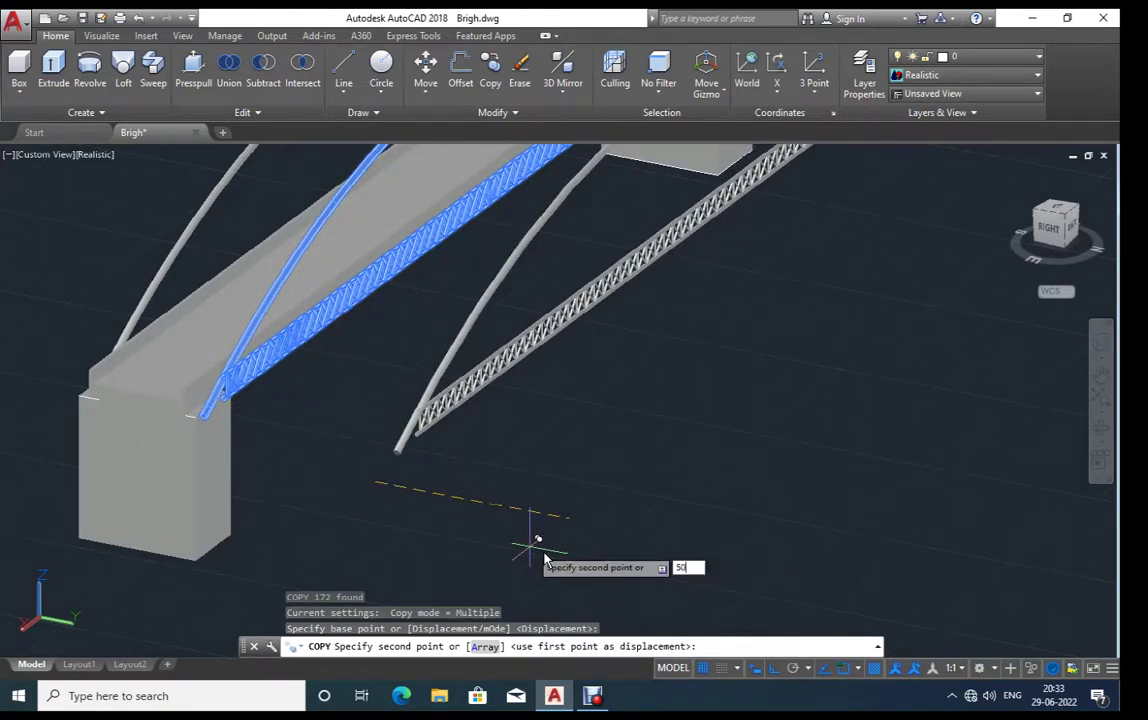
pyautogui.press('Return')
pyautogui.press('Escape')
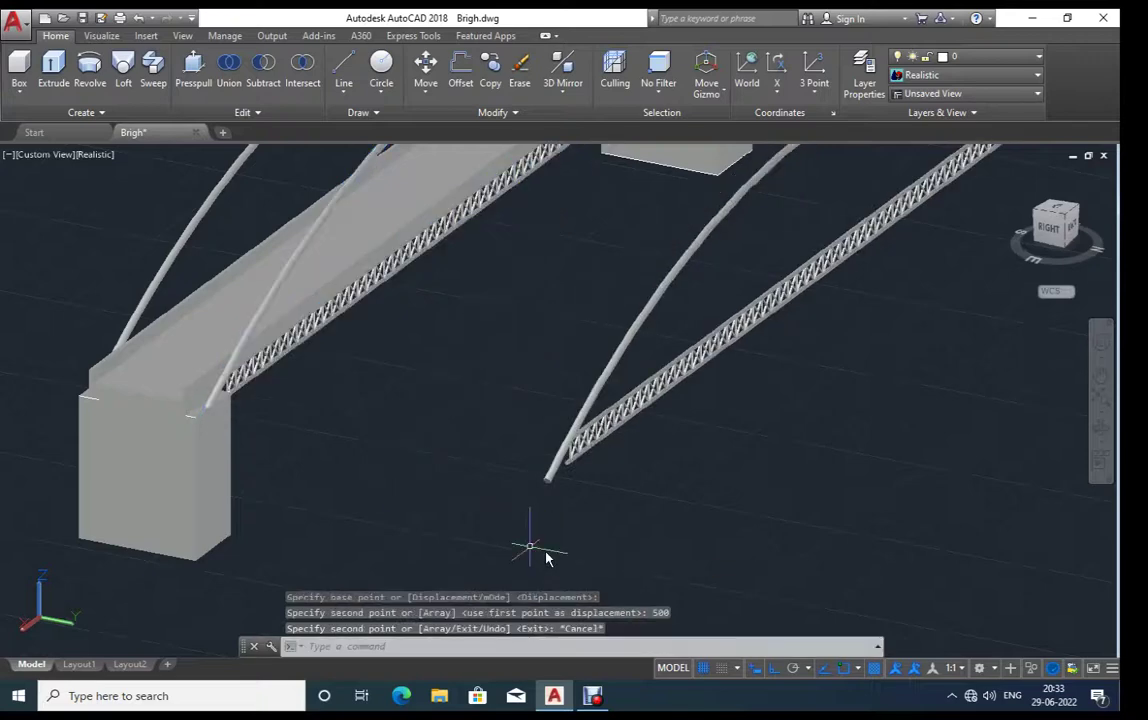
pyautogui.scroll(-2, 435, 450)
# Step: Delete the top chord of the copied truss
pyautogui.keyDown('shift'); pyautogui.moveTo(618, 484); pyautogui.dragTo(550, 441, button='middle'); pyautogui.keyUp('shift')
pyautogui.scroll(4, 490, 416)
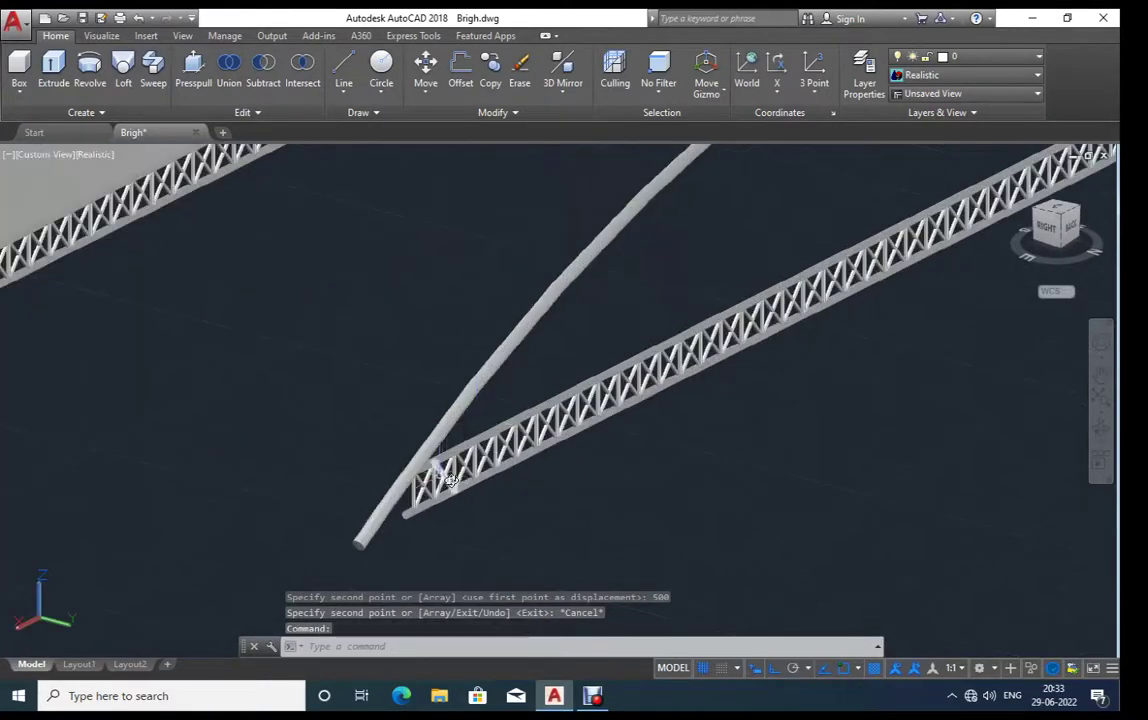
pyautogui.scroll(-1, 470, 472)
pyautogui.scroll(-2, 500, 469)
pyautogui.moveTo(500, 469)
pyautogui.keyDown('shift'); pyautogui.mouseDown(button='middle')
pyautogui.moveTo(489, 477)
pyautogui.moveTo(383, 447)
pyautogui.mouseUp(button='middle'); pyautogui.keyUp('shift')
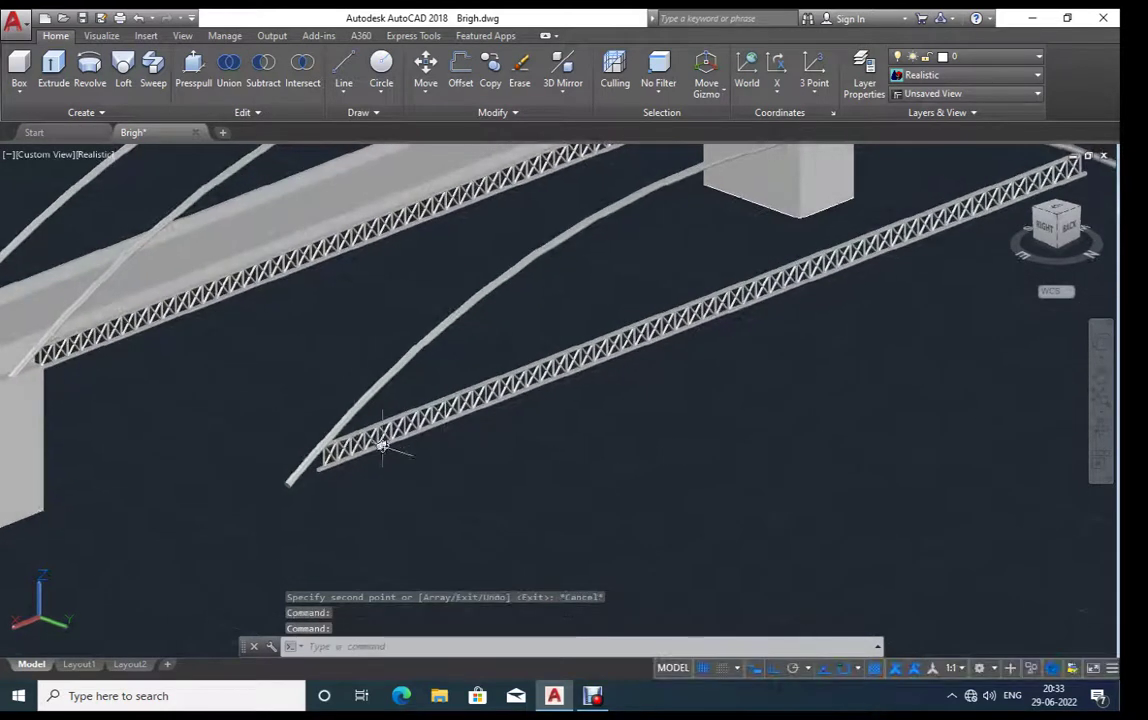
pyautogui.scroll(2, 383, 447)
pyautogui.scroll(2, 369, 455)
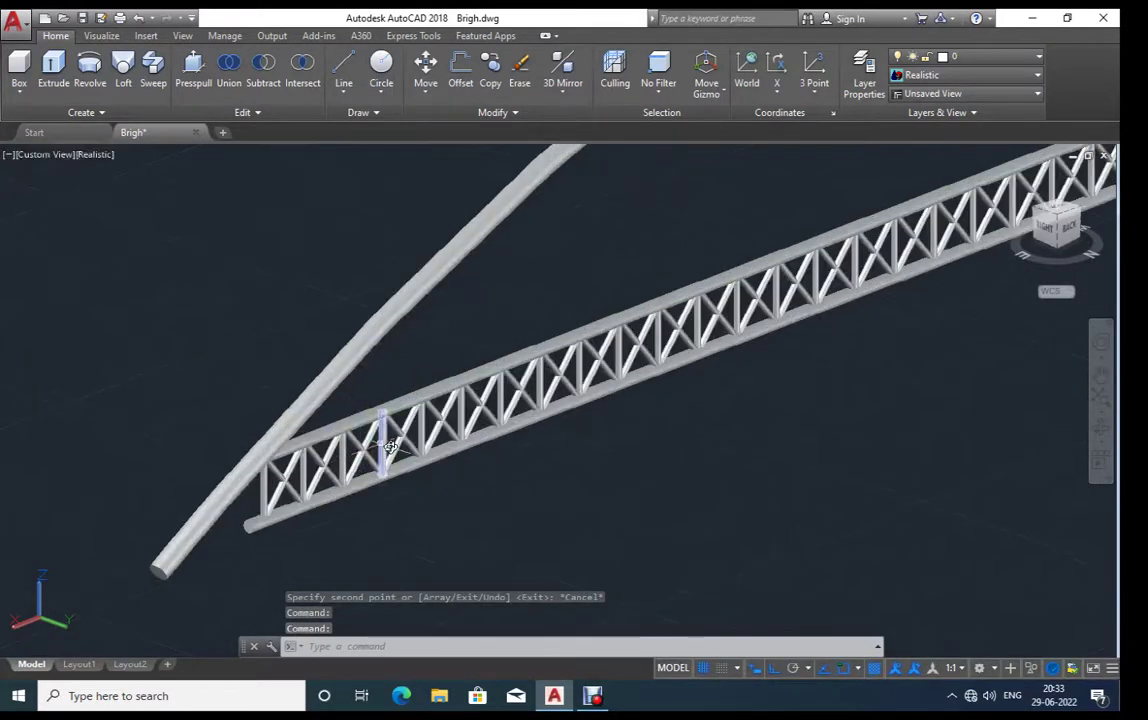
pyautogui.moveTo(383, 442)
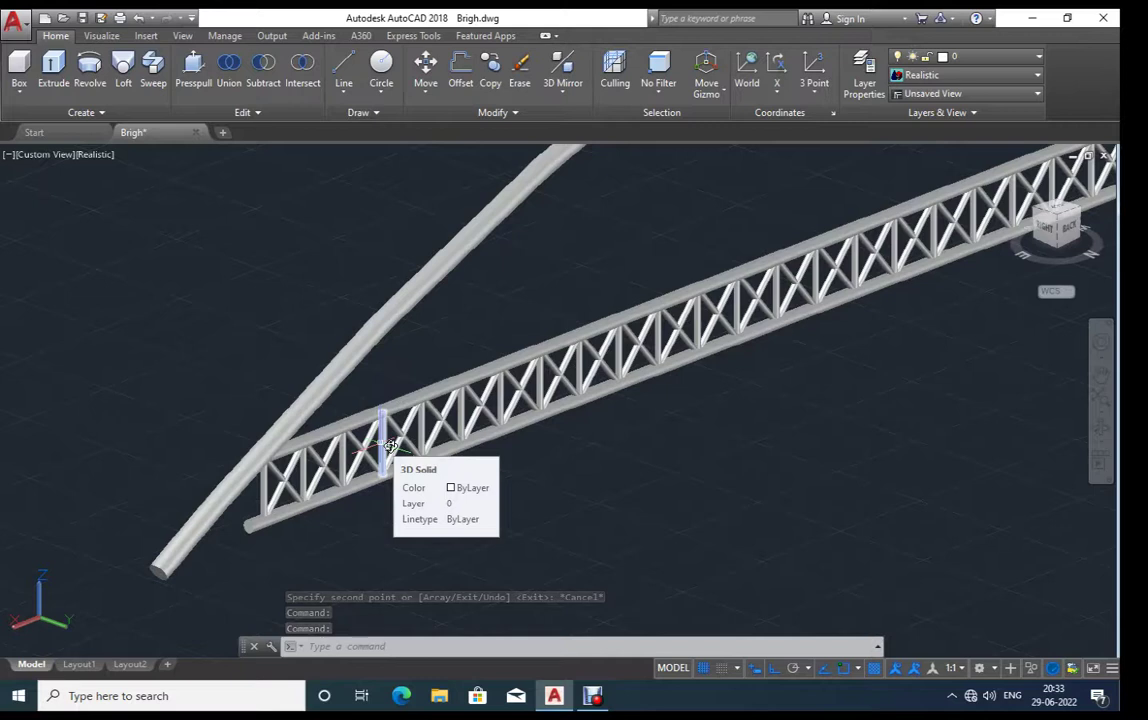
pyautogui.click(378, 416)
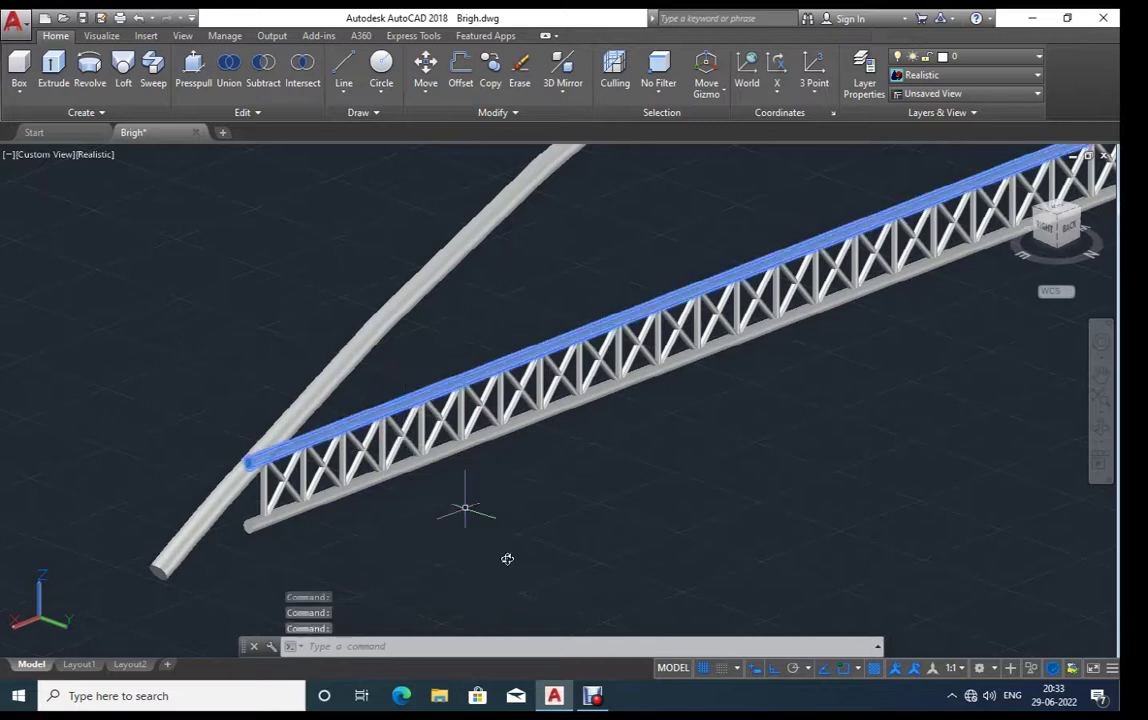
pyautogui.press('Delete')
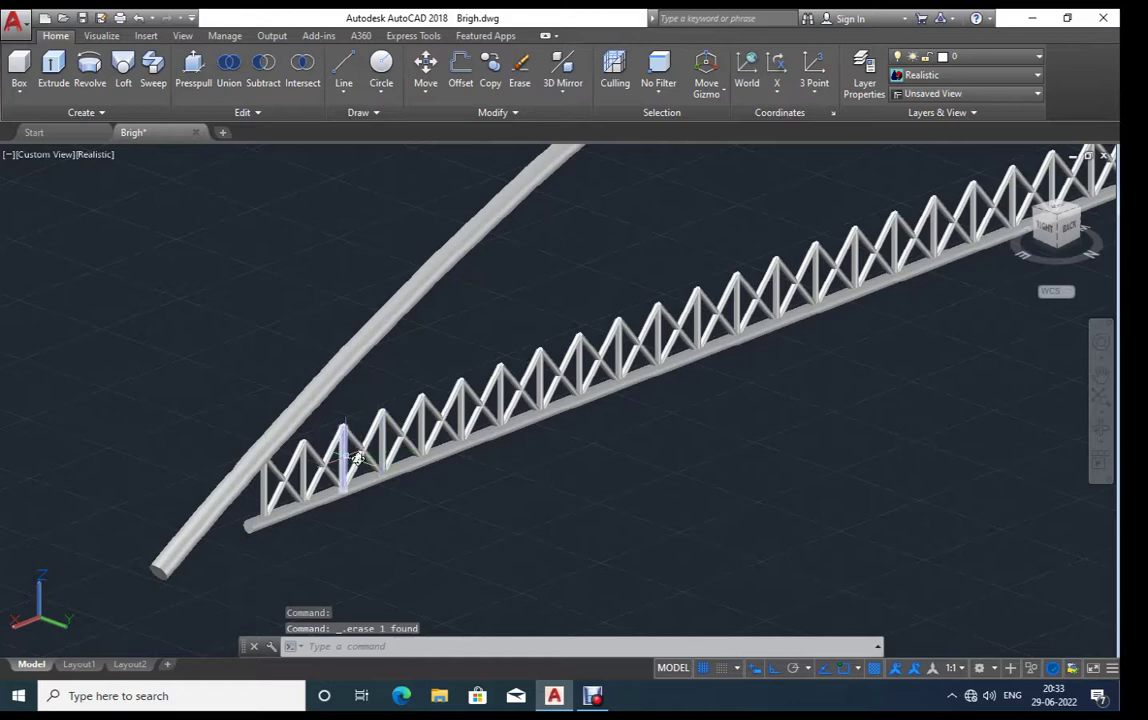
# Step: Erase the two vertical members at the copied truss end
pyautogui.click(393, 441)
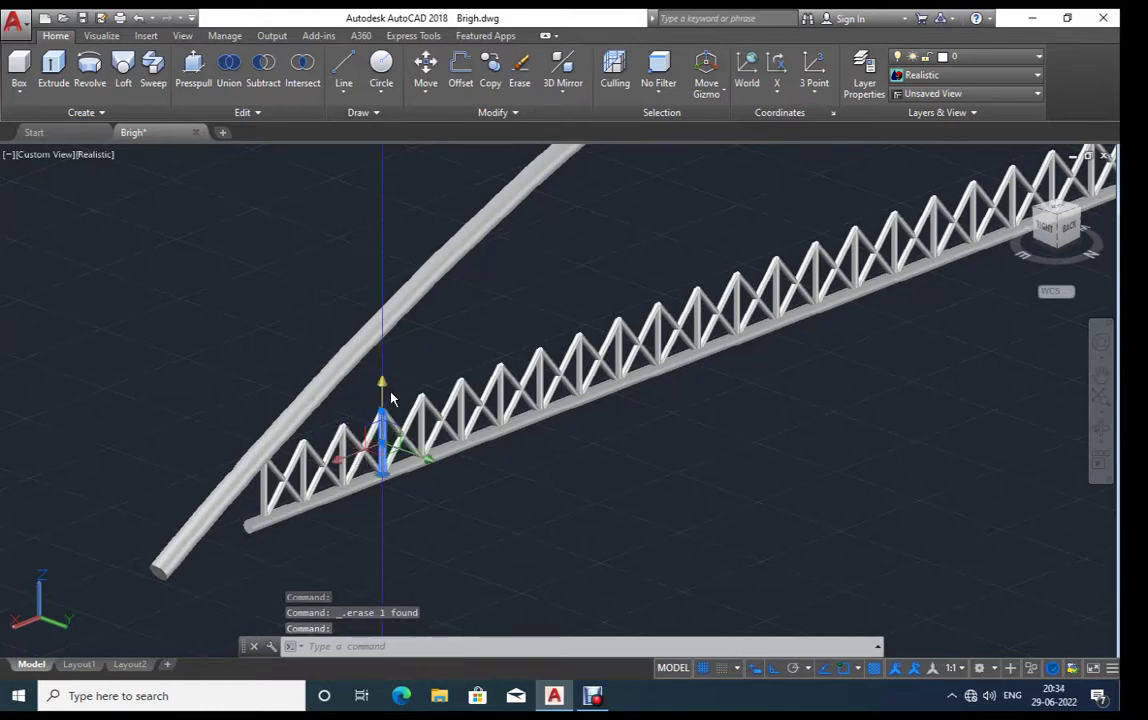
pyautogui.scroll(5, 391, 398)
pyautogui.press('Escape')
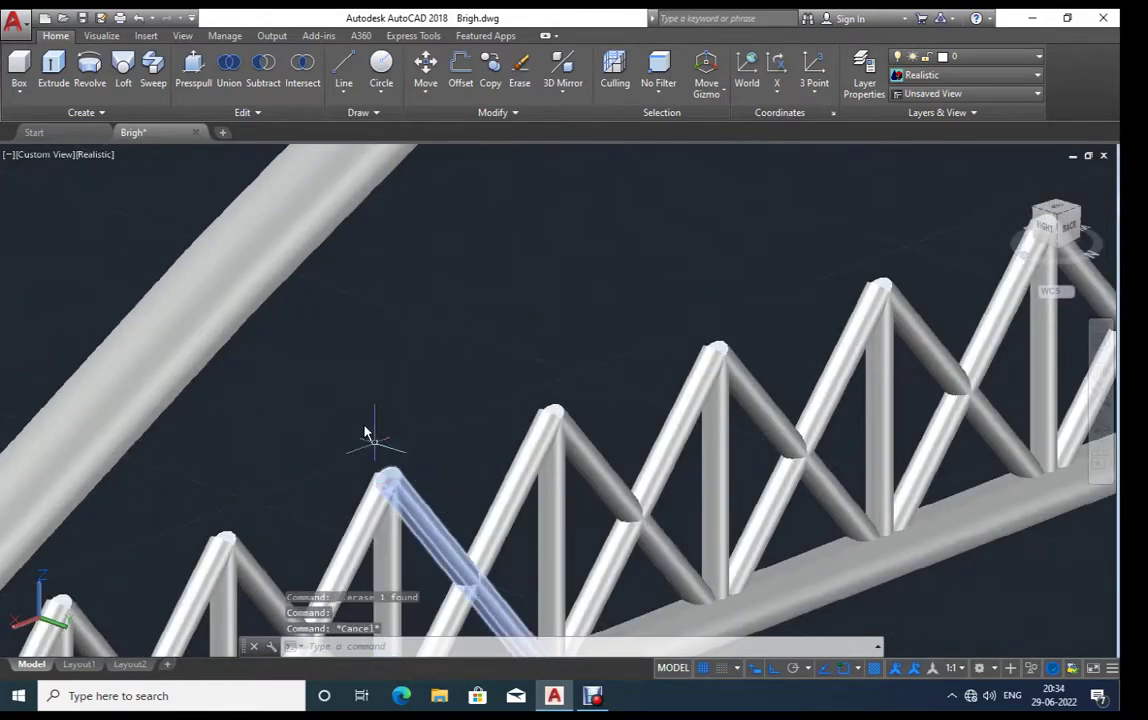
pyautogui.scroll(-6, 352, 421)
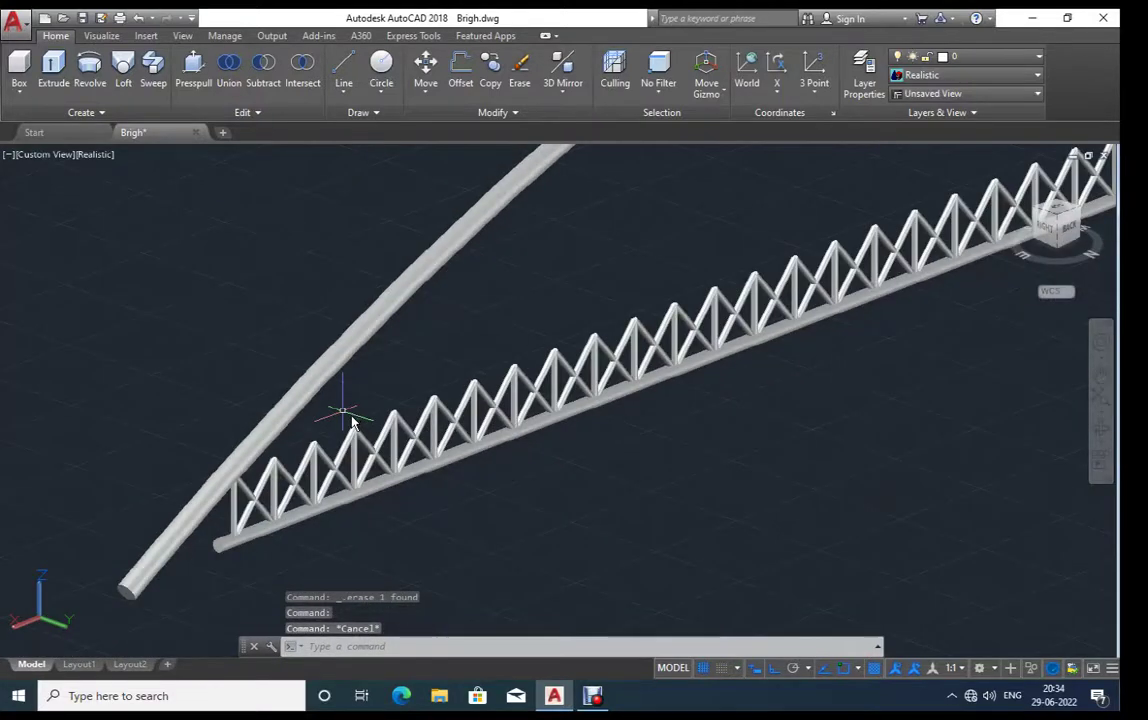
pyautogui.scroll(1, 303, 495)
pyautogui.scroll(-1, 295, 500)
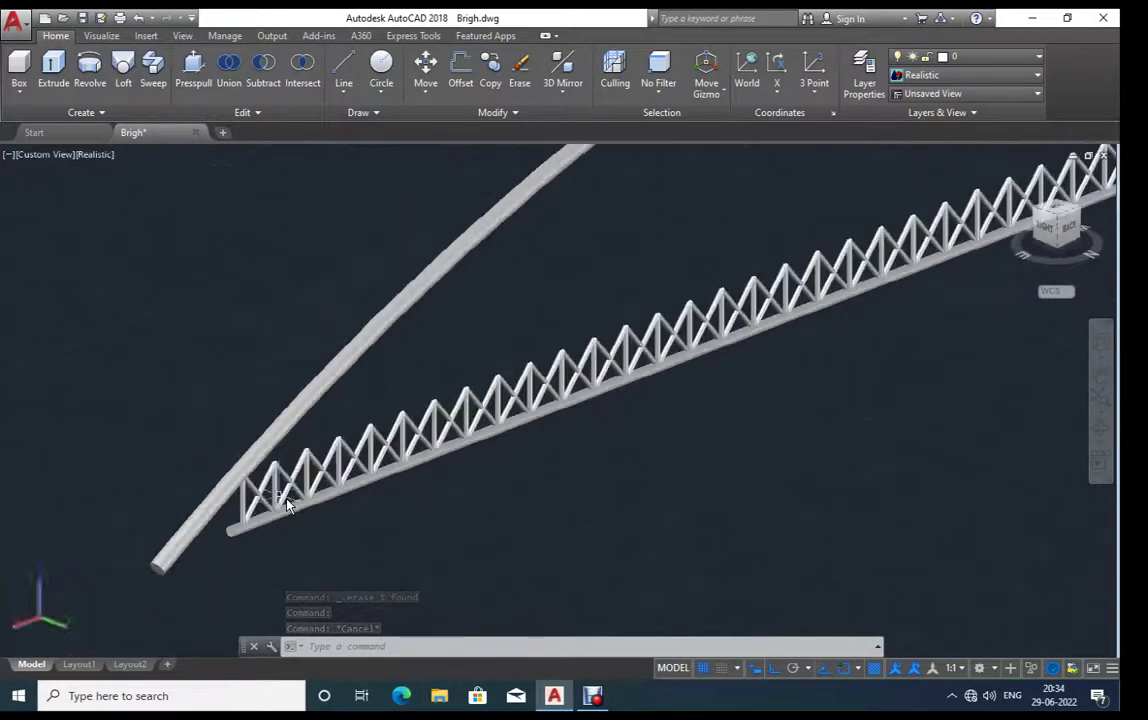
pyautogui.scroll(-2, 287, 504)
pyautogui.scroll(5, 288, 498)
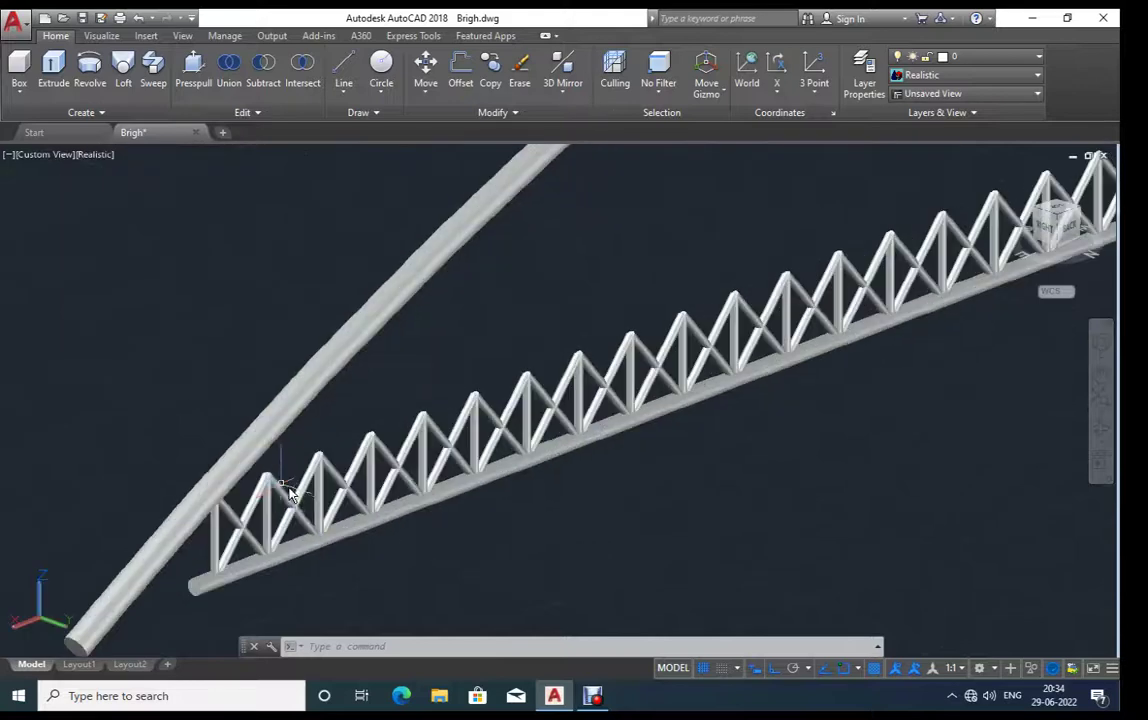
pyautogui.scroll(-2, 290, 500)
pyautogui.scroll(1, 266, 446)
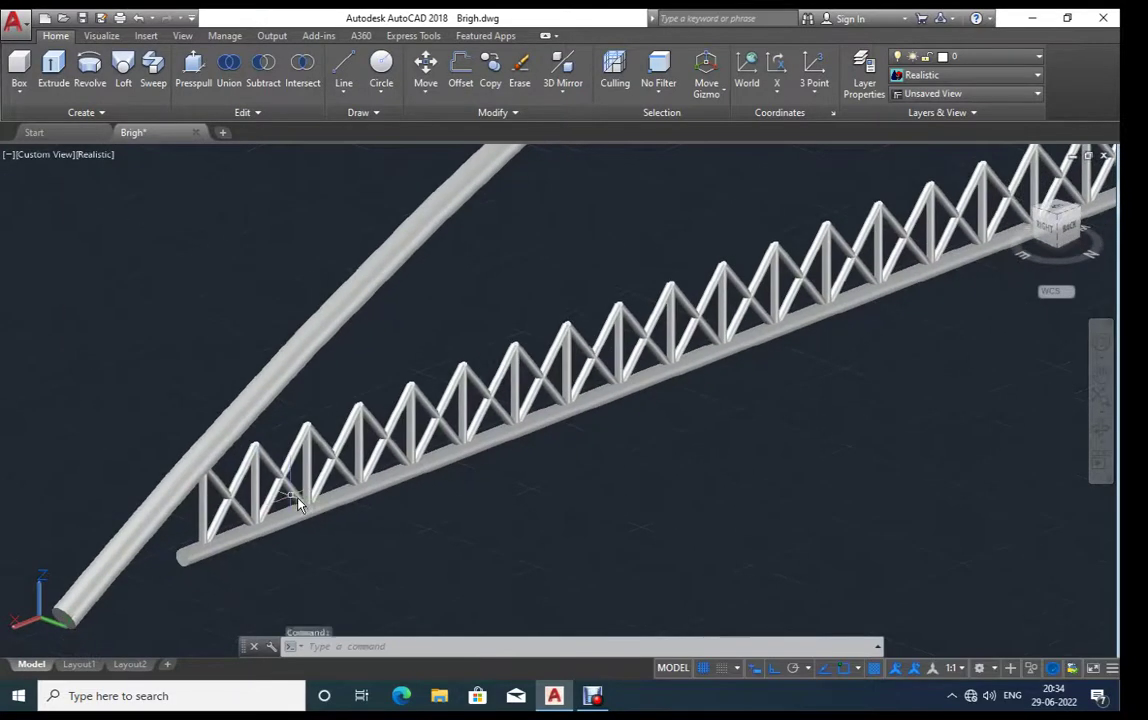
pyautogui.scroll(3, 255, 470)
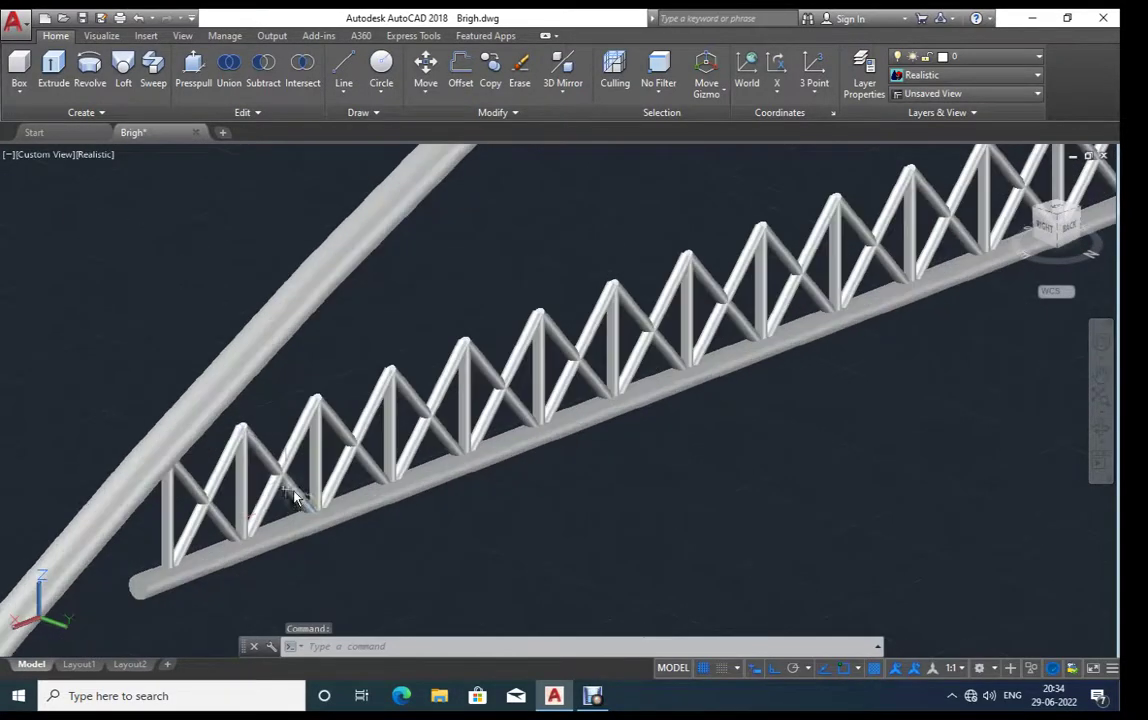
pyautogui.click(168, 510)
pyautogui.click(240, 497)
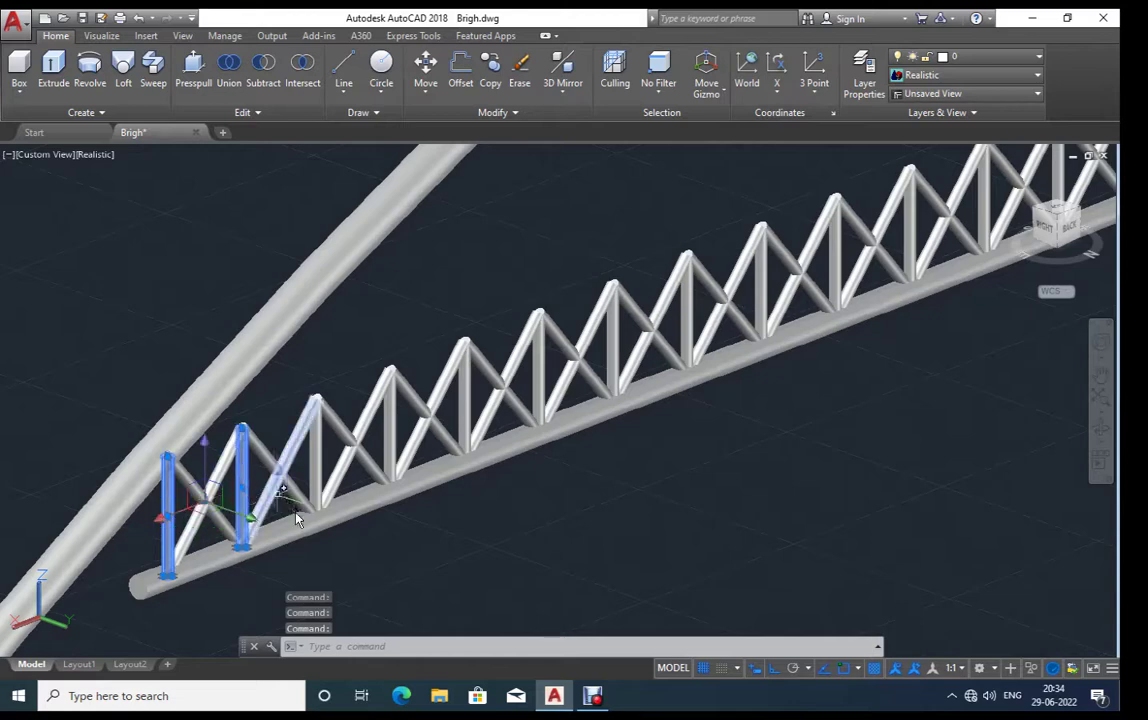
pyautogui.press('Delete')
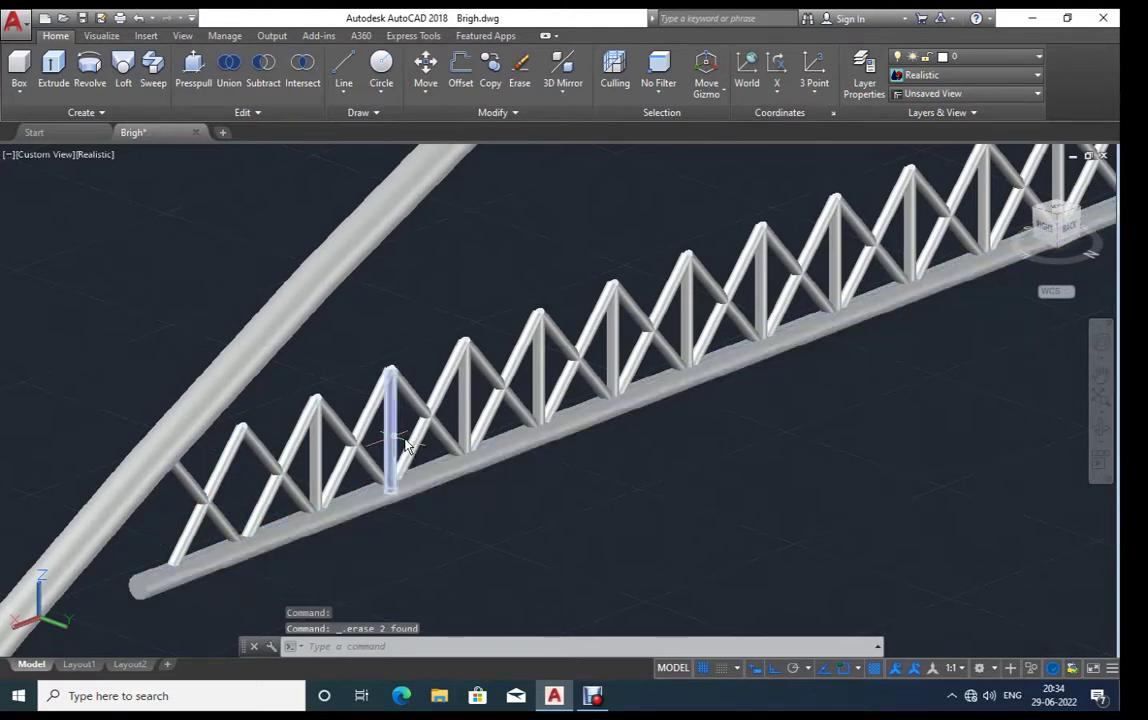
# Step: Erase two more vertical members from the copied truss
pyautogui.click(390, 420)
pyautogui.click(465, 410)
pyautogui.press('Delete')
pyautogui.moveTo(661, 461)
pyautogui.keyDown('shift'); pyautogui.mouseDown(button='middle')
pyautogui.moveTo(628, 479)
pyautogui.moveTo(180, 553)
pyautogui.mouseUp(button='middle'); pyautogui.keyUp('shift')
pyautogui.scroll(-3, 209, 498)
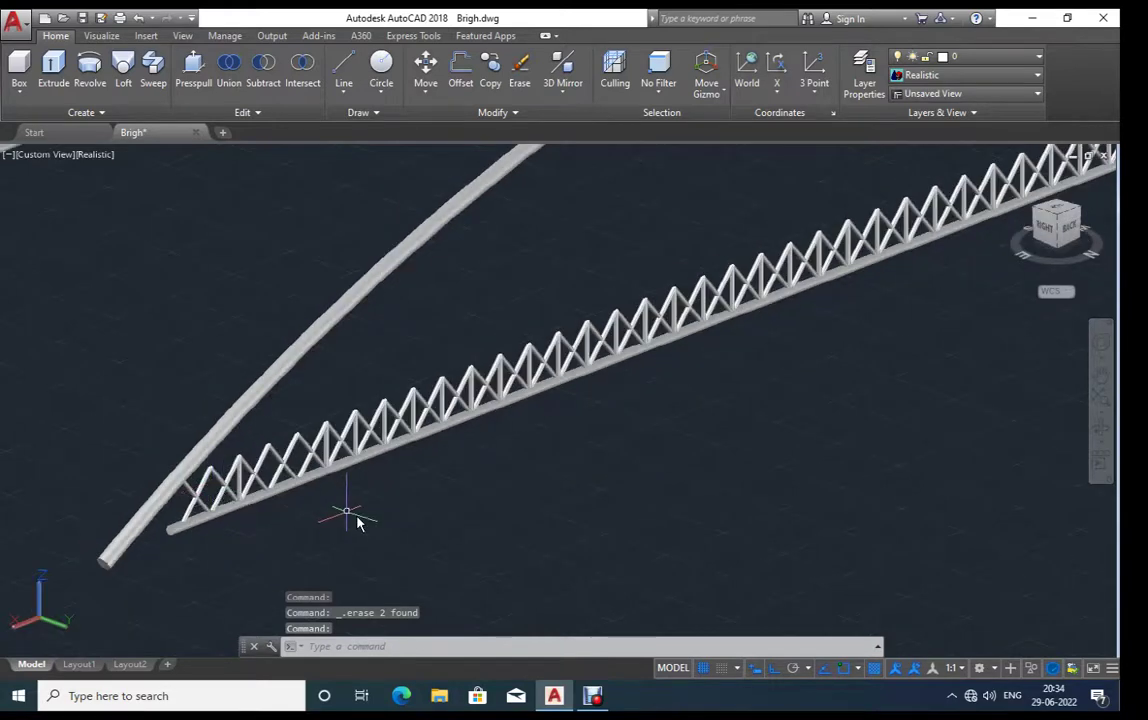
pyautogui.scroll(-2, 357, 521)
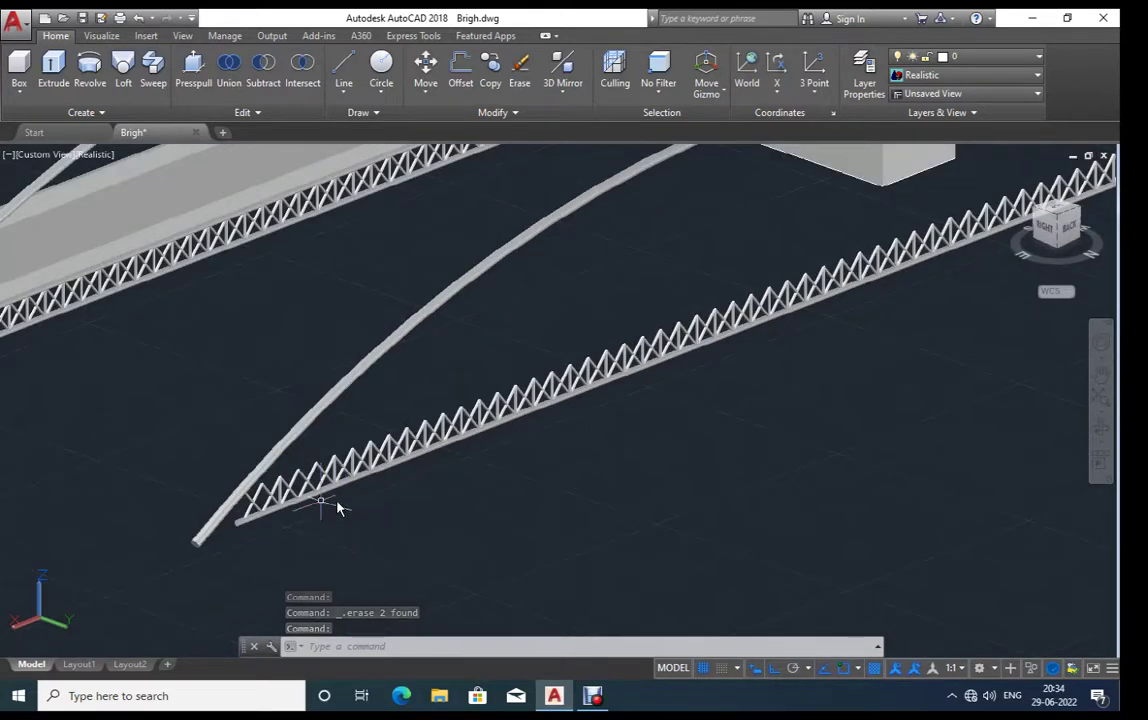
# Step: Erase the copied truss end and the next two sections with crossing windows
pyautogui.scroll(-1, 338, 508)
pyautogui.scroll(-3, 345, 480)
pyautogui.scroll(2, 353, 461)
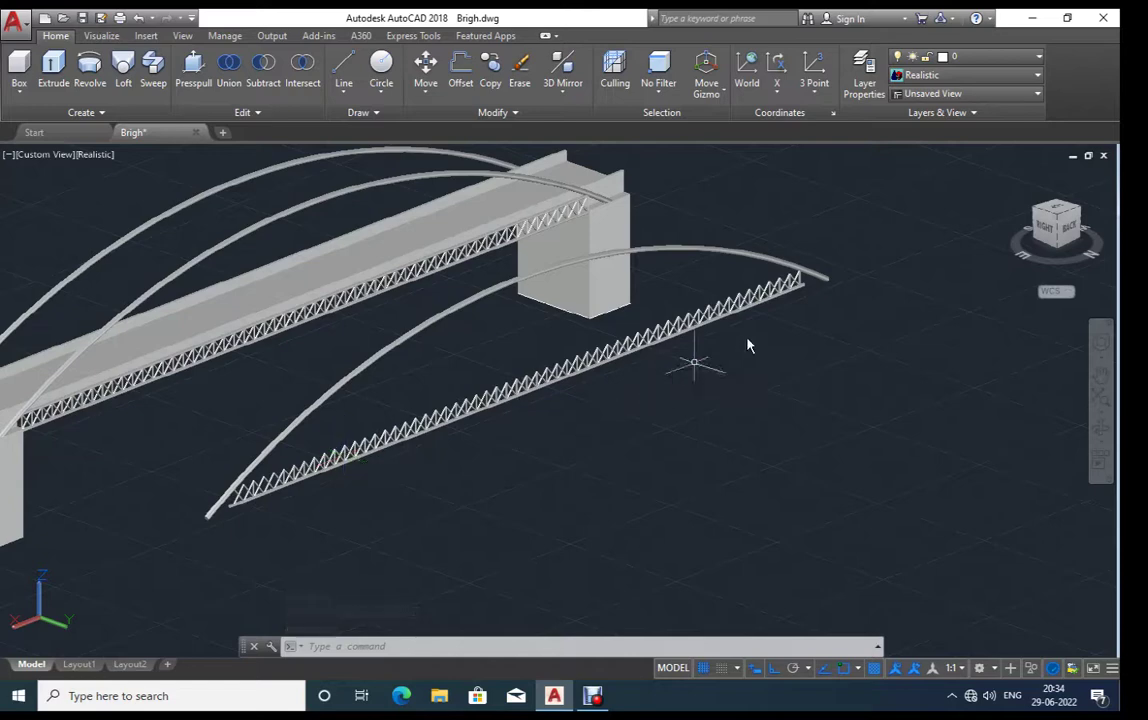
pyautogui.scroll(3, 823, 285)
pyautogui.click(812, 284)
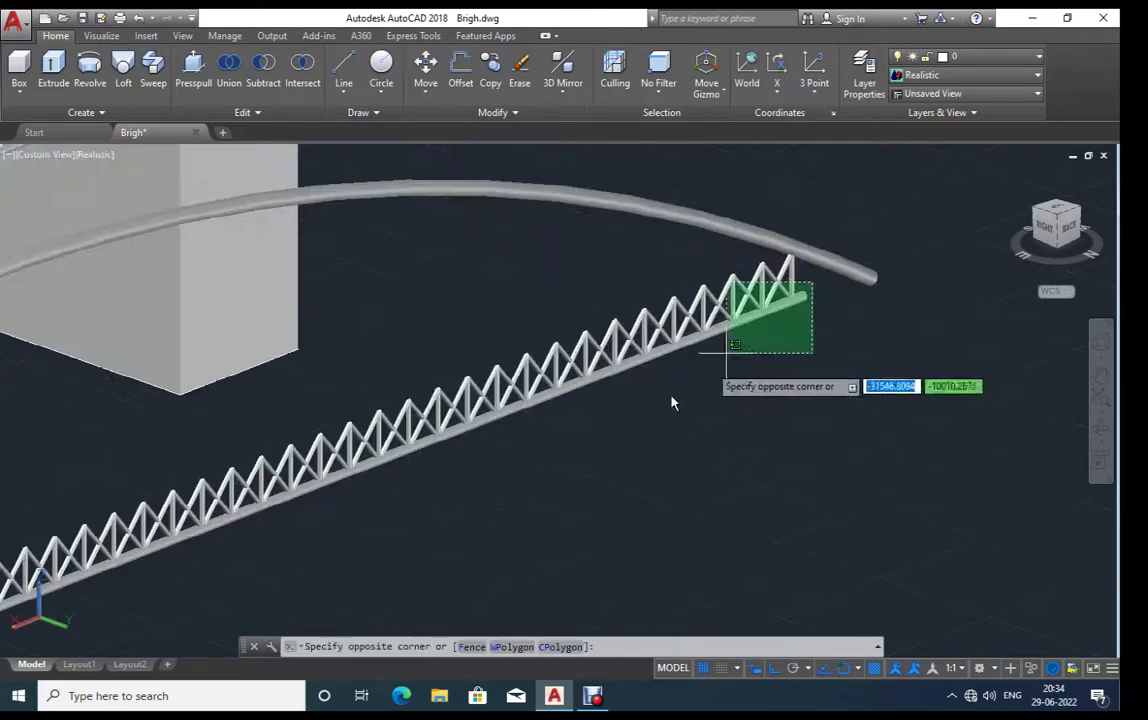
pyautogui.click(622, 402)
pyautogui.press('Delete')
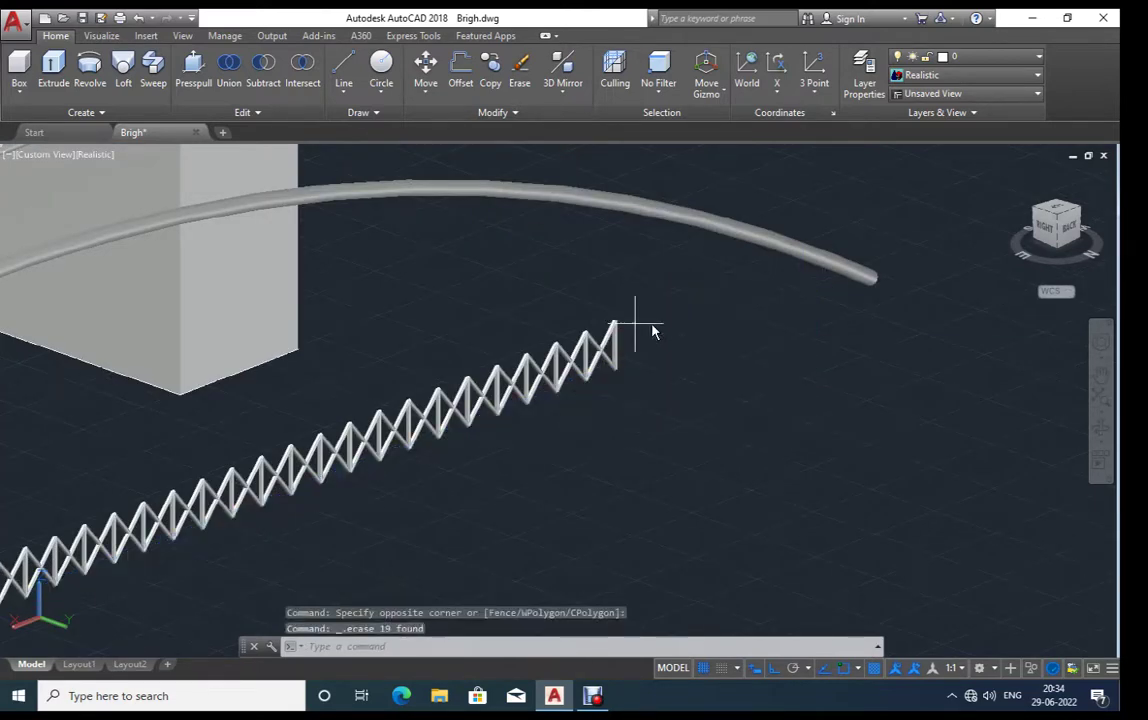
pyautogui.click(652, 331)
pyautogui.click(425, 478)
pyautogui.press('Delete')
pyautogui.click(430, 412)
pyautogui.click(240, 540)
pyautogui.press('Delete')
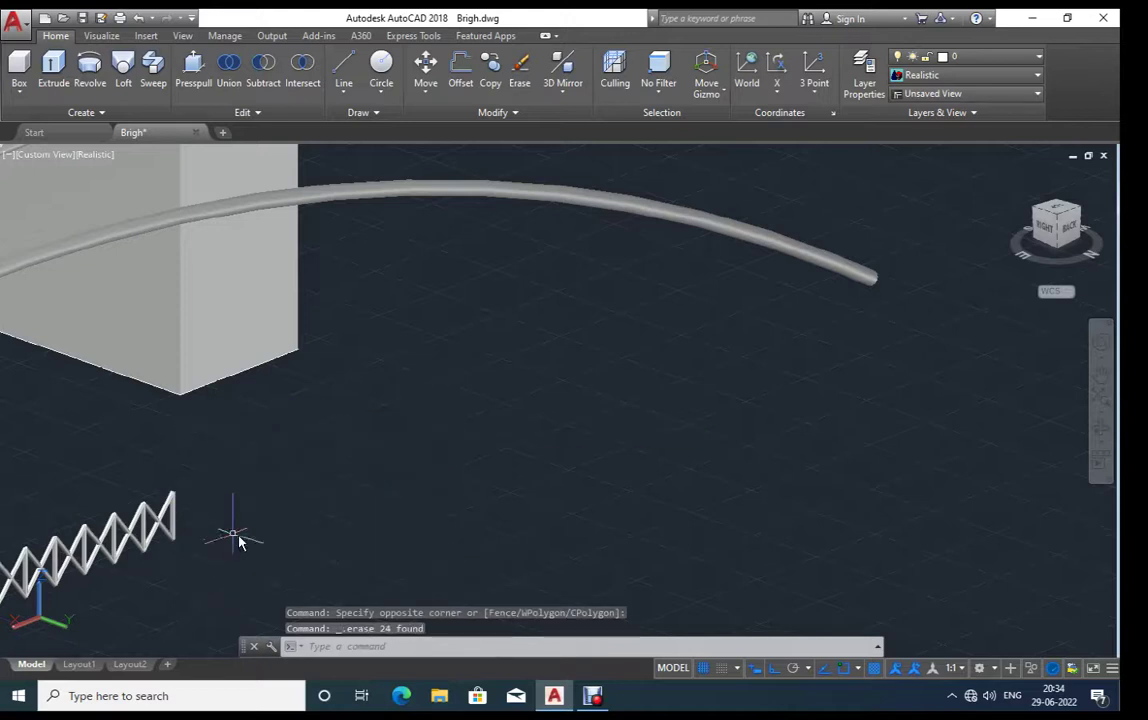
# Step: Pan along and erase four more sections of the copied truss
pyautogui.moveTo(240, 540)
pyautogui.mouseDown(button='middle')
pyautogui.moveTo(615, 328)
pyautogui.moveTo(712, 251)
pyautogui.mouseUp(button='middle')
pyautogui.click(692, 249)
pyautogui.click(441, 390)
pyautogui.press('Delete')
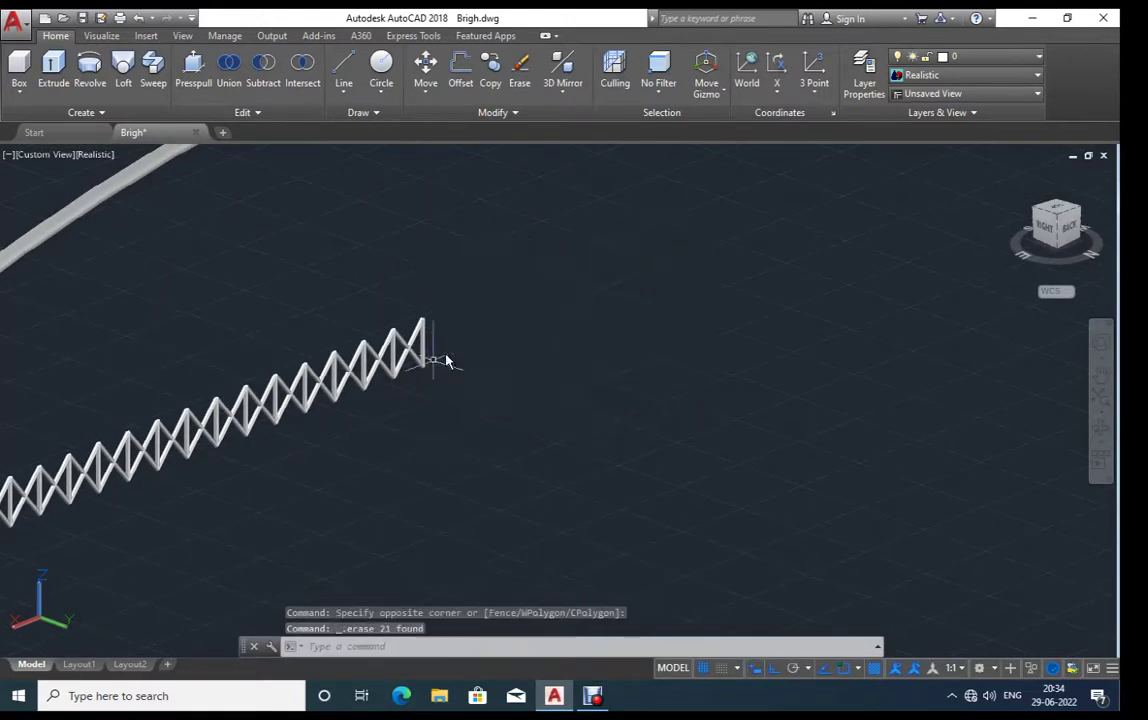
pyautogui.click(446, 361)
pyautogui.click(210, 523)
pyautogui.press('Delete')
pyautogui.moveTo(256, 477); pyautogui.dragTo(572, 368, button='middle')
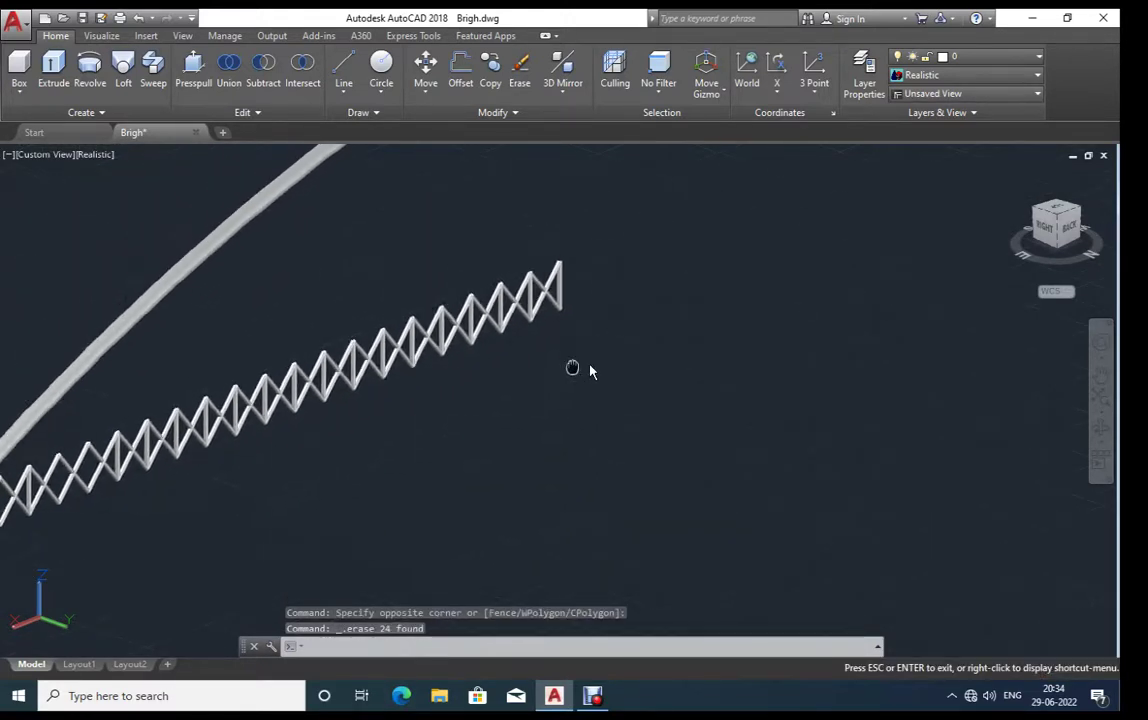
pyautogui.click(605, 274)
pyautogui.click(380, 418)
pyautogui.press('Delete')
pyautogui.click(364, 377)
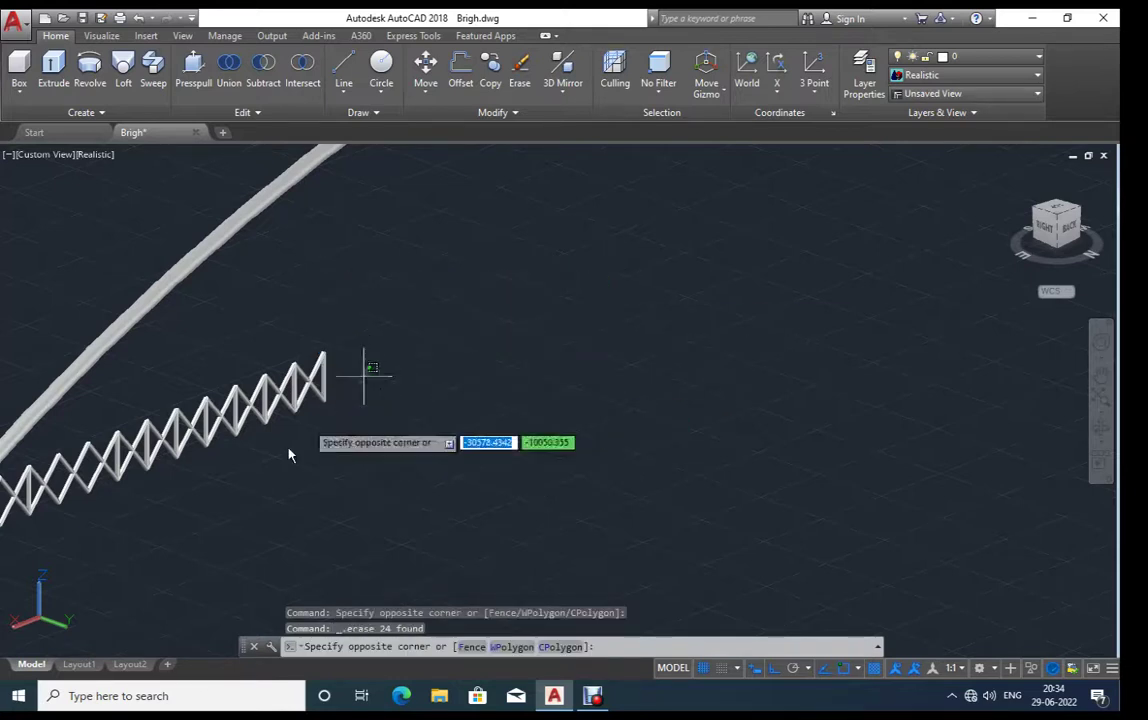
pyautogui.click(192, 523)
pyautogui.press('Delete')
# Step: Erase the last remaining members of the copied truss
pyautogui.moveTo(200, 523); pyautogui.dragTo(448, 392, button='middle')
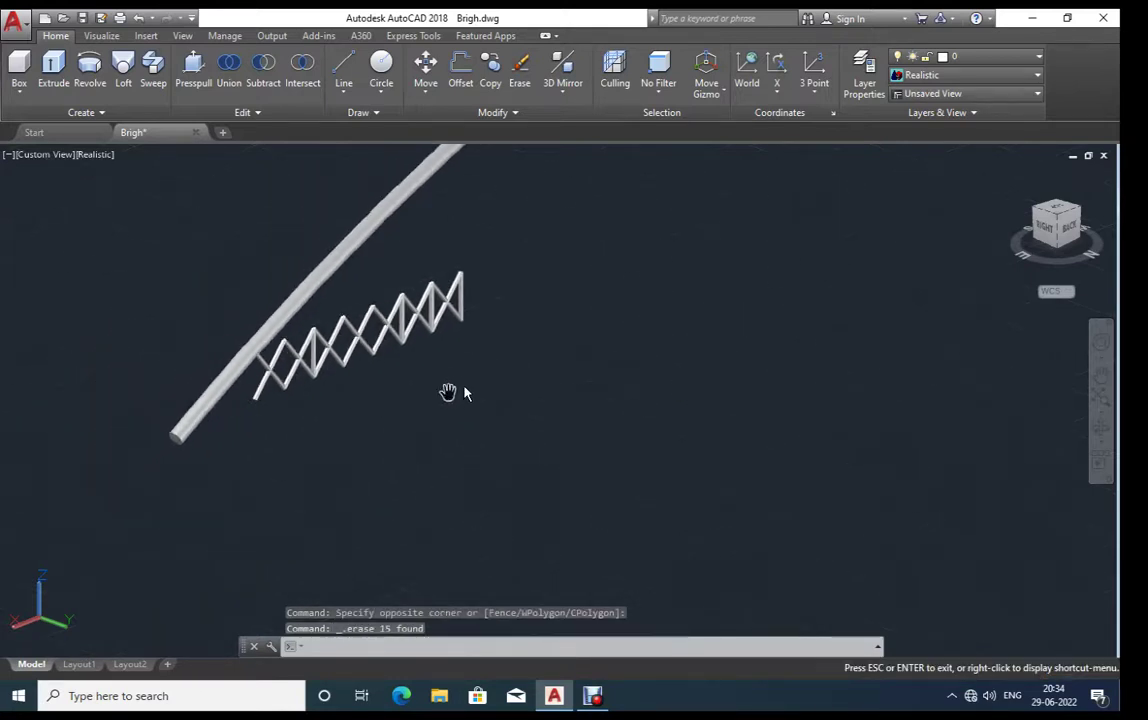
pyautogui.click(497, 284)
pyautogui.click(341, 410)
pyautogui.press('Delete')
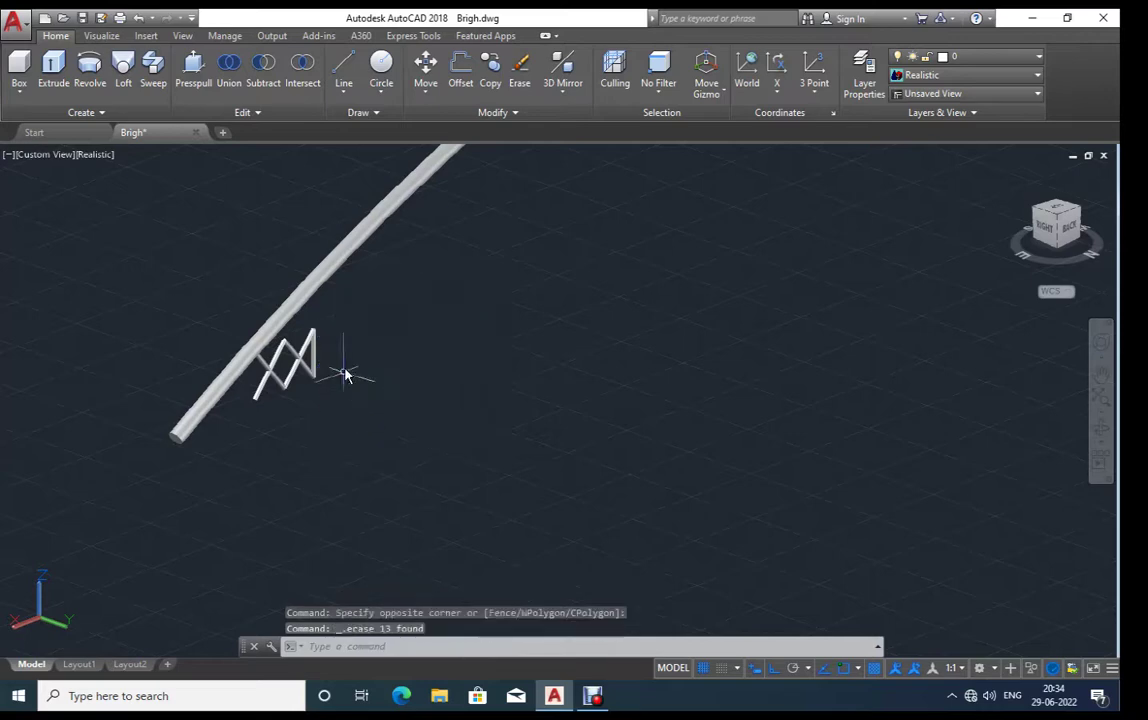
pyautogui.scroll(2, 344, 375)
pyautogui.click(322, 330)
pyautogui.click(250, 422)
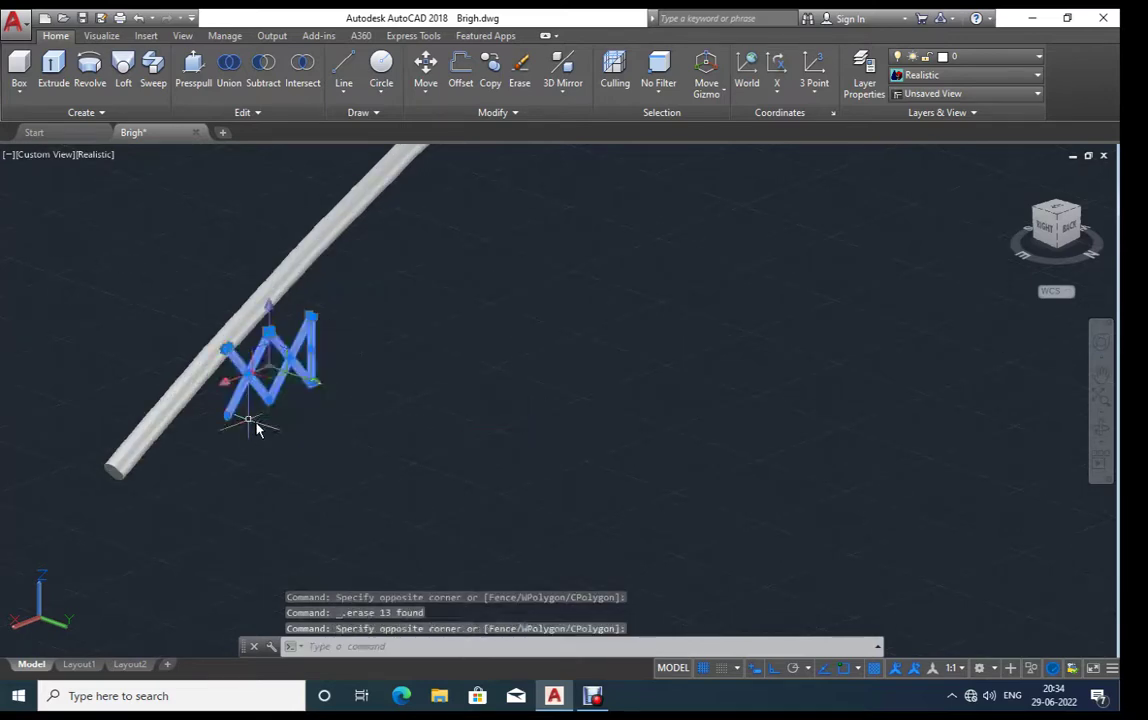
pyautogui.press('Delete')
pyautogui.scroll(-3, 479, 510)
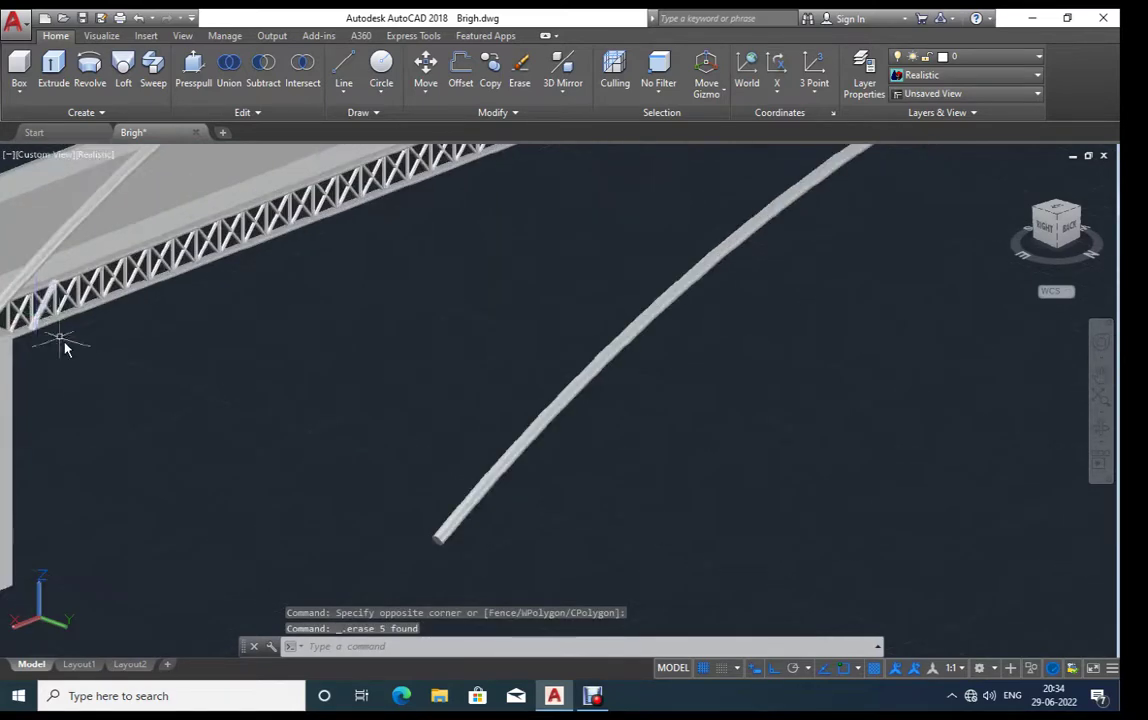
pyautogui.scroll(2, 64, 340)
pyautogui.scroll(1, 150, 412)
# Step: Select the first seven vertical tube posts along the truss girder
pyautogui.scroll(1, 150, 409)
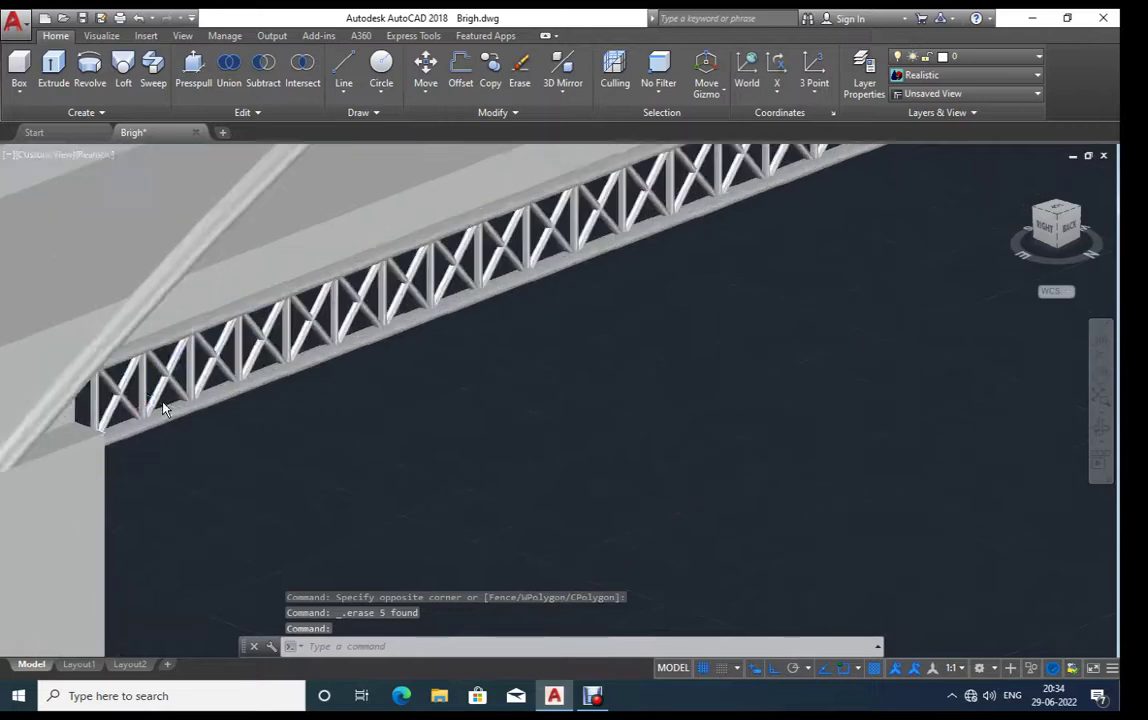
pyautogui.click(200, 375)
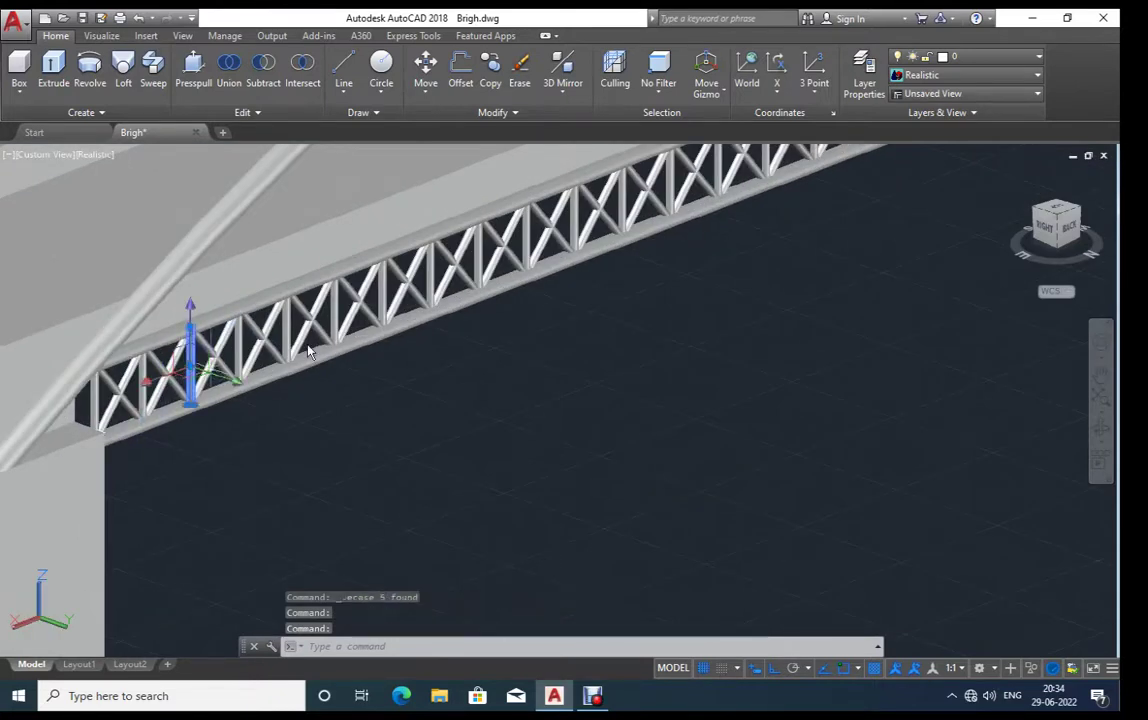
pyautogui.click(340, 326)
pyautogui.moveTo(428, 338); pyautogui.dragTo(333, 456, button='middle')
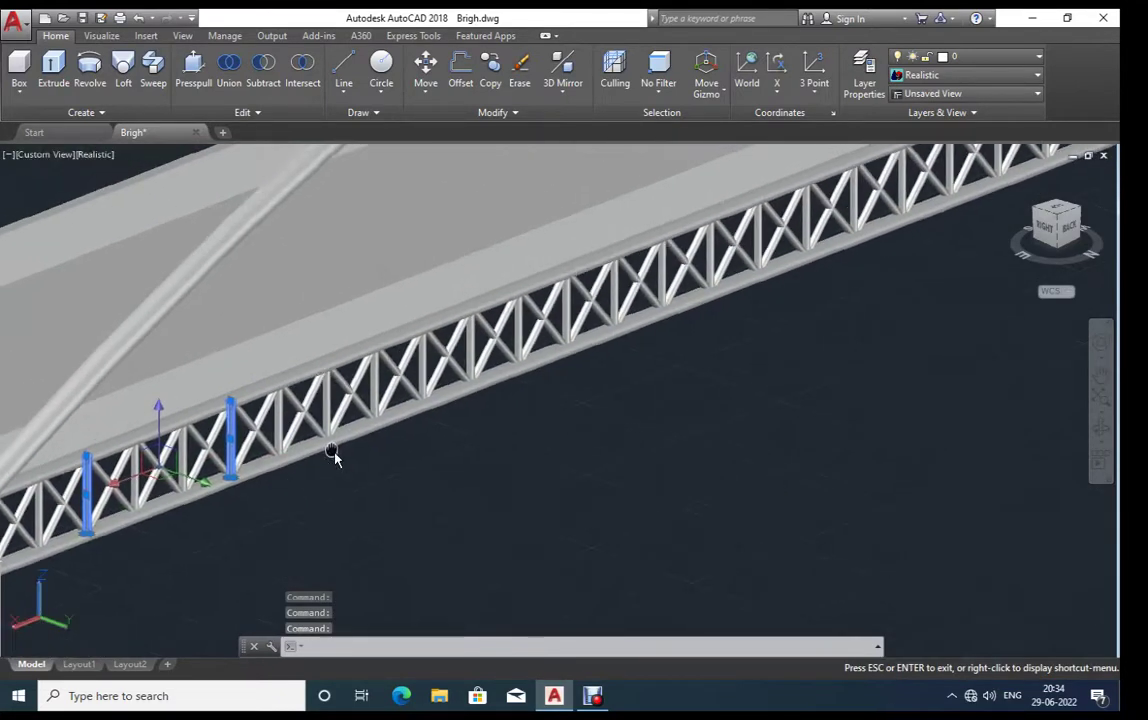
pyautogui.click(379, 389)
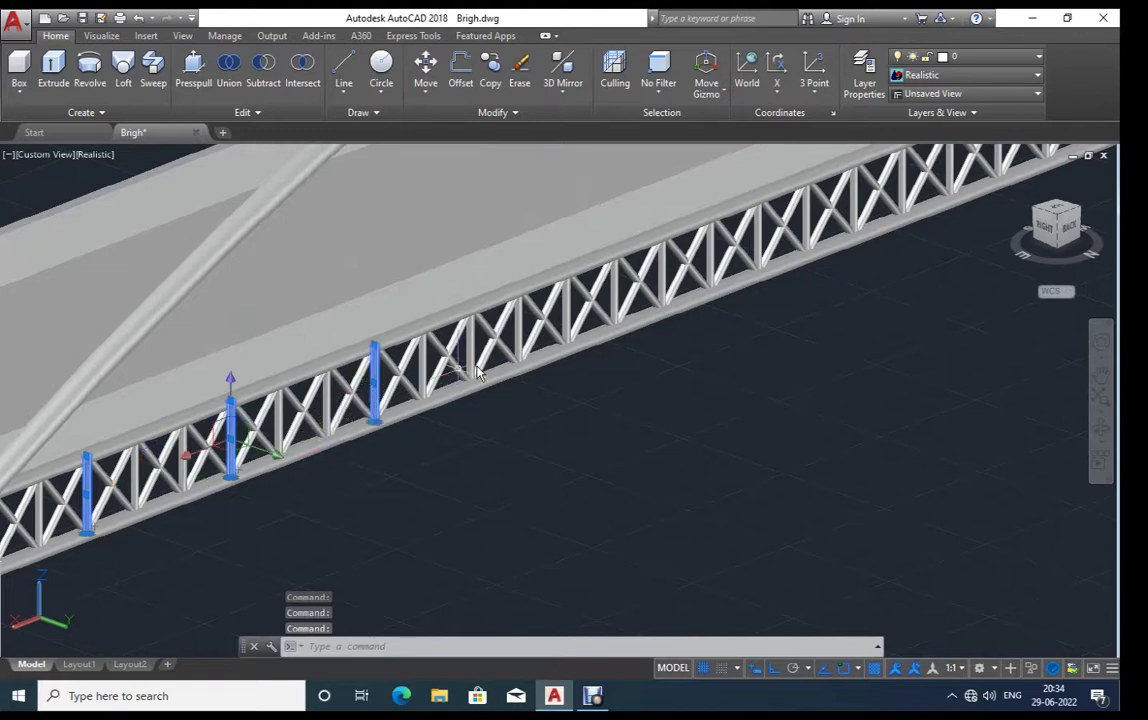
pyautogui.click(533, 337)
pyautogui.moveTo(738, 351); pyautogui.dragTo(583, 462, button='middle')
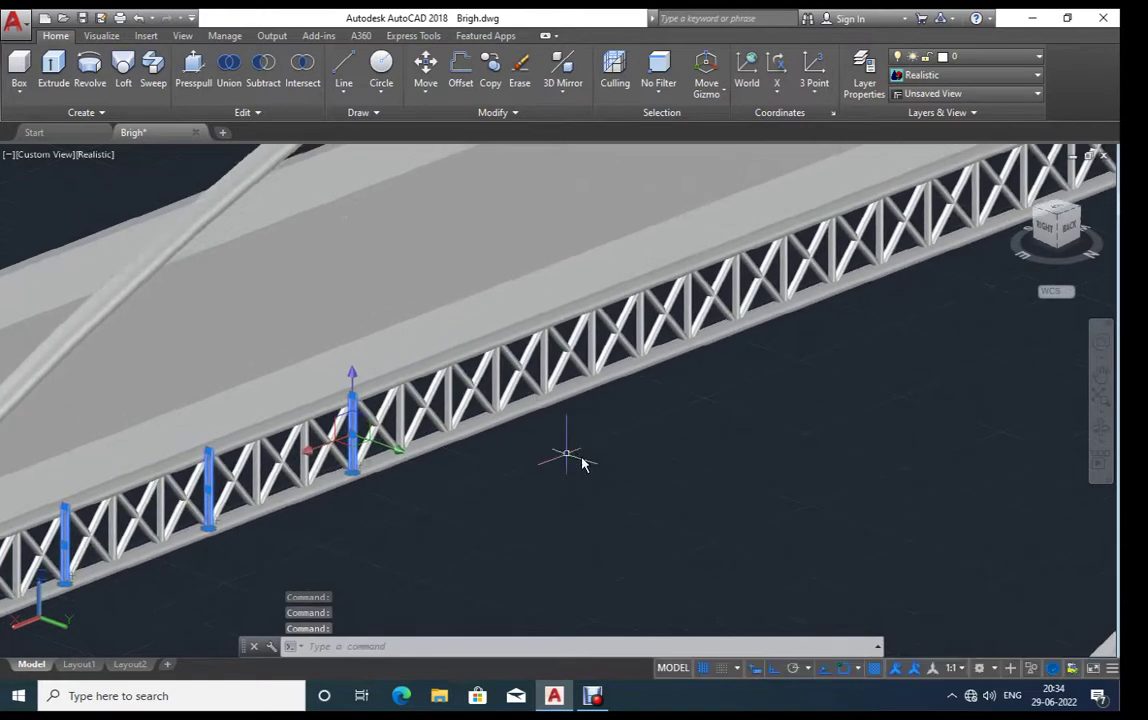
pyautogui.click(514, 386)
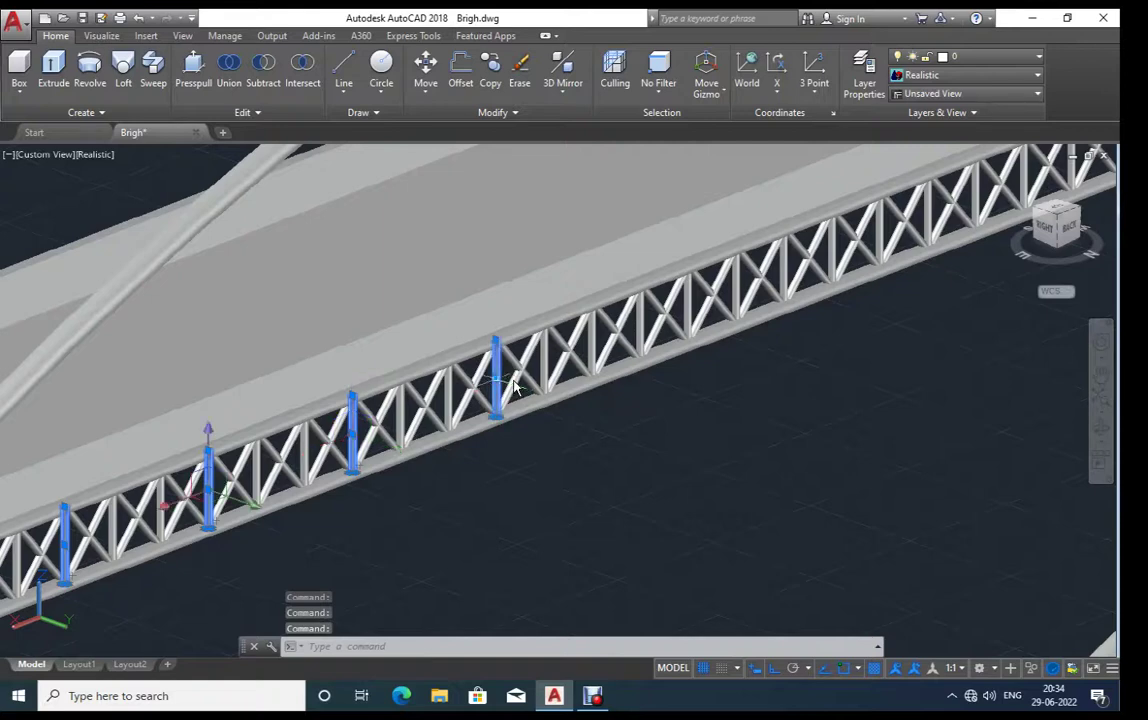
pyautogui.click(658, 334)
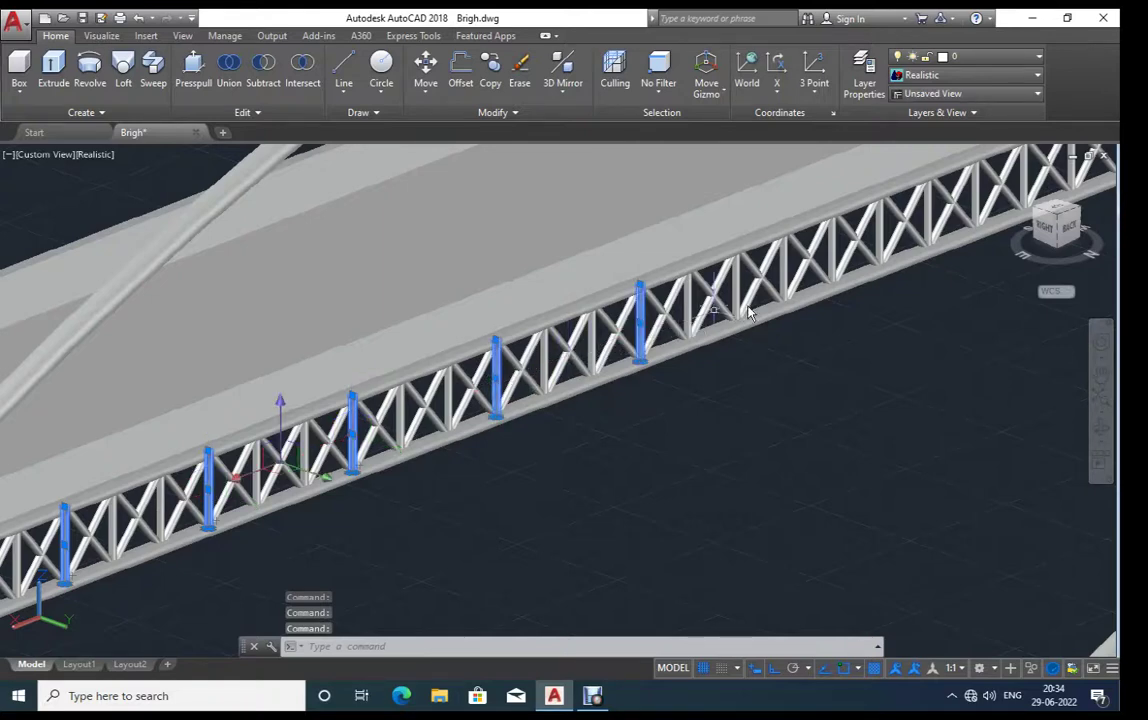
pyautogui.click(810, 272)
# Step: Add the remaining posts up to the wall, completing the 18-post set
pyautogui.moveTo(866, 300); pyautogui.dragTo(465, 410, button='middle')
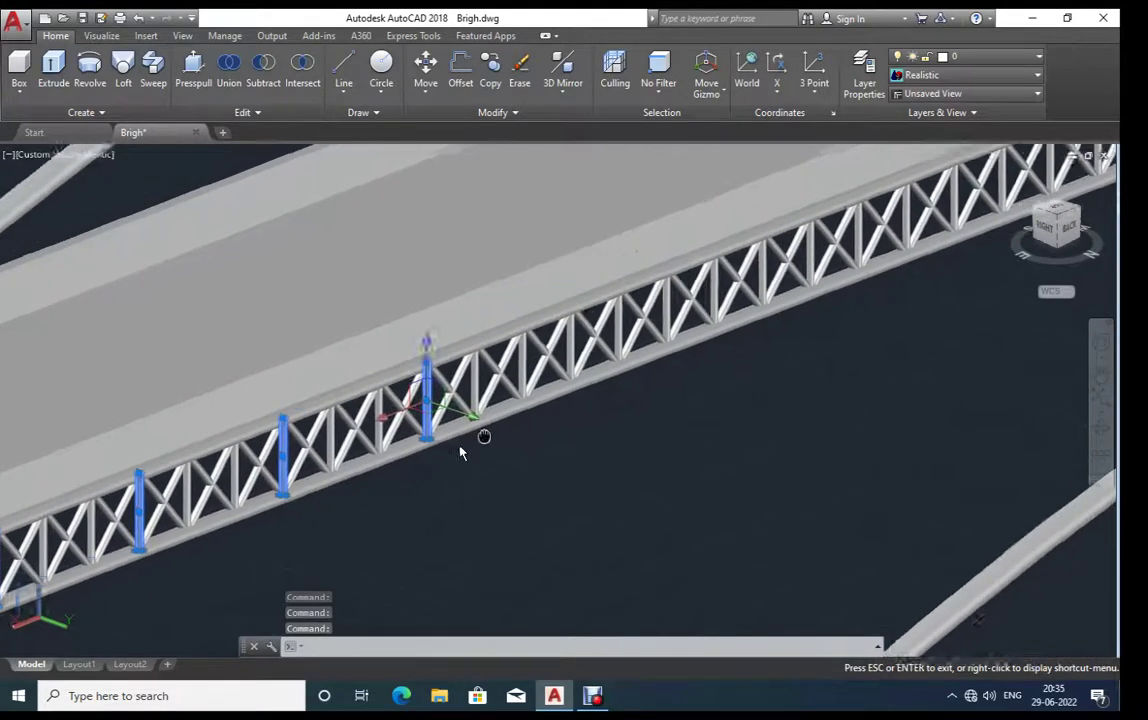
pyautogui.click(528, 352)
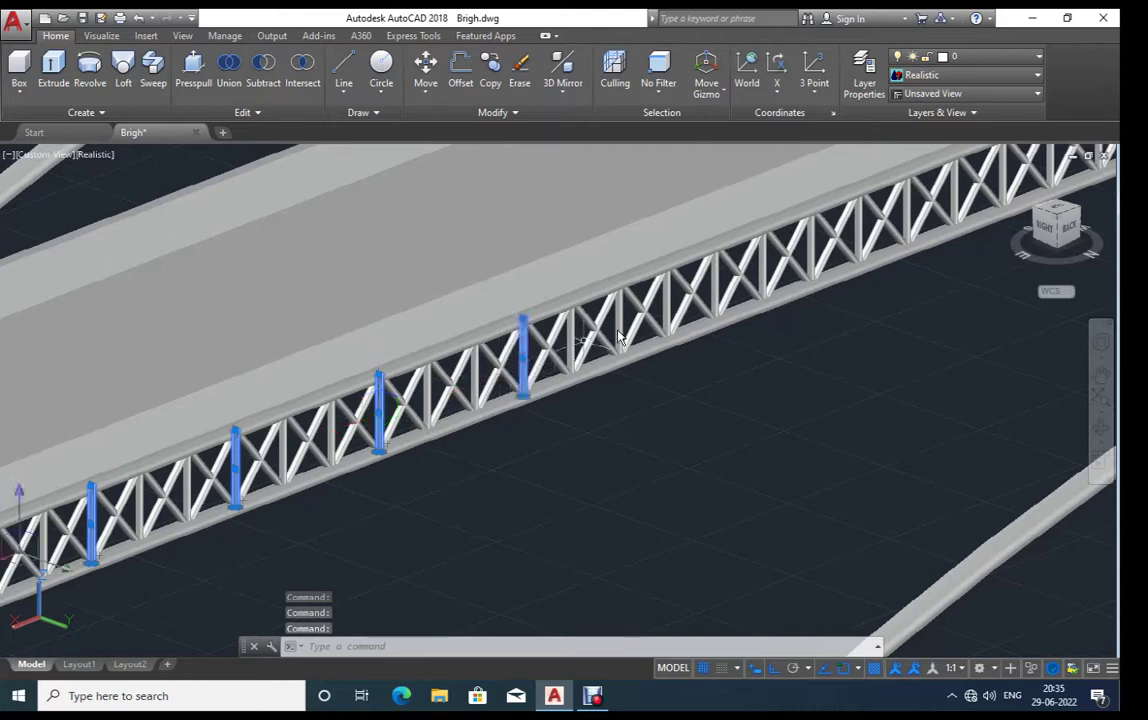
pyautogui.click(672, 304)
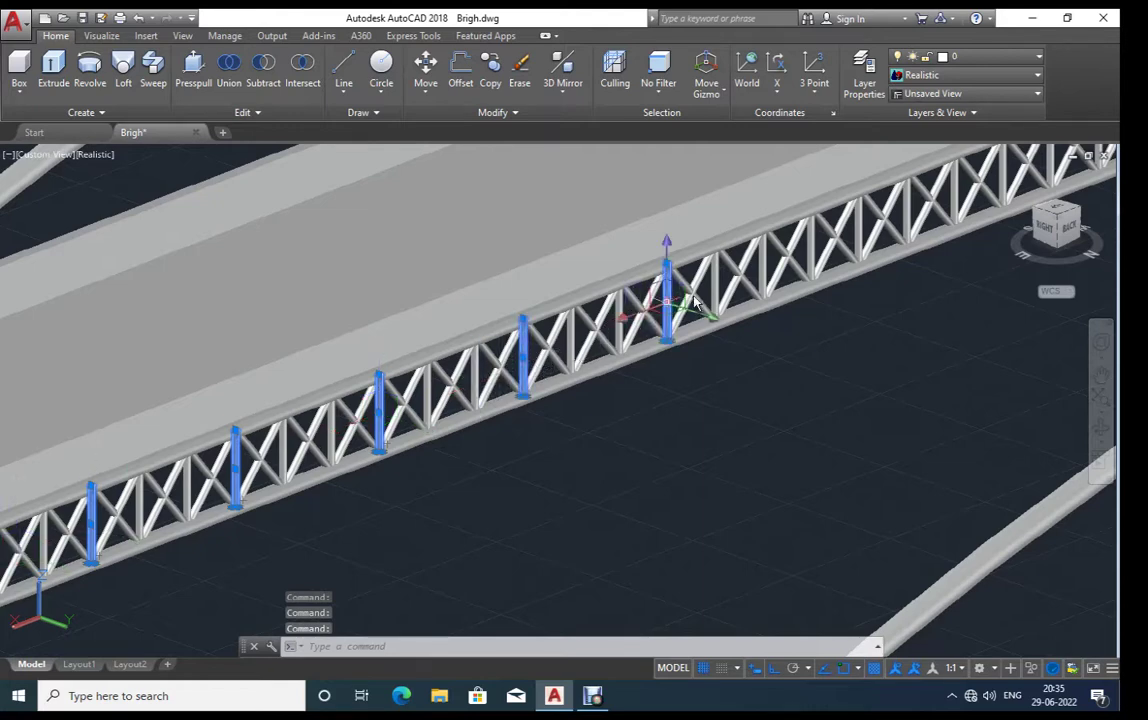
pyautogui.click(818, 252)
pyautogui.moveTo(902, 310); pyautogui.dragTo(500, 500, button='middle')
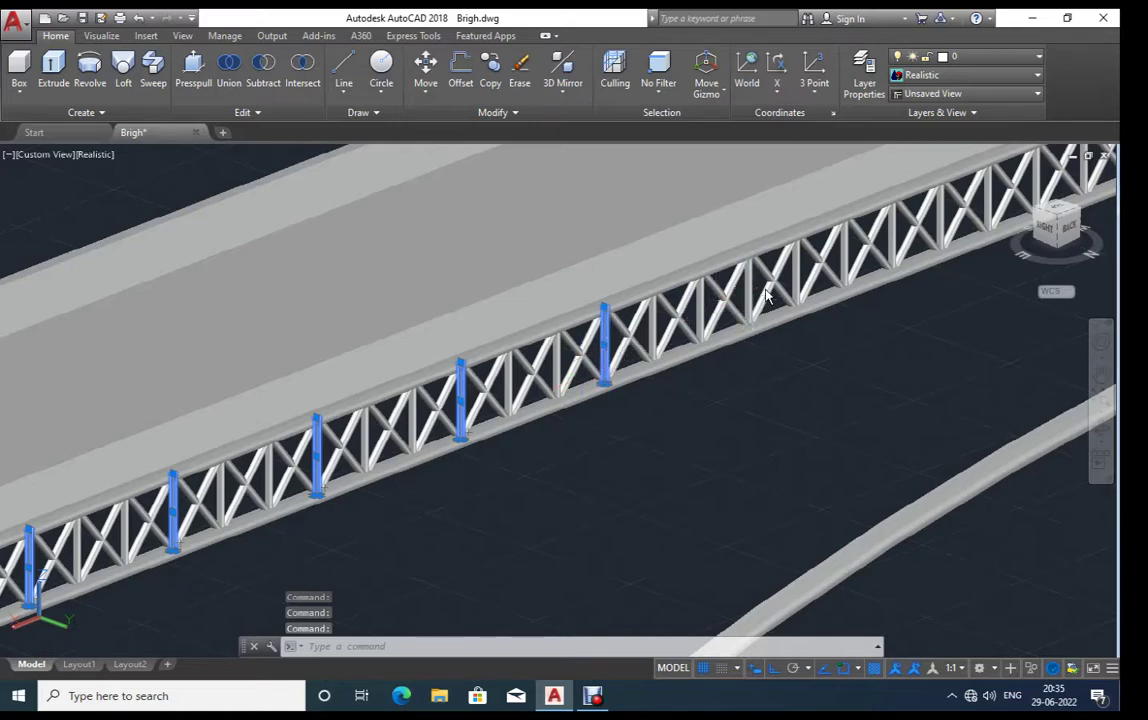
pyautogui.moveTo(845, 344); pyautogui.dragTo(607, 413, button='middle')
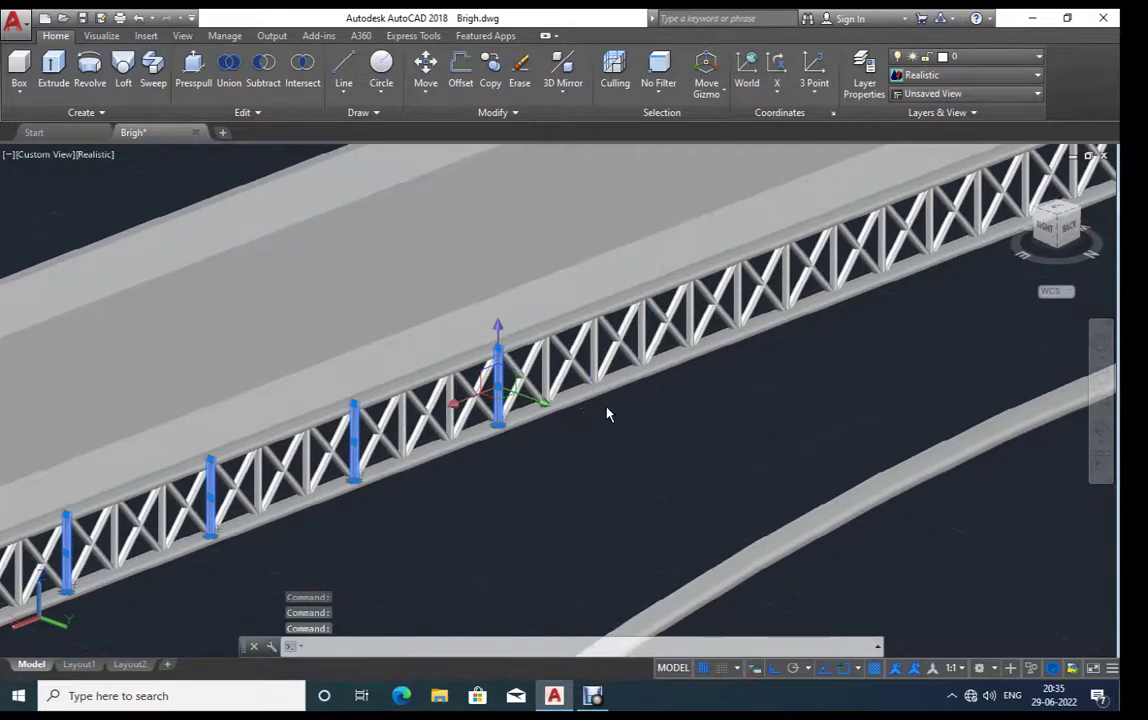
pyautogui.click(655, 334)
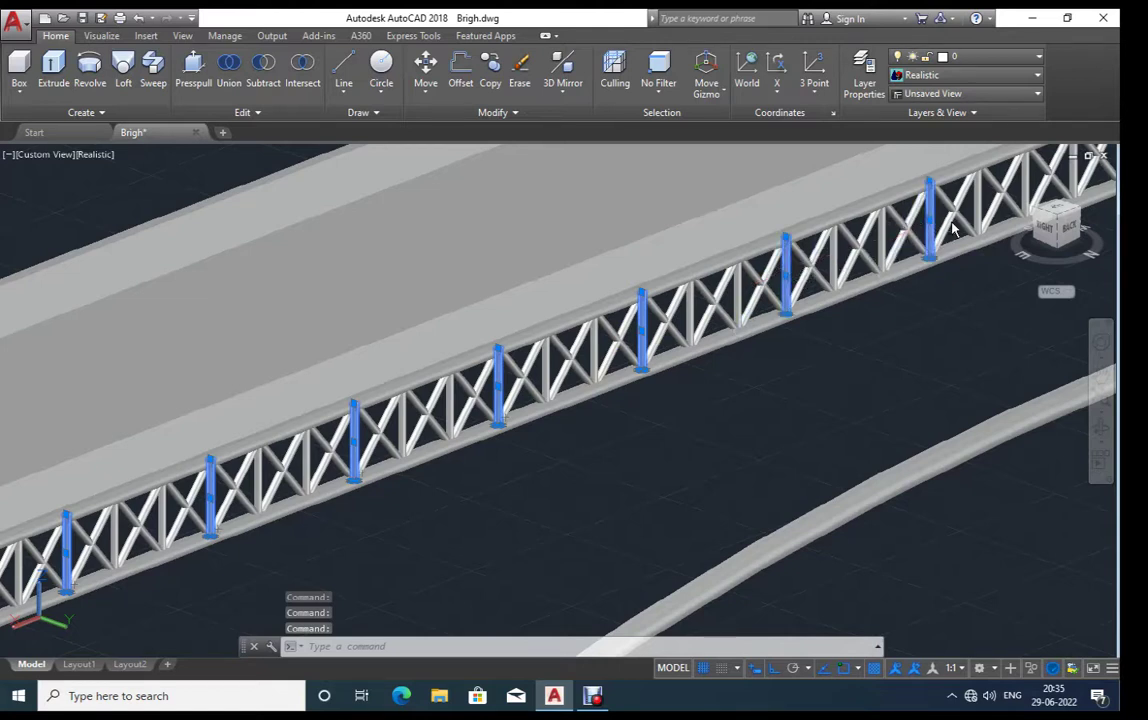
pyautogui.keyDown('shift'); pyautogui.moveTo(937, 305); pyautogui.dragTo(586, 392, button='middle'); pyautogui.keyUp('shift')
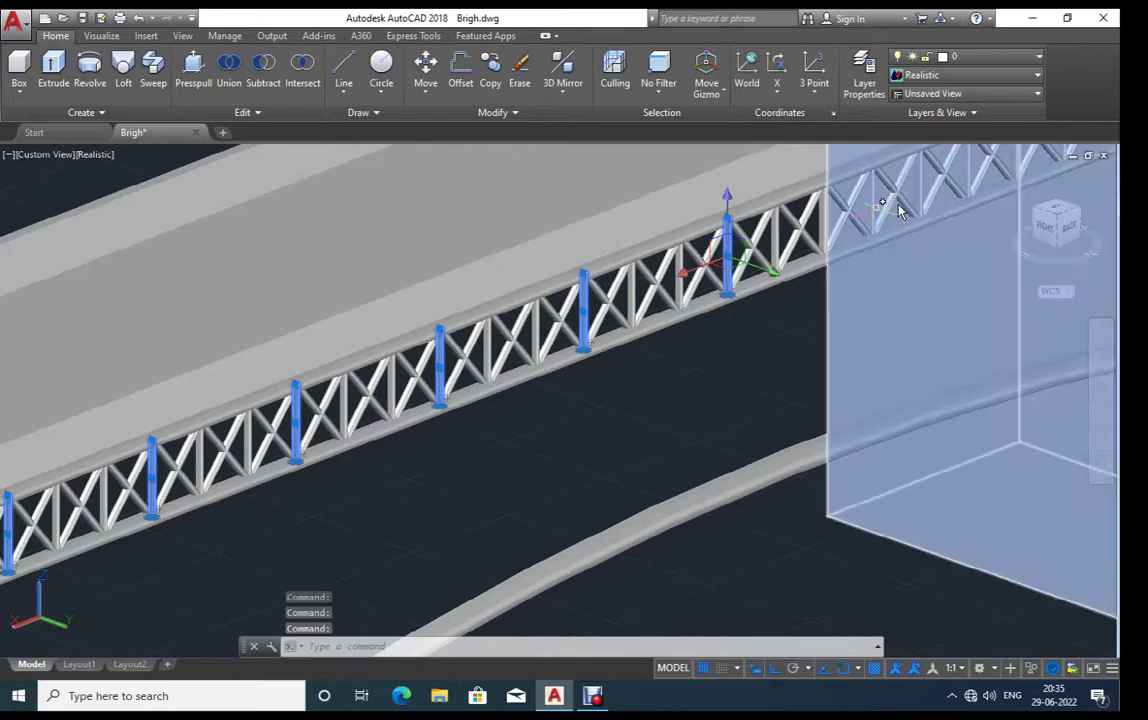
pyautogui.click(872, 205)
pyautogui.moveTo(892, 308)
pyautogui.keyDown('shift'); pyautogui.mouseDown(button='middle')
pyautogui.moveTo(569, 388)
pyautogui.moveTo(669, 309)
pyautogui.mouseUp(button='middle'); pyautogui.keyUp('shift')
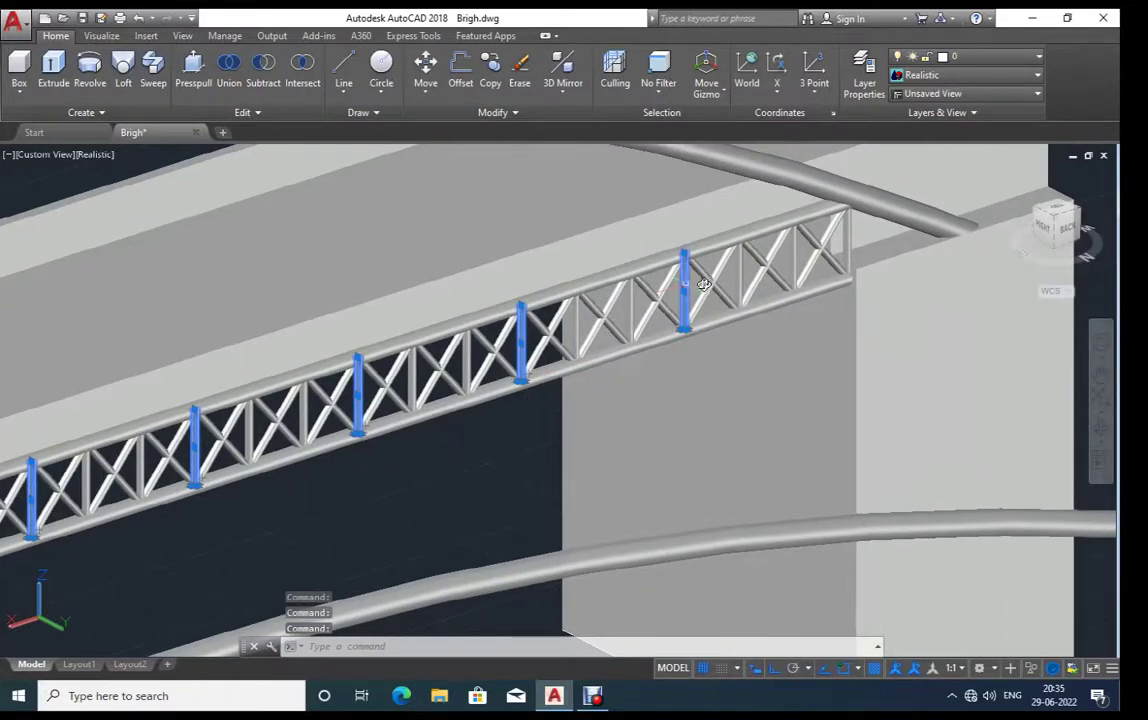
pyautogui.scroll(-5, 673, 237)
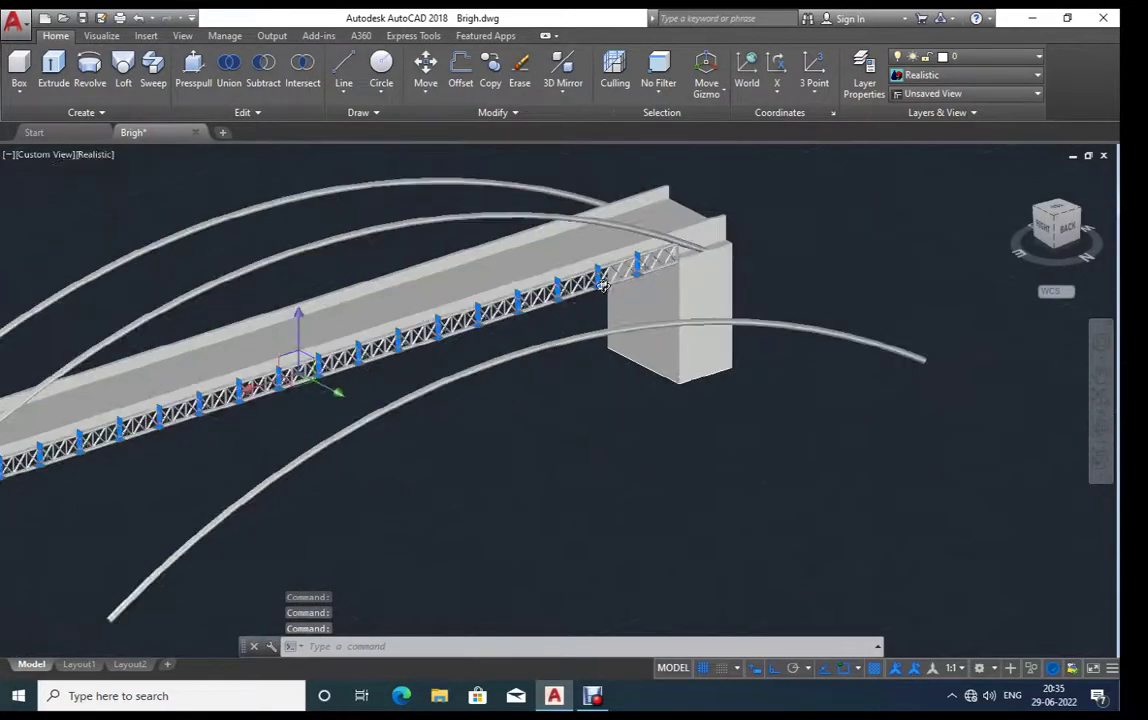
pyautogui.moveTo(457, 477)
pyautogui.keyDown('shift'); pyautogui.mouseDown(button='middle')
pyautogui.moveTo(474, 479)
pyautogui.moveTo(461, 510)
pyautogui.moveTo(477, 460)
pyautogui.mouseUp(button='middle'); pyautogui.keyUp('shift')
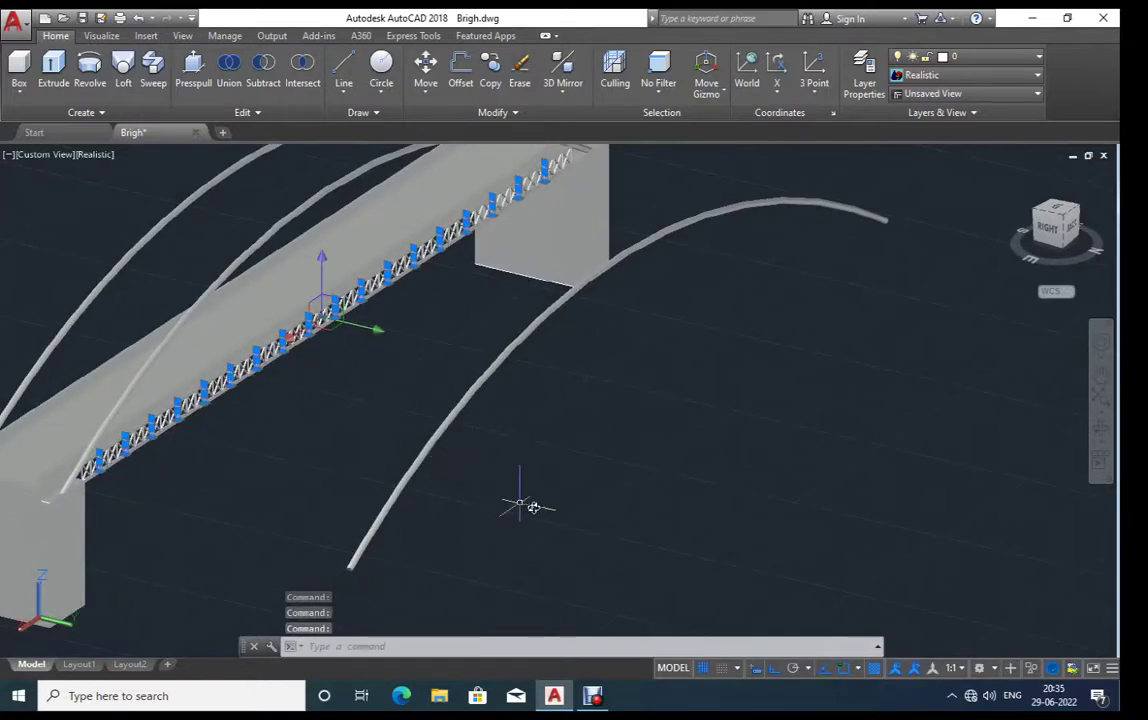
pyautogui.write('M')
# Step: Move the 18 selected posts a 500-unit displacement, then clear the selection
pyautogui.press('Return')
pyautogui.click(500, 535)
pyautogui.write('500')
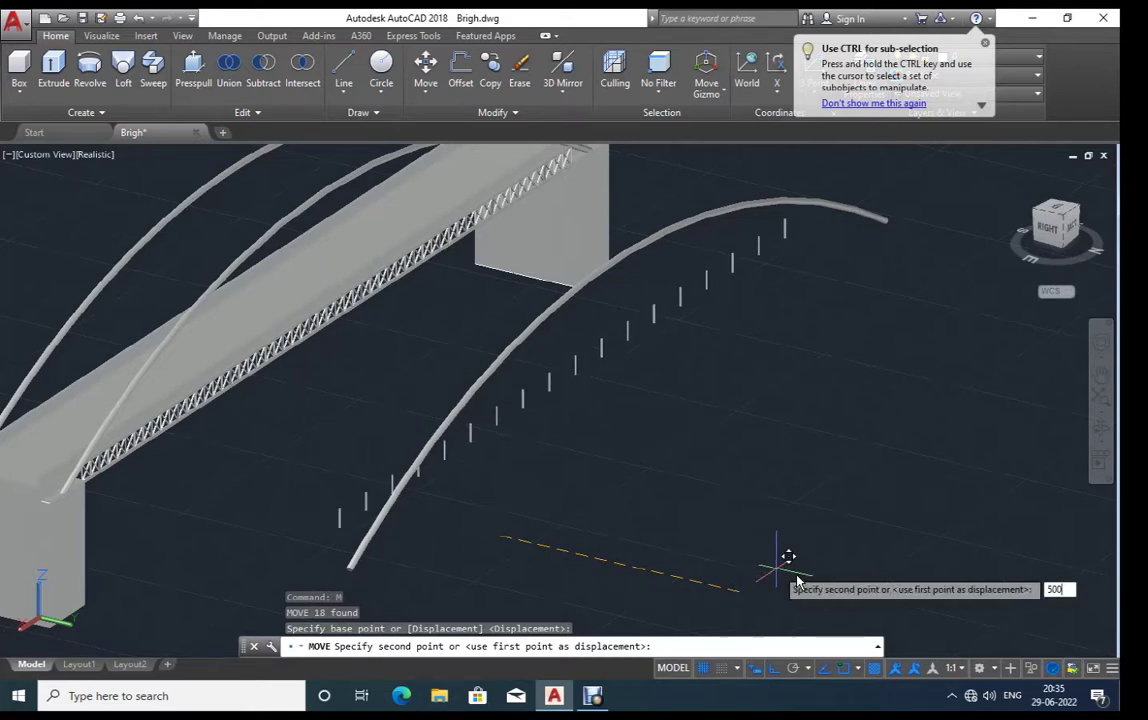
pyautogui.write('00')
pyautogui.press('Return')
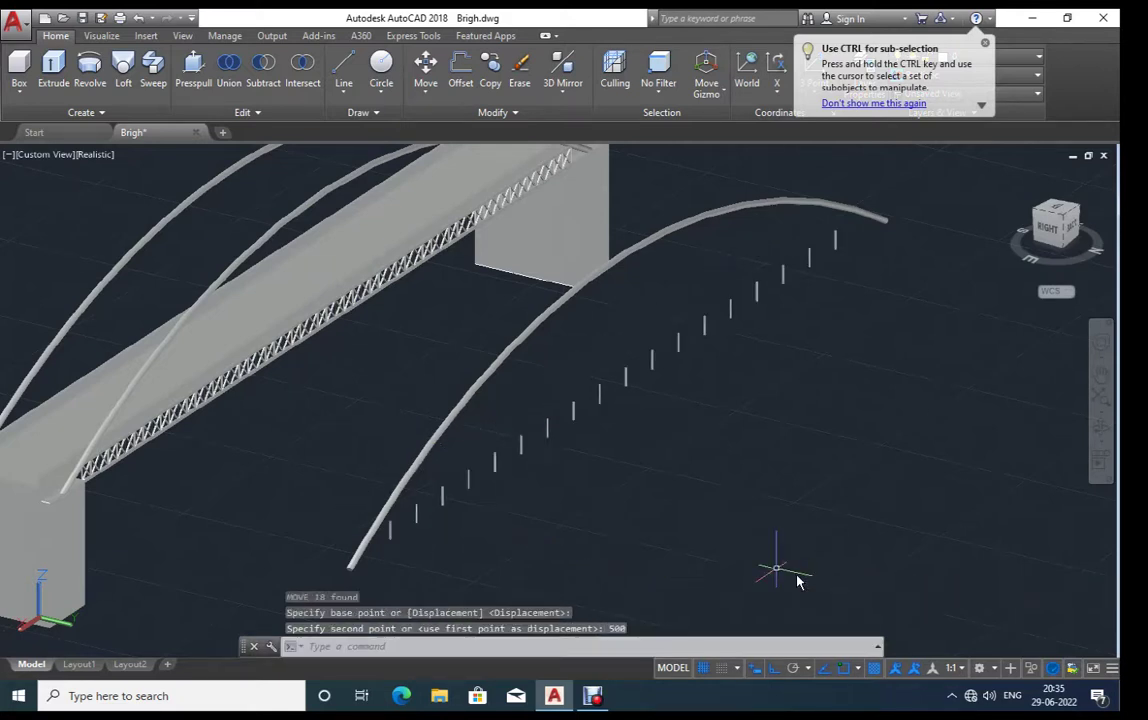
pyautogui.press('Escape')
pyautogui.scroll(3, 458, 556)
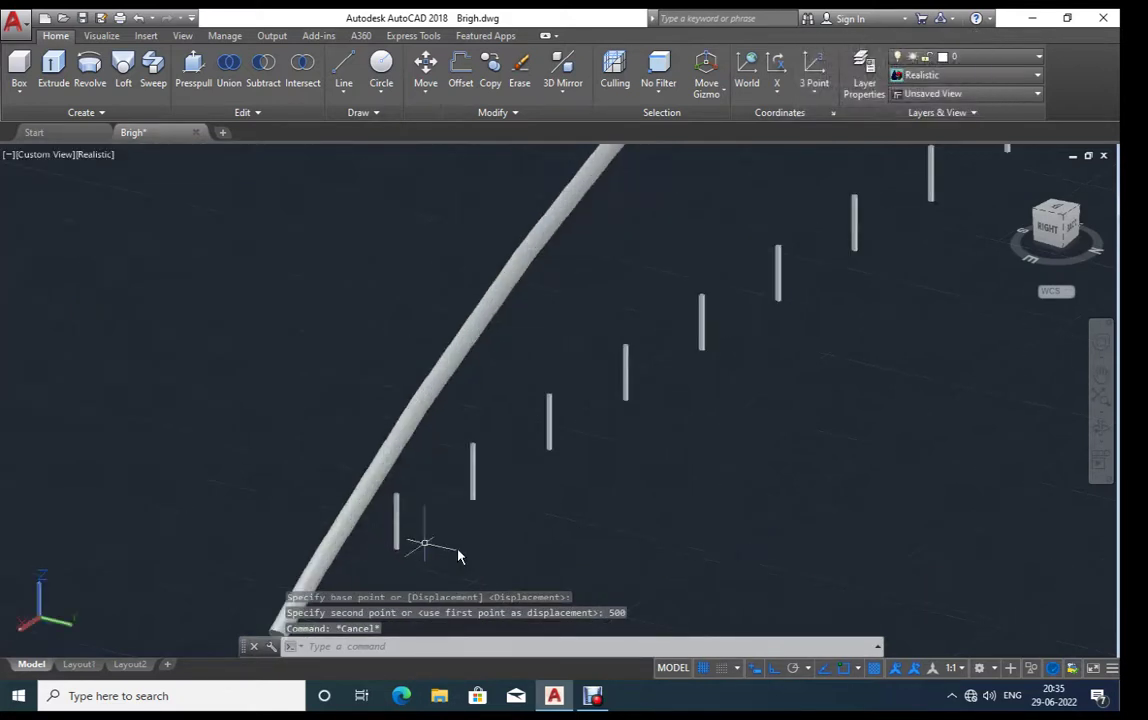
# Step: Start PRESSPULL (ps) and pull the first two short hangers up to the arch
pyautogui.write('p')
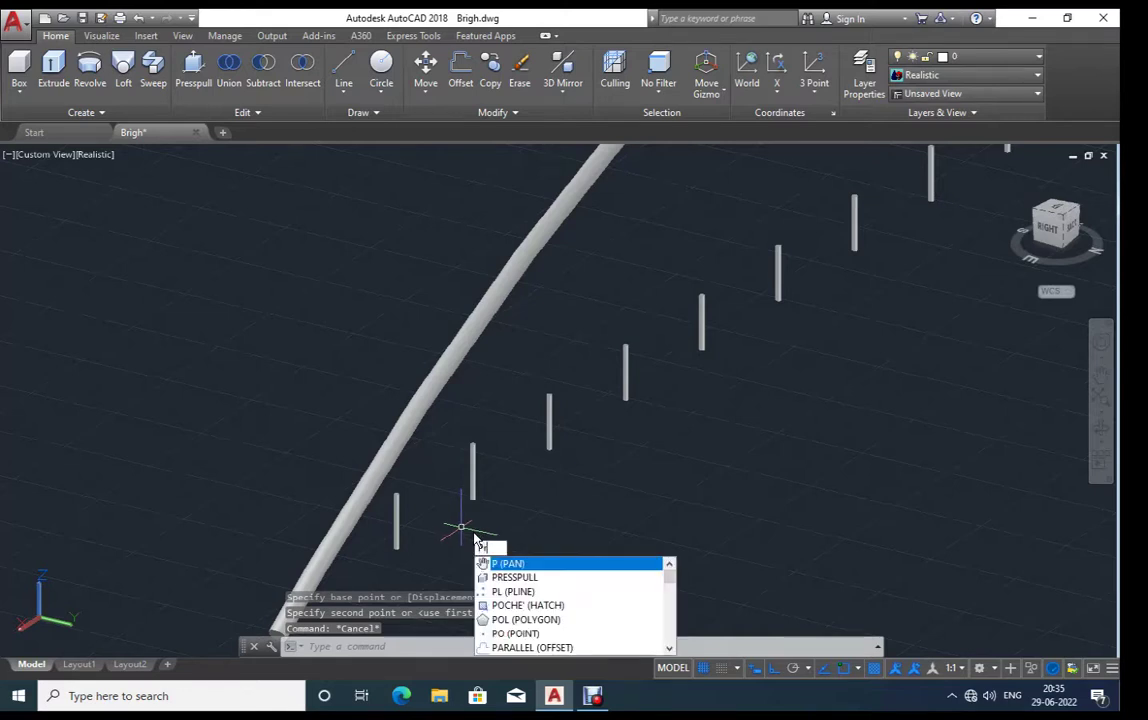
pyautogui.write('s')
pyautogui.press('Return')
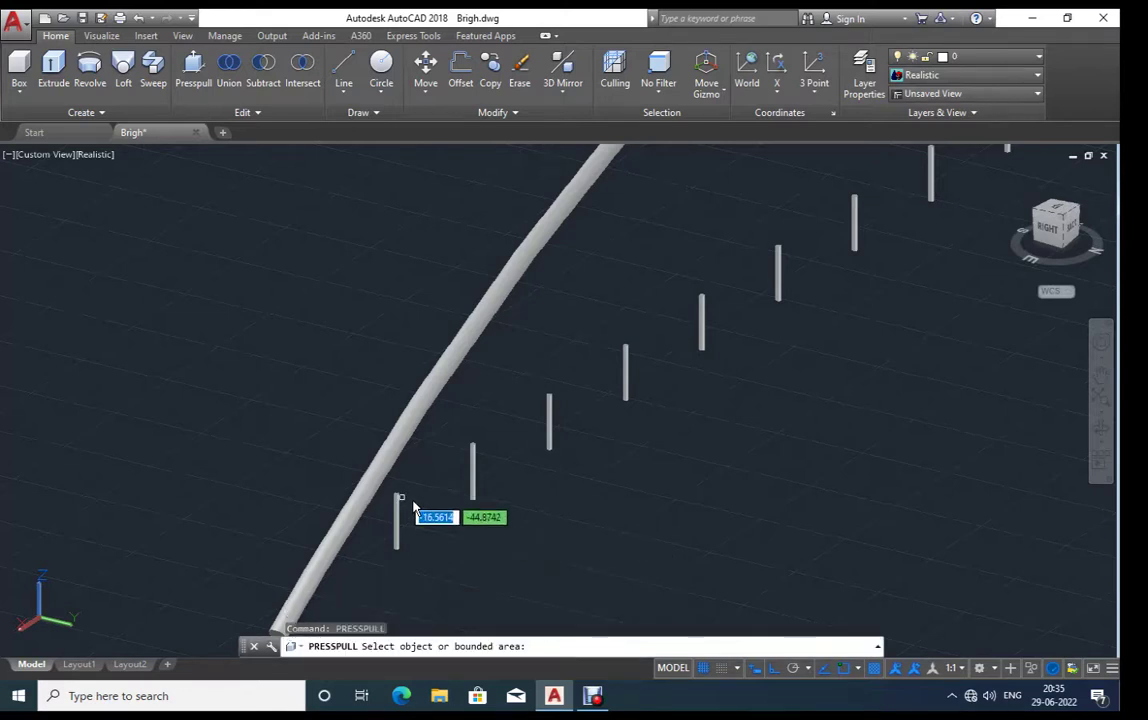
pyautogui.scroll(3, 405, 504)
pyautogui.click(379, 489)
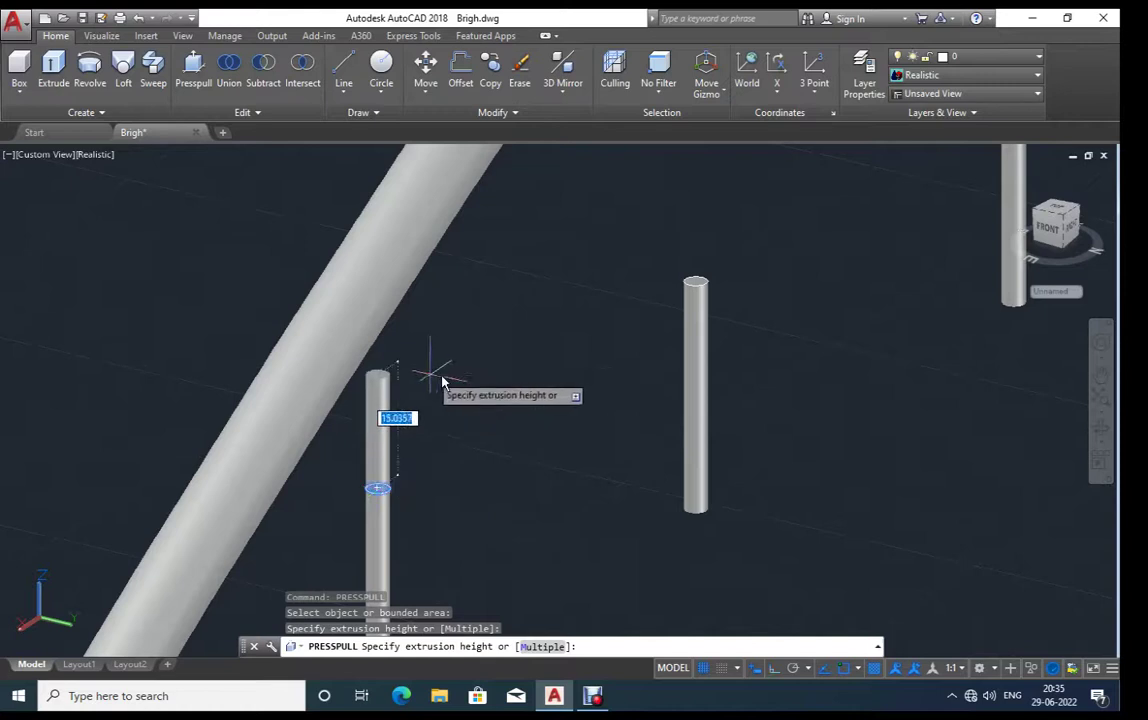
pyautogui.scroll(-2, 440, 378)
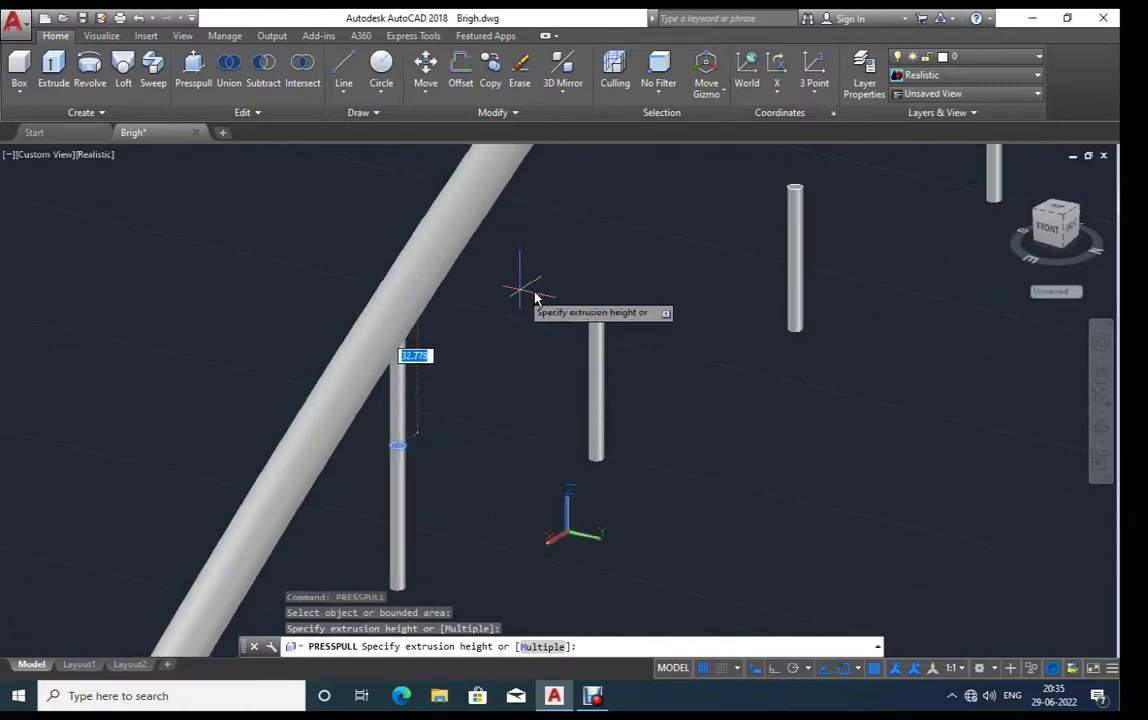
pyautogui.click(535, 297)
pyautogui.keyDown('shift'); pyautogui.moveTo(520, 295); pyautogui.dragTo(503, 478, button='middle'); pyautogui.keyUp('shift')
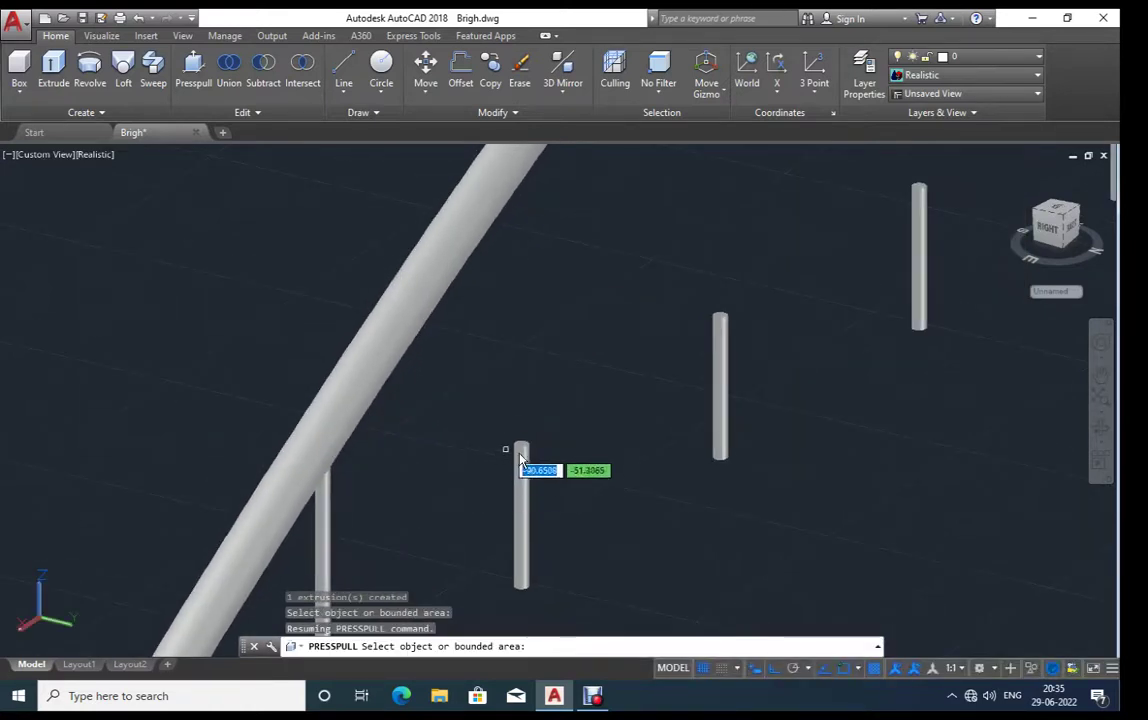
pyautogui.scroll(2, 520, 460)
pyautogui.click(541, 441)
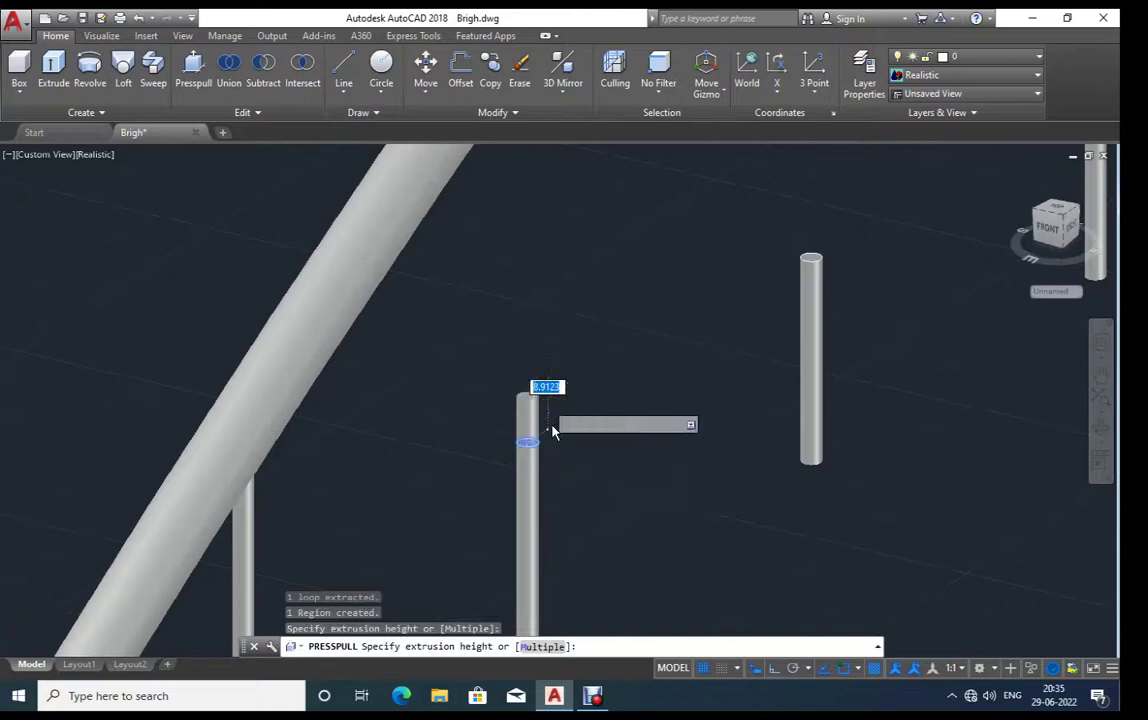
pyautogui.scroll(-2, 560, 360)
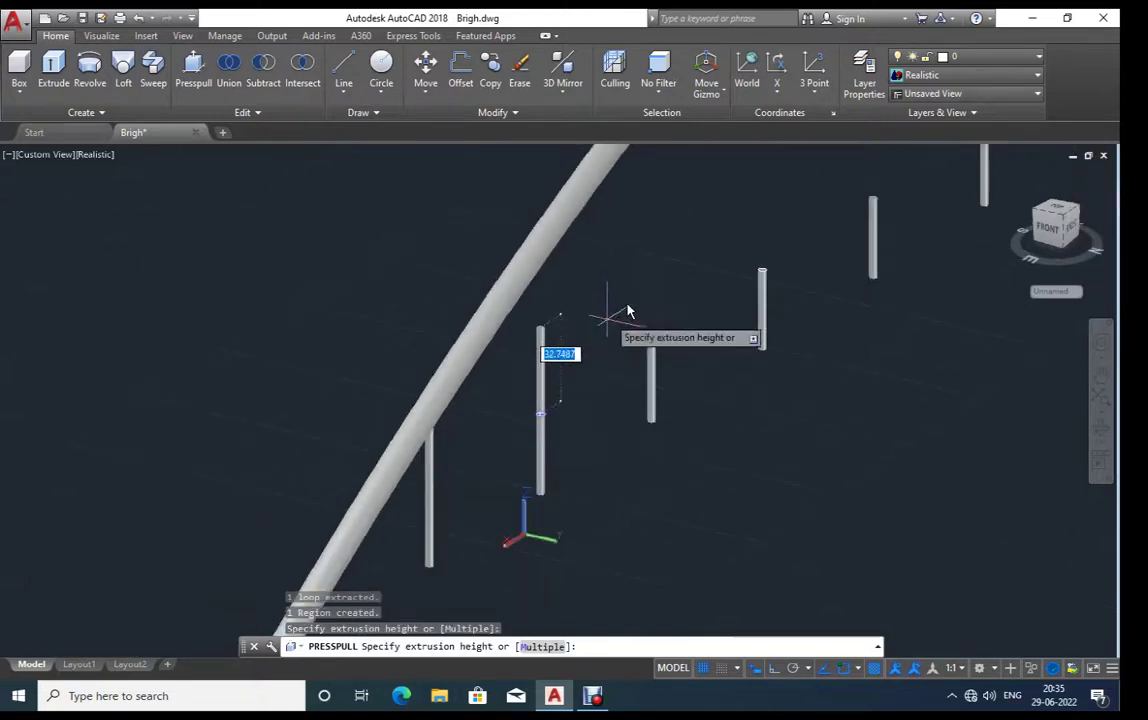
pyautogui.click(663, 230)
pyautogui.keyDown('shift'); pyautogui.moveTo(648, 272); pyautogui.dragTo(510, 415, button='middle'); pyautogui.keyUp('shift')
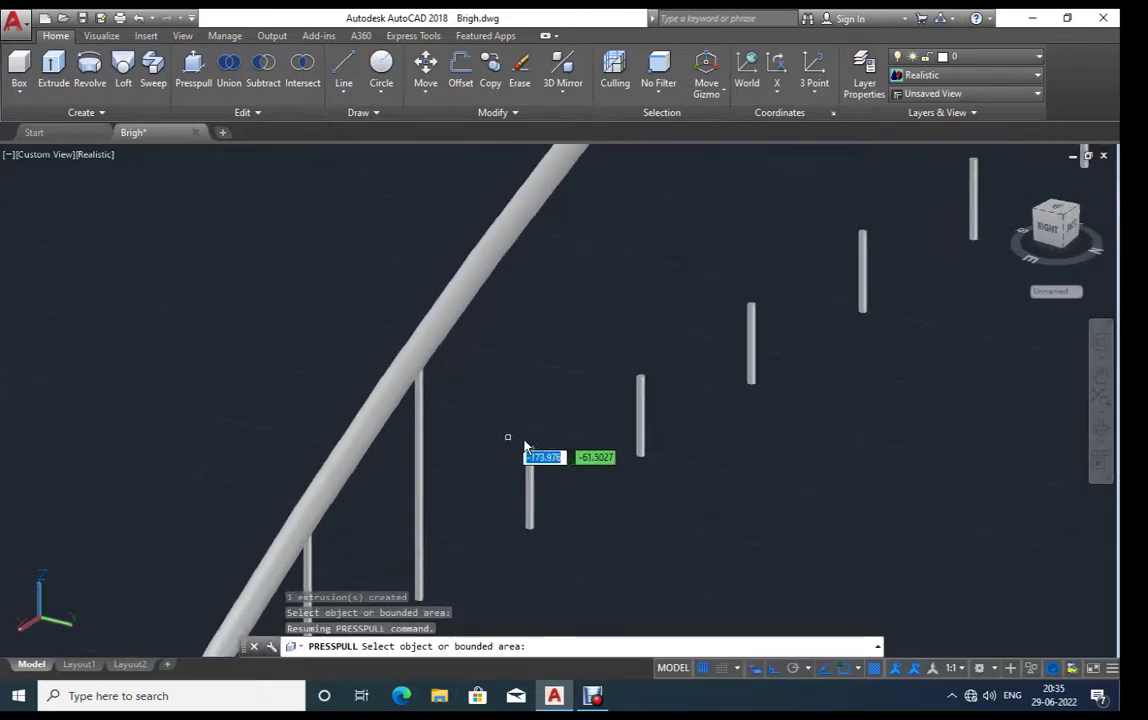
# Step: Pull the third and fourth short hangers up until they meet the arch
pyautogui.scroll(3, 540, 455)
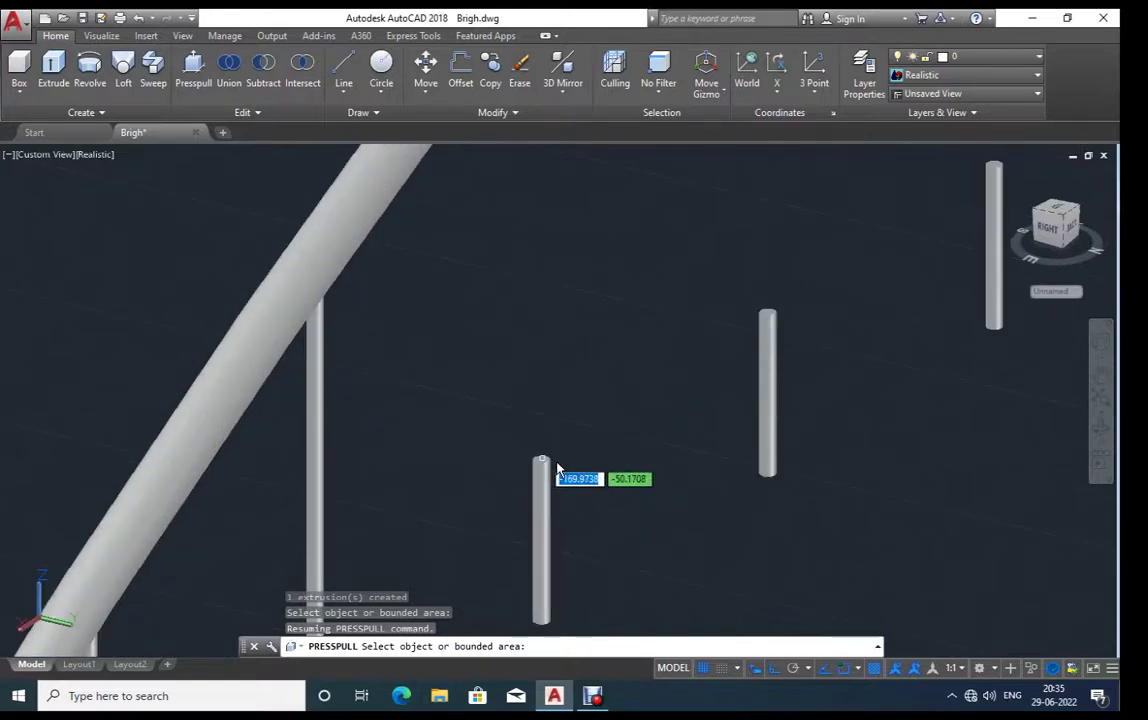
pyautogui.scroll(2, 558, 470)
pyautogui.click(540, 463)
pyautogui.keyDown('shift'); pyautogui.moveTo(476, 497); pyautogui.dragTo(607, 328, button='middle'); pyautogui.keyUp('shift')
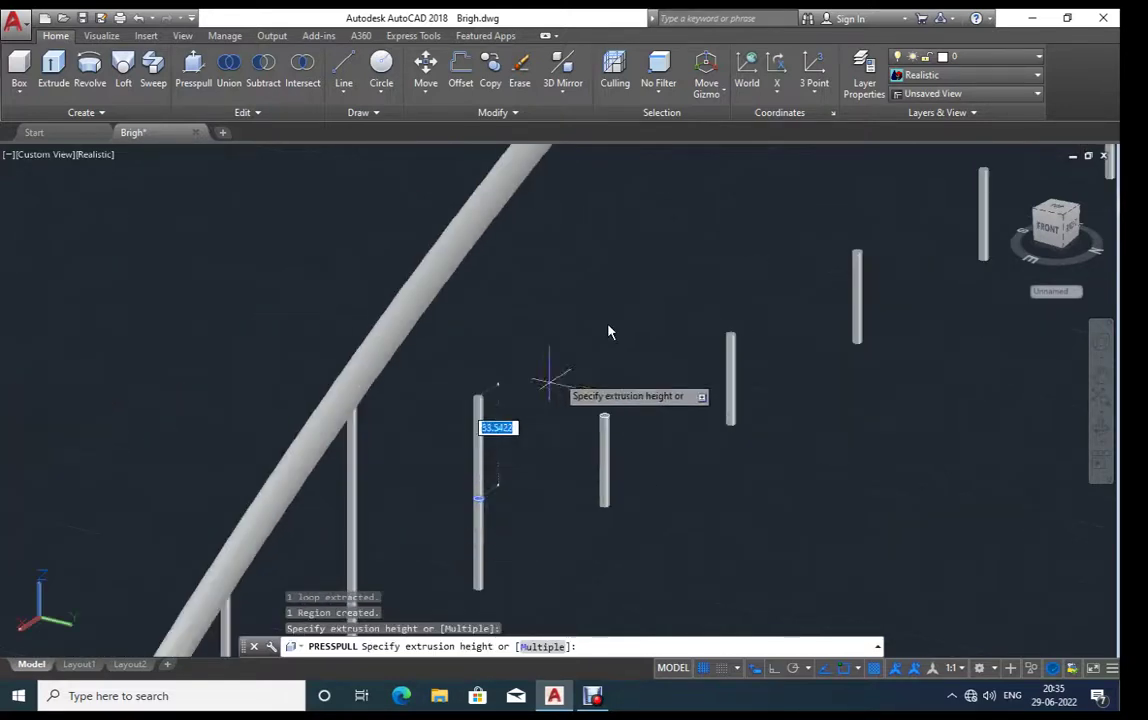
pyautogui.click(636, 206)
pyautogui.moveTo(607, 297)
pyautogui.keyDown('shift'); pyautogui.mouseDown(button='middle')
pyautogui.moveTo(466, 418)
pyautogui.moveTo(456, 458)
pyautogui.mouseUp(button='middle'); pyautogui.keyUp('shift')
pyautogui.scroll(3, 456, 458)
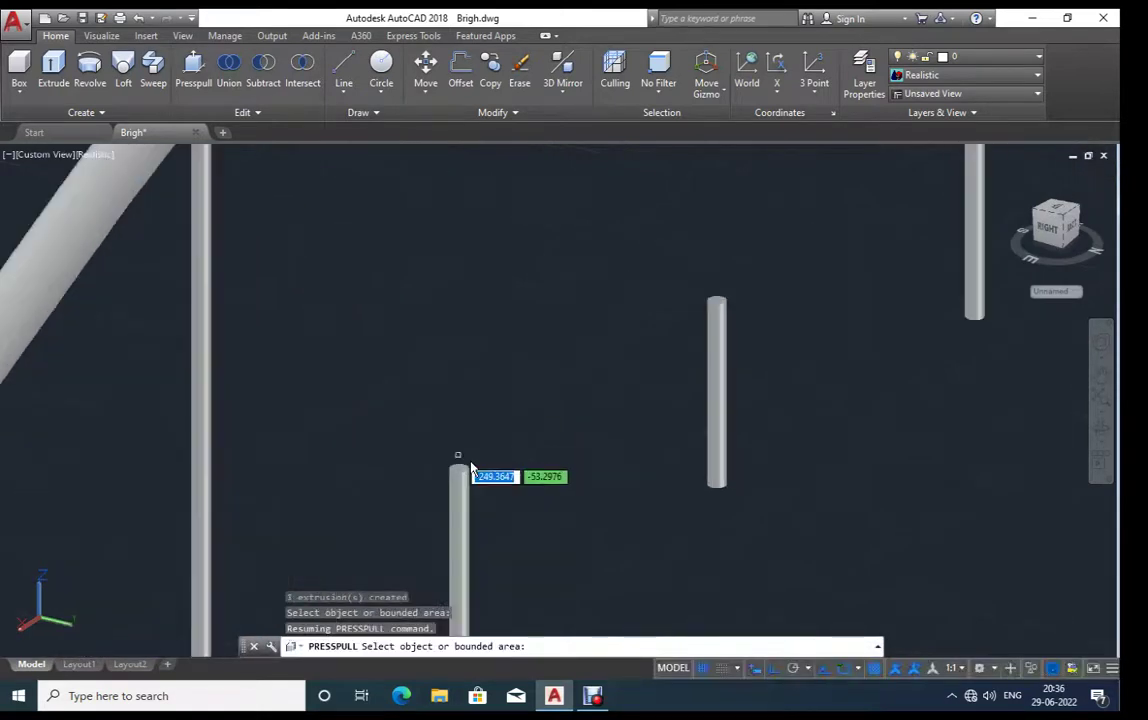
pyautogui.scroll(3, 460, 465)
pyautogui.click(470, 476)
pyautogui.scroll(-3, 470, 476)
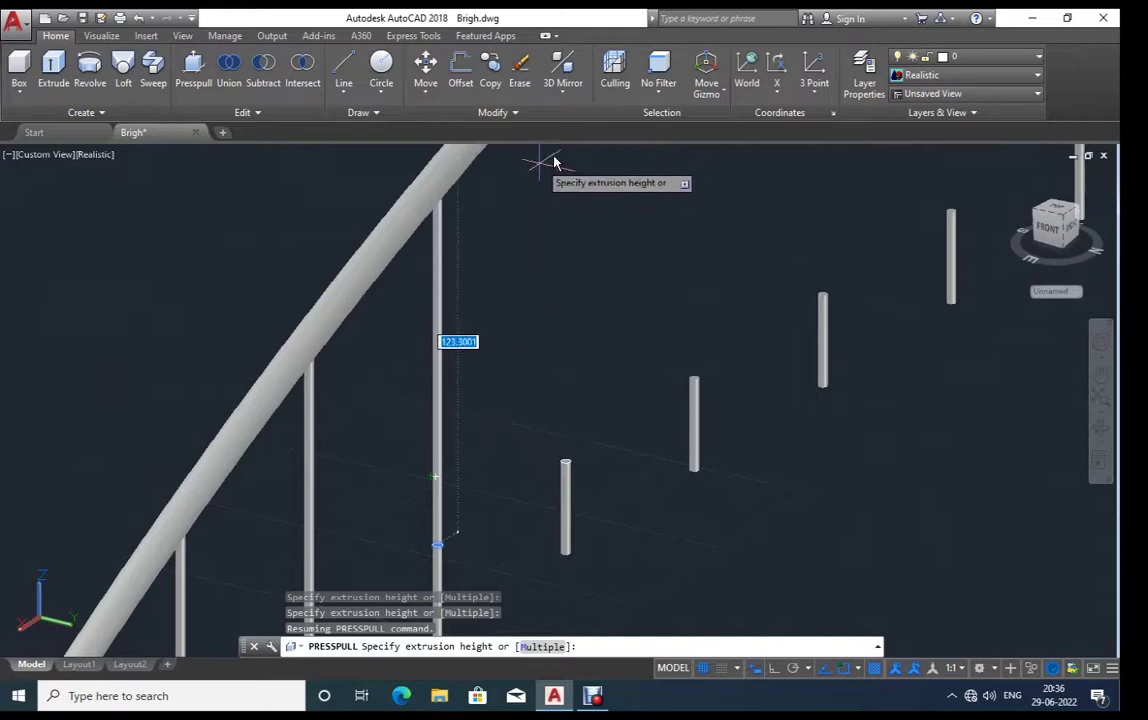
pyautogui.click(555, 172)
pyautogui.moveTo(568, 476); pyautogui.dragTo(493, 475, button='middle')
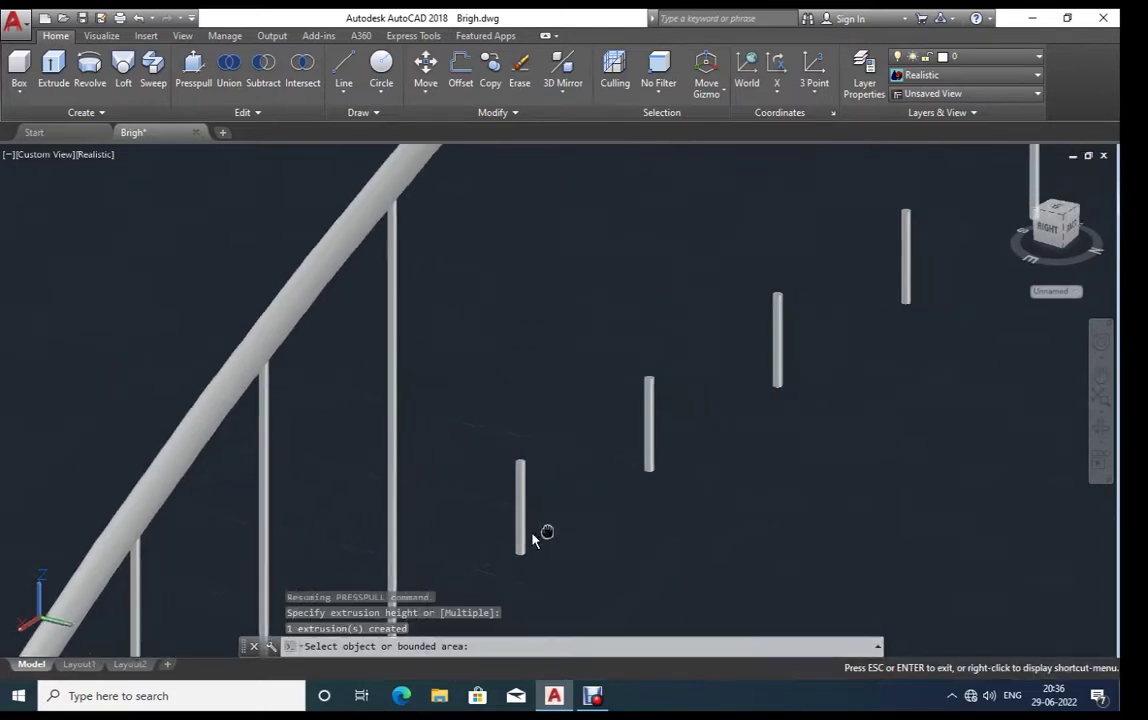
# Step: Extend the fifth and sixth hangers upward to the arch rib
pyautogui.scroll(5, 493, 476)
pyautogui.click(523, 478)
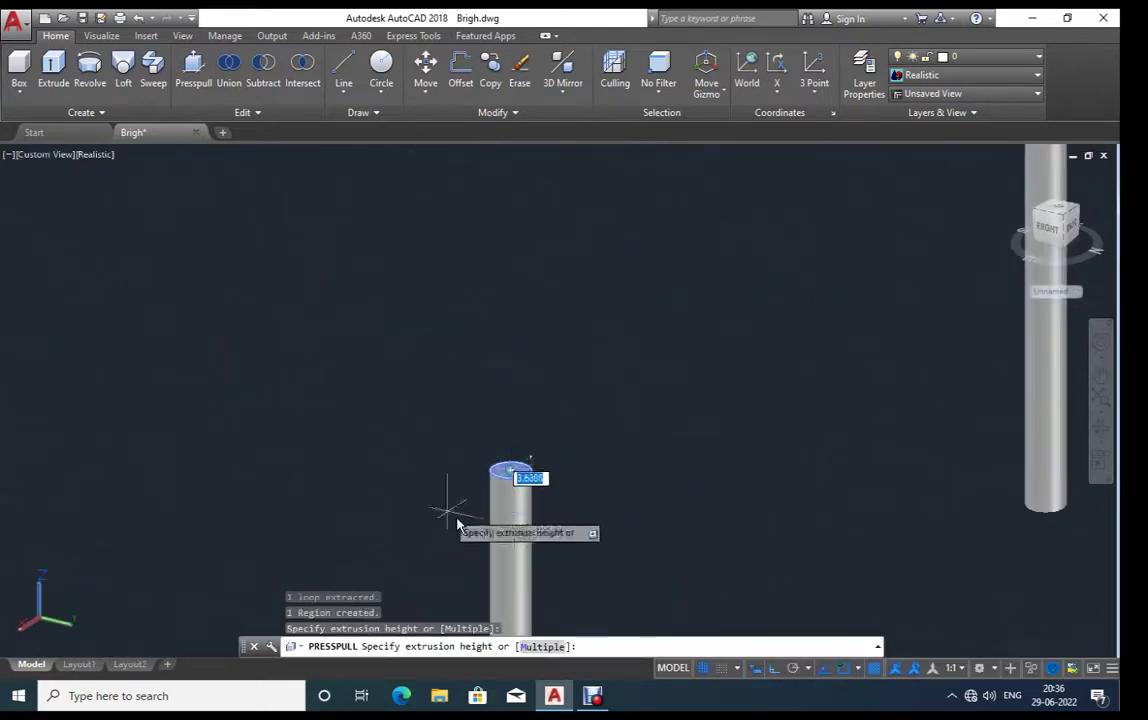
pyautogui.scroll(-5, 445, 515)
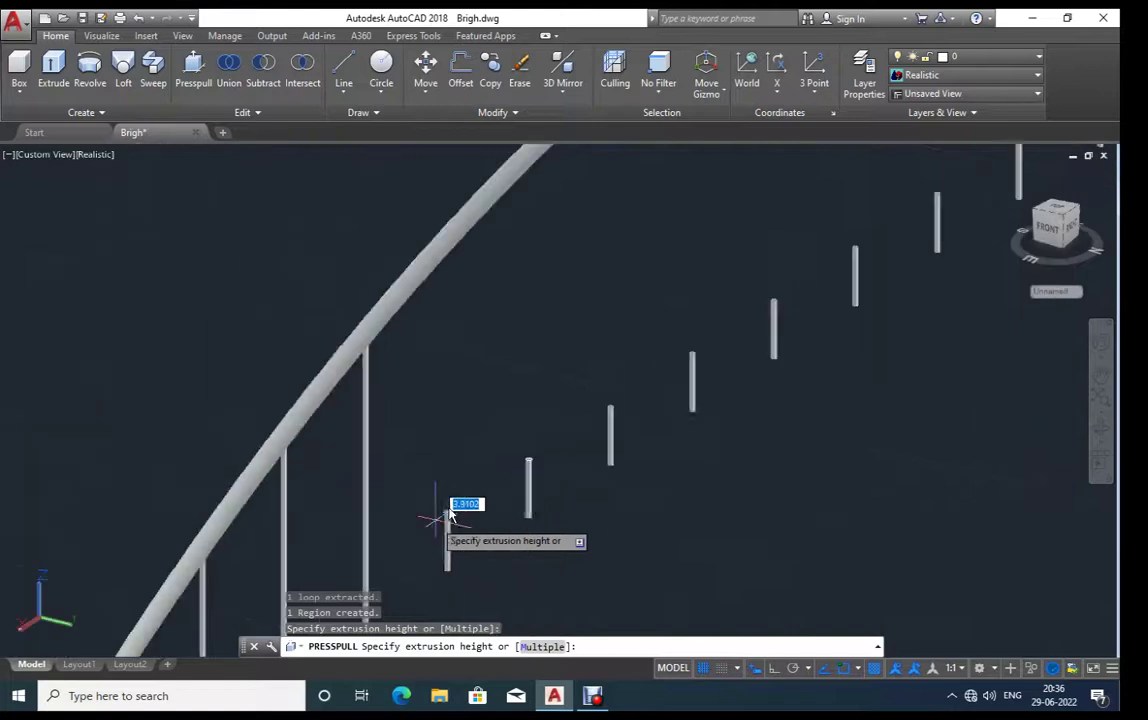
pyautogui.click(598, 236)
pyautogui.scroll(3, 540, 465)
pyautogui.scroll(3, 545, 460)
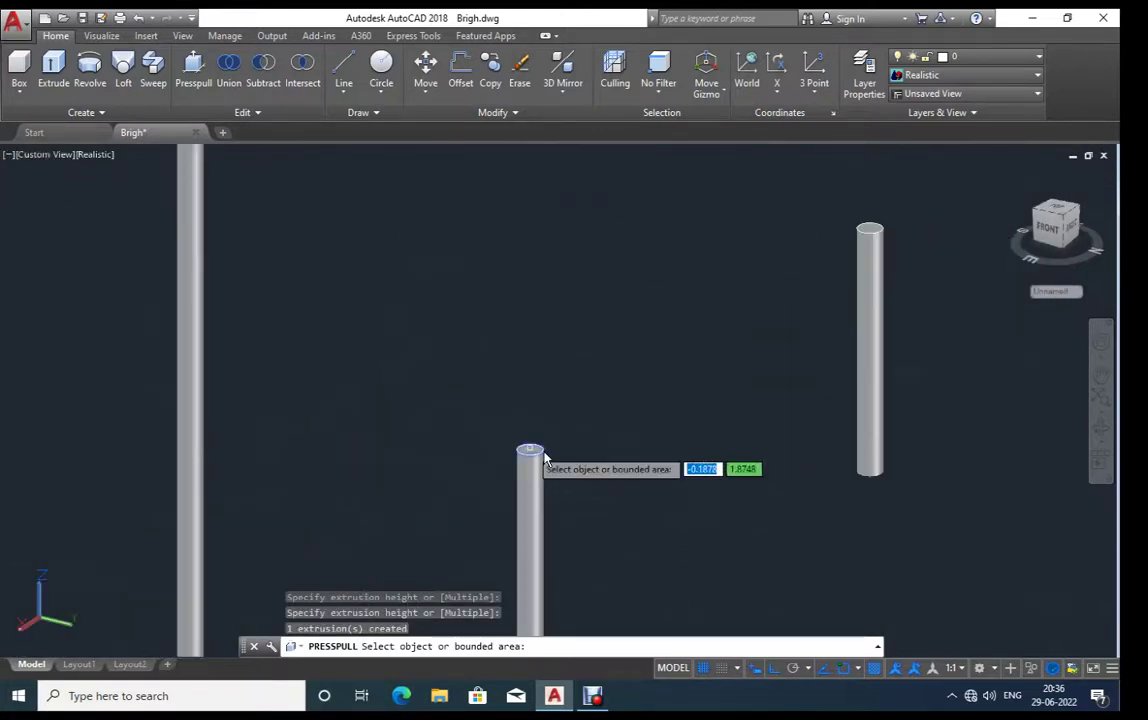
pyautogui.click(532, 452)
pyautogui.scroll(-3, 560, 340)
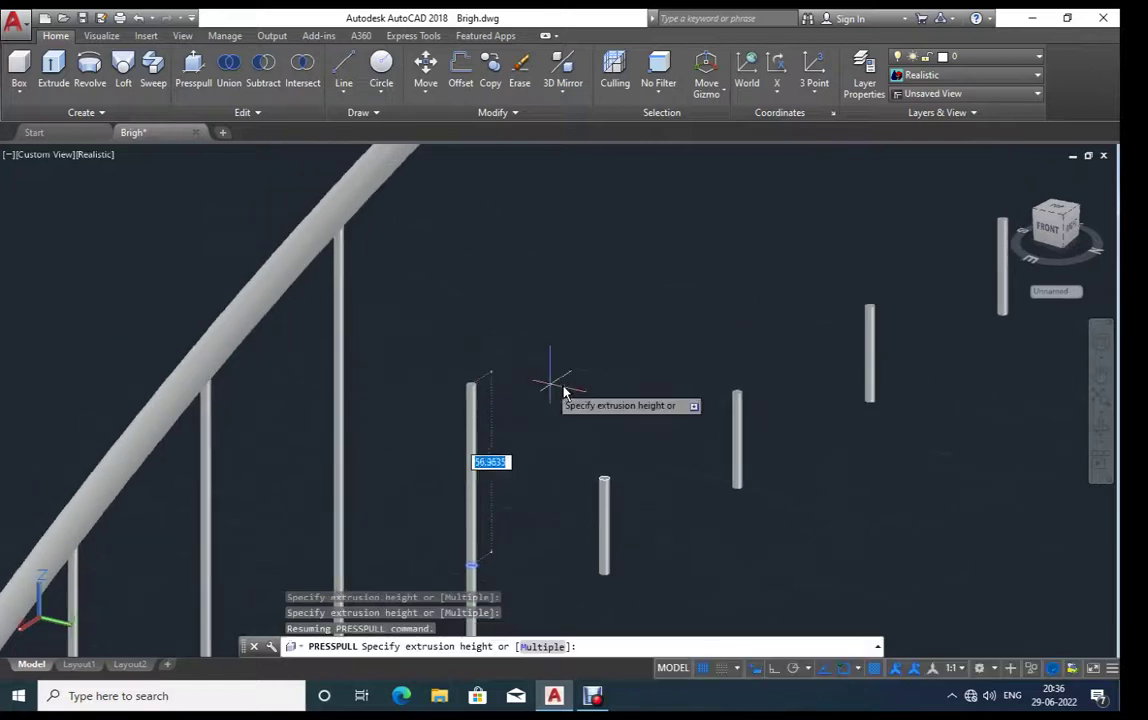
pyautogui.scroll(-2, 563, 392)
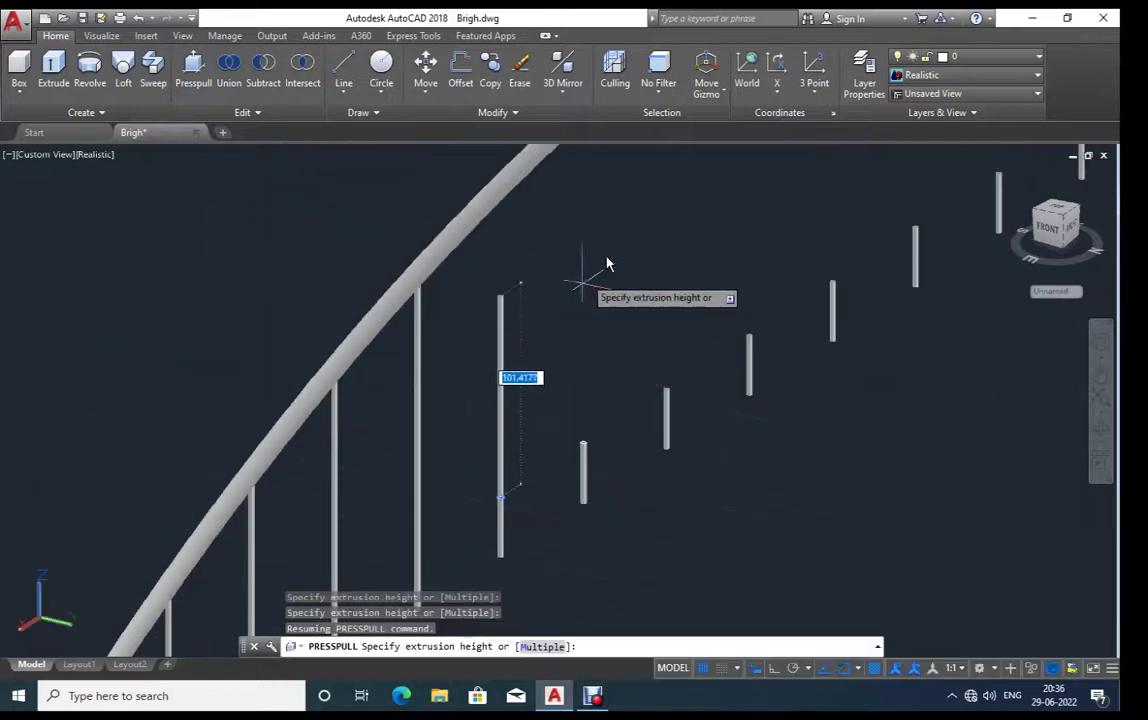
pyautogui.click(634, 187)
# Step: Extend the seventh and eighth hangers up to the arch rib
pyautogui.scroll(2, 600, 440)
pyautogui.scroll(2, 590, 460)
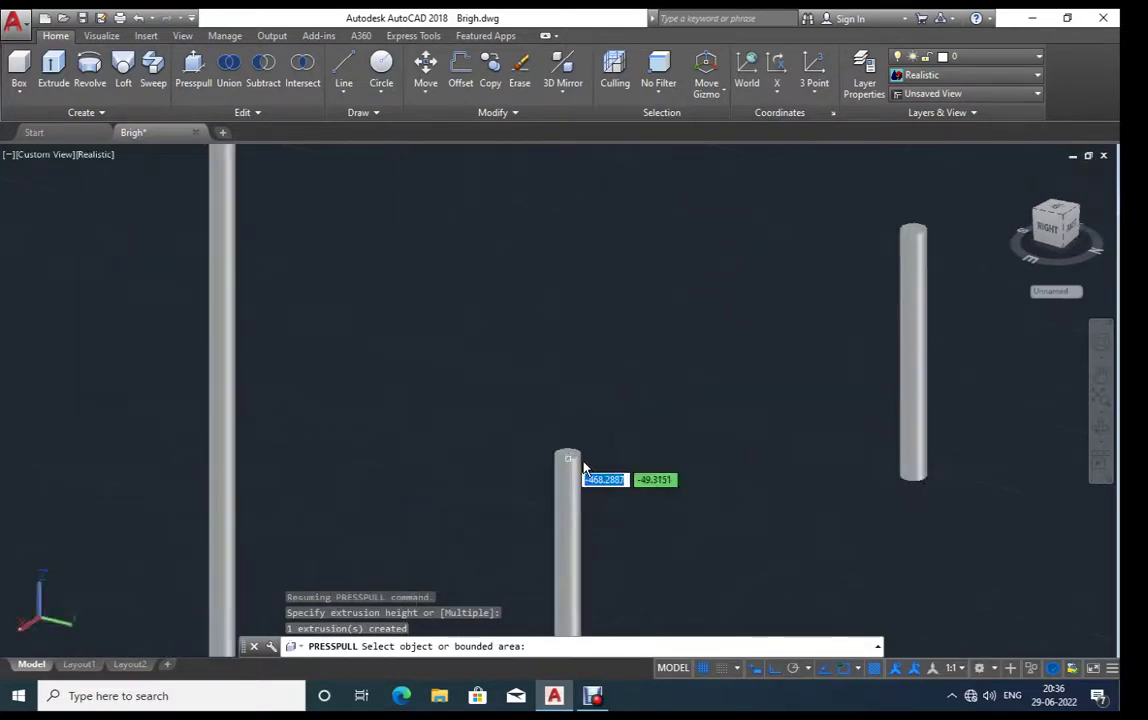
pyautogui.click(568, 458)
pyautogui.scroll(-3, 530, 458)
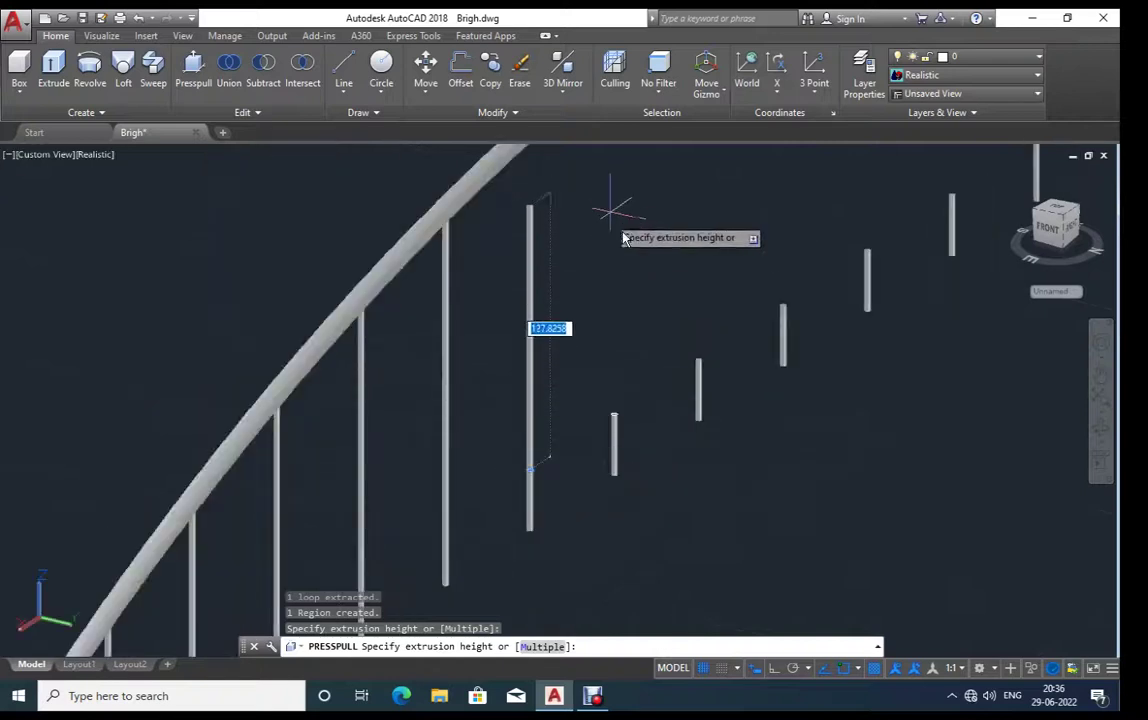
pyautogui.moveTo(607, 210); pyautogui.dragTo(528, 366, button='middle')
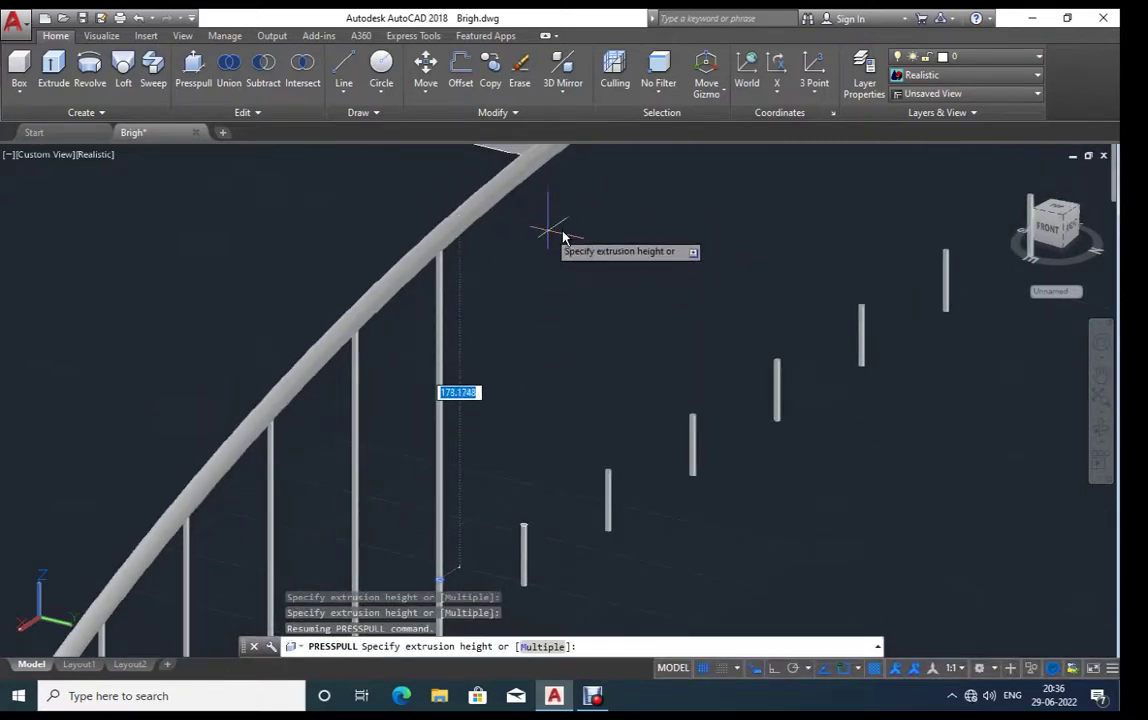
pyautogui.click(563, 240)
pyautogui.scroll(2, 540, 530)
pyautogui.scroll(2, 540, 530)
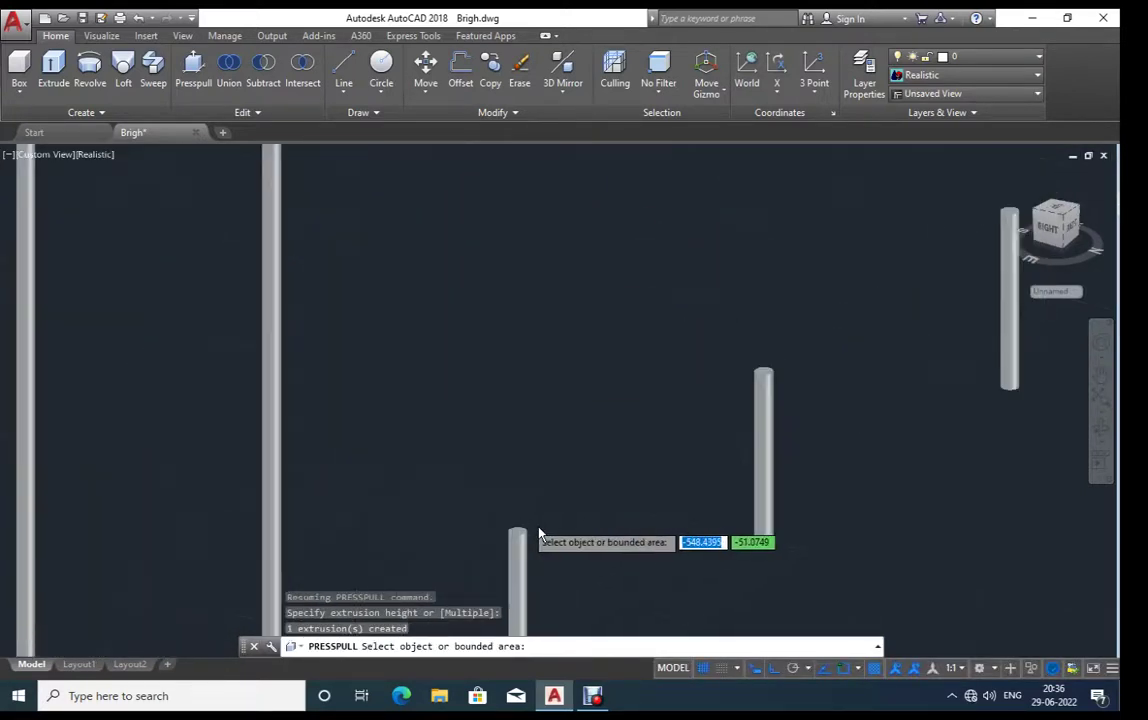
pyautogui.scroll(2, 533, 540)
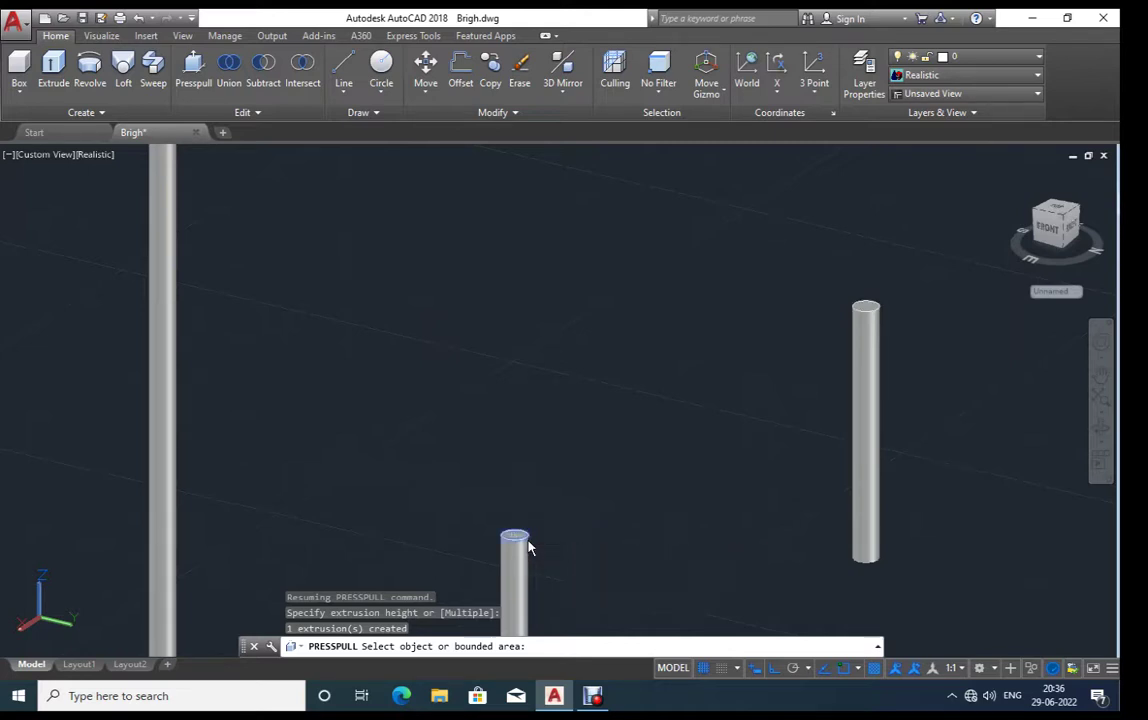
pyautogui.click(529, 547)
pyautogui.scroll(-2, 495, 535)
pyautogui.scroll(-2, 500, 500)
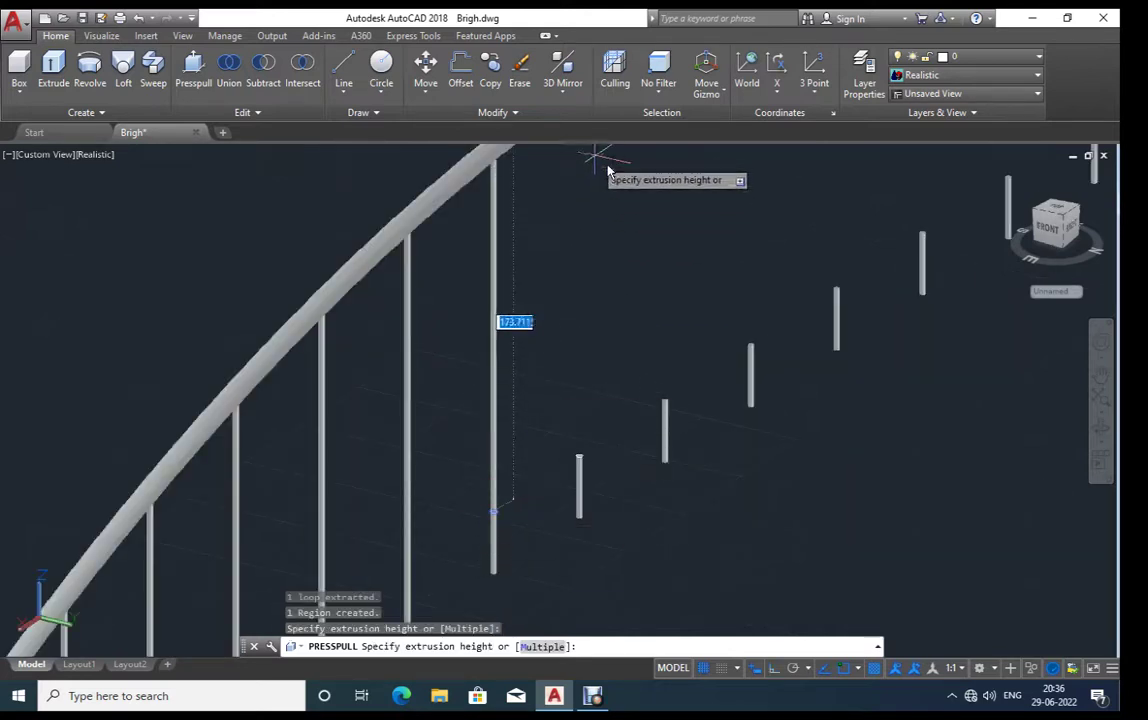
pyautogui.moveTo(607, 172); pyautogui.dragTo(607, 206, button='middle')
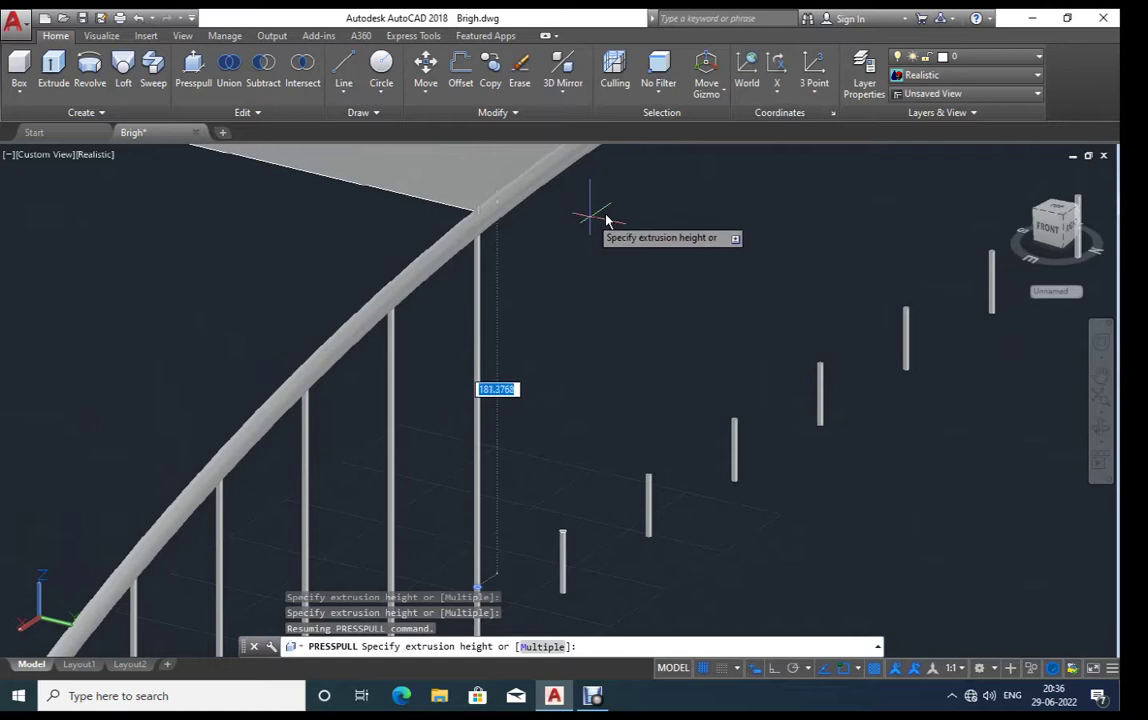
pyautogui.click(605, 224)
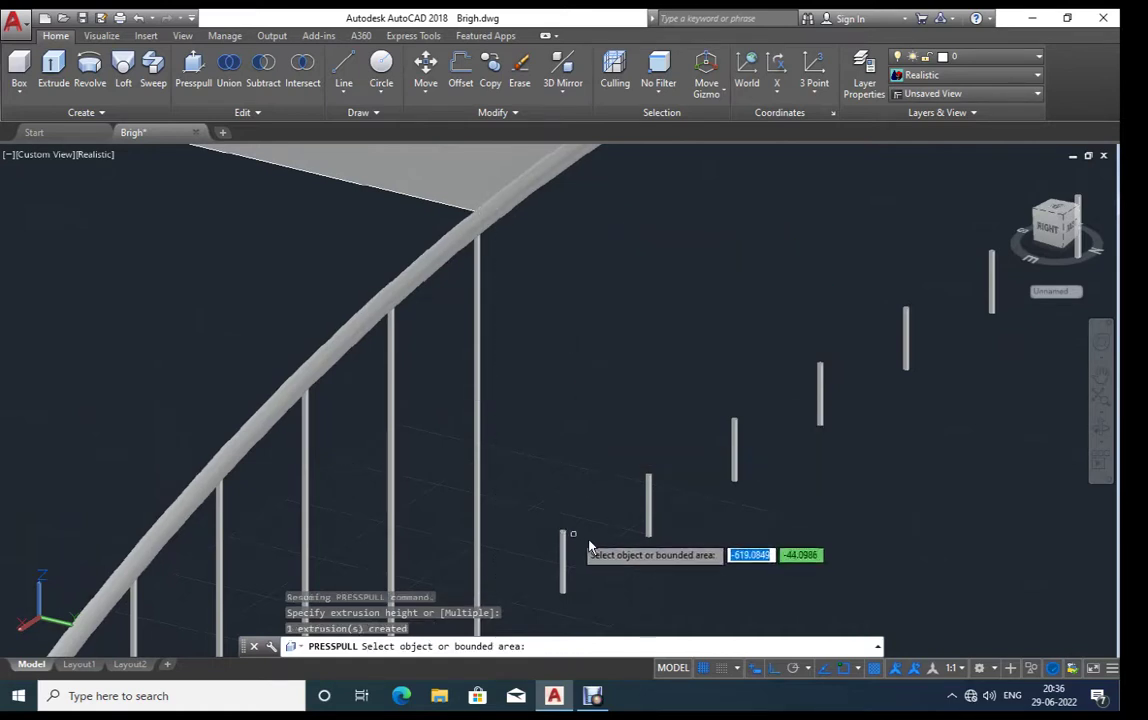
# Step: Pull the ninth and tenth hangers up to reach the arch
pyautogui.scroll(3, 560, 540)
pyautogui.click(529, 521)
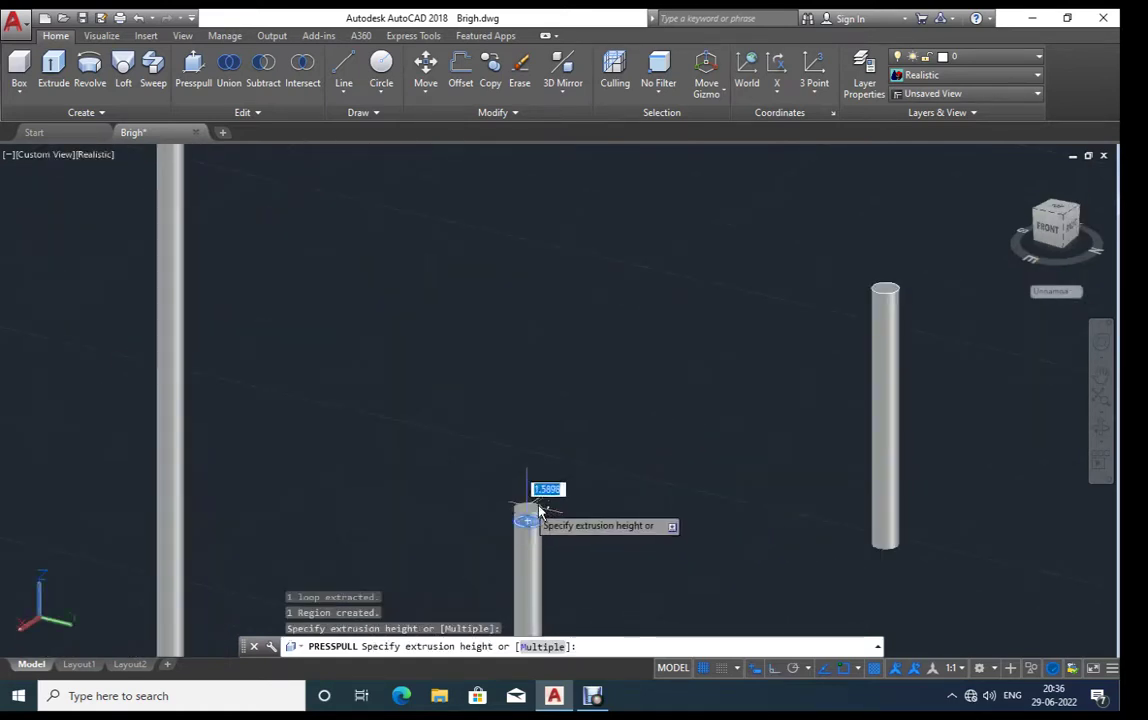
pyautogui.scroll(-3, 535, 480)
pyautogui.scroll(1, 565, 300)
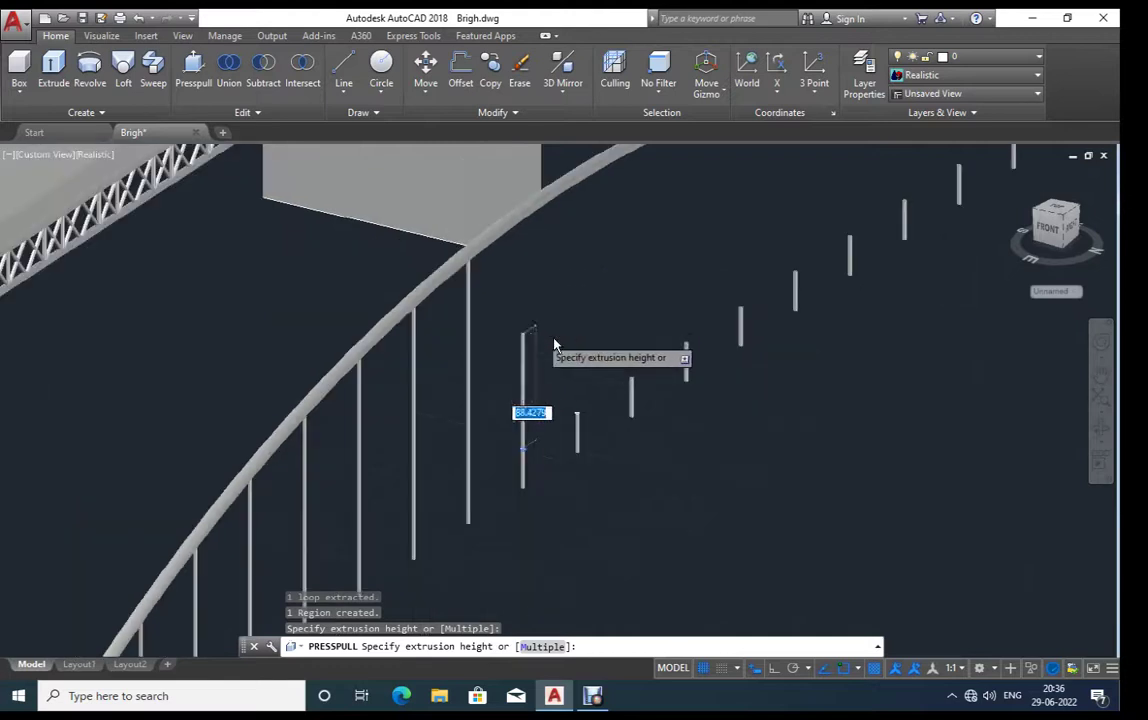
pyautogui.click(610, 218)
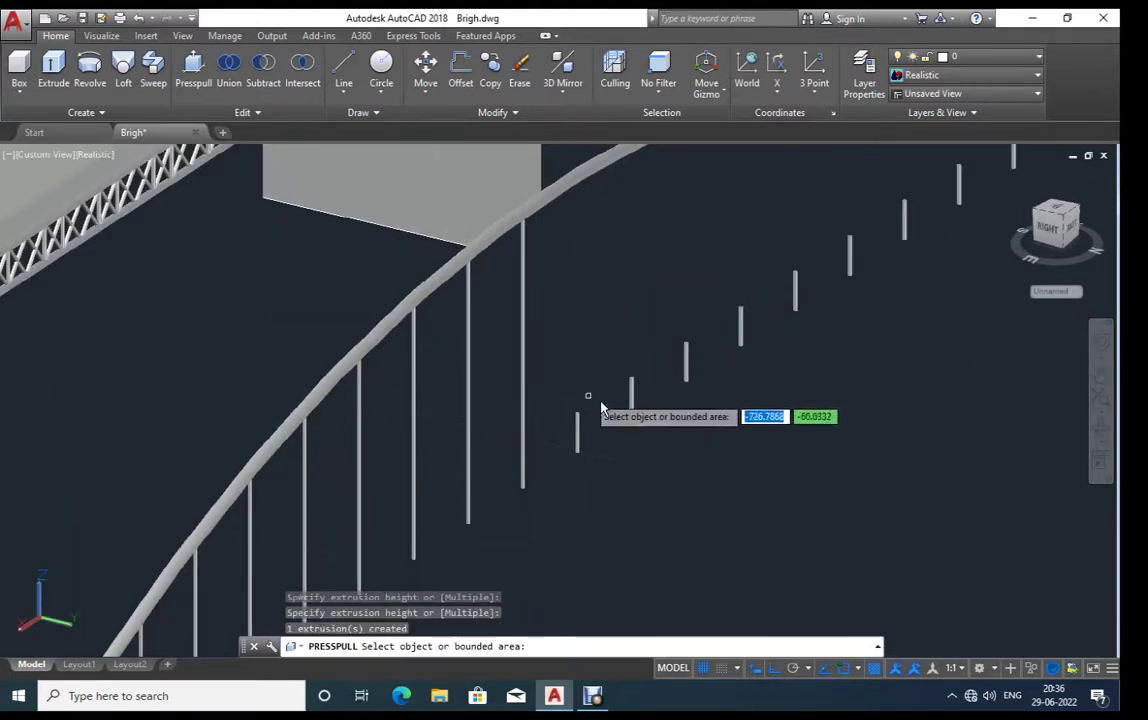
pyautogui.scroll(4, 592, 420)
pyautogui.scroll(2, 592, 422)
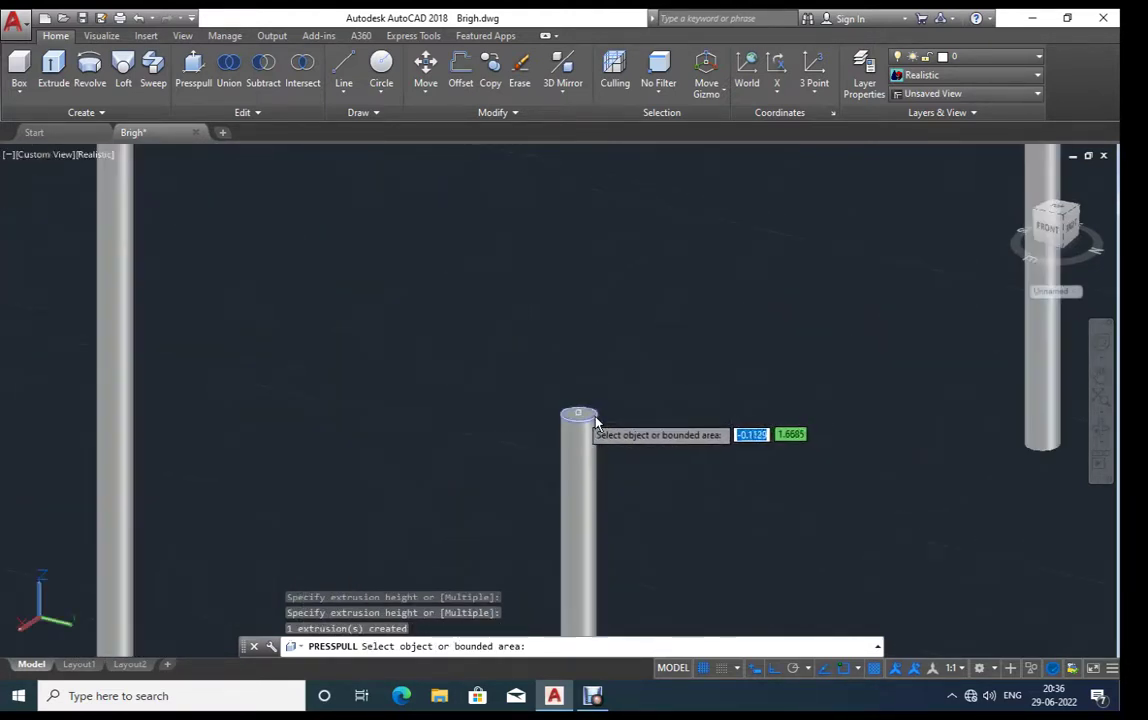
pyautogui.click(594, 421)
pyautogui.scroll(-3, 530, 430)
pyautogui.scroll(-2, 510, 425)
pyautogui.scroll(-2, 530, 395)
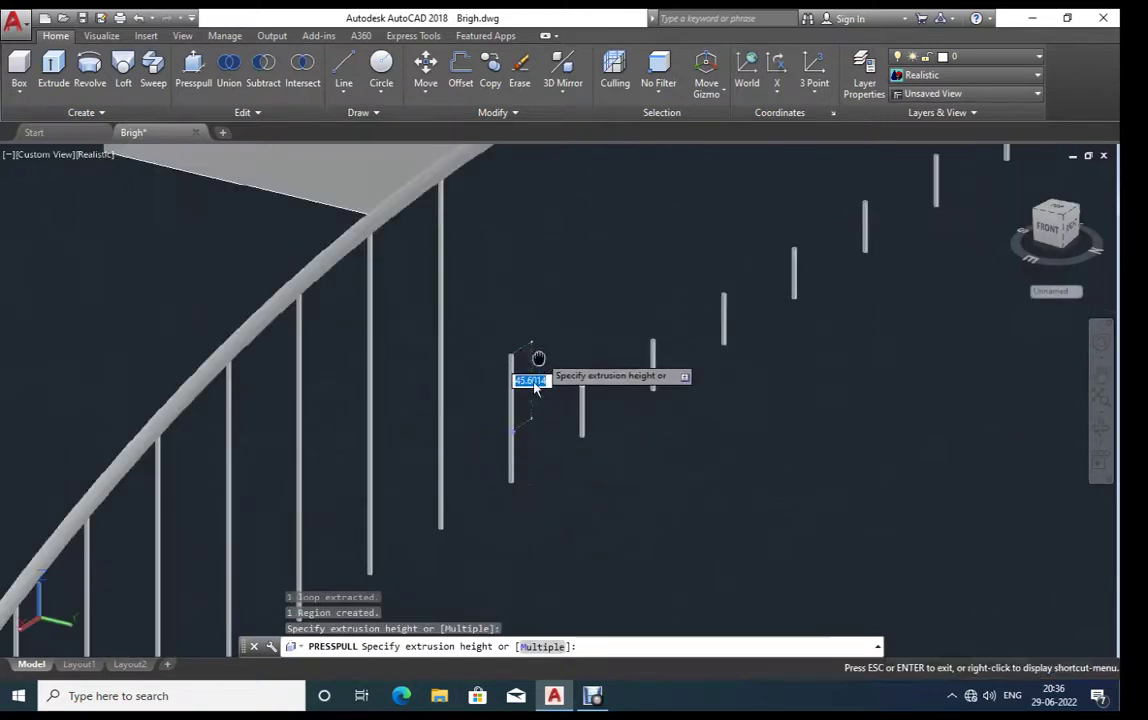
pyautogui.moveTo(538, 358); pyautogui.dragTo(552, 423, button='middle')
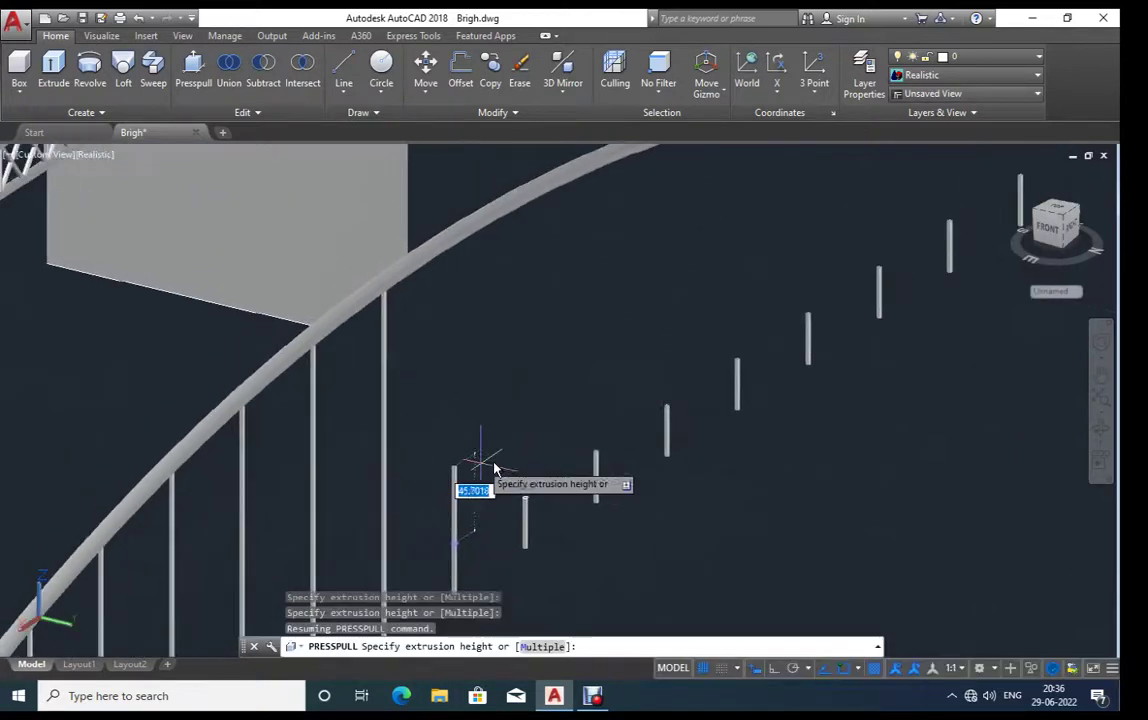
pyautogui.click(592, 231)
# Step: Lengthen the next two hangers further along the bridge up to the arch
pyautogui.scroll(3, 541, 505)
pyautogui.scroll(3, 535, 518)
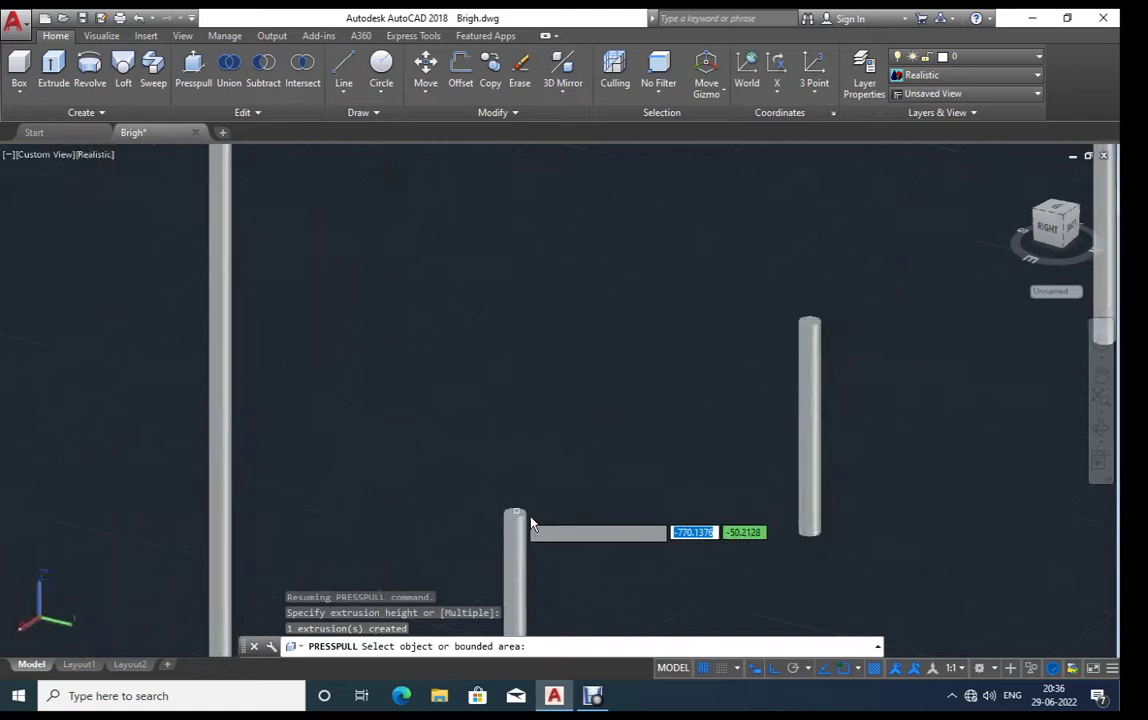
pyautogui.click(530, 522)
pyautogui.scroll(-3, 522, 440)
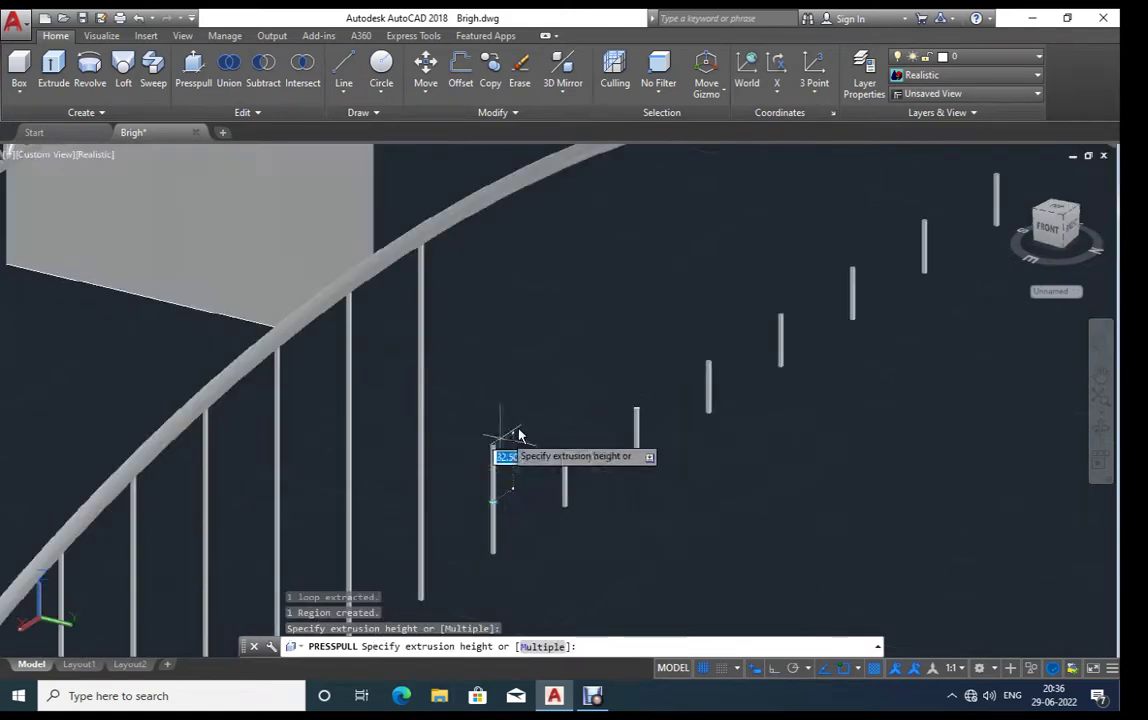
pyautogui.click(614, 196)
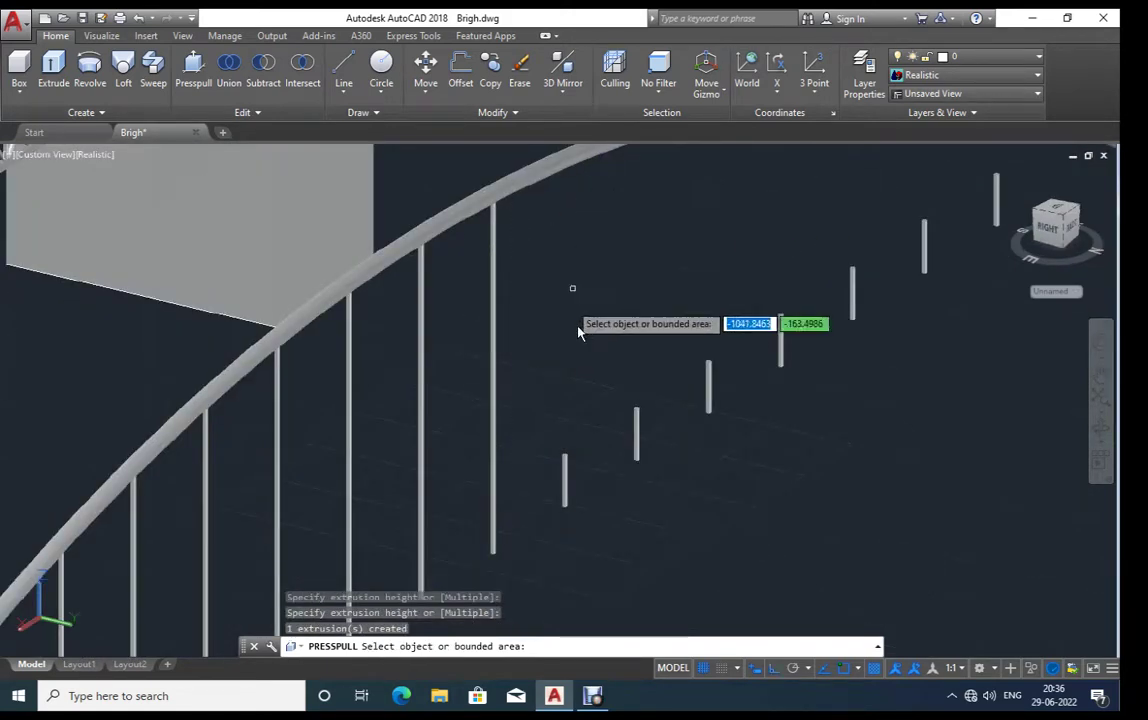
pyautogui.scroll(3, 556, 440)
pyautogui.scroll(3, 362, 490)
pyautogui.moveTo(362, 490); pyautogui.dragTo(366, 478, button='middle')
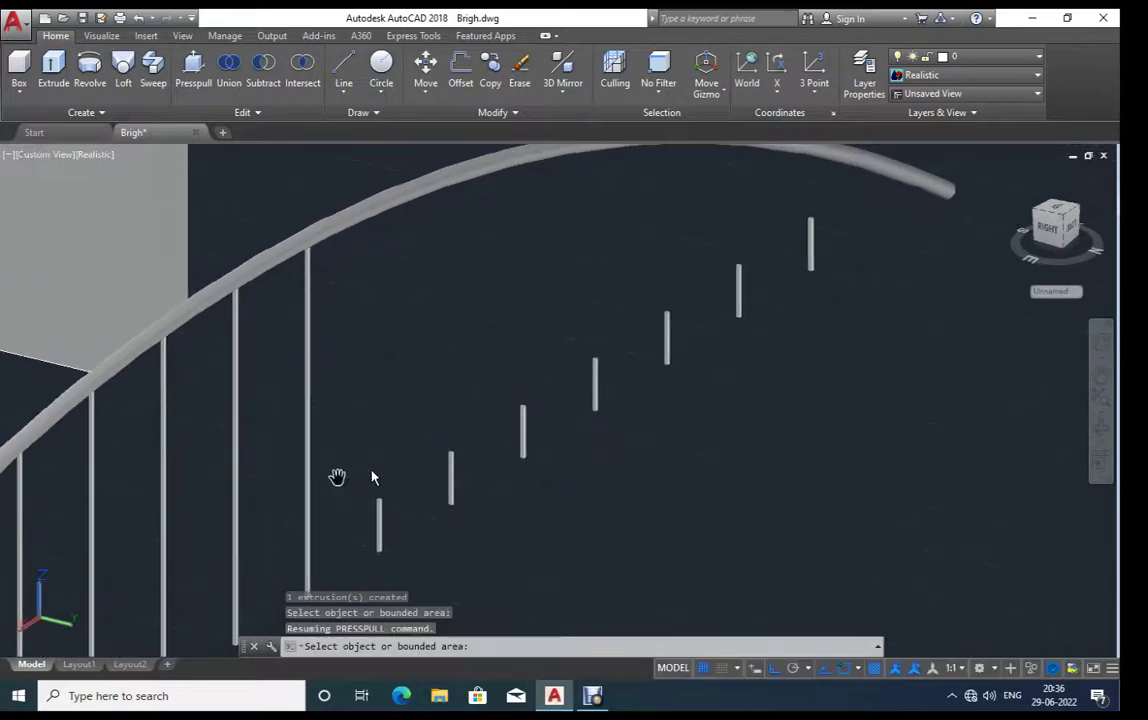
pyautogui.scroll(1, 310, 538)
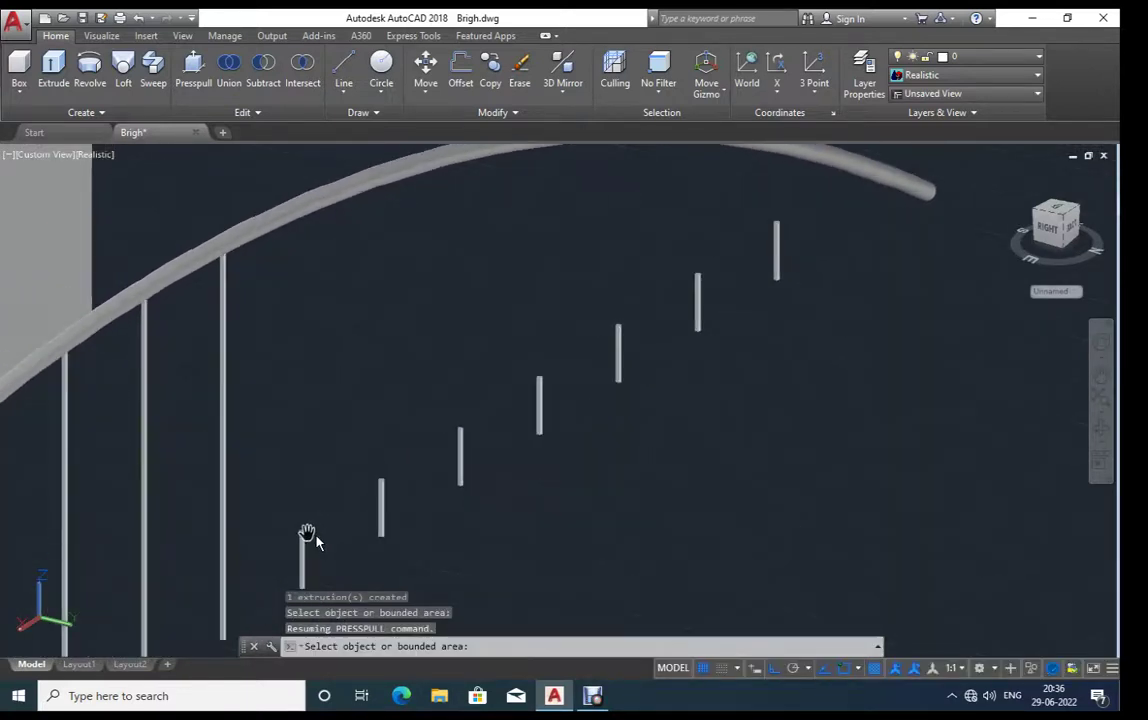
pyautogui.scroll(5, 310, 540)
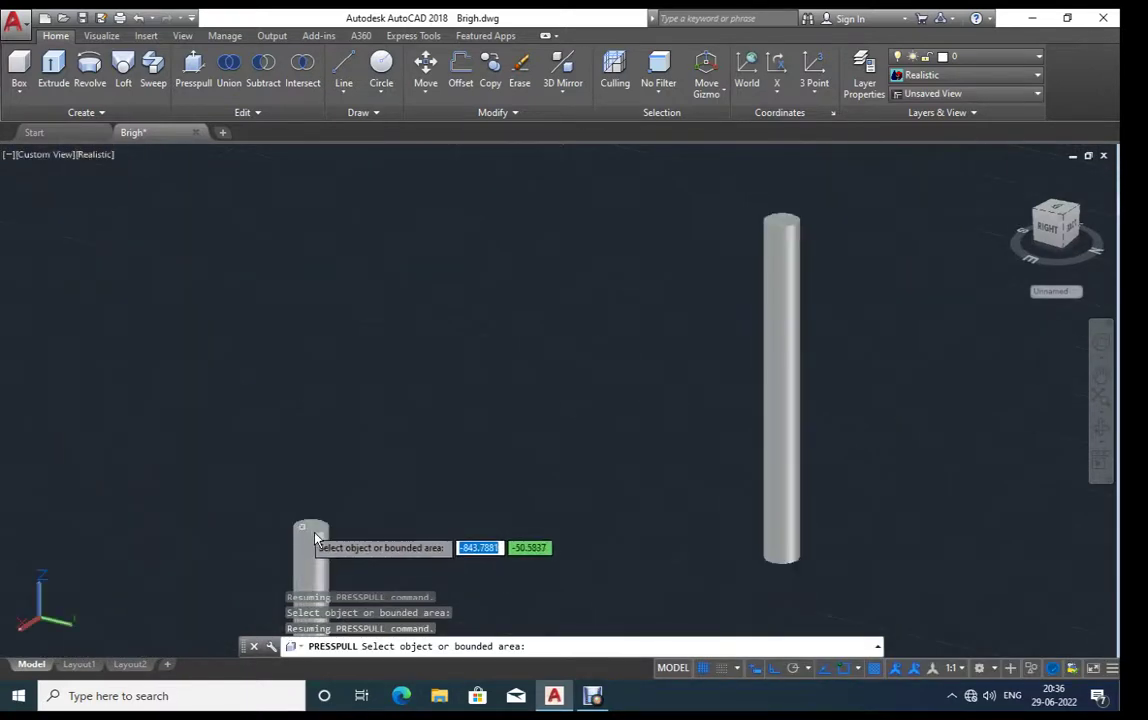
pyautogui.click(322, 535)
pyautogui.scroll(-3, 315, 525)
pyautogui.scroll(-2, 328, 410)
pyautogui.scroll(-2, 328, 456)
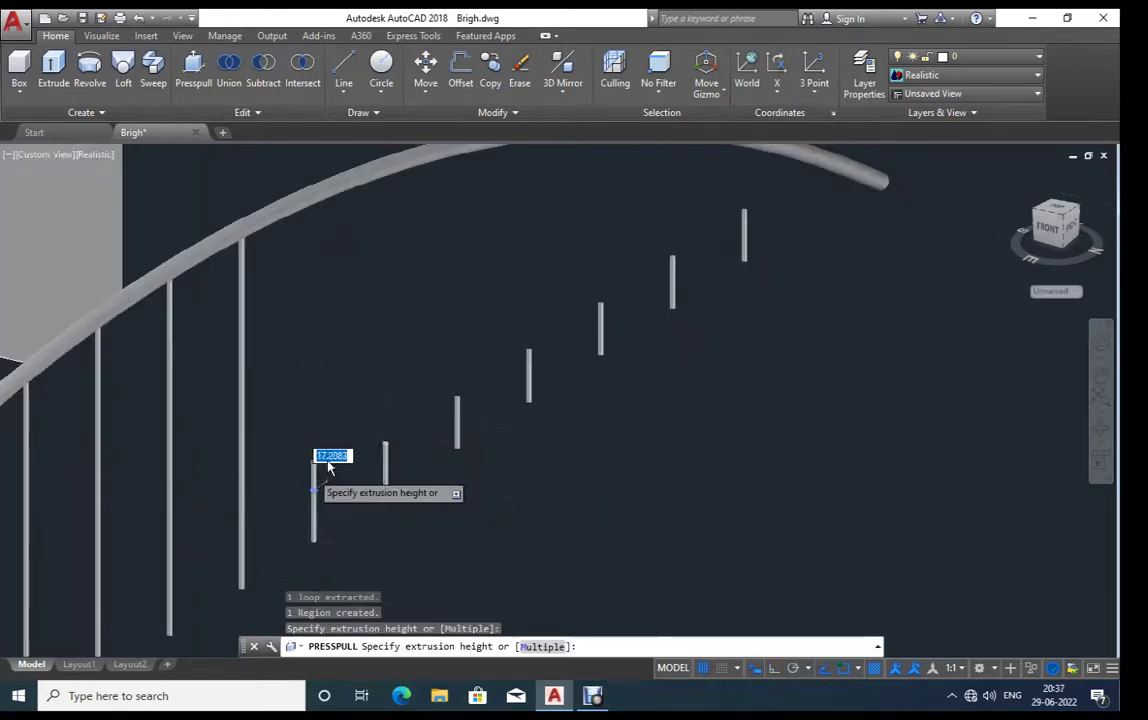
pyautogui.click(424, 195)
# Step: Extend the last hanger on this side up to the arch rib
pyautogui.scroll(5, 392, 465)
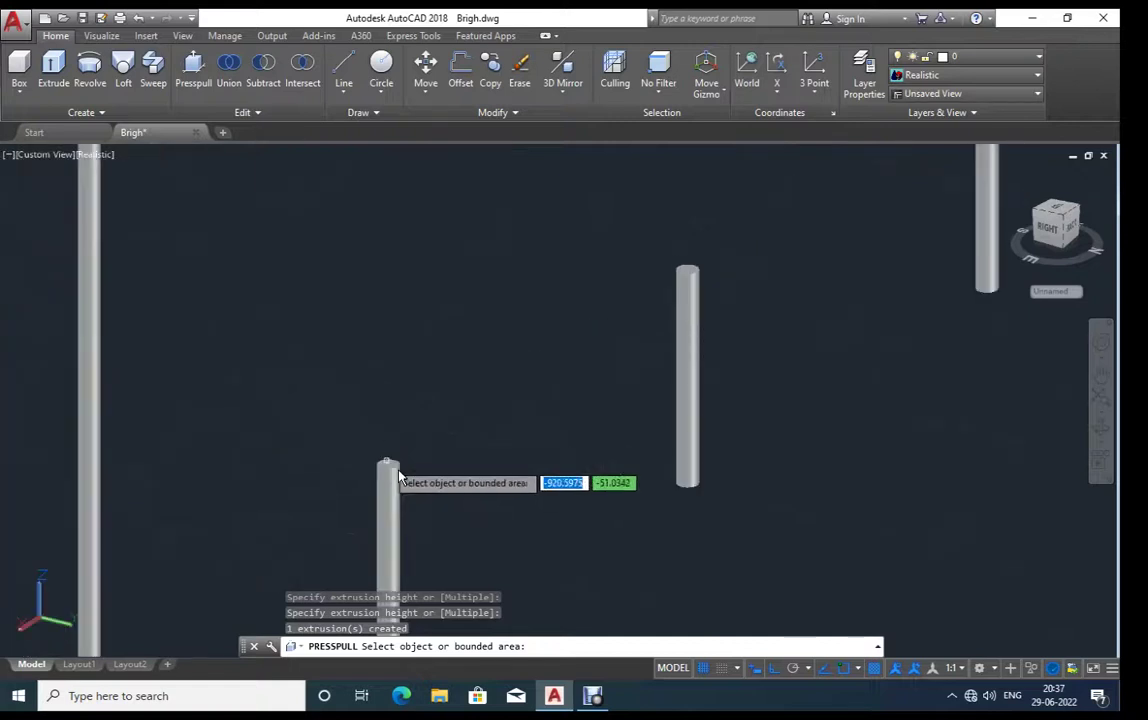
pyautogui.click(389, 467)
pyautogui.scroll(-3, 397, 441)
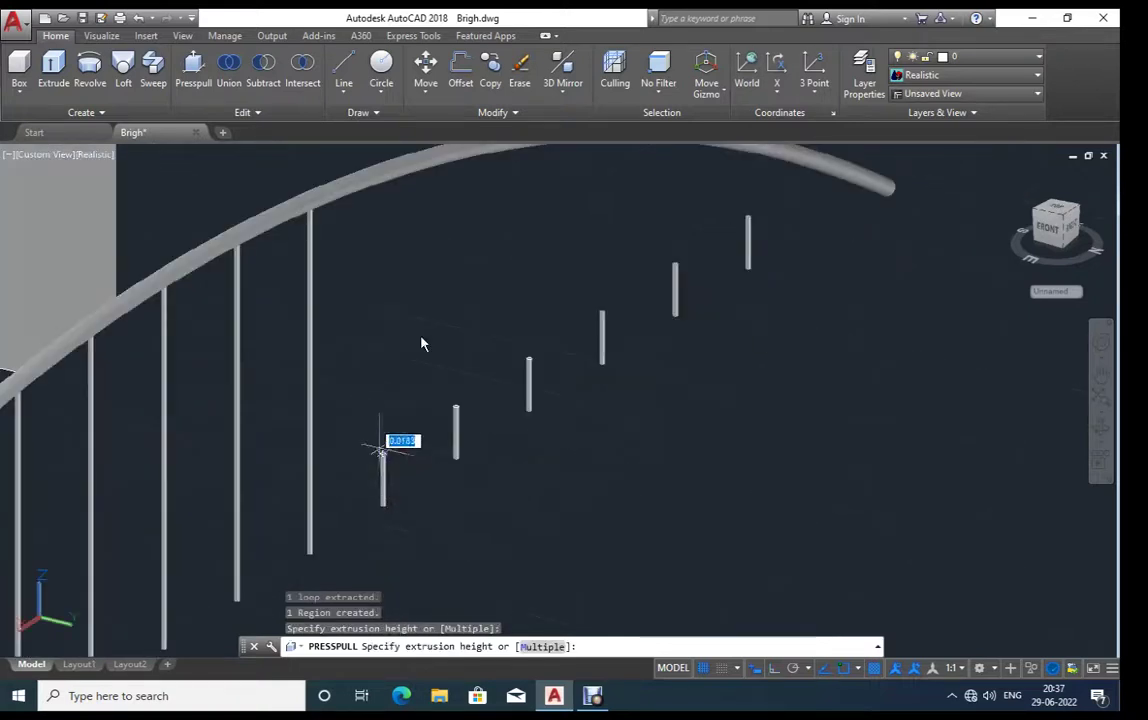
pyautogui.click(466, 170)
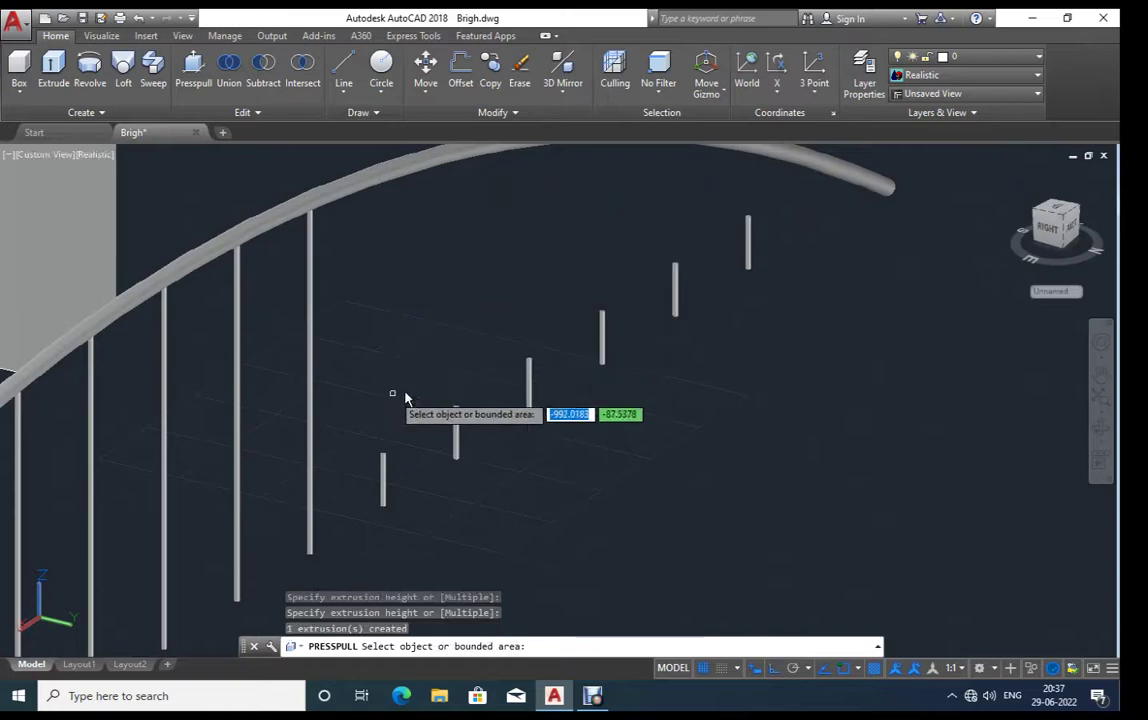
pyautogui.moveTo(460, 400)
pyautogui.keyDown('shift'); pyautogui.mouseDown(button='middle')
pyautogui.moveTo(397, 423)
pyautogui.moveTo(218, 430)
pyautogui.moveTo(187, 405)
pyautogui.mouseUp(button='middle'); pyautogui.keyUp('shift')
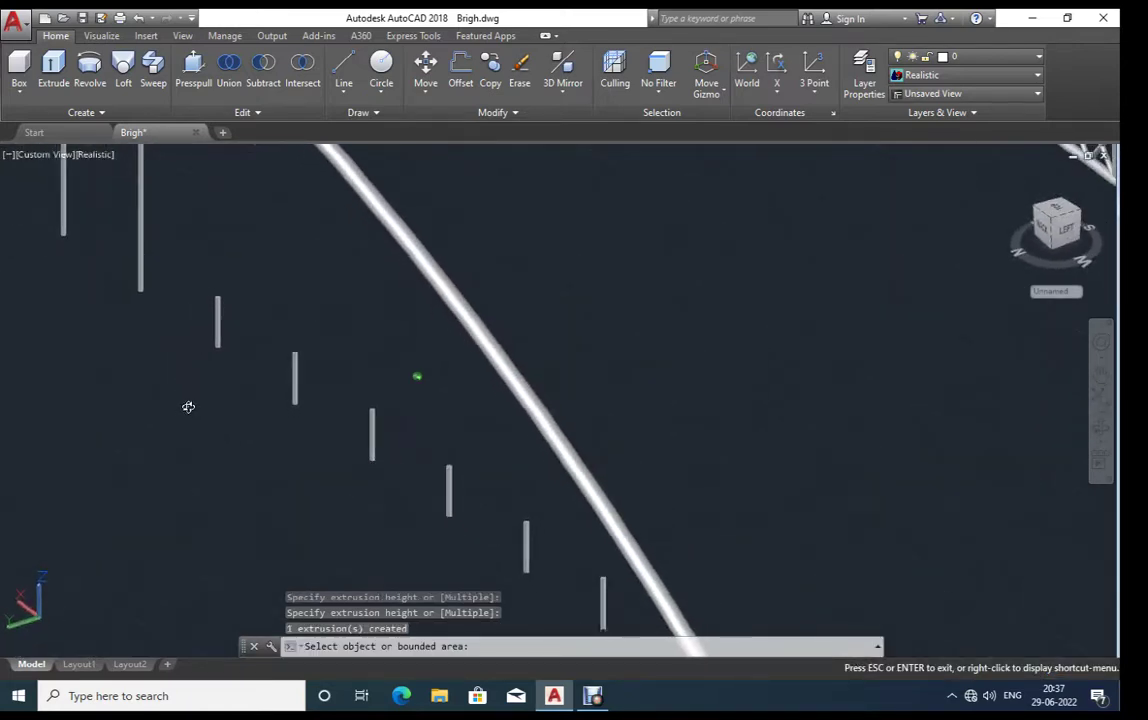
# Step: Pull the first two short posts on the other arch up to the arch rib
pyautogui.scroll(2, 469, 479)
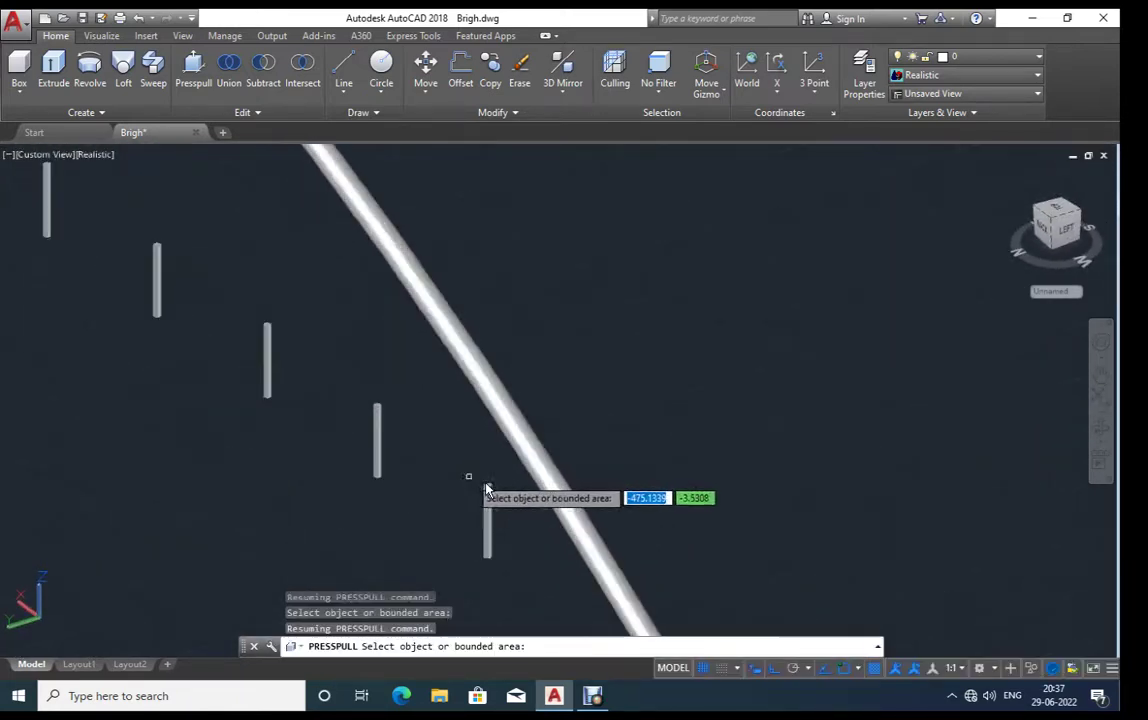
pyautogui.scroll(3, 548, 521)
pyautogui.click(522, 502)
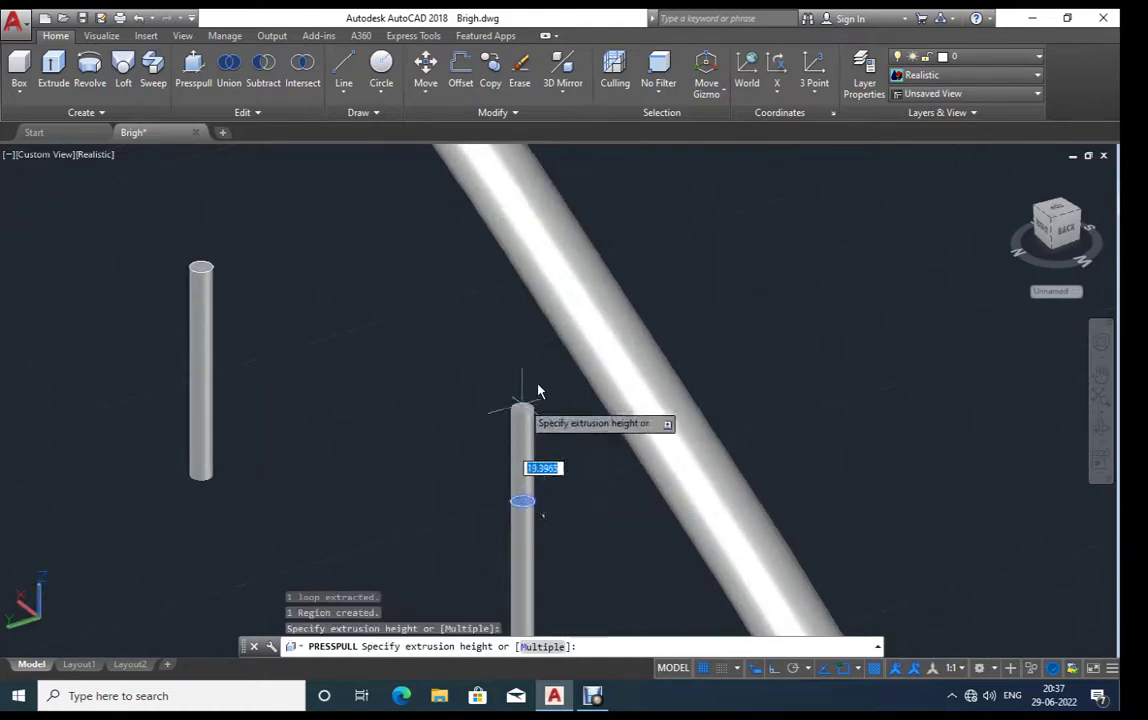
pyautogui.click(384, 176)
pyautogui.moveTo(311, 335); pyautogui.dragTo(424, 537, button='middle')
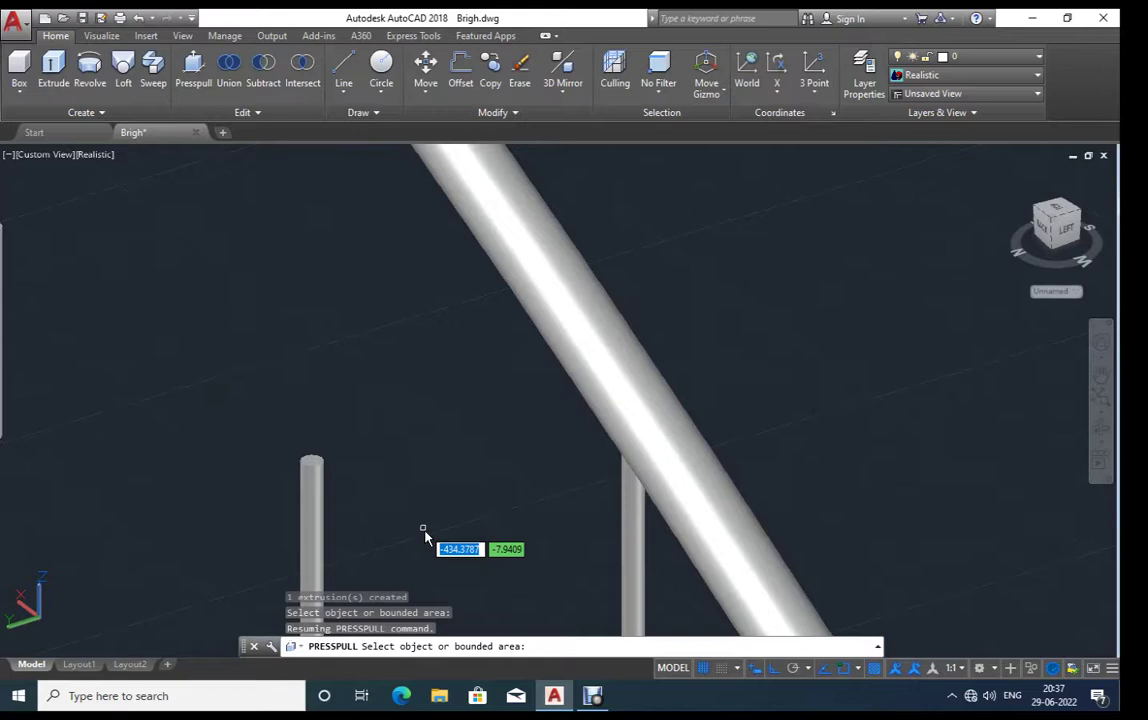
pyautogui.click(313, 462)
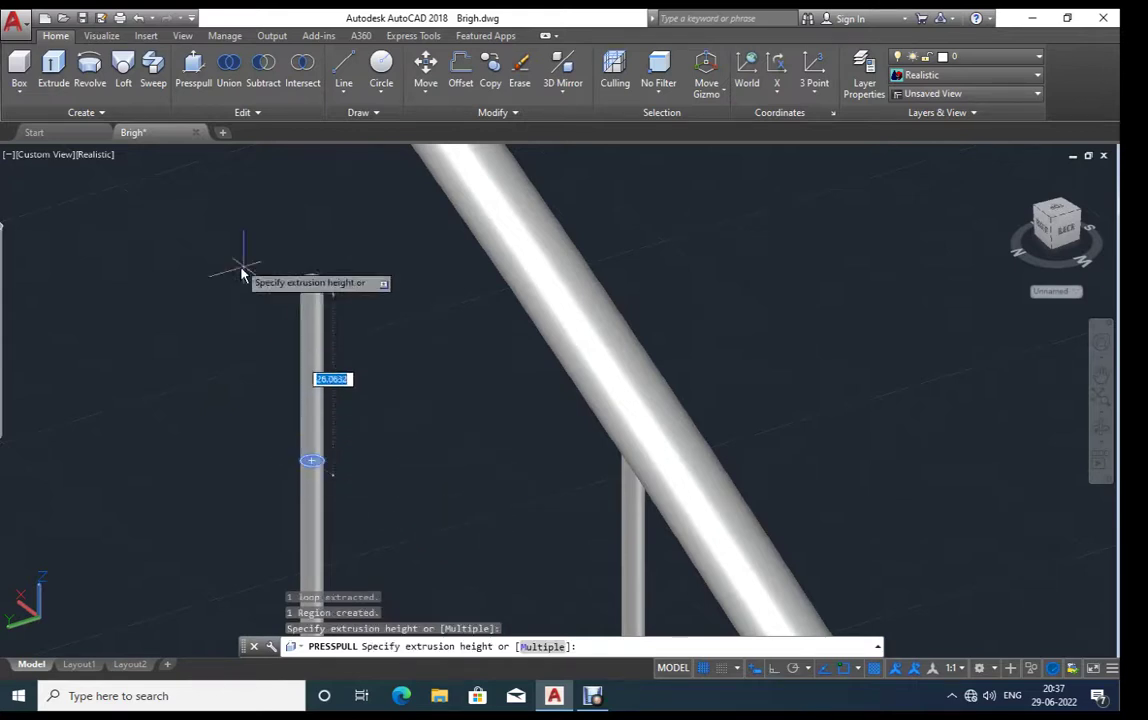
pyautogui.scroll(-3, 282, 418)
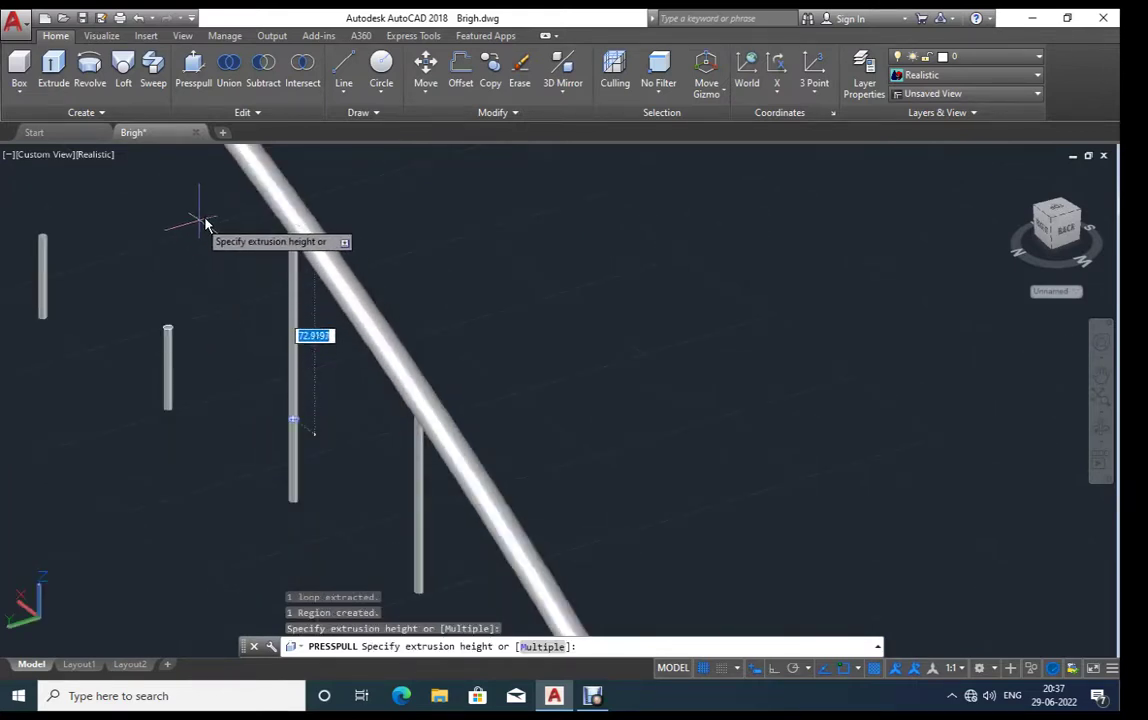
pyautogui.click(201, 203)
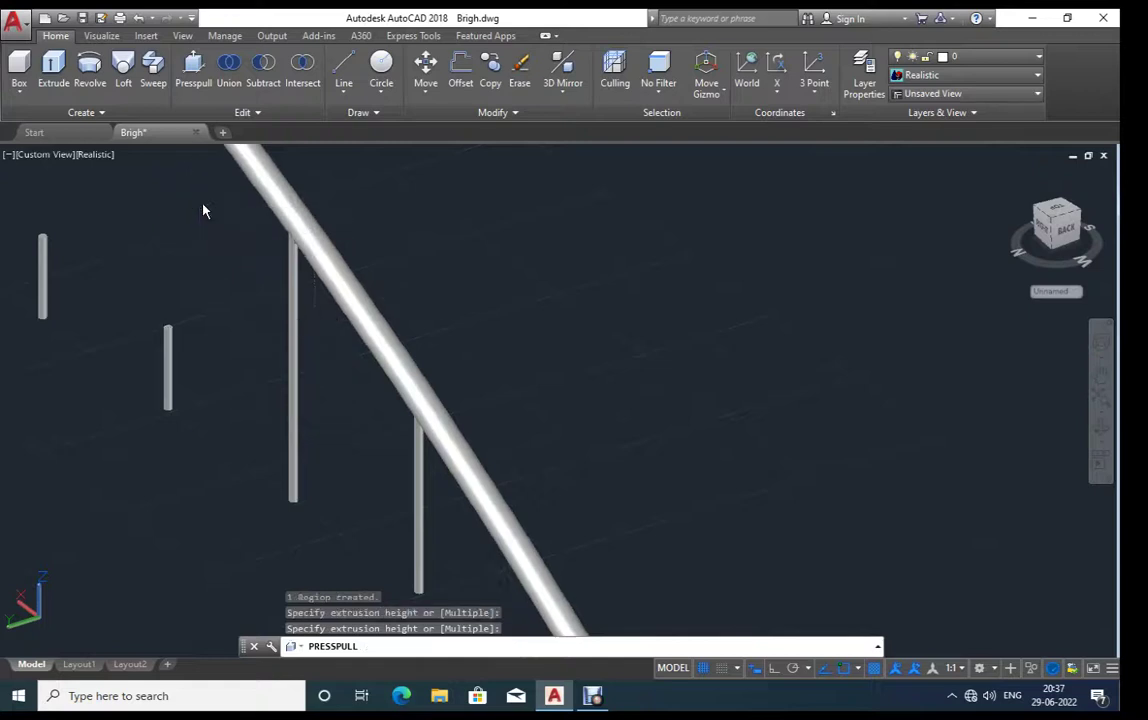
pyautogui.scroll(-2, 190, 350)
# Step: Move along the bridge and extend the next short post up to the arch
pyautogui.moveTo(343, 435); pyautogui.dragTo(236, 433, button='middle')
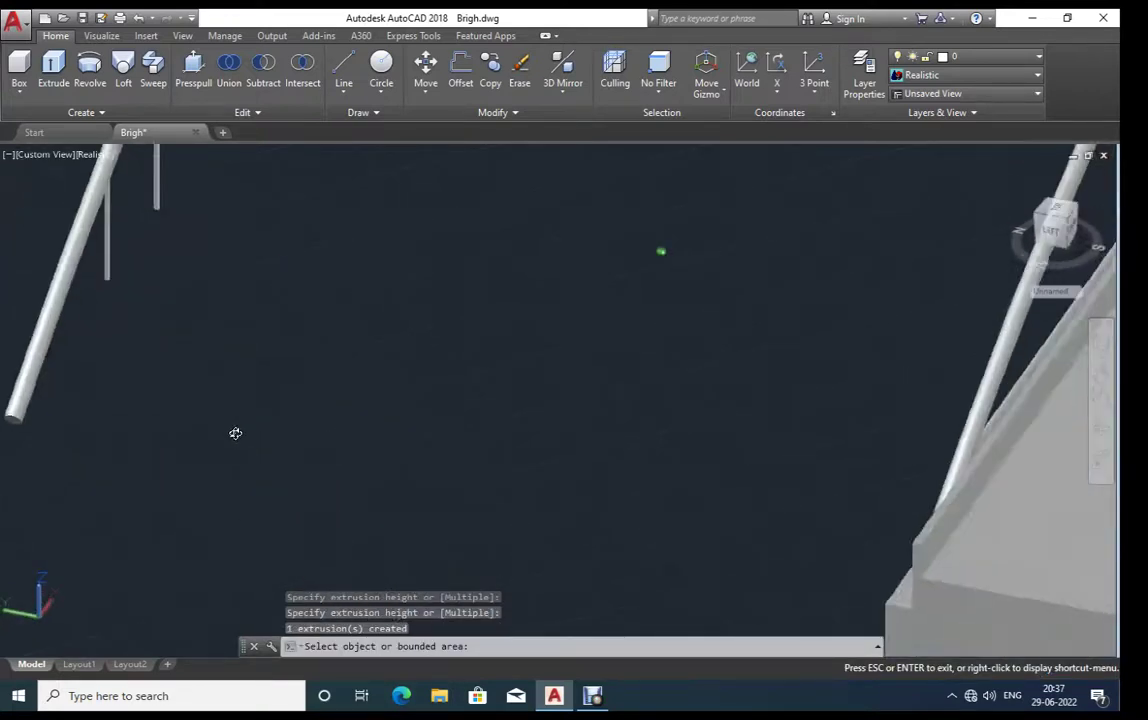
pyautogui.moveTo(276, 274); pyautogui.dragTo(256, 559, button='middle')
pyautogui.scroll(2, 292, 454)
pyautogui.moveTo(292, 454)
pyautogui.mouseDown(button='middle')
pyautogui.moveTo(249, 354)
pyautogui.moveTo(243, 428)
pyautogui.mouseUp(button='middle')
pyautogui.scroll(3, 253, 420)
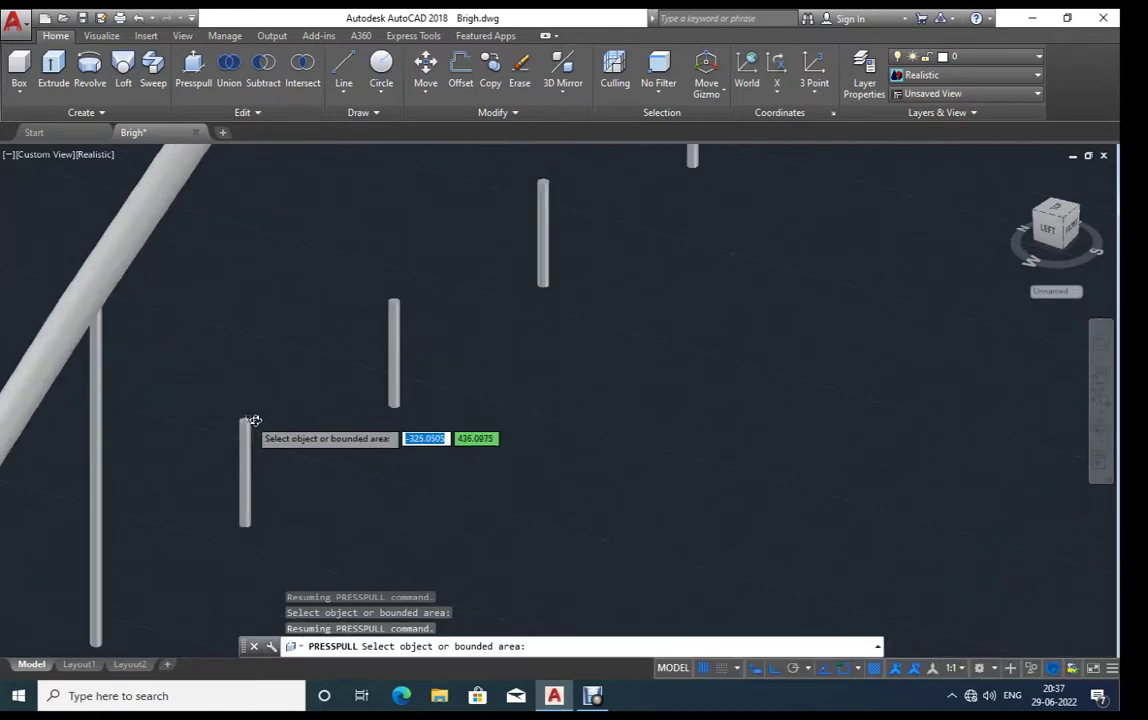
pyautogui.scroll(3, 250, 425)
pyautogui.click(236, 430)
pyautogui.scroll(-3, 277, 533)
pyautogui.keyDown('shift'); pyautogui.moveTo(282, 538); pyautogui.dragTo(338, 413, button='middle'); pyautogui.keyUp('shift')
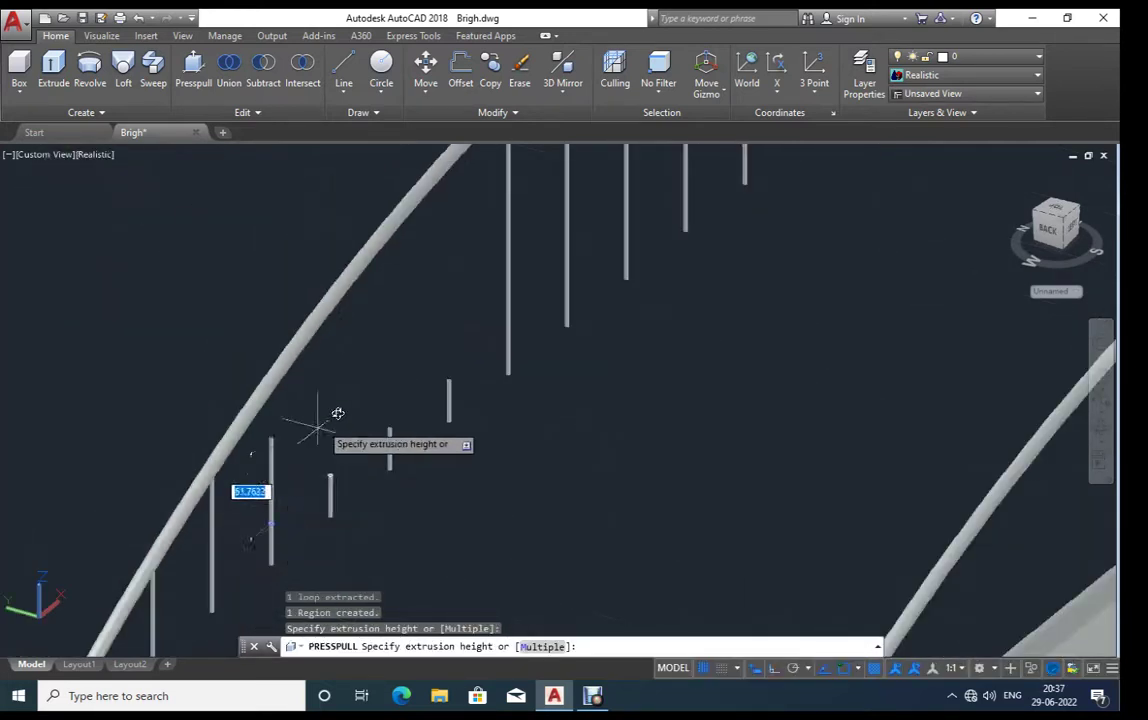
pyautogui.click(369, 380)
# Step: Lengthen the following two posts so they reach the arch
pyautogui.scroll(3, 340, 465)
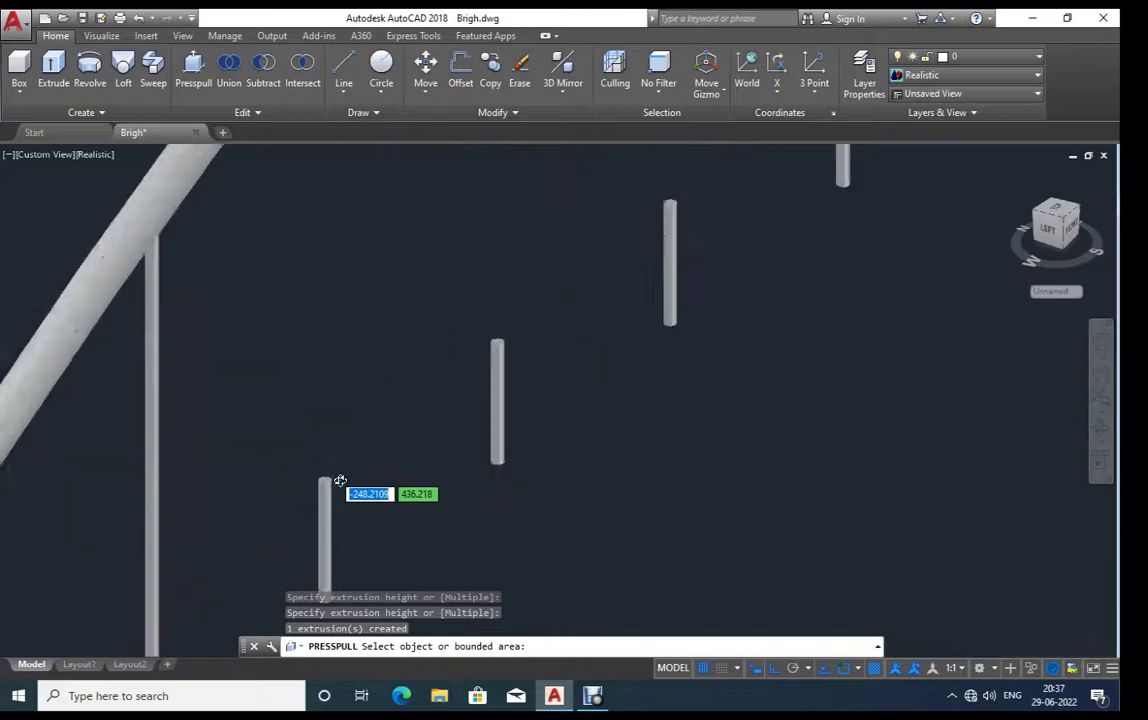
pyautogui.scroll(3, 330, 483)
pyautogui.scroll(-3, 318, 490)
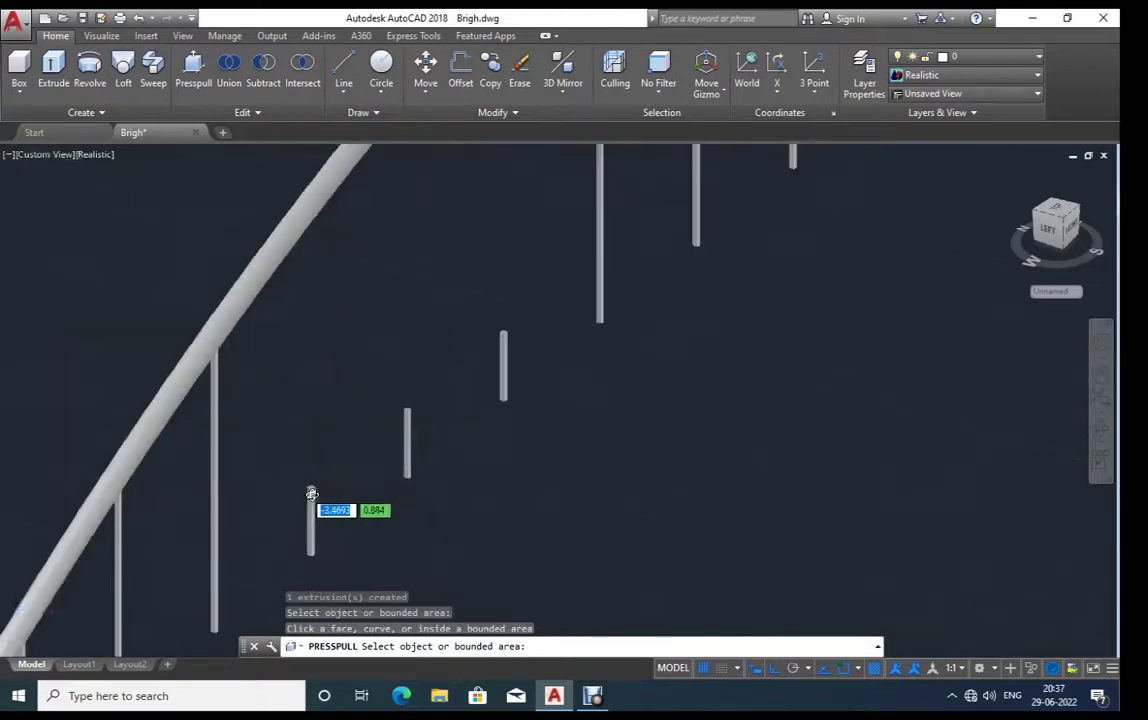
pyautogui.scroll(5, 318, 492)
pyautogui.click(311, 509)
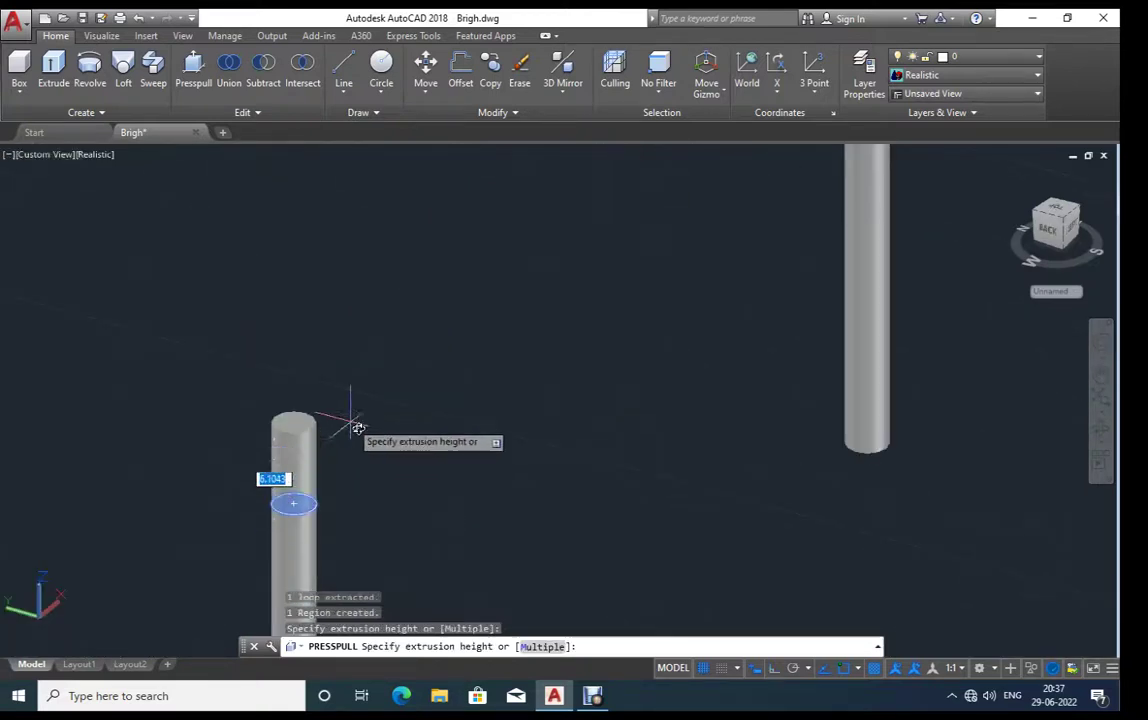
pyautogui.scroll(-5, 354, 428)
pyautogui.scroll(2, 360, 400)
pyautogui.scroll(2, 400, 320)
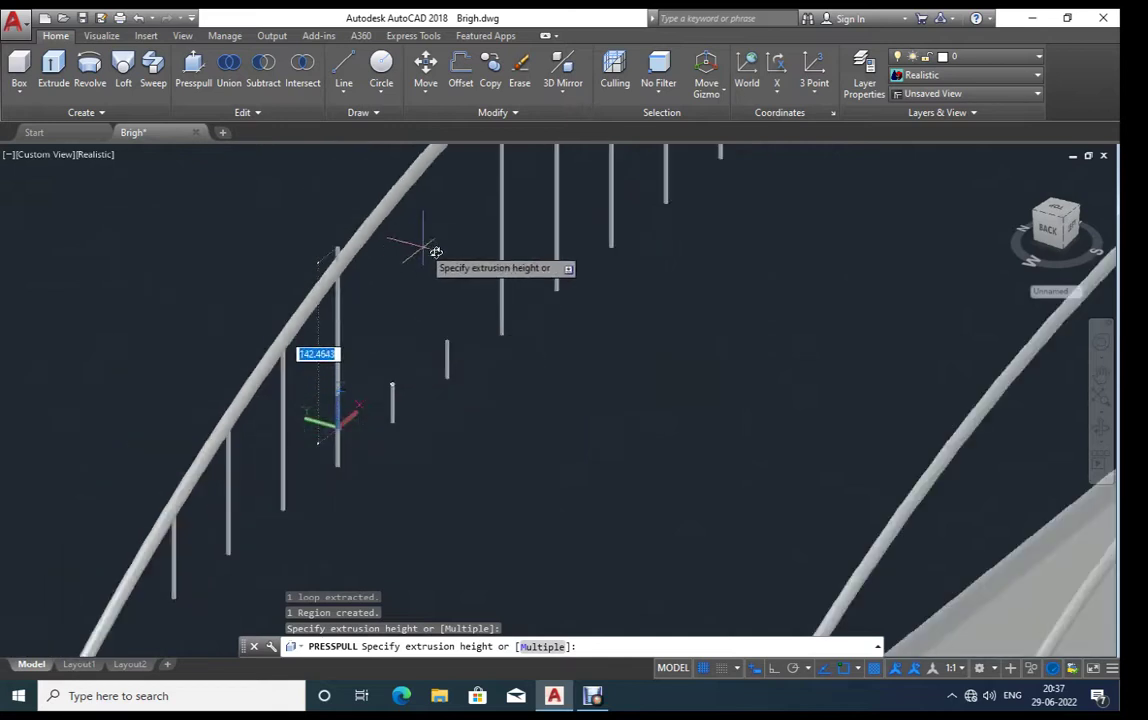
pyautogui.click(436, 272)
pyautogui.scroll(5, 403, 378)
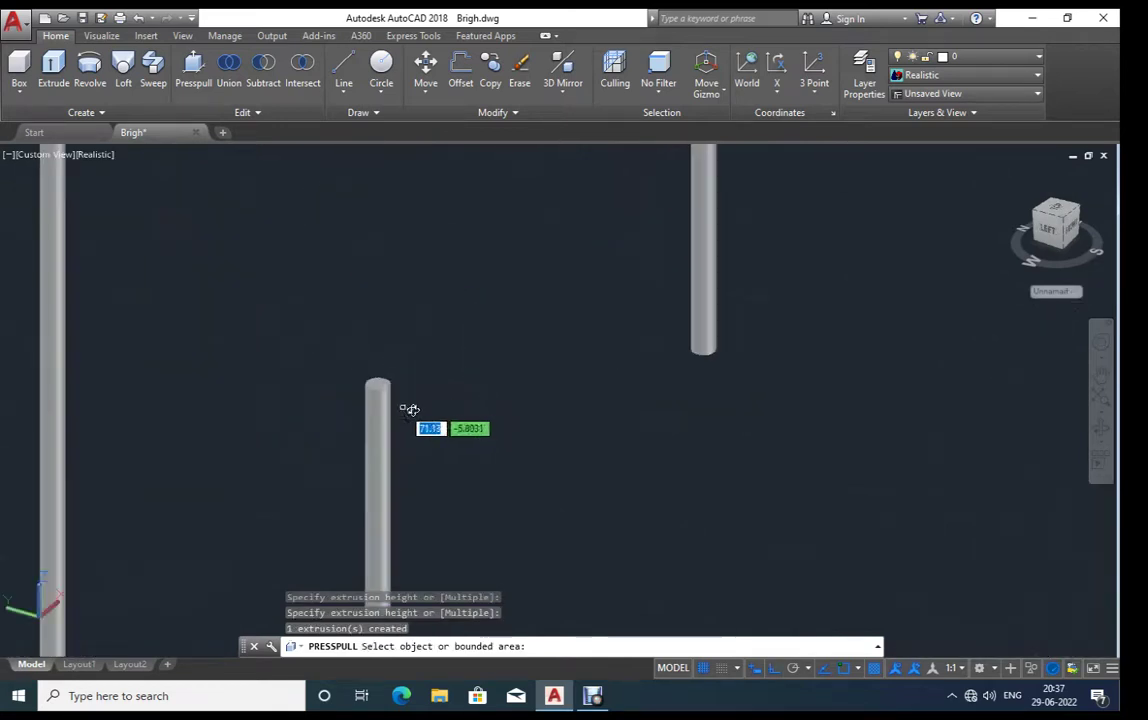
pyautogui.click(381, 385)
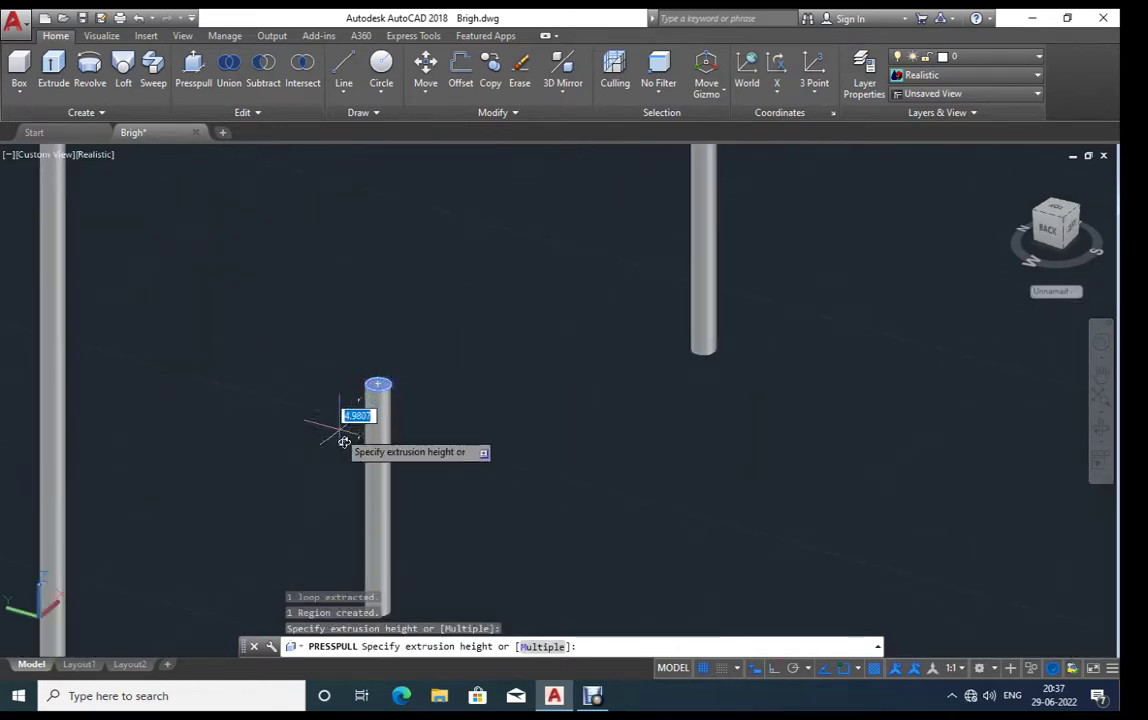
pyautogui.scroll(-5, 345, 420)
pyautogui.keyDown('shift'); pyautogui.moveTo(403, 279); pyautogui.dragTo(402, 315, button='middle'); pyautogui.keyUp('shift')
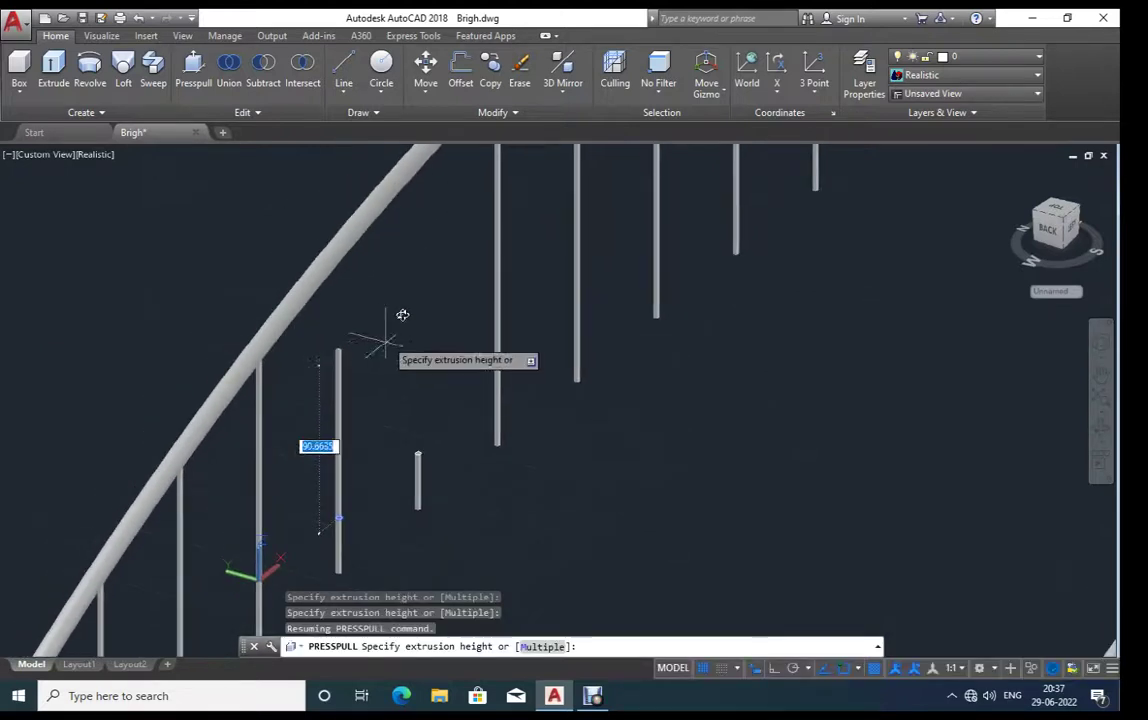
pyautogui.click(428, 245)
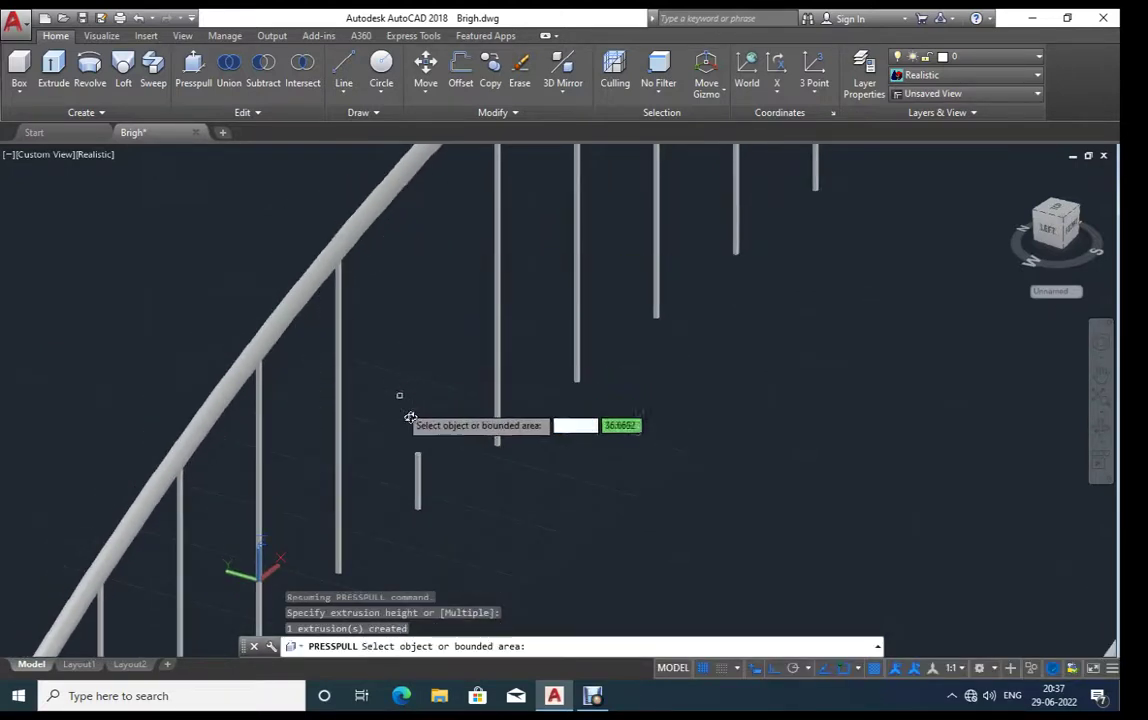
# Step: Extend the final short post up to the arch, completing every hanger
pyautogui.scroll(5, 432, 454)
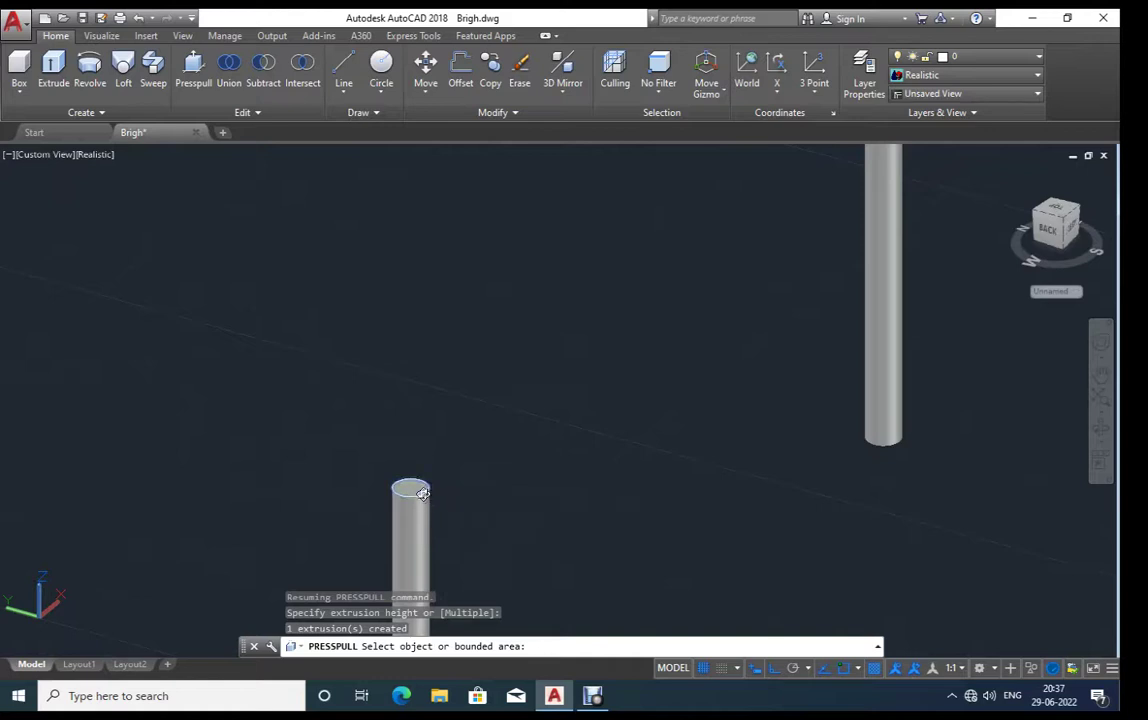
pyautogui.click(422, 492)
pyautogui.scroll(-5, 400, 520)
pyautogui.scroll(2, 403, 436)
pyautogui.scroll(2, 428, 272)
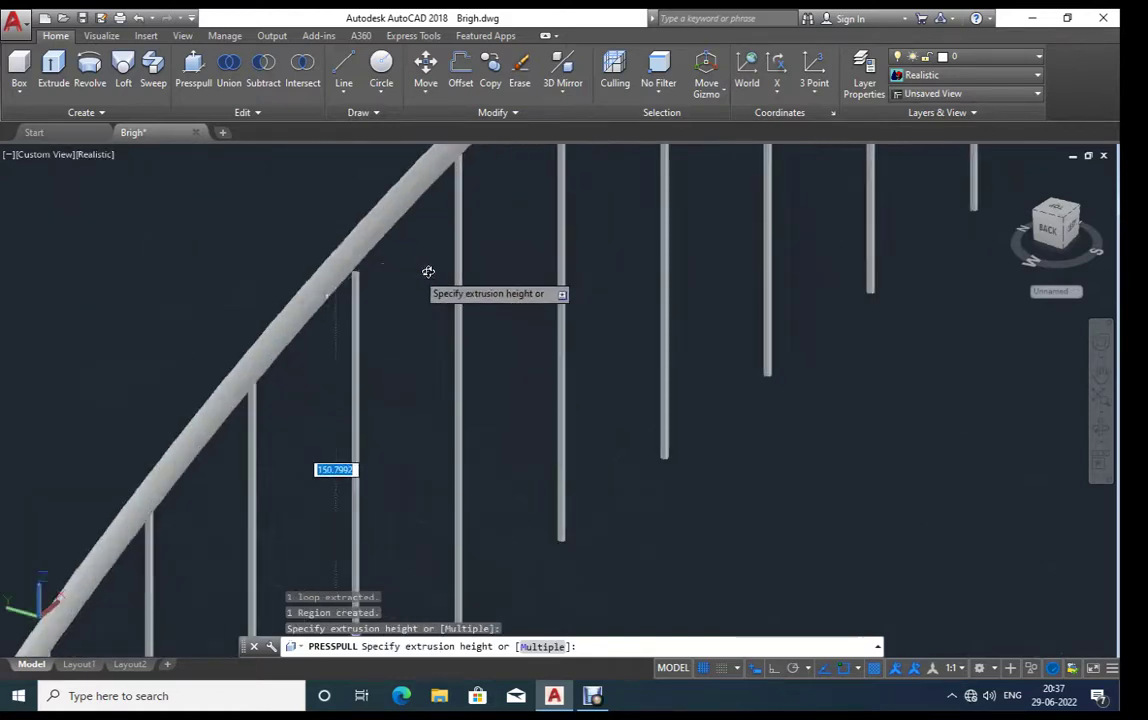
pyautogui.scroll(2, 428, 270)
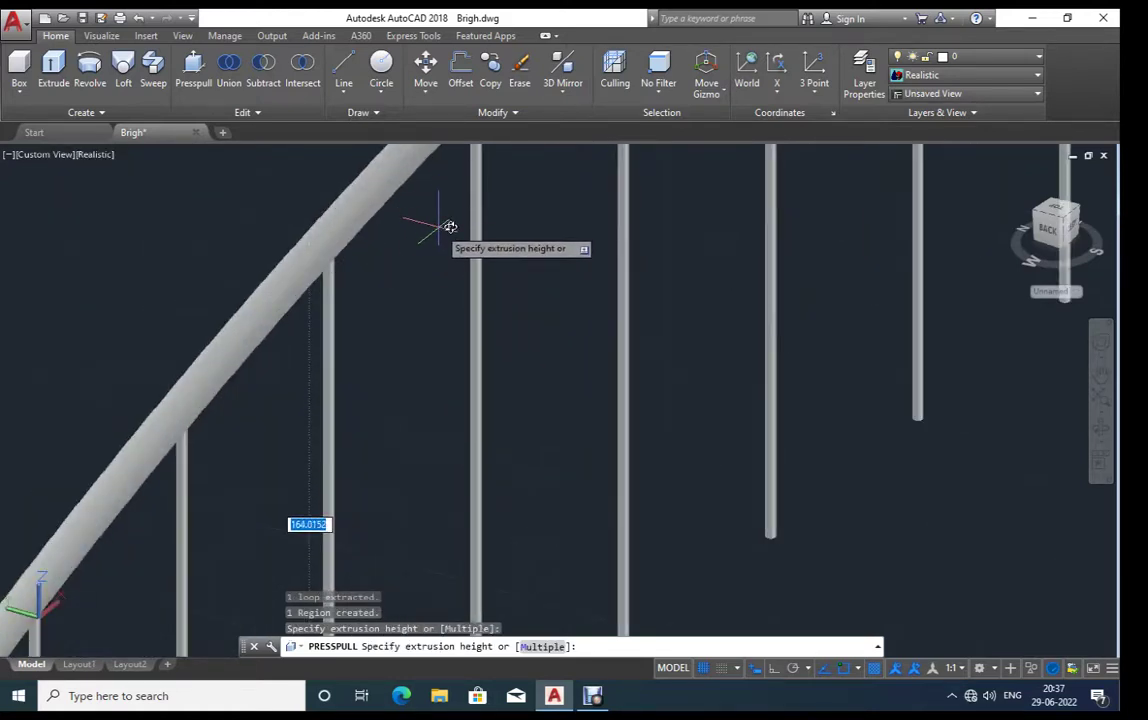
pyautogui.click(428, 287)
pyautogui.scroll(-5, 412, 311)
# Step: Finish lengthening the hangers and orbit the bridge to view them from below
pyautogui.press('Escape')
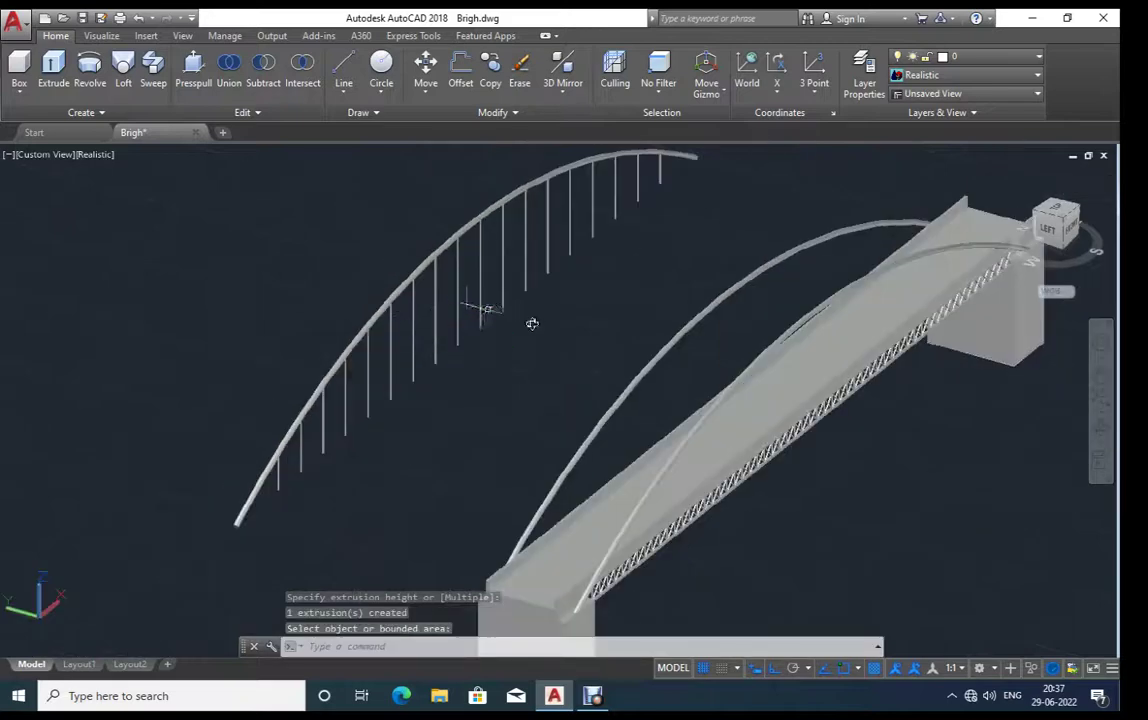
pyautogui.scroll(-4, 459, 400)
pyautogui.moveTo(451, 423)
pyautogui.keyDown('shift'); pyautogui.mouseDown(button='middle')
pyautogui.moveTo(602, 423)
pyautogui.moveTo(533, 471)
pyautogui.moveTo(556, 461)
pyautogui.mouseUp(button='middle'); pyautogui.keyUp('shift')
pyautogui.scroll(5, 545, 397)
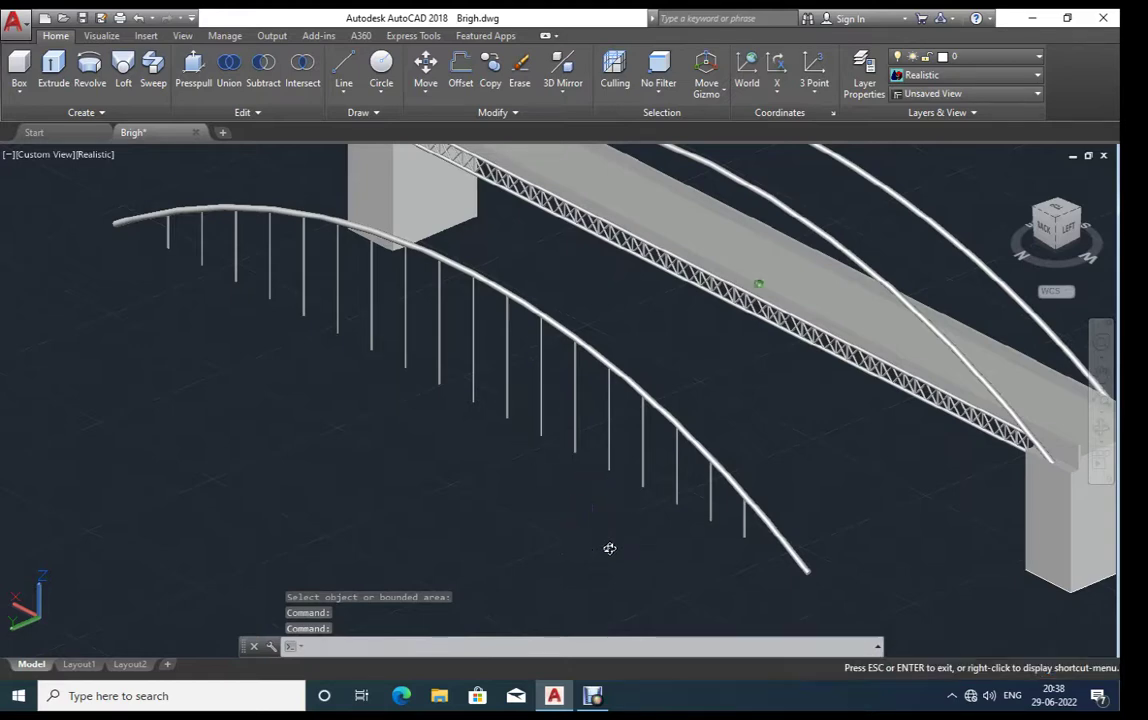
pyautogui.keyDown('shift'); pyautogui.moveTo(610, 546); pyautogui.dragTo(908, 530, button='middle'); pyautogui.keyUp('shift')
# Step: Window-select the first hangers, including the right-hand group
pyautogui.click(955, 489)
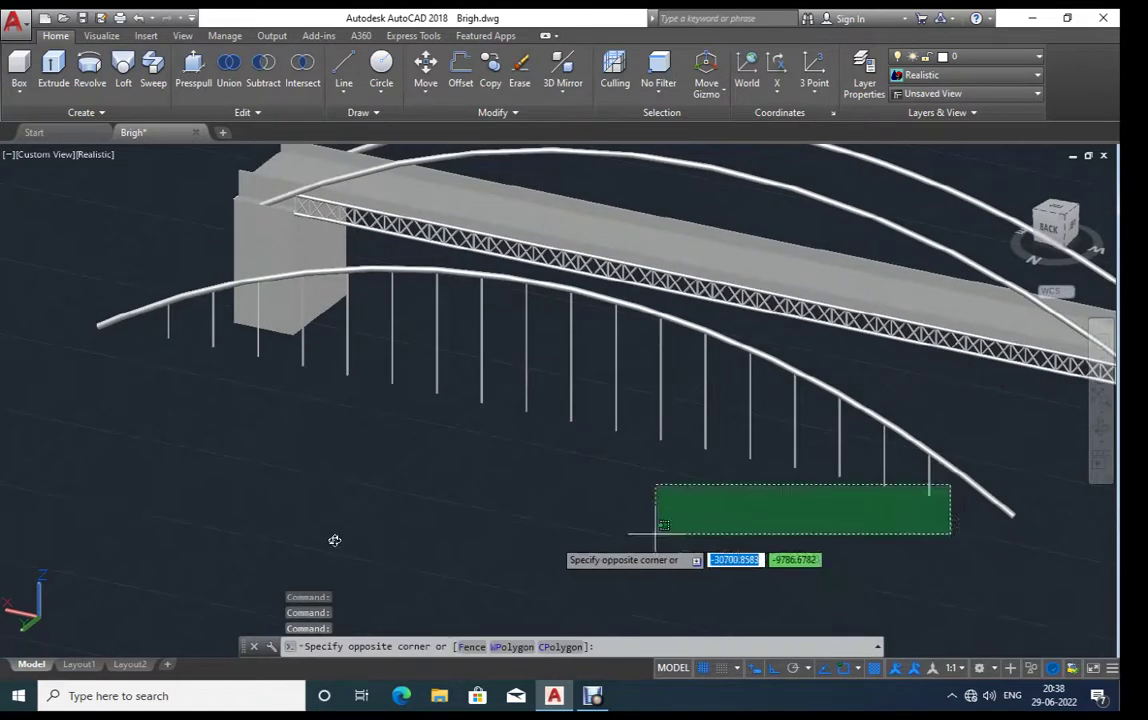
pyautogui.moveTo(482, 569)
pyautogui.keyDown('shift'); pyautogui.mouseDown(button='middle')
pyautogui.moveTo(525, 555)
pyautogui.moveTo(461, 507)
pyautogui.mouseUp(button='middle'); pyautogui.keyUp('shift')
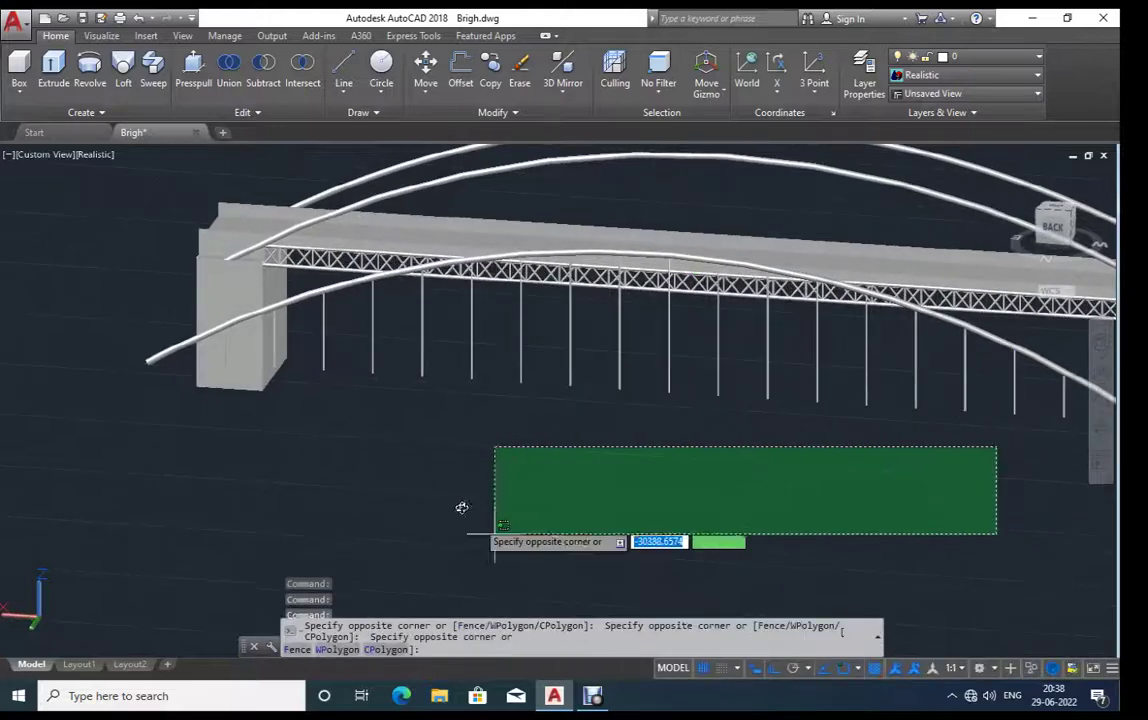
pyautogui.click(423, 495)
pyautogui.moveTo(996, 420); pyautogui.dragTo(934, 397, button='middle')
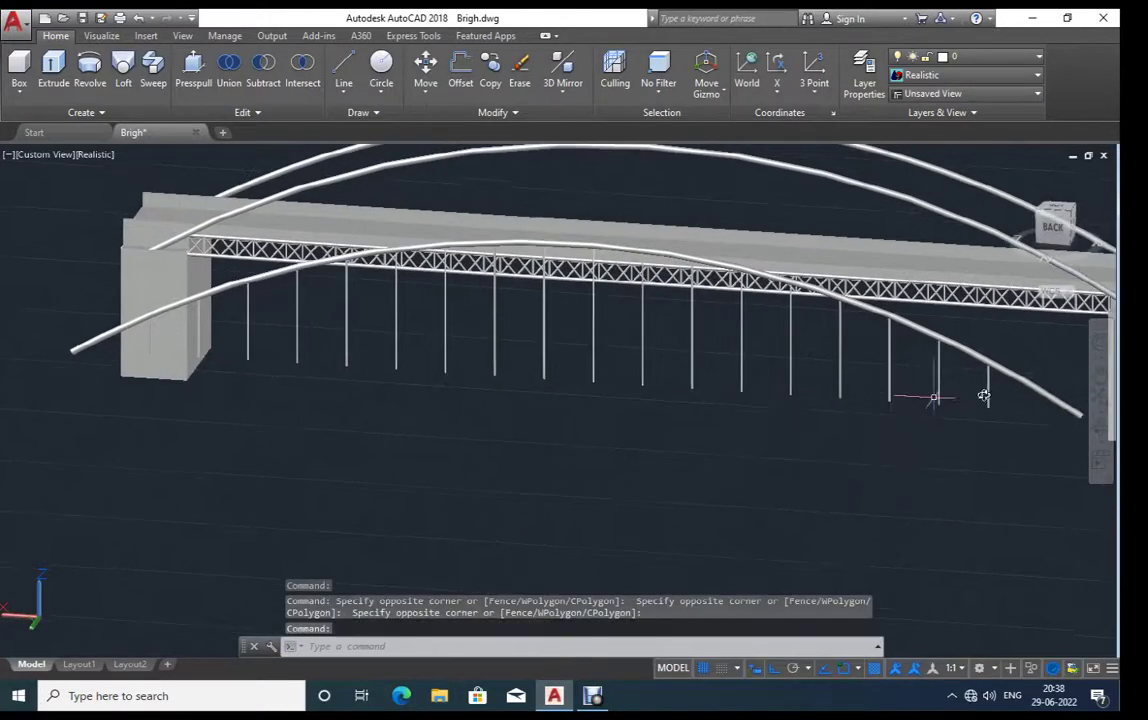
pyautogui.click(998, 389)
pyautogui.click(458, 398)
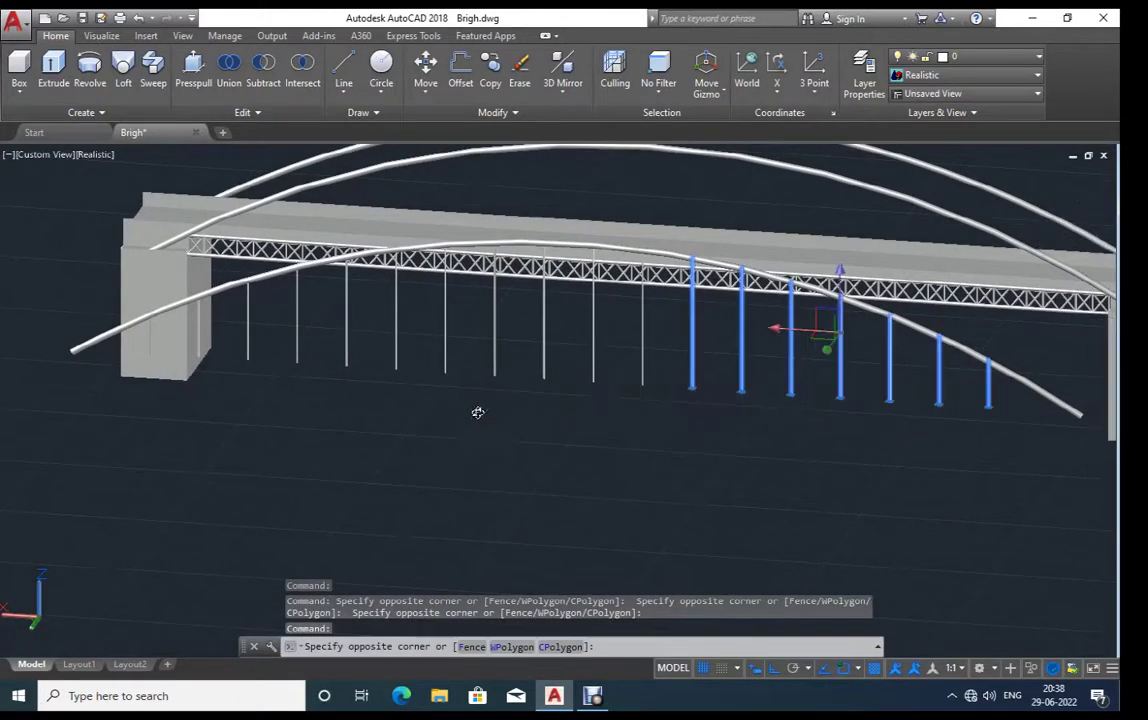
# Step: Add the middle, left and remaining hangers, then start moving all 18 from a base point
pyautogui.click(664, 347)
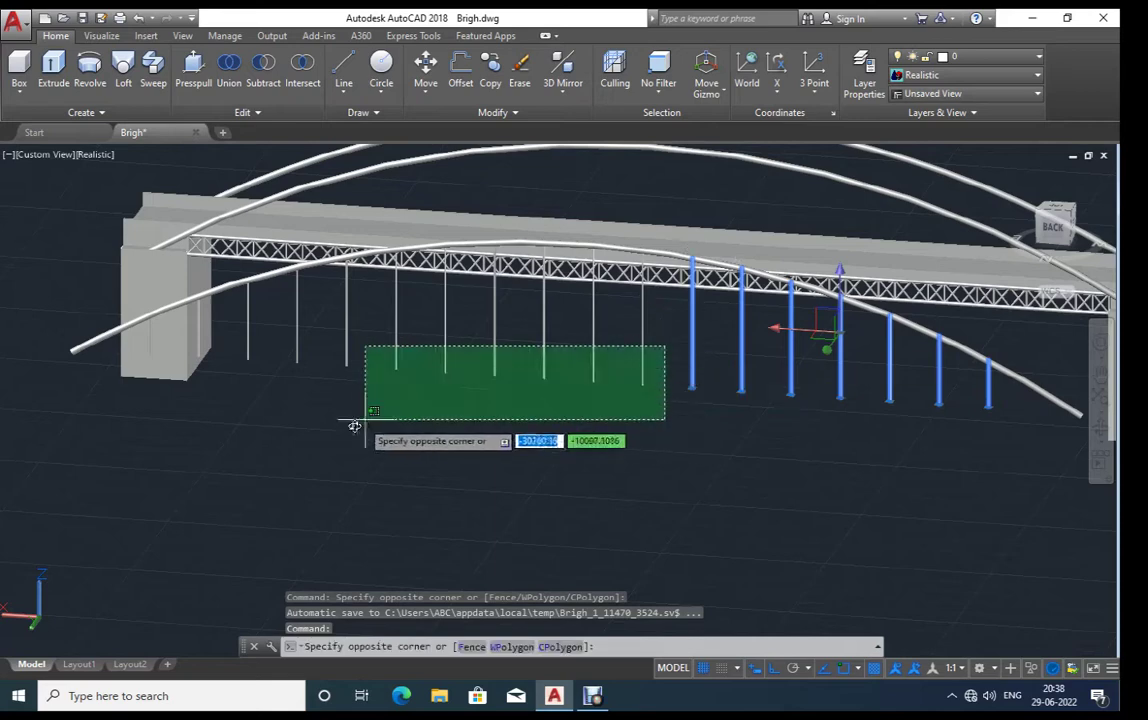
pyautogui.click(319, 425)
pyautogui.click(313, 342)
pyautogui.click(256, 372)
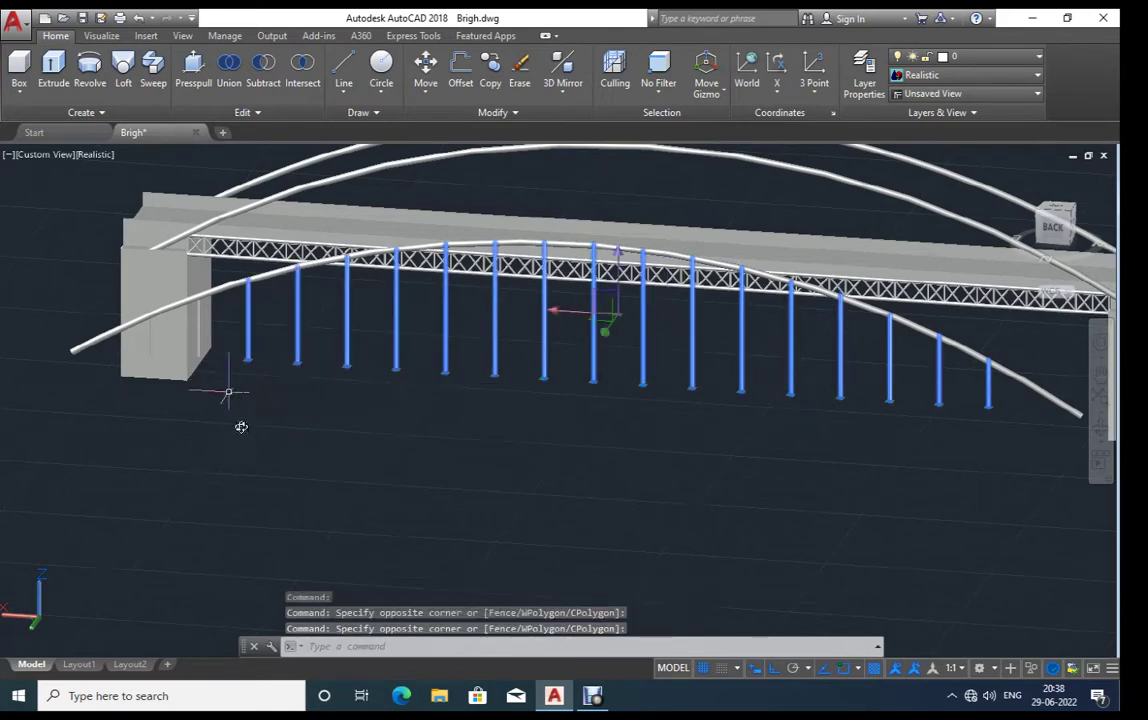
pyautogui.keyDown('shift'); pyautogui.moveTo(231, 390); pyautogui.dragTo(294, 453, button='middle'); pyautogui.keyUp('shift')
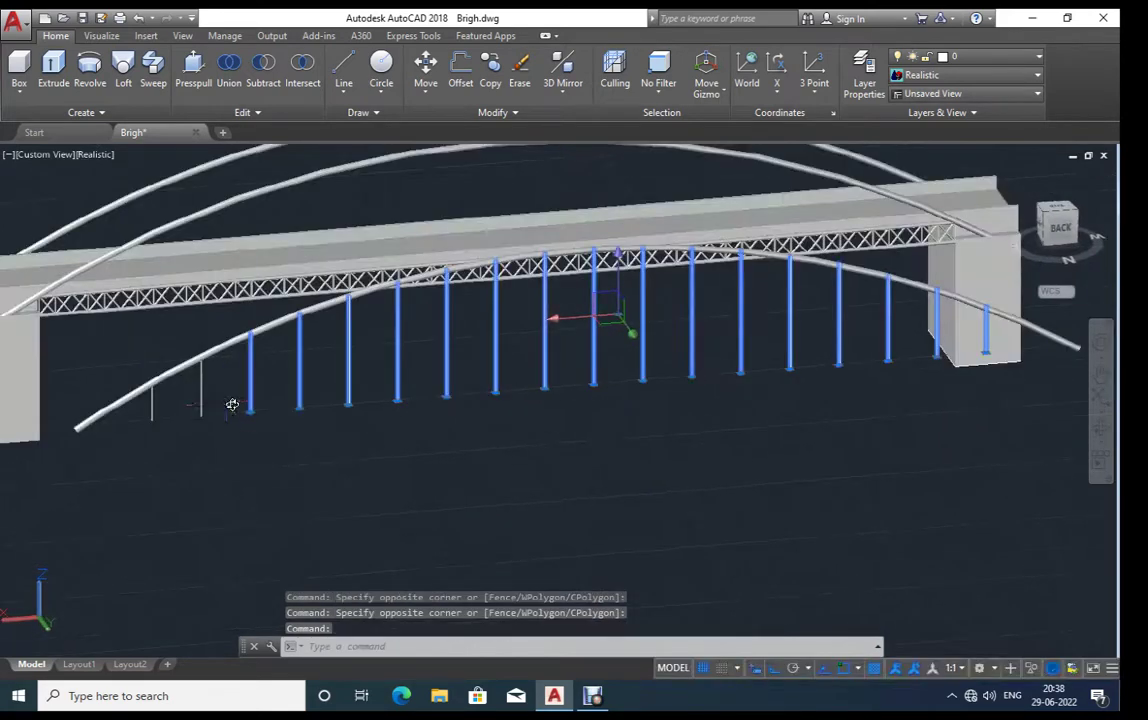
pyautogui.click(226, 403)
pyautogui.click(153, 432)
pyautogui.keyDown('shift'); pyautogui.moveTo(213, 477); pyautogui.dragTo(641, 495, button='middle'); pyautogui.keyUp('shift')
pyautogui.write('m')
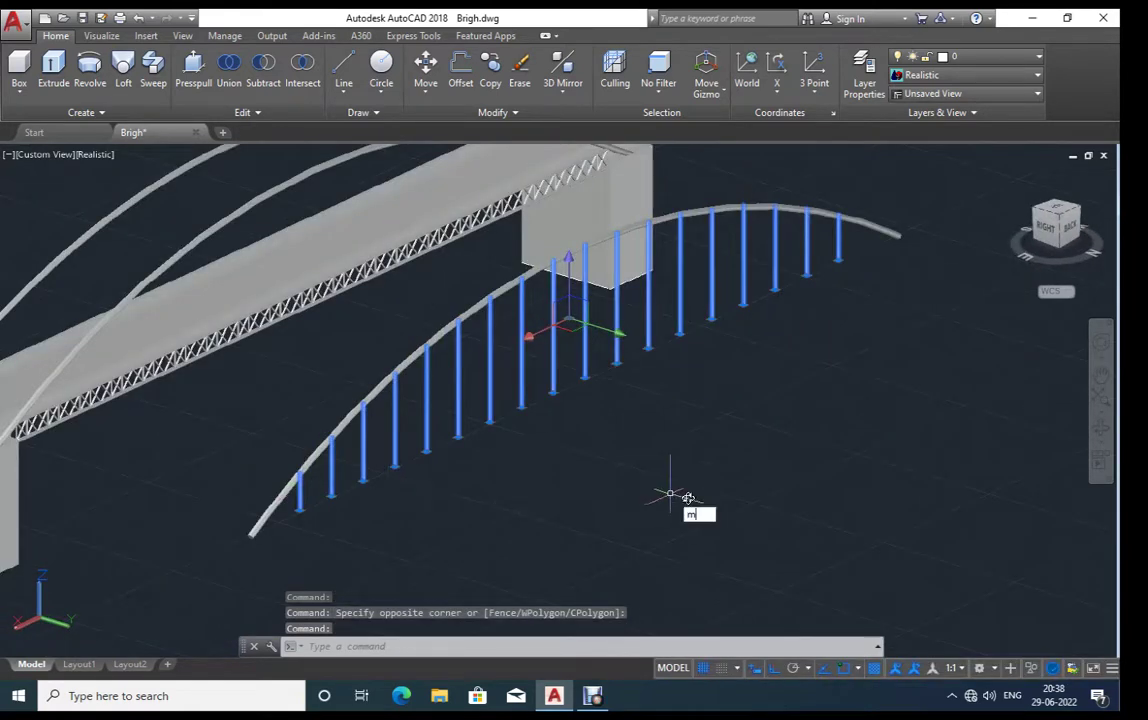
pyautogui.press('Return')
pyautogui.click(728, 534)
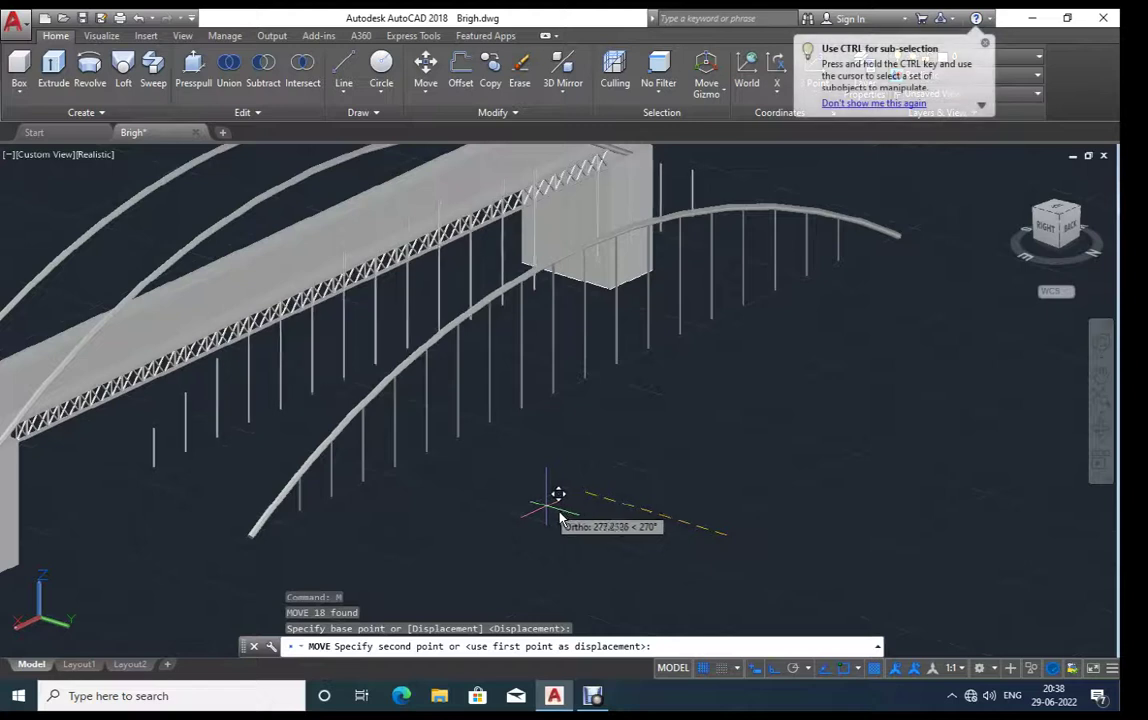
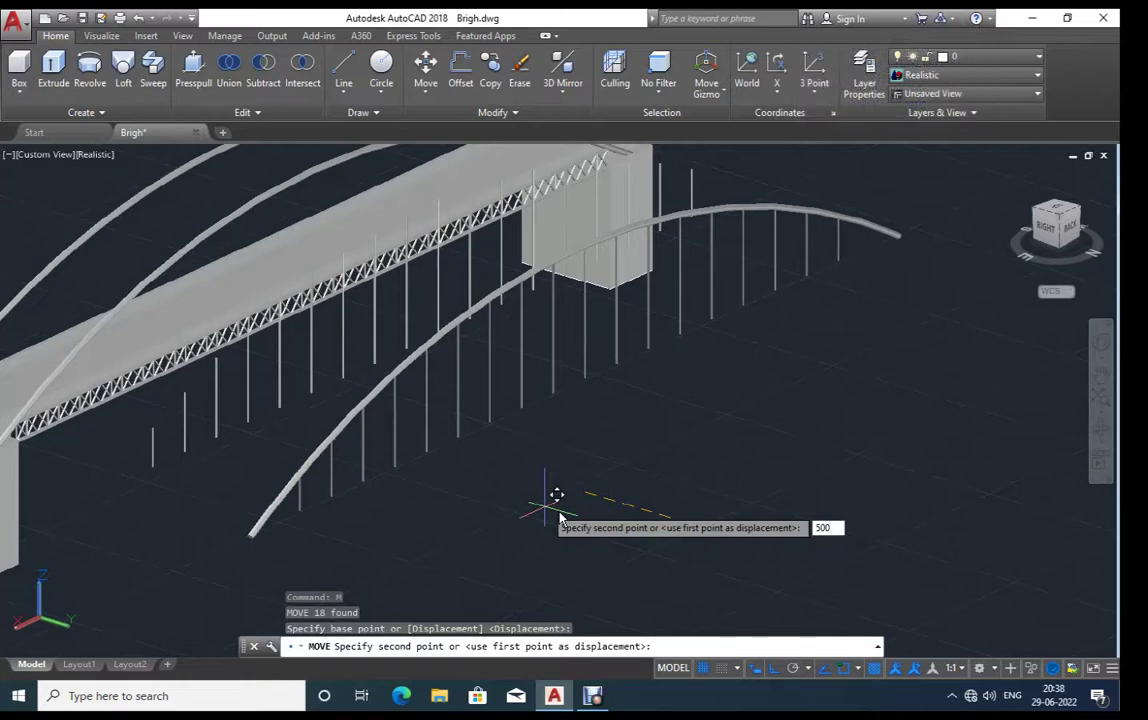
# Step: Finish shifting the hangers 500 units and delete the extra arch
pyautogui.press('Return')
pyautogui.keyDown('shift'); pyautogui.moveTo(358, 450); pyautogui.dragTo(366, 423, button='middle'); pyautogui.keyUp('shift')
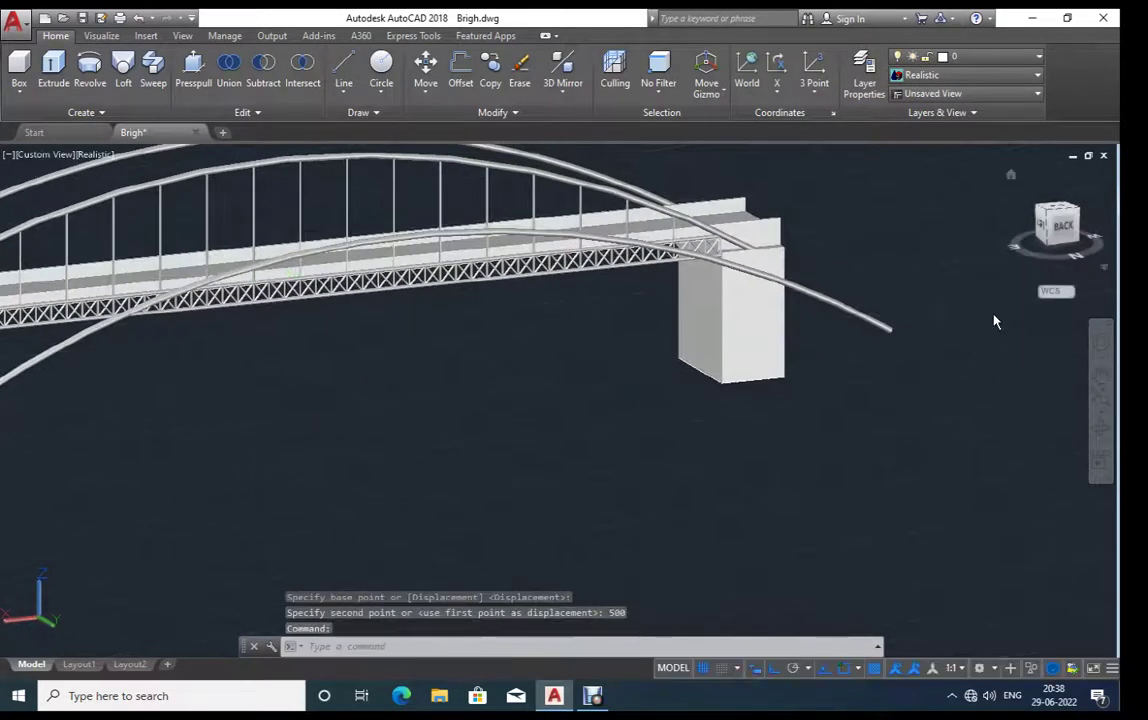
pyautogui.click(858, 322)
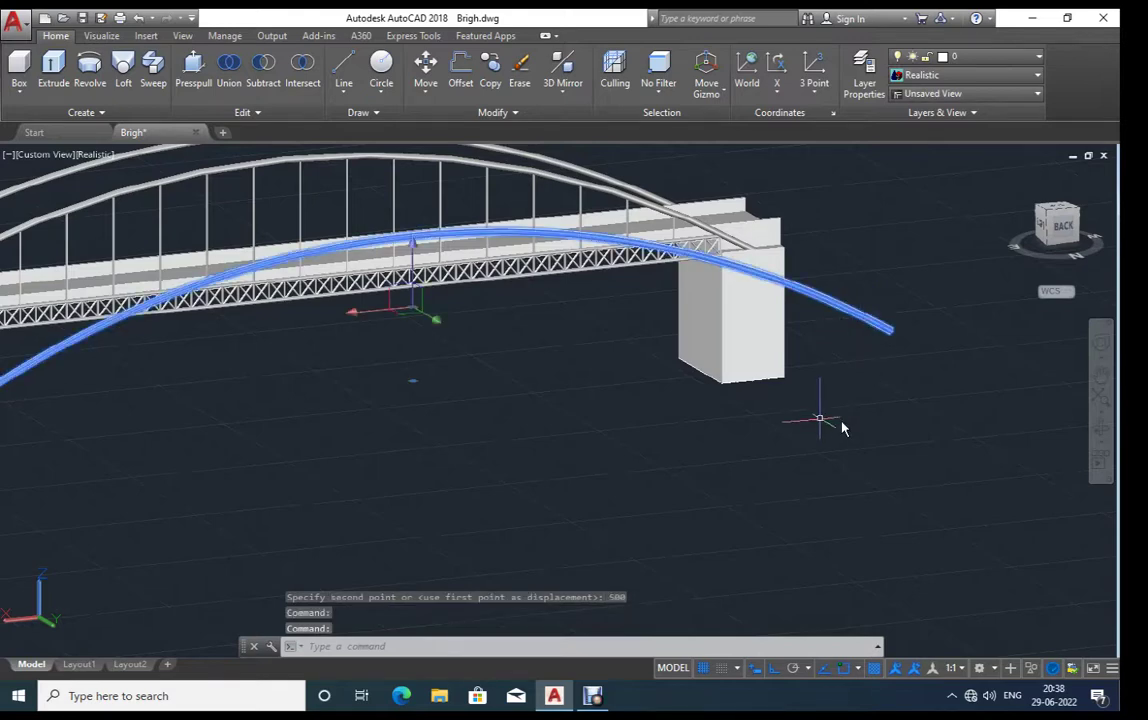
pyautogui.press('Delete')
# Step: Zoom to the whole bridge and window-select the right-hand hangers
pyautogui.moveTo(690, 340)
pyautogui.keyDown('shift'); pyautogui.mouseDown(button='middle')
pyautogui.moveTo(674, 351)
pyautogui.moveTo(663, 331)
pyautogui.mouseUp(button='middle'); pyautogui.keyUp('shift')
pyautogui.middleClick(663, 331)
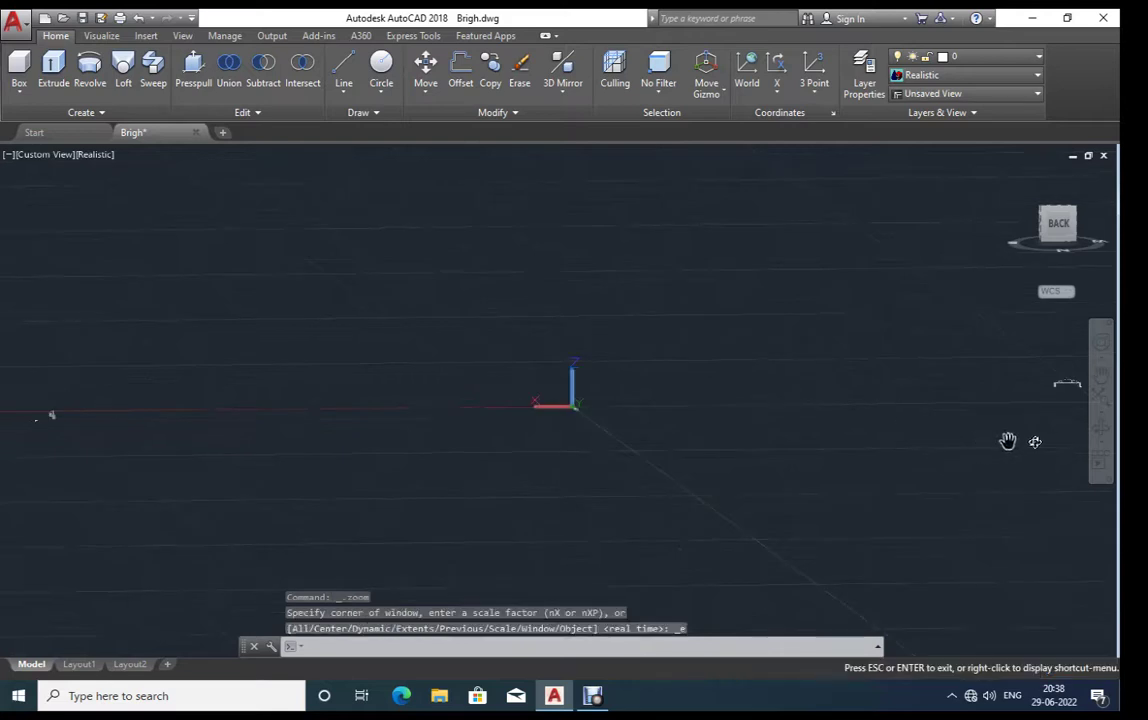
pyautogui.moveTo(815, 432); pyautogui.dragTo(481, 431, button='middle')
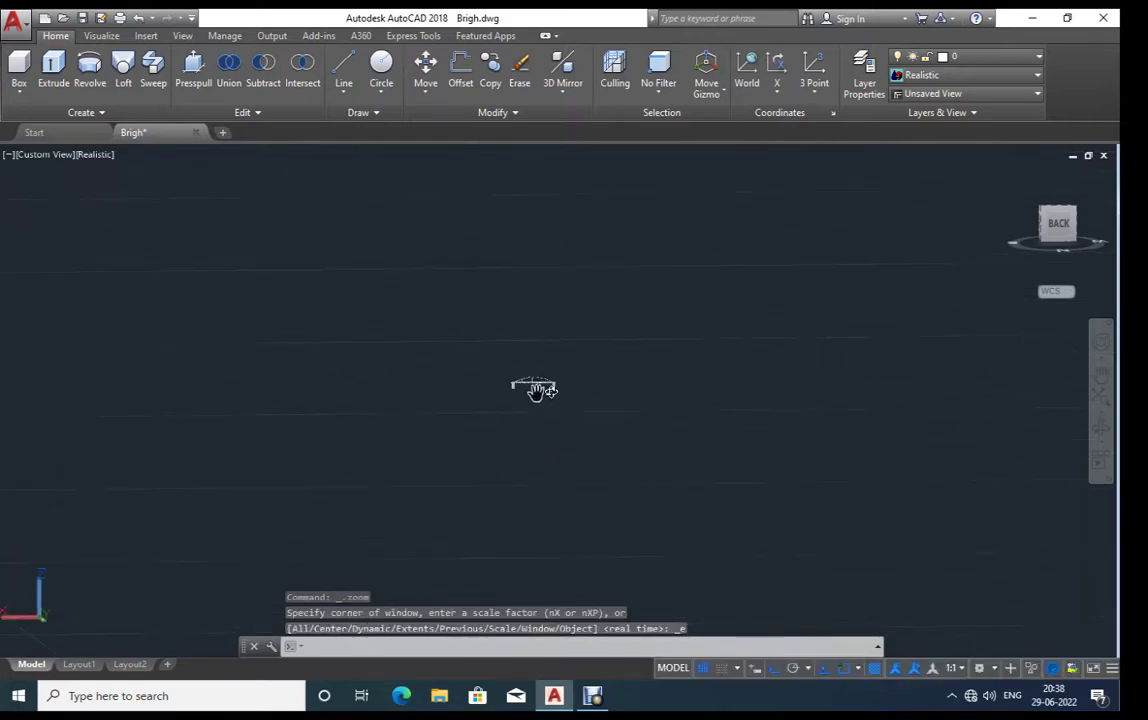
pyautogui.scroll(5, 540, 380)
pyautogui.scroll(3, 535, 375)
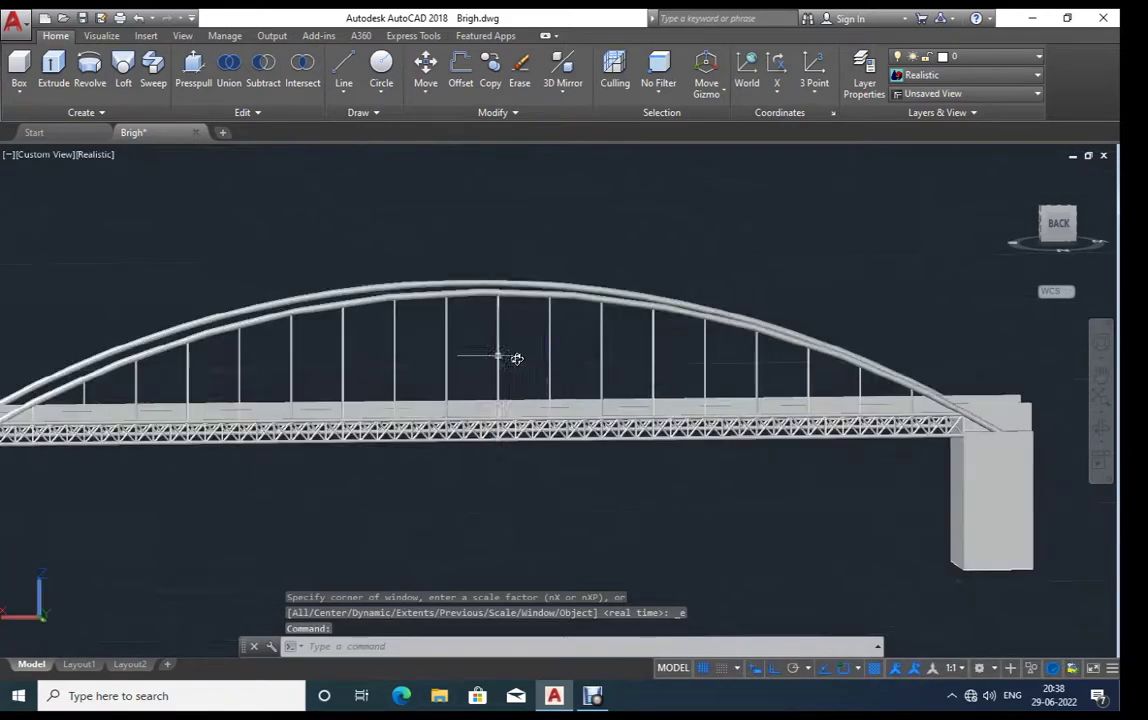
pyautogui.scroll(2, 976, 405)
pyautogui.scroll(3, 930, 388)
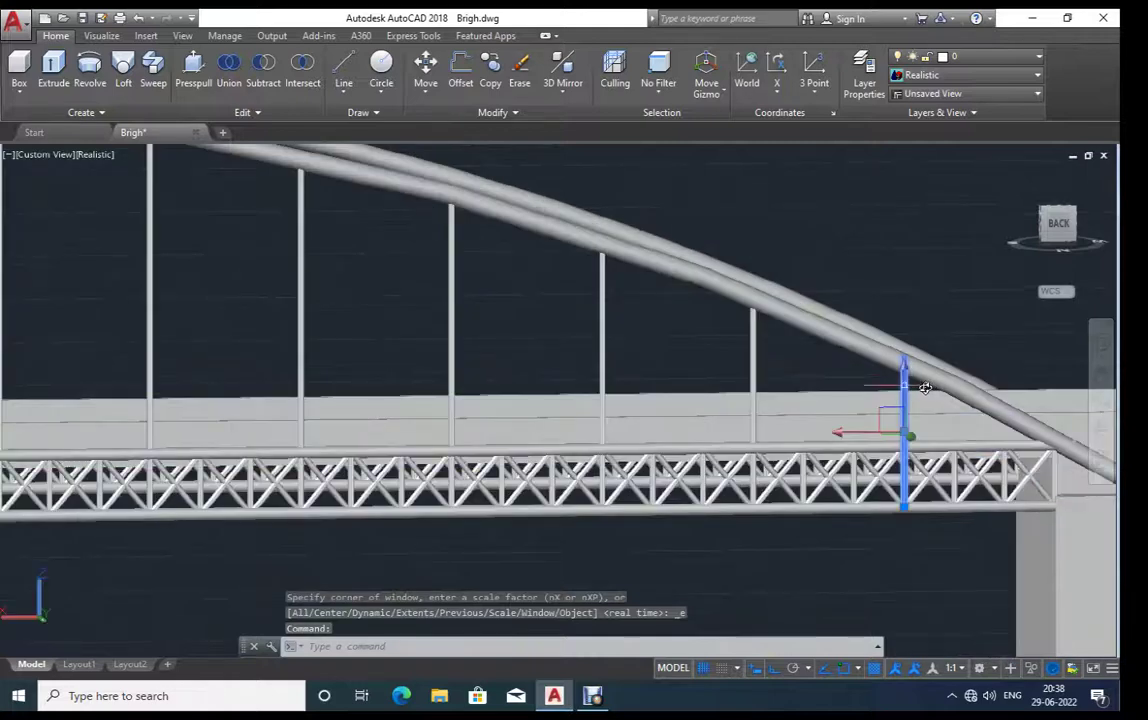
pyautogui.scroll(-2, 832, 362)
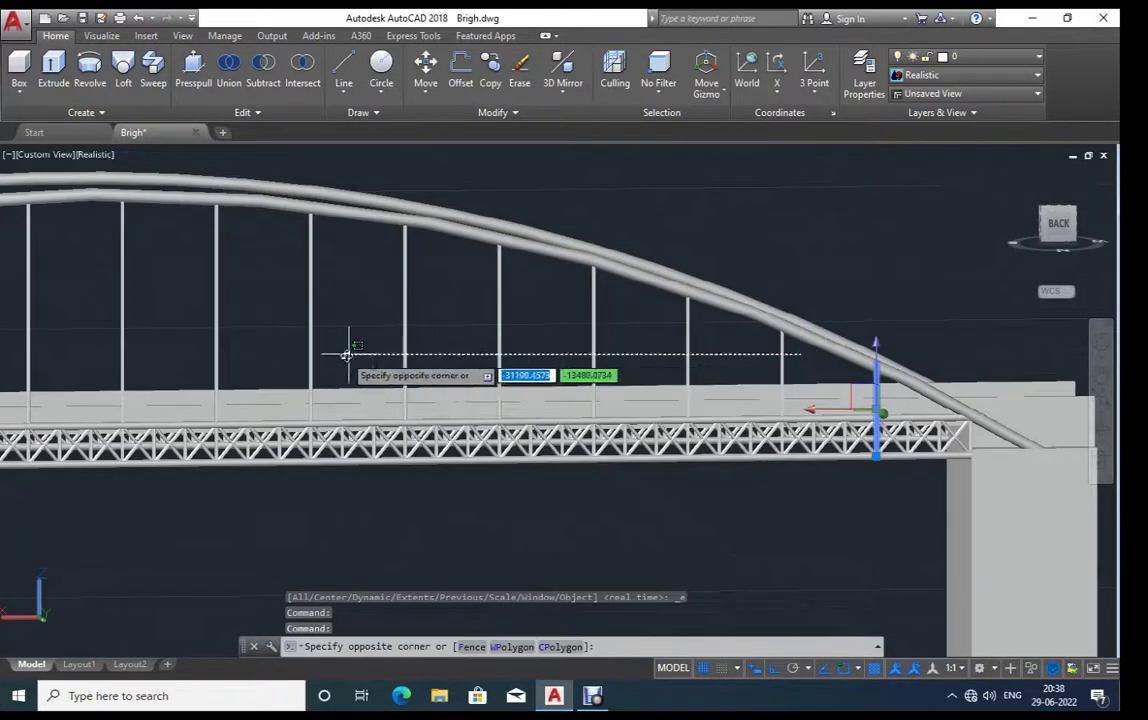
pyautogui.click(205, 354)
pyautogui.moveTo(269, 366); pyautogui.dragTo(778, 370, button='middle')
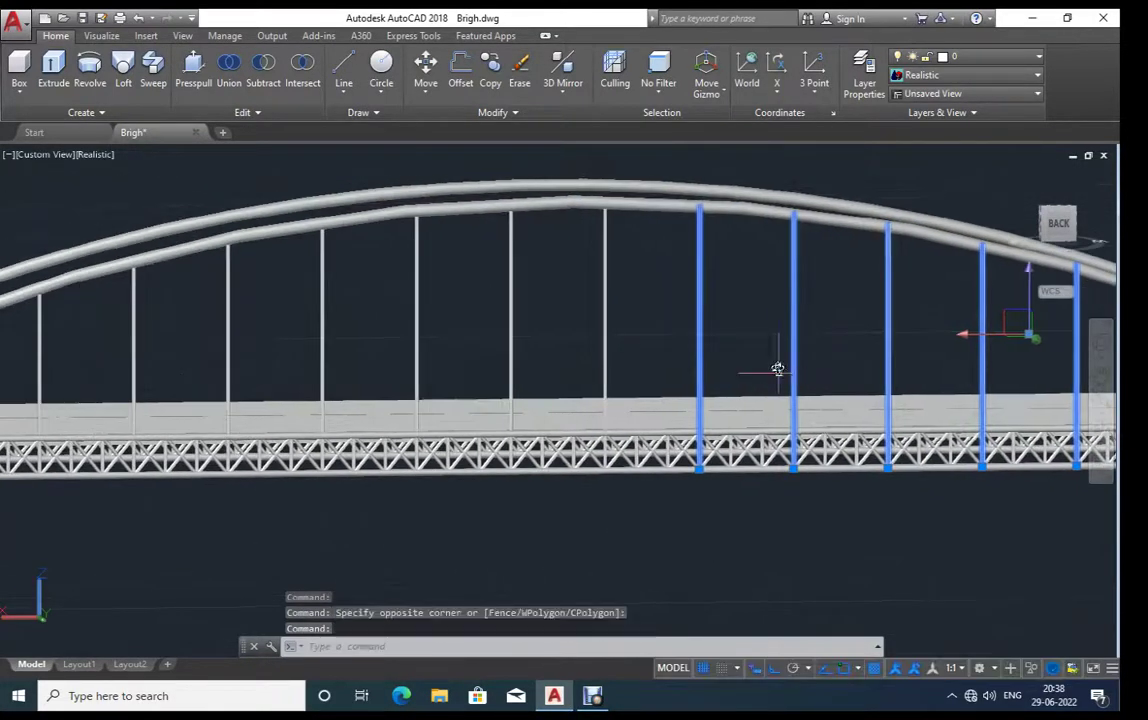
# Step: Add the middle, remaining and leftmost hangers to the selection
pyautogui.click(635, 339)
pyautogui.click(165, 354)
pyautogui.moveTo(478, 366); pyautogui.dragTo(814, 378, button='middle')
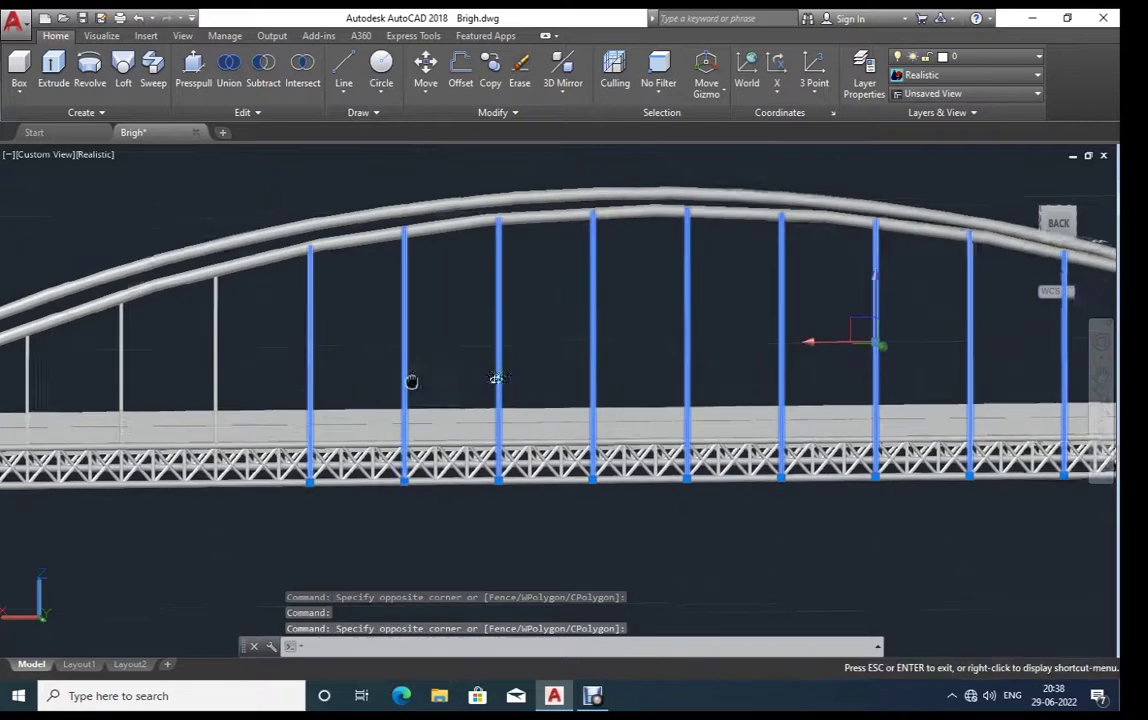
pyautogui.click(478, 372)
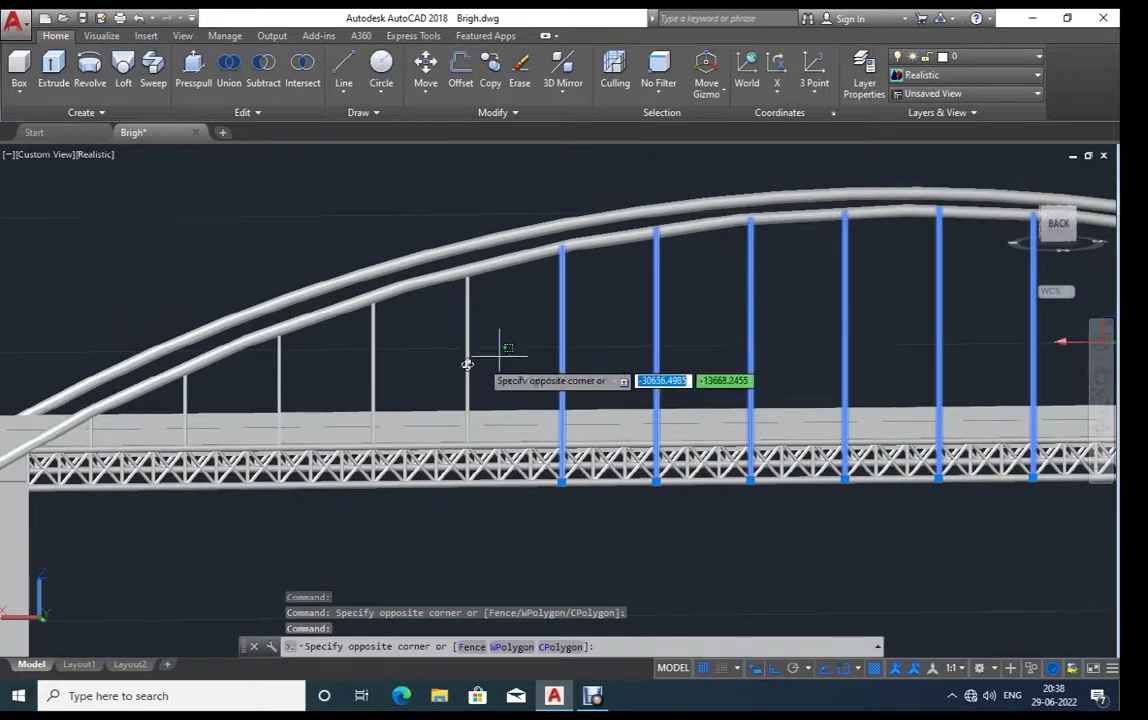
pyautogui.click(267, 381)
pyautogui.click(187, 399)
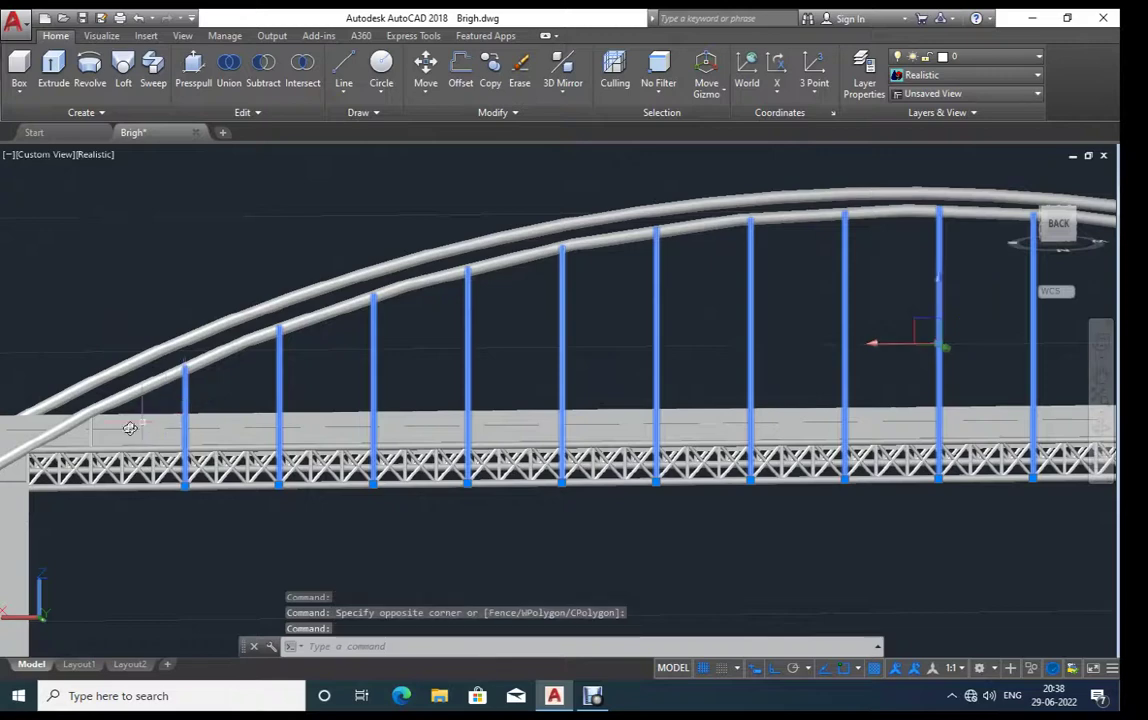
pyautogui.scroll(-5, 62, 435)
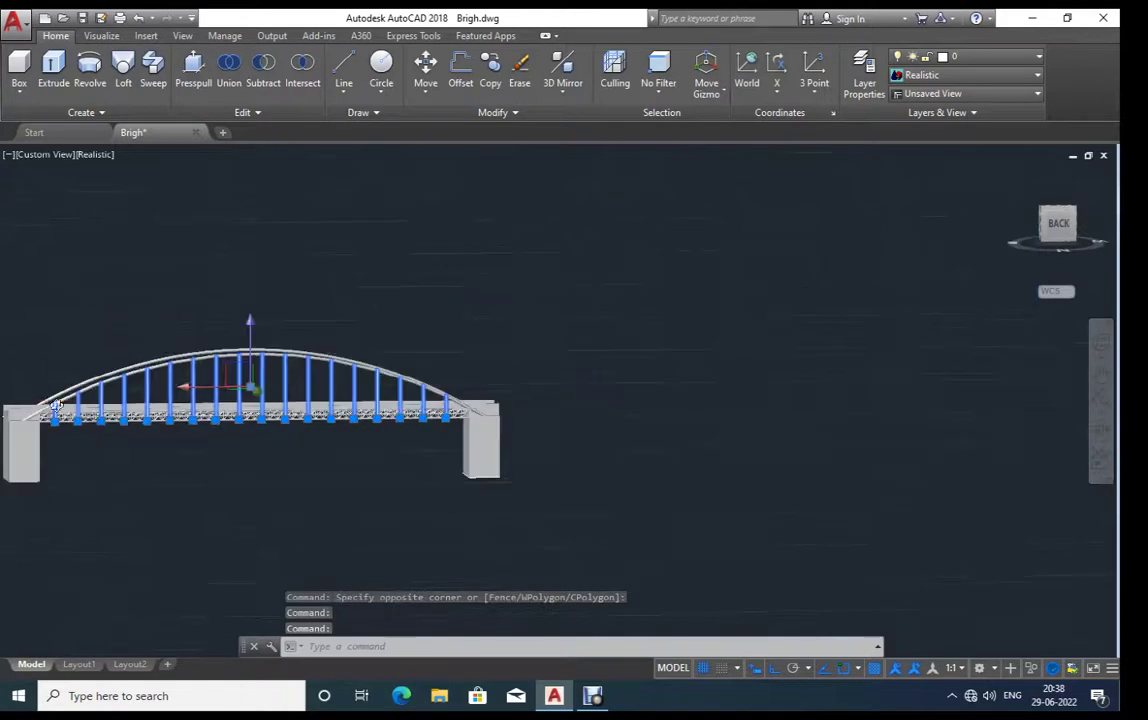
# Step: Copy the selected hangers 160 units across onto the second arch rib
pyautogui.keyDown('shift'); pyautogui.moveTo(372, 486); pyautogui.dragTo(487, 512, button='middle'); pyautogui.keyUp('shift')
pyautogui.write('c')
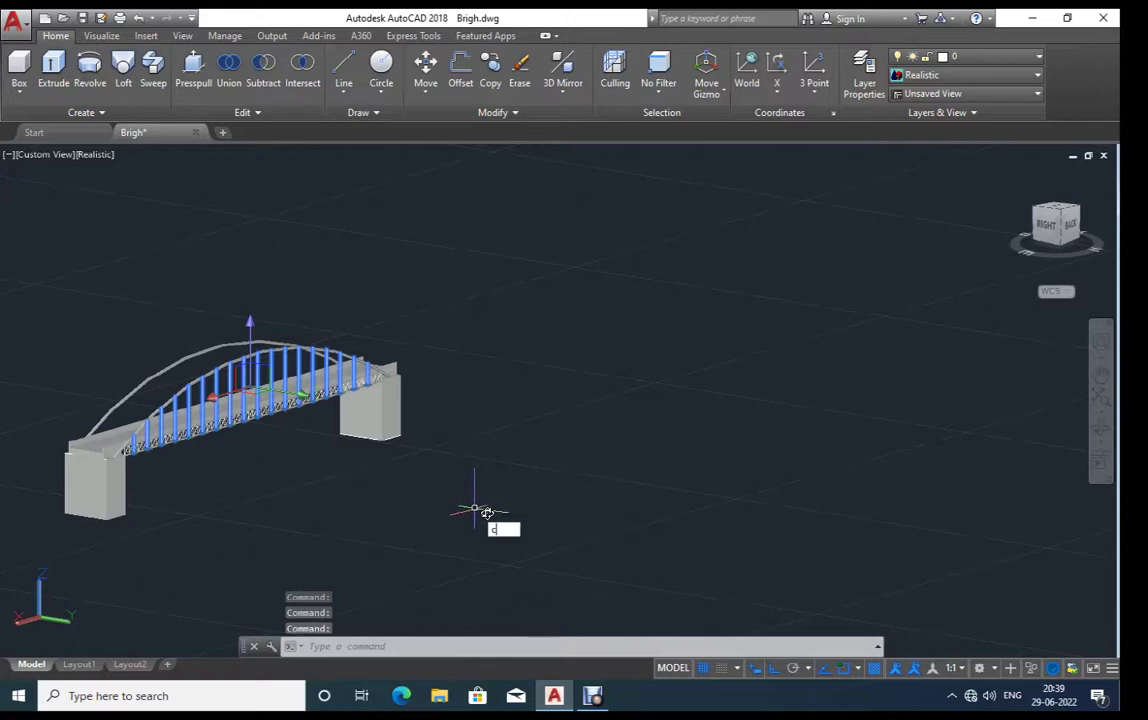
pyautogui.write('o')
pyautogui.press('Return')
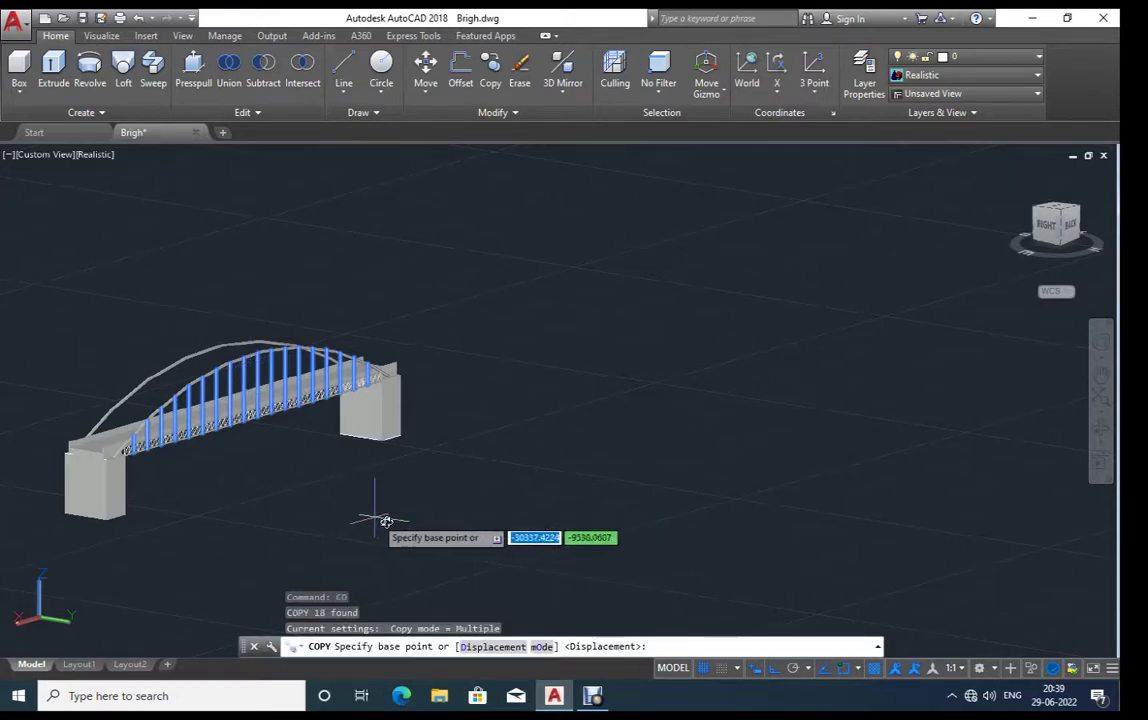
pyautogui.keyDown('shift'); pyautogui.moveTo(386, 521); pyautogui.dragTo(420, 512, button='middle'); pyautogui.keyUp('shift')
pyautogui.scroll(3, 341, 456)
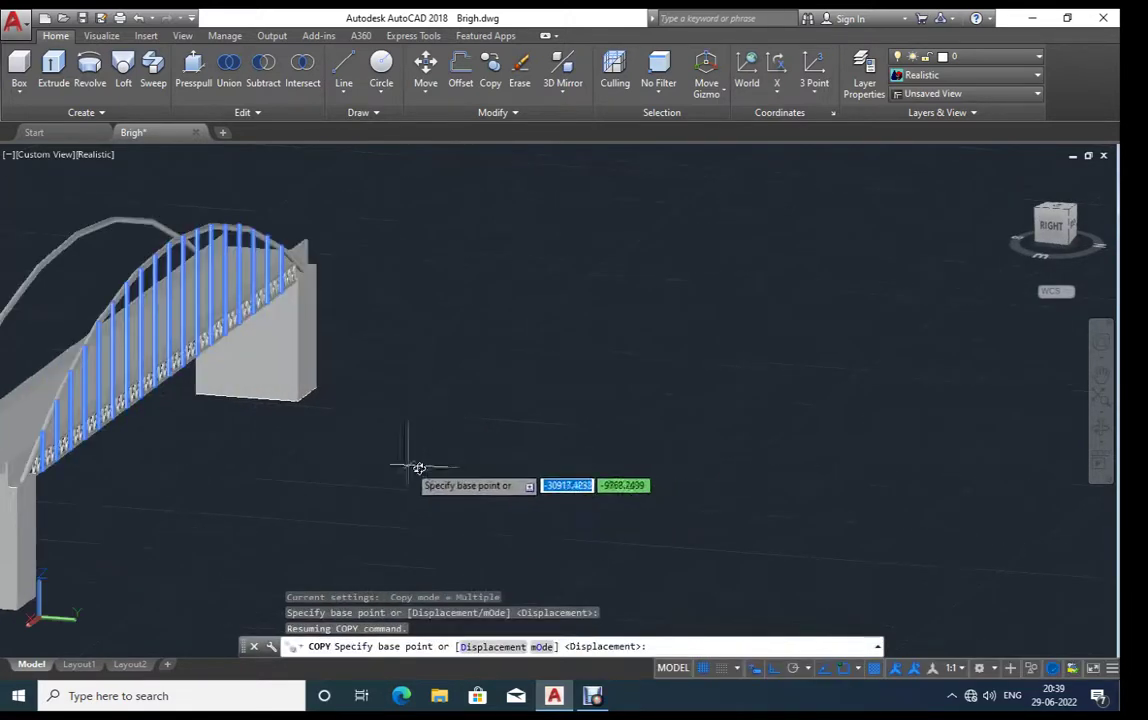
pyautogui.moveTo(408, 466); pyautogui.dragTo(512, 479, button='middle')
pyautogui.click(702, 488)
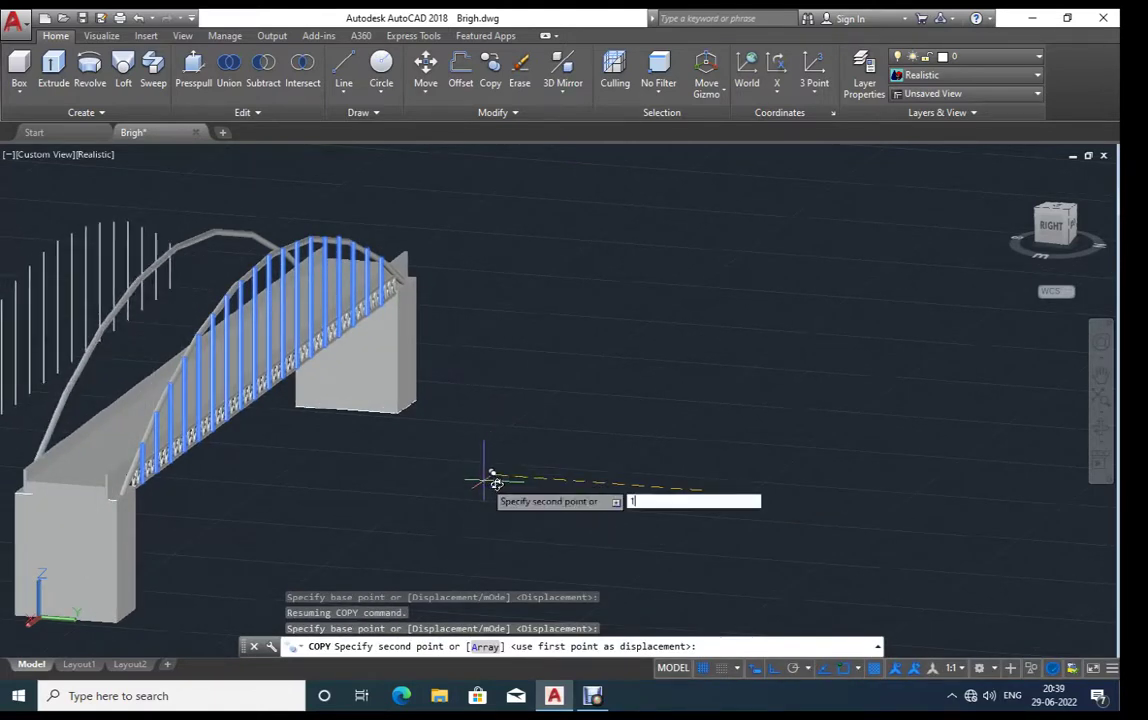
pyautogui.write('160')
pyautogui.press('Return')
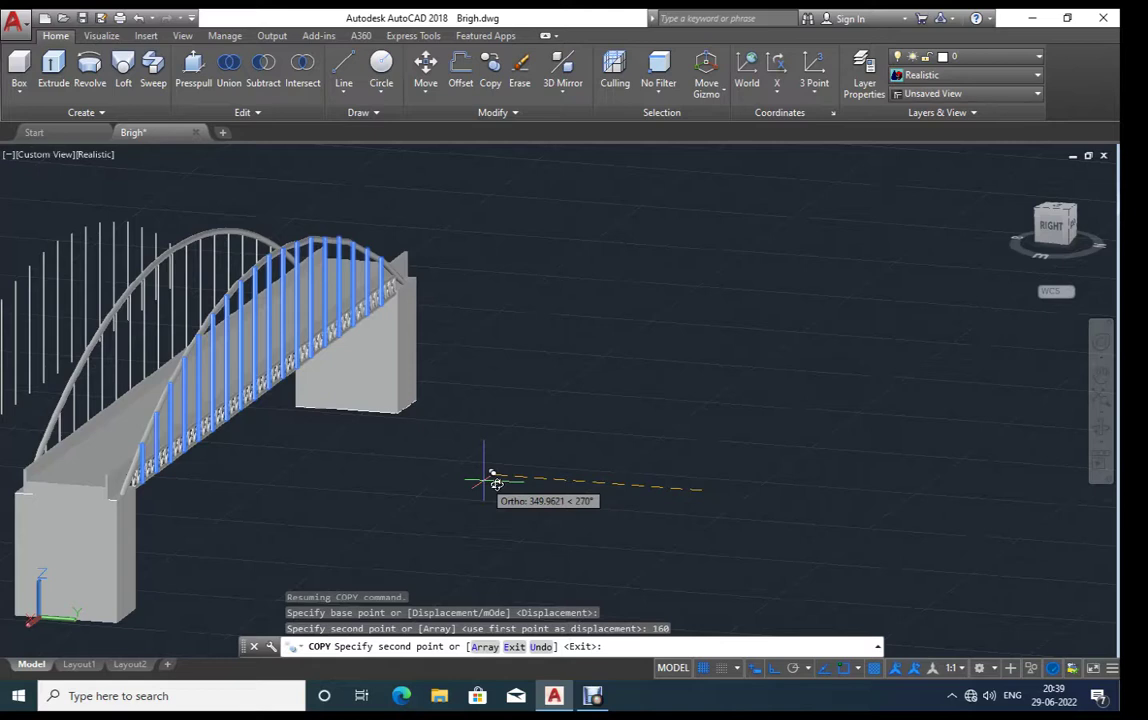
pyautogui.press('Escape')
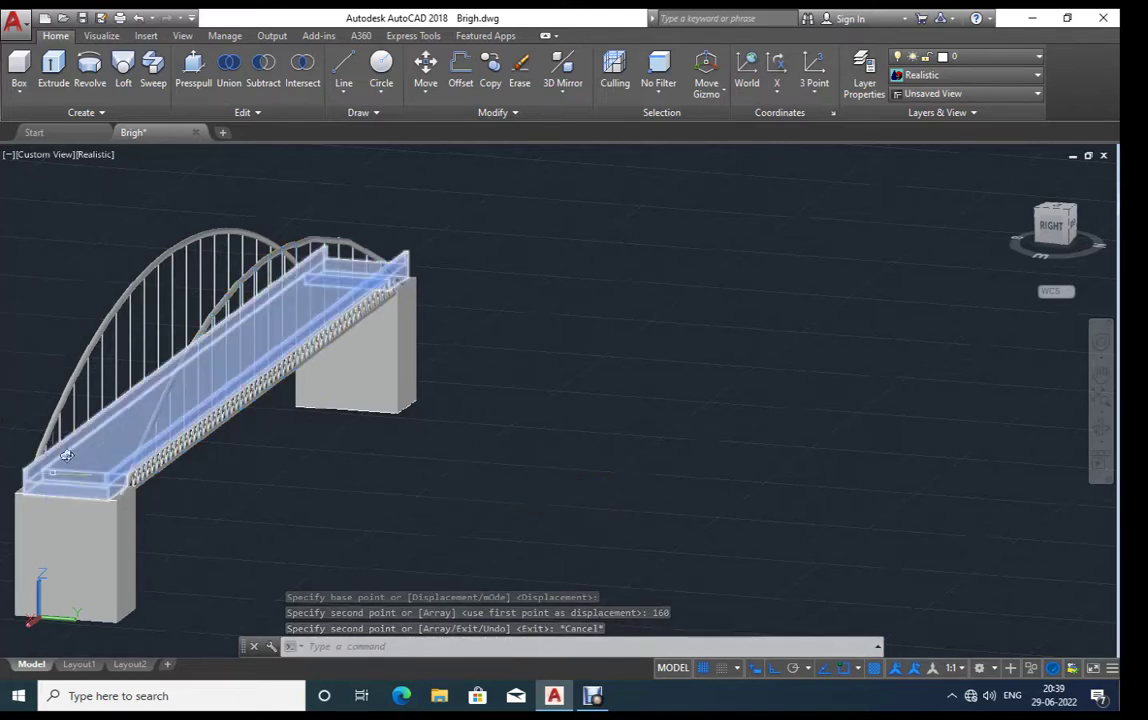
pyautogui.scroll(2, 62, 434)
pyautogui.scroll(2, 67, 412)
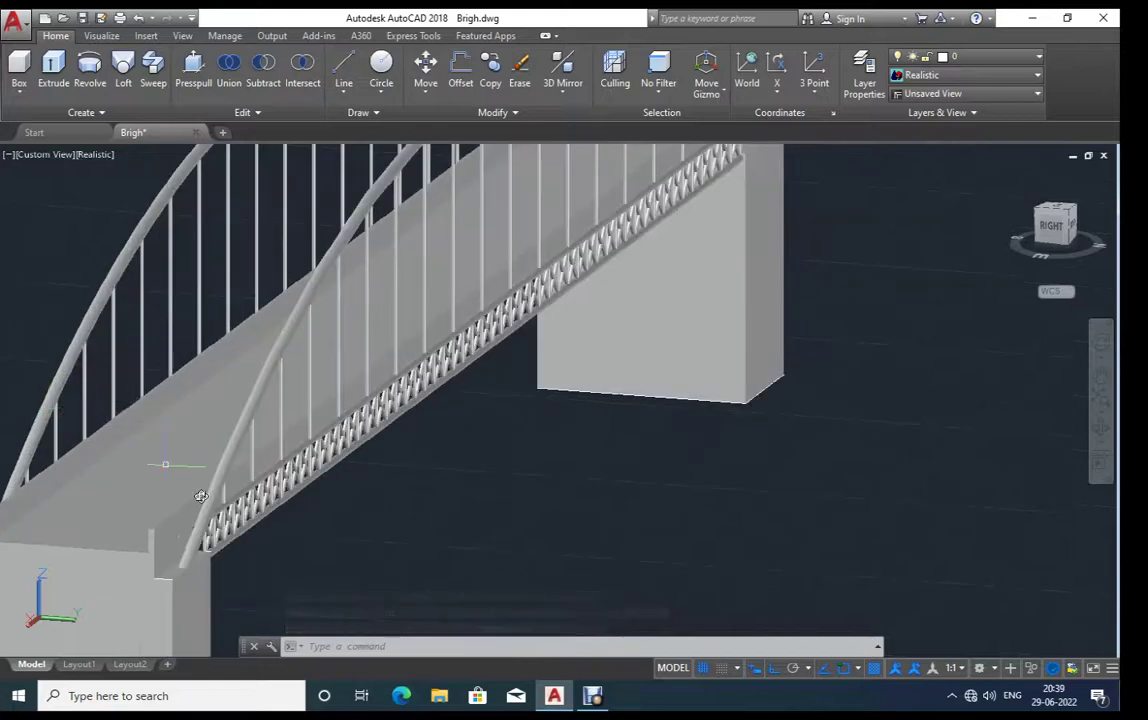
pyautogui.scroll(1, 290, 587)
pyautogui.scroll(1, 320, 557)
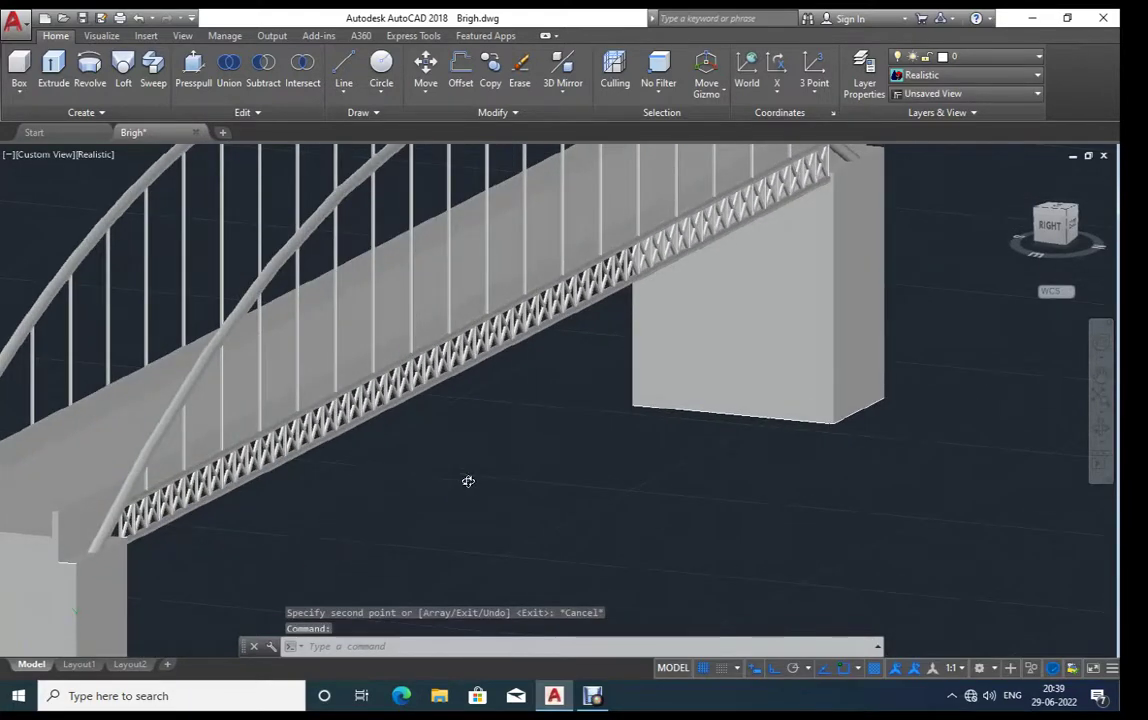
pyautogui.scroll(-4, 468, 481)
pyautogui.scroll(4, 260, 495)
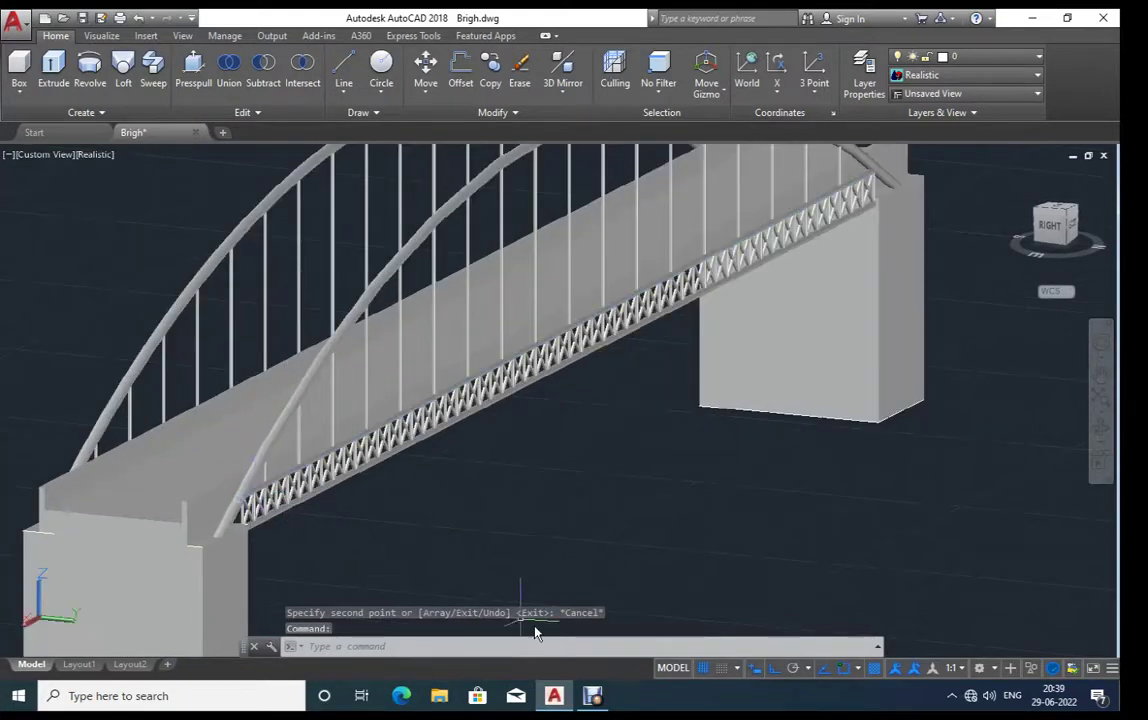
pyautogui.write('l')
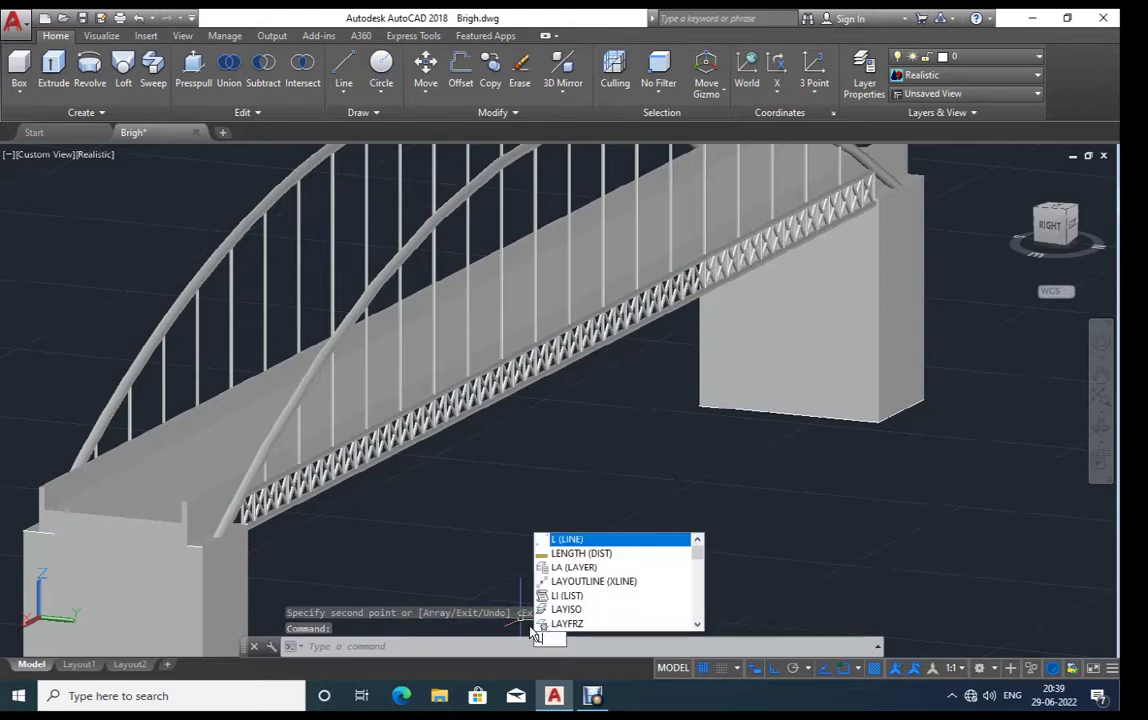
pyautogui.press('Return')
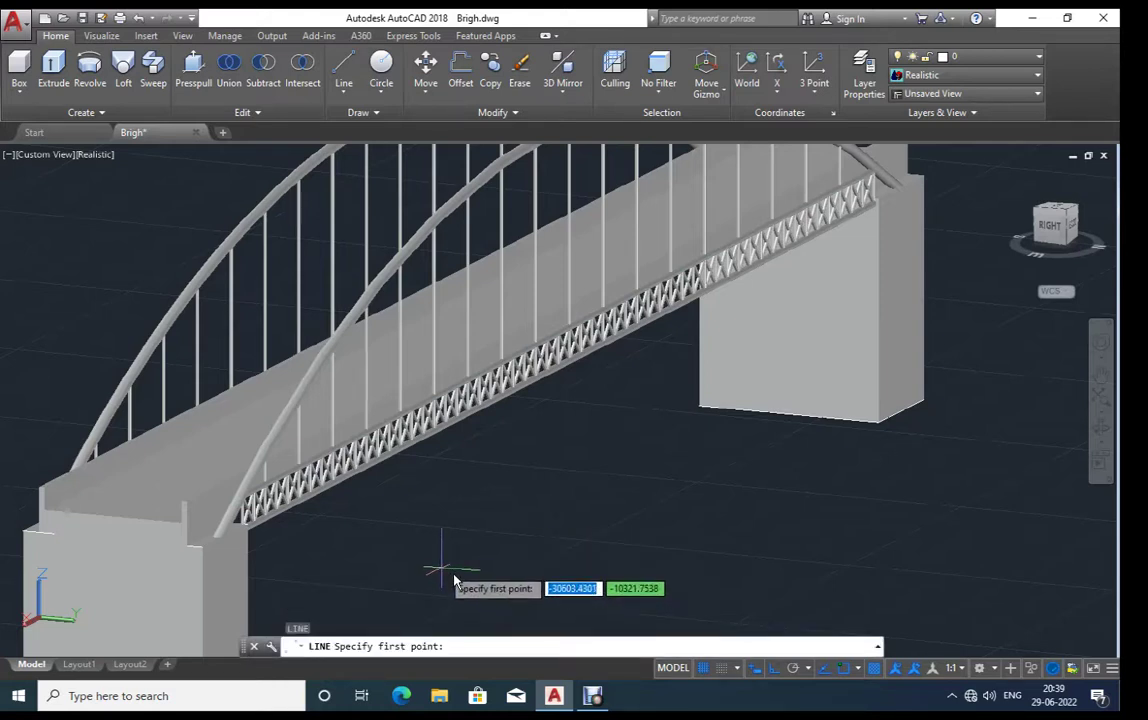
pyautogui.keyDown('shift'); pyautogui.moveTo(448, 551); pyautogui.dragTo(448, 520, button='middle'); pyautogui.keyUp('shift')
pyautogui.scroll(4, 423, 538)
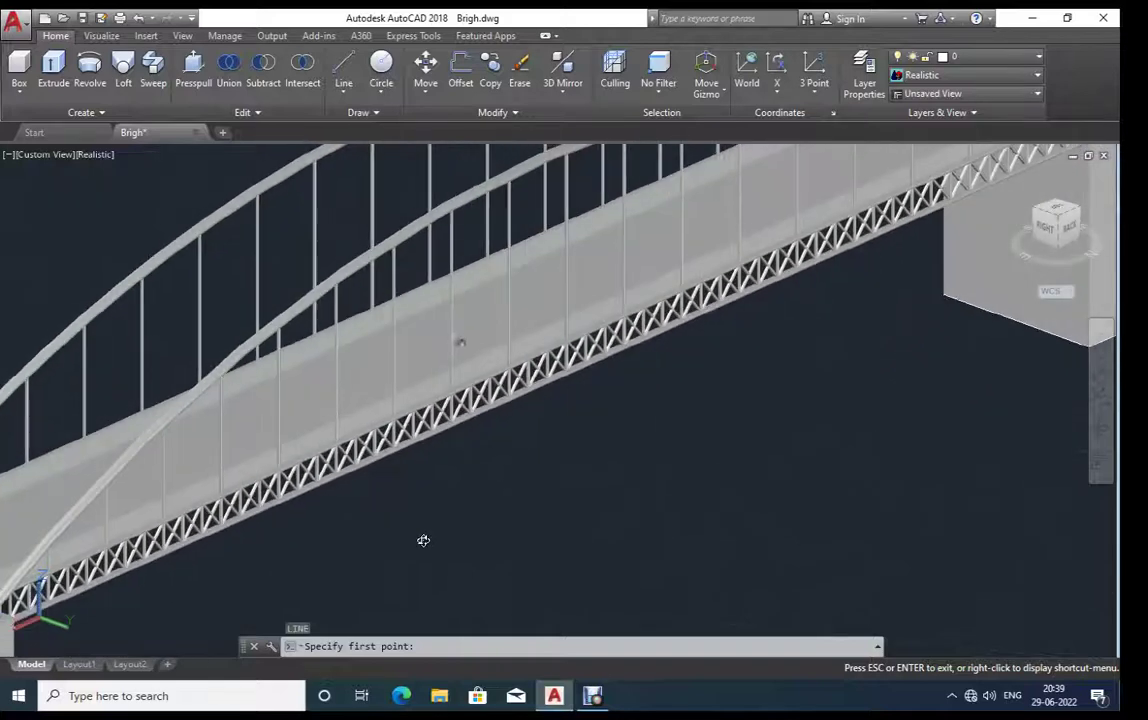
pyautogui.keyDown('shift'); pyautogui.moveTo(190, 518); pyautogui.dragTo(301, 477, button='middle'); pyautogui.keyUp('shift')
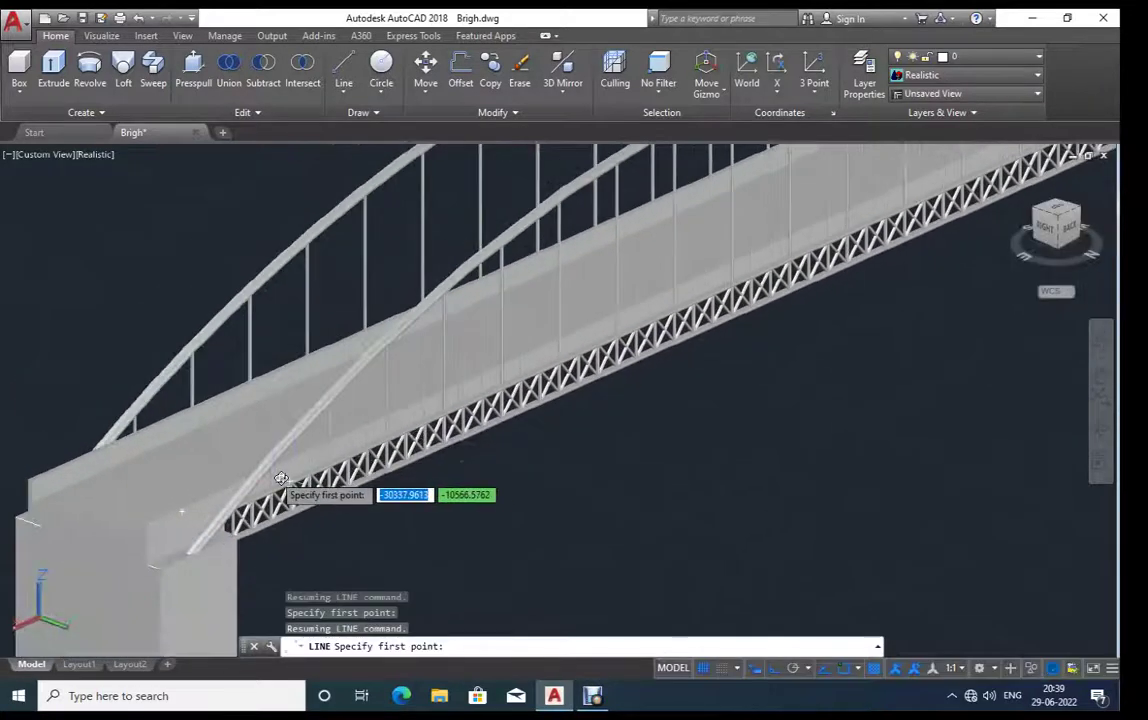
pyautogui.scroll(3, 281, 478)
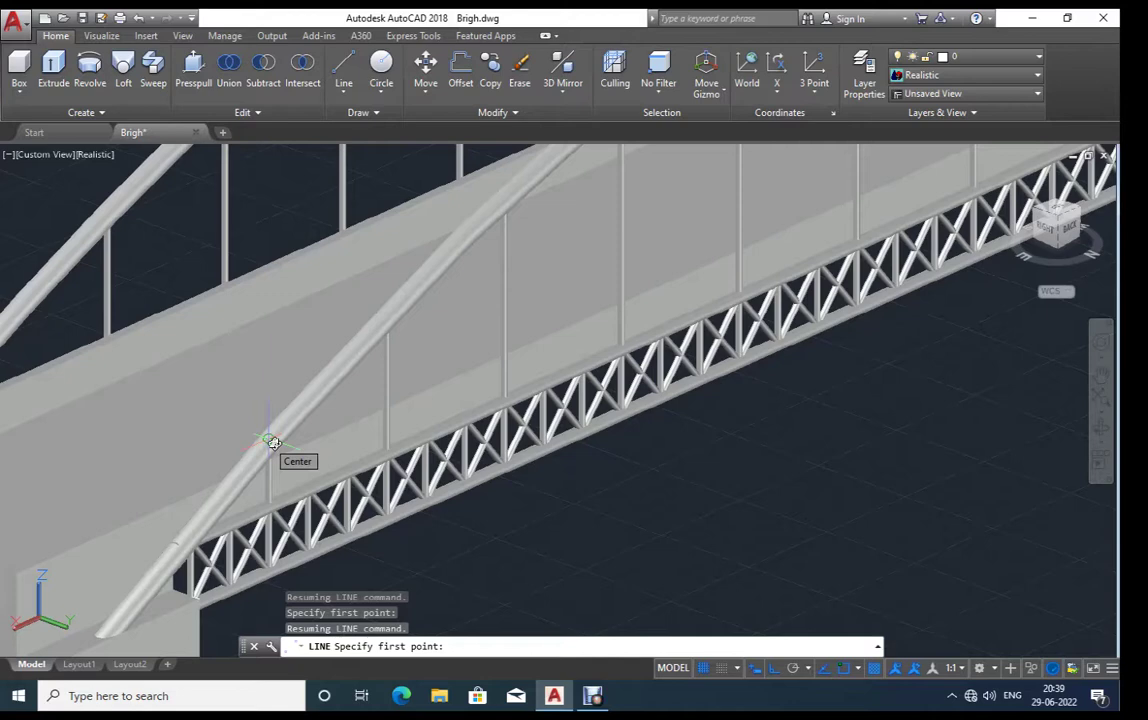
pyautogui.keyDown('shift'); pyautogui.moveTo(267, 451); pyautogui.dragTo(229, 523, button='middle'); pyautogui.keyUp('shift')
pyautogui.keyDown('shift'); pyautogui.moveTo(223, 461); pyautogui.dragTo(226, 462, button='middle'); pyautogui.keyUp('shift')
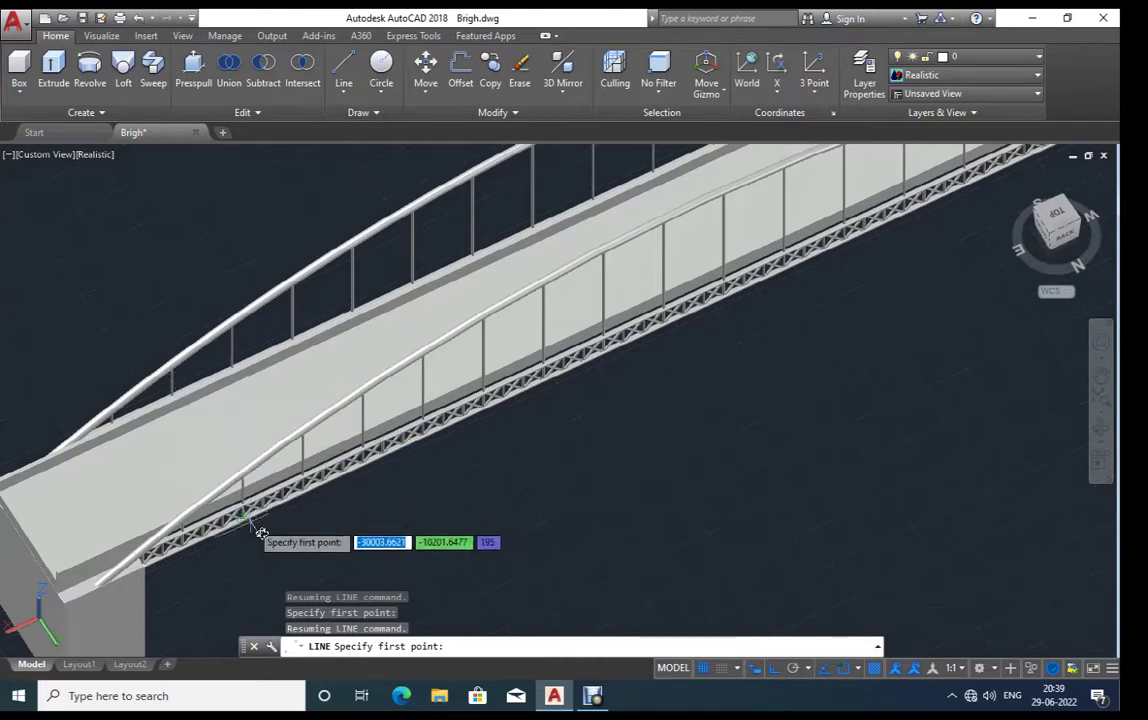
pyautogui.press('F8')
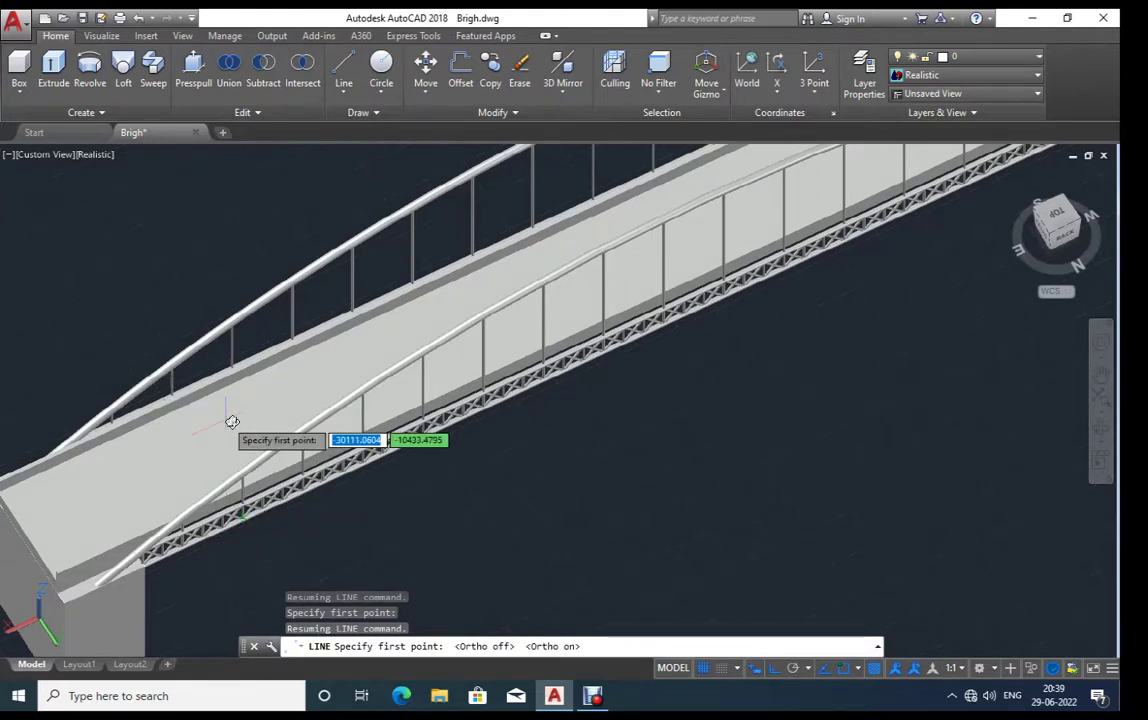
pyautogui.press('F8')
pyautogui.press('Escape')
pyautogui.scroll(2, 179, 533)
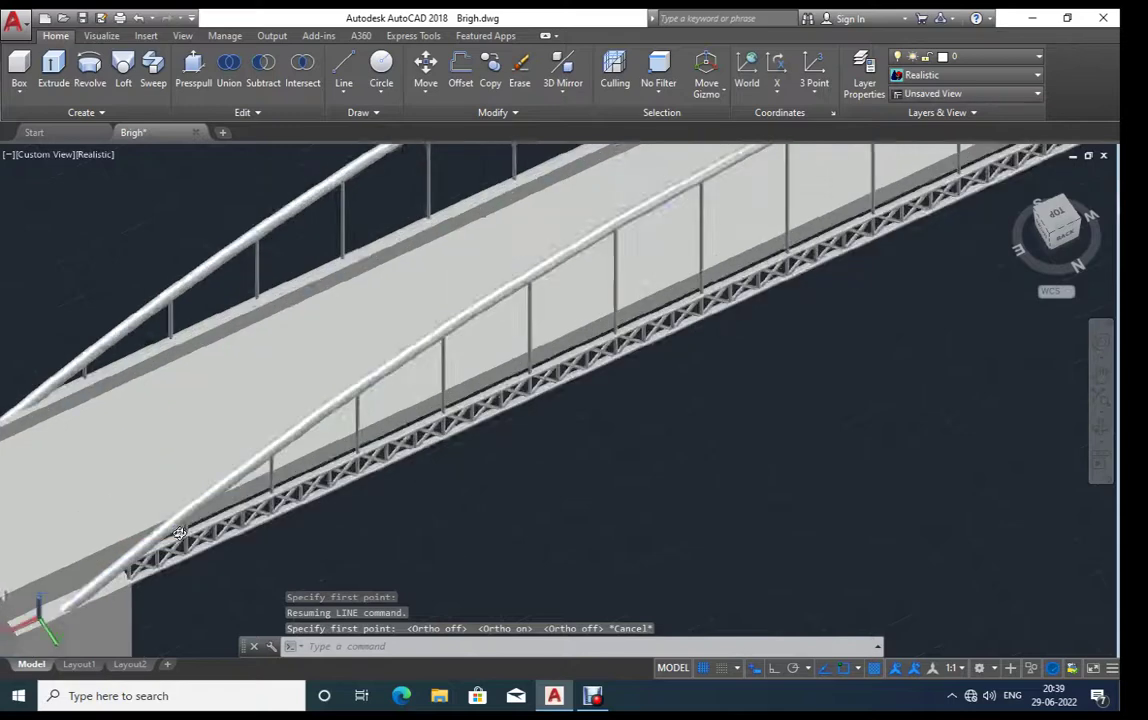
pyautogui.keyDown('shift'); pyautogui.moveTo(290, 556); pyautogui.dragTo(307, 478, button='middle'); pyautogui.keyUp('shift')
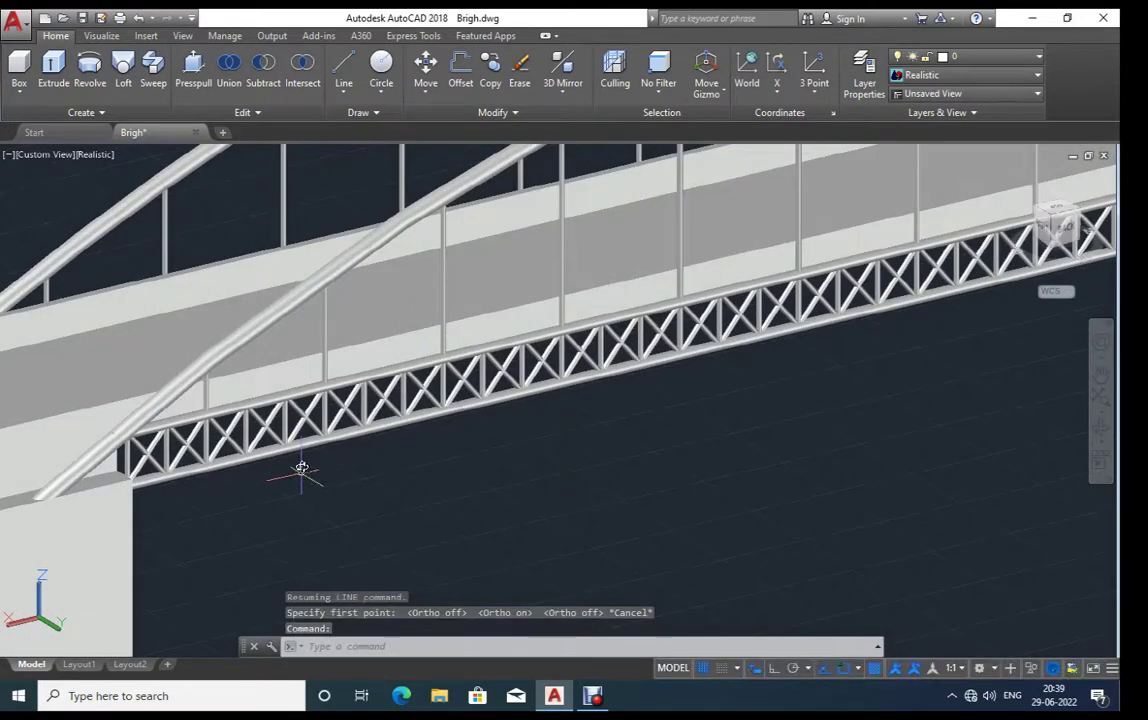
pyautogui.scroll(-2, 272, 433)
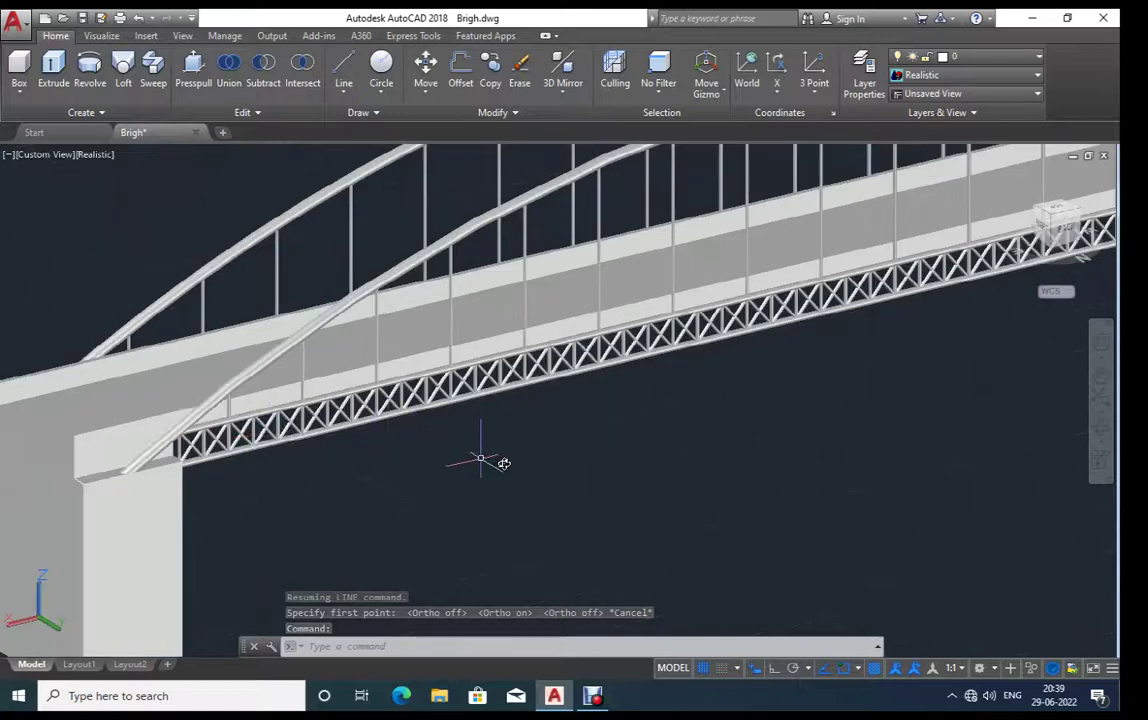
pyautogui.moveTo(504, 463)
pyautogui.keyDown('shift'); pyautogui.mouseDown(button='middle')
pyautogui.moveTo(538, 477)
pyautogui.moveTo(469, 474)
pyautogui.mouseUp(button='middle'); pyautogui.keyUp('shift')
pyautogui.scroll(-3, 486, 546)
pyautogui.scroll(2, 245, 360)
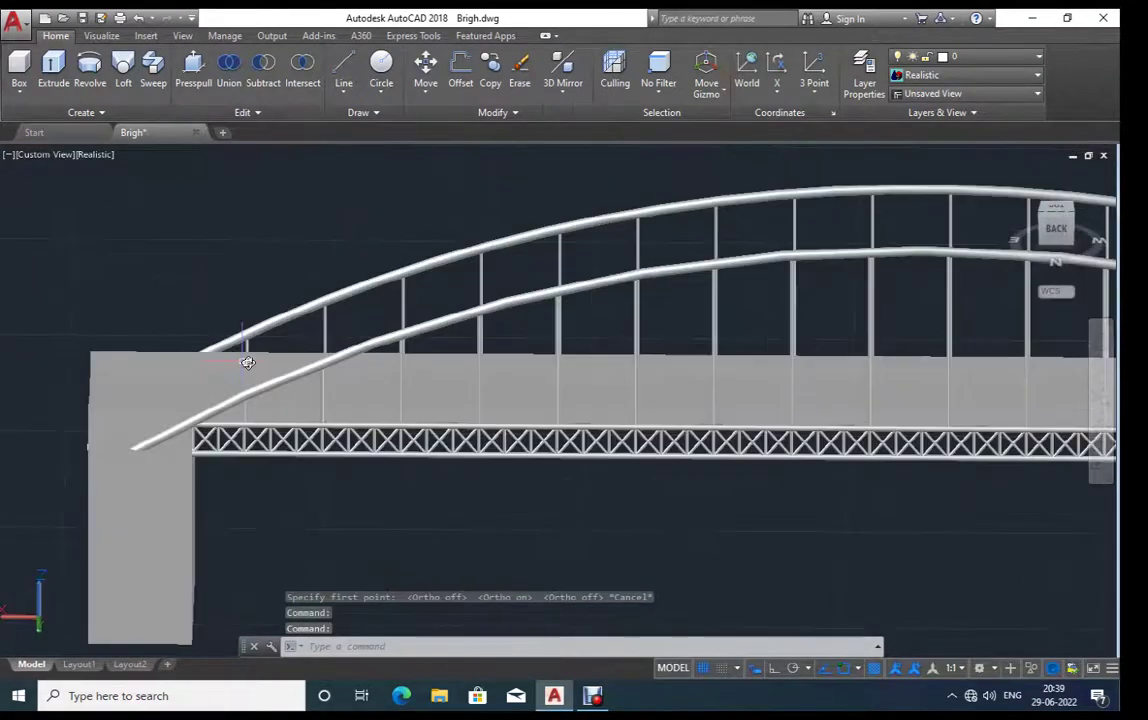
pyautogui.press('Return')
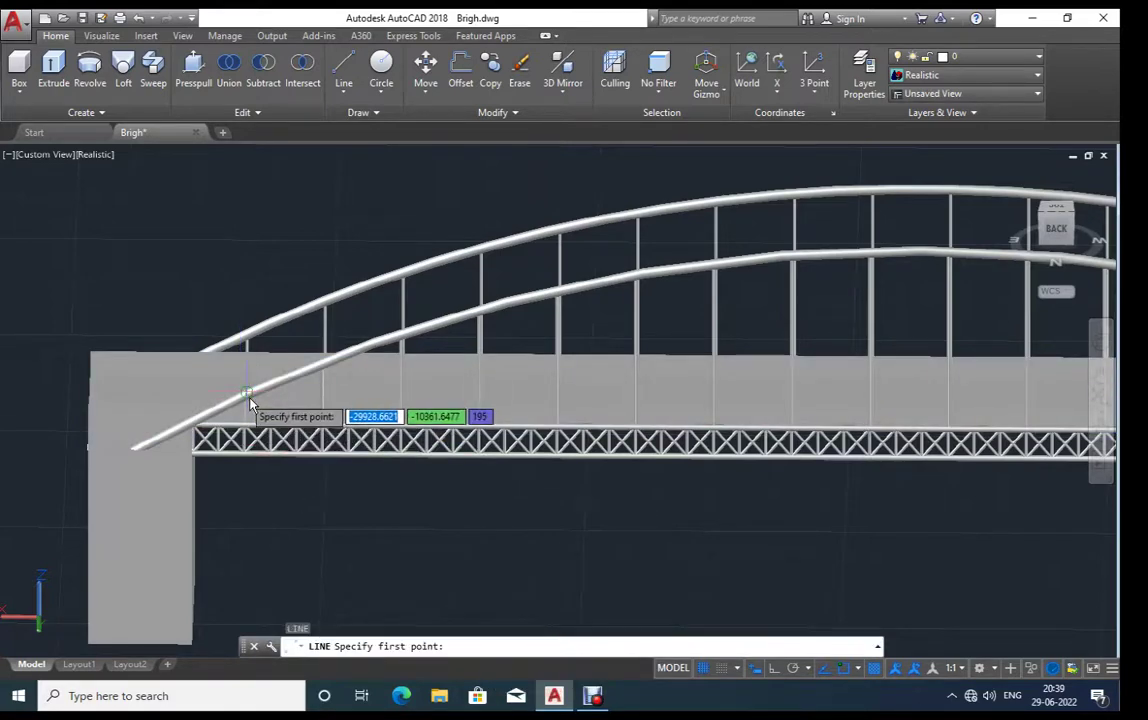
pyautogui.scroll(3, 249, 400)
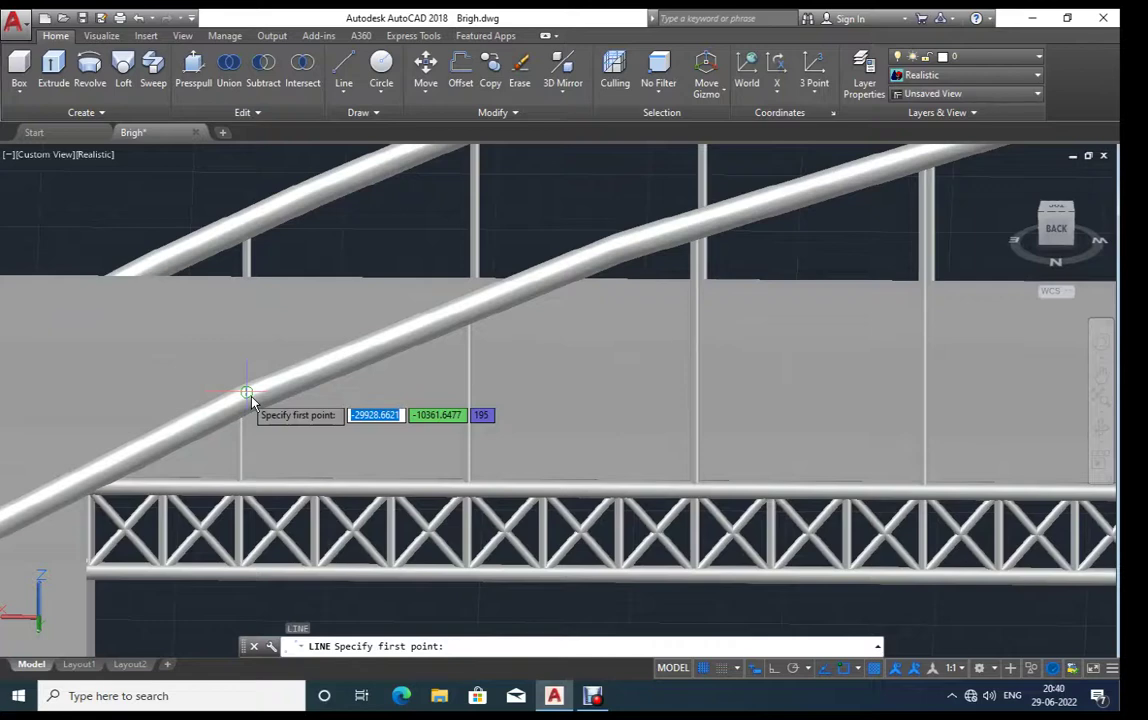
pyautogui.press('Escape')
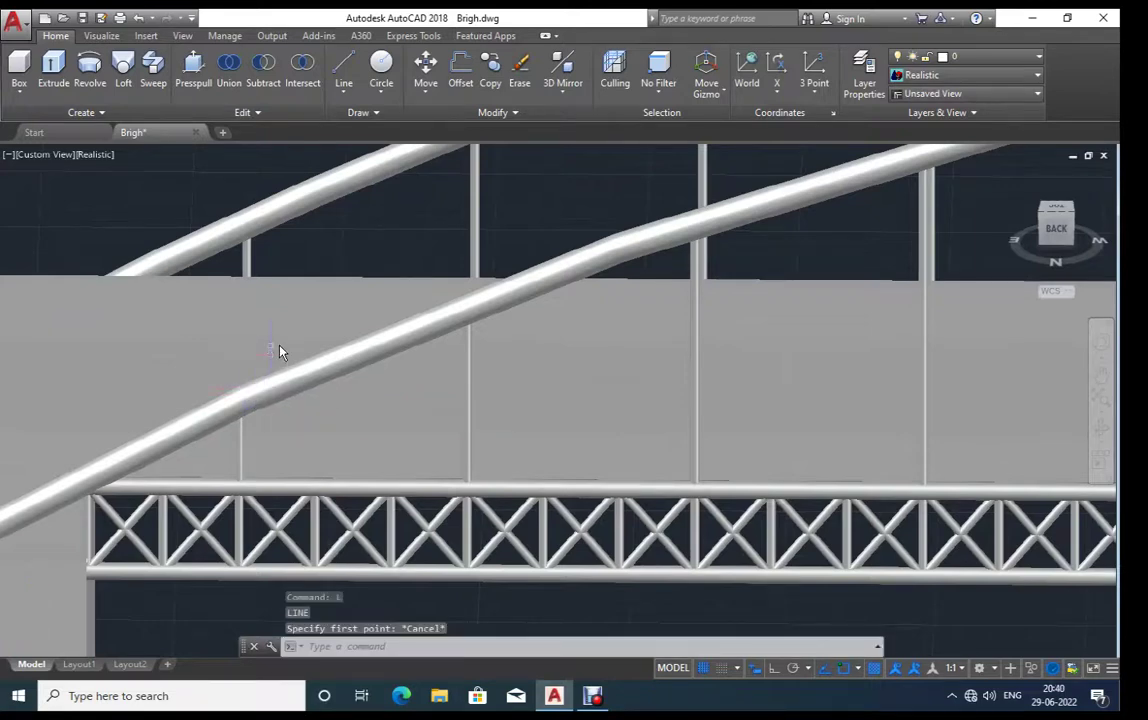
pyautogui.scroll(-4, 500, 509)
pyautogui.keyDown('shift'); pyautogui.moveTo(551, 521); pyautogui.dragTo(548, 470, button='middle'); pyautogui.keyUp('shift')
pyautogui.scroll(-3, 779, 430)
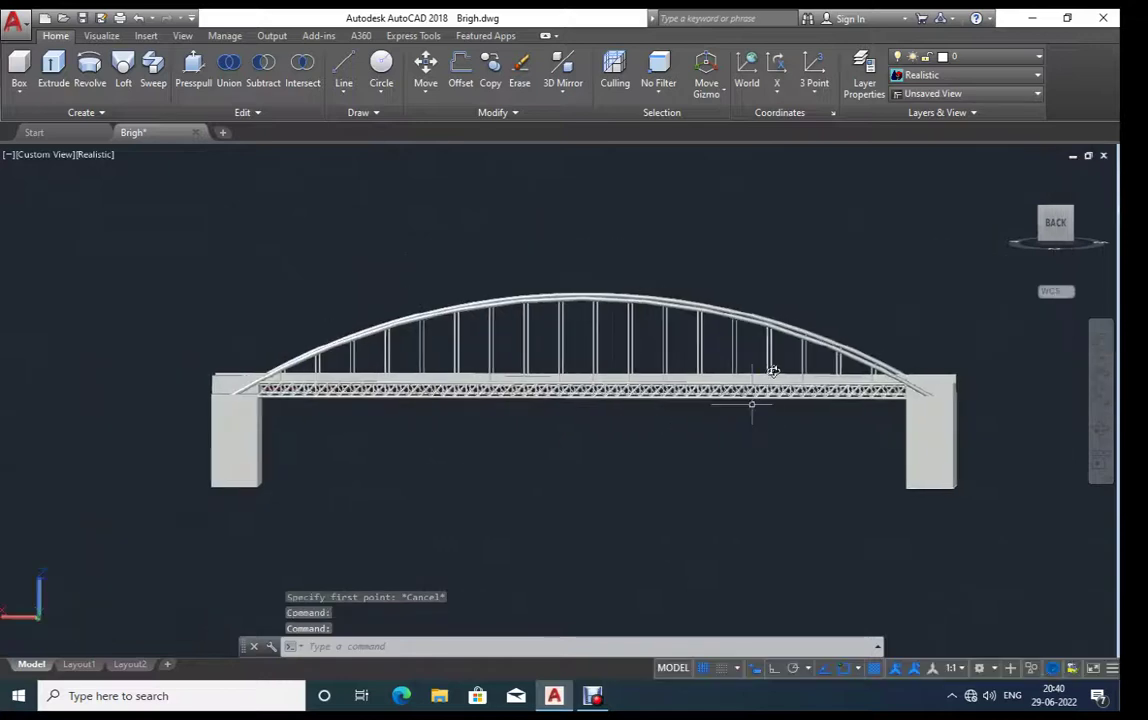
# Step: Crossing-select the hanger rods on the right half and middle of the bridge
pyautogui.scroll(4, 781, 359)
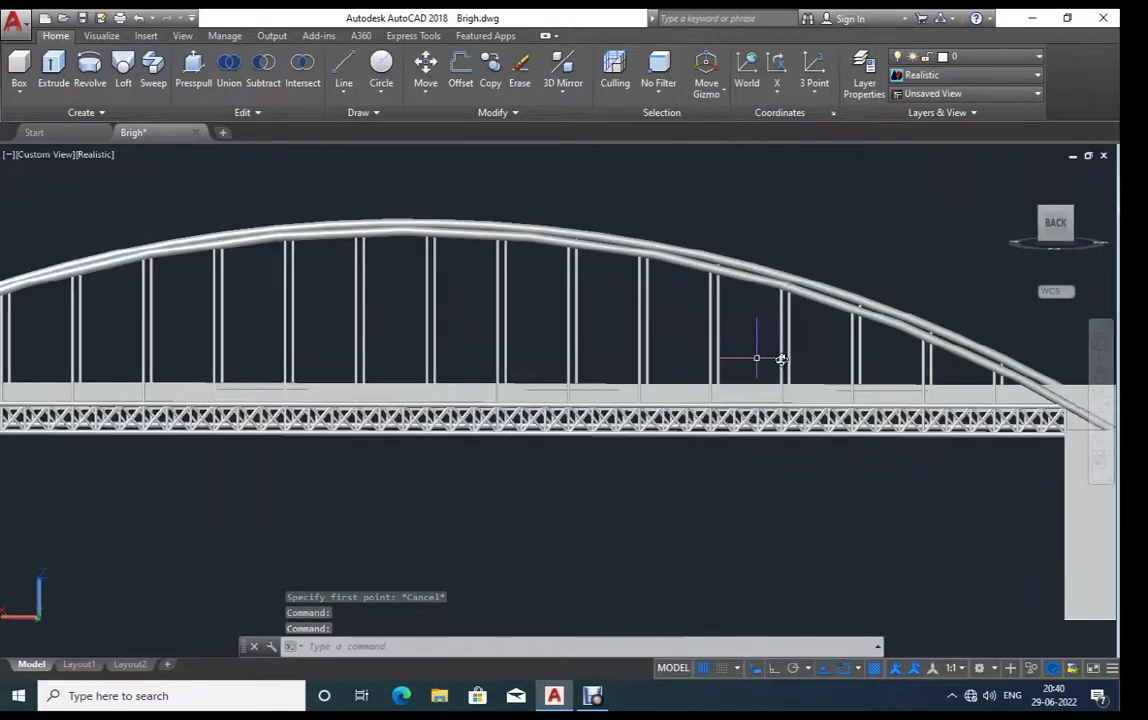
pyautogui.click(945, 358)
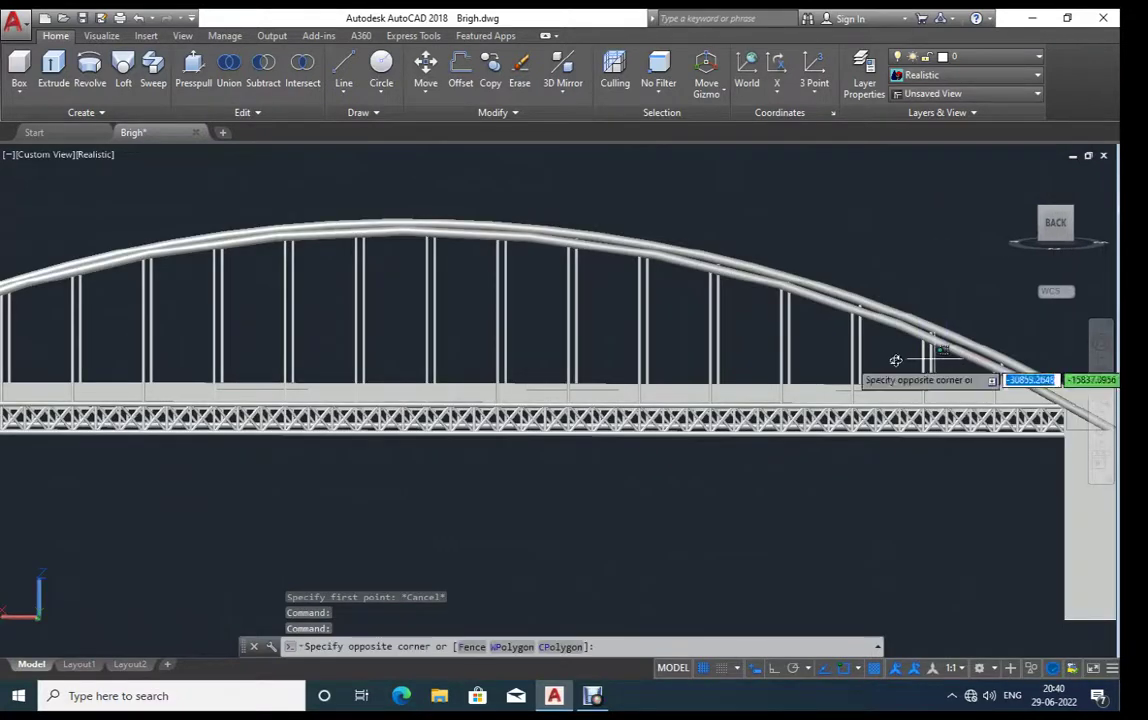
pyautogui.click(316, 366)
pyautogui.moveTo(316, 366); pyautogui.dragTo(704, 367, button='middle')
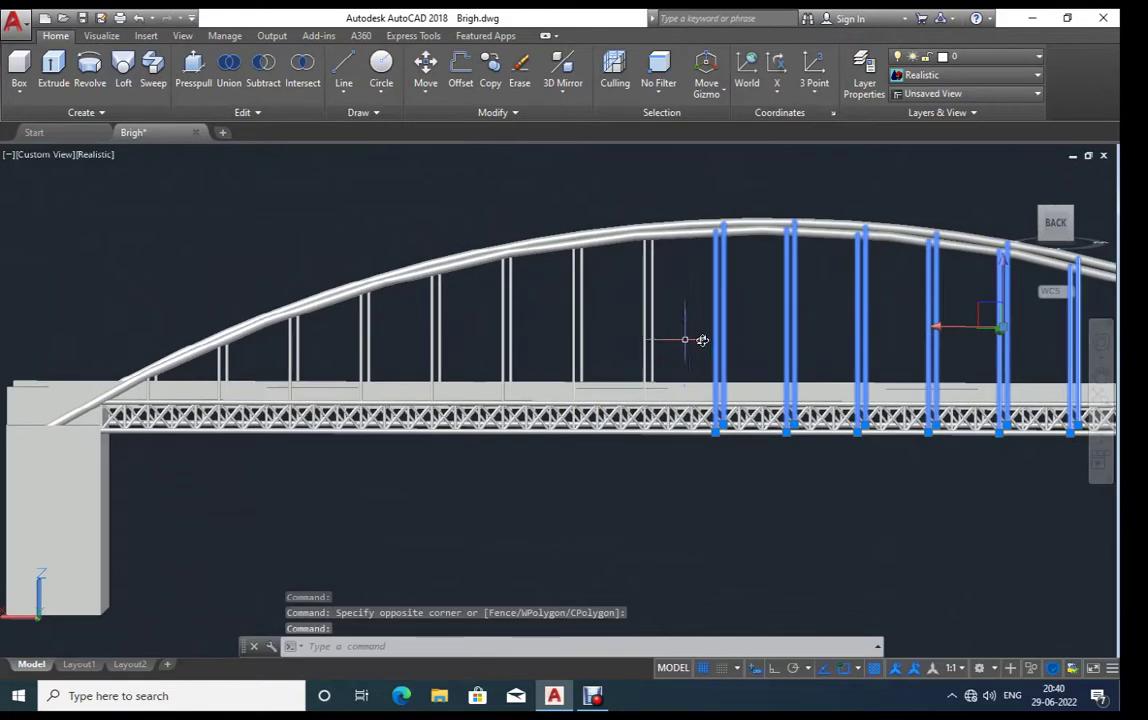
pyautogui.click(685, 340)
pyautogui.click(278, 369)
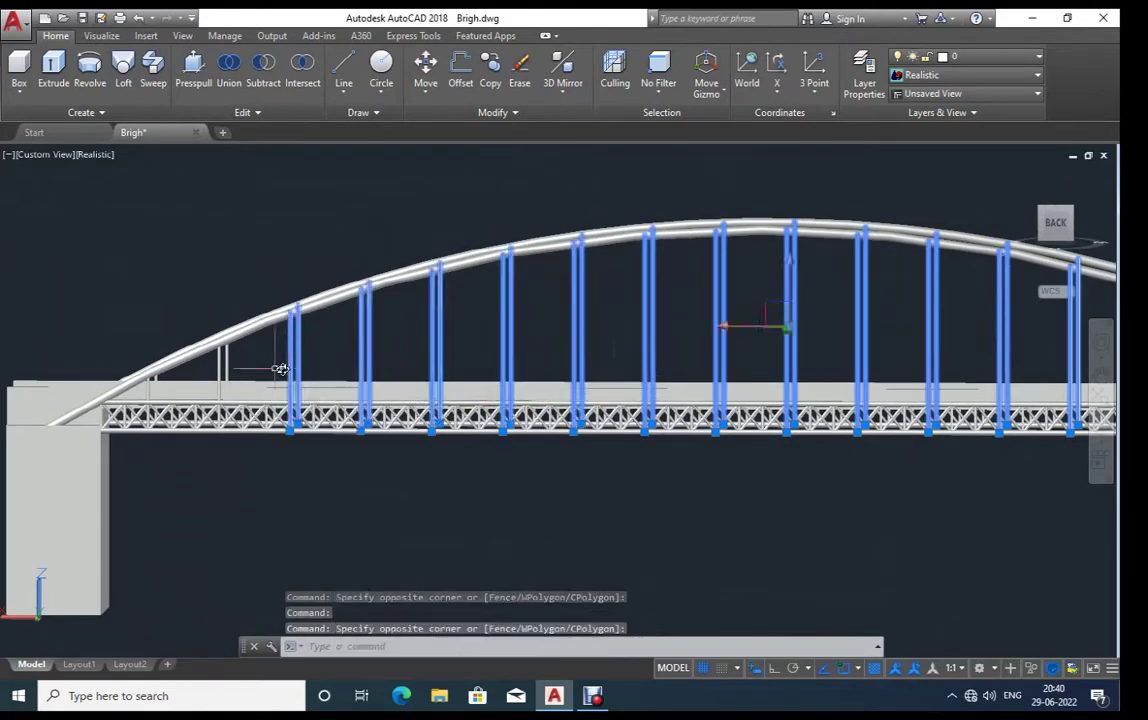
# Step: Add the left-end hanger rods individually, then orbit to an angled 3D view
pyautogui.scroll(3, 224, 371)
pyautogui.click(234, 366)
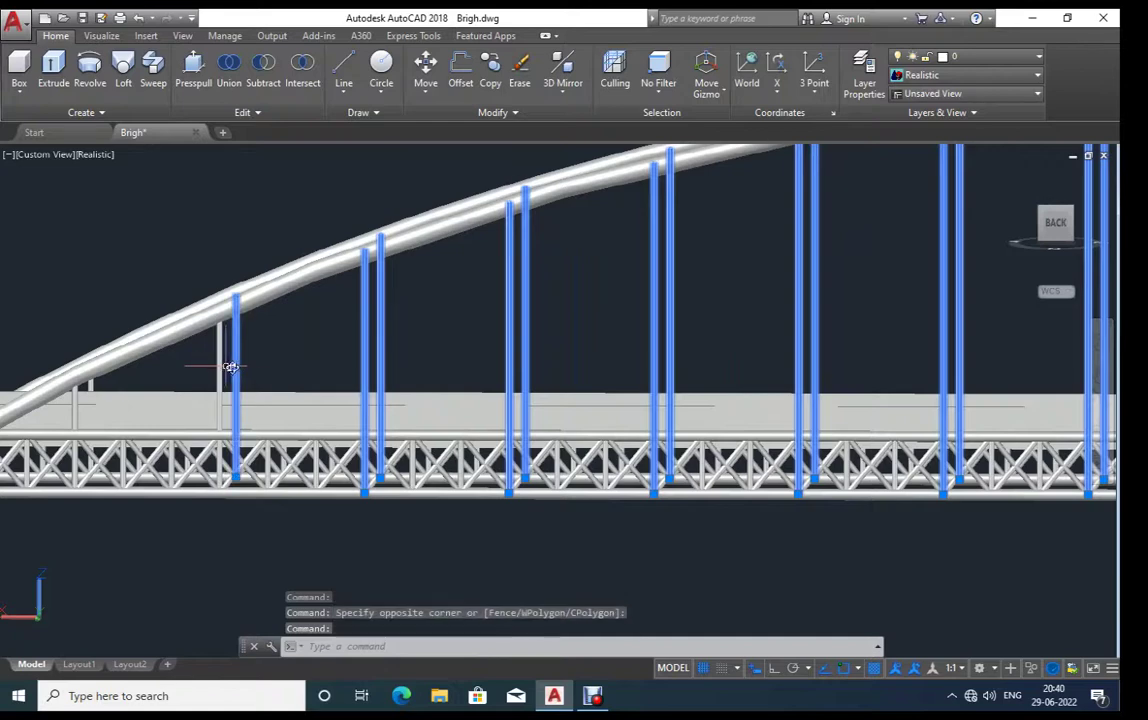
pyautogui.click(221, 367)
pyautogui.click(76, 401)
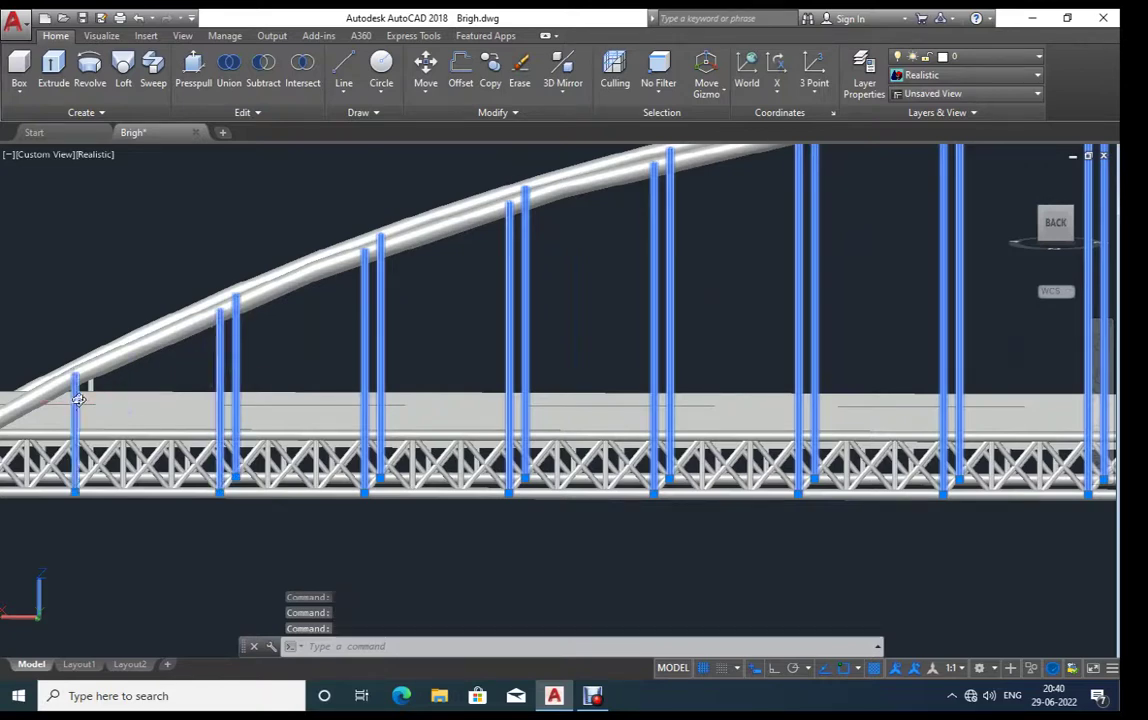
pyautogui.scroll(-3, 42, 391)
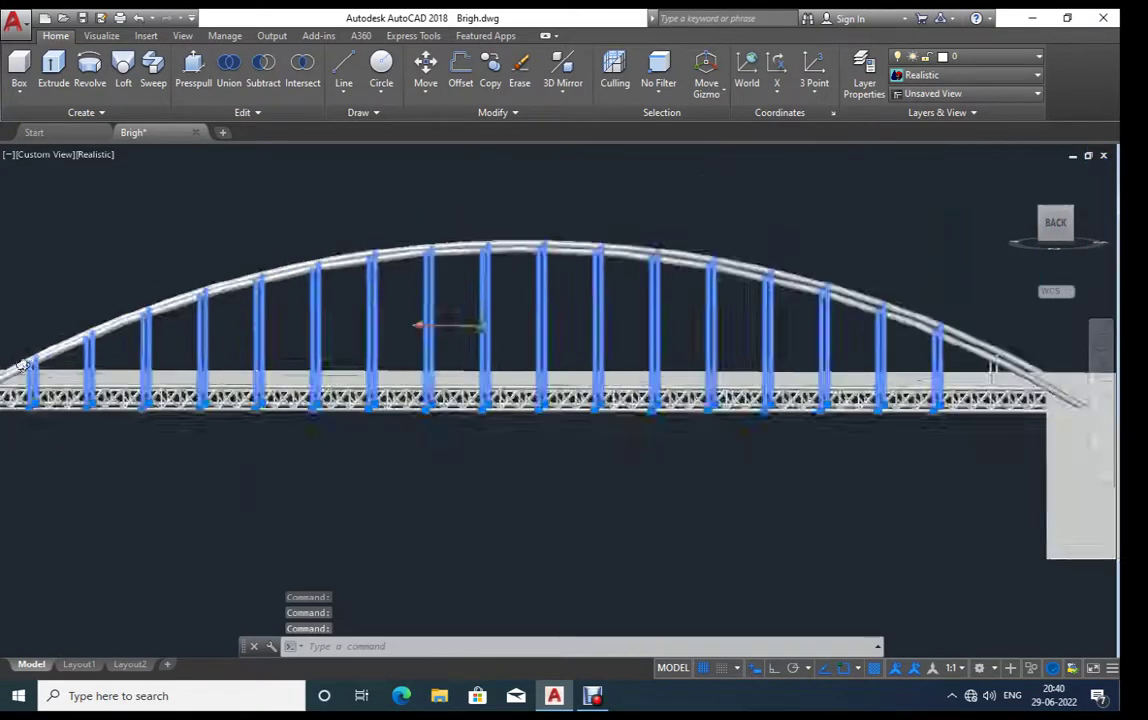
pyautogui.scroll(-2, 533, 461)
pyautogui.scroll(5, 641, 361)
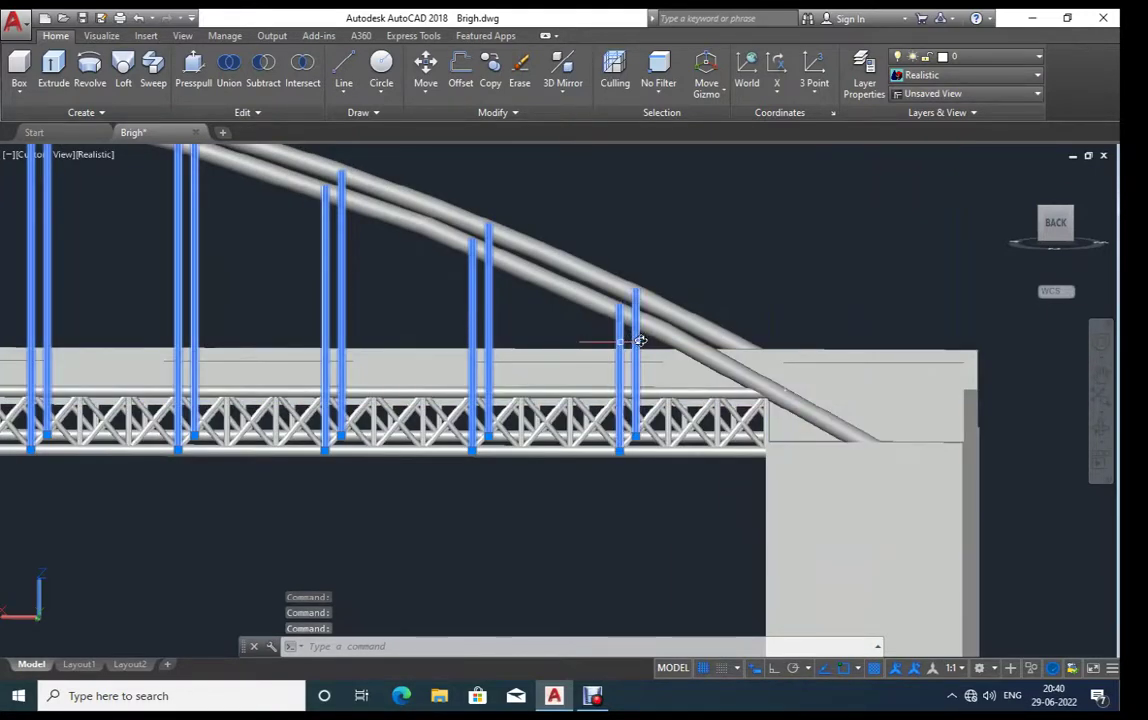
pyautogui.scroll(-3, 640, 341)
pyautogui.keyDown('shift'); pyautogui.moveTo(441, 466); pyautogui.dragTo(566, 488, button='middle'); pyautogui.keyUp('shift')
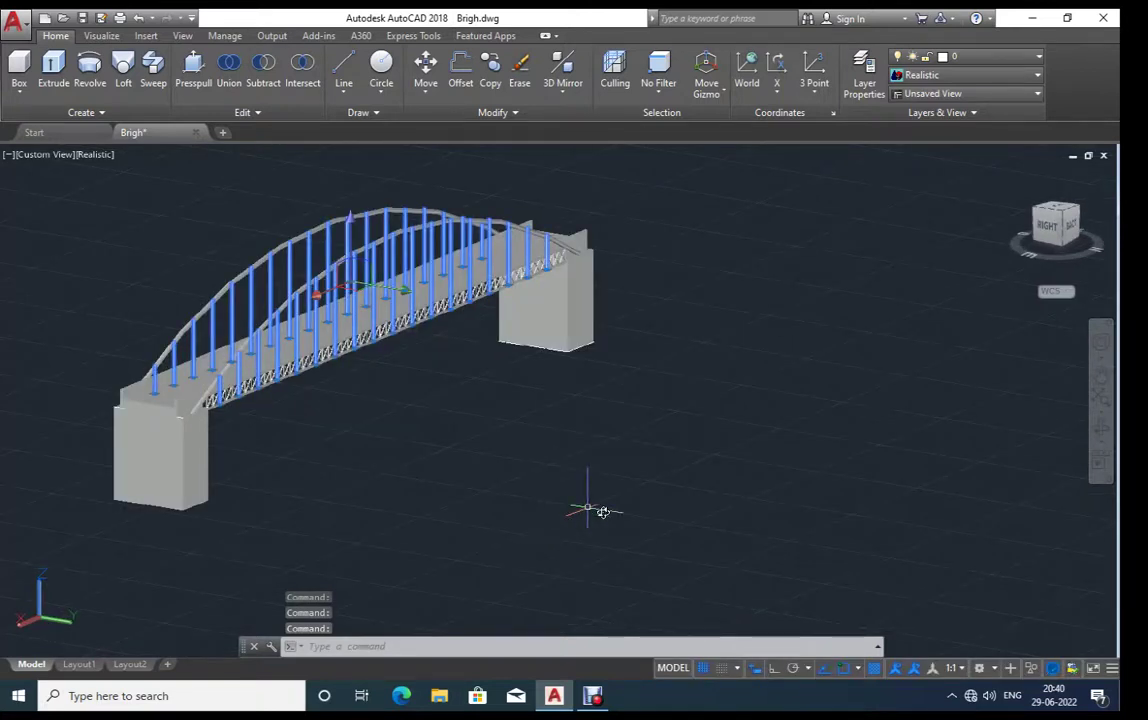
# Step: Copy all 36 hanger rods 500 units straight beside the bridge with Ortho on
pyautogui.write('co')
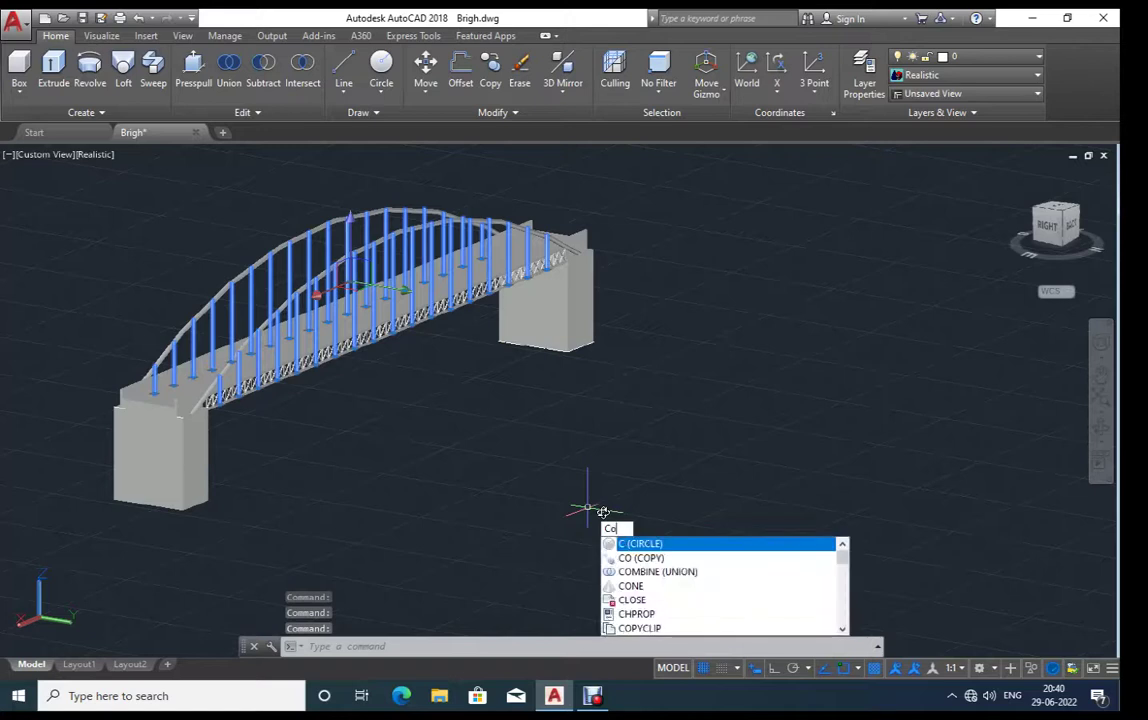
pyautogui.press('Return')
pyautogui.click(489, 470)
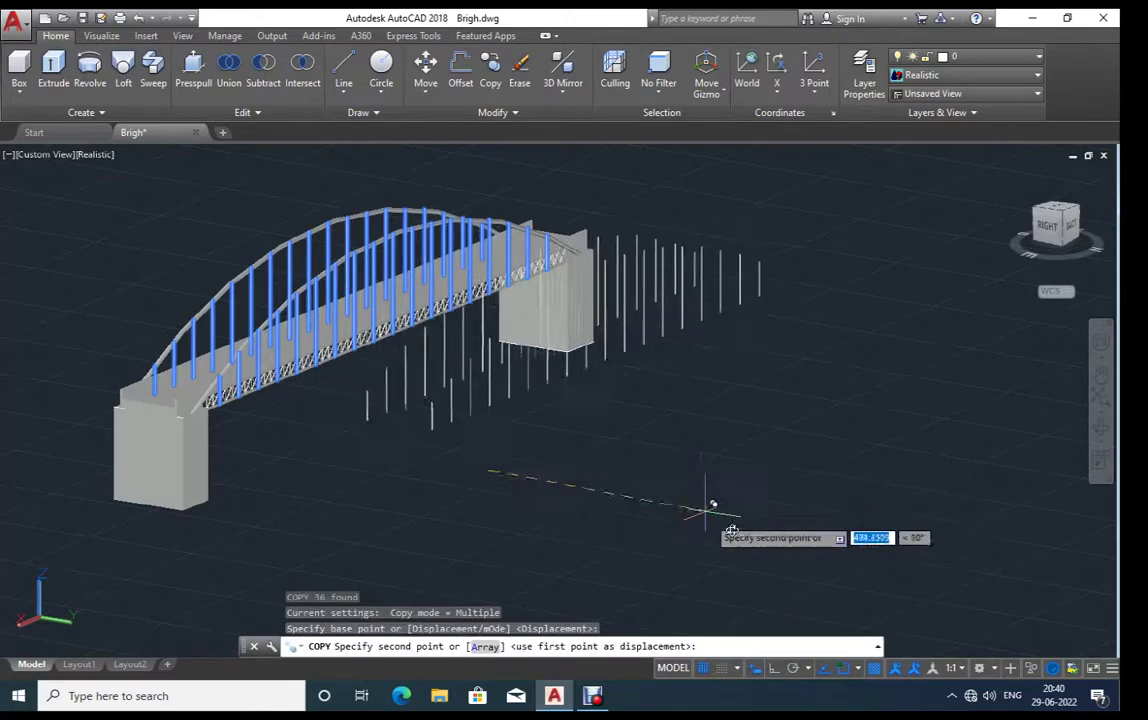
pyautogui.press('F8')
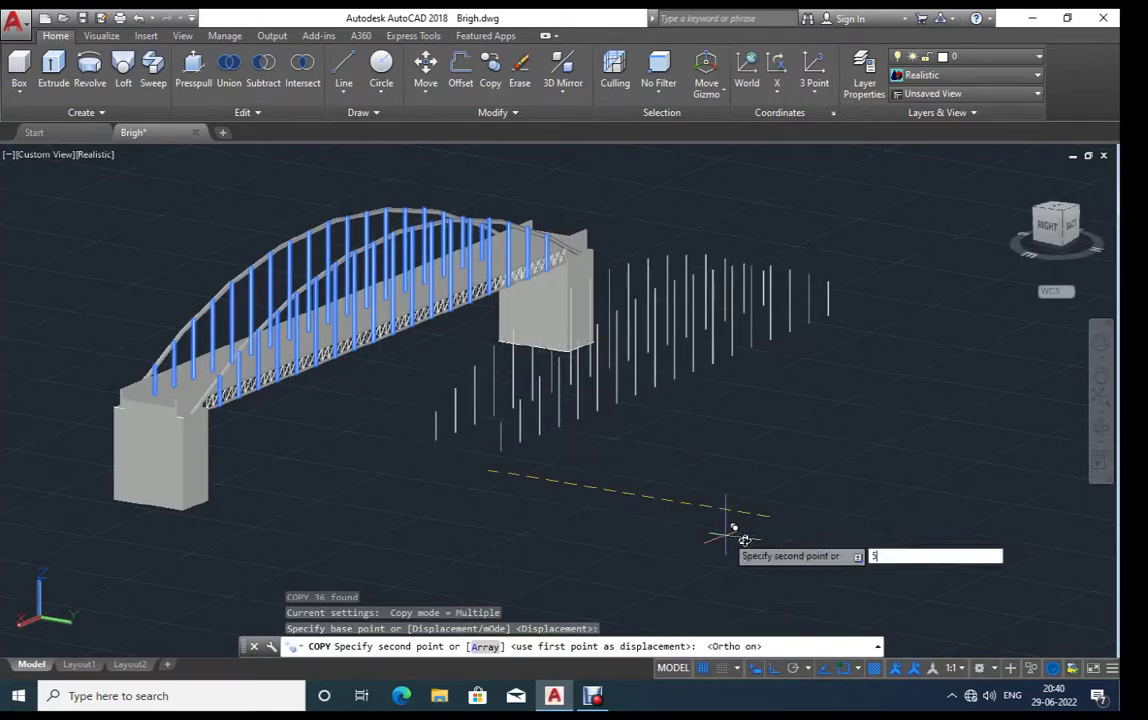
pyautogui.write('500')
pyautogui.press('Return')
pyautogui.press('Escape')
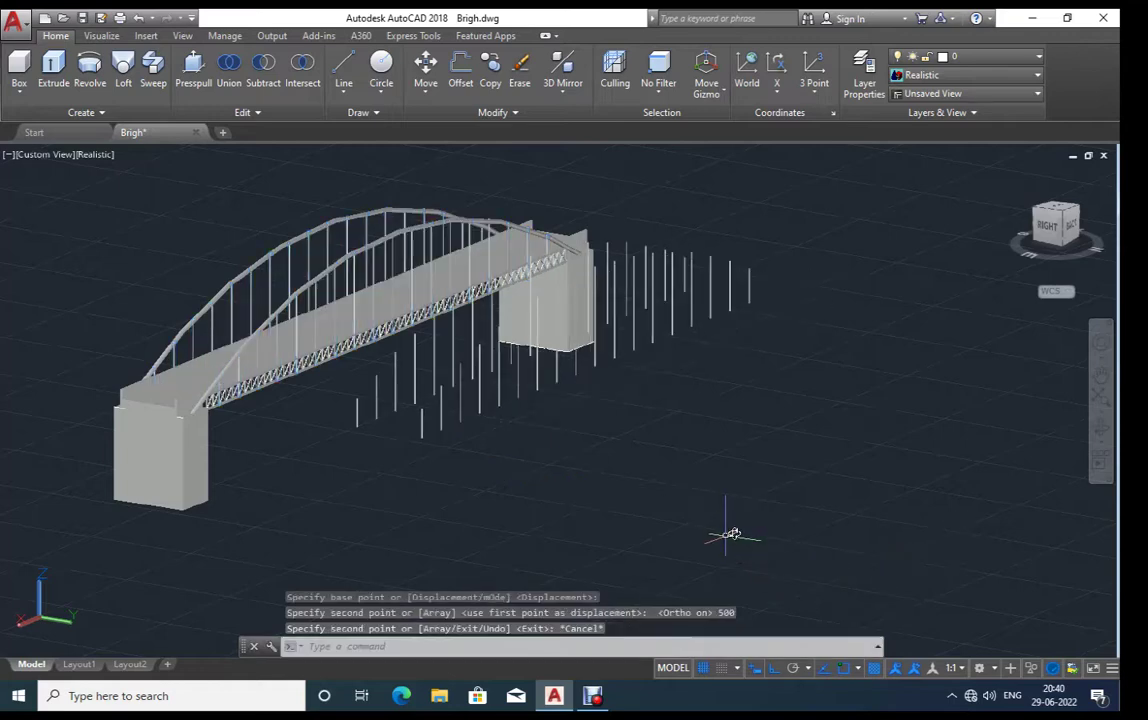
pyautogui.keyDown('shift'); pyautogui.moveTo(692, 445); pyautogui.dragTo(652, 508, button='middle'); pyautogui.keyUp('shift')
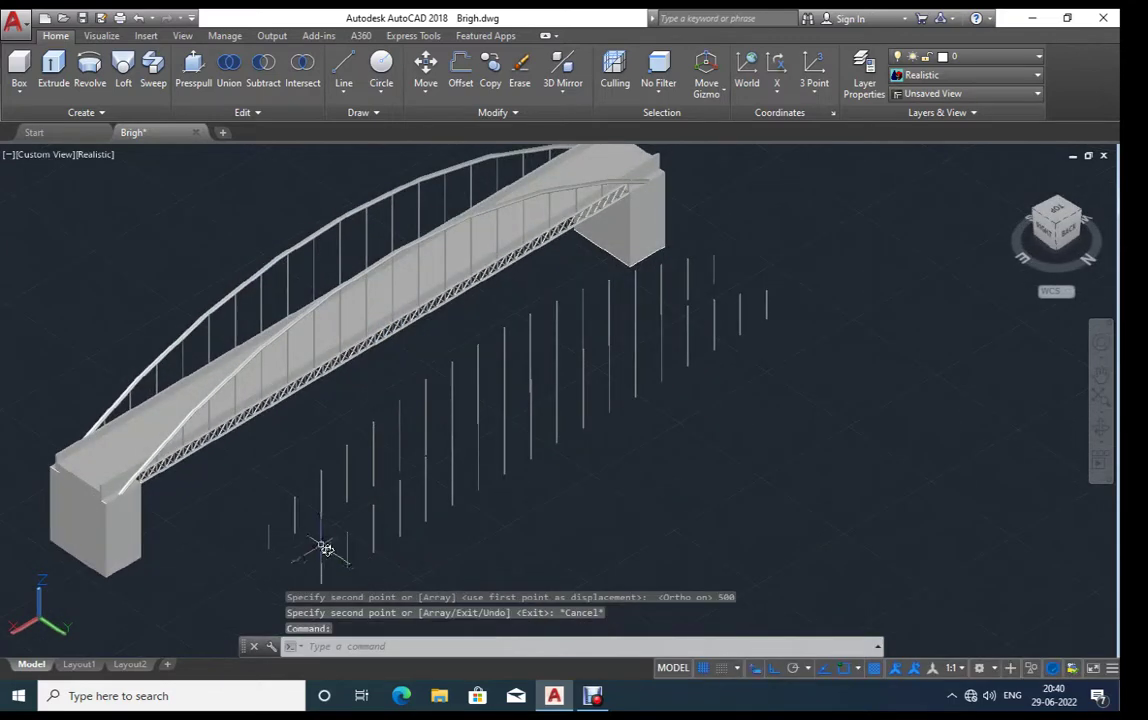
pyautogui.keyDown('shift'); pyautogui.moveTo(326, 549); pyautogui.dragTo(379, 547, button='middle'); pyautogui.keyUp('shift')
pyautogui.write('L')
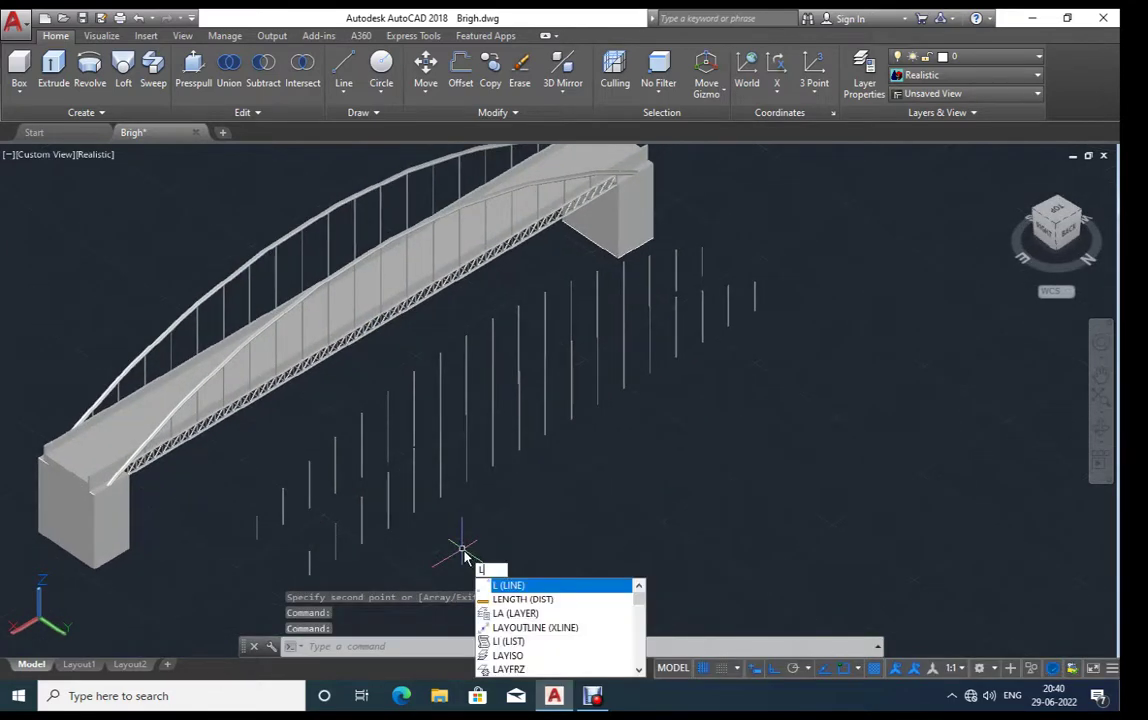
# Step: Start the zigzag bracing line at the first copied rod across the first rod tops
pyautogui.press('Return')
pyautogui.scroll(2, 243, 546)
pyautogui.scroll(2, 245, 540)
pyautogui.scroll(2, 240, 520)
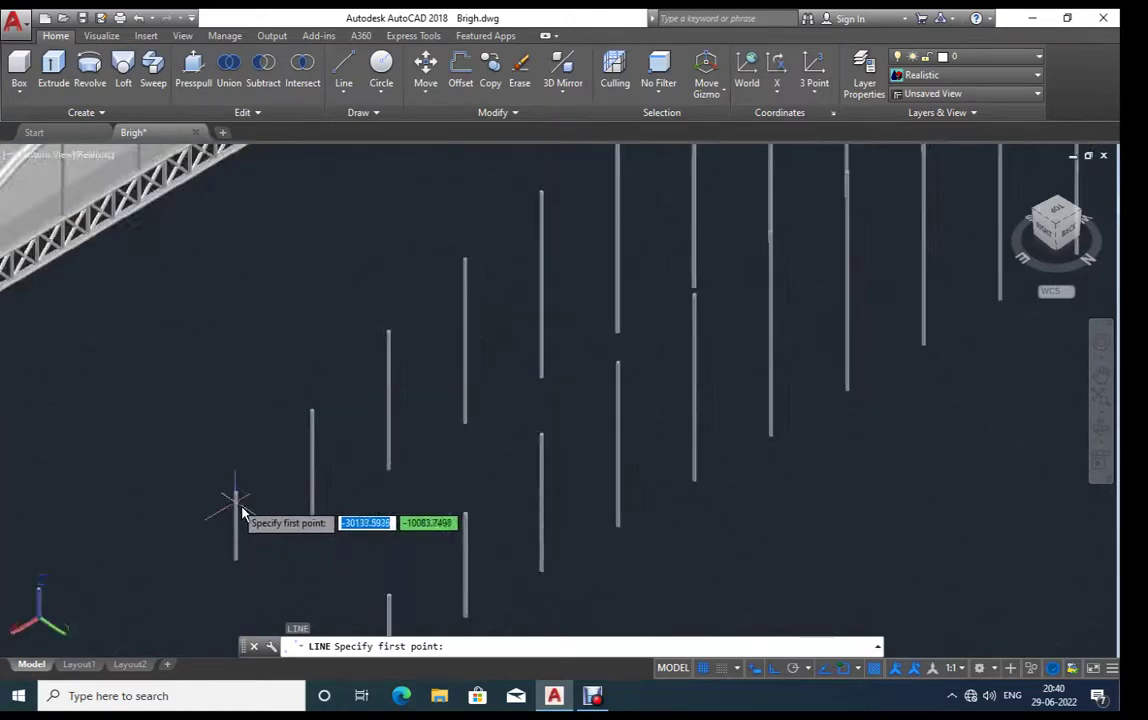
pyautogui.click(236, 493)
pyautogui.scroll(-2, 360, 535)
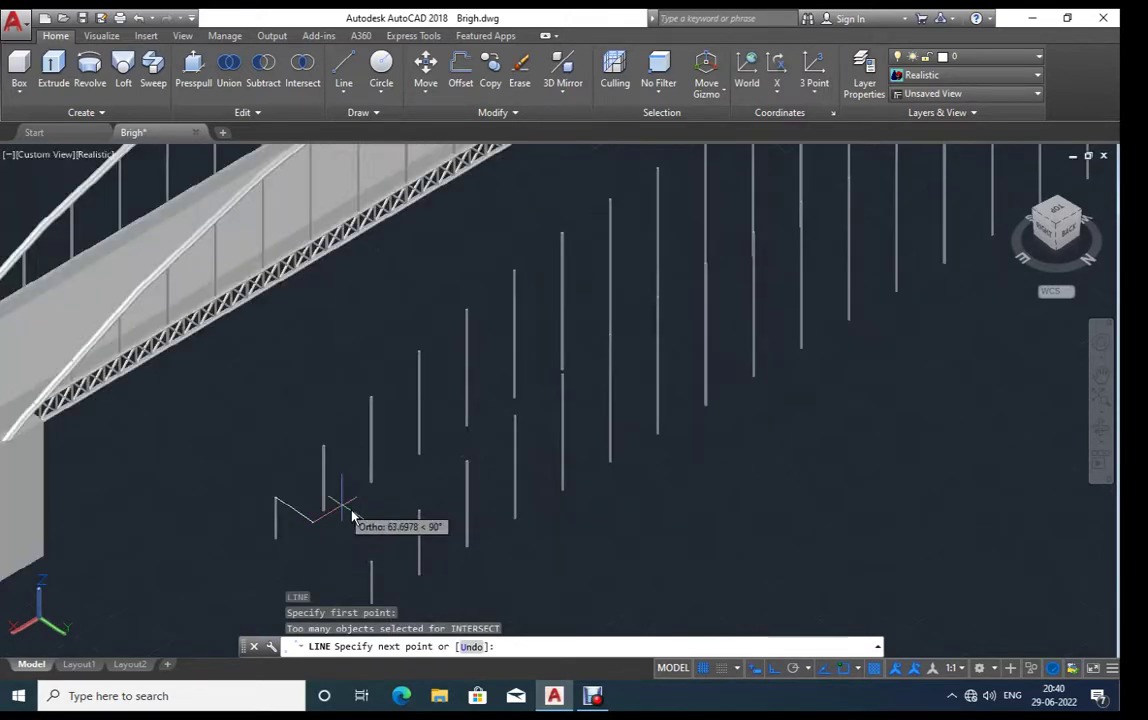
pyautogui.press('F8')
pyautogui.scroll(2, 362, 532)
pyautogui.scroll(2, 420, 528)
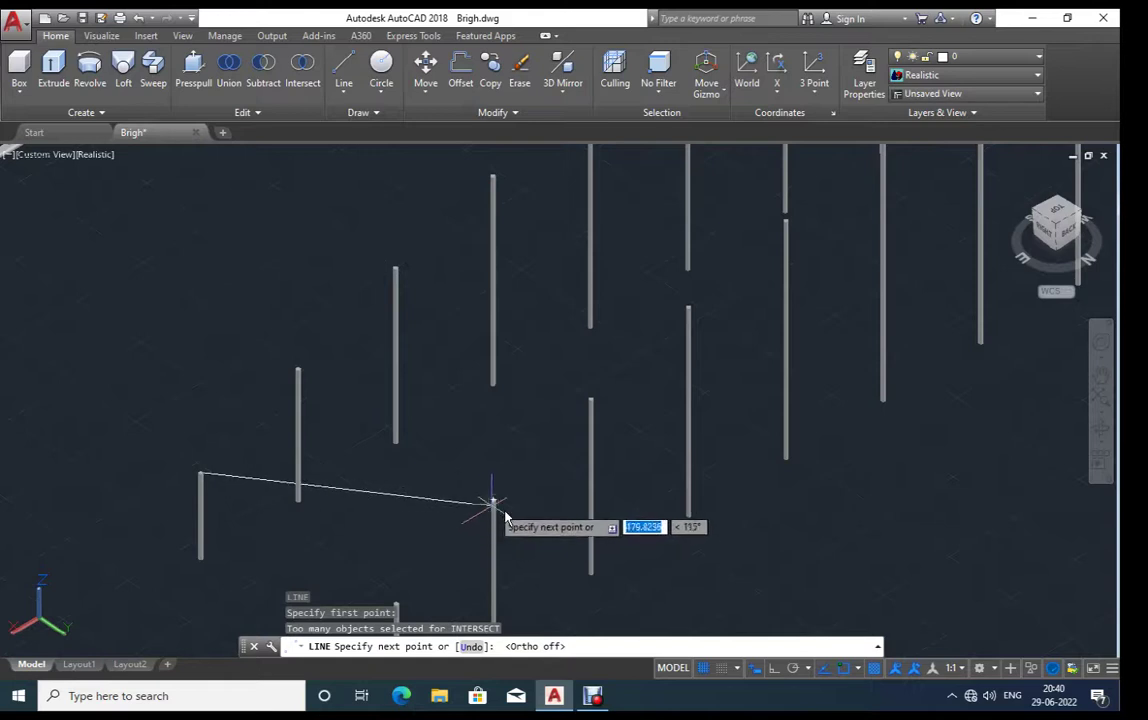
pyautogui.click(470, 448)
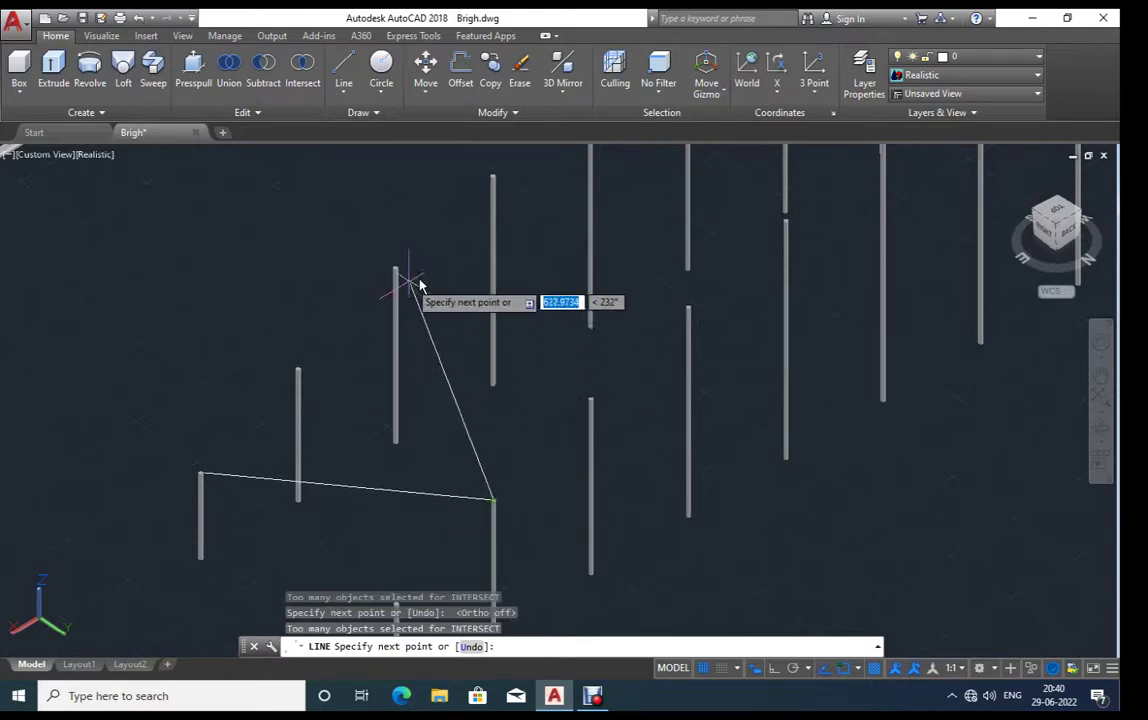
pyautogui.click(430, 287)
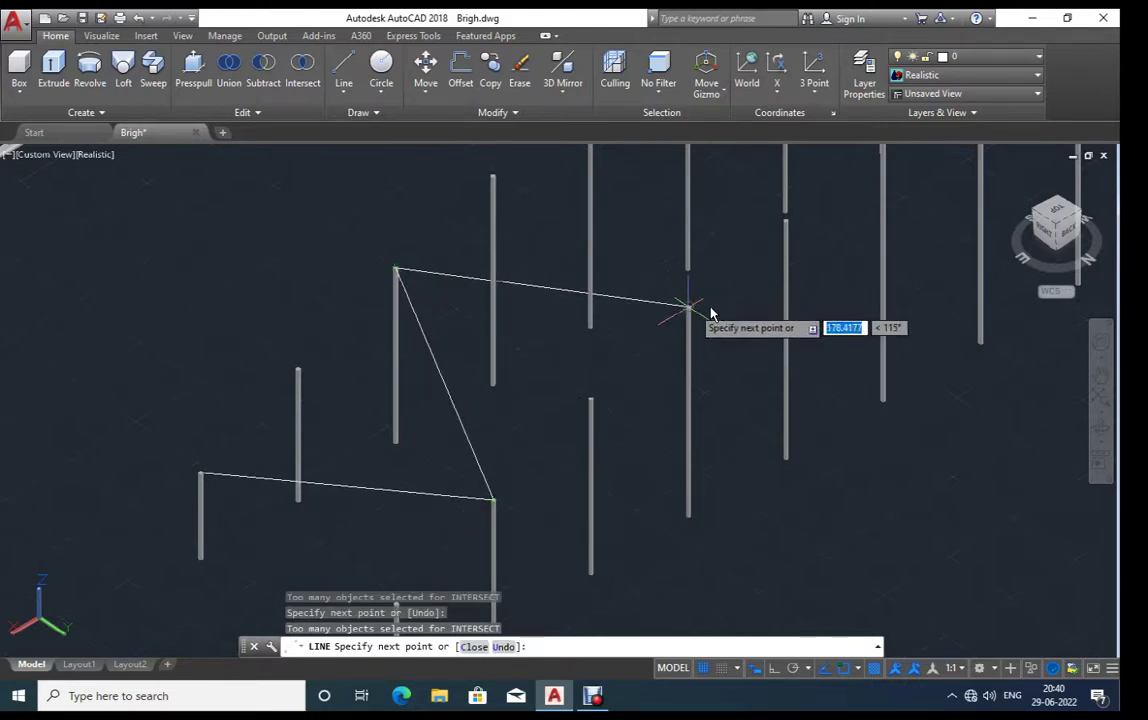
pyautogui.click(689, 305)
# Step: Continue the zigzag bracing crosswise and diagonally across the next rod-top pairs
pyautogui.moveTo(689, 305); pyautogui.dragTo(645, 398, button='middle')
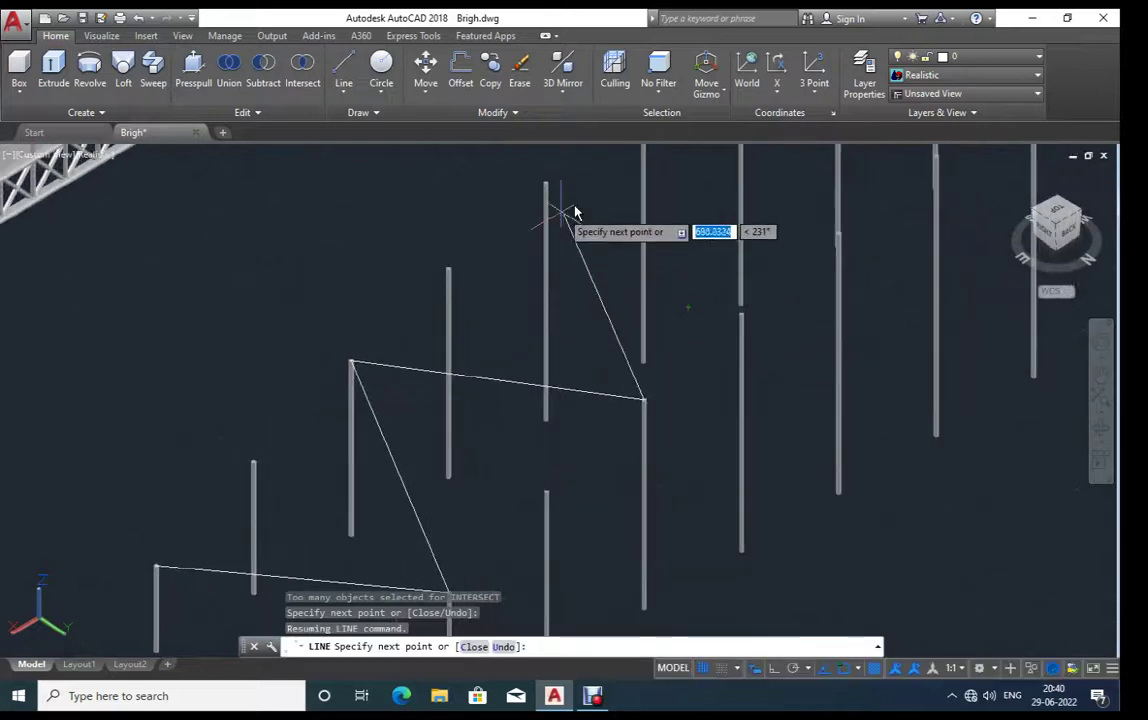
pyautogui.click(560, 187)
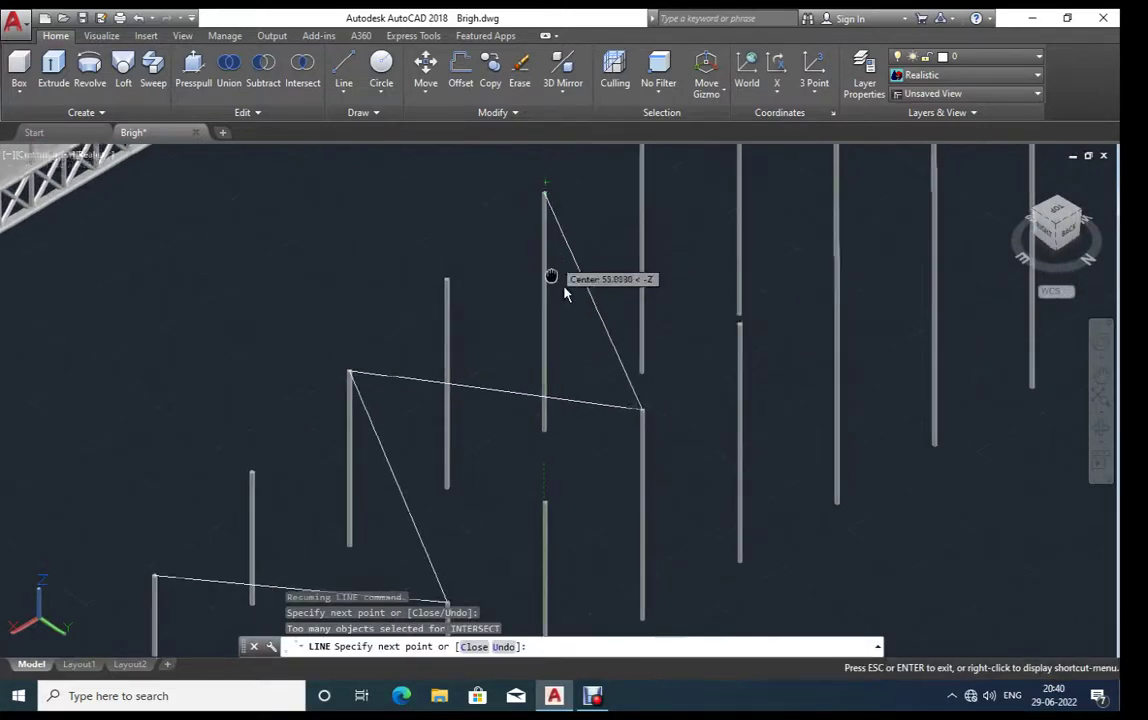
pyautogui.moveTo(561, 273)
pyautogui.mouseDown(button='middle')
pyautogui.moveTo(537, 378)
pyautogui.moveTo(553, 379)
pyautogui.mouseUp(button='middle')
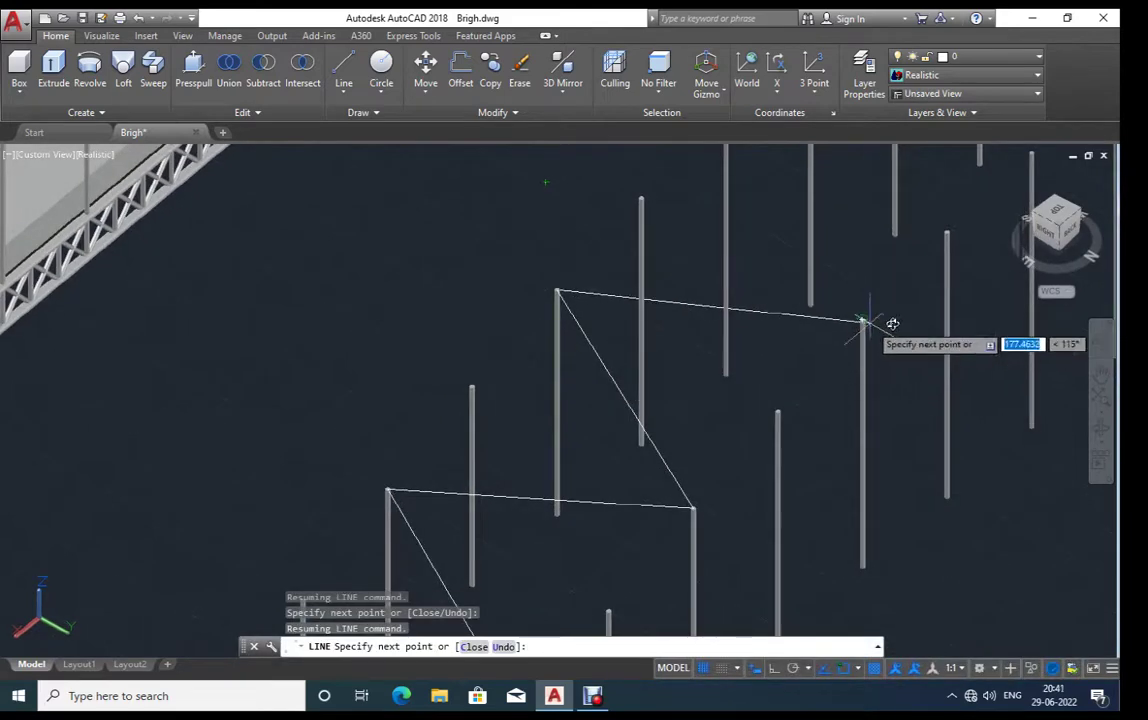
pyautogui.click(863, 321)
pyautogui.moveTo(887, 320)
pyautogui.mouseDown(button='middle')
pyautogui.moveTo(797, 513)
pyautogui.moveTo(637, 626)
pyautogui.mouseUp(button='middle')
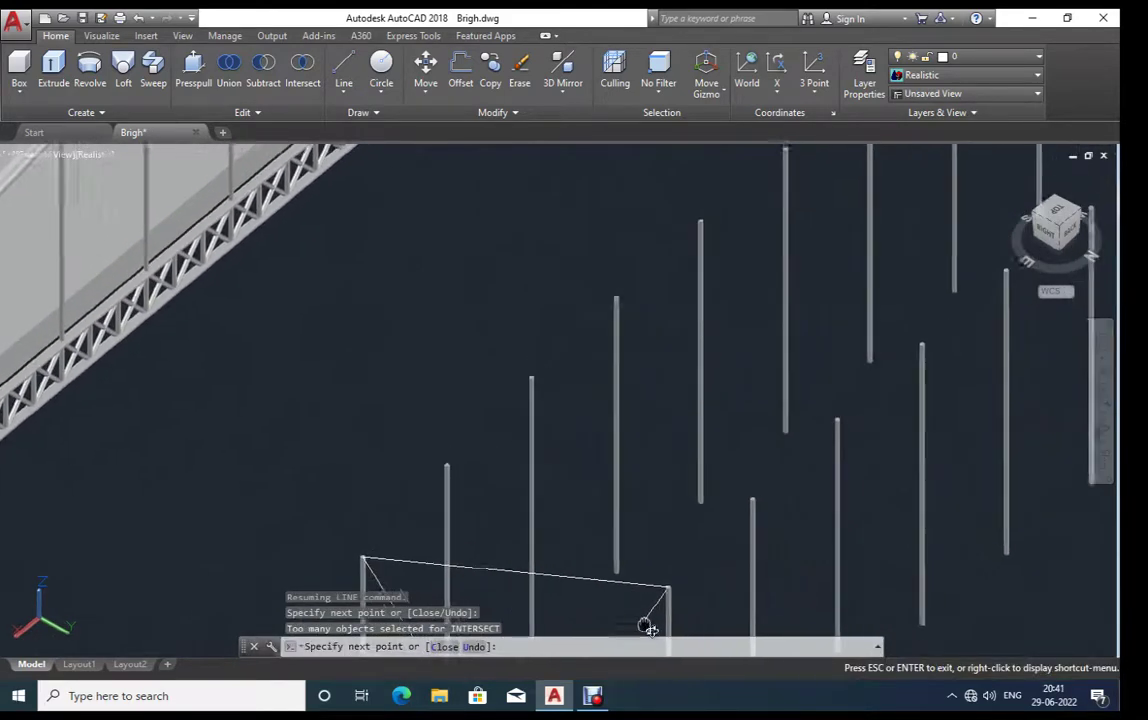
pyautogui.click(524, 380)
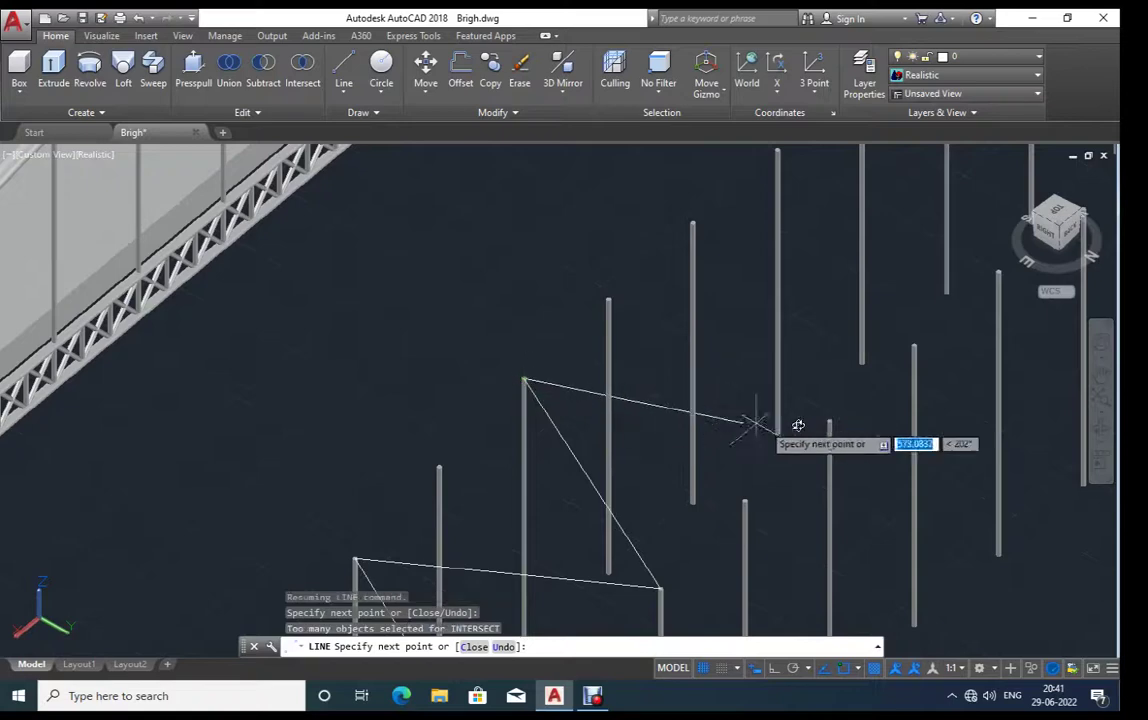
pyautogui.click(829, 421)
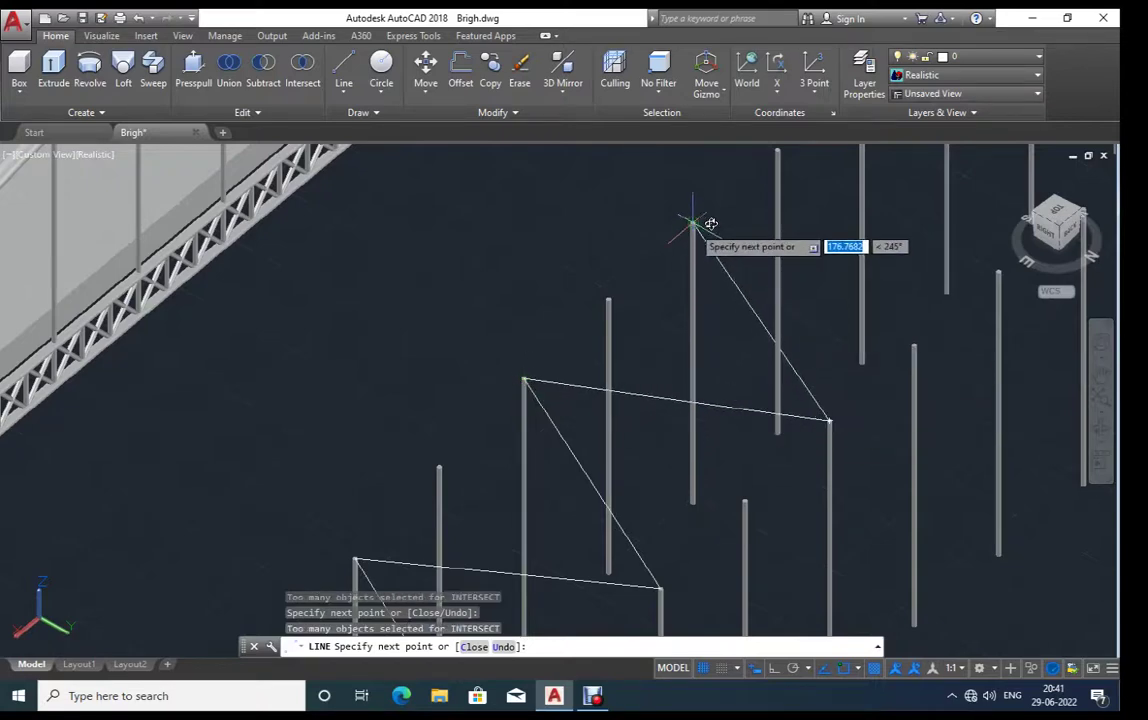
pyautogui.click(889, 289)
pyautogui.moveTo(807, 354); pyautogui.dragTo(571, 471, button='middle')
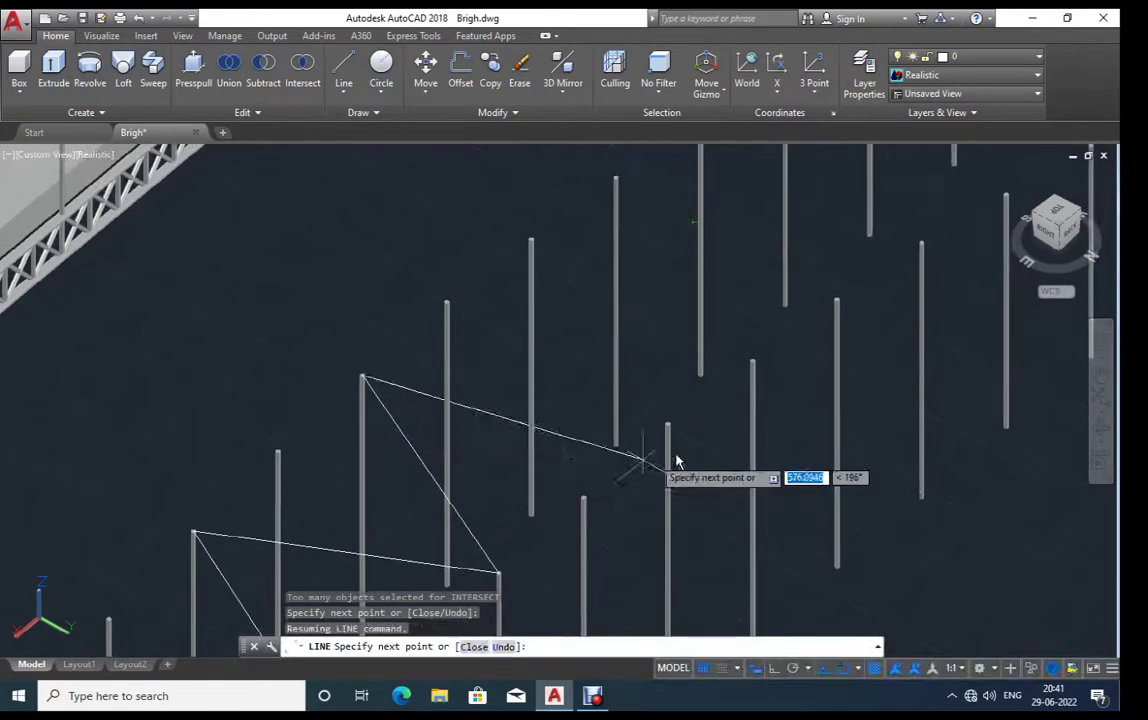
pyautogui.click(668, 424)
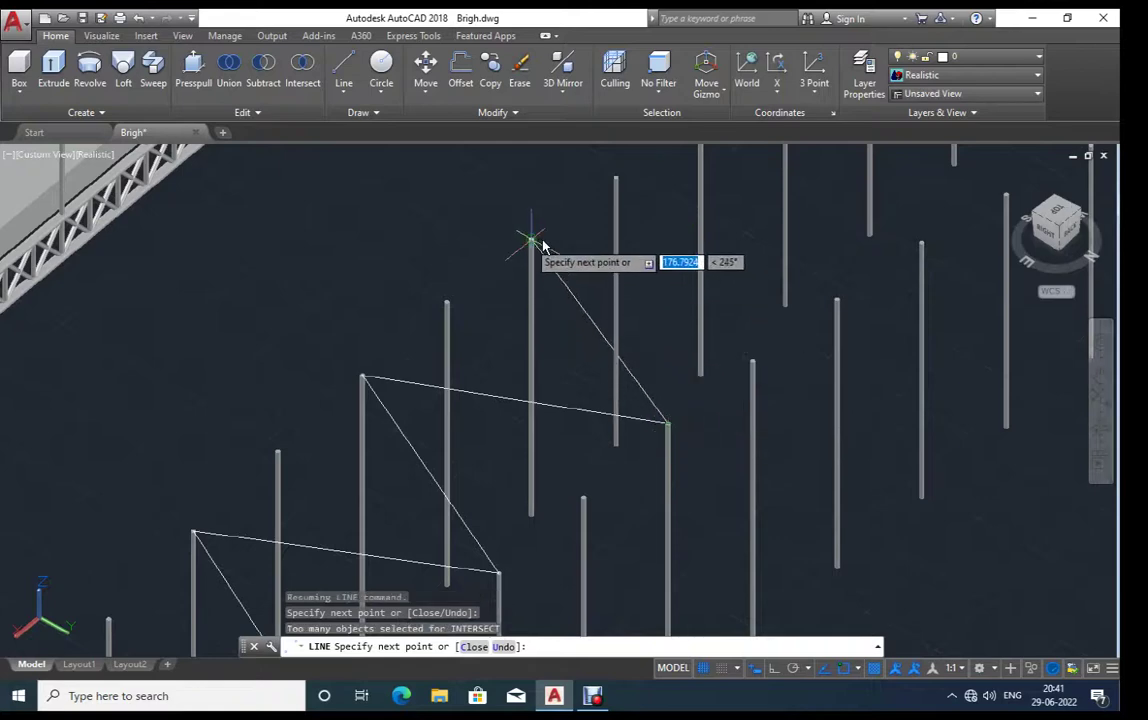
# Step: Extend the bracing diagonally over the following rod tops, then end the line
pyautogui.click(565, 258)
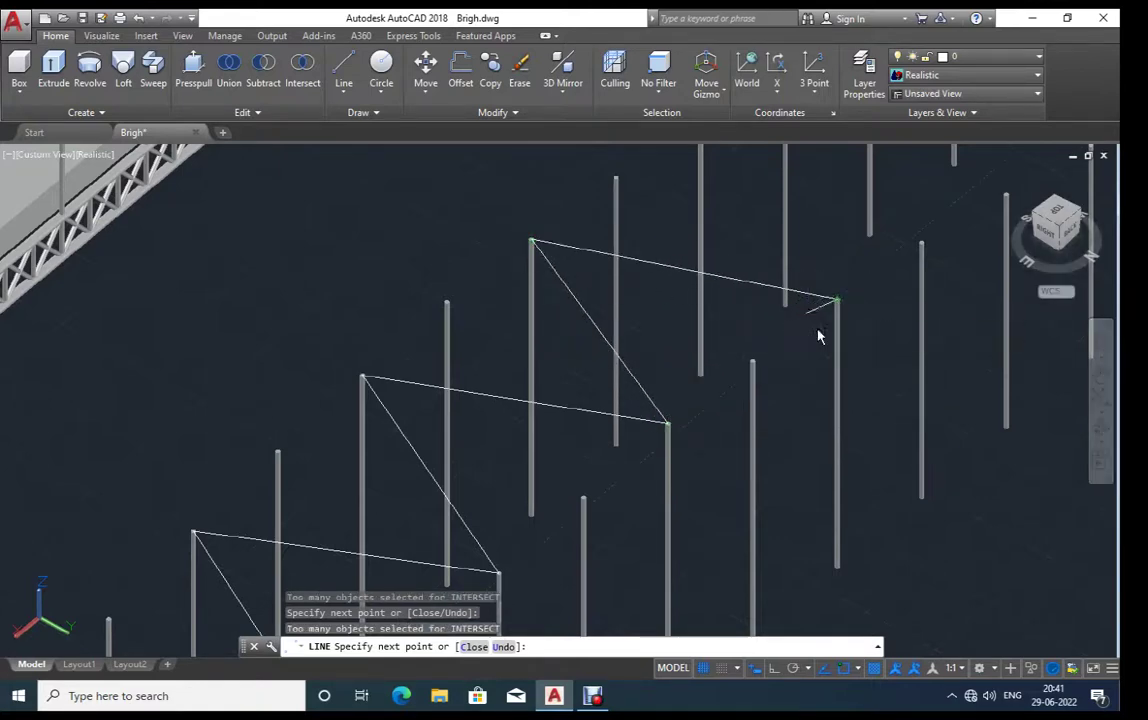
pyautogui.moveTo(818, 336); pyautogui.dragTo(752, 439, button='middle')
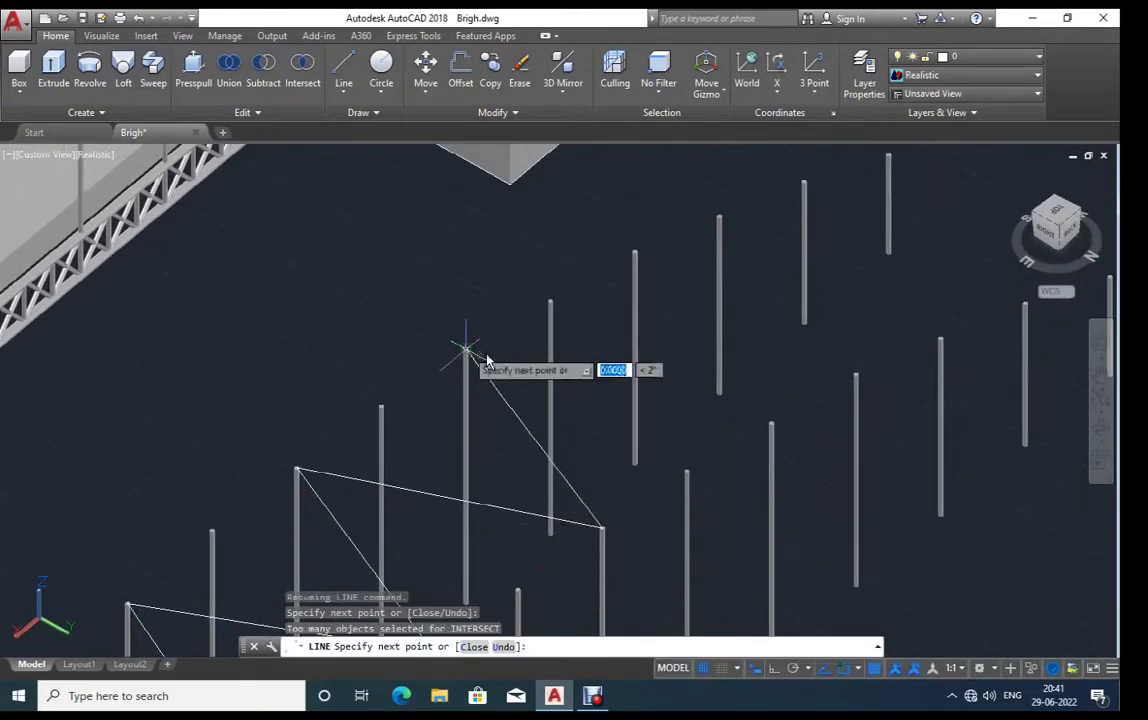
pyautogui.click(465, 350)
pyautogui.click(793, 432)
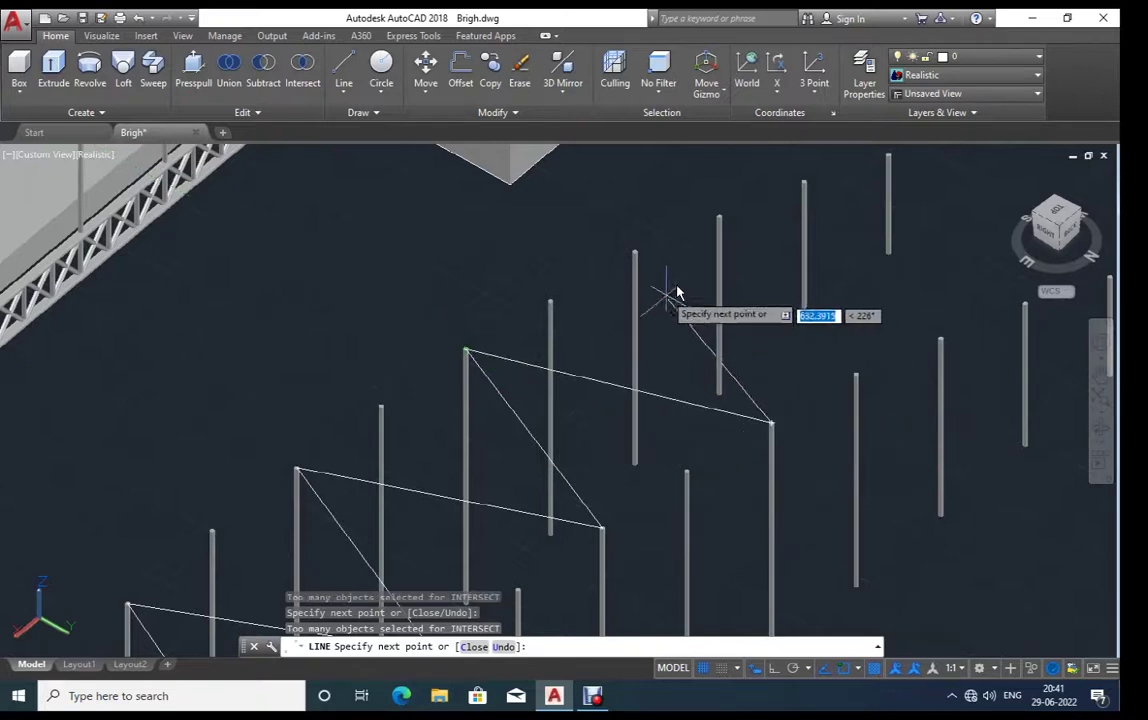
pyautogui.click(955, 327)
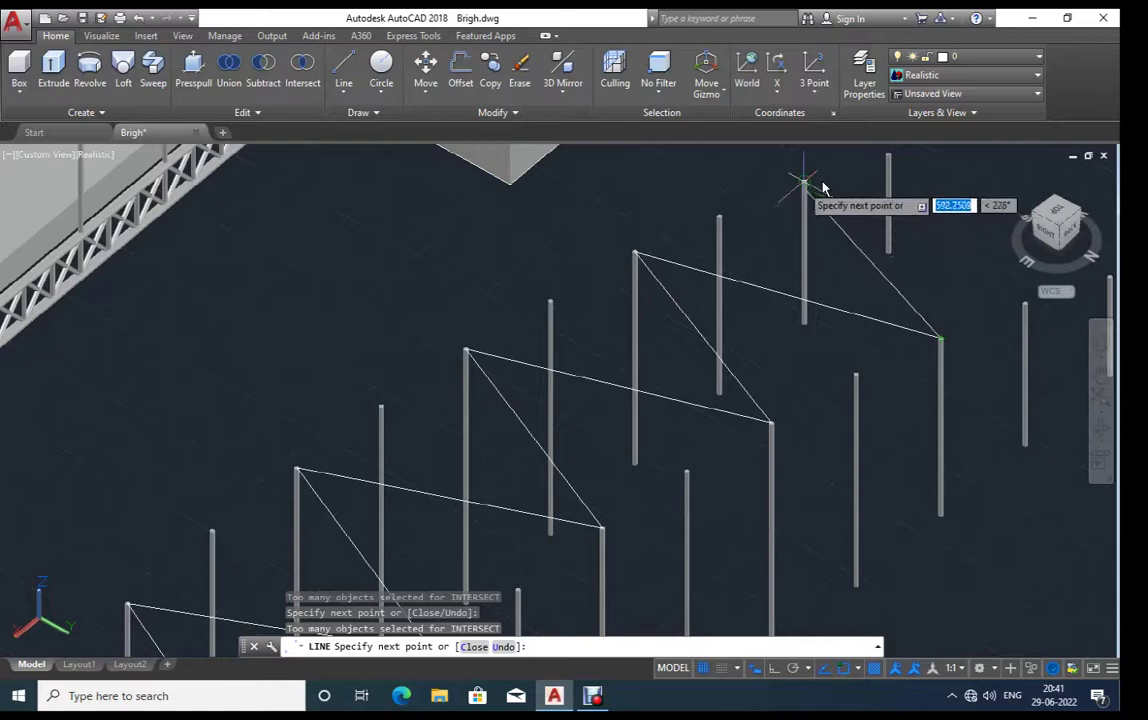
pyautogui.click(812, 186)
pyautogui.keyDown('shift'); pyautogui.moveTo(836, 281); pyautogui.dragTo(635, 359, button='middle'); pyautogui.keyUp('shift')
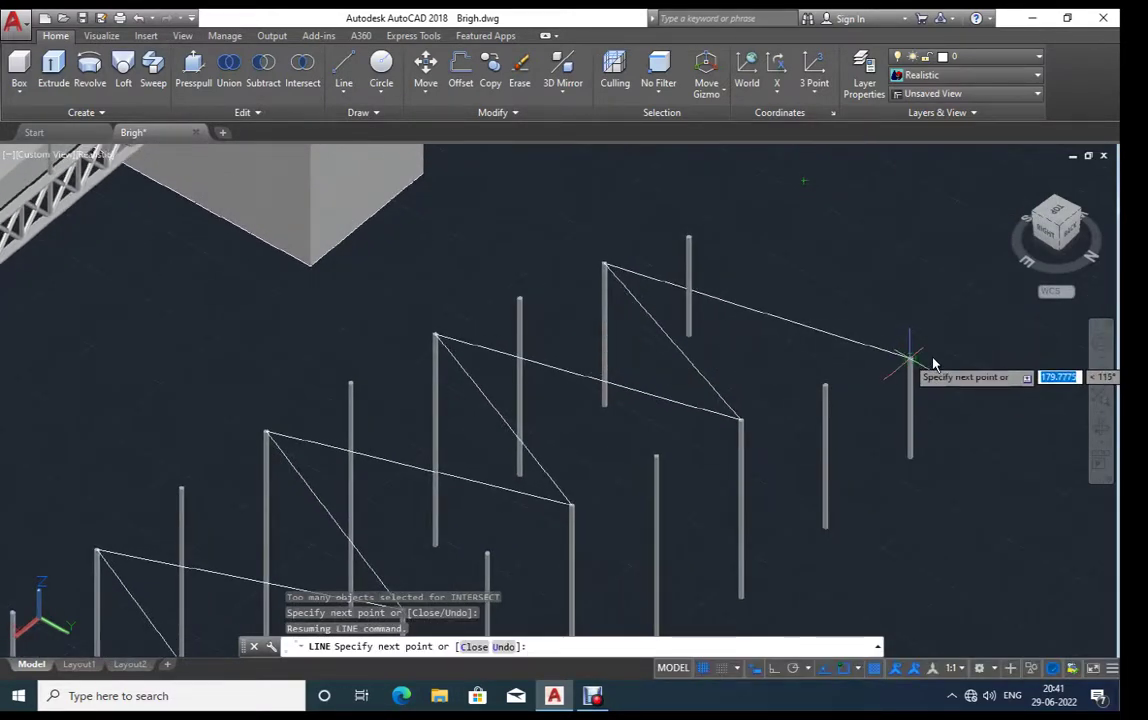
pyautogui.press('Escape')
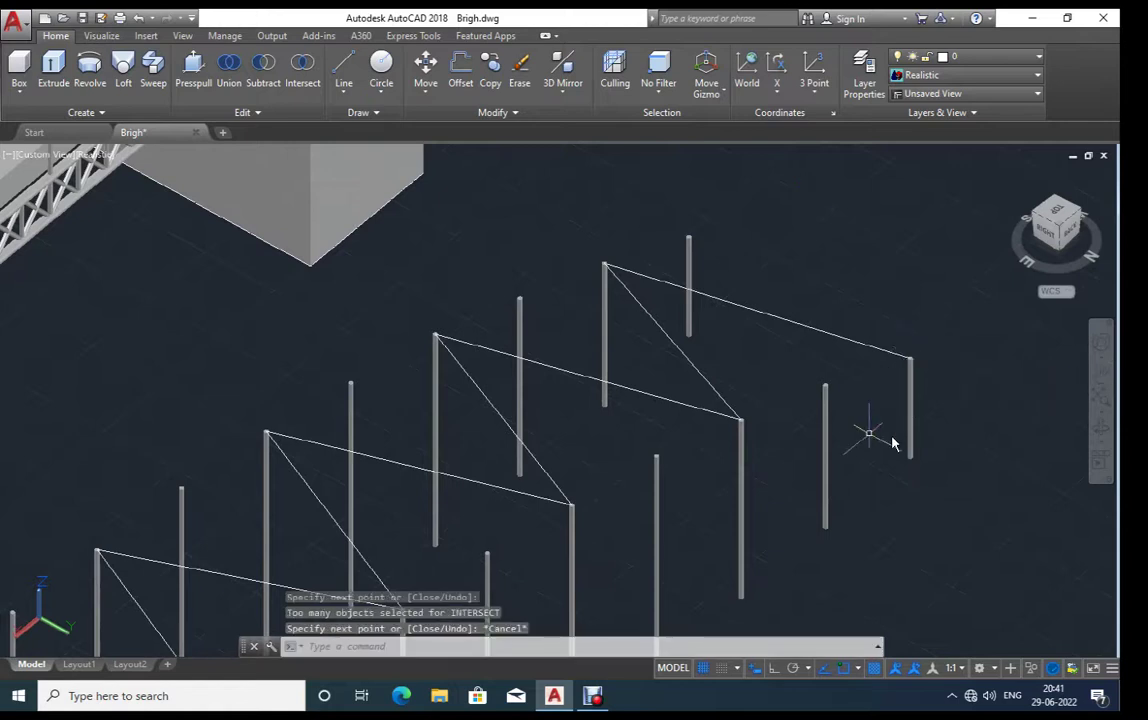
pyautogui.press('Return')
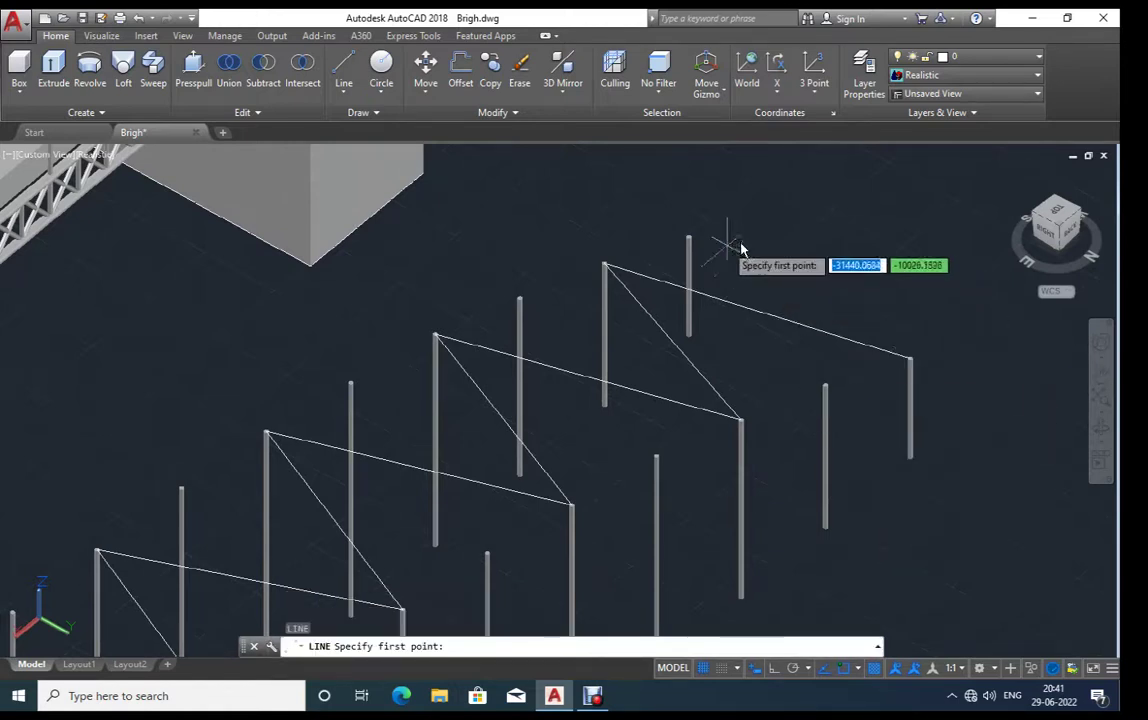
# Step: Brace the next rod tops crosswise and diagonally from a new starting rod
pyautogui.click(688, 240)
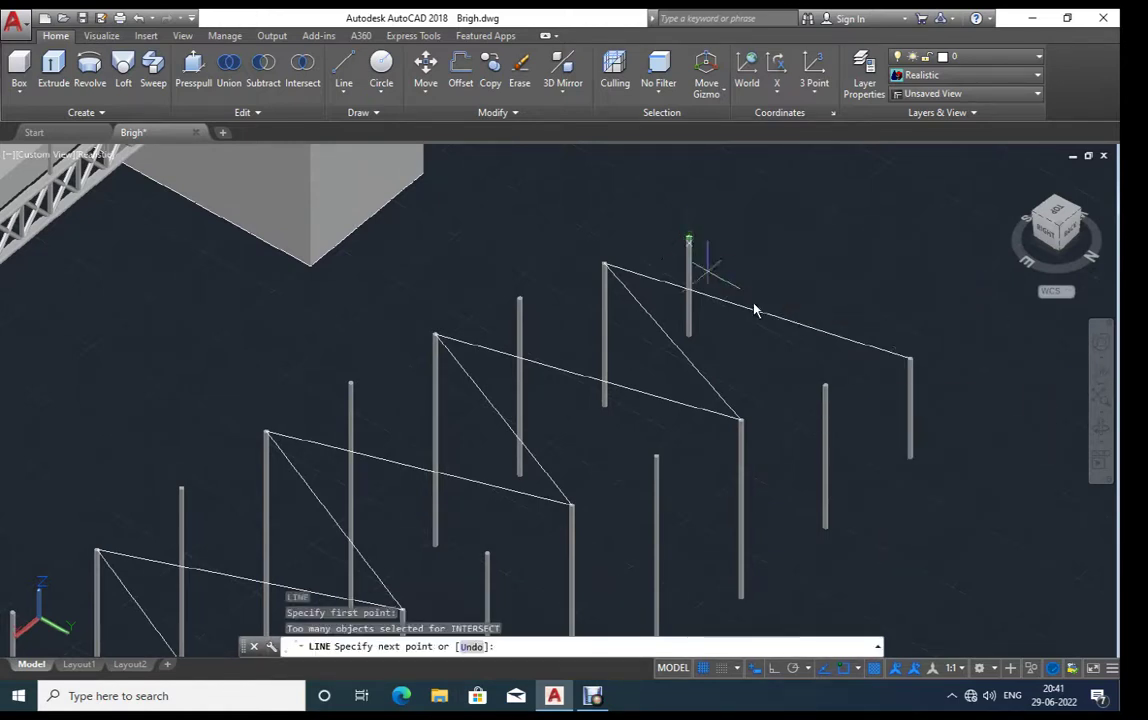
pyautogui.click(825, 385)
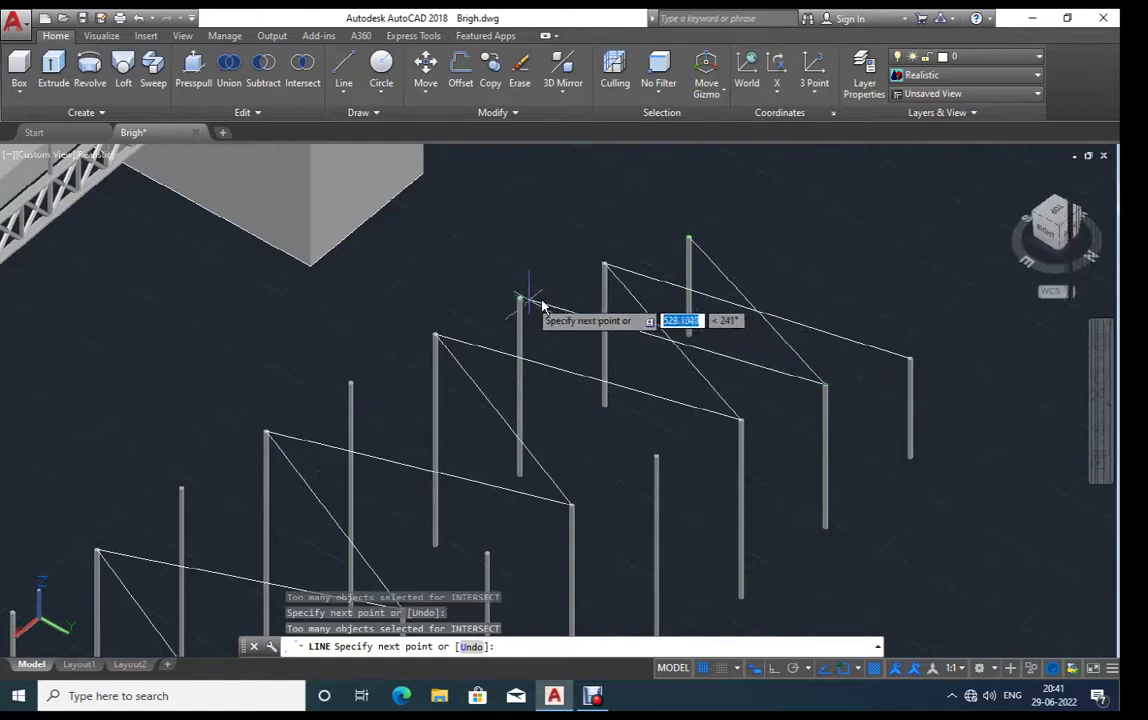
pyautogui.click(520, 298)
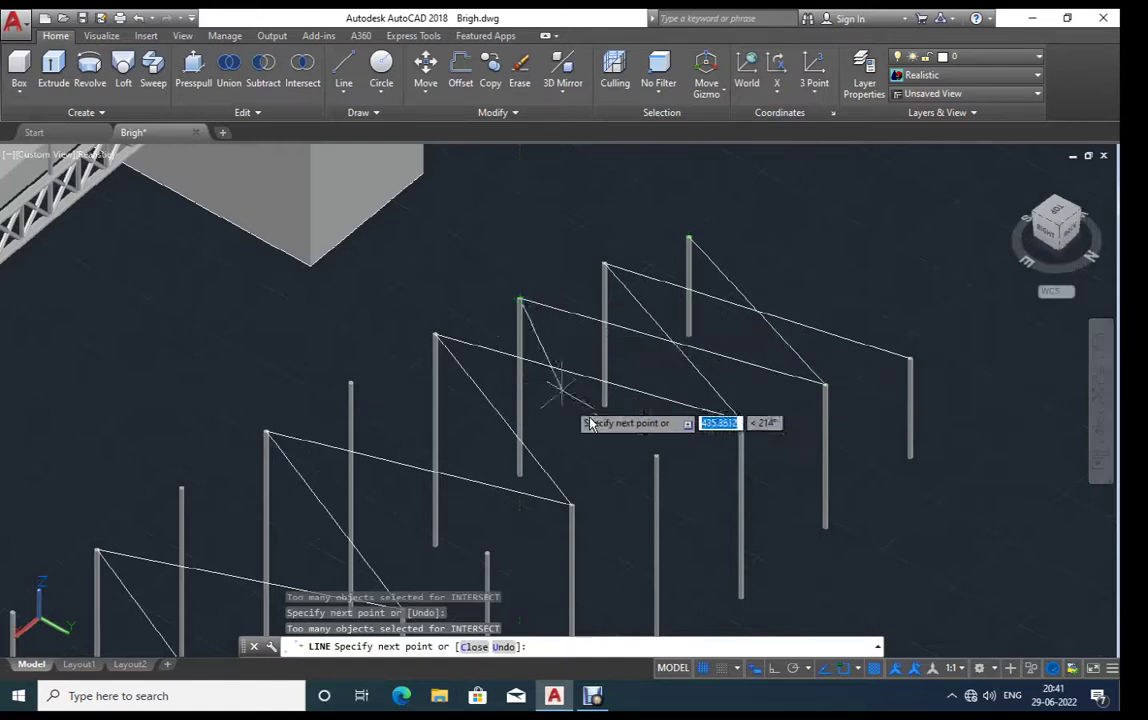
pyautogui.click(656, 457)
pyautogui.click(351, 385)
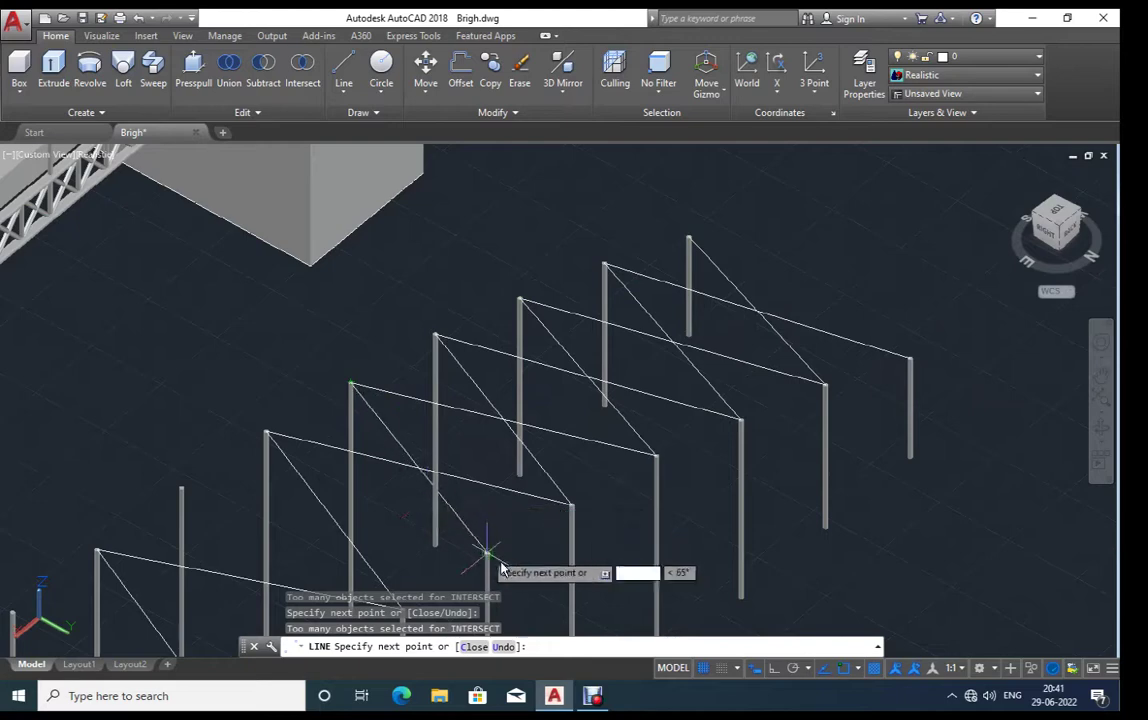
pyautogui.keyDown('shift'); pyautogui.moveTo(501, 570); pyautogui.dragTo(546, 387, button='middle'); pyautogui.keyUp('shift')
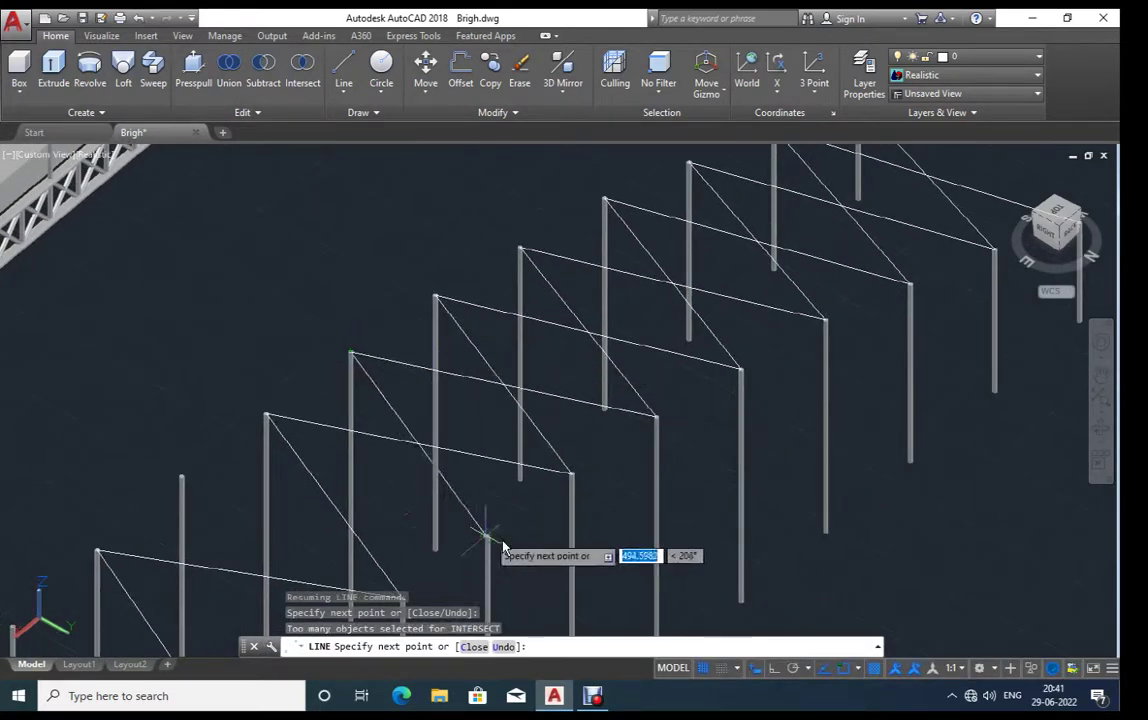
pyautogui.keyDown('shift'); pyautogui.moveTo(384, 533); pyautogui.dragTo(679, 282, button='middle'); pyautogui.keyUp('shift')
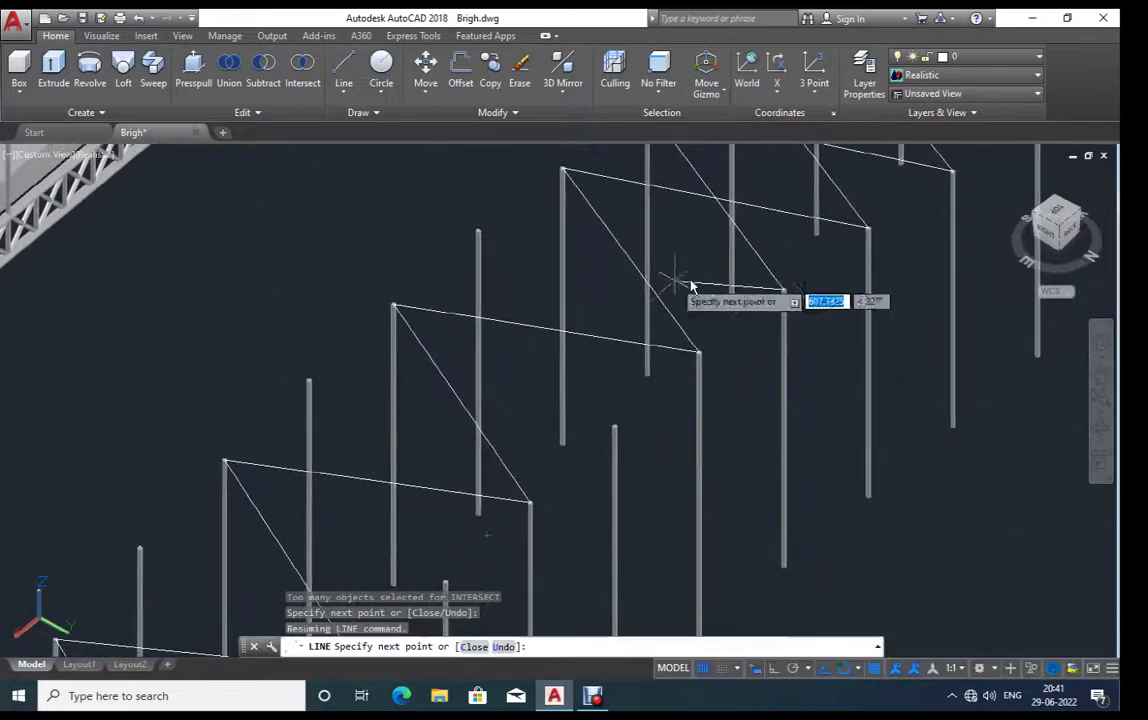
# Step: Continue the bracing to the last rods at the end of the rows and finish
pyautogui.click(478, 232)
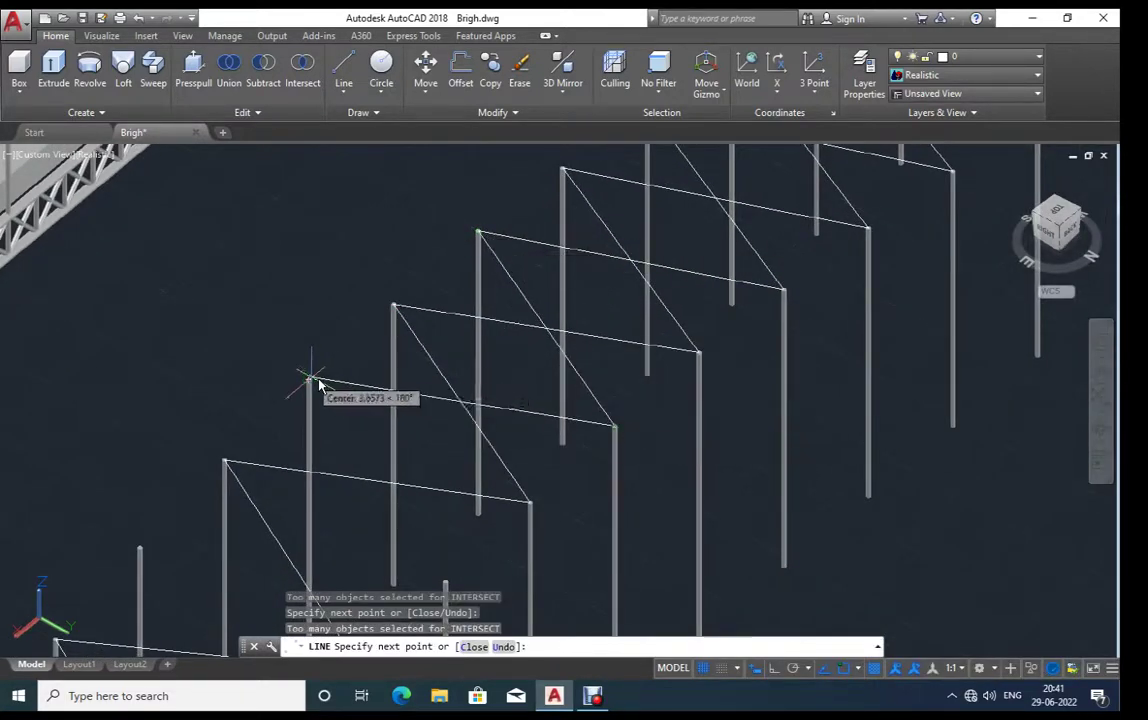
pyautogui.moveTo(351, 474)
pyautogui.keyDown('shift'); pyautogui.mouseDown(button='middle')
pyautogui.moveTo(397, 362)
pyautogui.moveTo(430, 228)
pyautogui.mouseUp(button='middle'); pyautogui.keyUp('shift')
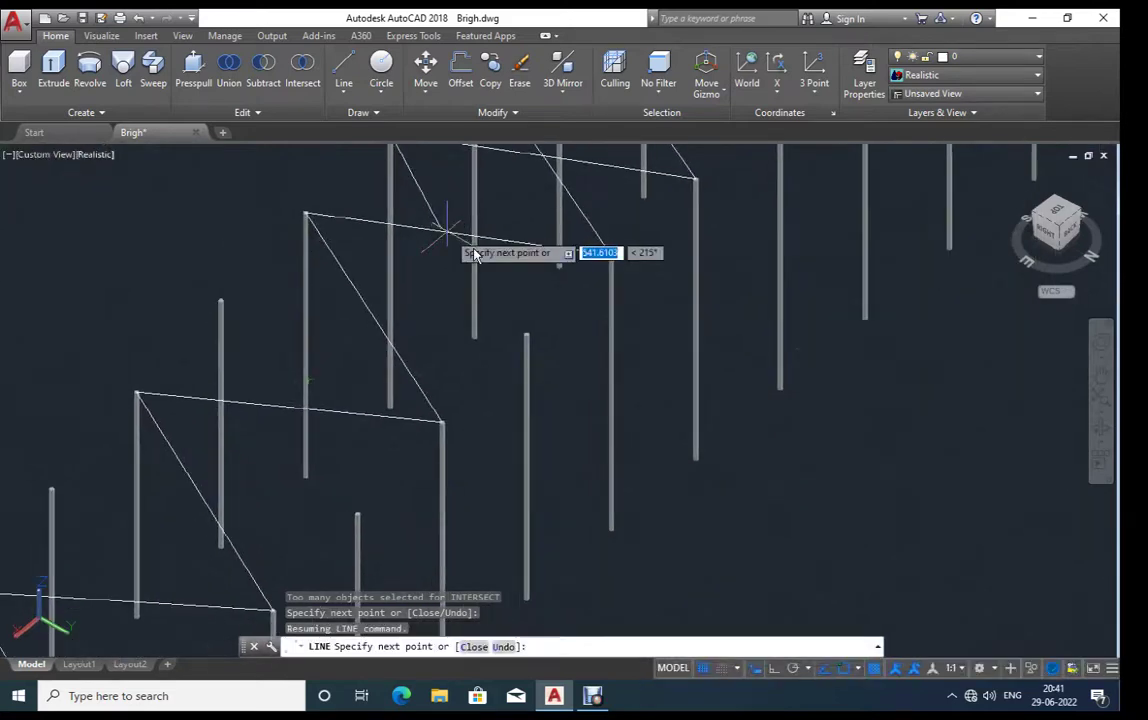
pyautogui.click(527, 334)
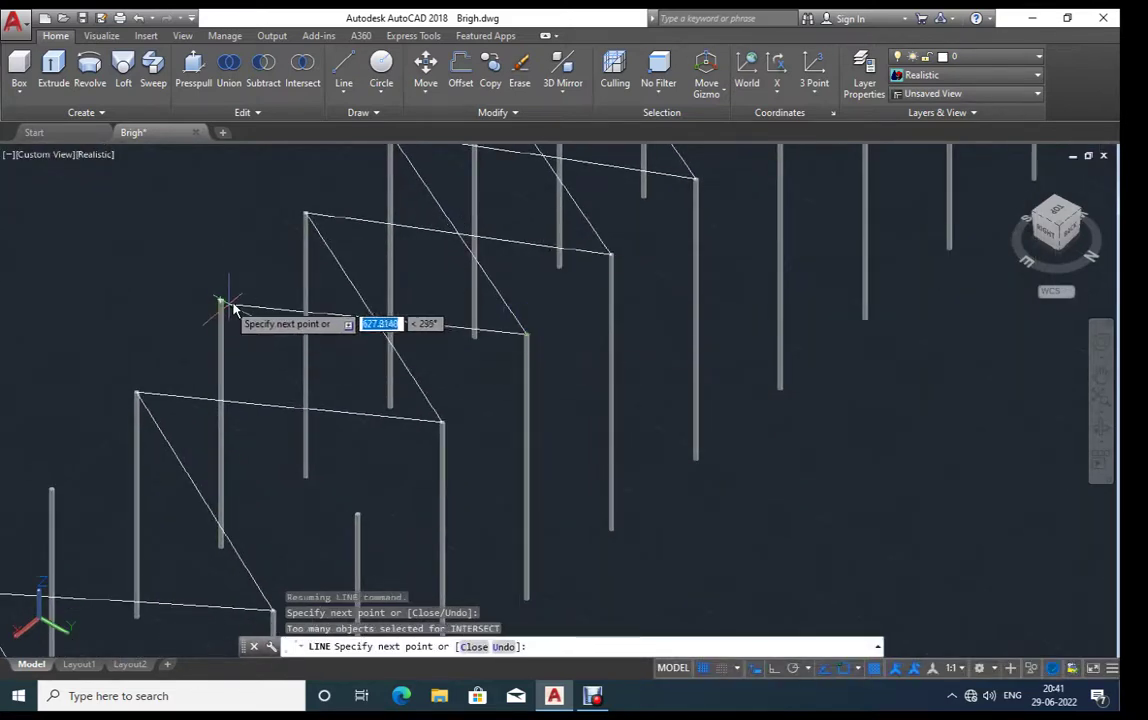
pyautogui.click(221, 300)
pyautogui.moveTo(330, 360); pyautogui.dragTo(263, 418, button='middle')
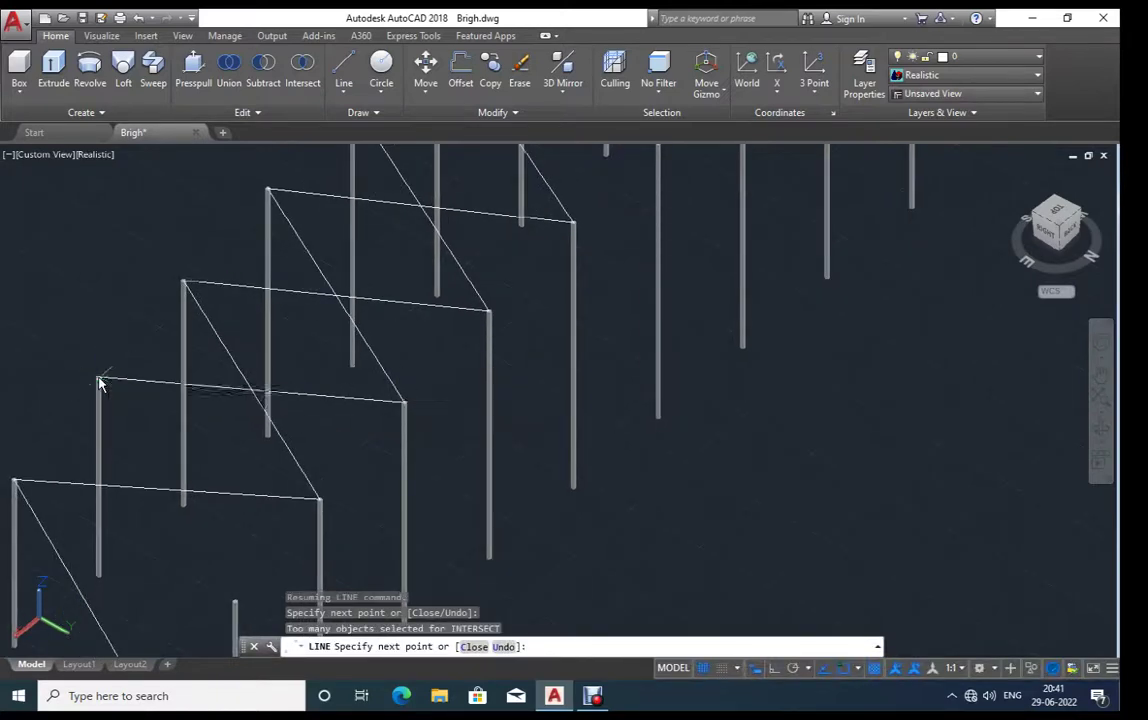
pyautogui.keyDown('shift'); pyautogui.moveTo(190, 505); pyautogui.dragTo(400, 380, button='middle'); pyautogui.keyUp('shift')
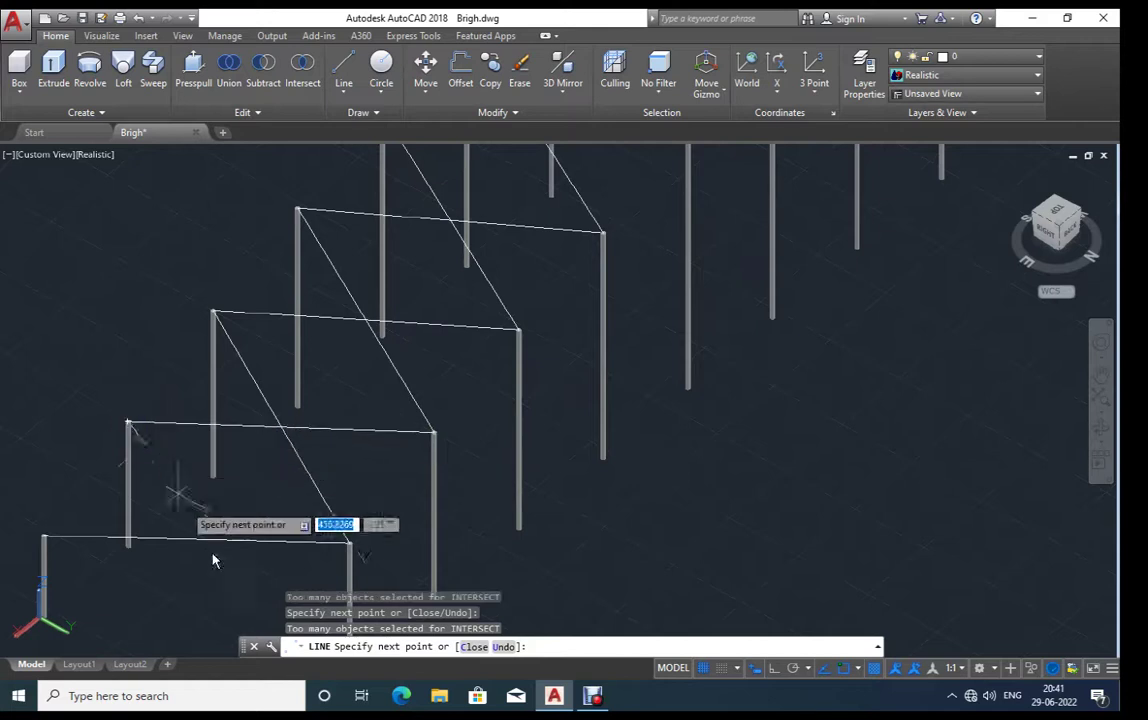
pyautogui.moveTo(218, 559); pyautogui.dragTo(244, 377, button='middle')
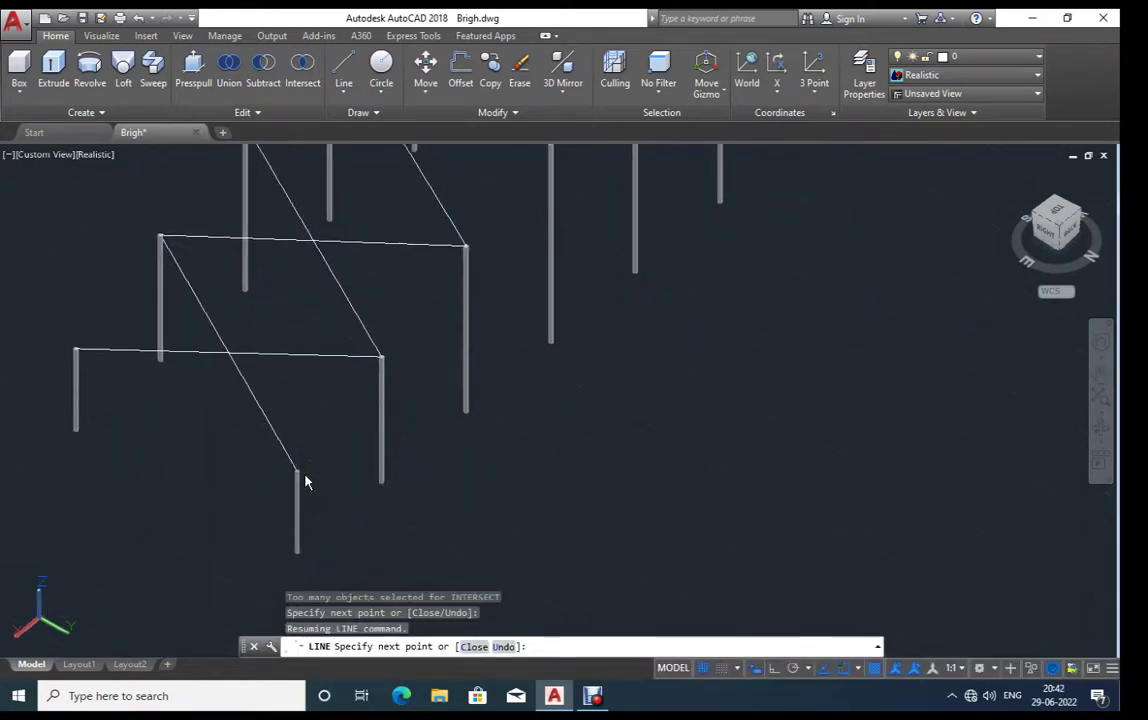
pyautogui.press('Escape')
pyautogui.scroll(-2, 133, 340)
# Step: Window-select and delete the first extra columns below the deck
pyautogui.scroll(-2, 110, 420)
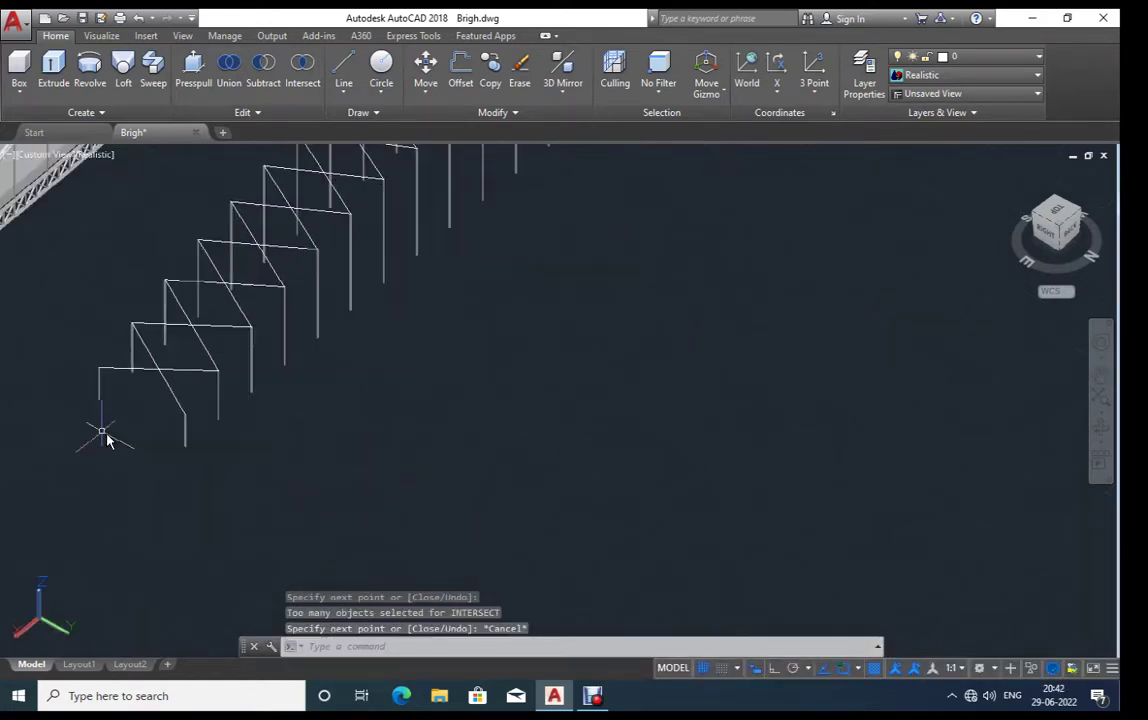
pyautogui.moveTo(399, 469)
pyautogui.keyDown('shift'); pyautogui.mouseDown(button='middle')
pyautogui.moveTo(300, 397)
pyautogui.moveTo(335, 355)
pyautogui.mouseUp(button='middle'); pyautogui.keyUp('shift')
pyautogui.keyDown('shift'); pyautogui.moveTo(522, 330); pyautogui.dragTo(530, 341, button='middle'); pyautogui.keyUp('shift')
pyautogui.click(645, 250)
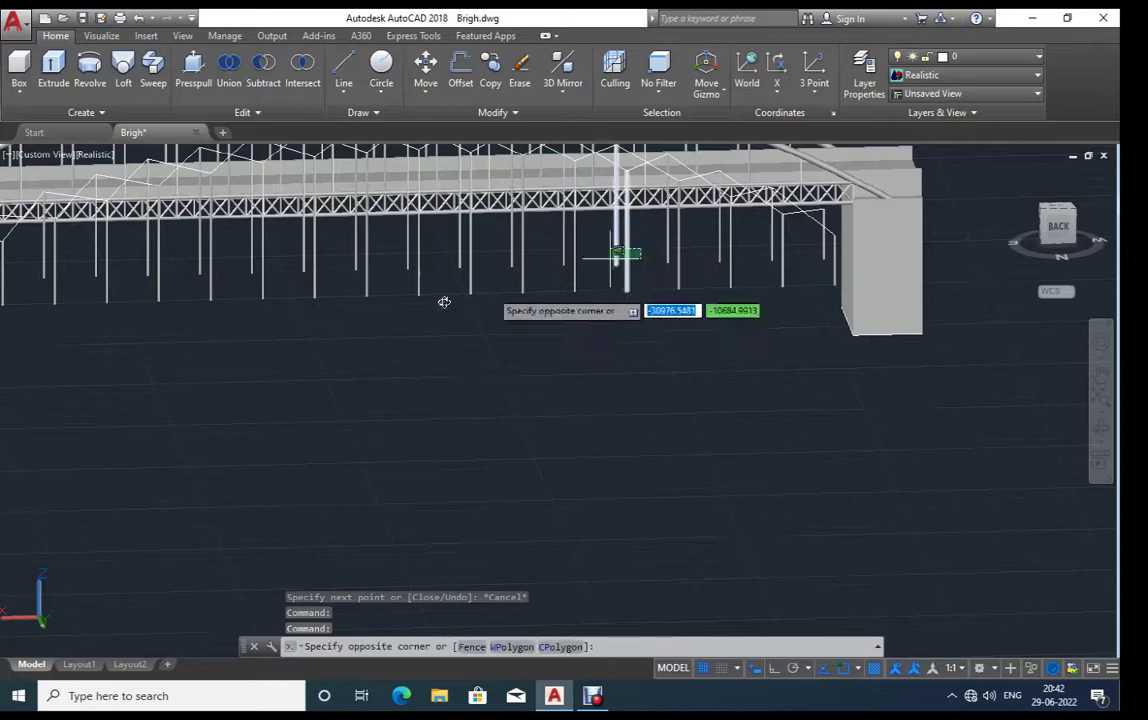
pyautogui.click(108, 340)
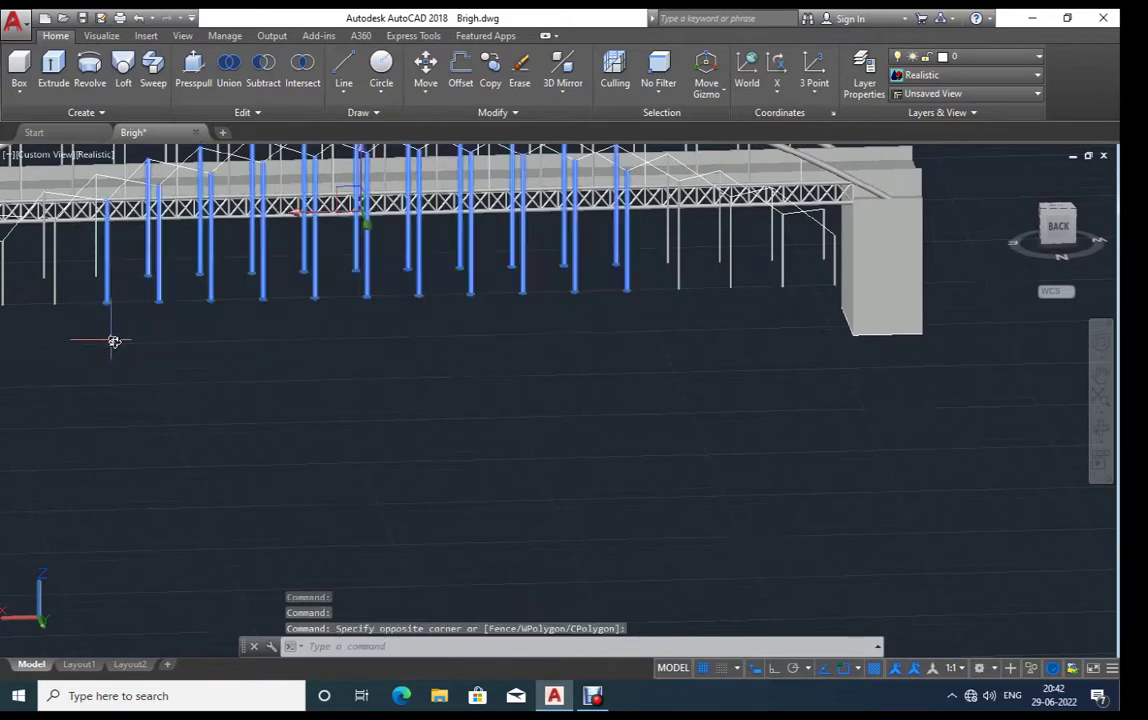
pyautogui.press('Delete')
pyautogui.click(124, 267)
pyautogui.keyDown('shift'); pyautogui.moveTo(141, 371); pyautogui.dragTo(397, 372, button='middle'); pyautogui.keyUp('shift')
pyautogui.click(281, 340)
pyautogui.press('Delete')
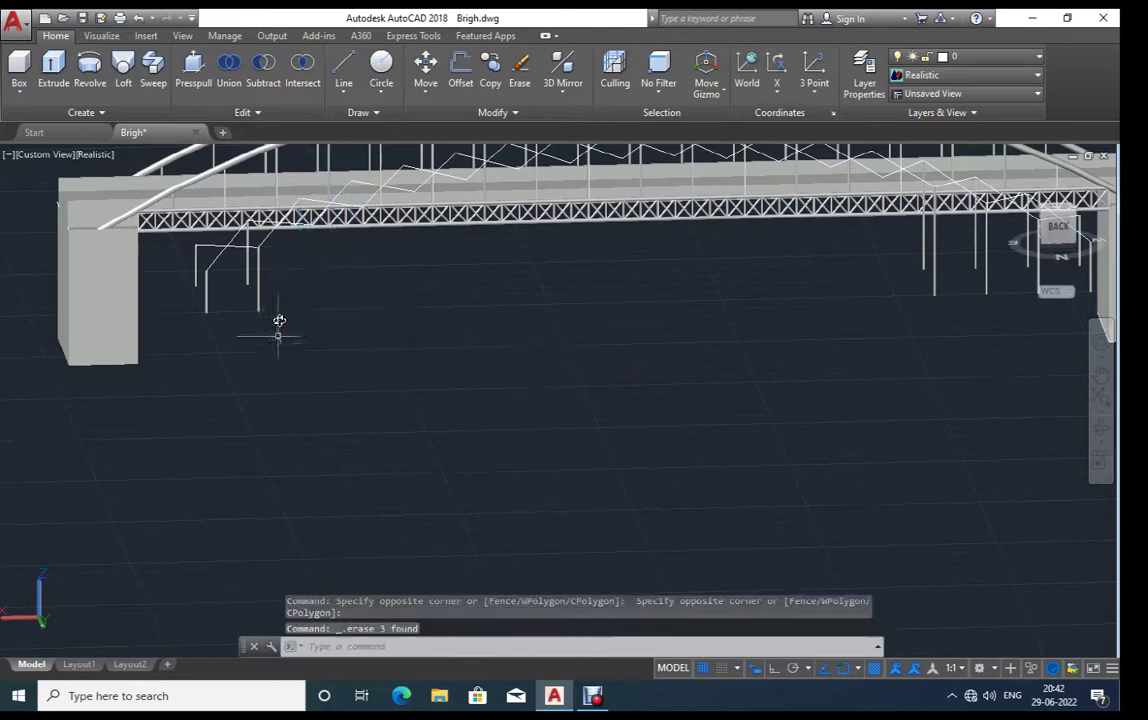
# Step: Delete the remaining right column pair and the two short columns
pyautogui.scroll(2, 252, 281)
pyautogui.click(288, 273)
pyautogui.click(232, 318)
pyautogui.press('Delete')
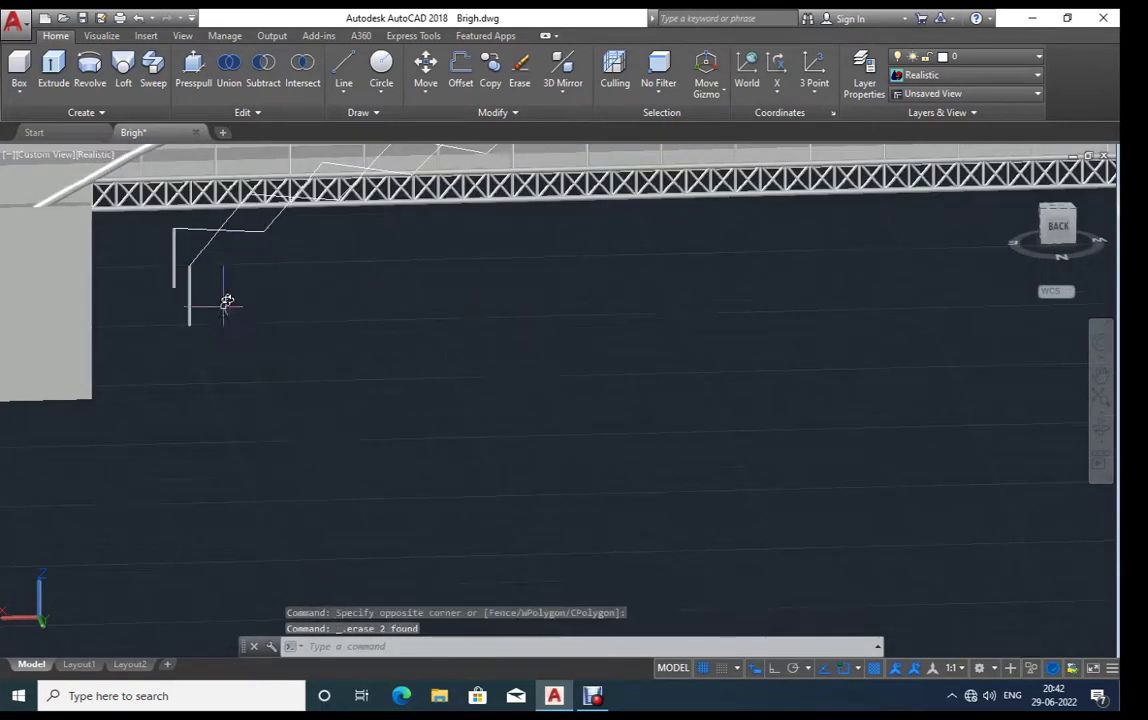
pyautogui.click(221, 300)
pyautogui.click(182, 322)
pyautogui.press('Delete')
pyautogui.click(169, 305)
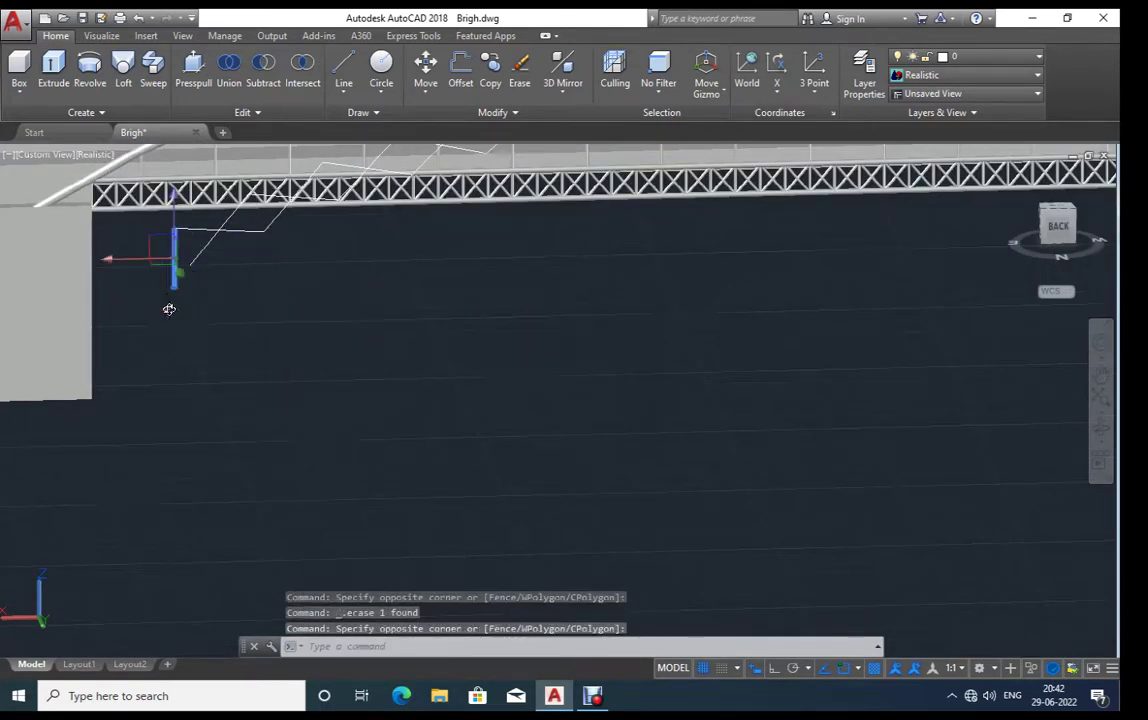
pyautogui.press('Delete')
pyautogui.scroll(-5, 120, 390)
pyautogui.scroll(4, 572, 331)
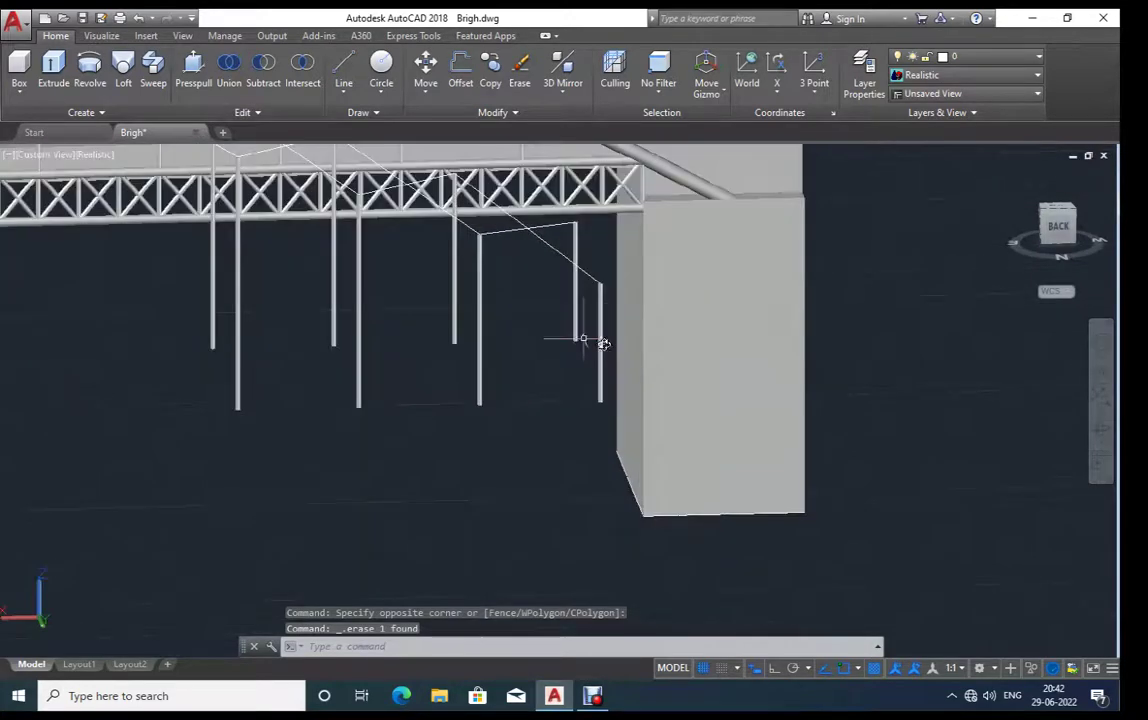
# Step: Delete the eight columns hanging below the truss and orbit to an oblique view
pyautogui.click(610, 324)
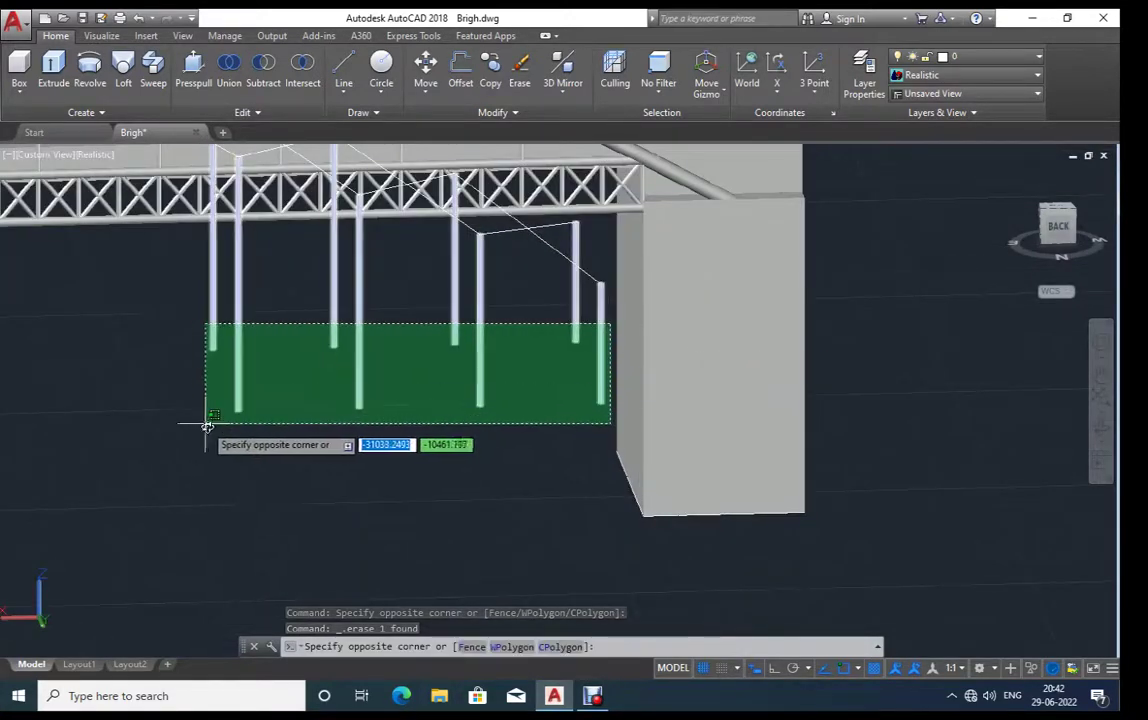
pyautogui.click(197, 426)
pyautogui.press('Delete')
pyautogui.scroll(-3, 395, 420)
pyautogui.scroll(-2, 538, 477)
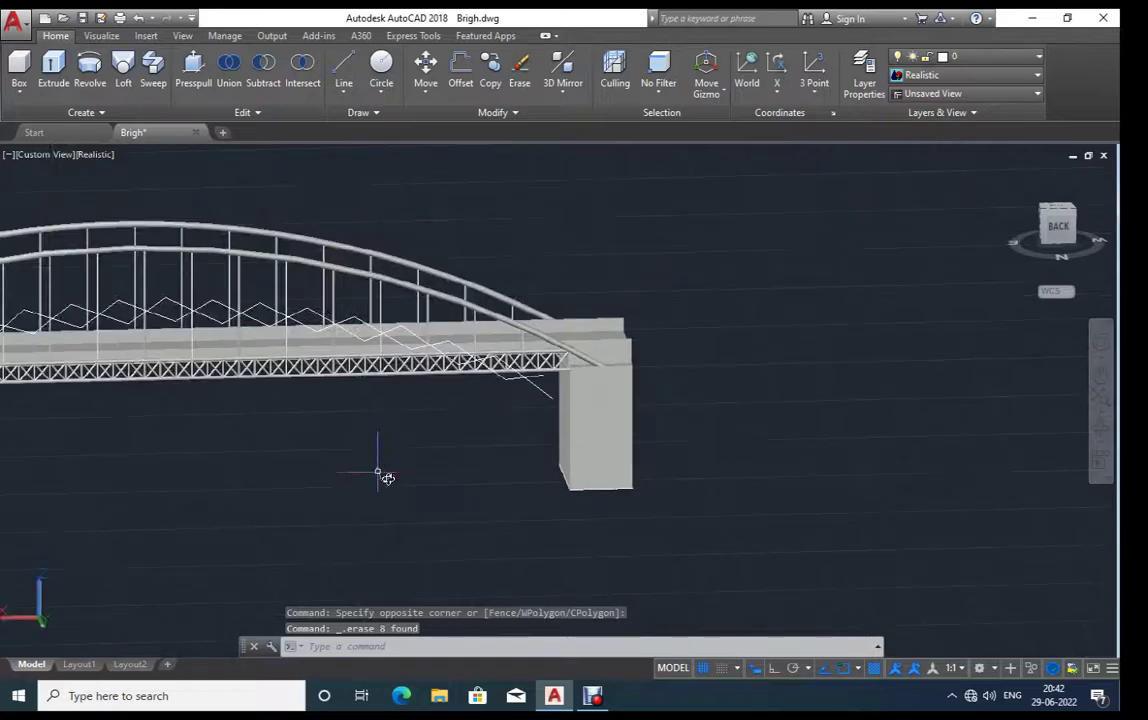
pyautogui.moveTo(379, 474)
pyautogui.keyDown('shift'); pyautogui.mouseDown(button='middle')
pyautogui.moveTo(450, 527)
pyautogui.moveTo(302, 541)
pyautogui.mouseUp(button='middle'); pyautogui.keyUp('shift')
pyautogui.scroll(2, 471, 415)
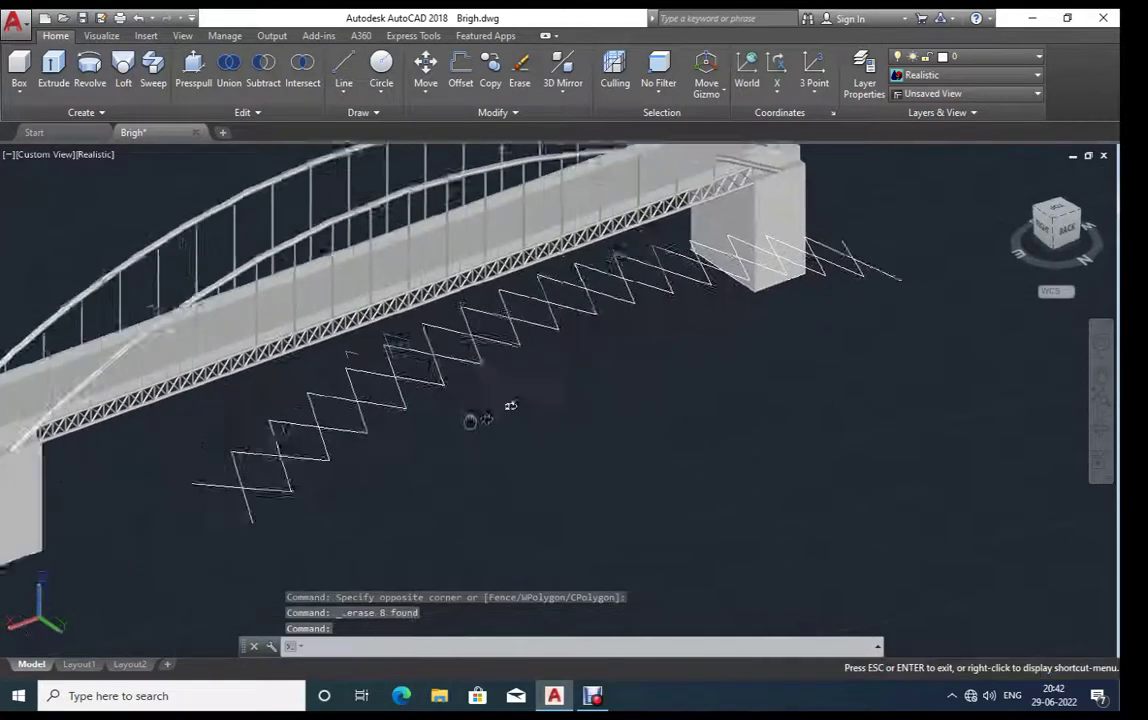
pyautogui.scroll(1, 325, 500)
pyautogui.scroll(5, 300, 513)
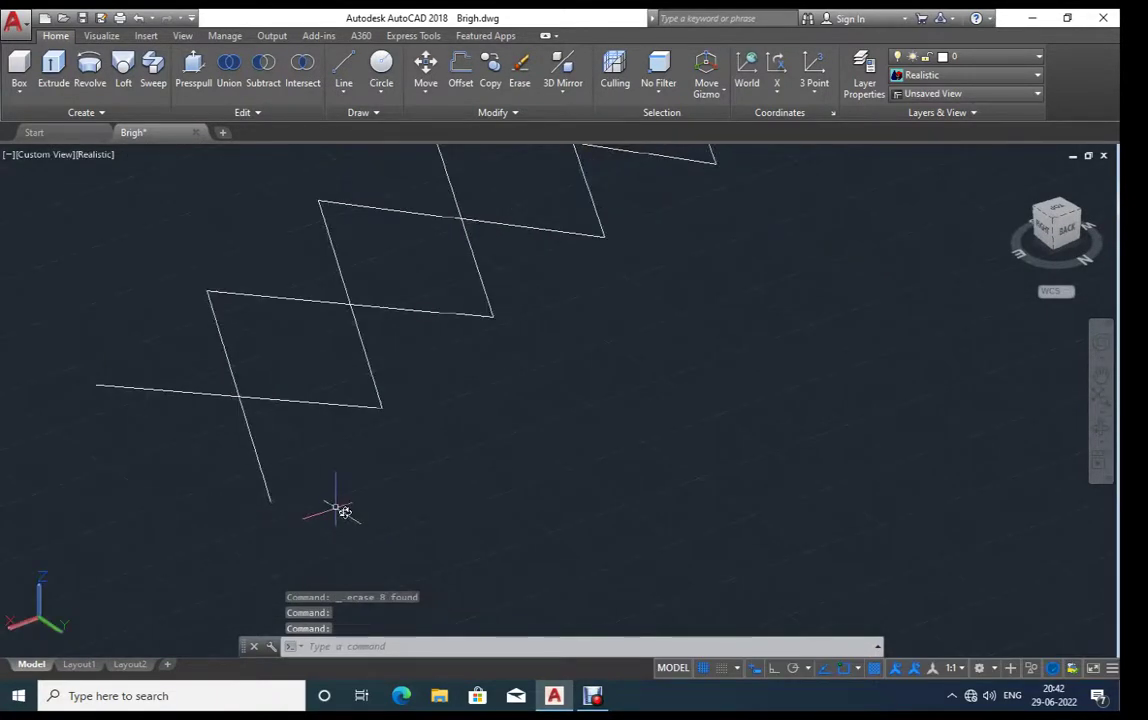
pyautogui.write('C')
# Step: Draw a radius-2 circle centred on the lower end of the zigzag bracing line
pyautogui.press('Return')
pyautogui.click(270, 500)
pyautogui.write('2')
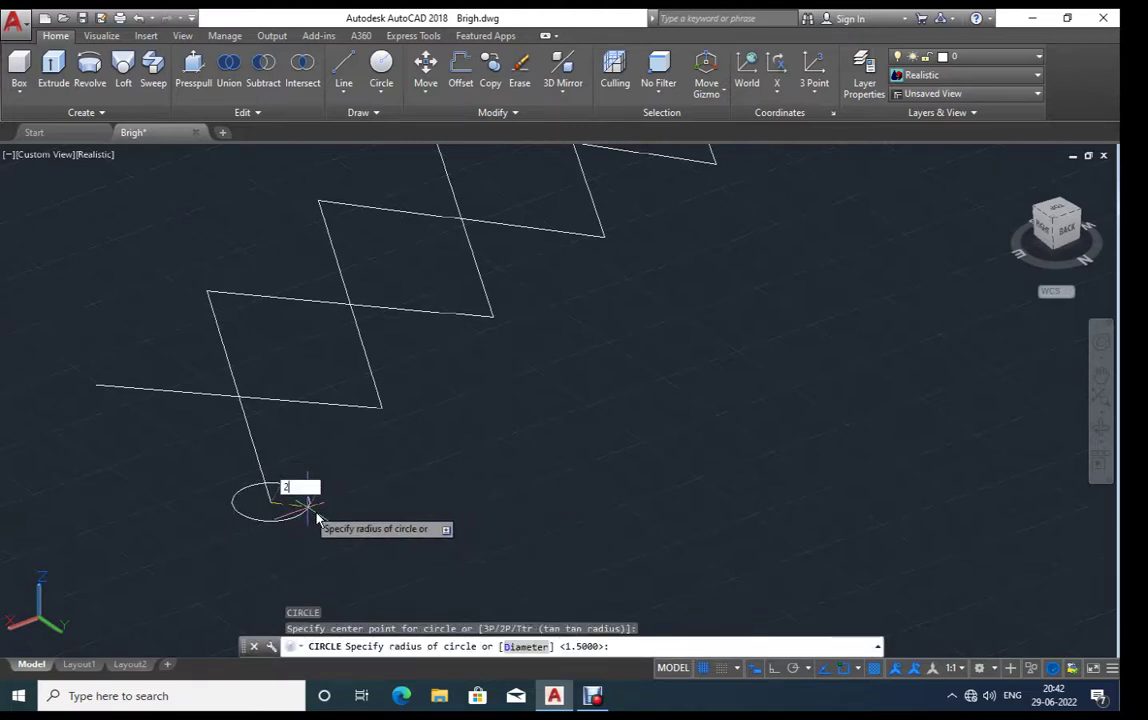
pyautogui.press('Return')
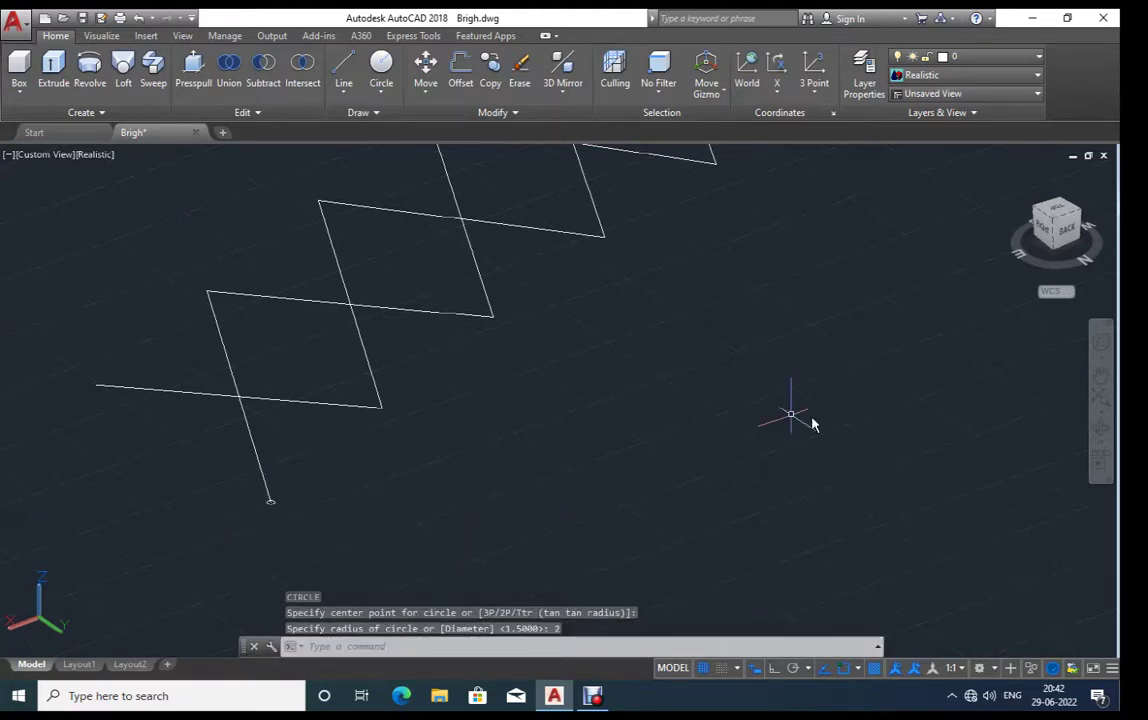
# Step: Select the new circle and start the COPY command on it
pyautogui.scroll(5, 277, 519)
pyautogui.click(288, 510)
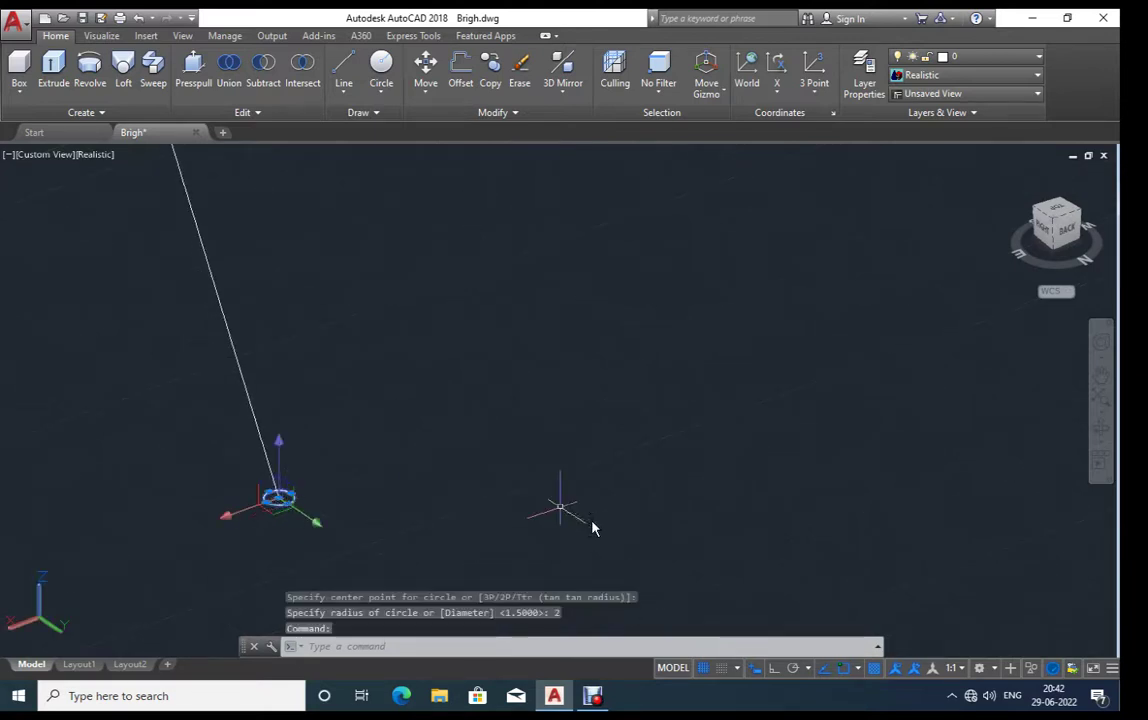
pyautogui.write('co')
pyautogui.press('Return')
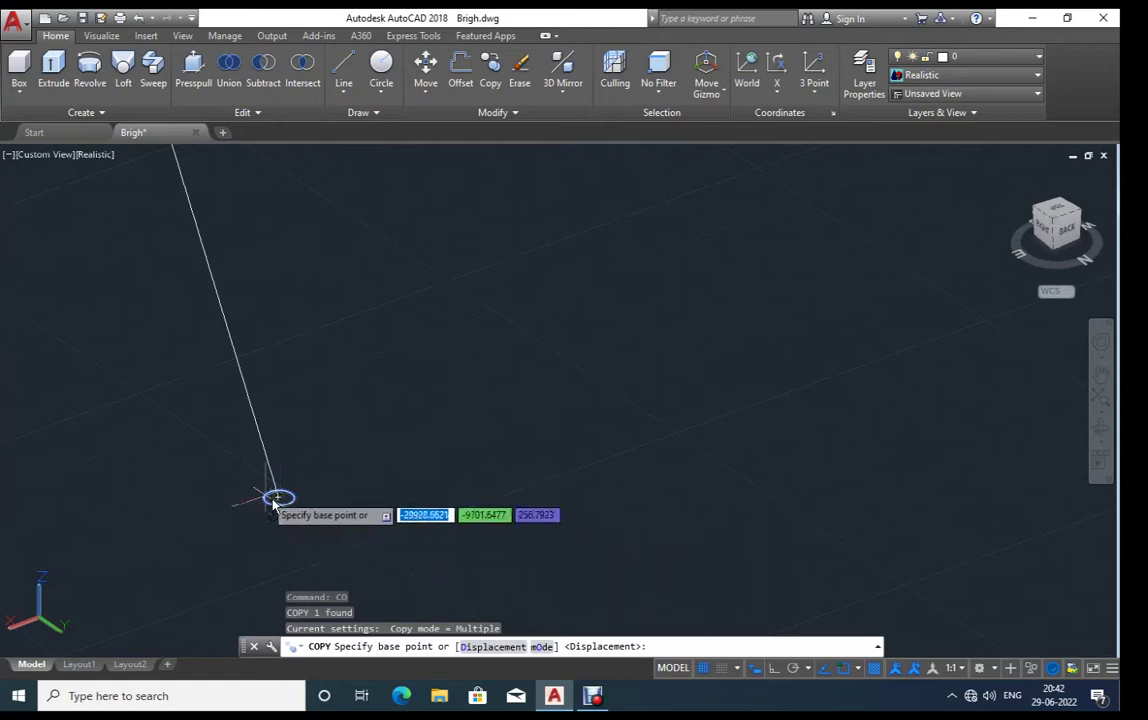
# Step: Copy the circle from its centre onto the first six zigzag vertices
pyautogui.click(288, 508)
pyautogui.scroll(-3, 350, 500)
pyautogui.scroll(-3, 330, 500)
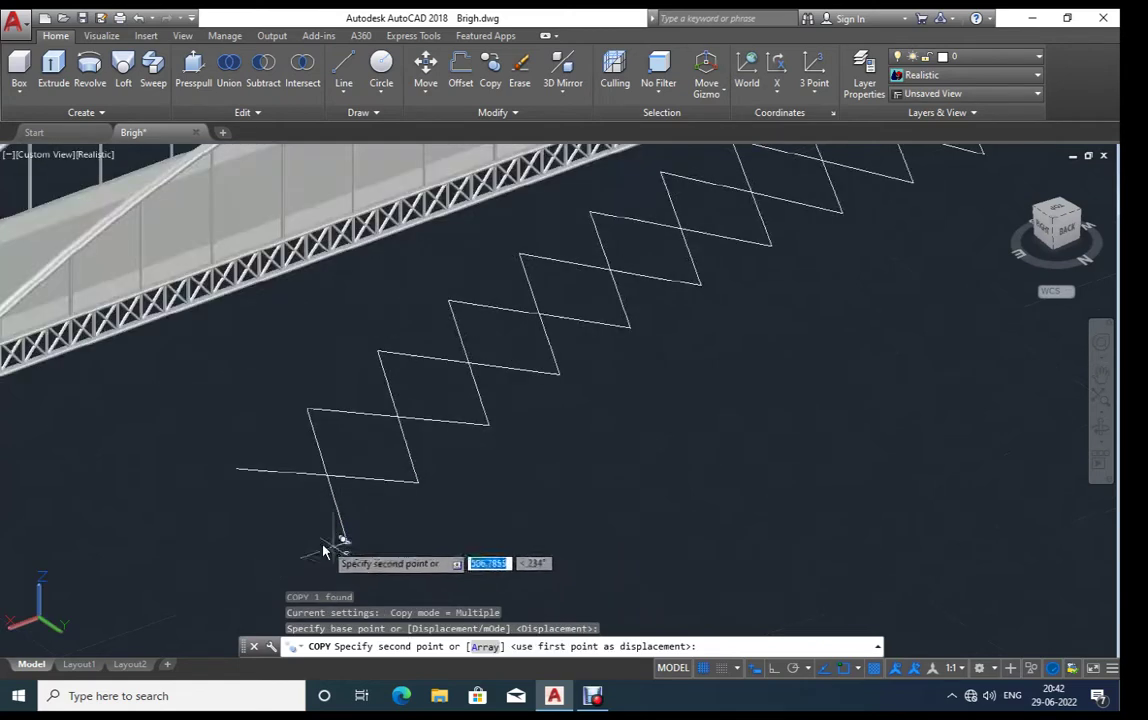
pyautogui.click(307, 408)
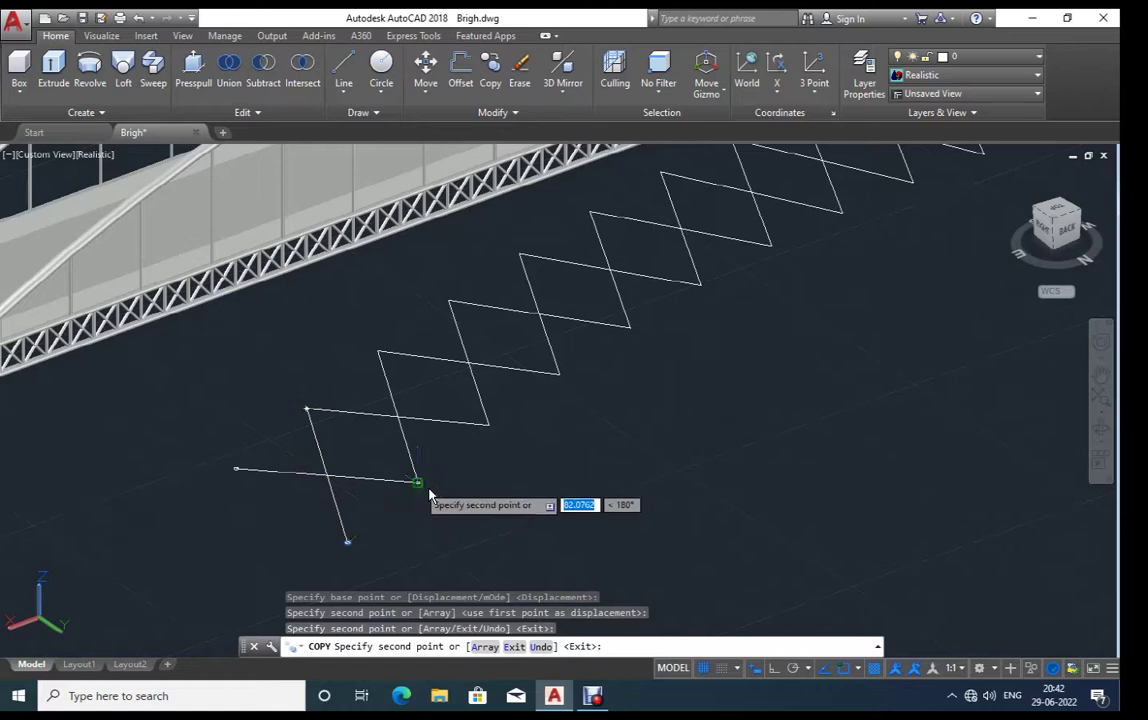
pyautogui.click(418, 483)
pyautogui.click(377, 351)
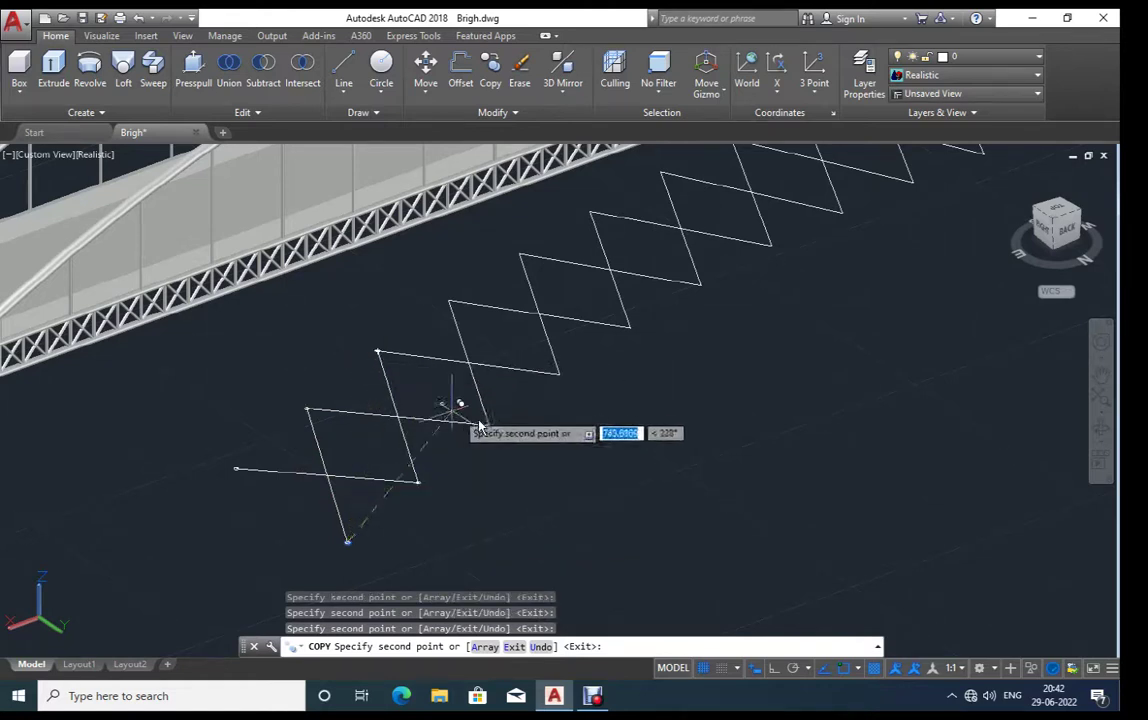
pyautogui.scroll(2, 502, 402)
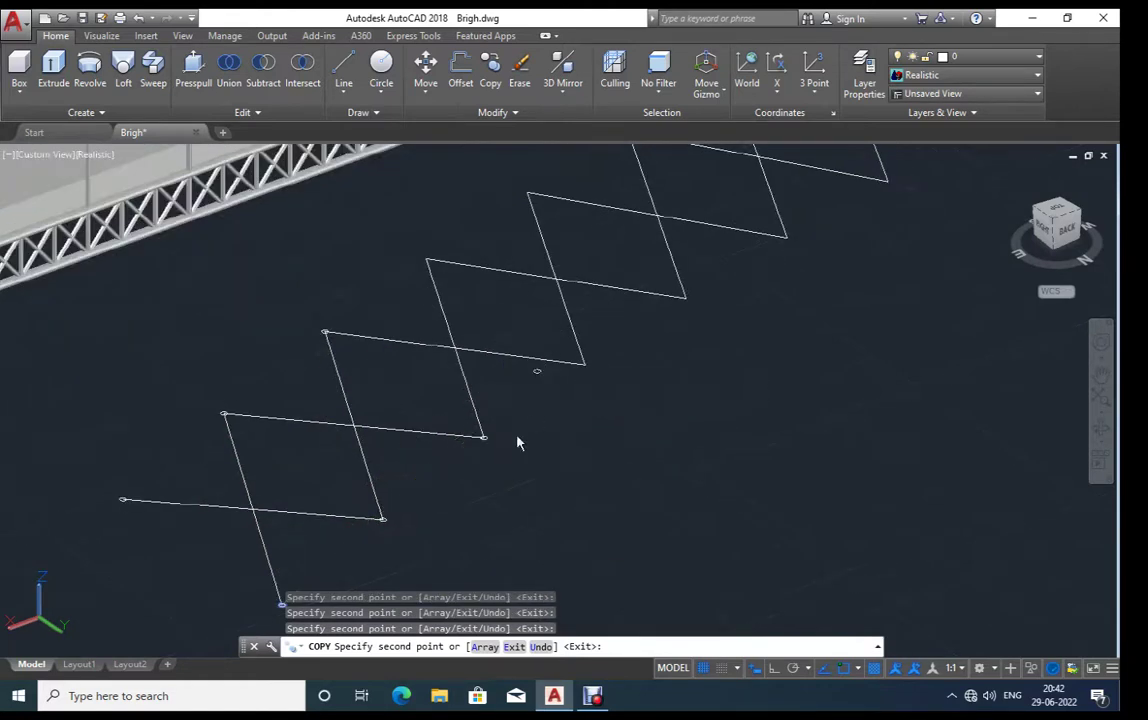
pyautogui.moveTo(518, 440); pyautogui.dragTo(515, 520, button='middle')
pyautogui.click(486, 521)
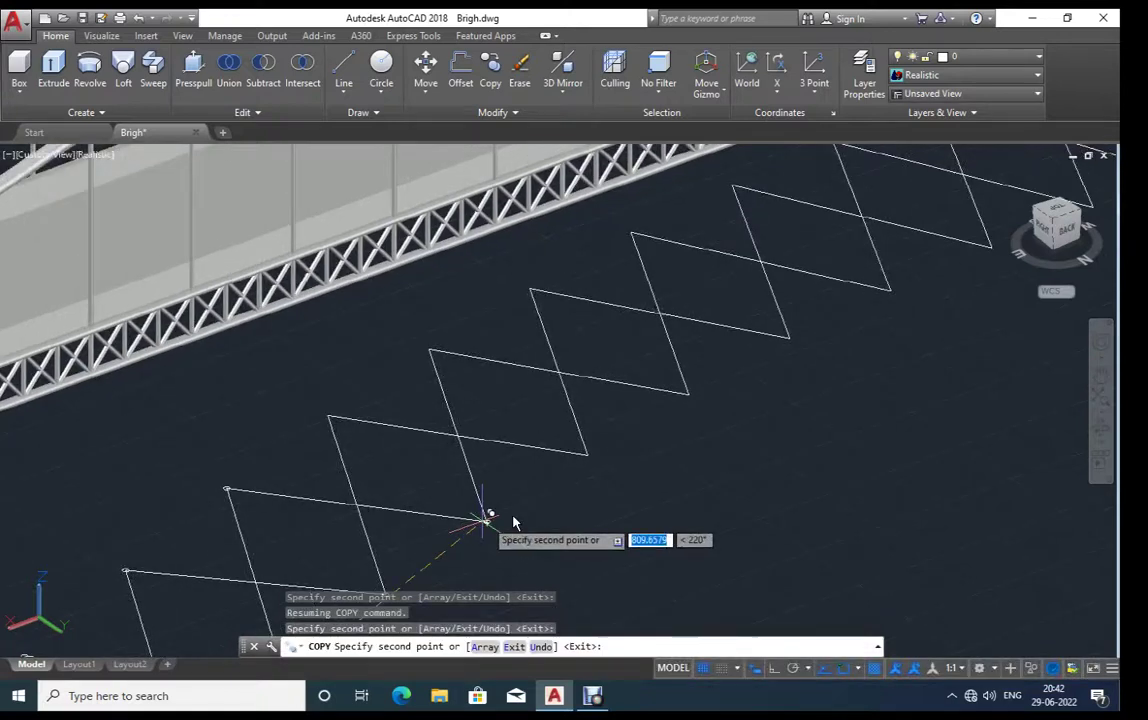
pyautogui.click(588, 456)
pyautogui.click(688, 395)
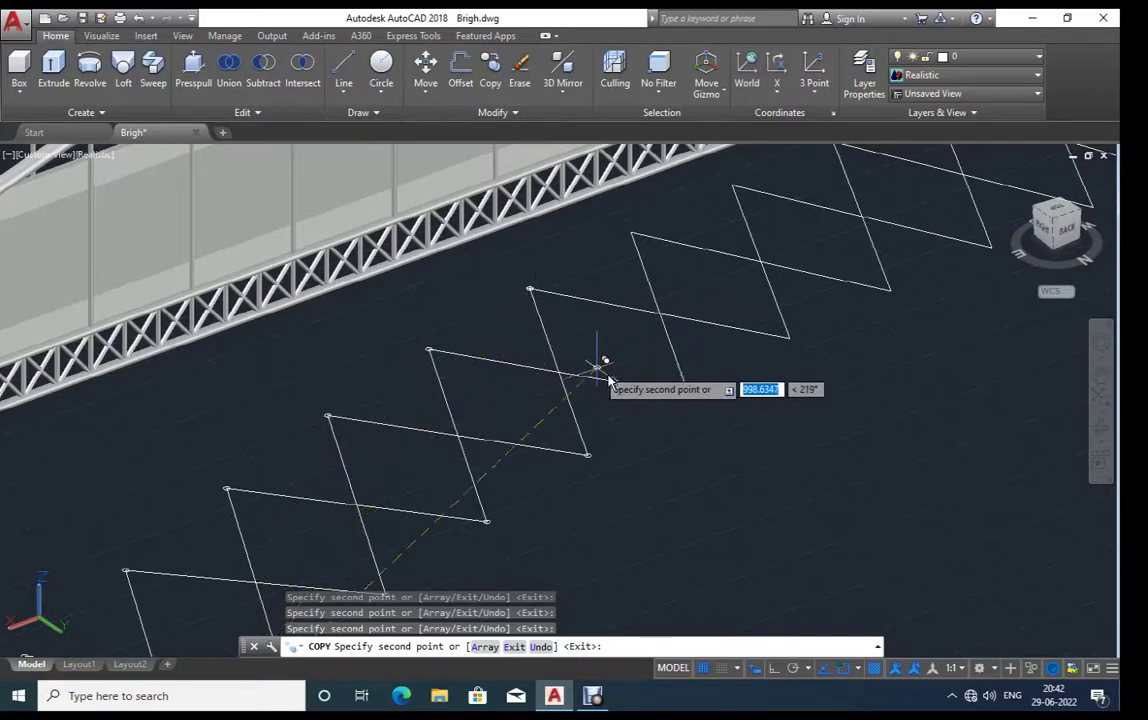
# Step: Place six more circle copies on vertices farther along the bracing
pyautogui.moveTo(519, 383); pyautogui.dragTo(345, 475, button='middle')
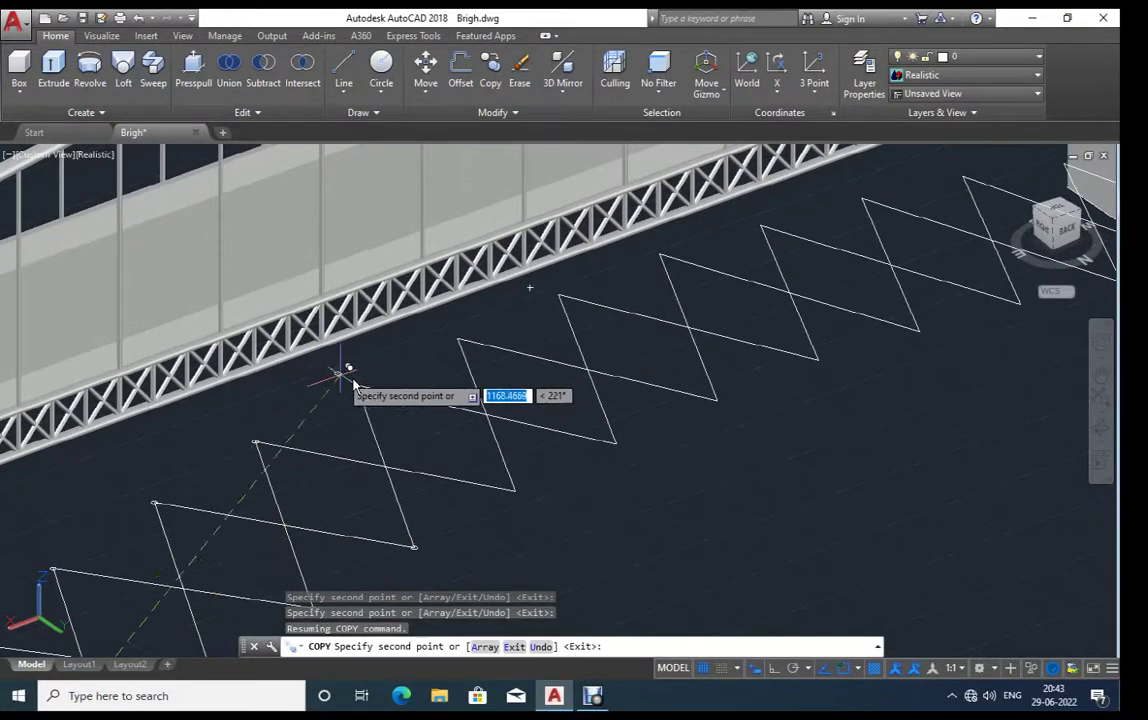
pyautogui.click(360, 385)
pyautogui.click(460, 340)
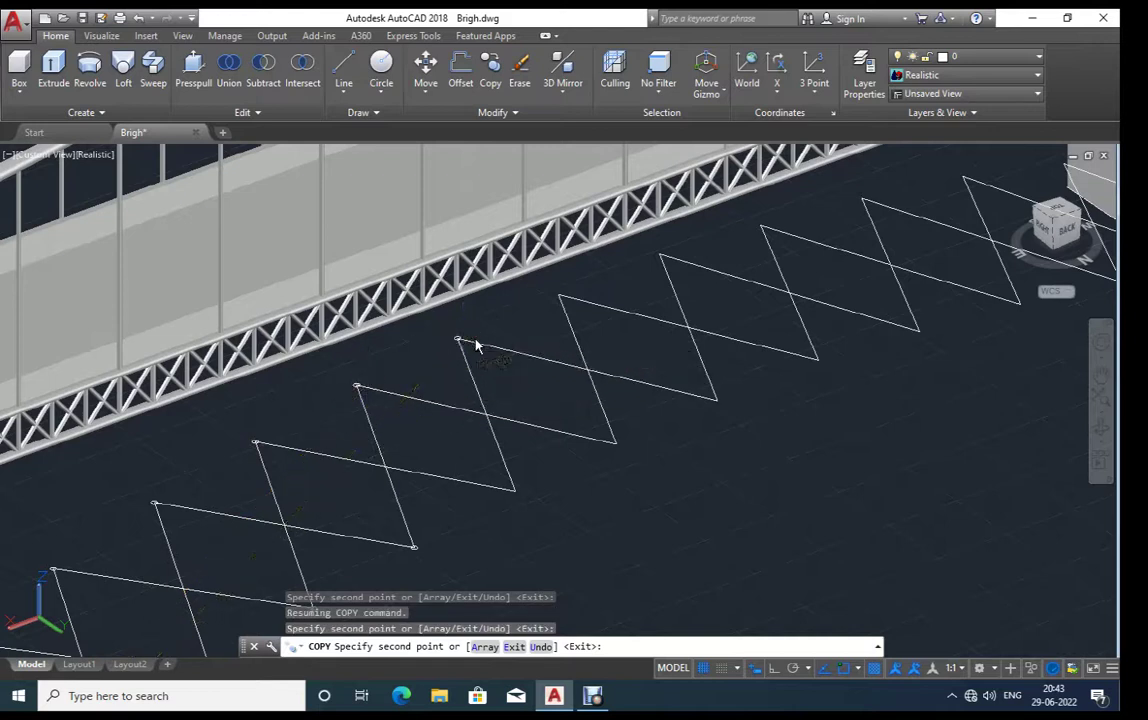
pyautogui.click(575, 297)
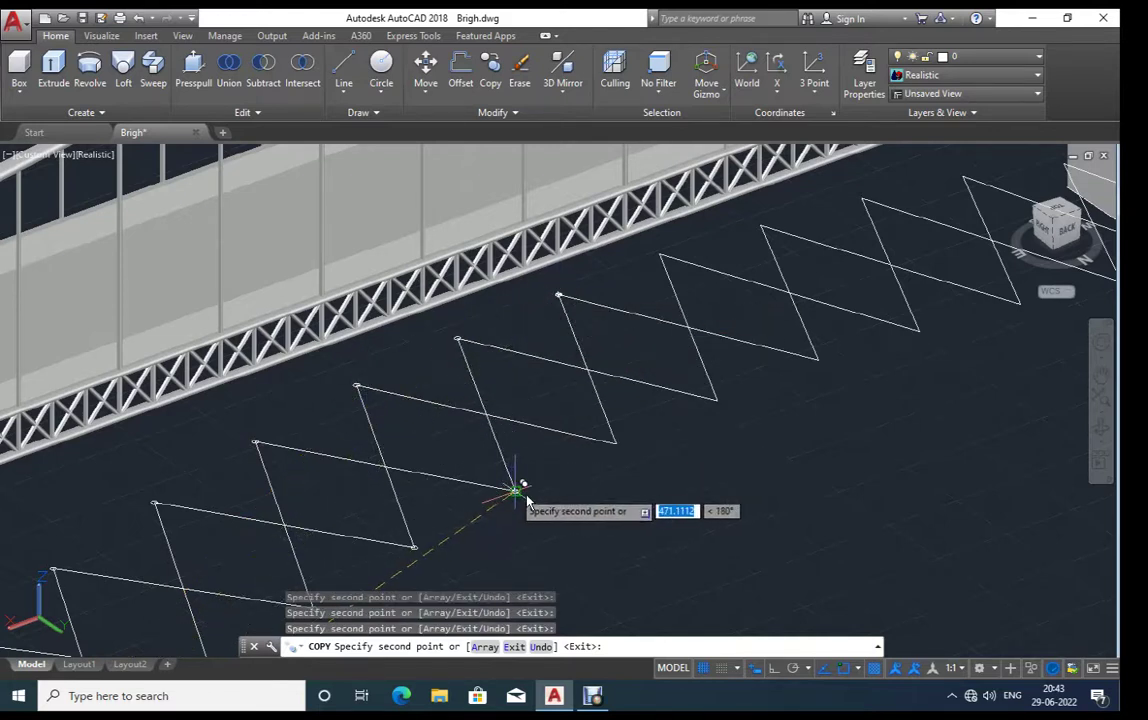
pyautogui.click(617, 443)
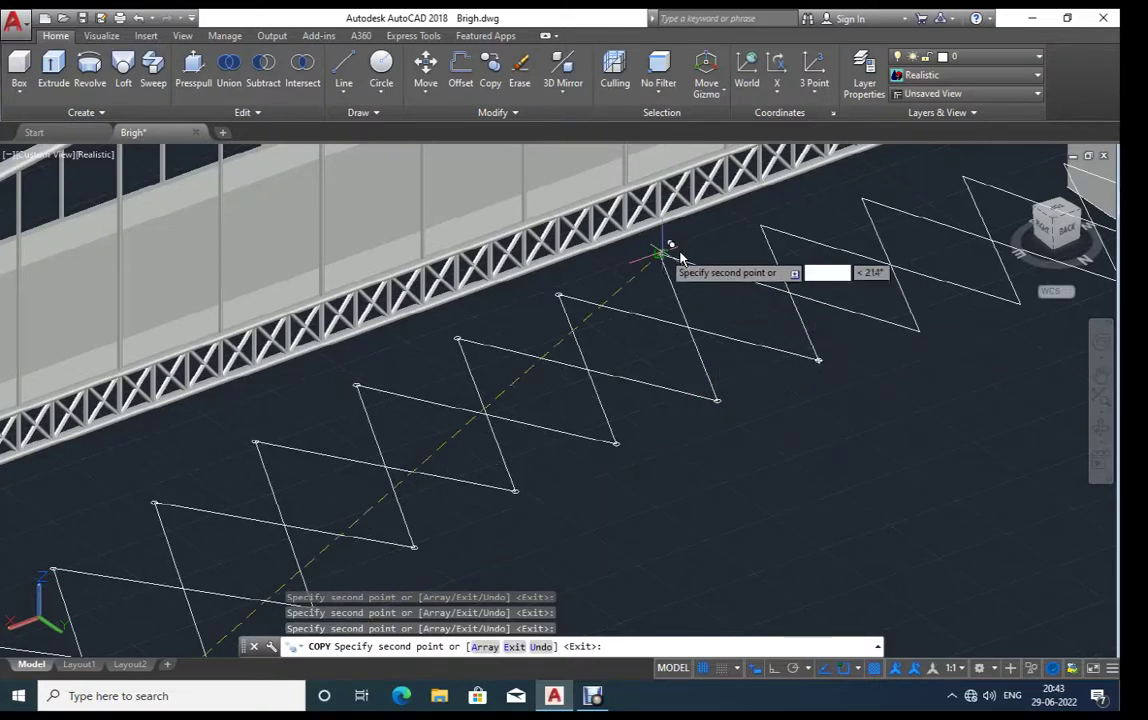
pyautogui.keyDown('shift'); pyautogui.moveTo(692, 282); pyautogui.dragTo(618, 372, button='middle'); pyautogui.keyUp('shift')
pyautogui.keyDown('shift'); pyautogui.moveTo(510, 408); pyautogui.dragTo(287, 502, button='middle'); pyautogui.keyUp('shift')
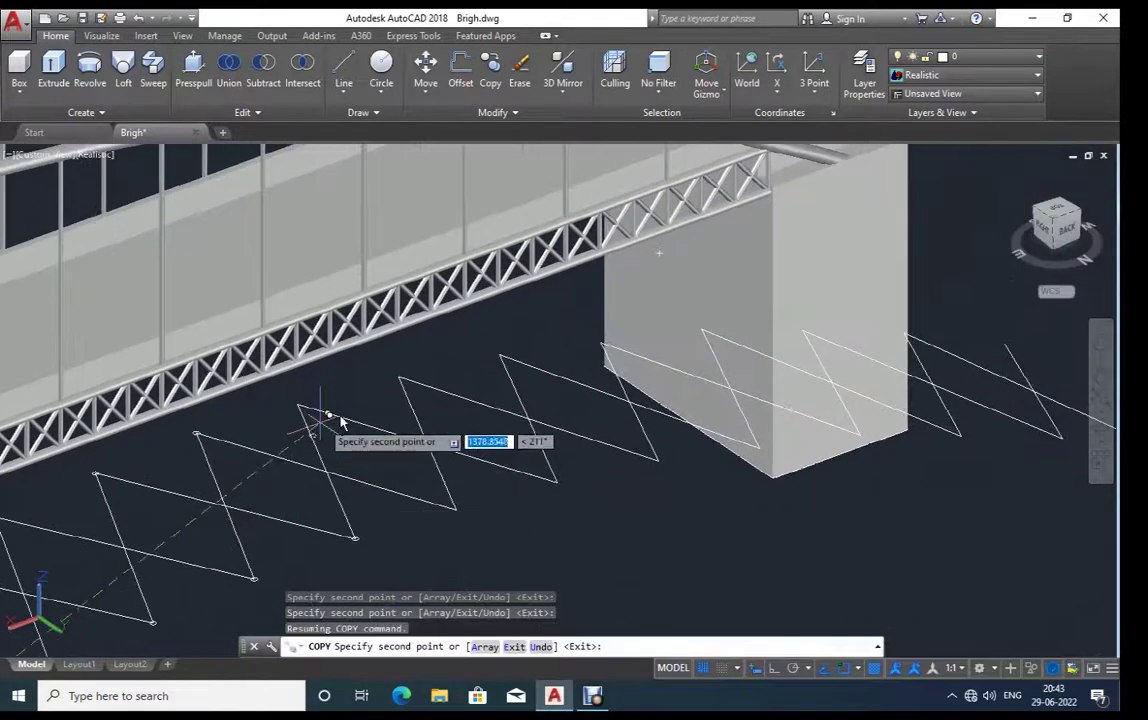
pyautogui.scroll(4, 340, 408)
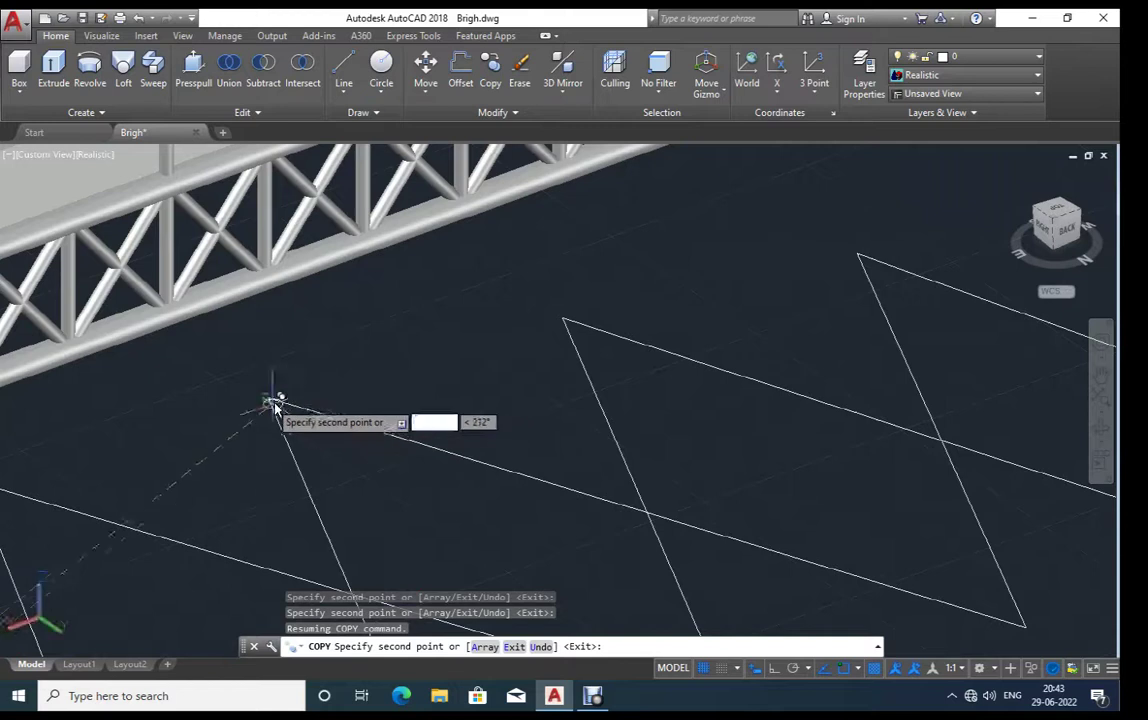
pyautogui.click(562, 322)
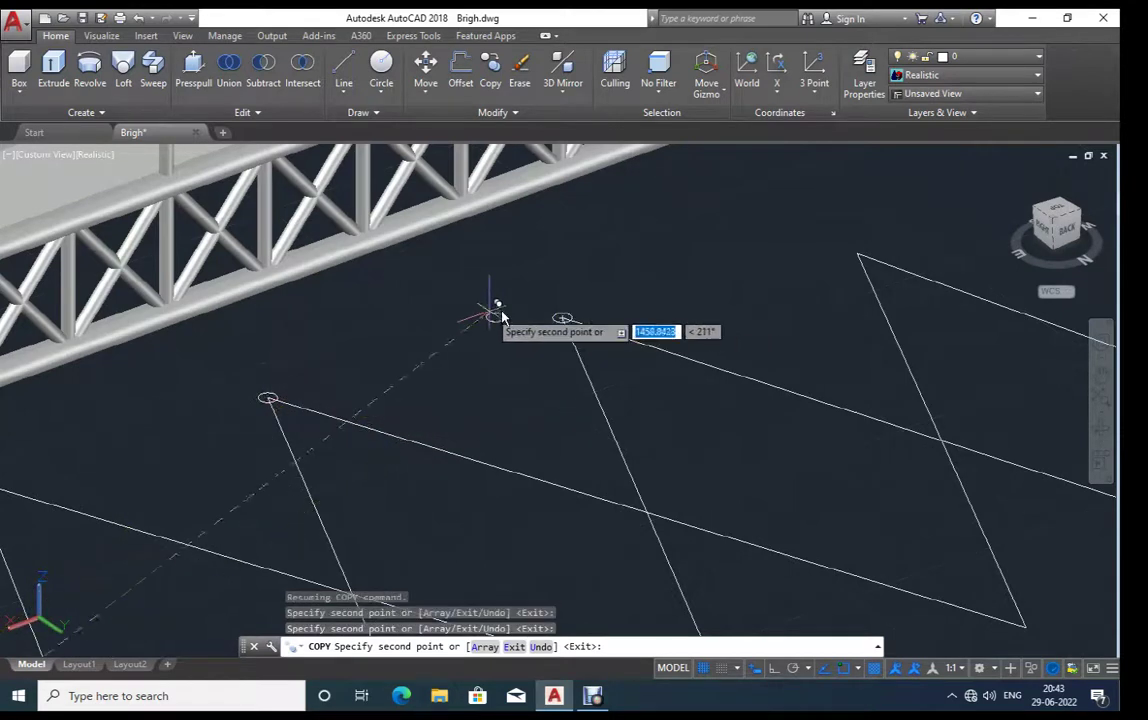
pyautogui.scroll(-2, 495, 313)
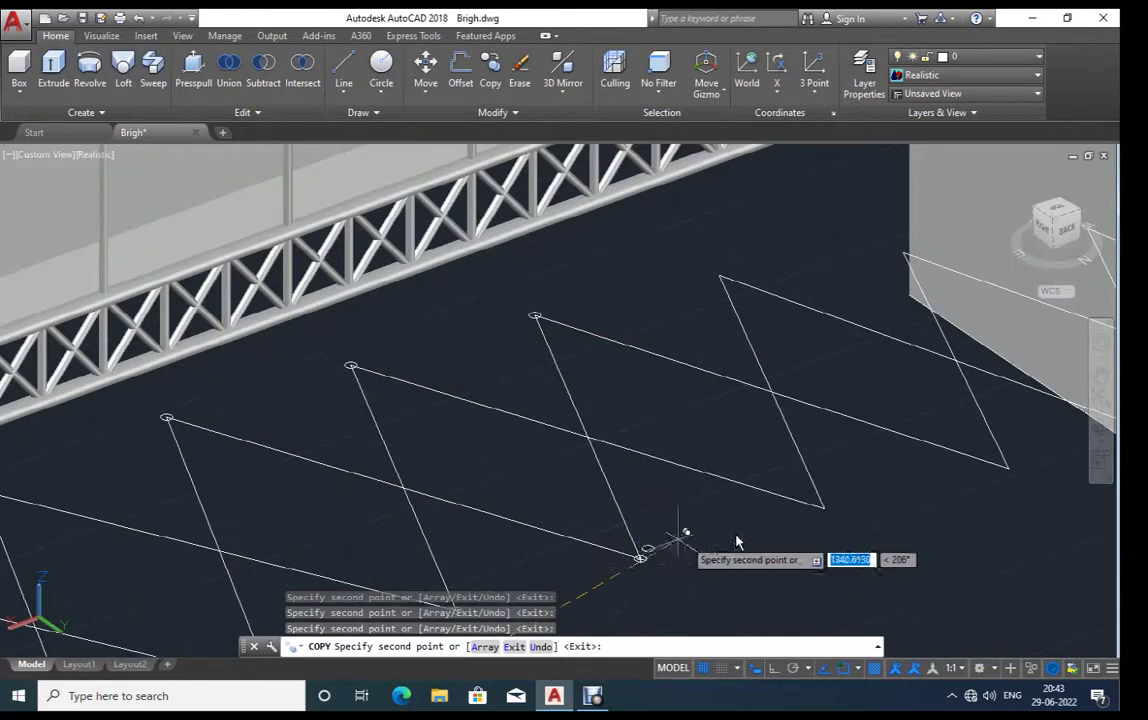
pyautogui.click(824, 508)
# Step: Finish copying the circle onto the remaining upper and lower vertices near the pier
pyautogui.moveTo(612, 560); pyautogui.dragTo(530, 517, button='middle')
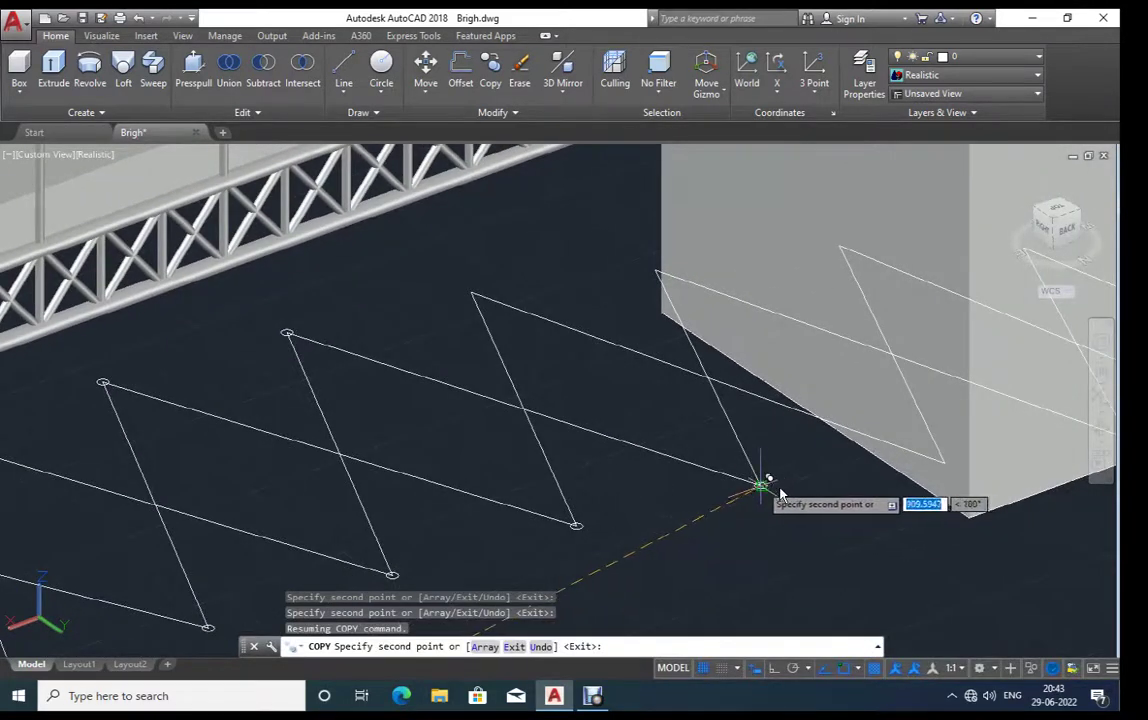
pyautogui.click(760, 485)
pyautogui.click(471, 294)
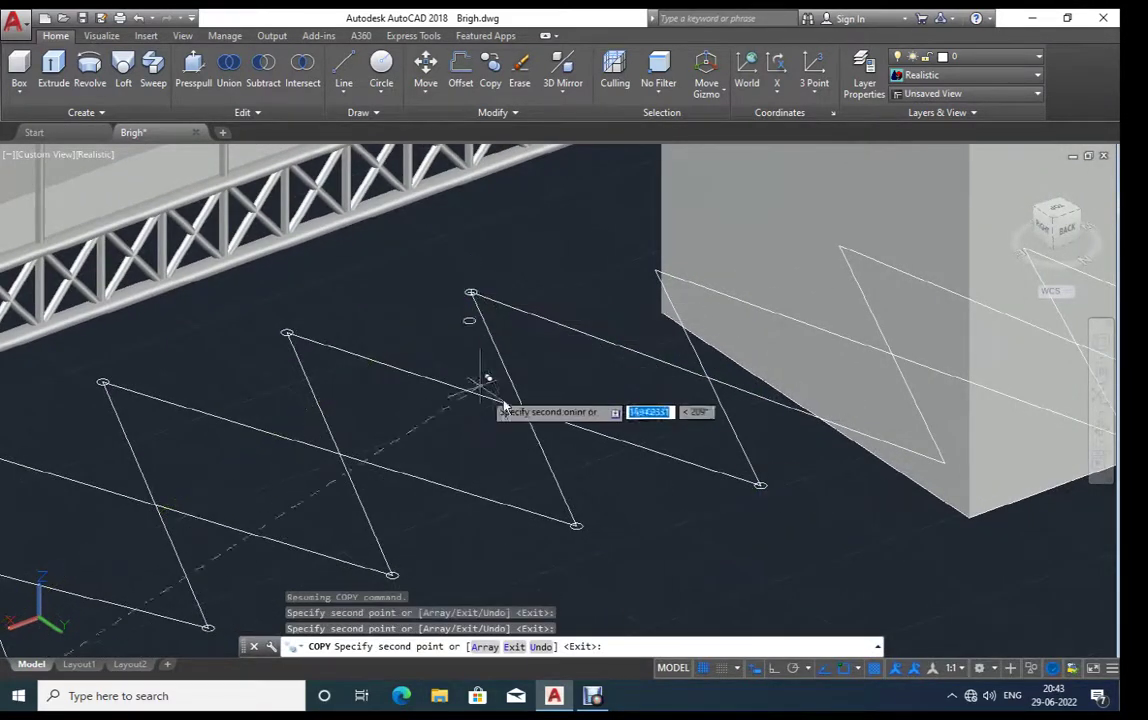
pyautogui.moveTo(520, 410)
pyautogui.mouseDown(button='middle')
pyautogui.moveTo(541, 441)
pyautogui.moveTo(512, 410)
pyautogui.moveTo(338, 407)
pyautogui.mouseUp(button='middle')
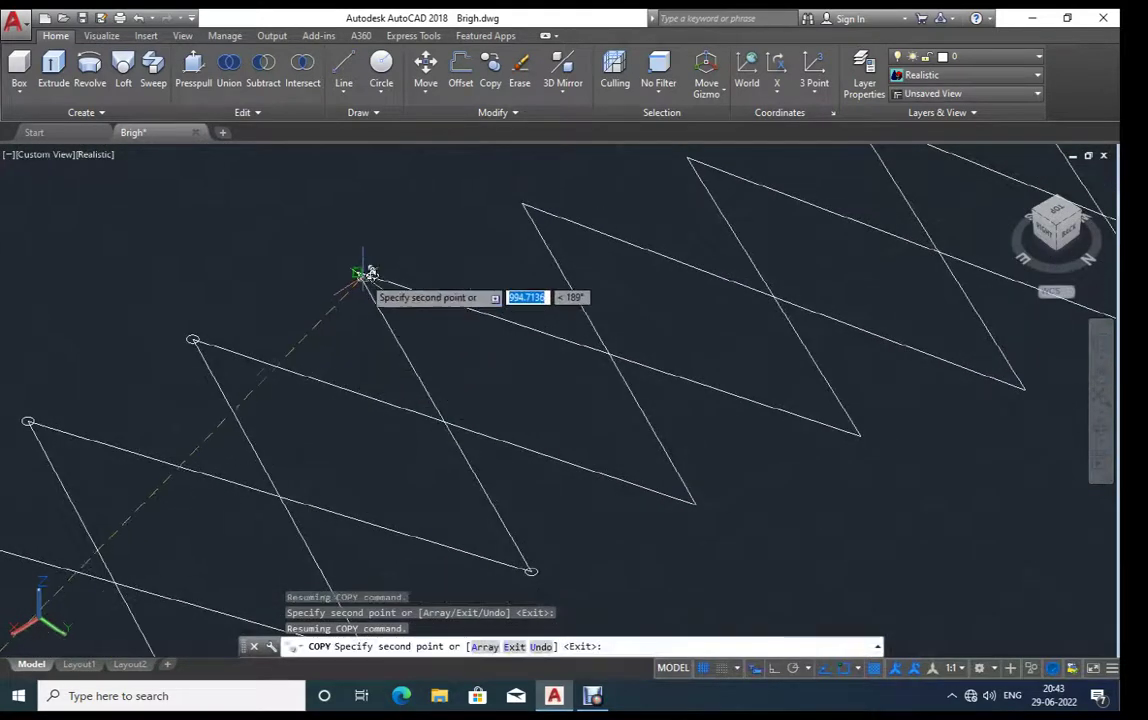
pyautogui.click(523, 206)
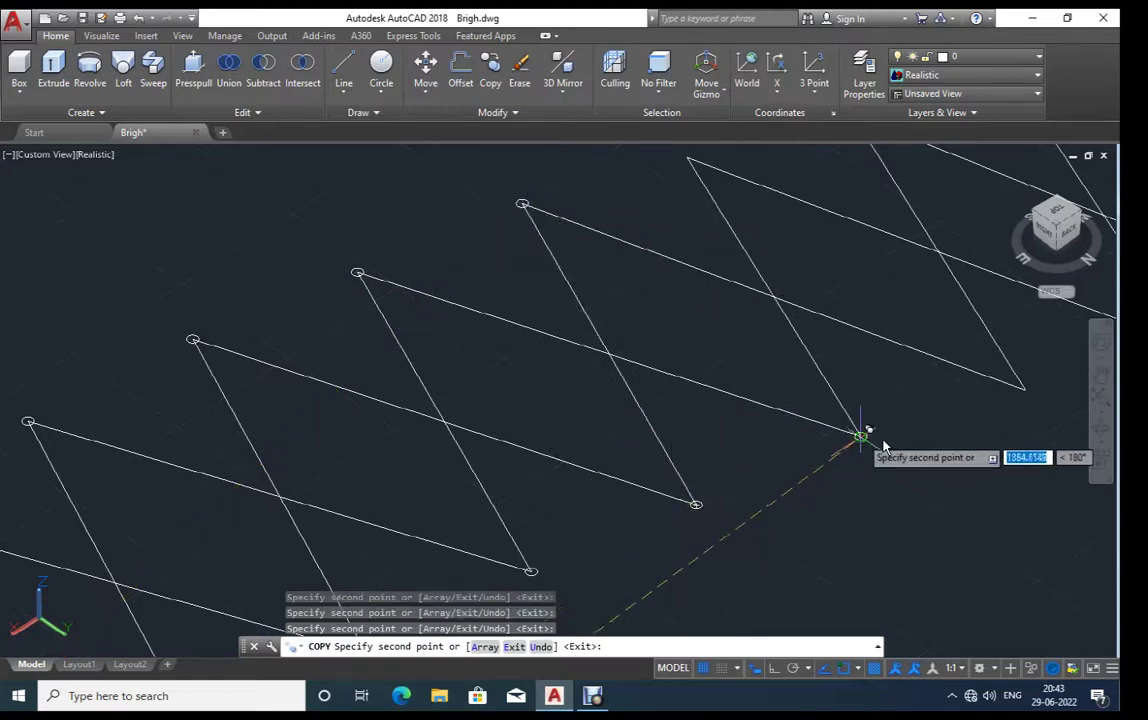
pyautogui.moveTo(866, 436)
pyautogui.mouseDown(button='middle')
pyautogui.moveTo(617, 547)
pyautogui.moveTo(687, 542)
pyautogui.mouseUp(button='middle')
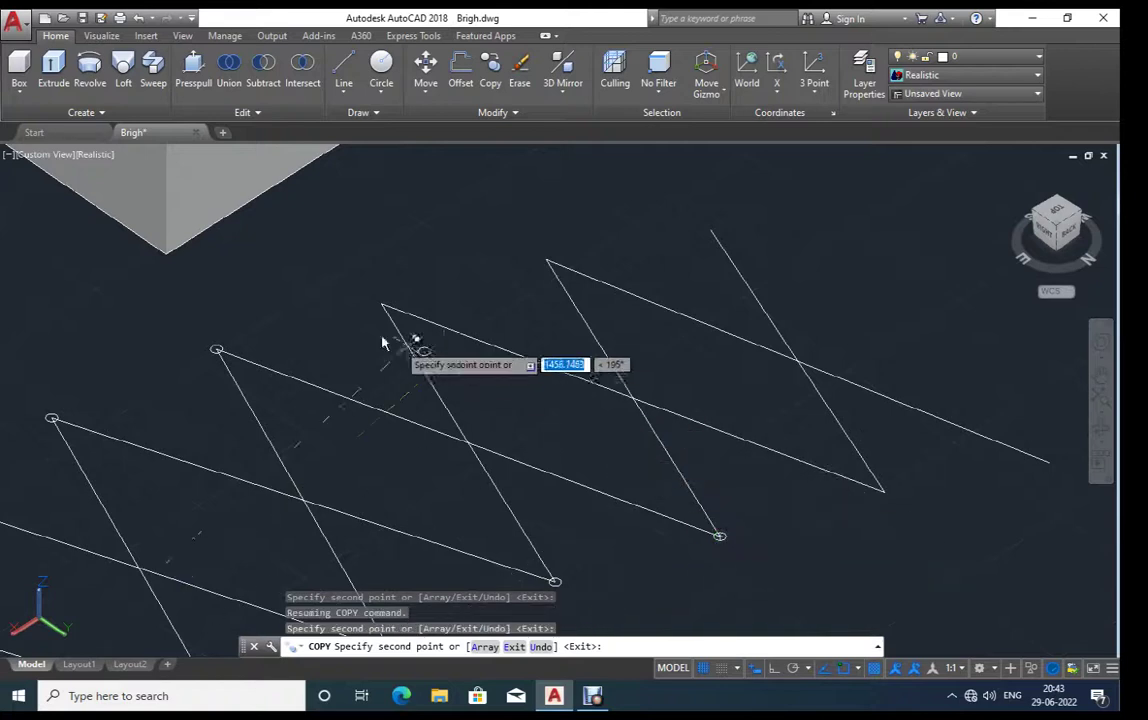
pyautogui.click(546, 259)
pyautogui.click(884, 491)
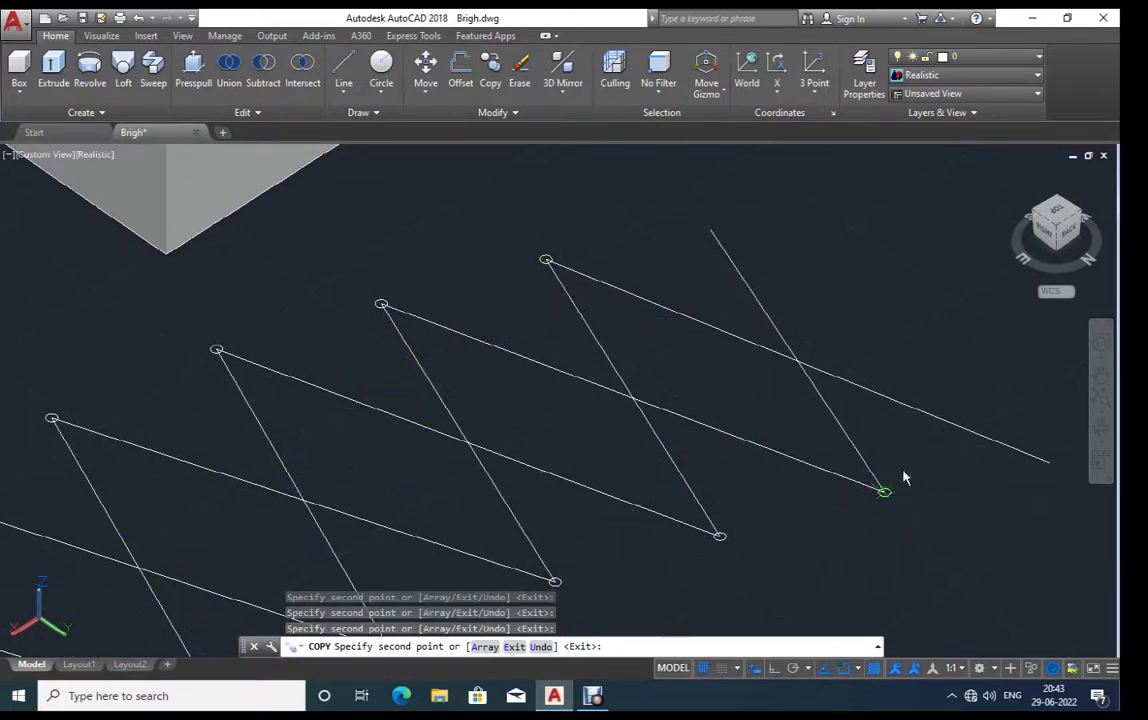
pyautogui.click(710, 230)
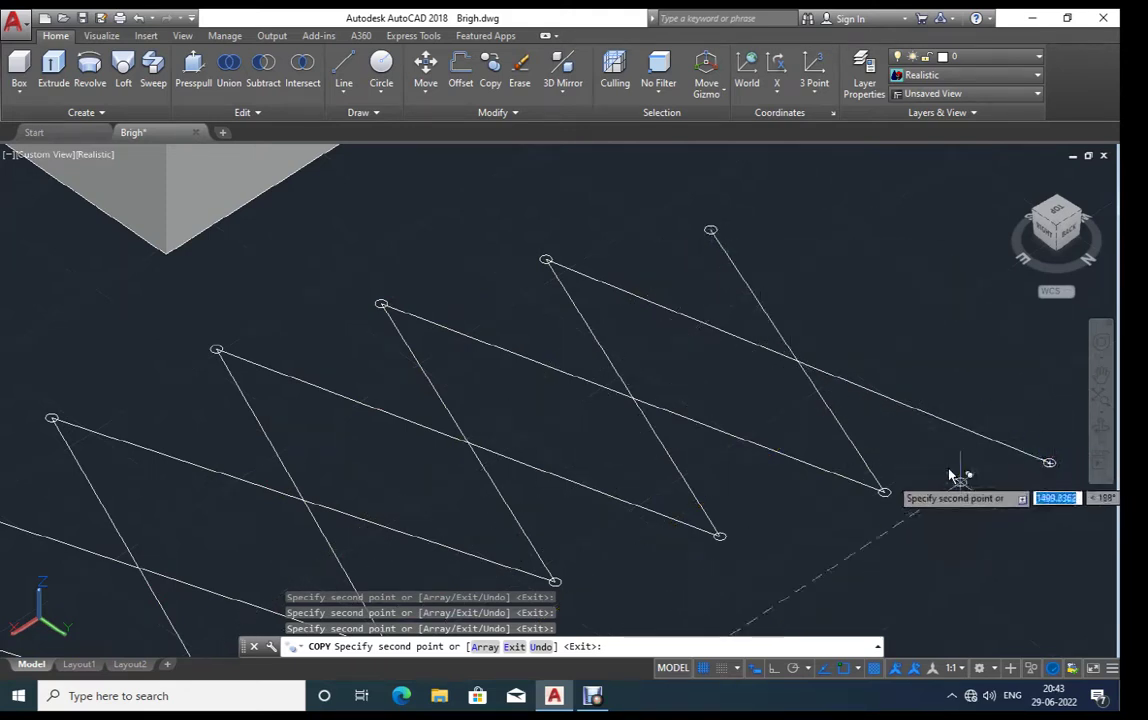
# Step: Sweep the first small circle along the upper diagonal brace into a solid tube
pyautogui.press('Escape')
pyautogui.scroll(-2, 475, 222)
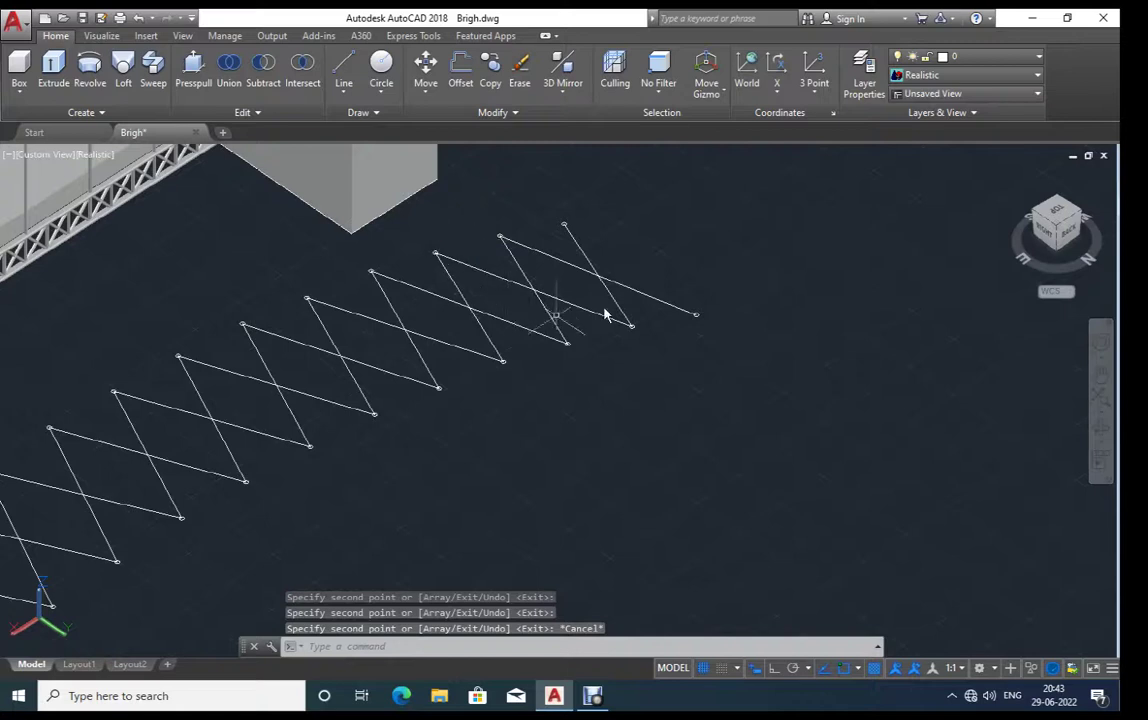
pyautogui.scroll(2, 617, 295)
pyautogui.scroll(2, 449, 196)
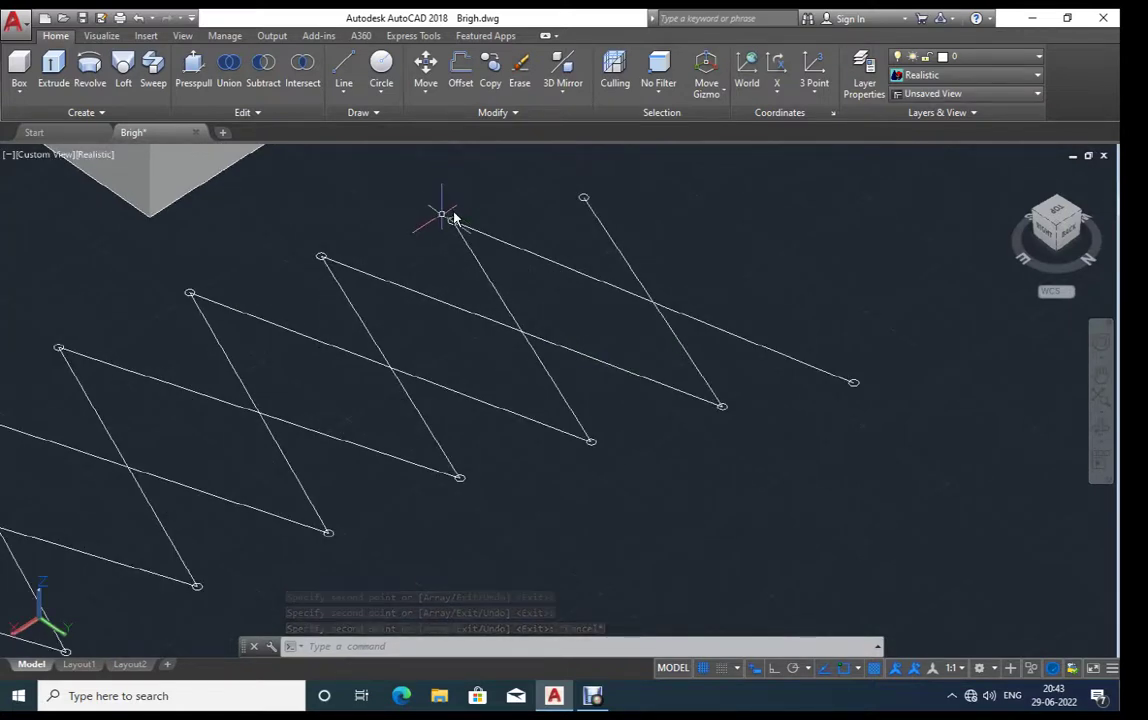
pyautogui.scroll(2, 462, 228)
pyautogui.moveTo(482, 264); pyautogui.dragTo(478, 316, button='middle')
pyautogui.write('SWE')
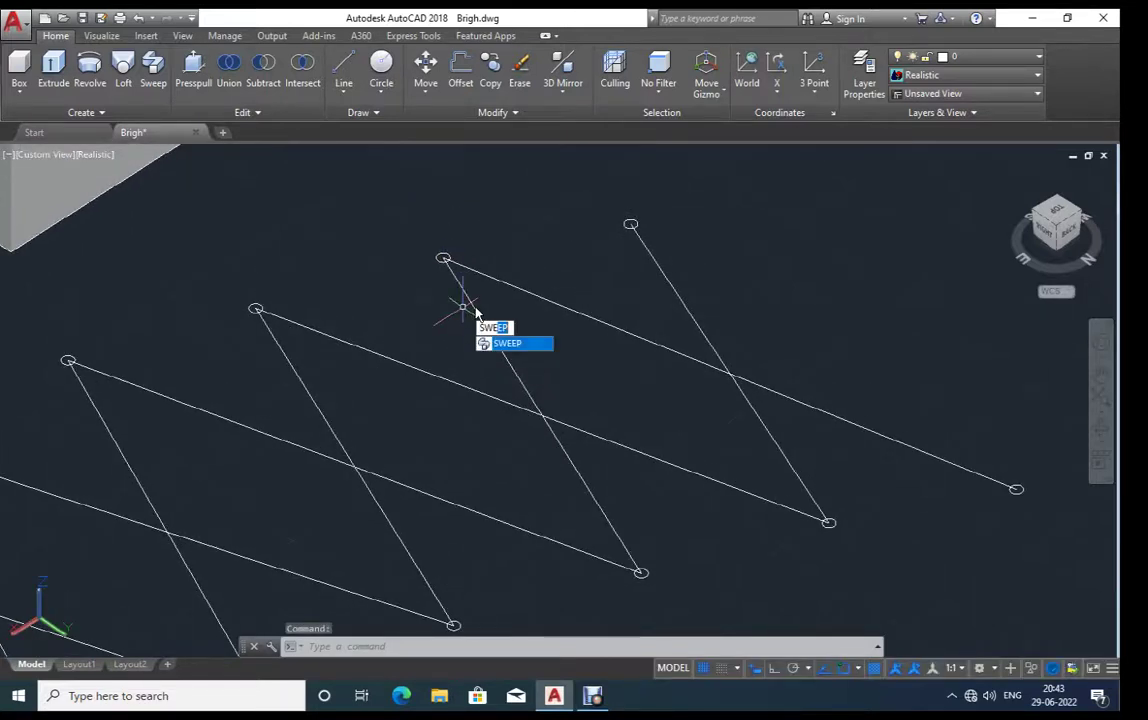
pyautogui.press('Return')
pyautogui.click(456, 259)
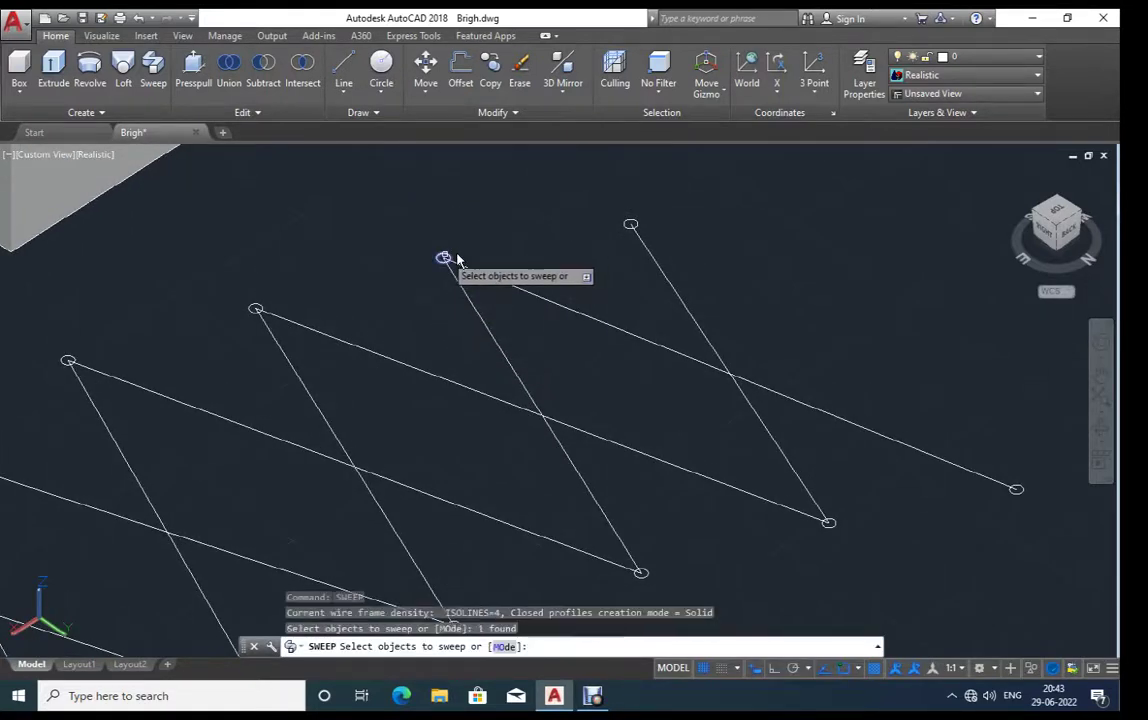
pyautogui.press('Return')
pyautogui.click(484, 273)
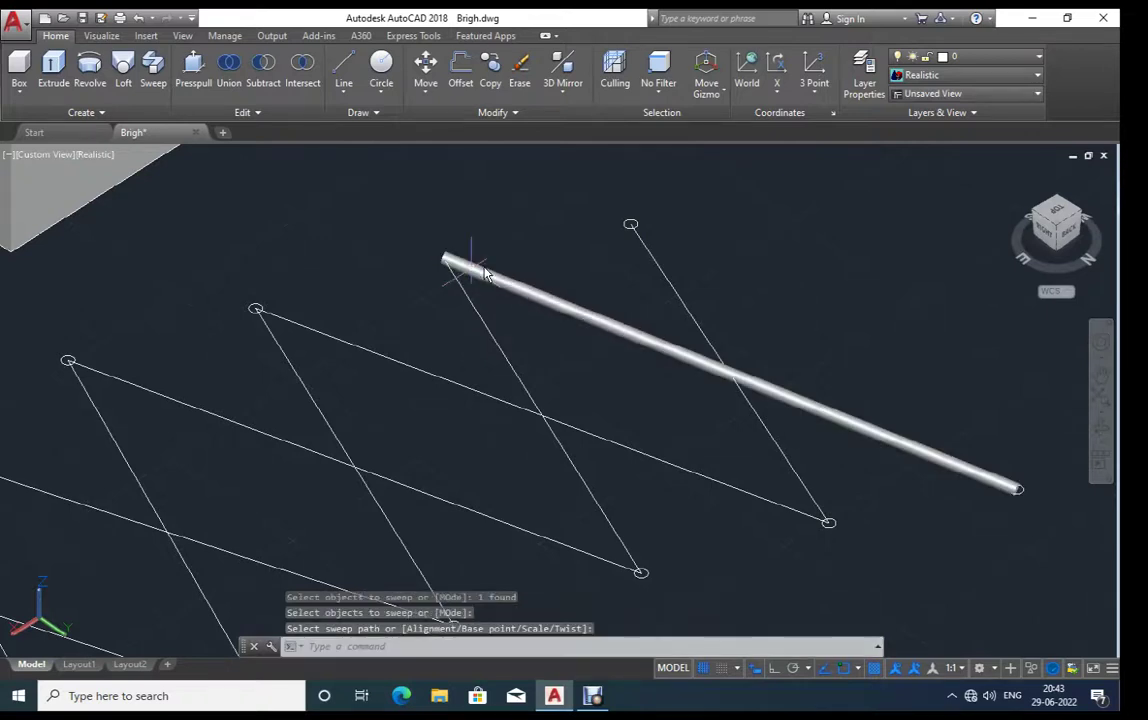
# Step: Sweep the next circle along its diagonal brace, retrying after a failed path pick
pyautogui.press('Return')
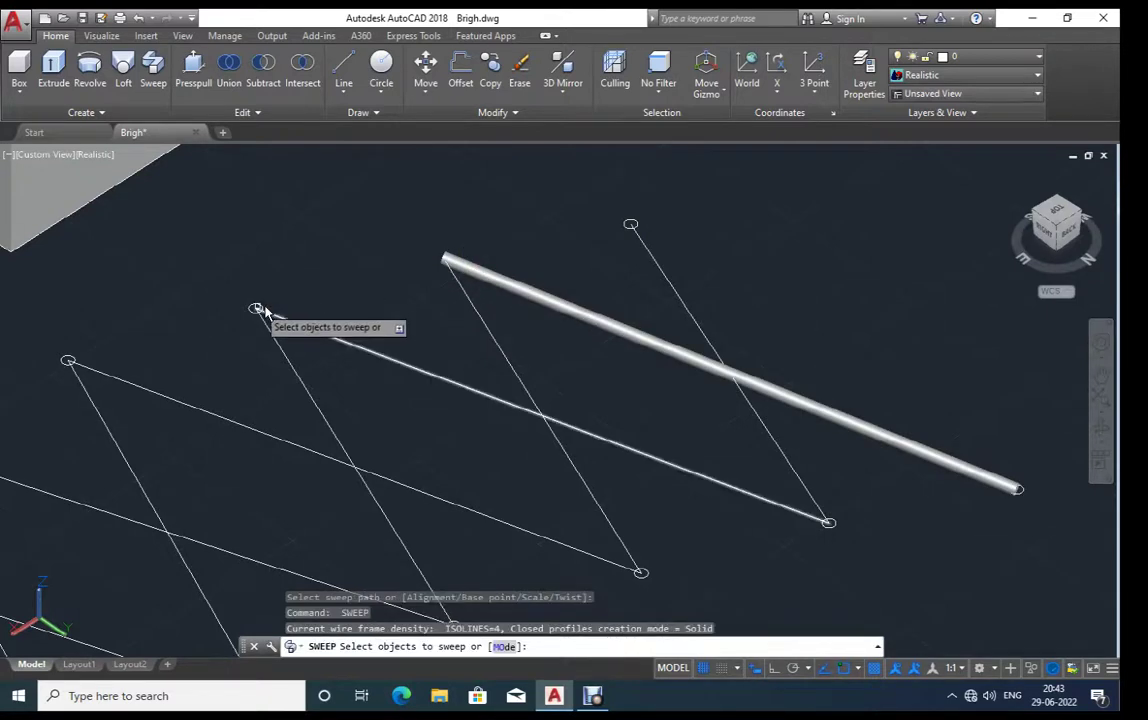
pyautogui.click(260, 308)
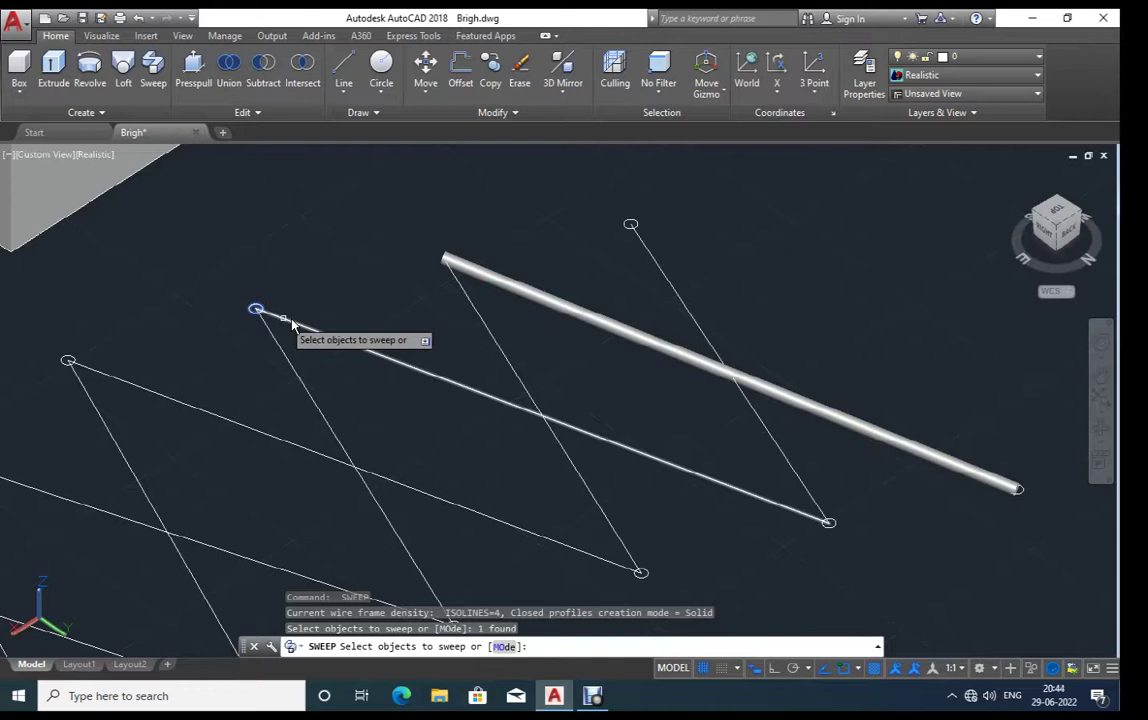
pyautogui.press('Return')
pyautogui.click(255, 307)
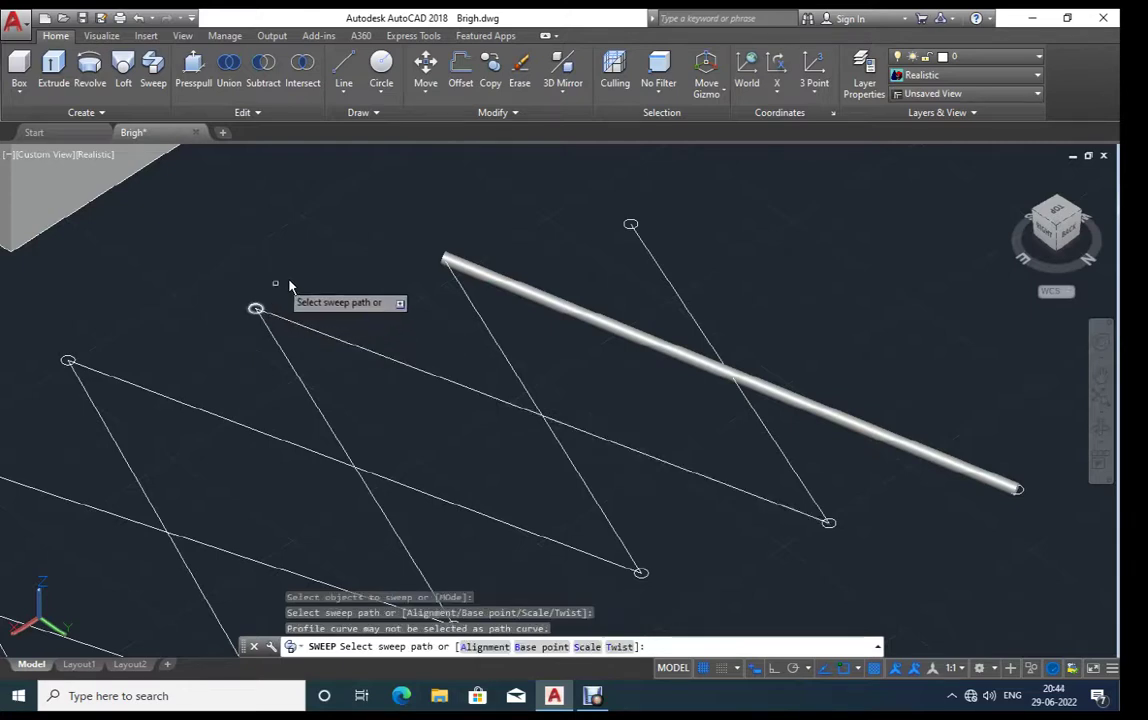
pyautogui.click(263, 309)
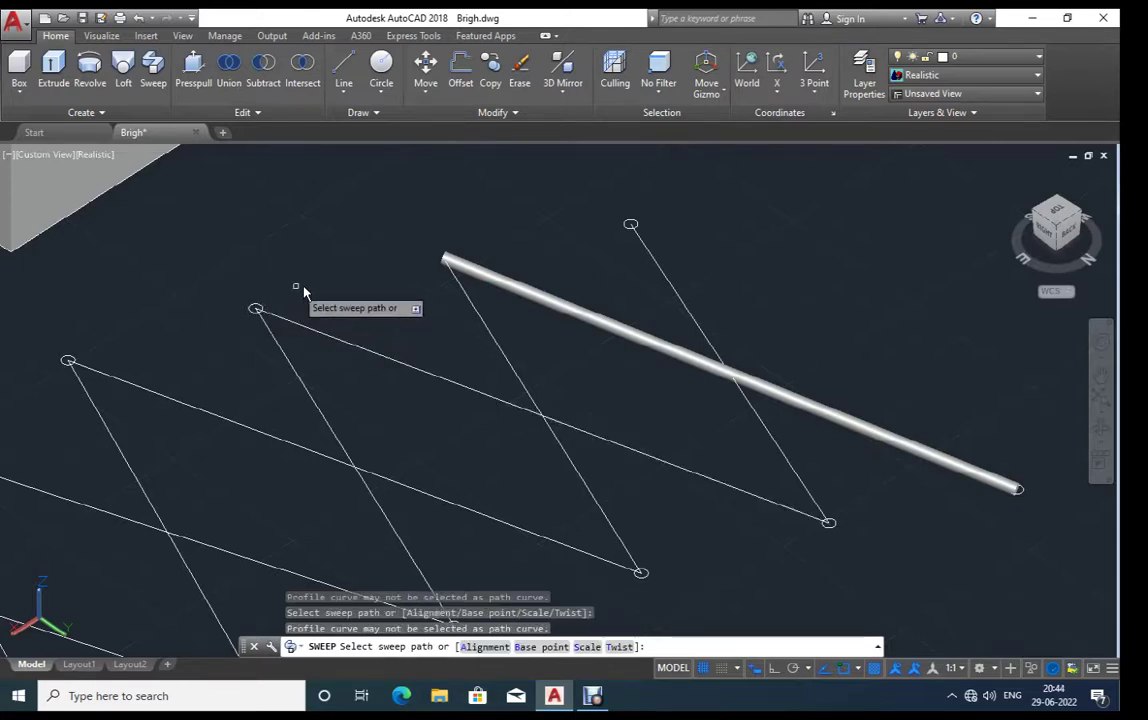
pyautogui.scroll(3, 238, 311)
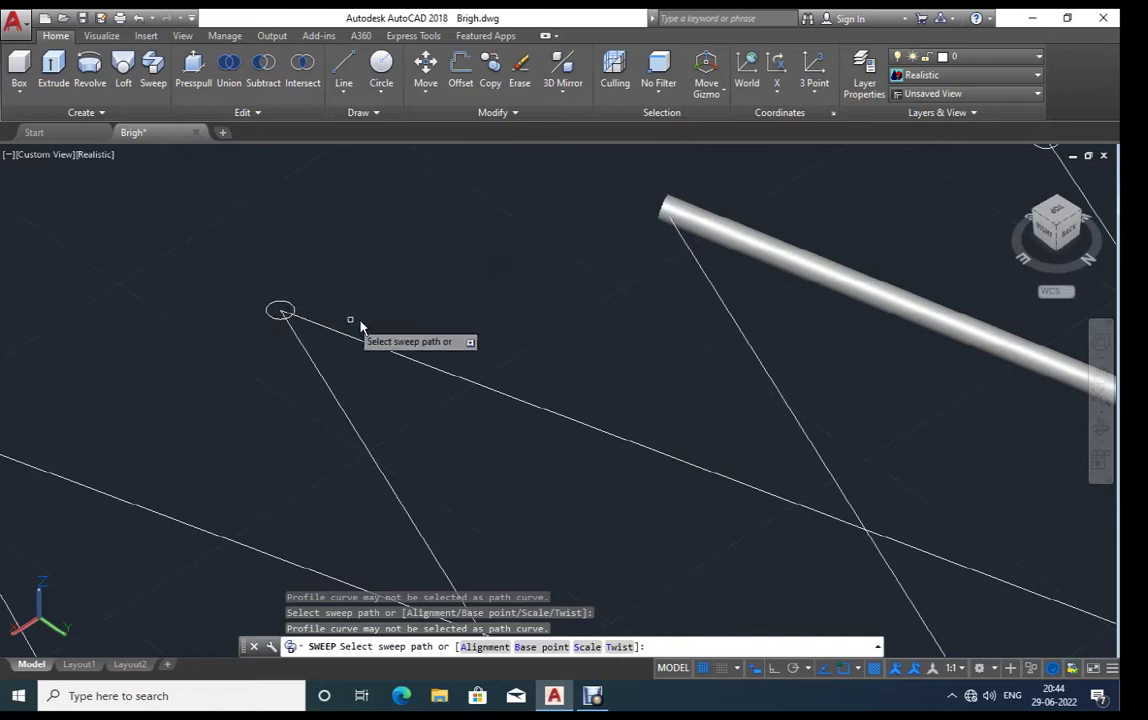
pyautogui.press('Escape')
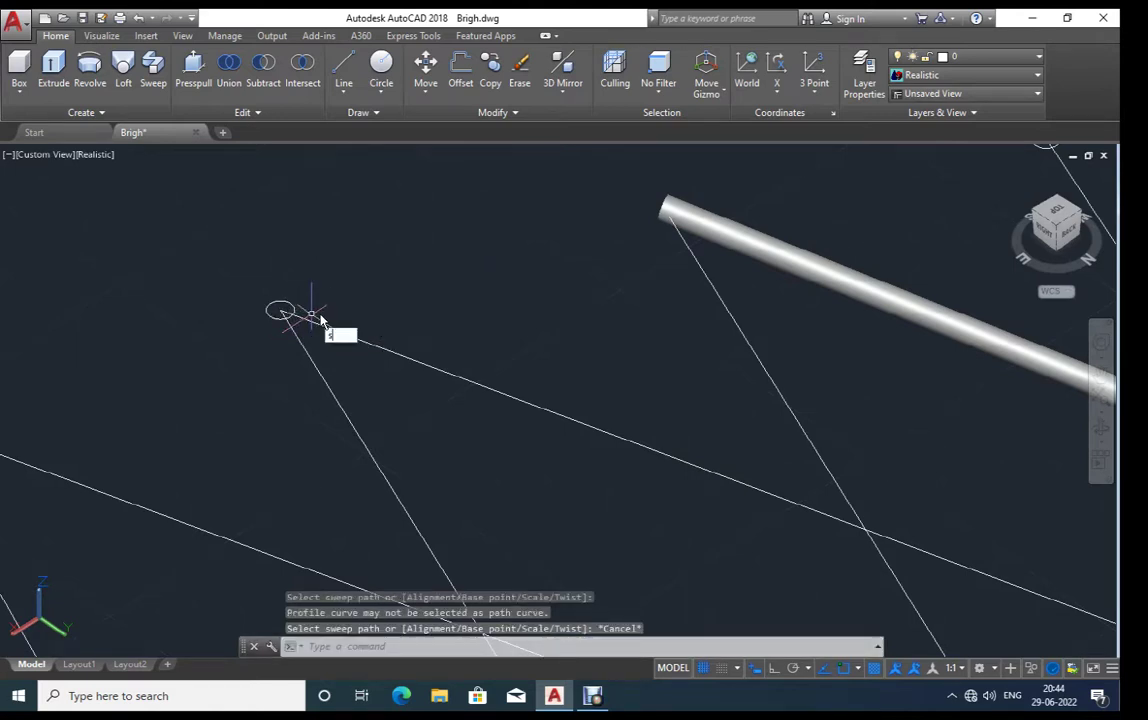
pyautogui.press('Return')
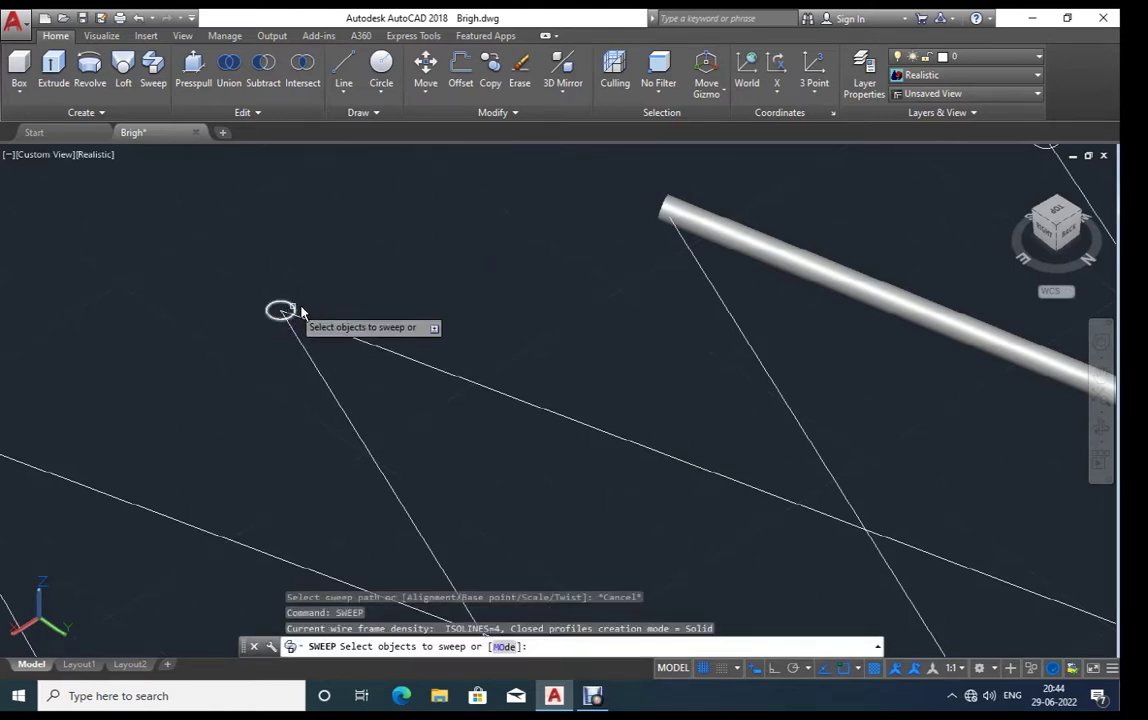
pyautogui.click(309, 316)
pyautogui.press('Return')
pyautogui.click(333, 331)
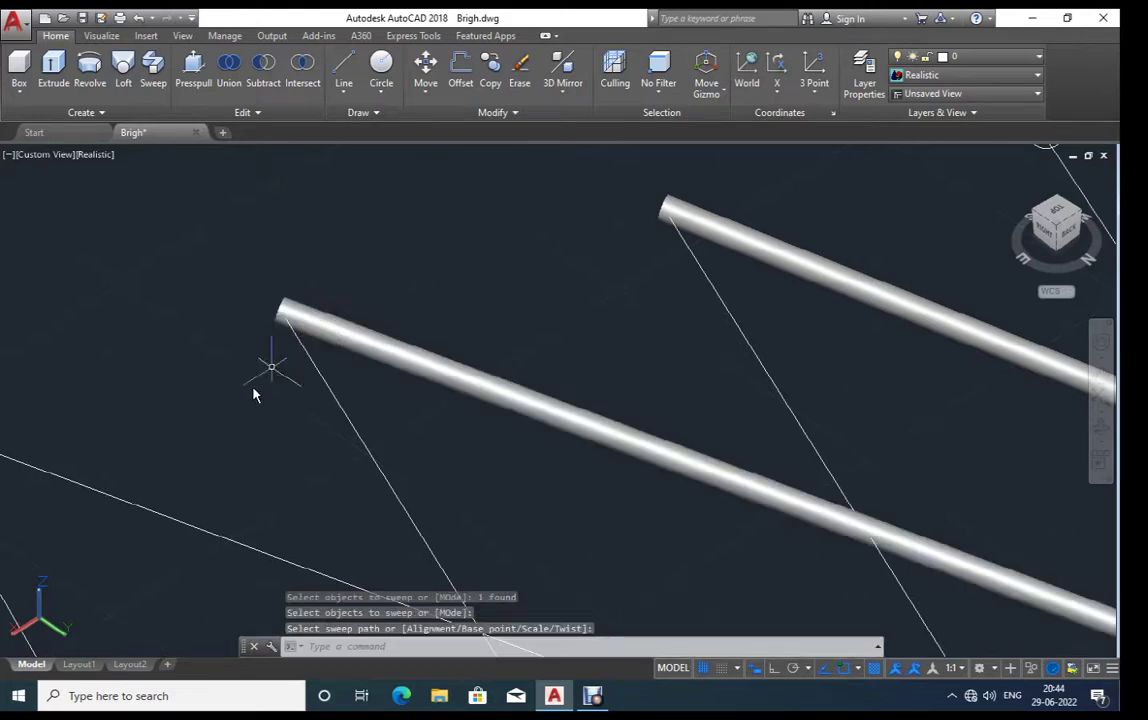
# Step: Turn the following diagonal brace into a tube swept from its circle
pyautogui.keyDown('shift'); pyautogui.moveTo(256, 390); pyautogui.dragTo(258, 388, button='middle'); pyautogui.keyUp('shift')
pyautogui.press('Return')
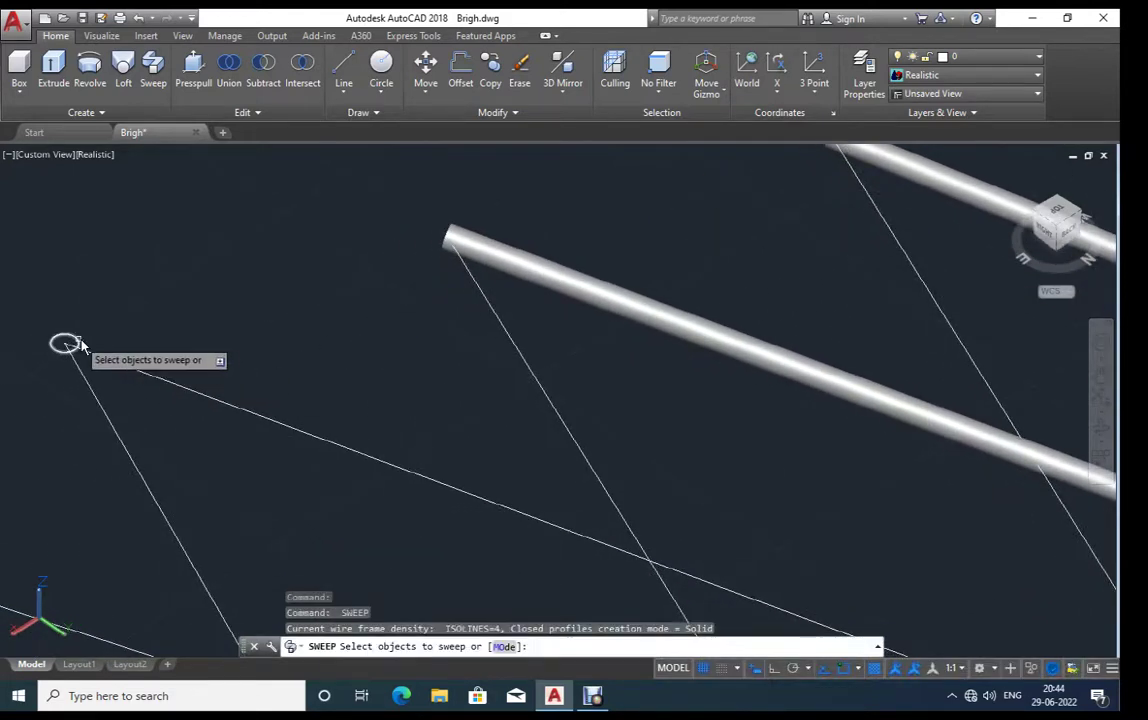
pyautogui.click(81, 344)
pyautogui.press('Return')
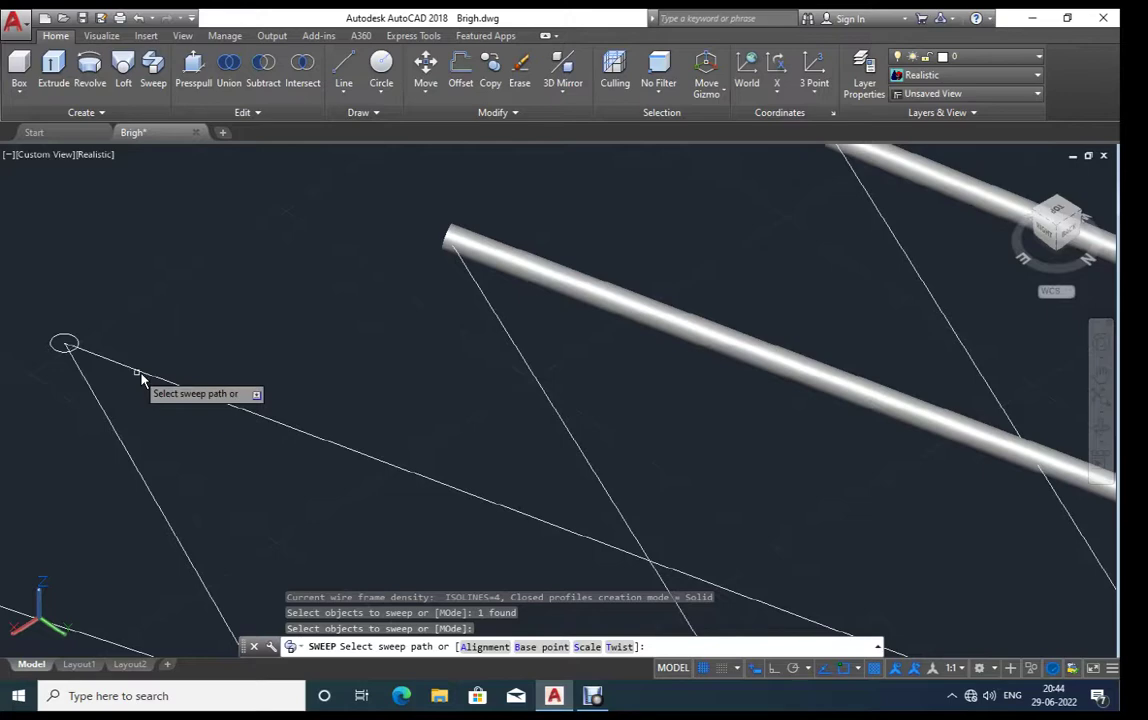
pyautogui.click(141, 378)
# Step: Sweep the top circle along the upper brace line on the next stretch
pyautogui.scroll(-2, 192, 361)
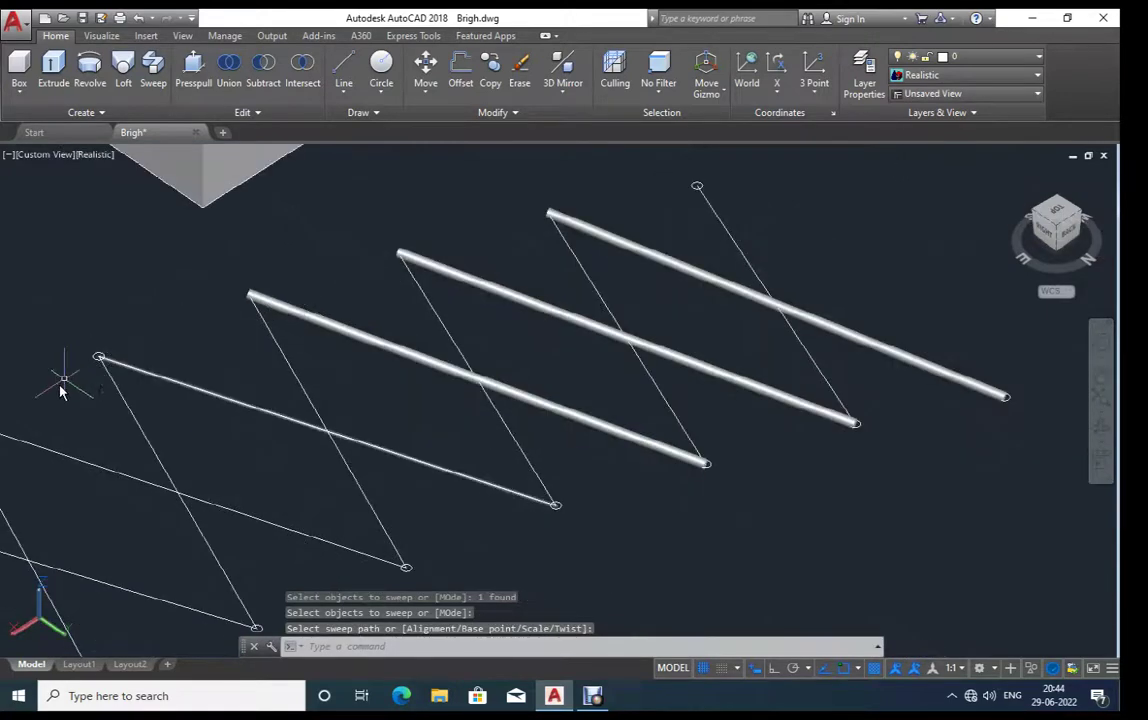
pyautogui.moveTo(60, 390)
pyautogui.mouseDown(button='middle')
pyautogui.moveTo(343, 265)
pyautogui.moveTo(575, 268)
pyautogui.mouseUp(button='middle')
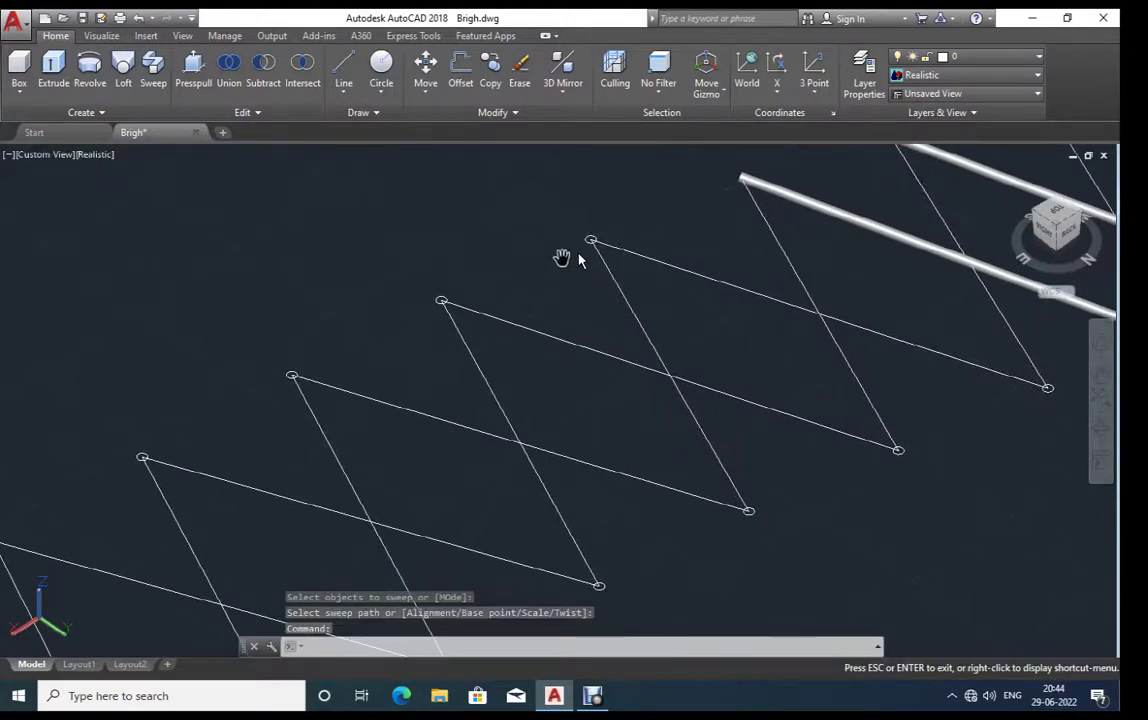
pyautogui.press('Escape')
pyautogui.scroll(3, 600, 235)
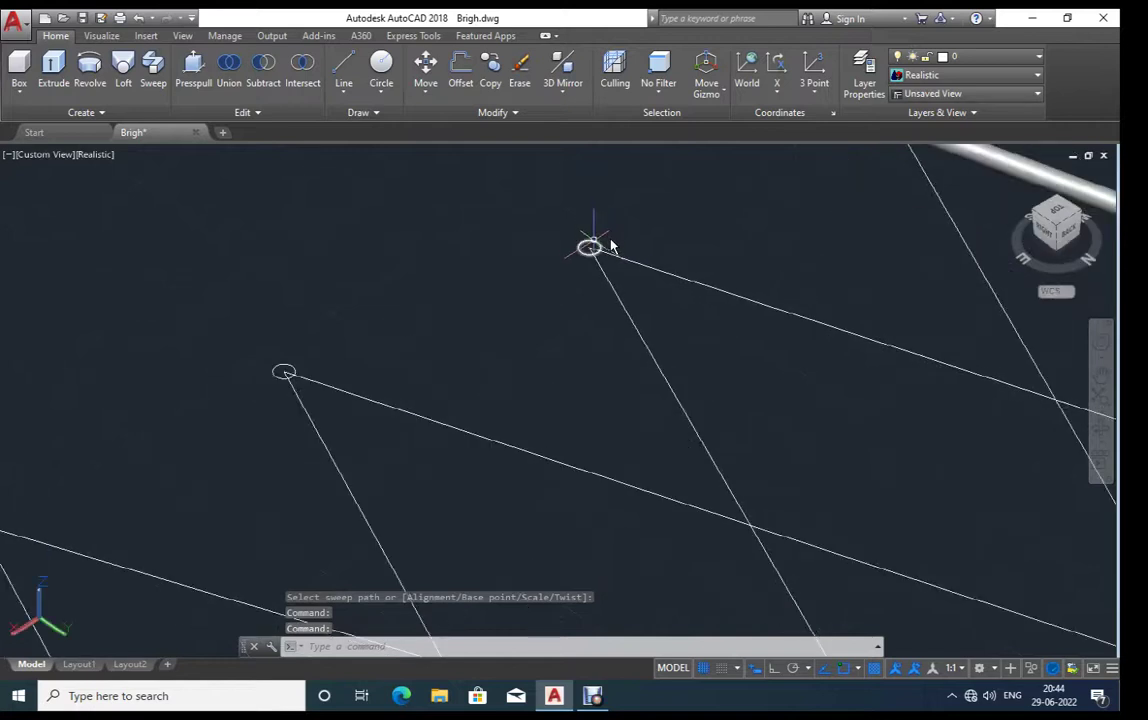
pyautogui.write('SWEEP')
pyautogui.press('Return')
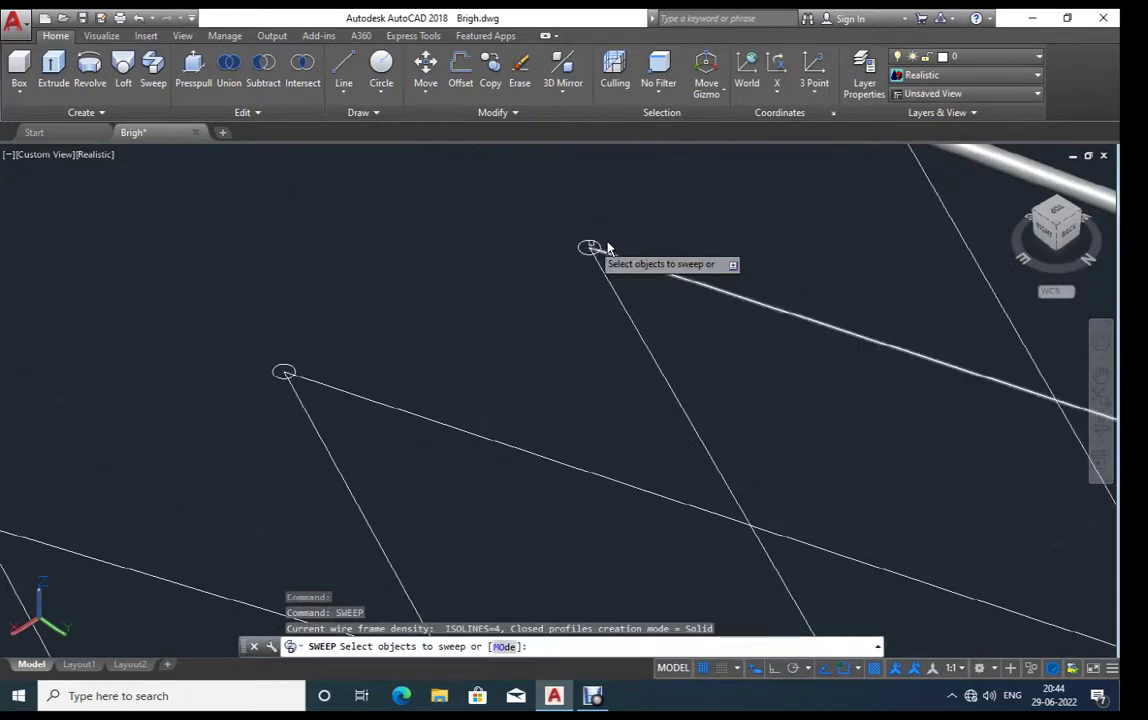
pyautogui.click(603, 245)
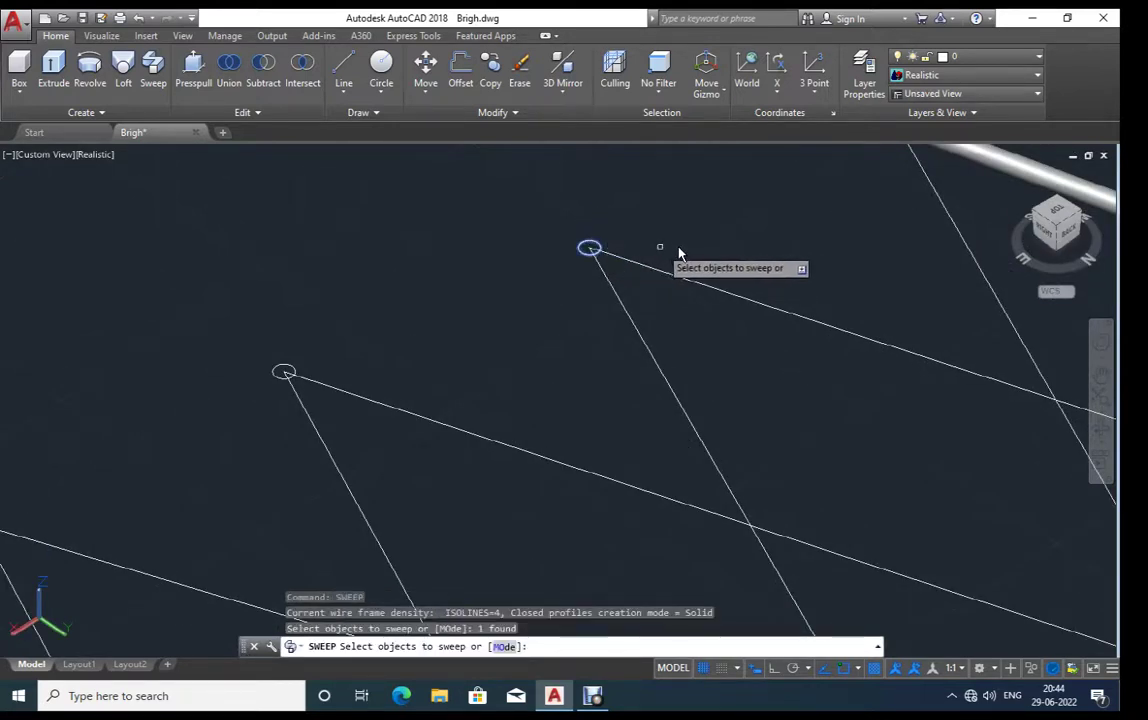
pyautogui.press('Return')
pyautogui.click(687, 276)
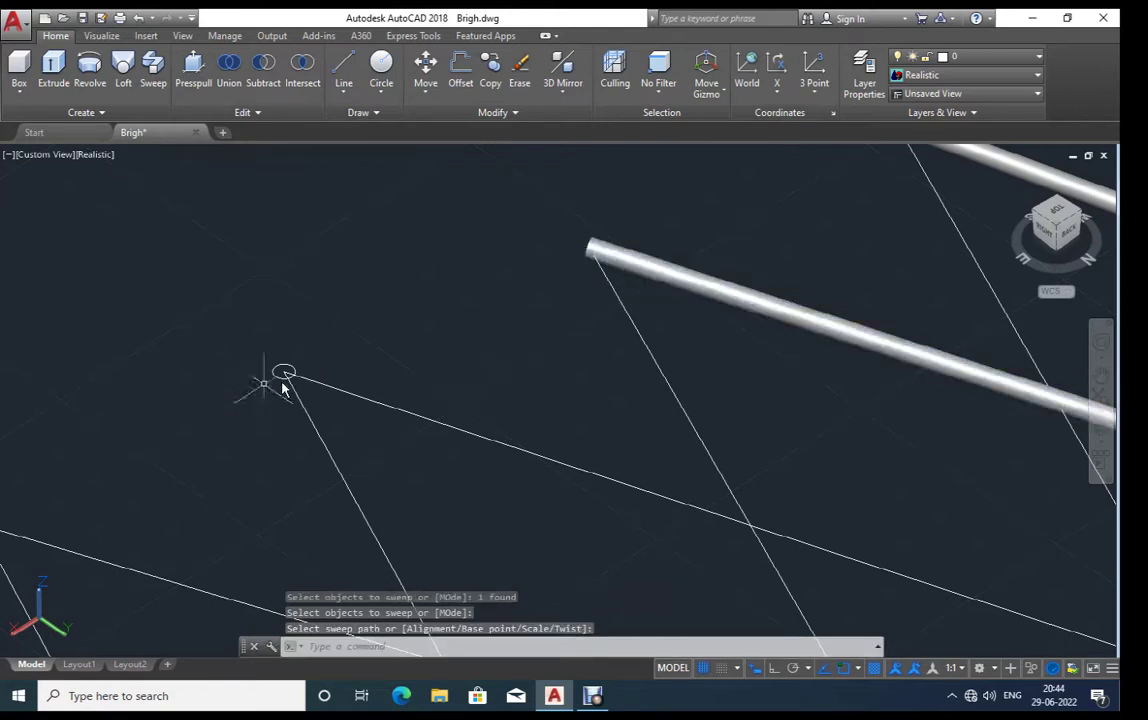
# Step: Sweep a lower circle along its diagonal brace, undoing and redoing one misplaced tube
pyautogui.press('Escape')
pyautogui.press('Return')
pyautogui.click(285, 372)
pyautogui.press('Return')
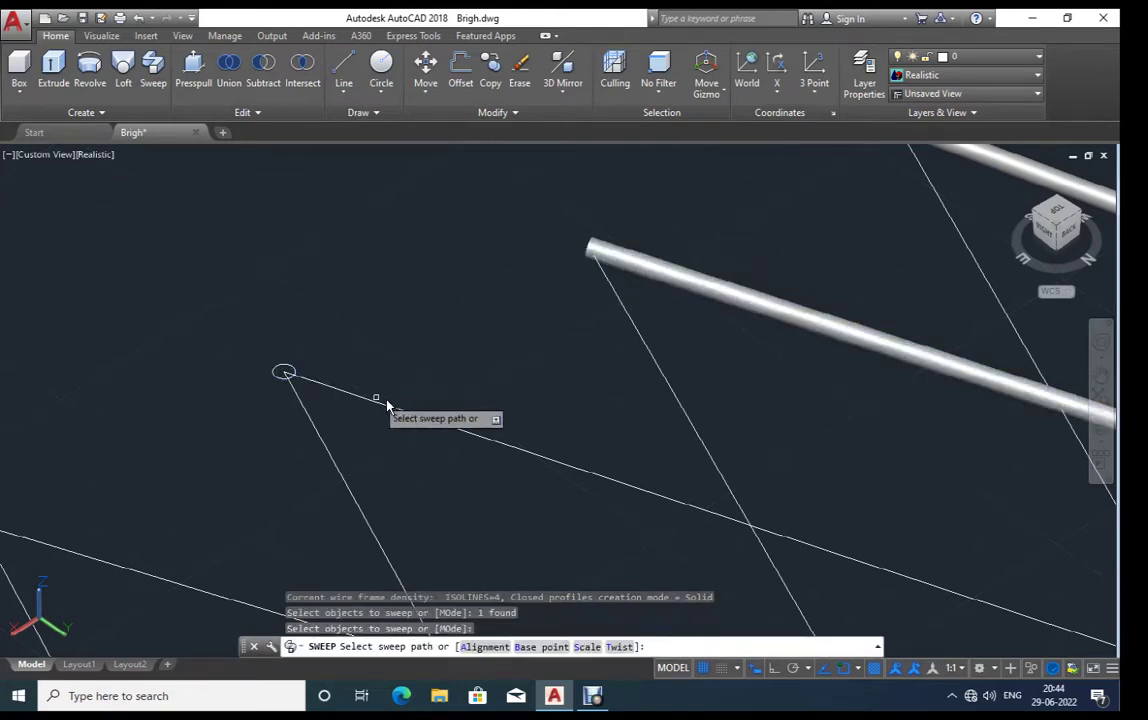
pyautogui.click(390, 408)
pyautogui.hotkey('ctrl', 'z')
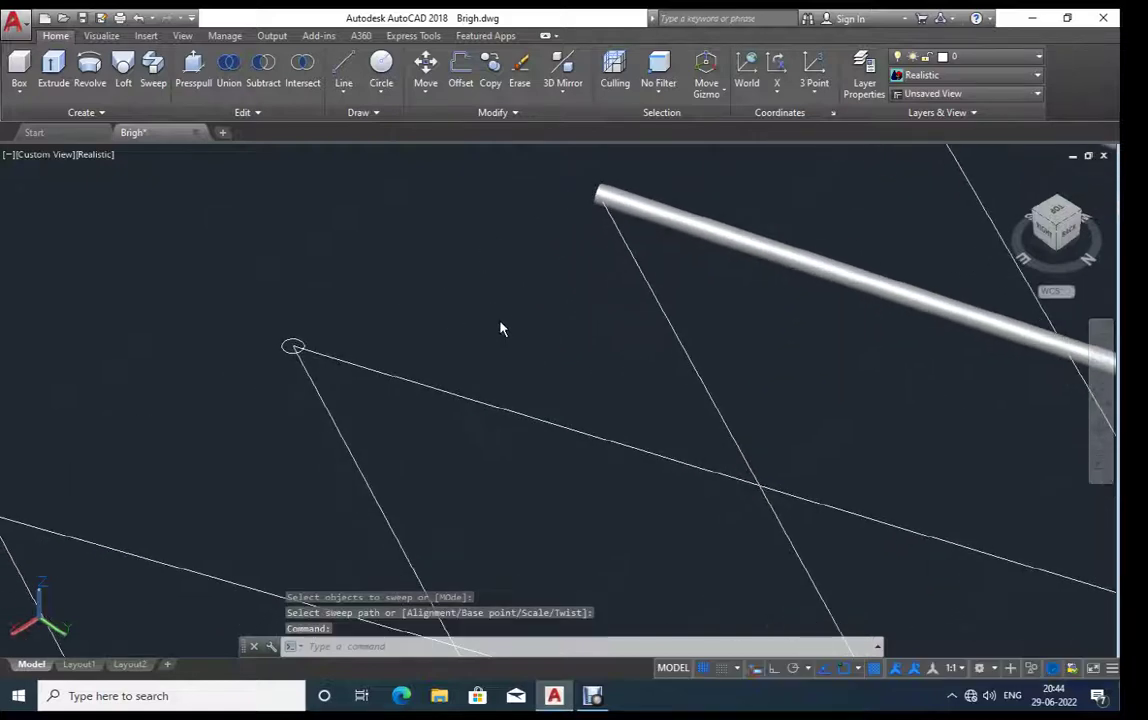
pyautogui.press('Return')
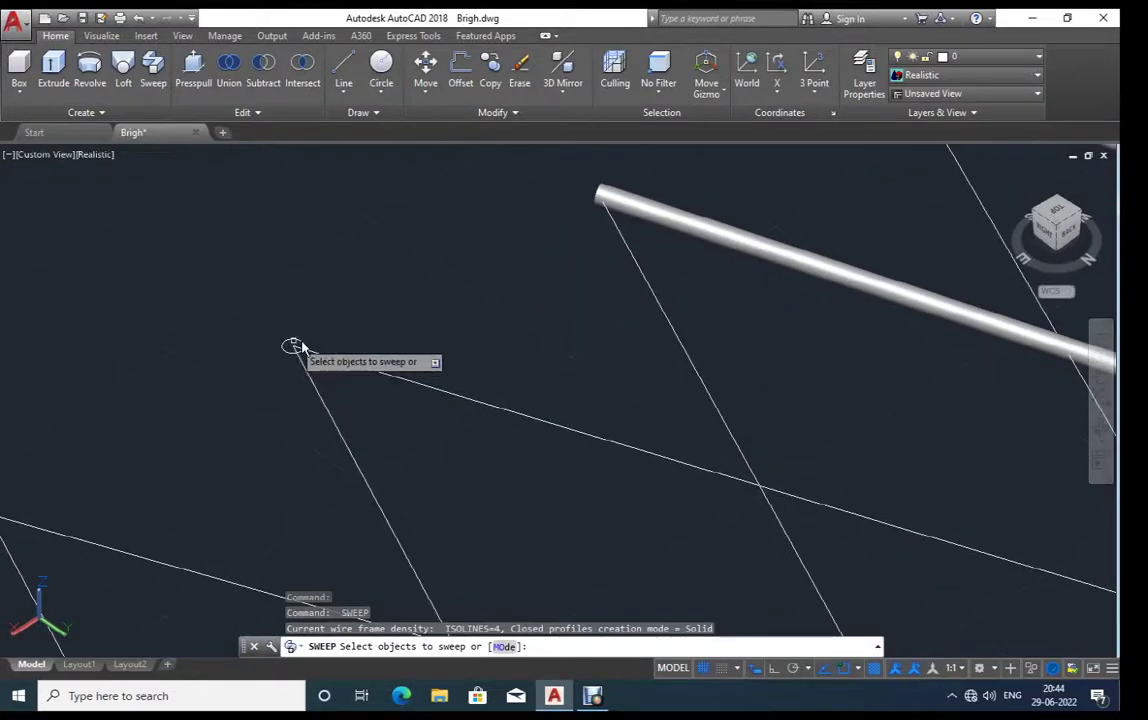
pyautogui.click(293, 346)
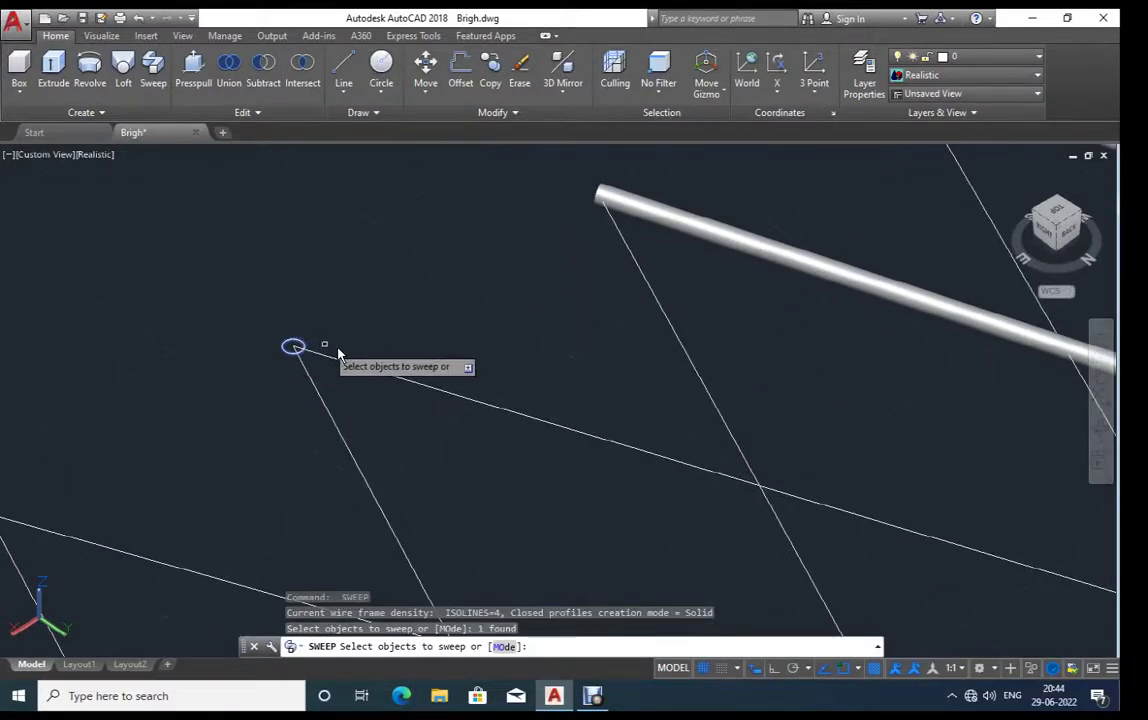
pyautogui.press('Return')
pyautogui.click(340, 359)
# Step: Sweep two more braces, an upper diagonal and a lower line, into tubes
pyautogui.moveTo(604, 300); pyautogui.dragTo(783, 258, button='middle')
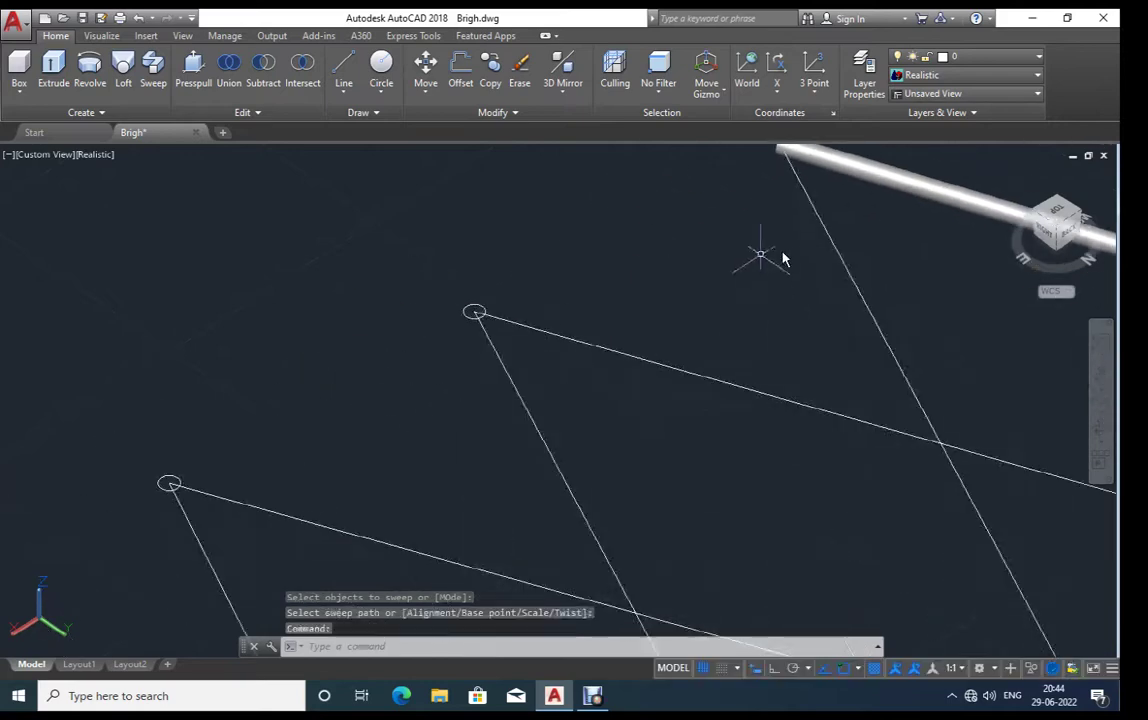
pyautogui.moveTo(392, 509); pyautogui.dragTo(466, 438, button='middle')
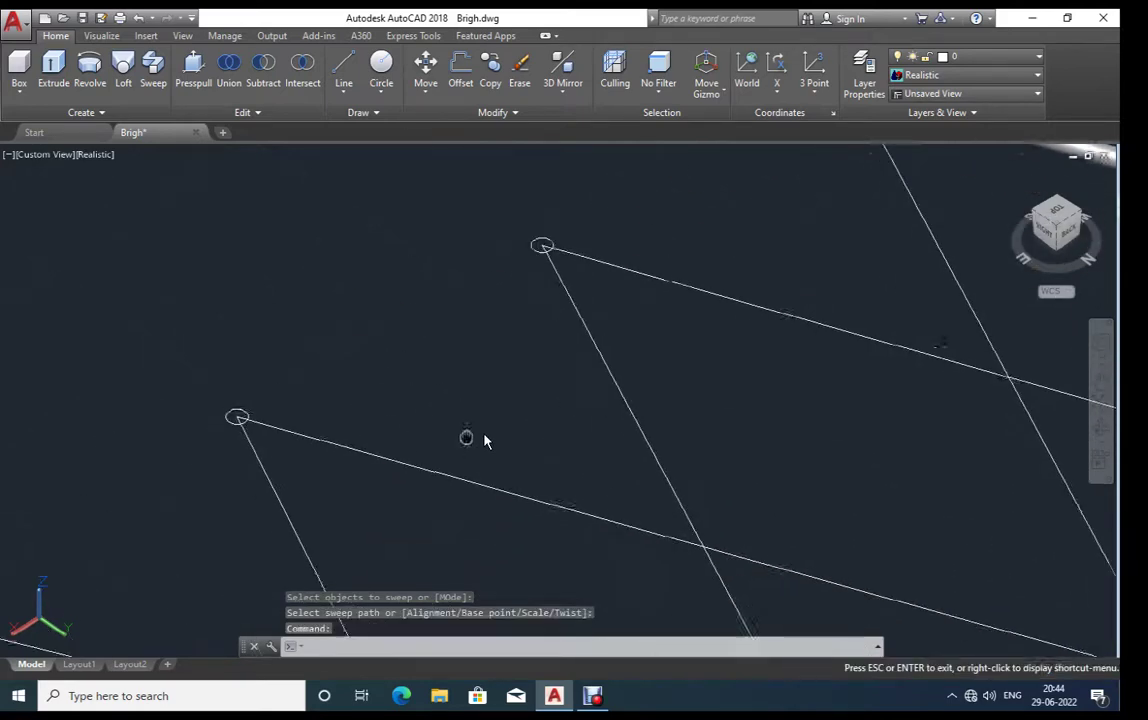
pyautogui.press('Return')
pyautogui.click(562, 240)
pyautogui.press('Return')
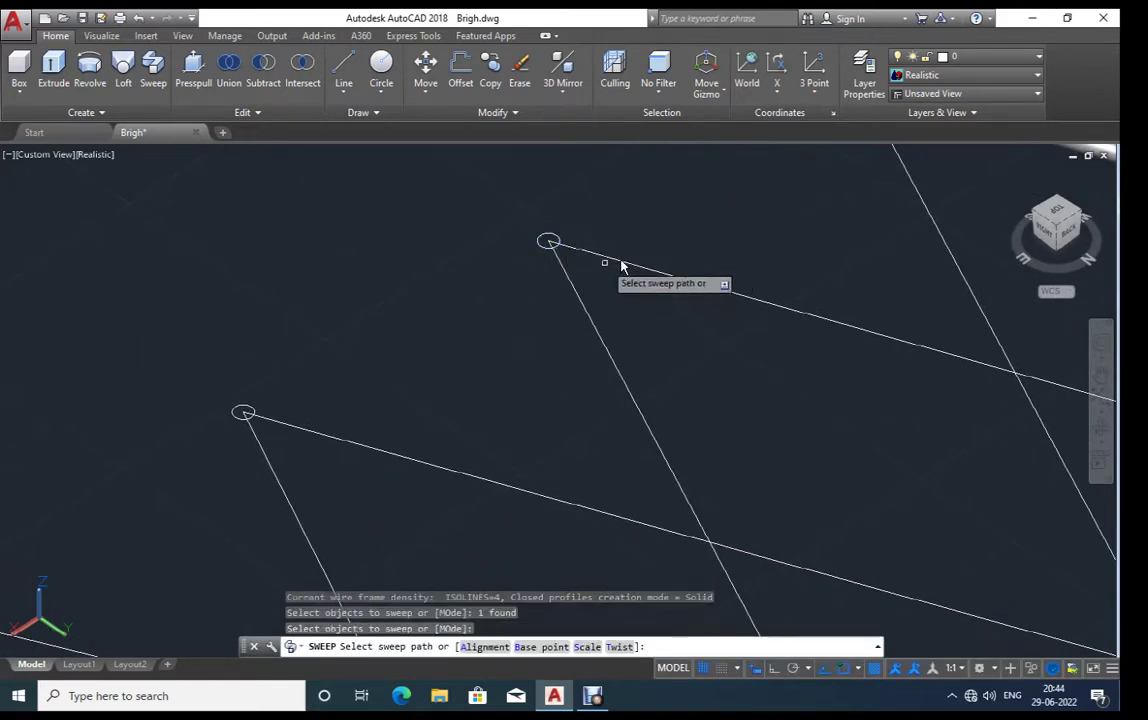
pyautogui.click(622, 262)
pyautogui.press('Return')
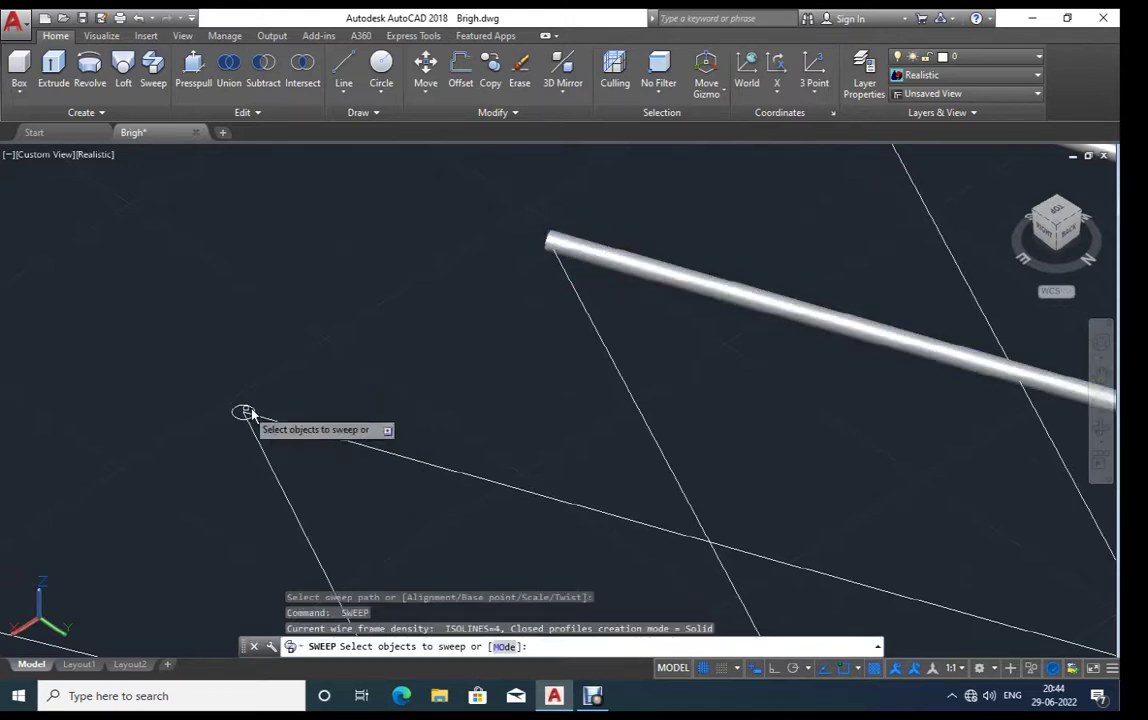
pyautogui.click(245, 412)
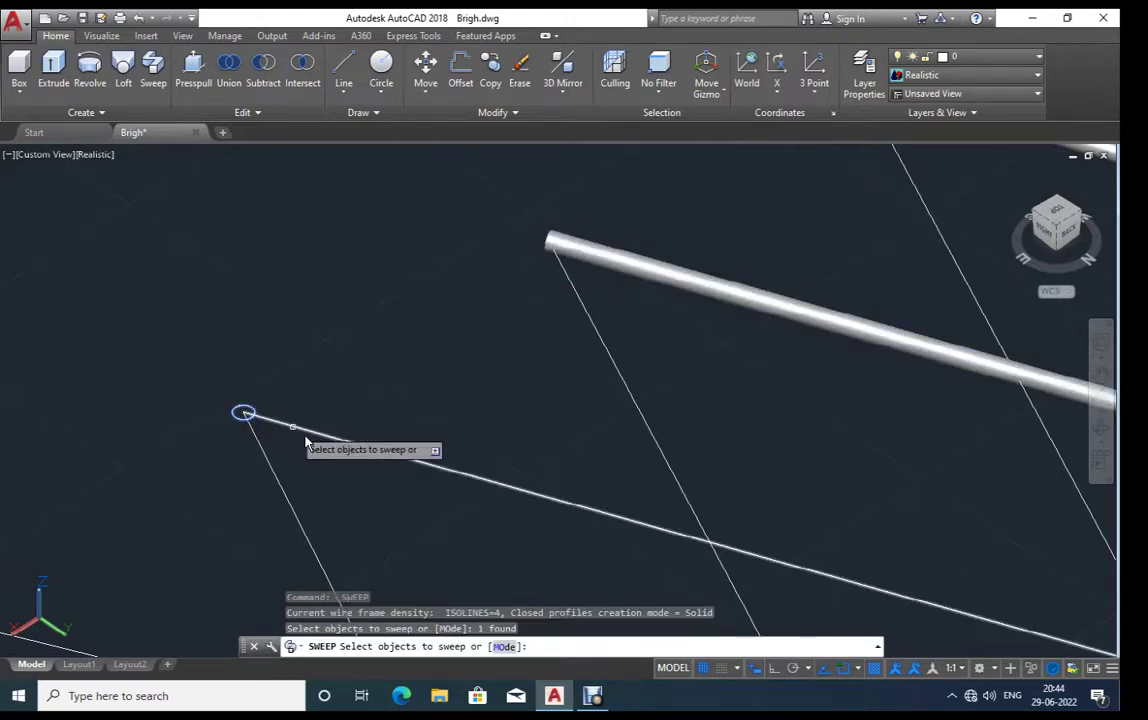
pyautogui.press('Return')
pyautogui.click(312, 437)
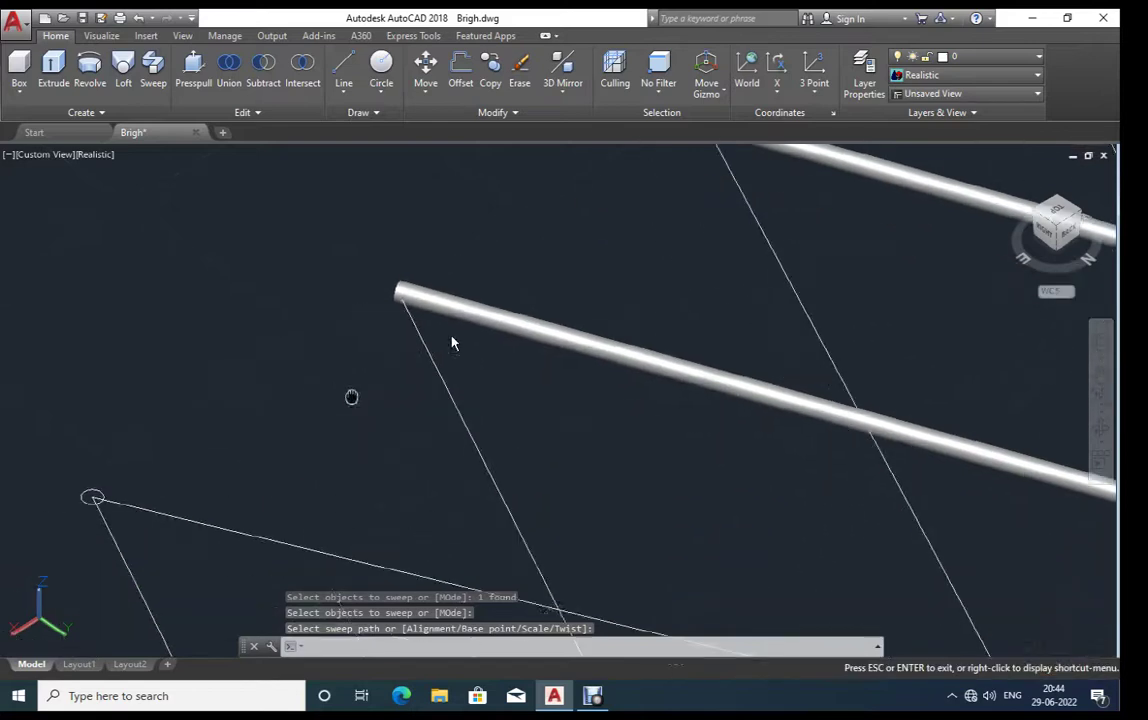
# Step: Sweep the last two circles along the adjacent lower brace and upper diagonal
pyautogui.moveTo(278, 475); pyautogui.dragTo(480, 316, button='middle')
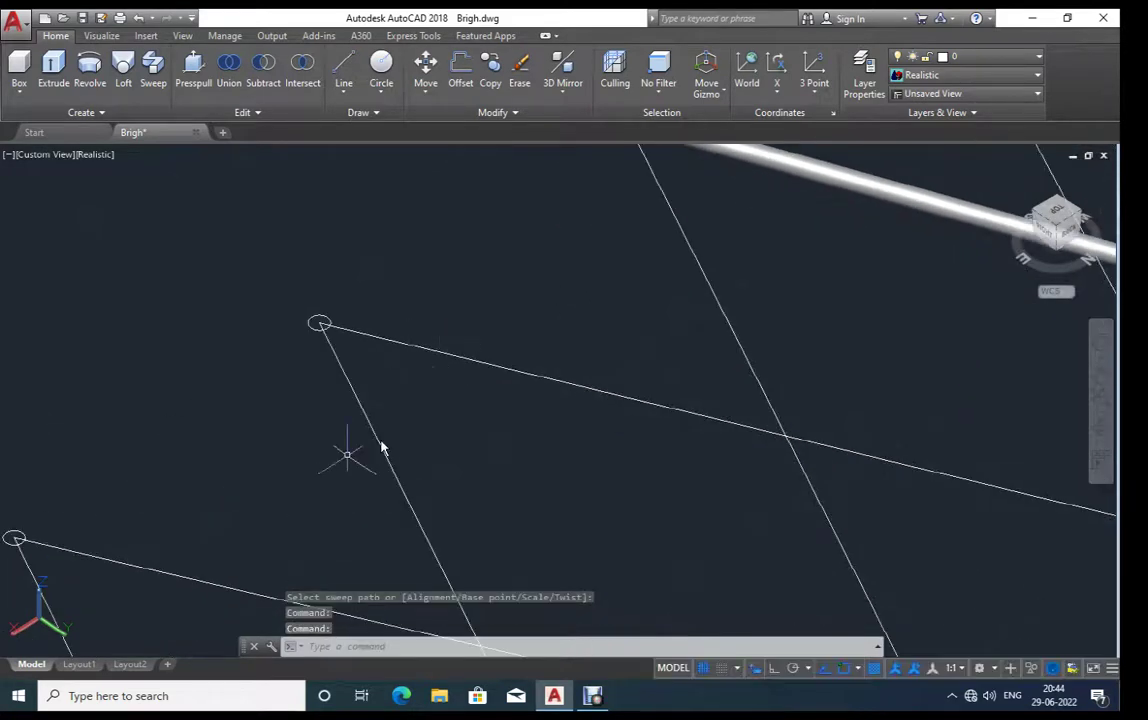
pyautogui.moveTo(210, 514); pyautogui.dragTo(456, 384, button='middle')
pyautogui.press('Return')
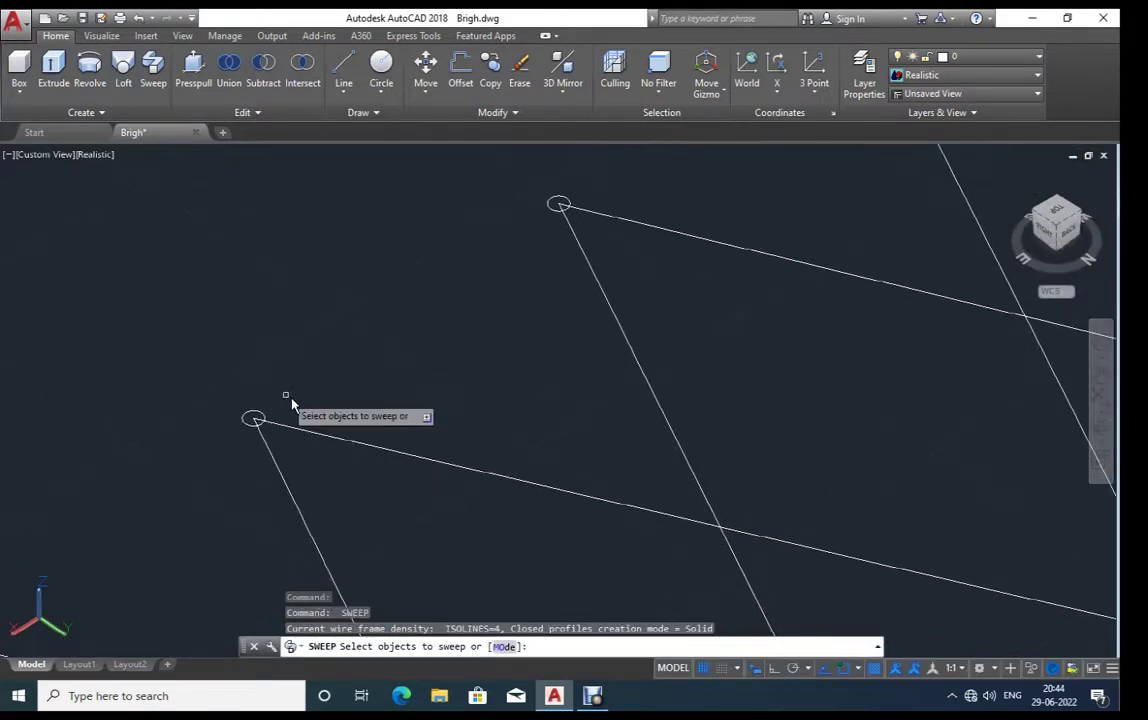
pyautogui.click(266, 418)
pyautogui.press('Return')
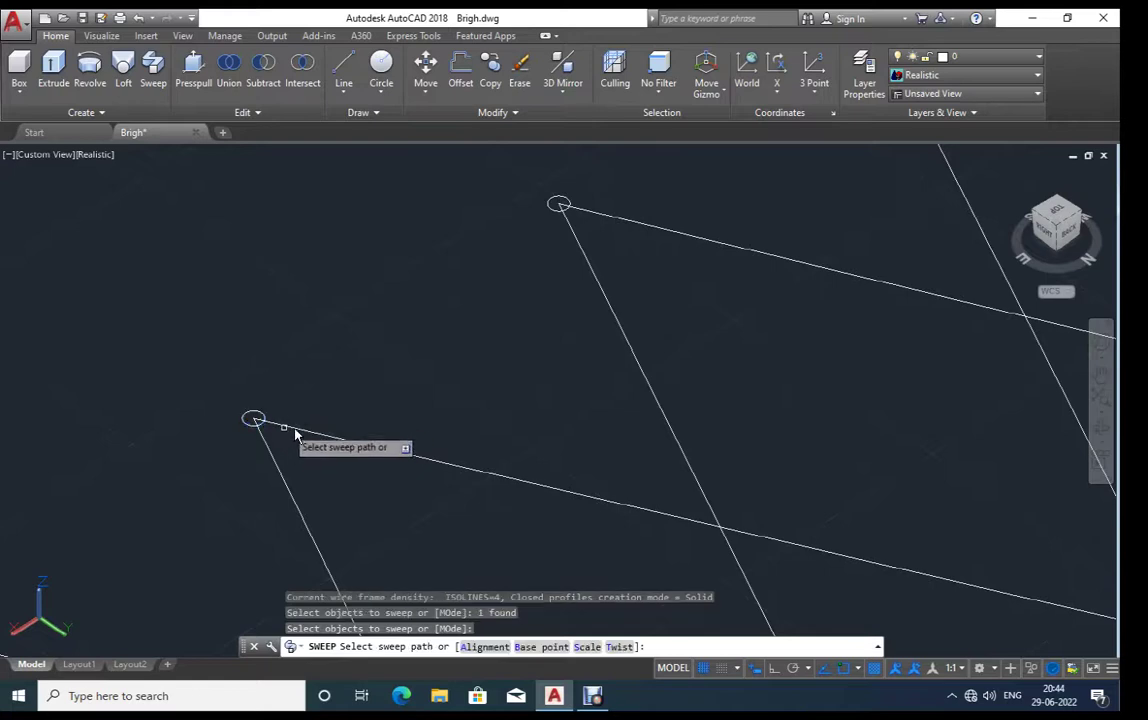
pyautogui.click(295, 432)
pyautogui.press('Return')
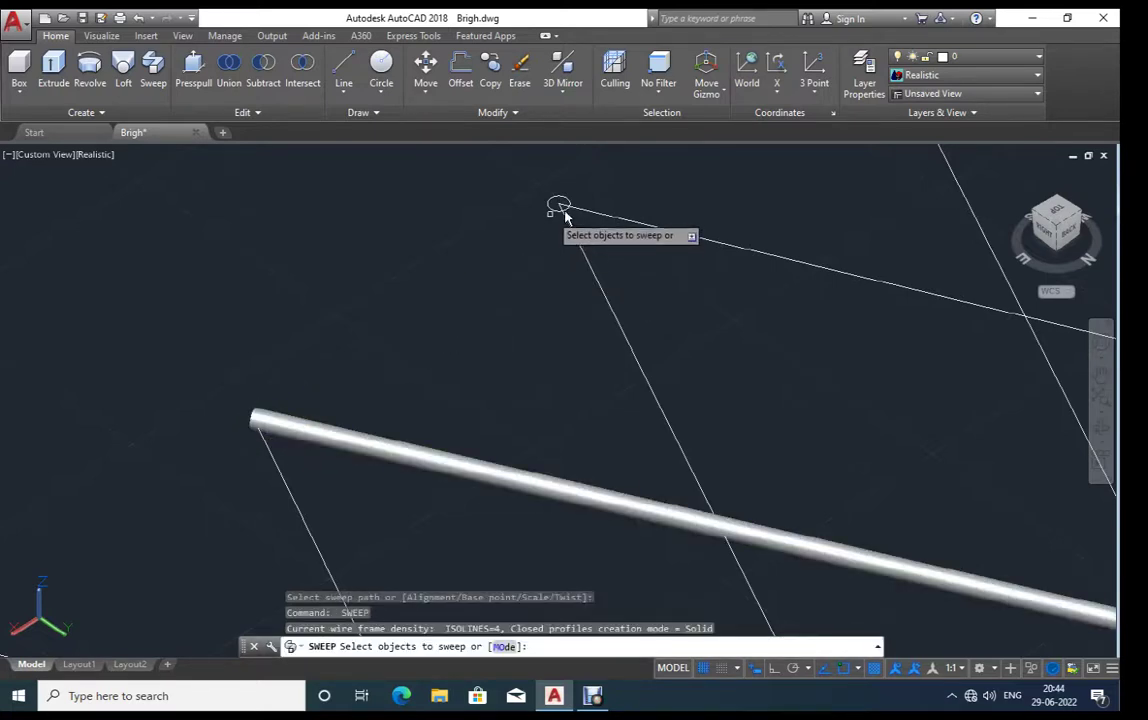
pyautogui.click(559, 204)
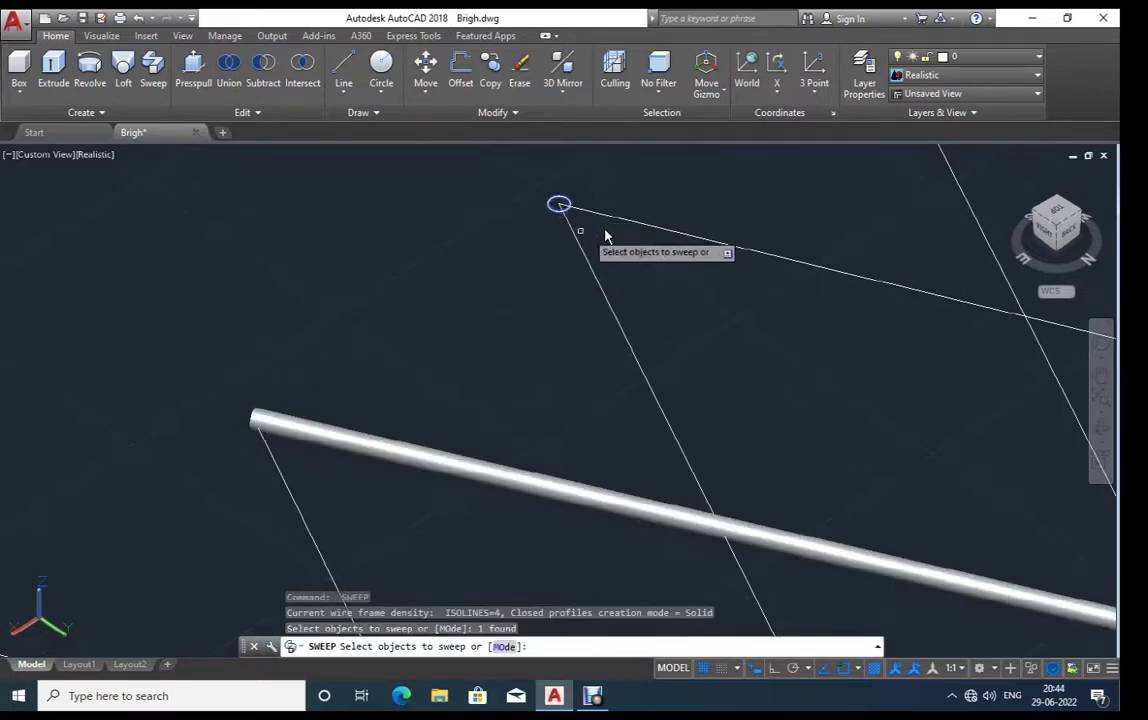
pyautogui.press('Return')
pyautogui.click(640, 224)
# Step: Zoom to the zigzag bracing and sweep the top circle along the upper crosswise line
pyautogui.scroll(-3, 441, 425)
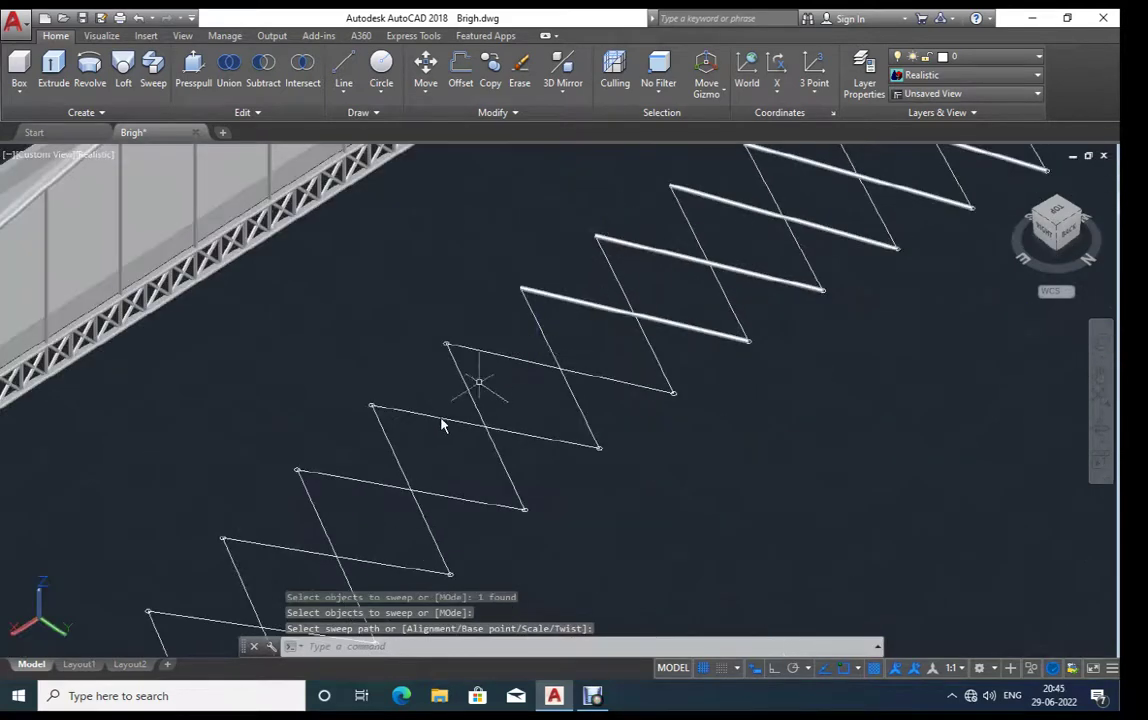
pyautogui.moveTo(382, 456); pyautogui.dragTo(422, 368, button='middle')
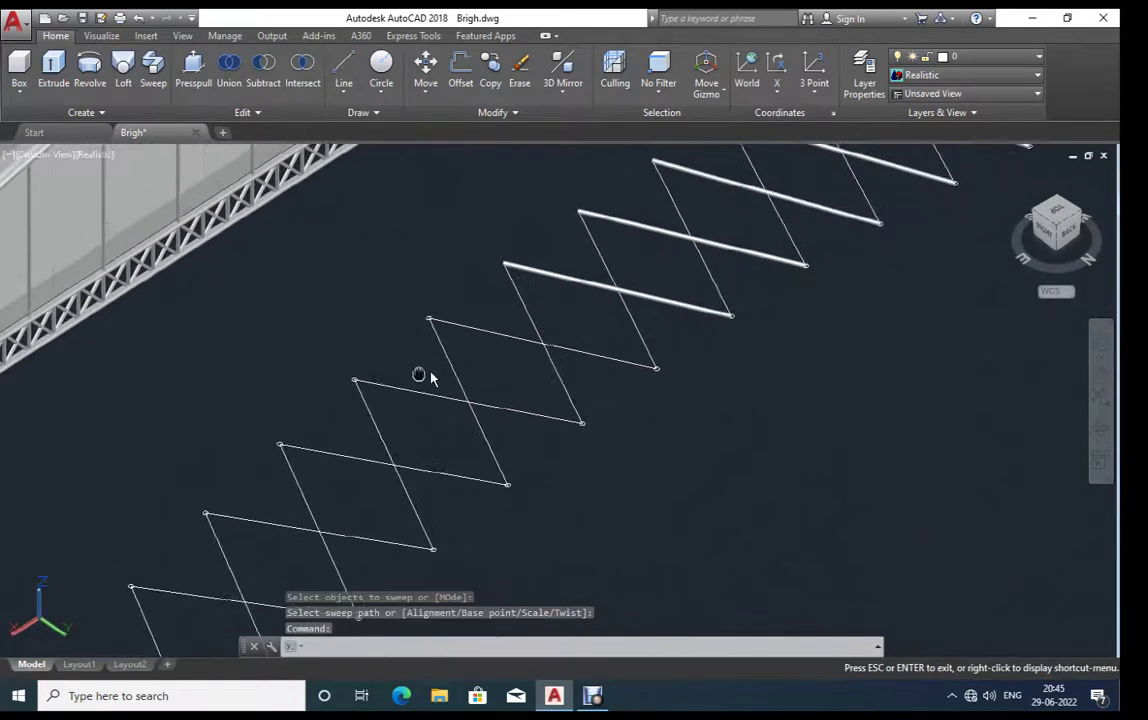
pyautogui.scroll(4, 422, 368)
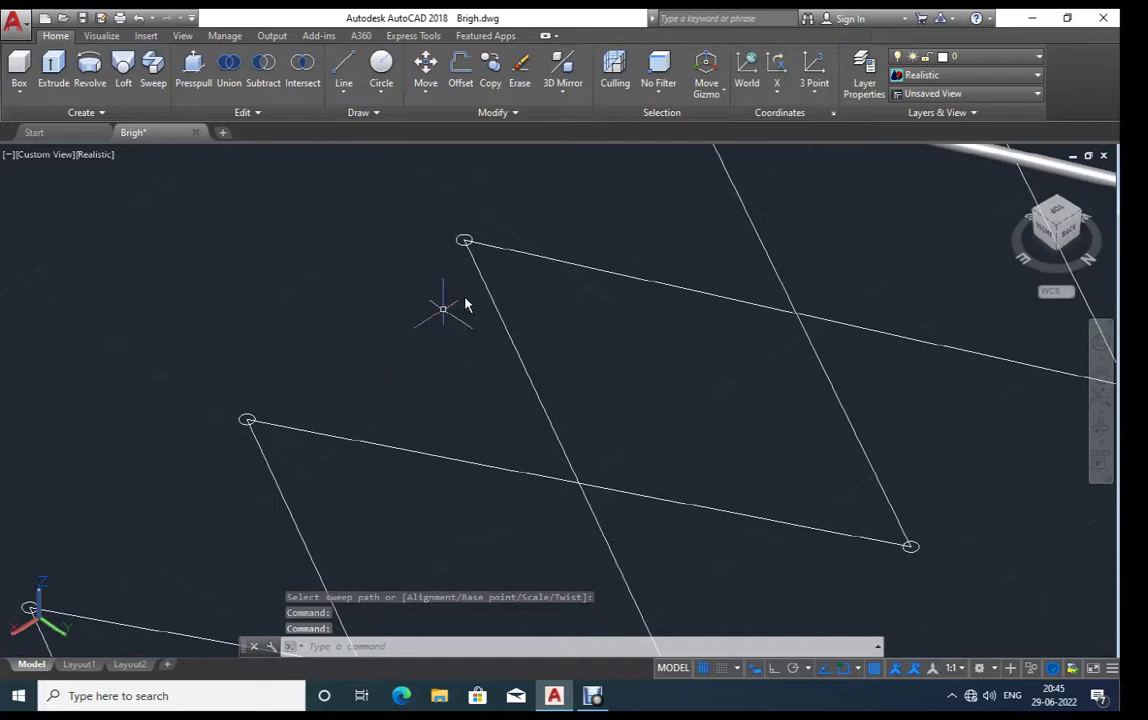
pyautogui.press('Return')
pyautogui.click(474, 240)
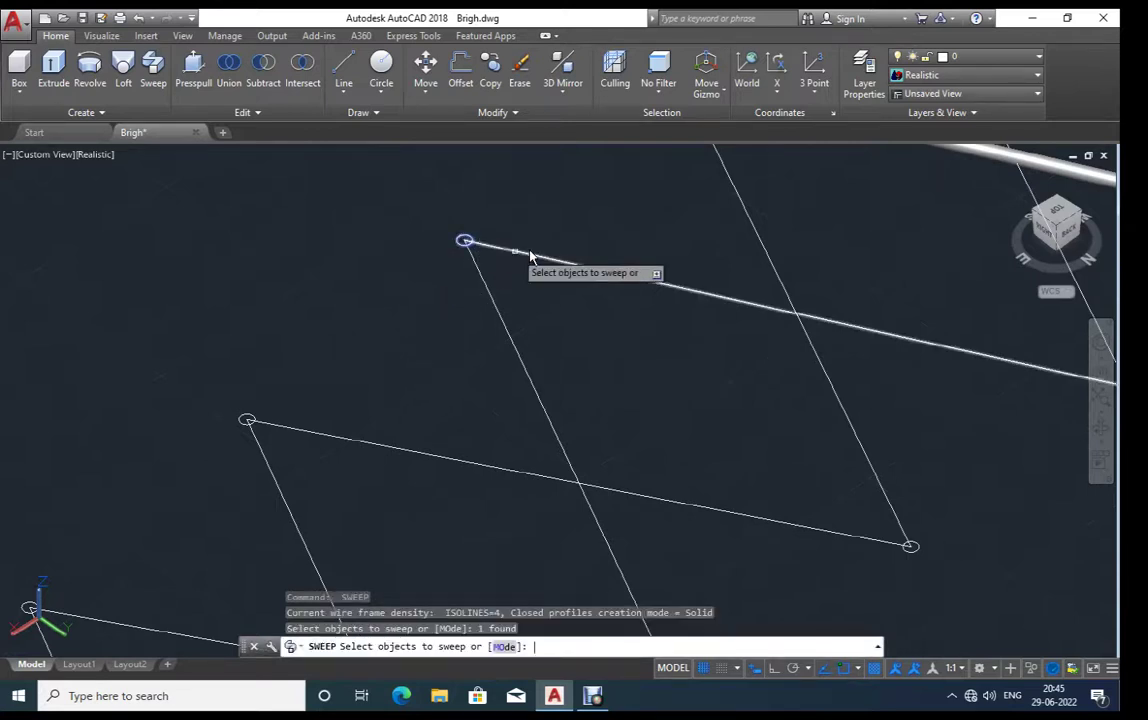
pyautogui.press('Return')
pyautogui.click(475, 241)
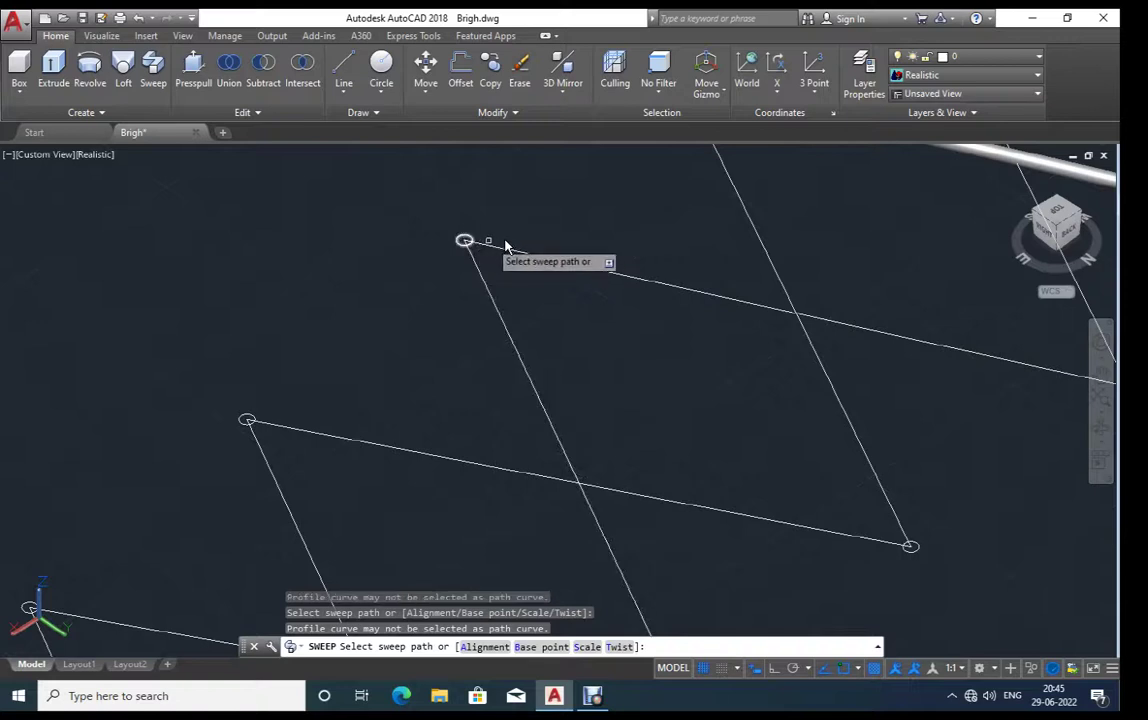
pyautogui.press('Escape')
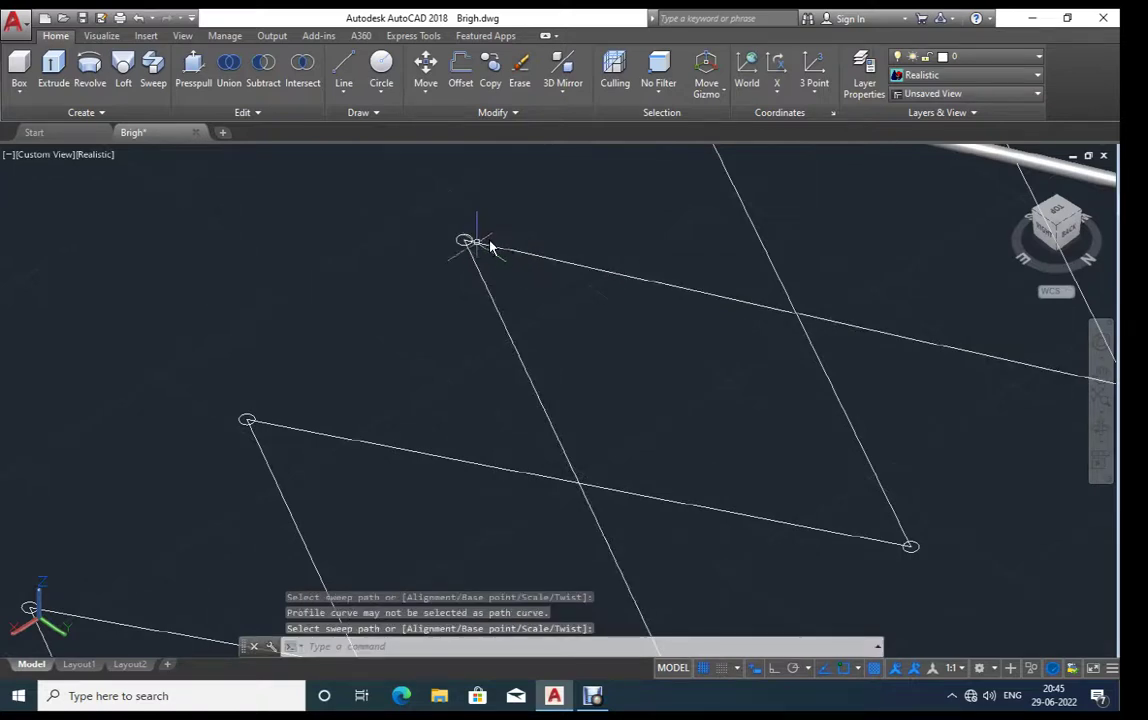
pyautogui.press('Escape')
pyautogui.press('Return')
pyautogui.click(468, 240)
pyautogui.press('Return')
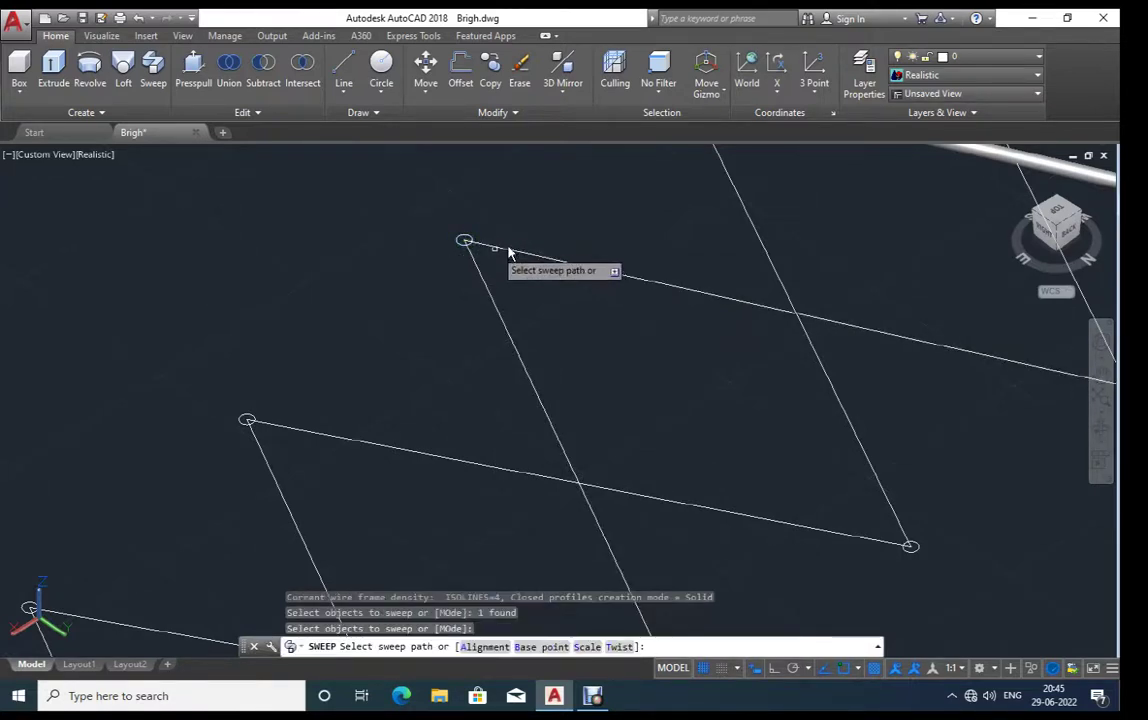
pyautogui.click(508, 253)
# Step: Sweep circles along the lower bracing line and the next upper crosswise line into tubes
pyautogui.press('Return')
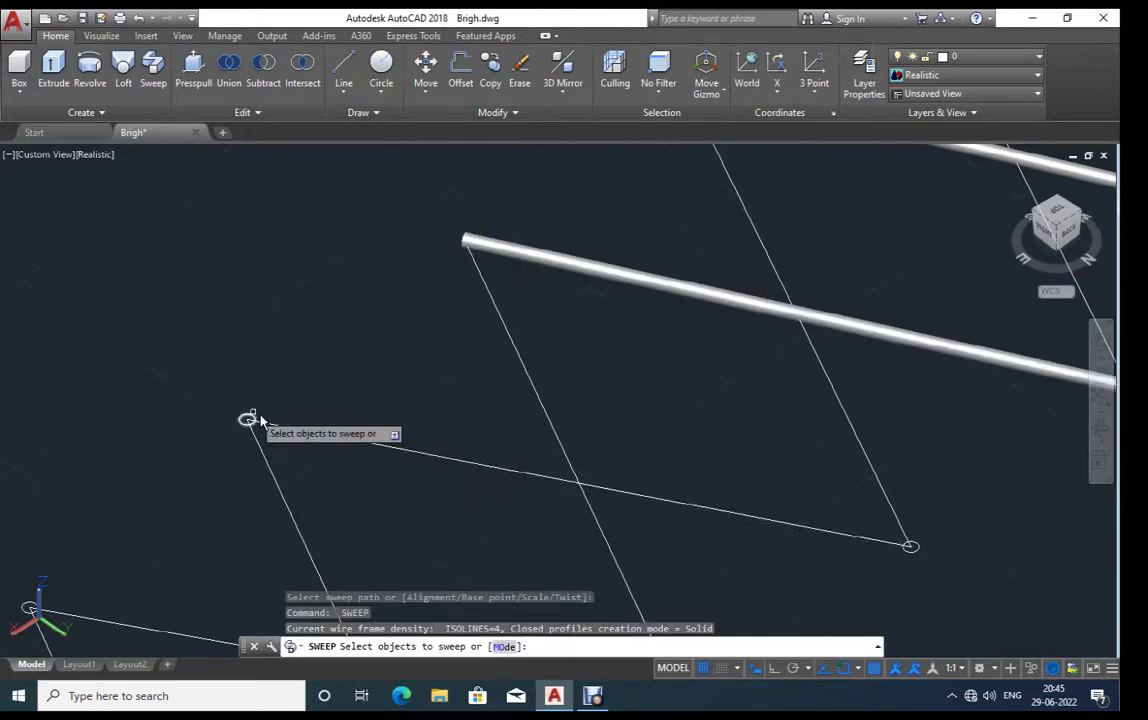
pyautogui.click(252, 420)
pyautogui.click(250, 423)
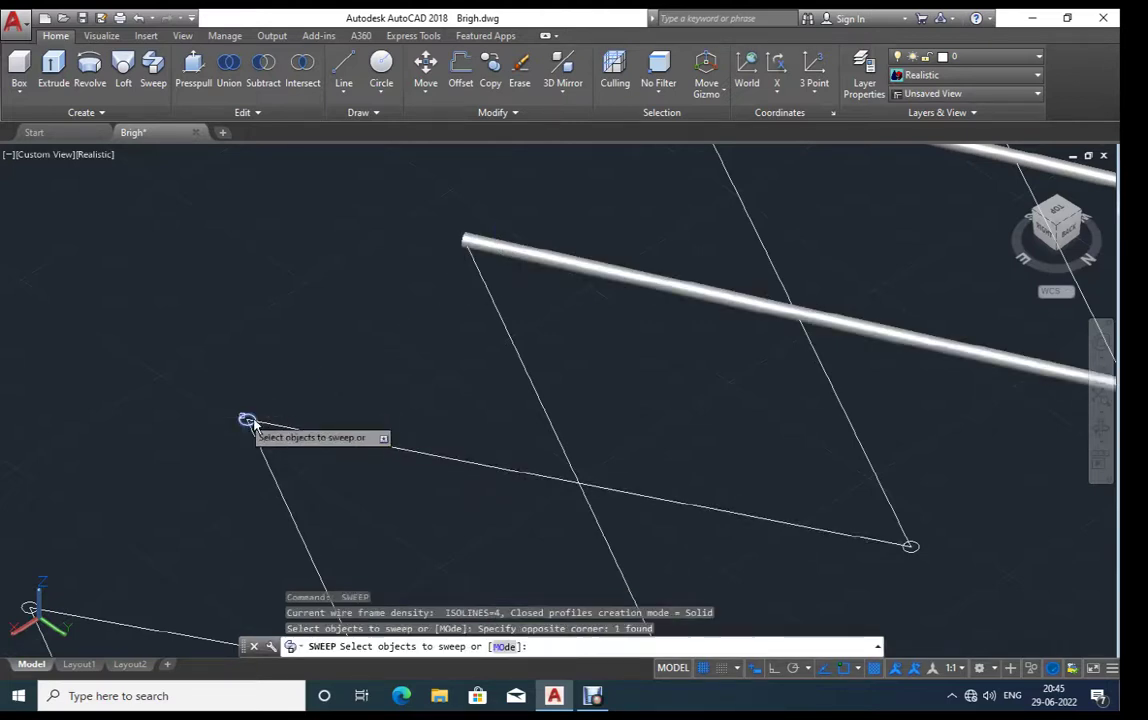
pyautogui.press('Return')
pyautogui.click(277, 426)
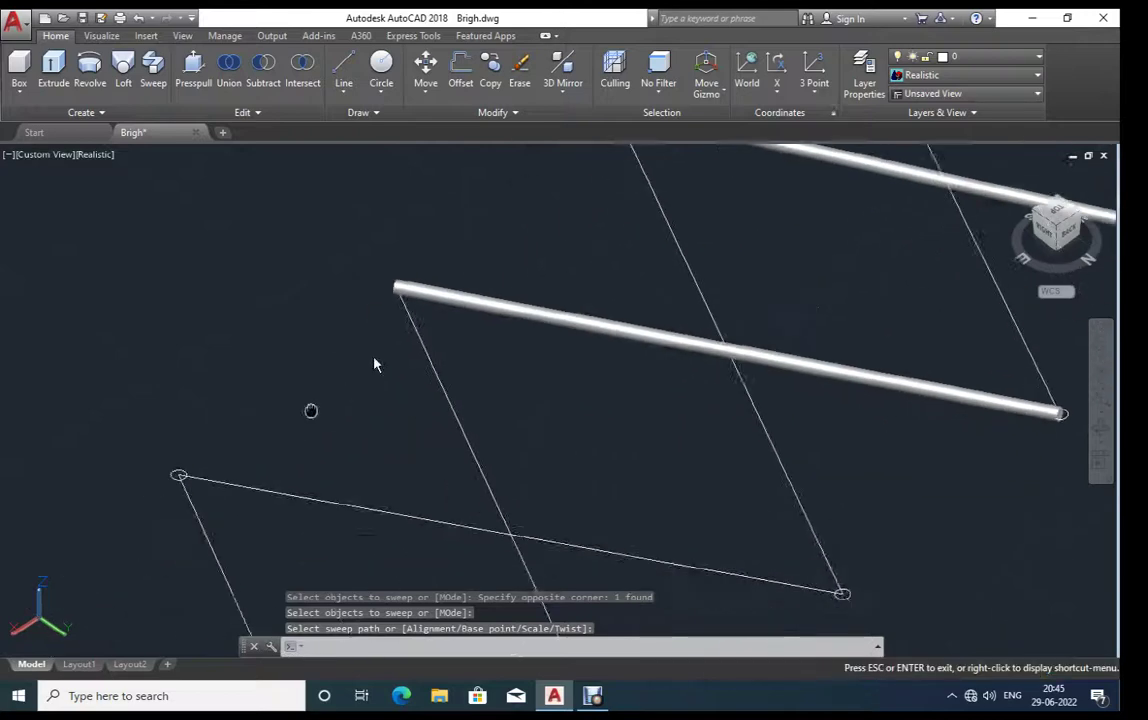
pyautogui.moveTo(376, 361); pyautogui.dragTo(468, 283, button='middle')
pyautogui.press('Return')
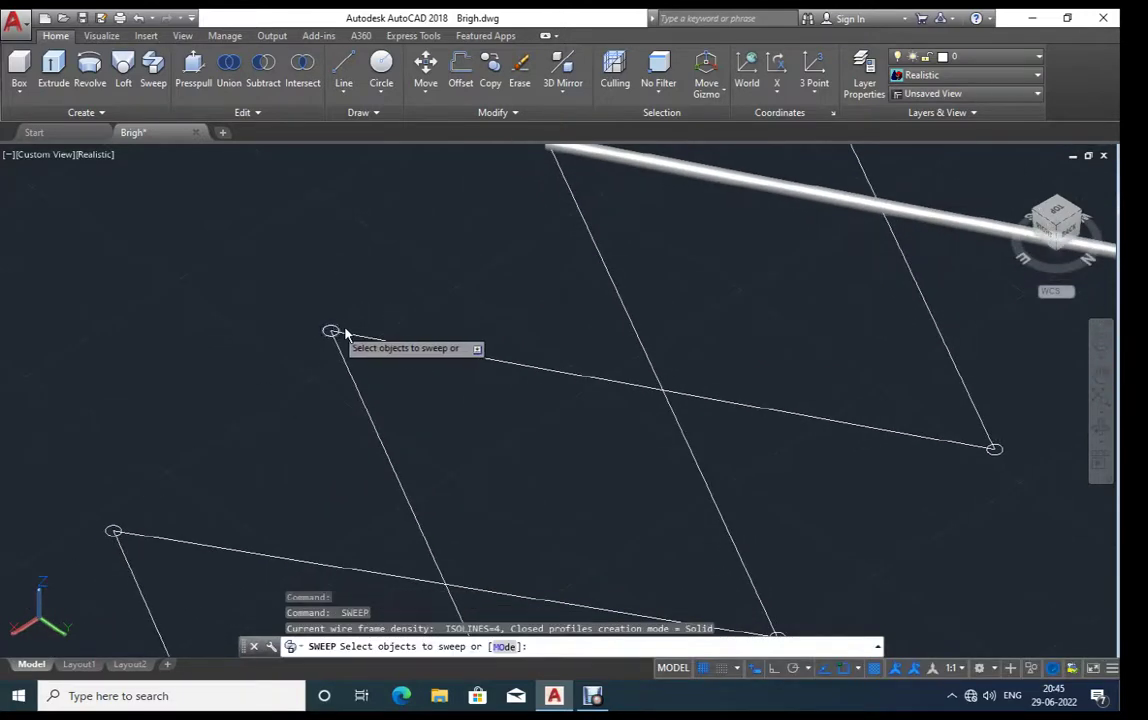
pyautogui.click(338, 331)
pyautogui.press('Return')
pyautogui.click(379, 340)
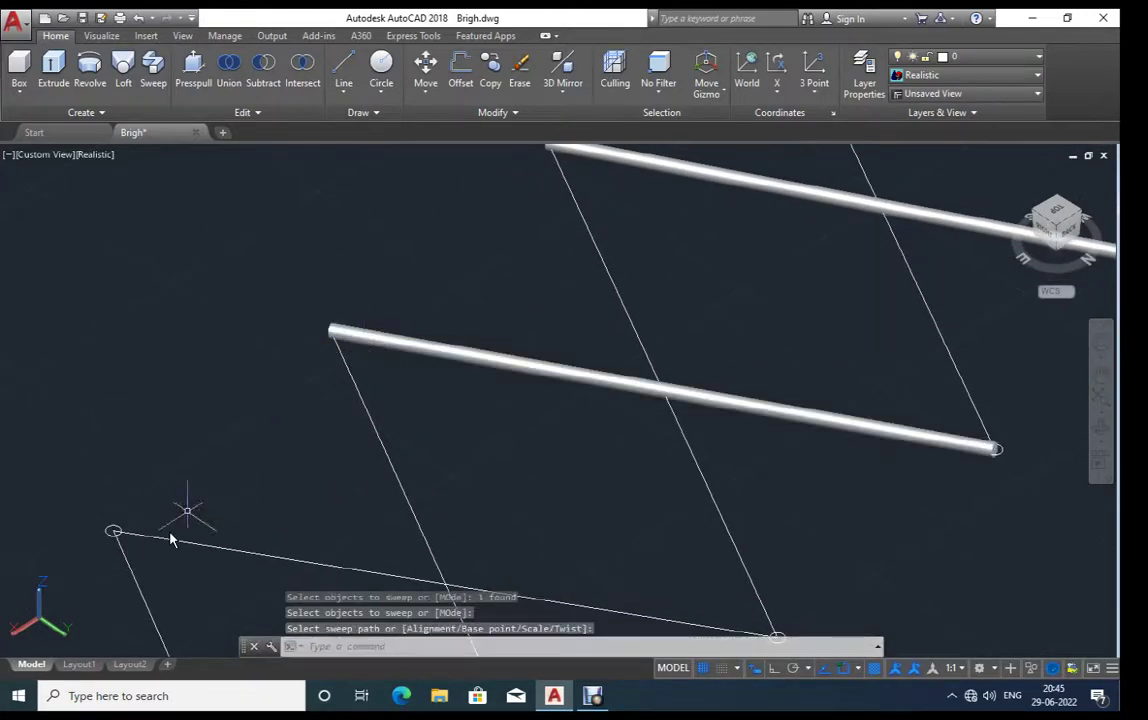
# Step: Sweep the top circles along the next two upper crosswise lines into solid tubes
pyautogui.moveTo(170, 540); pyautogui.dragTo(387, 361, button='middle')
pyautogui.press('Return')
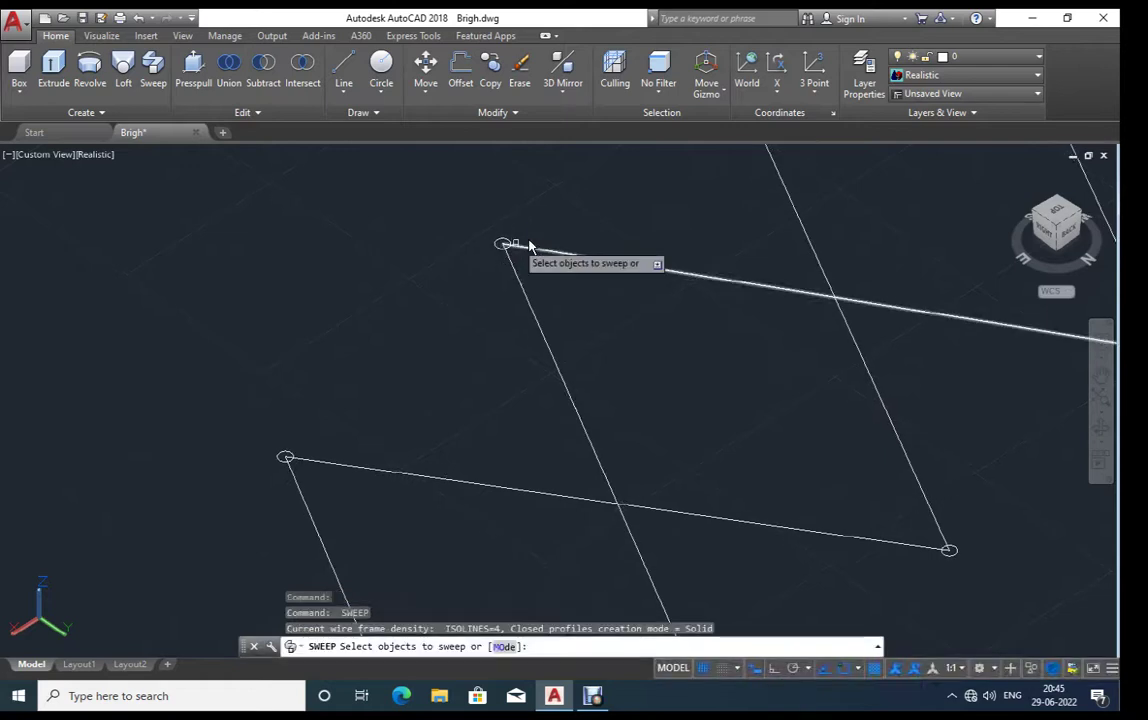
pyautogui.click(523, 241)
pyautogui.press('Return')
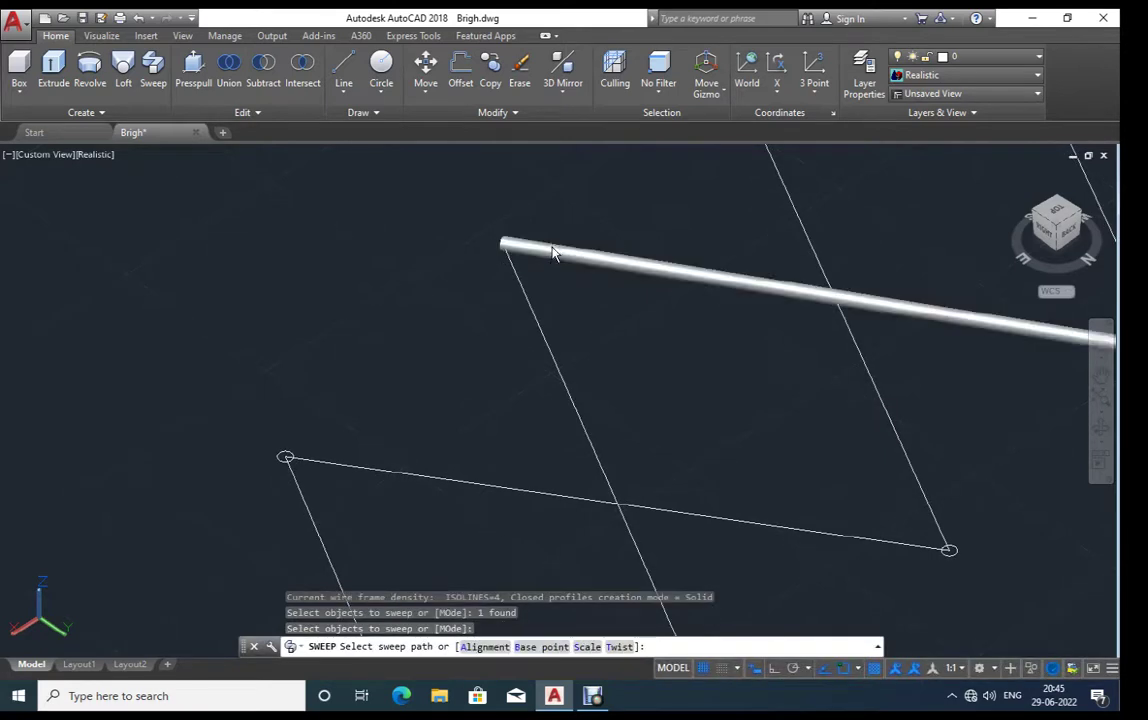
pyautogui.click(553, 253)
pyautogui.moveTo(302, 474)
pyautogui.mouseDown(button='middle')
pyautogui.moveTo(302, 371)
pyautogui.moveTo(360, 313)
pyautogui.mouseUp(button='middle')
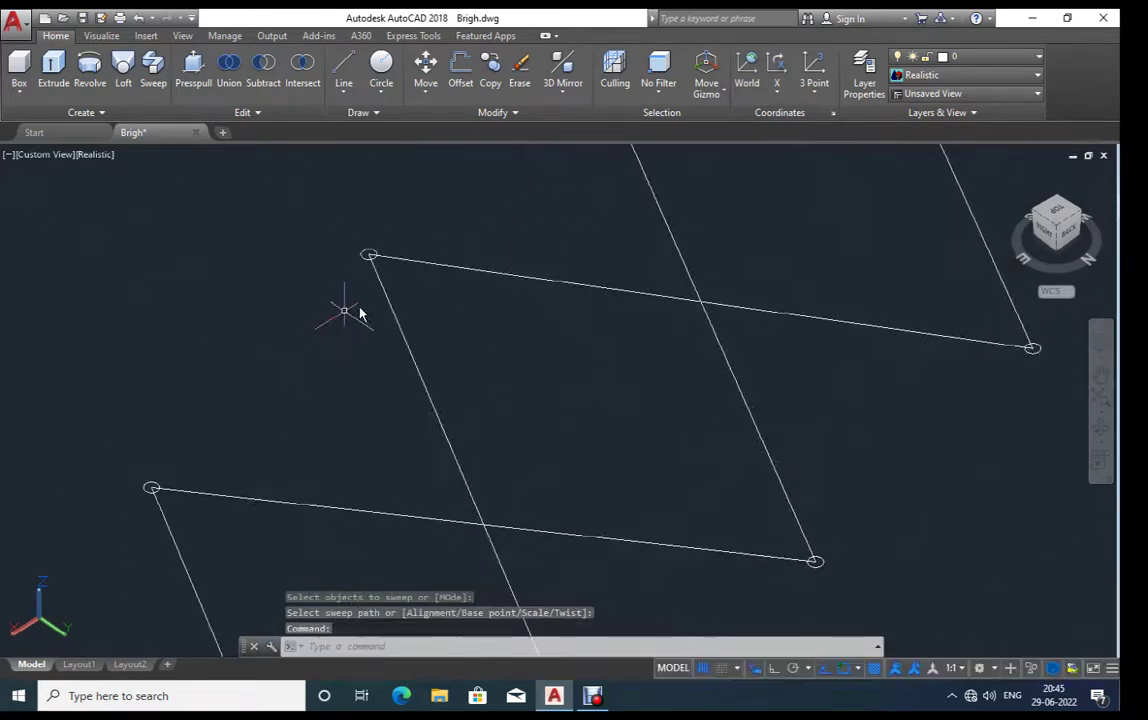
pyautogui.press('Return')
pyautogui.click(369, 256)
pyautogui.press('Return')
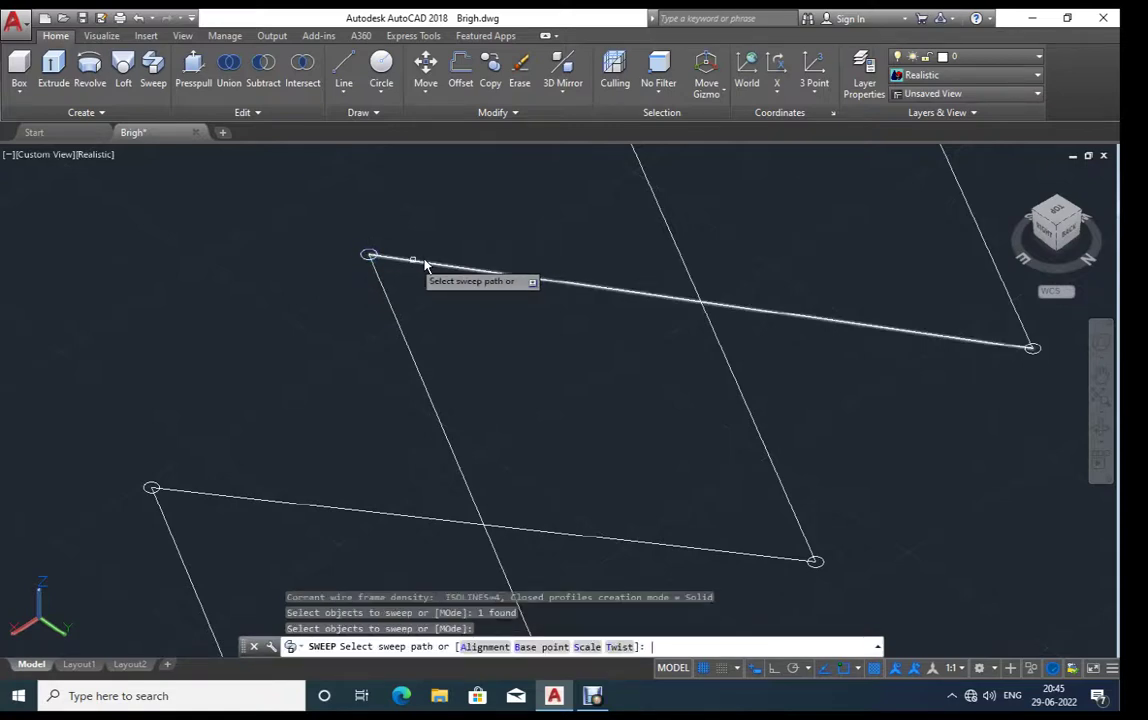
pyautogui.click(425, 263)
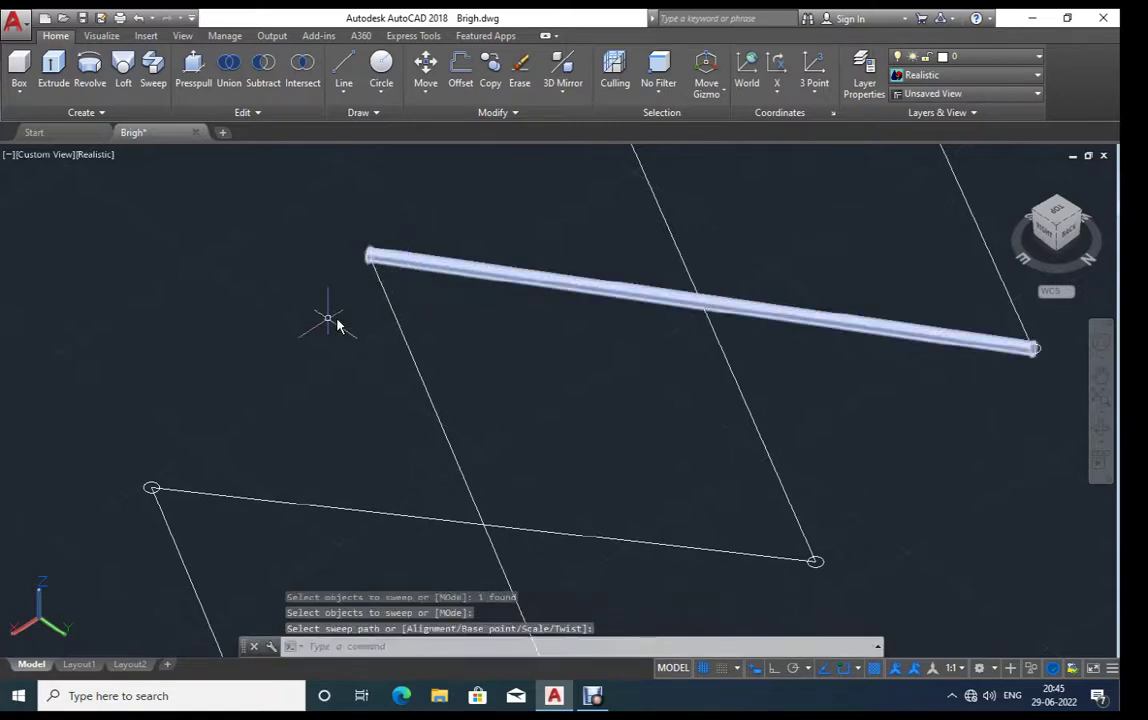
# Step: Undo the last tube, redo the upper-line sweep, and tube the lower-left crosswise line
pyautogui.hotkey('ctrl', 'z')
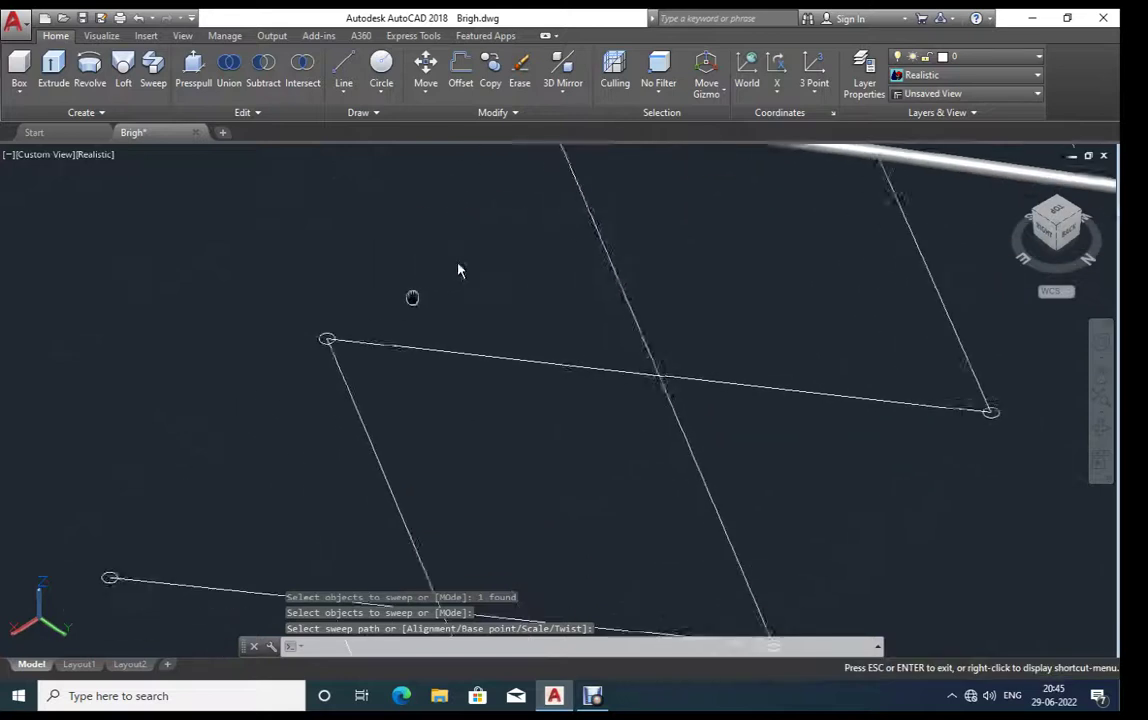
pyautogui.press('Return')
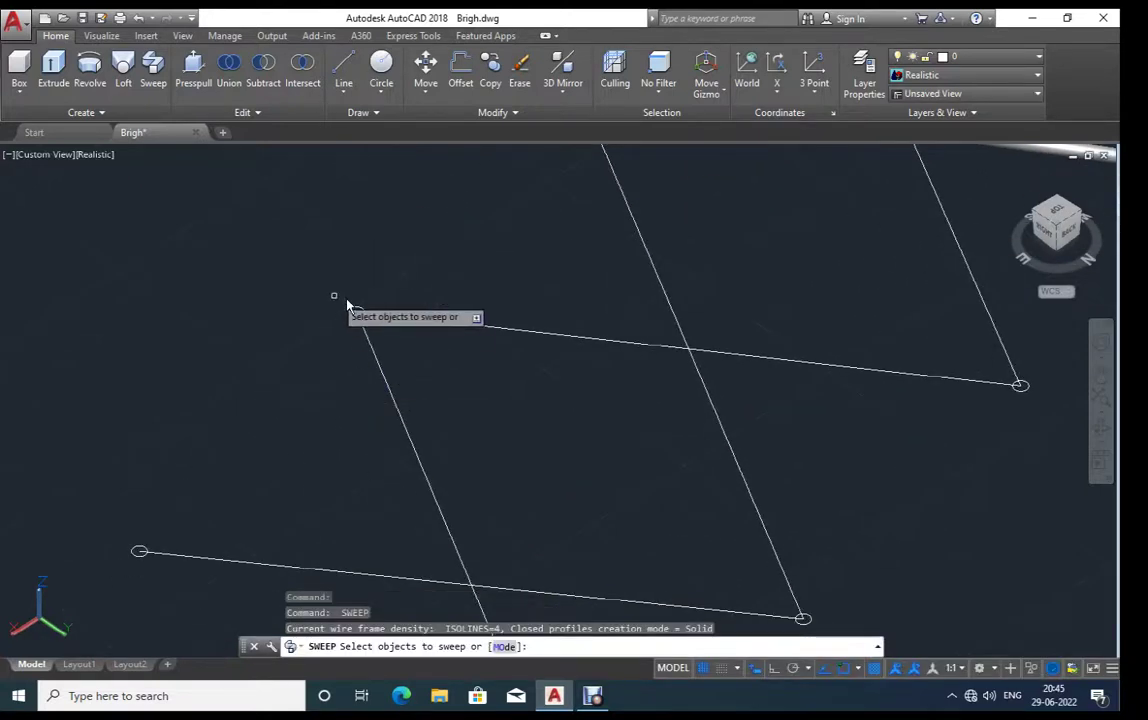
pyautogui.click(358, 312)
pyautogui.press('Return')
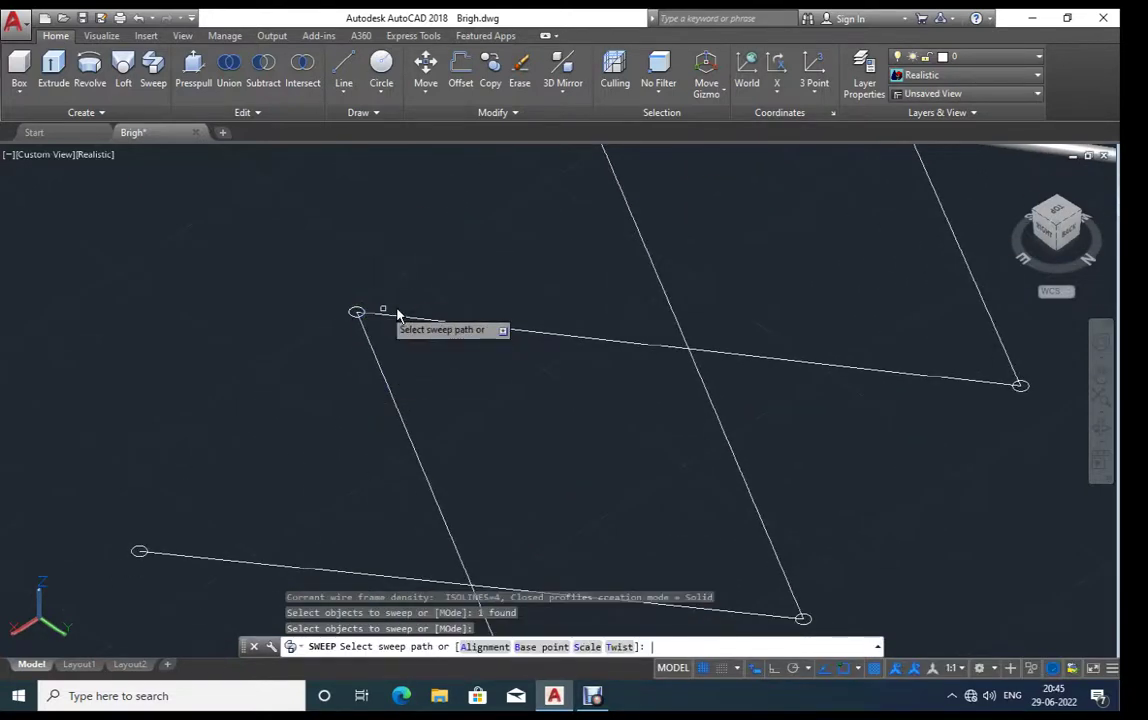
pyautogui.click(393, 316)
pyautogui.press('Return')
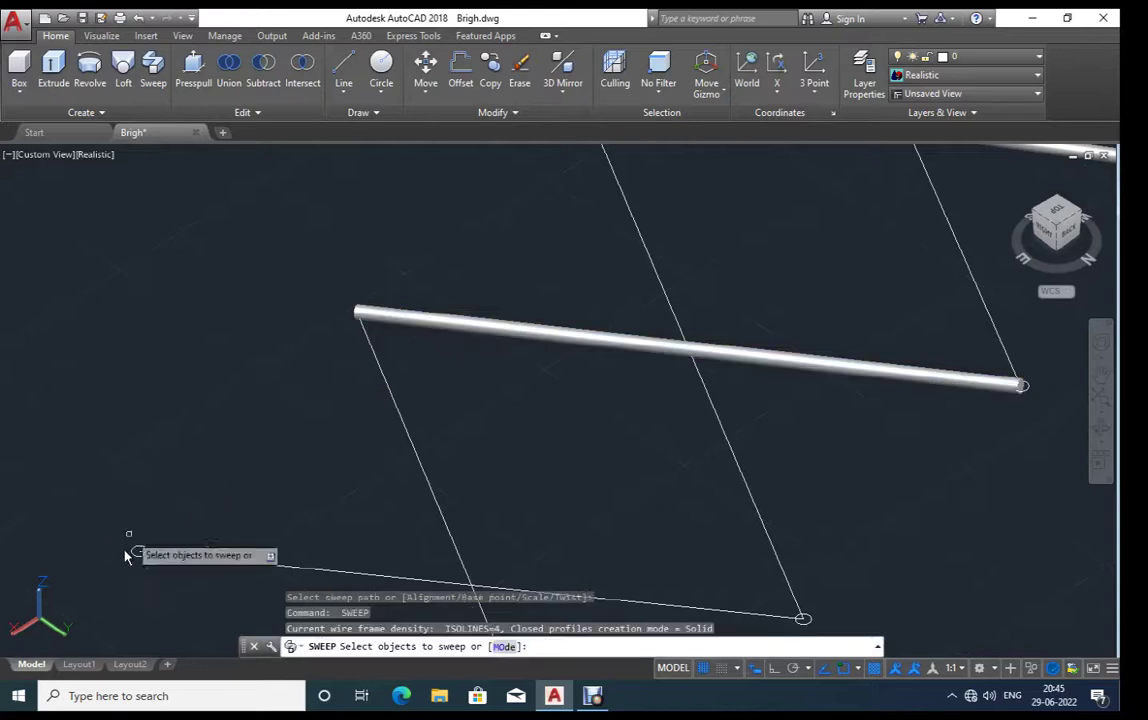
pyautogui.click(139, 552)
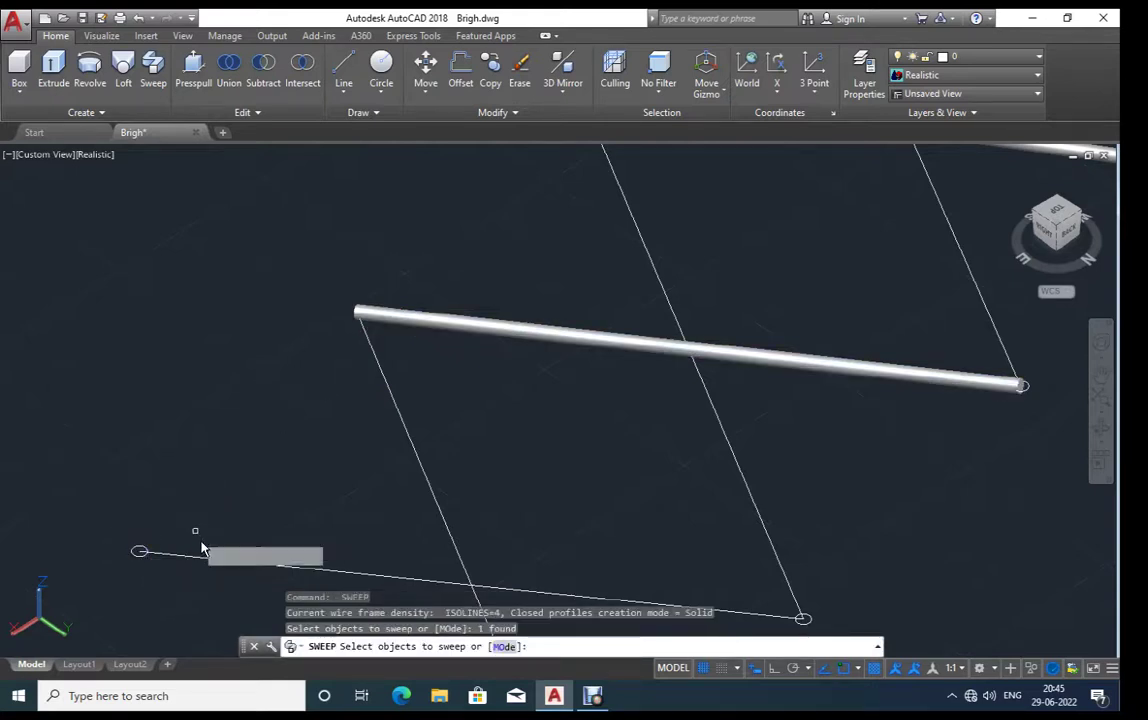
pyautogui.press('Return')
pyautogui.click(201, 548)
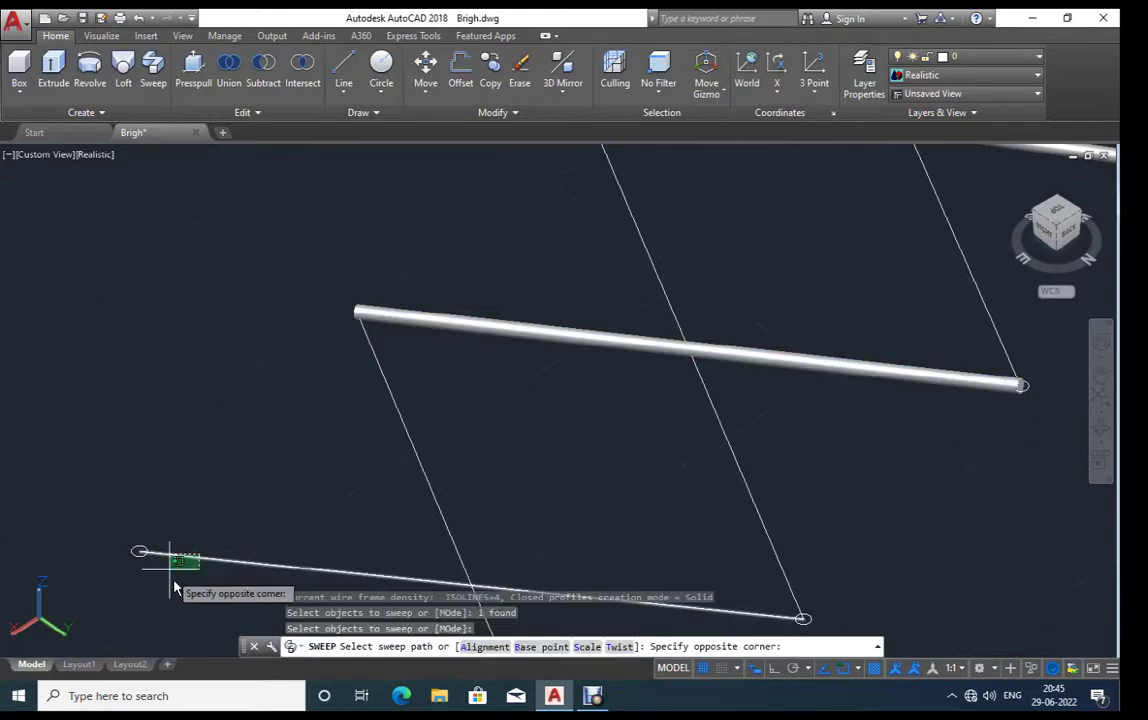
pyautogui.click(173, 580)
pyautogui.click(173, 578)
# Step: Zoom and orbit the view to face the tube ends and diagonal path lines
pyautogui.scroll(-4, 141, 438)
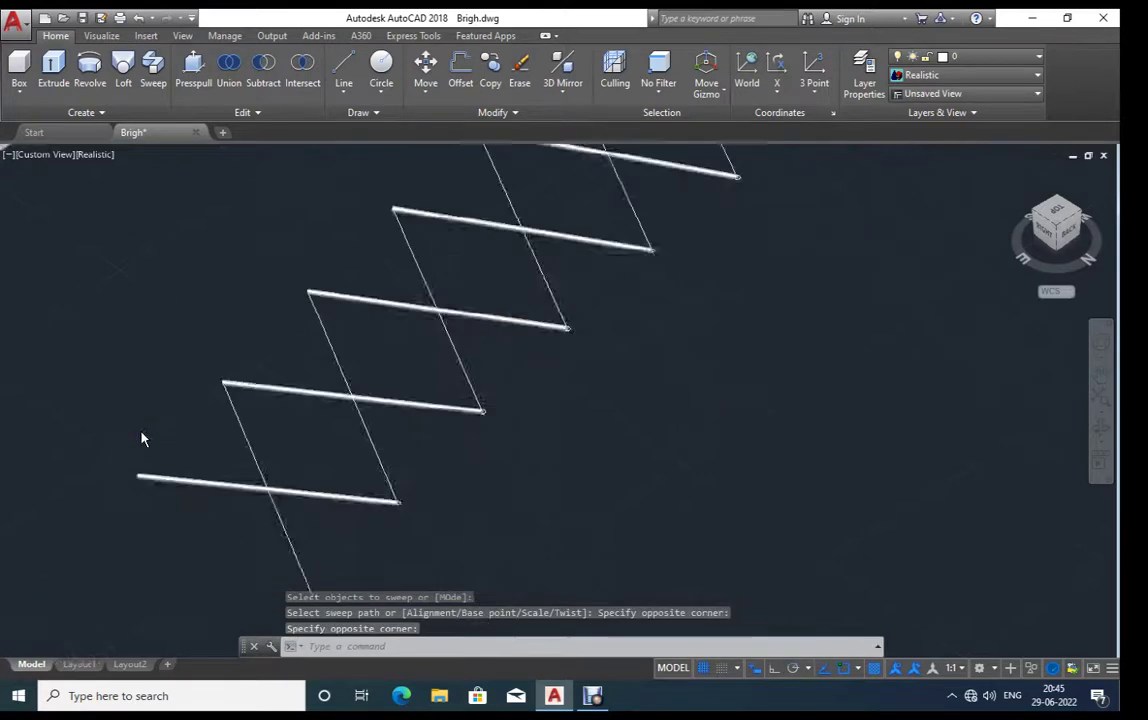
pyautogui.scroll(-2, 142, 437)
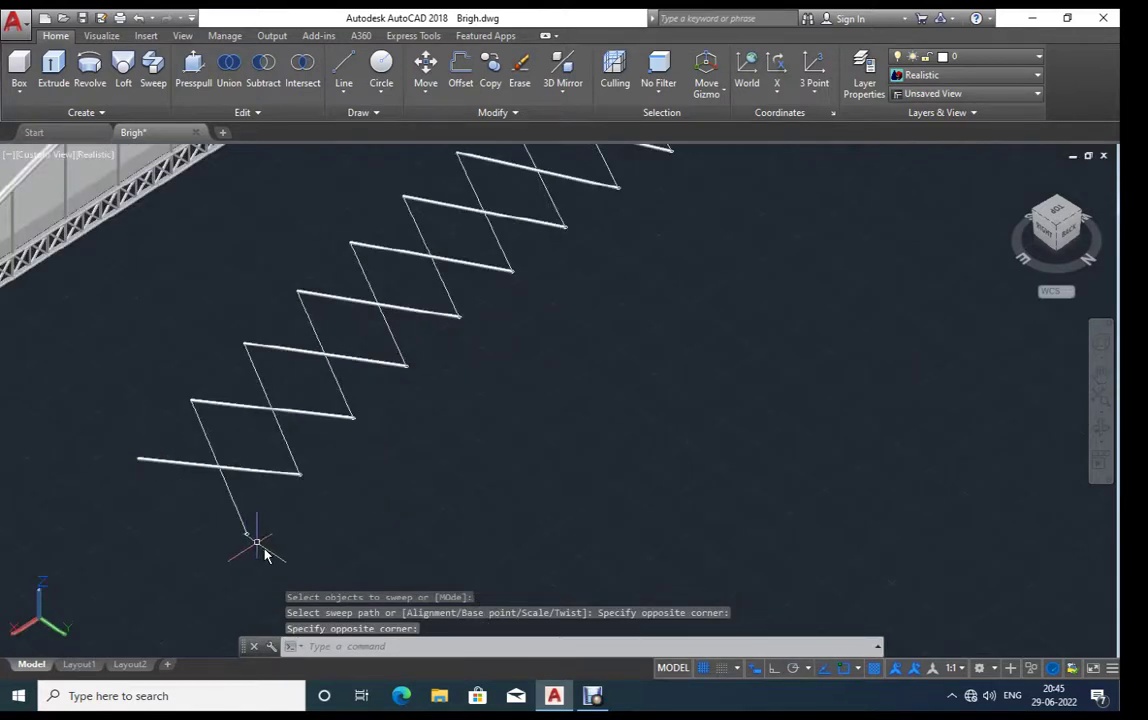
pyautogui.scroll(3, 272, 553)
pyautogui.scroll(2, 266, 549)
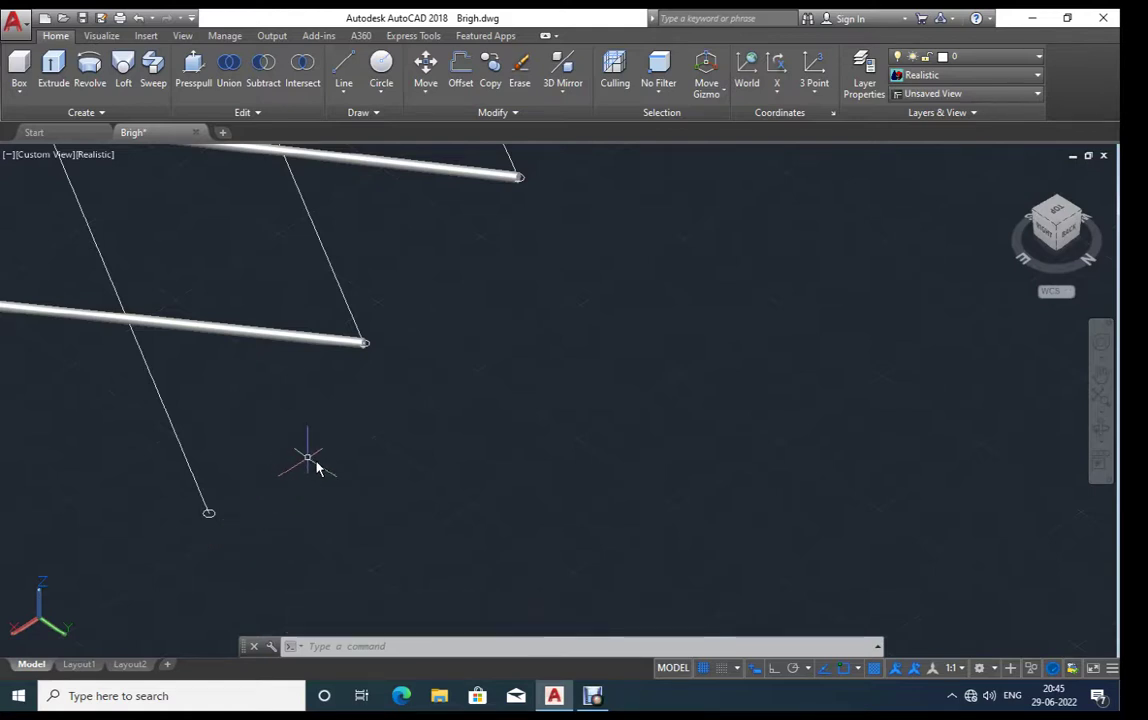
pyautogui.keyDown('shift'); pyautogui.moveTo(330, 465); pyautogui.dragTo(315, 512, button='middle'); pyautogui.keyUp('shift')
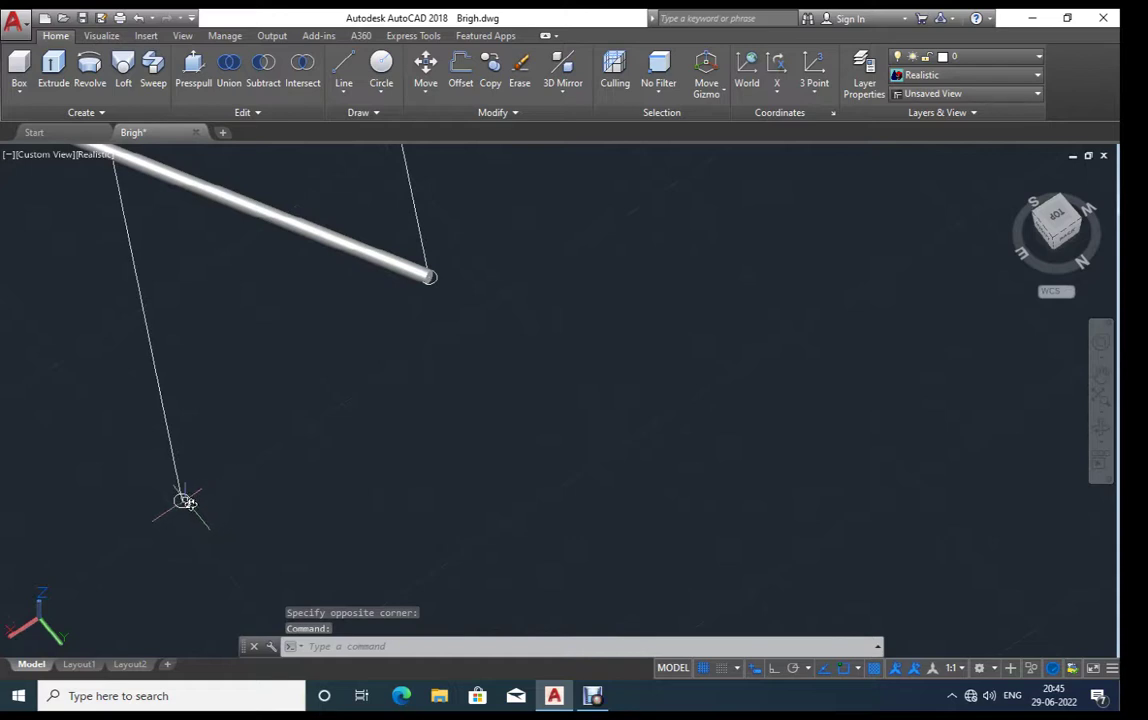
pyautogui.keyDown('shift'); pyautogui.moveTo(384, 460); pyautogui.dragTo(325, 512, button='middle'); pyautogui.keyUp('shift')
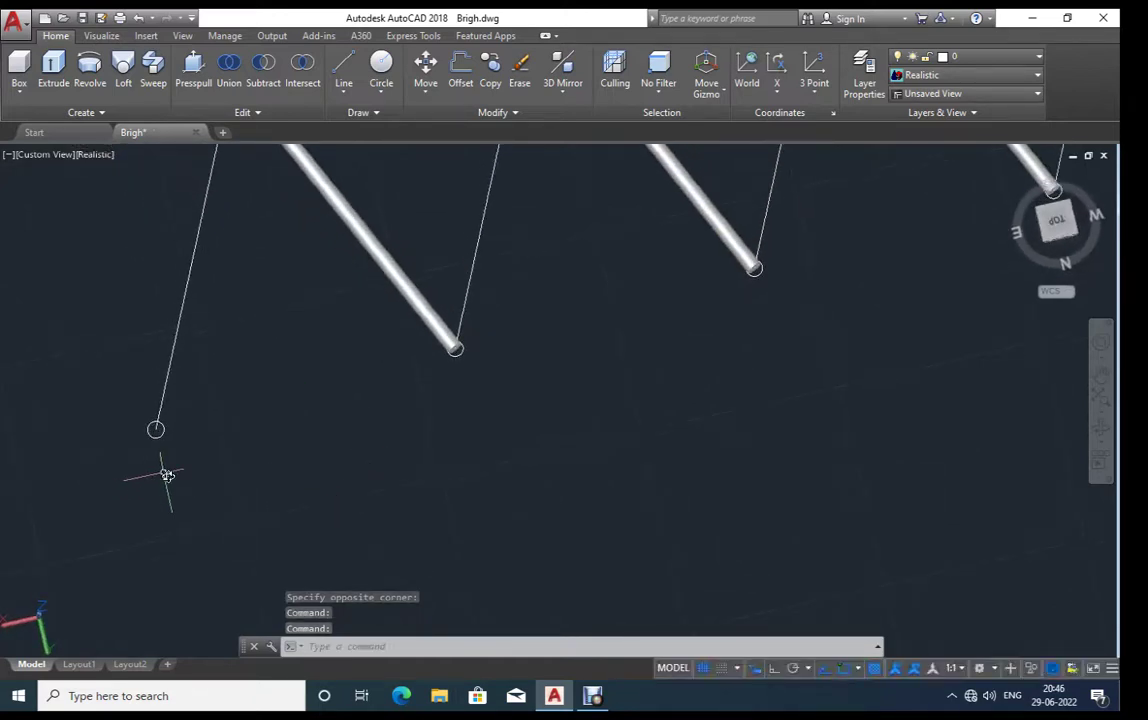
# Step: Use SWEEP to turn the first two diagonal braces into round tubes
pyautogui.write('sweep')
pyautogui.press('Return')
pyautogui.click(156, 431)
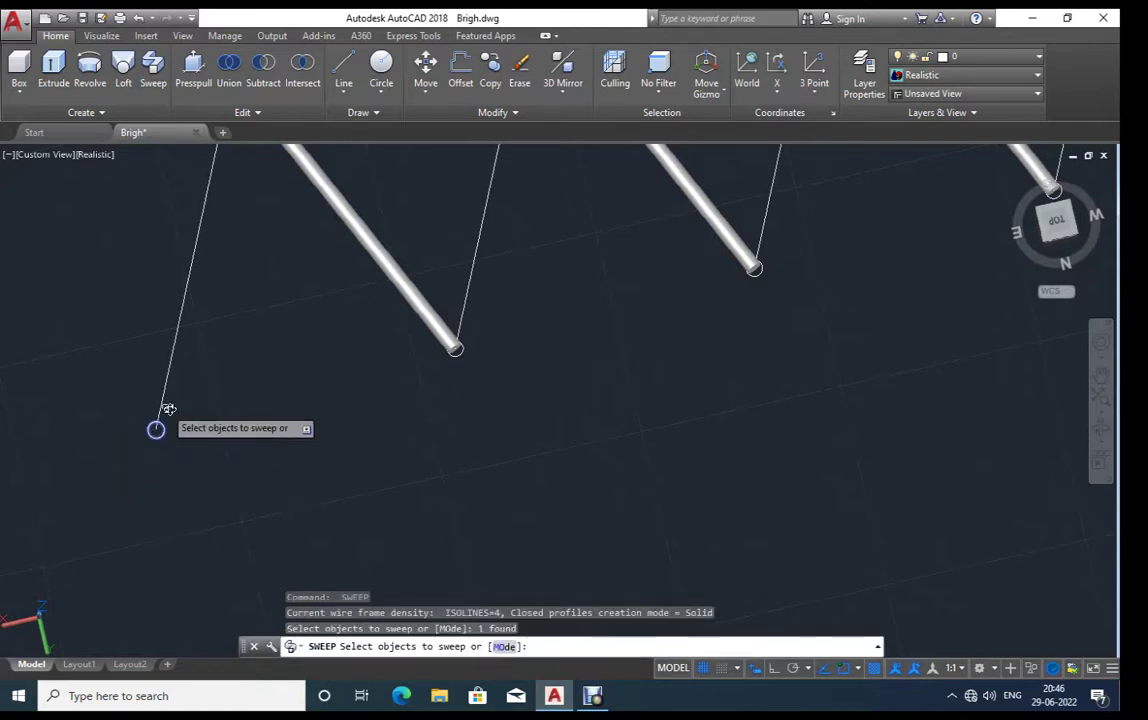
pyautogui.press('Return')
pyautogui.click(164, 397)
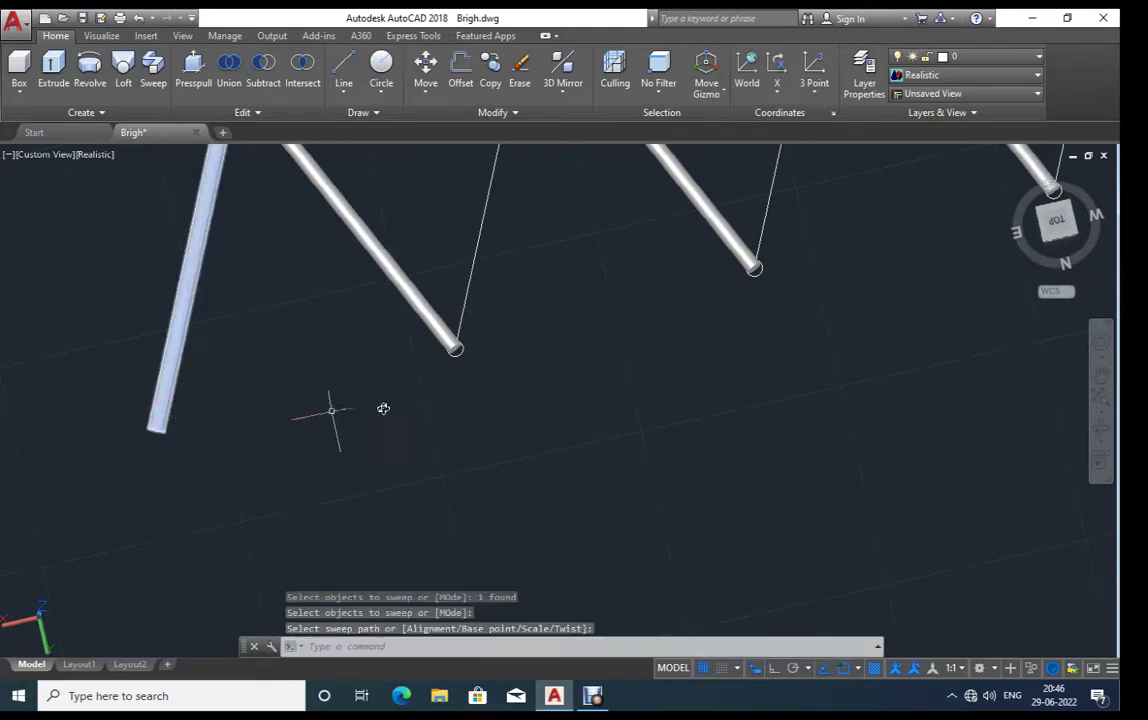
pyautogui.press('Return')
pyautogui.click(456, 348)
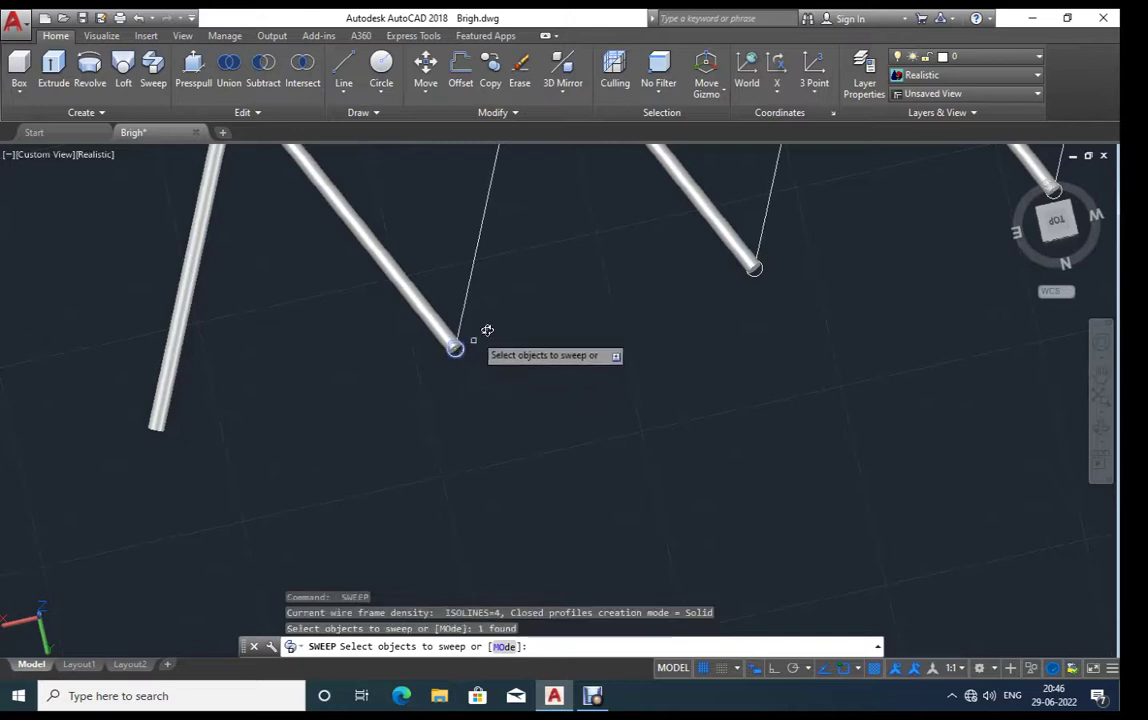
pyautogui.press('Return')
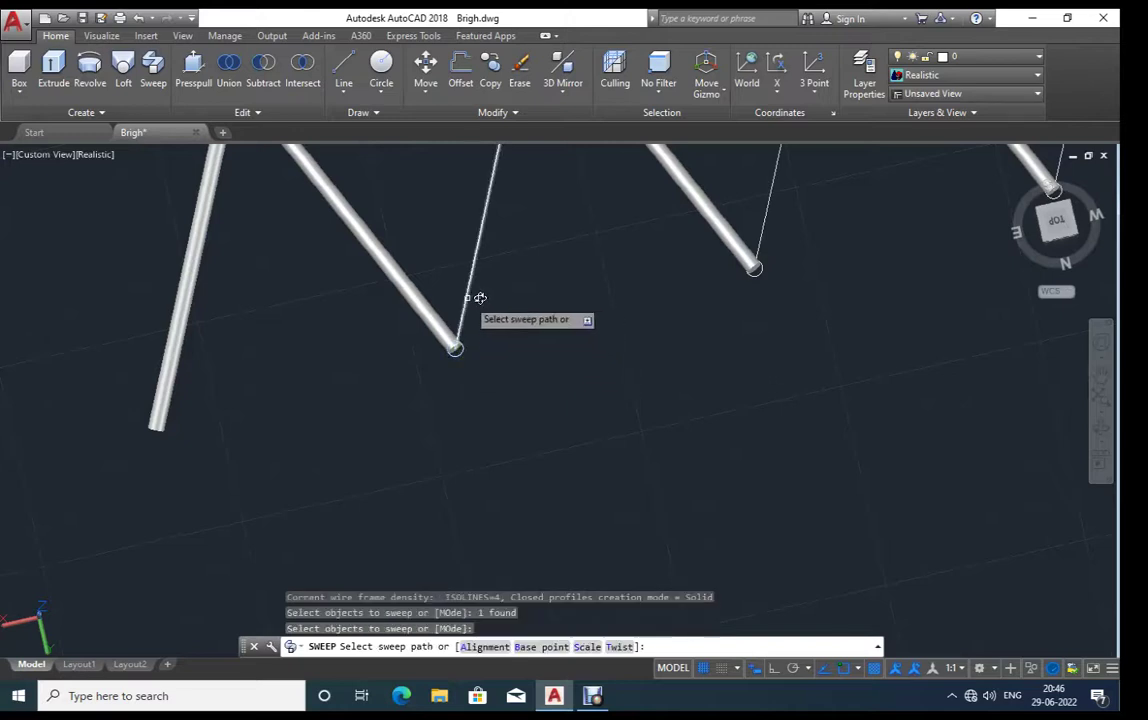
pyautogui.click(477, 297)
pyautogui.moveTo(564, 328); pyautogui.dragTo(266, 447, button='middle')
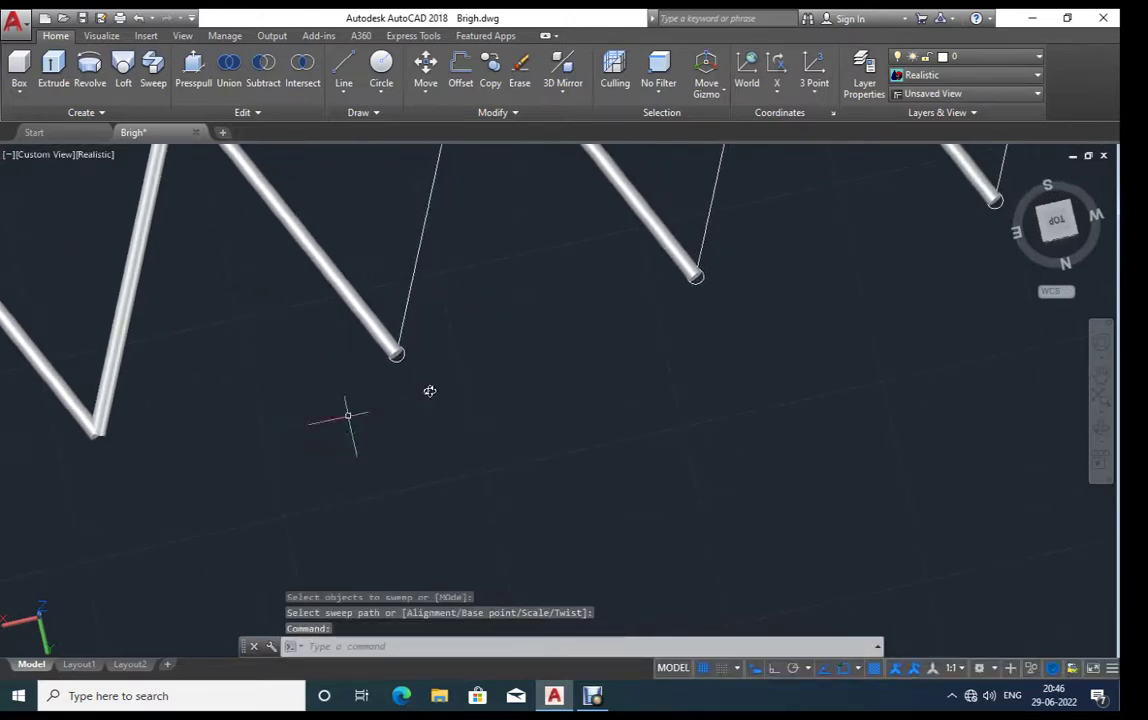
# Step: Sweep end circles along the next two diagonal braces to make them tubes
pyautogui.press('Return')
pyautogui.click(403, 354)
pyautogui.press('Return')
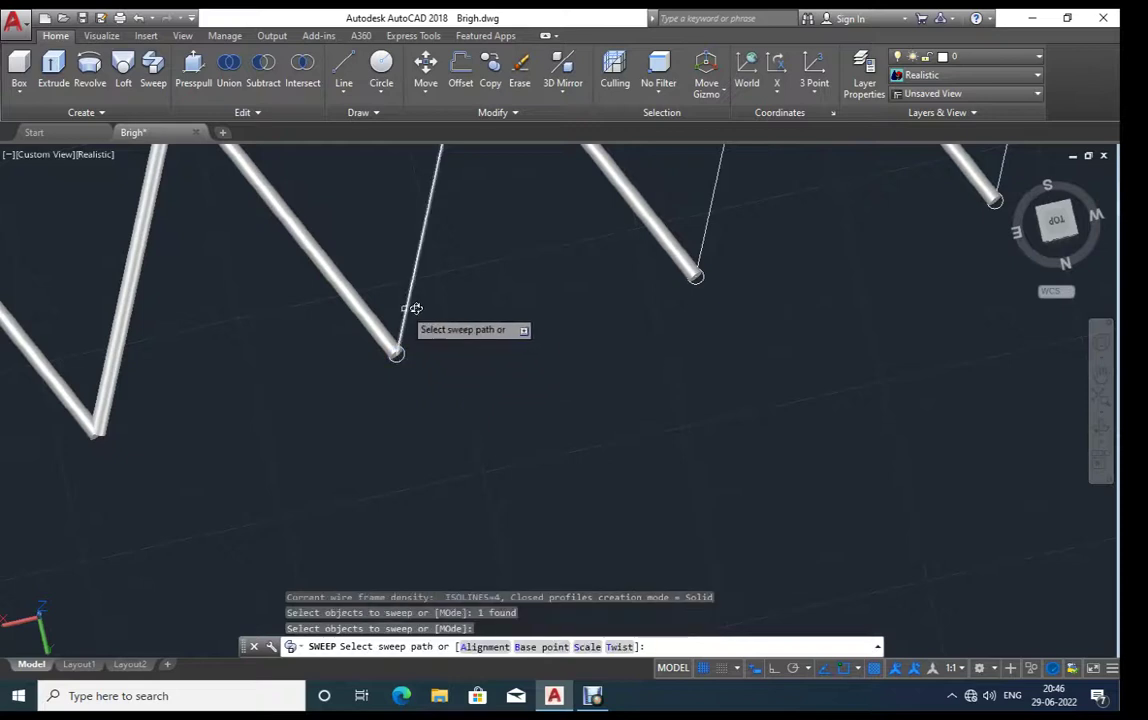
pyautogui.click(405, 308)
pyautogui.moveTo(589, 354); pyautogui.dragTo(523, 373, button='middle')
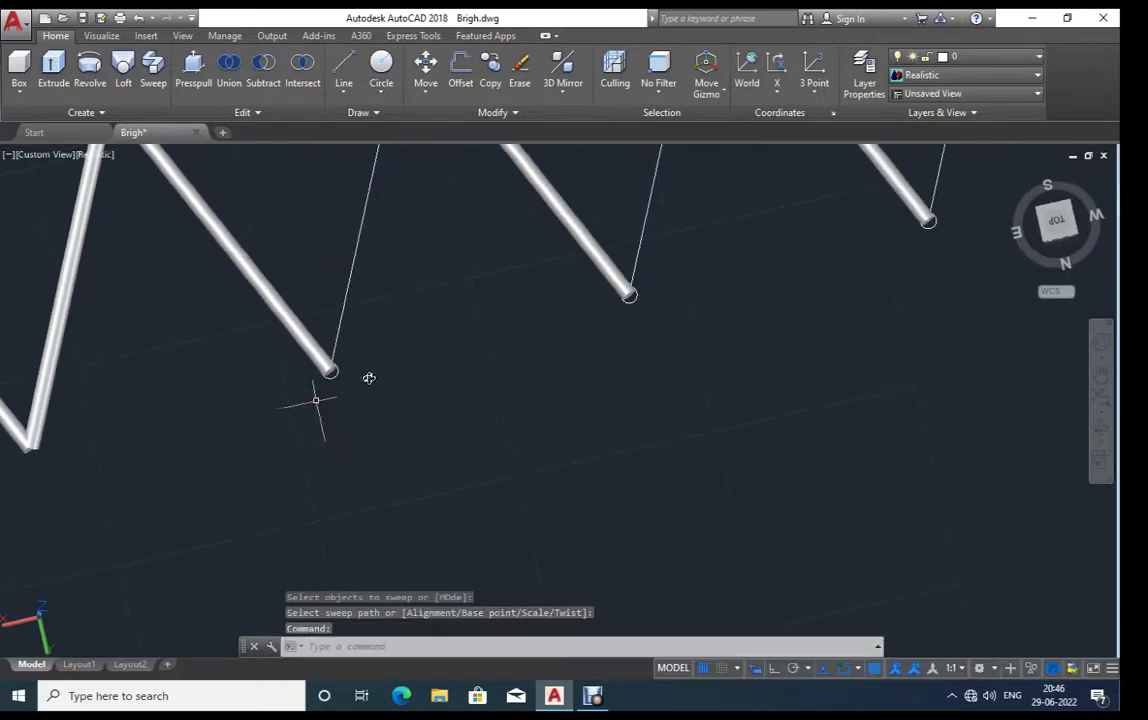
pyautogui.press('Return')
pyautogui.click(331, 371)
pyautogui.press('Return')
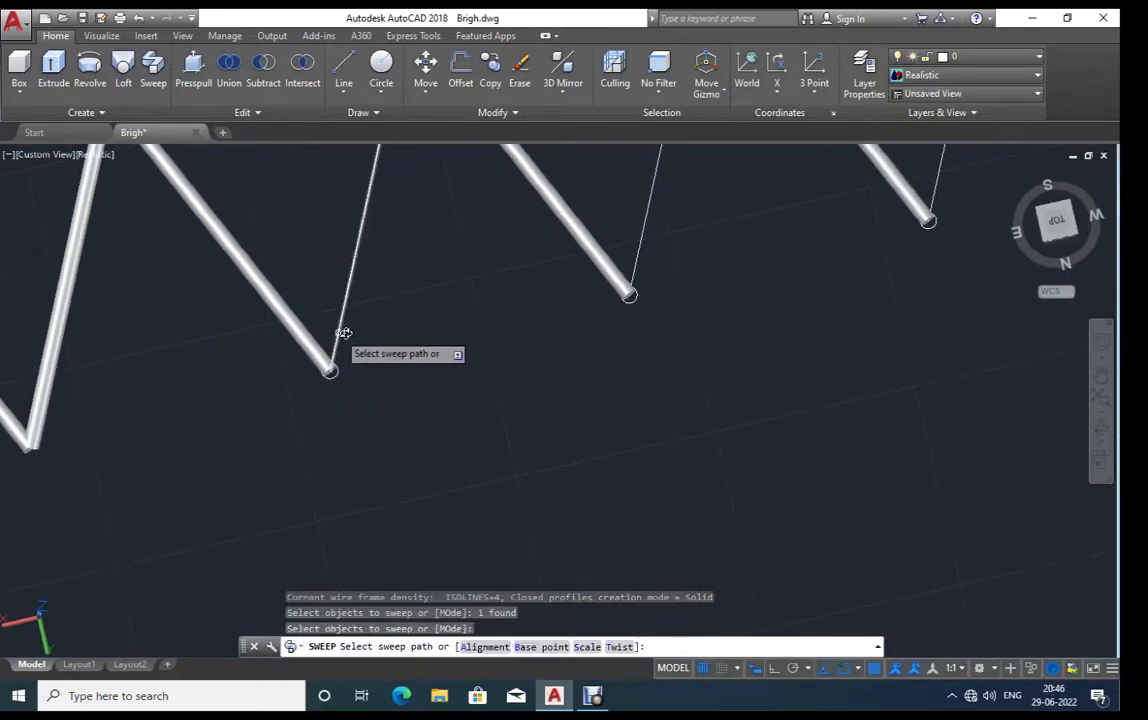
pyautogui.click(343, 333)
pyautogui.moveTo(361, 497); pyautogui.dragTo(146, 551, button='middle')
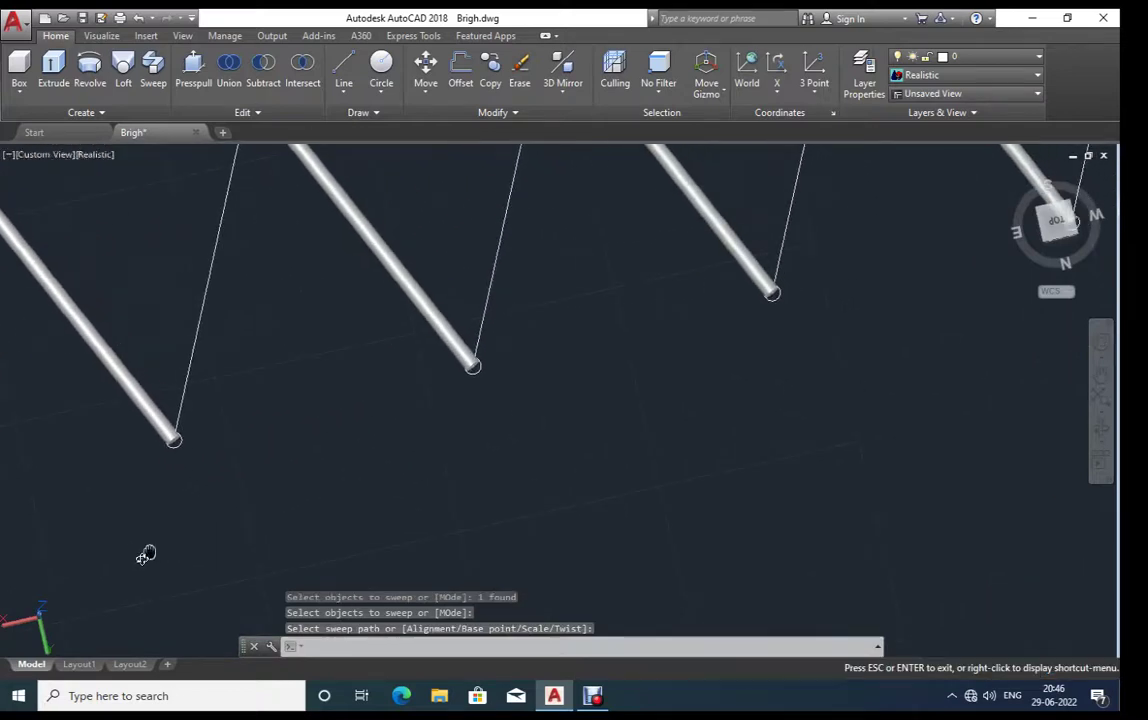
# Step: Tube the left diagonal brace, then abandon two incomplete sweep attempts on later diagonals
pyautogui.press('Return')
pyautogui.click(140, 462)
pyautogui.press('Return')
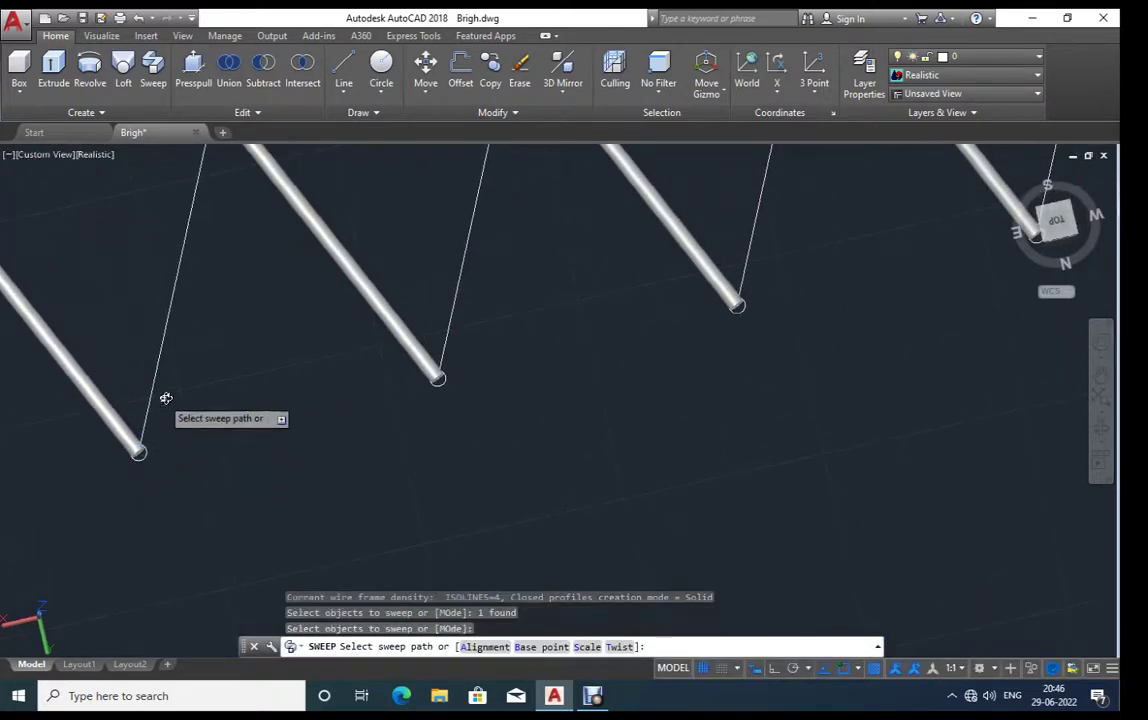
pyautogui.click(154, 393)
pyautogui.press('Return')
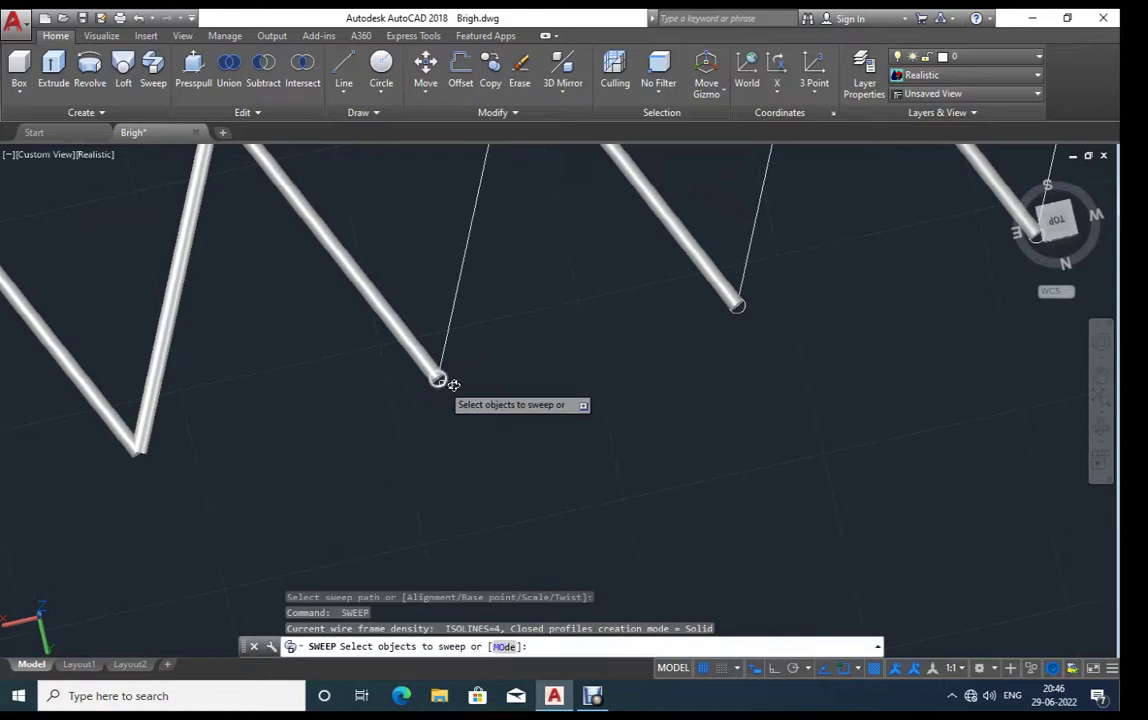
pyautogui.click(451, 381)
pyautogui.press('Return')
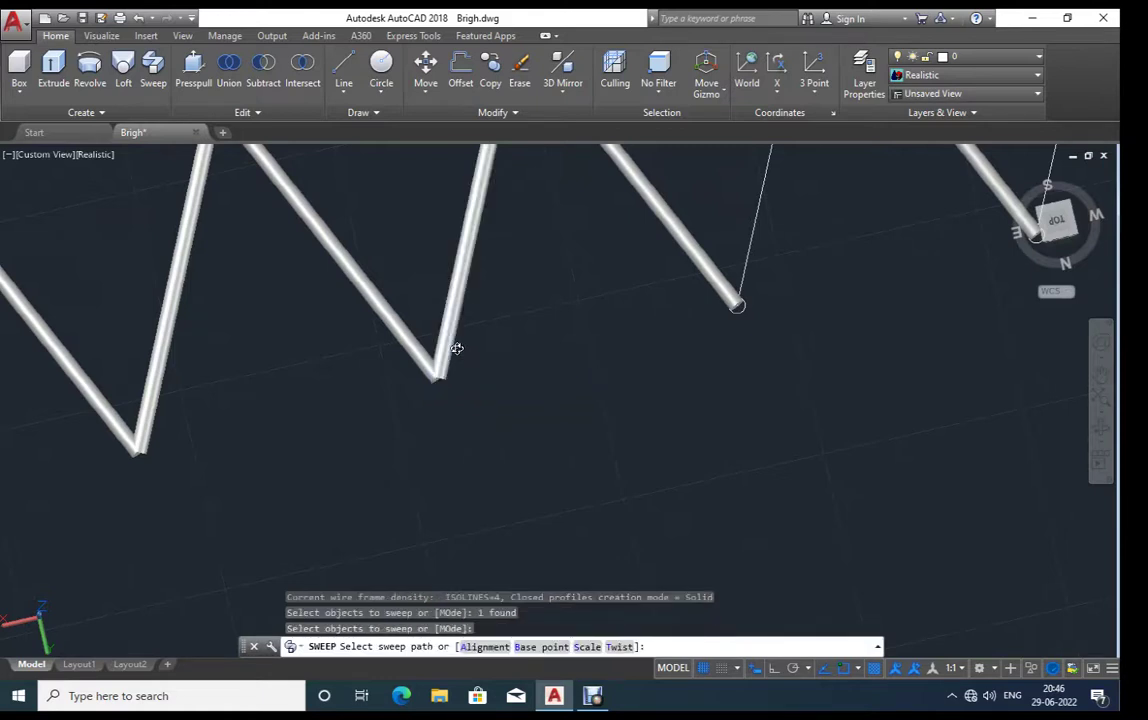
pyautogui.press('Return')
pyautogui.moveTo(443, 416); pyautogui.dragTo(381, 443, button='middle')
pyautogui.press('Return')
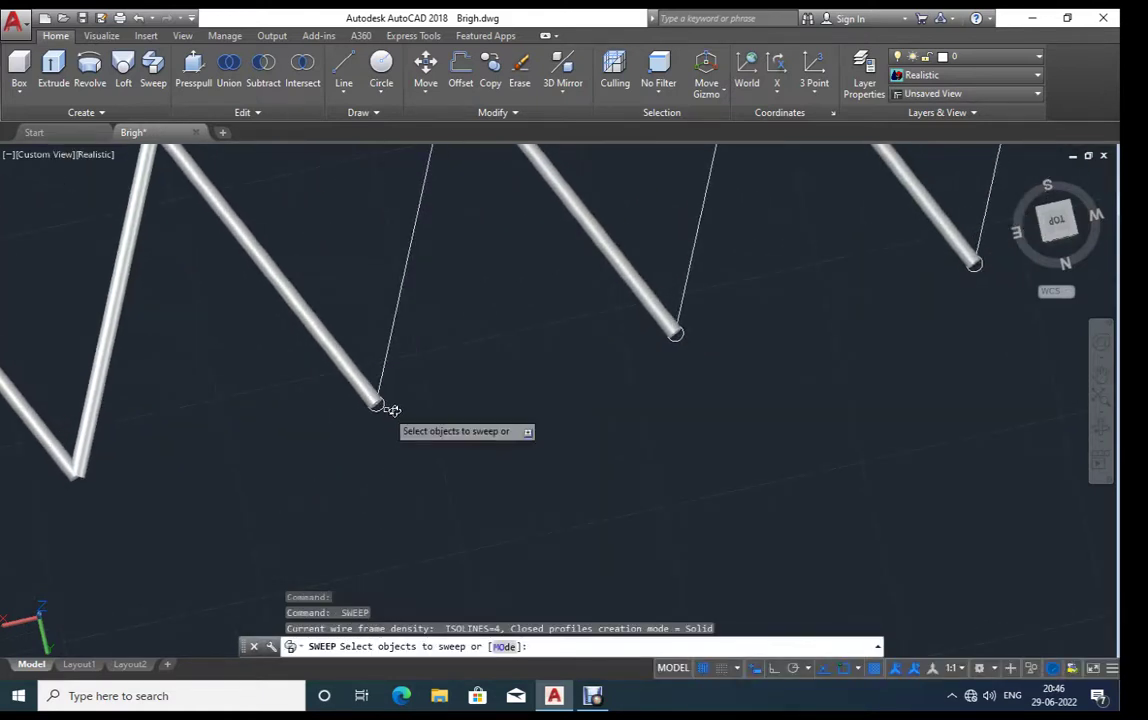
pyautogui.click(378, 402)
pyautogui.press('Return')
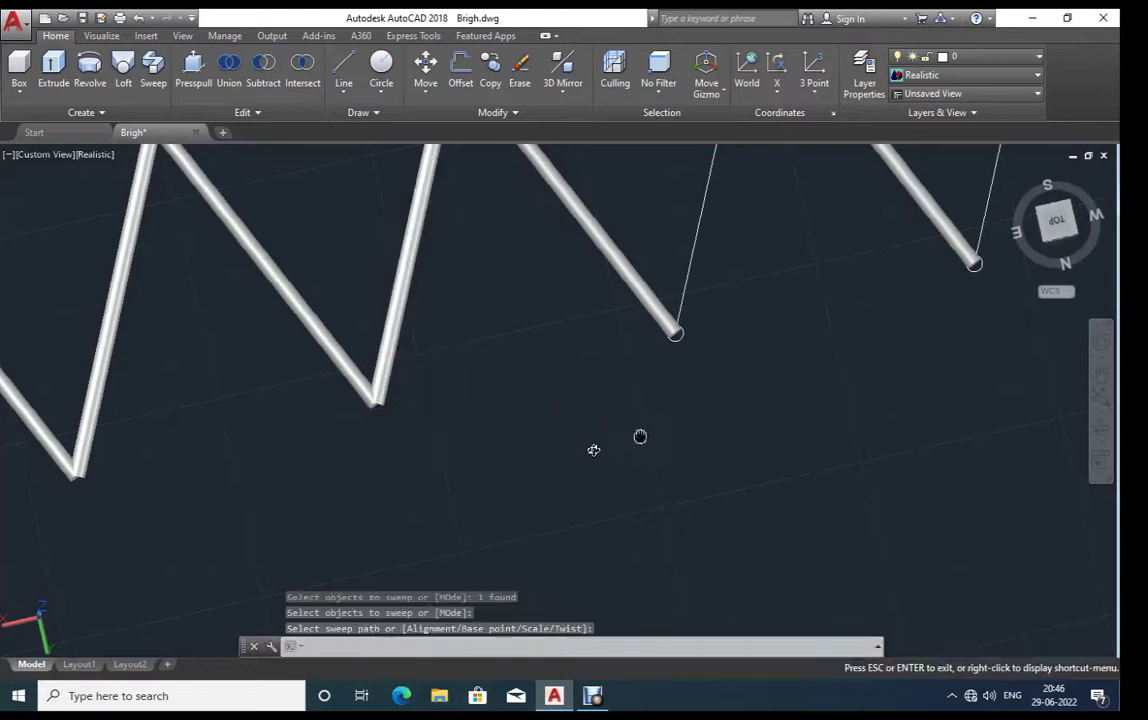
pyautogui.moveTo(594, 448); pyautogui.dragTo(477, 482, button='middle')
# Step: Sweep end circles along two more diagonal braces into solid tubes
pyautogui.press('Return')
pyautogui.press('Return')
pyautogui.click(266, 446)
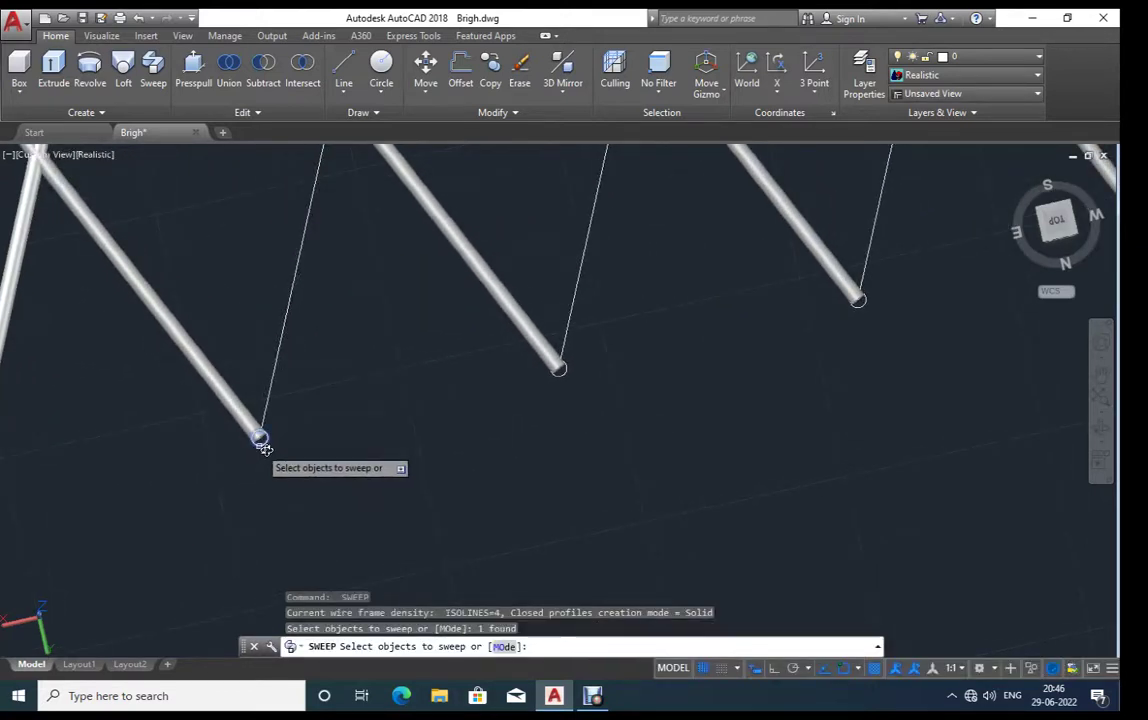
pyautogui.press('Return')
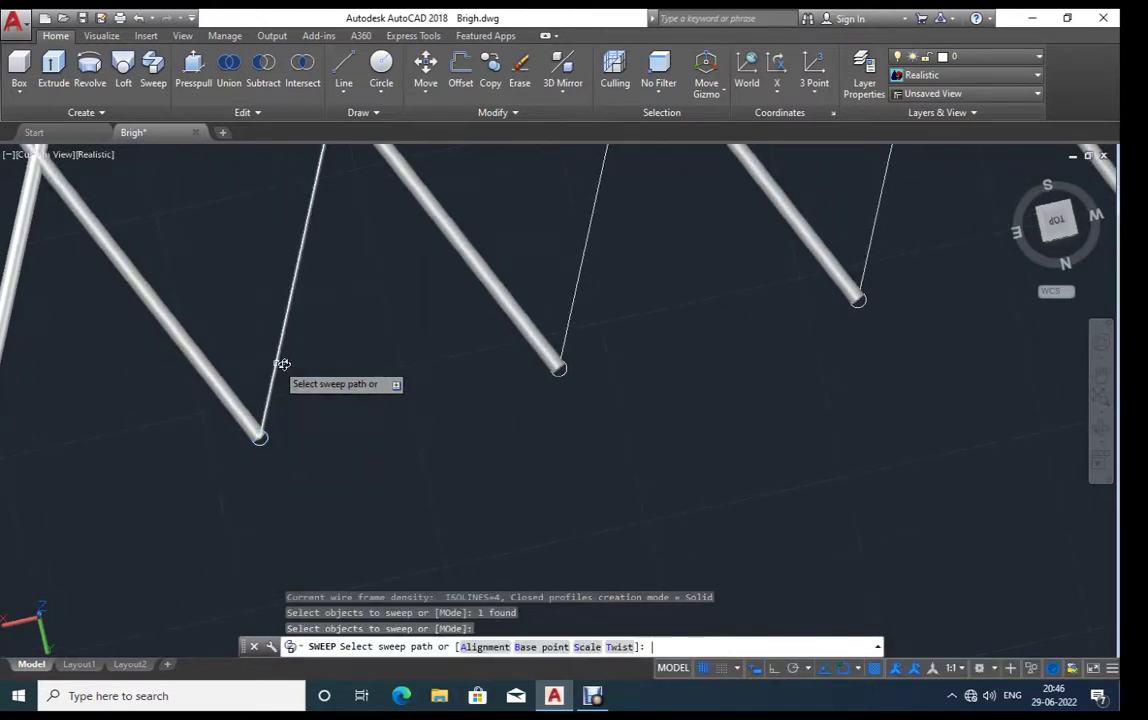
pyautogui.click(283, 364)
pyautogui.press('Return')
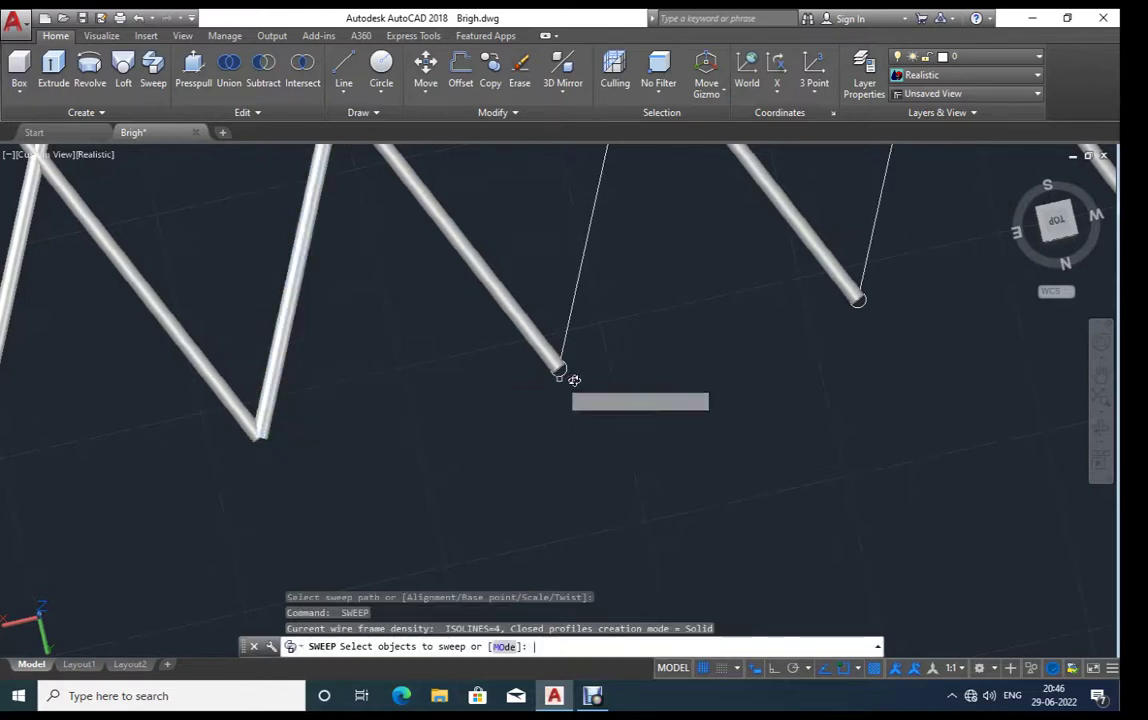
pyautogui.click(578, 370)
pyautogui.press('Return')
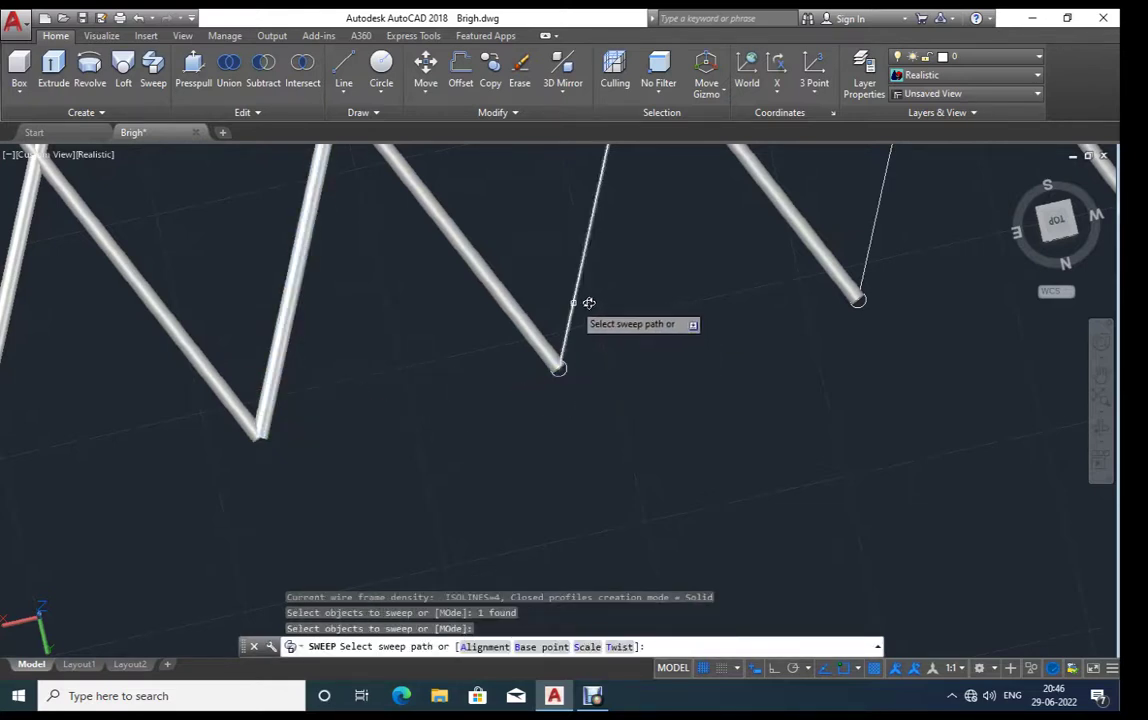
pyautogui.click(580, 300)
pyautogui.moveTo(813, 390); pyautogui.dragTo(236, 441, button='middle')
# Step: Sweep the left circle along its diagonal and tube another diagonal after a cancelled attempt
pyautogui.press('Return')
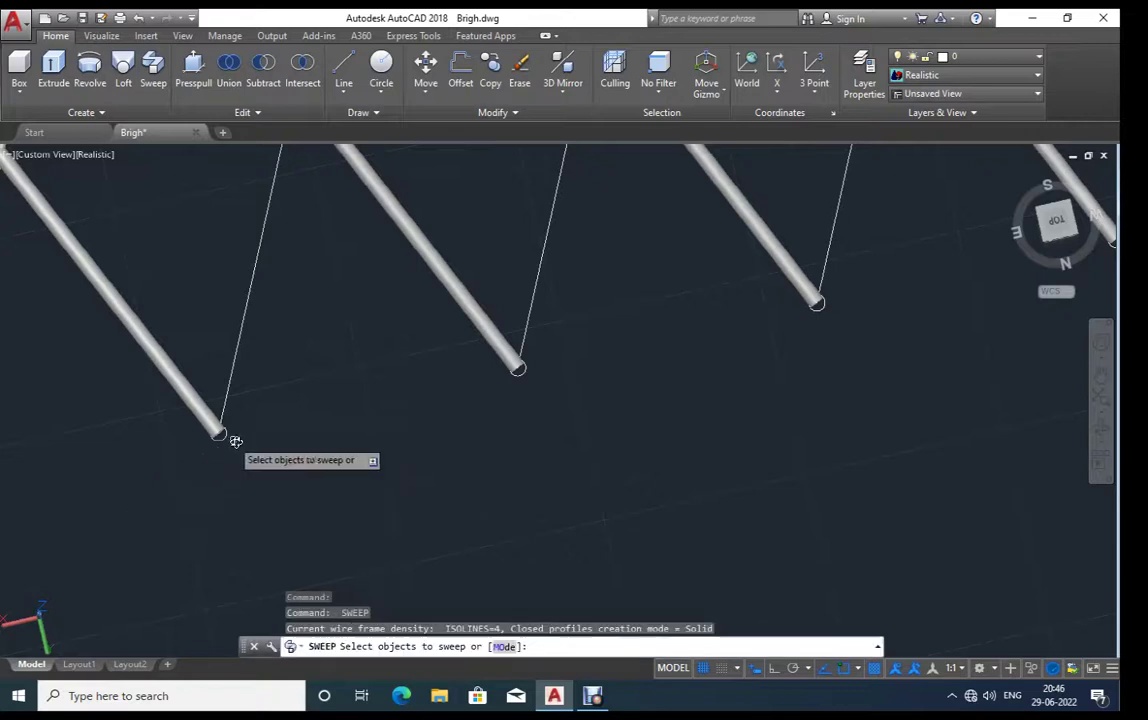
pyautogui.click(220, 433)
pyautogui.press('Return')
pyautogui.click(236, 377)
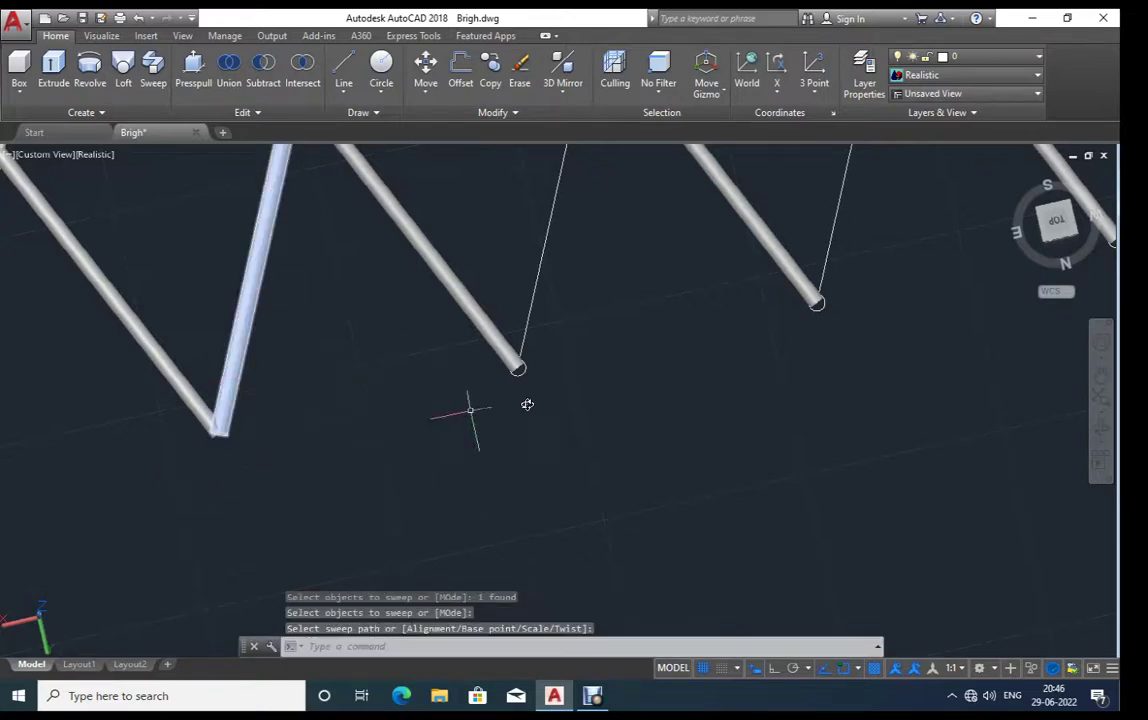
pyautogui.press('Return')
pyautogui.click(517, 369)
pyautogui.press('Return')
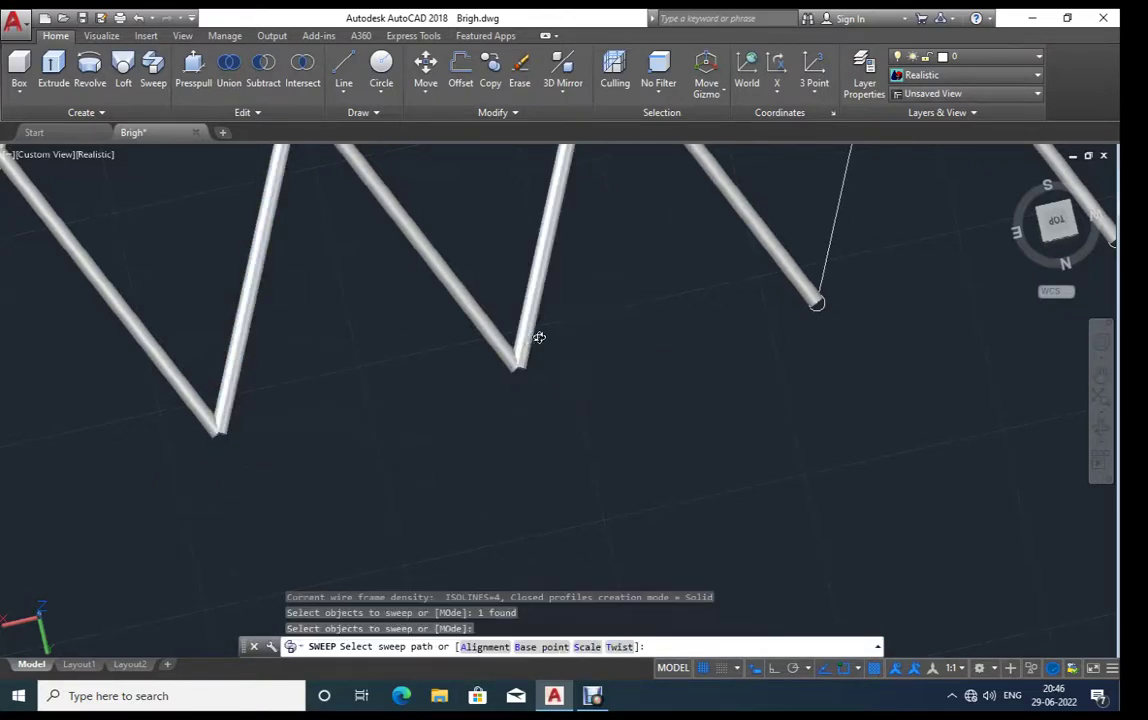
pyautogui.moveTo(392, 475); pyautogui.dragTo(184, 497, button='middle')
pyautogui.press('Escape')
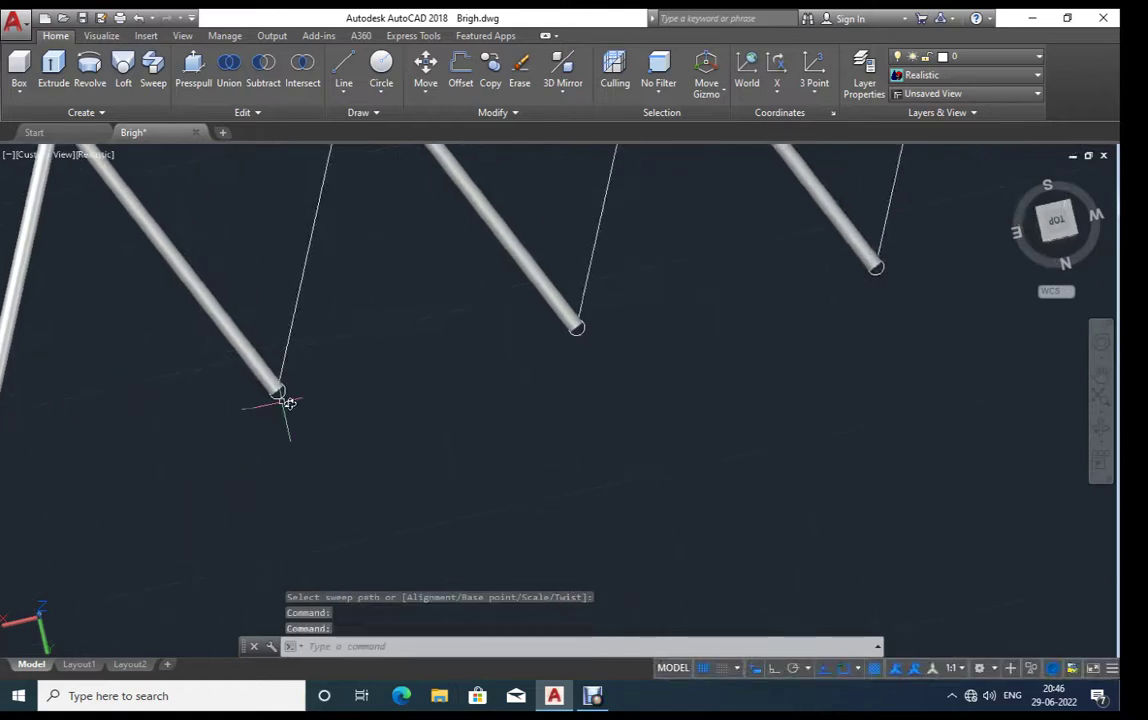
pyautogui.press('Return')
pyautogui.click(277, 390)
pyautogui.press('Return')
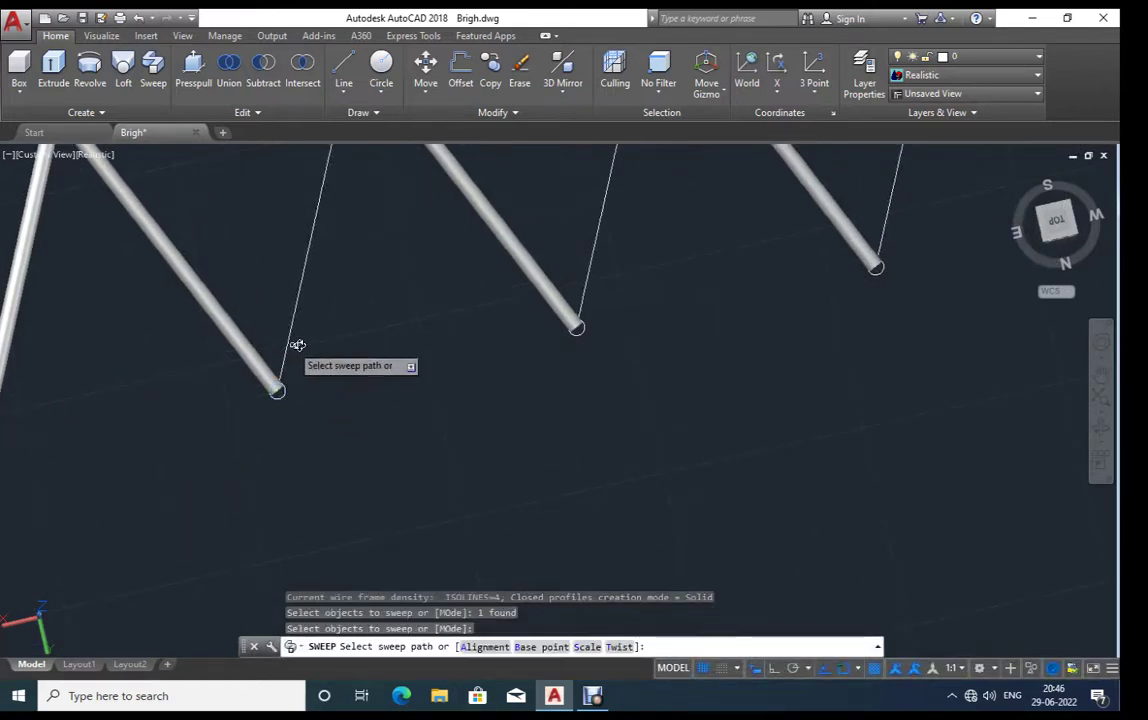
pyautogui.click(297, 345)
# Step: Tube the next diagonal brace and start sweeping the left zig-zag line
pyautogui.keyDown('shift'); pyautogui.moveTo(551, 431); pyautogui.dragTo(244, 468, button='middle'); pyautogui.keyUp('shift')
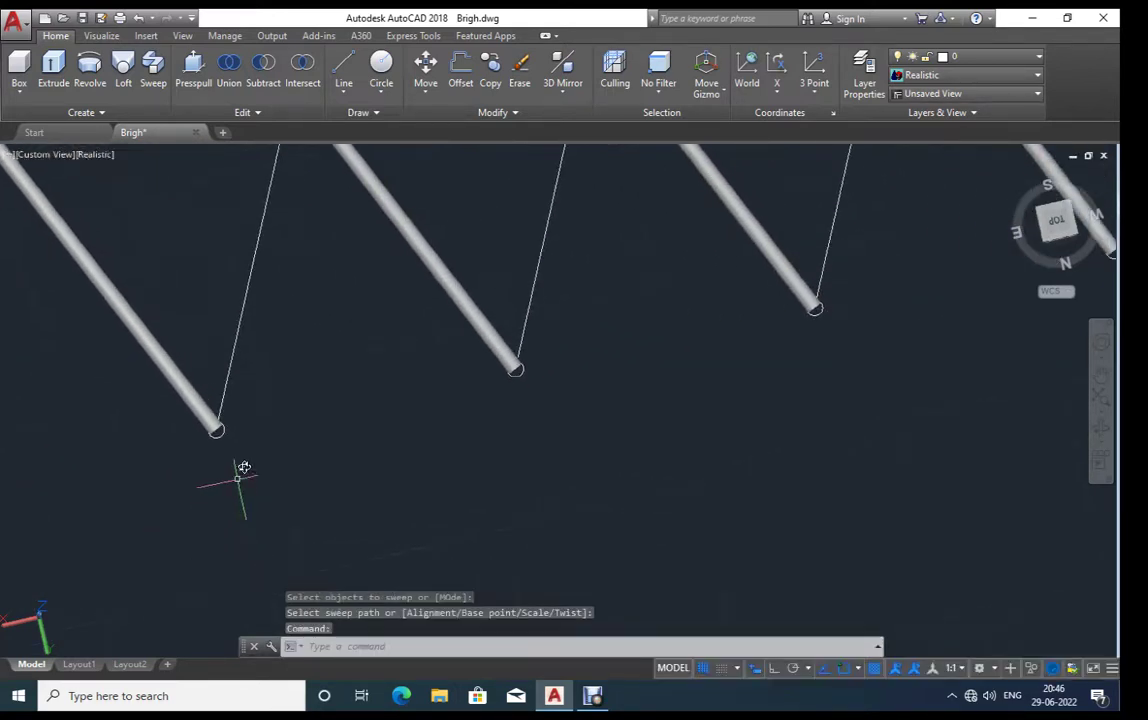
pyautogui.press('Return')
pyautogui.click(220, 428)
pyautogui.press('Return')
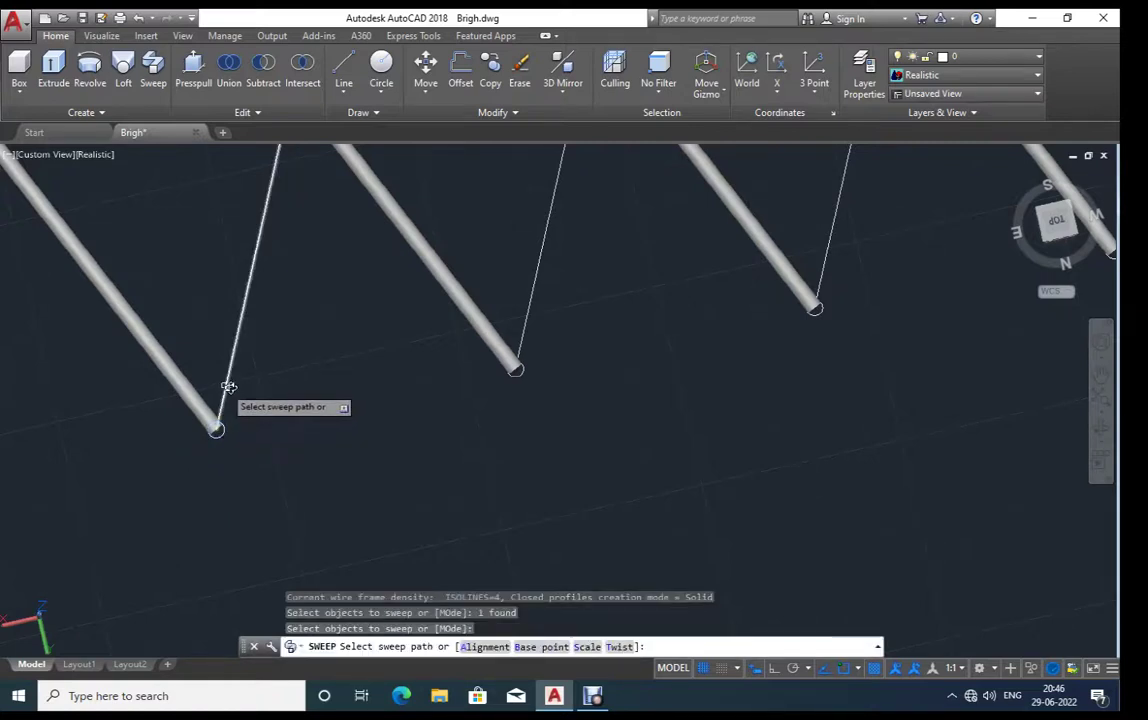
pyautogui.click(229, 387)
pyautogui.moveTo(310, 400); pyautogui.dragTo(226, 518, button='middle')
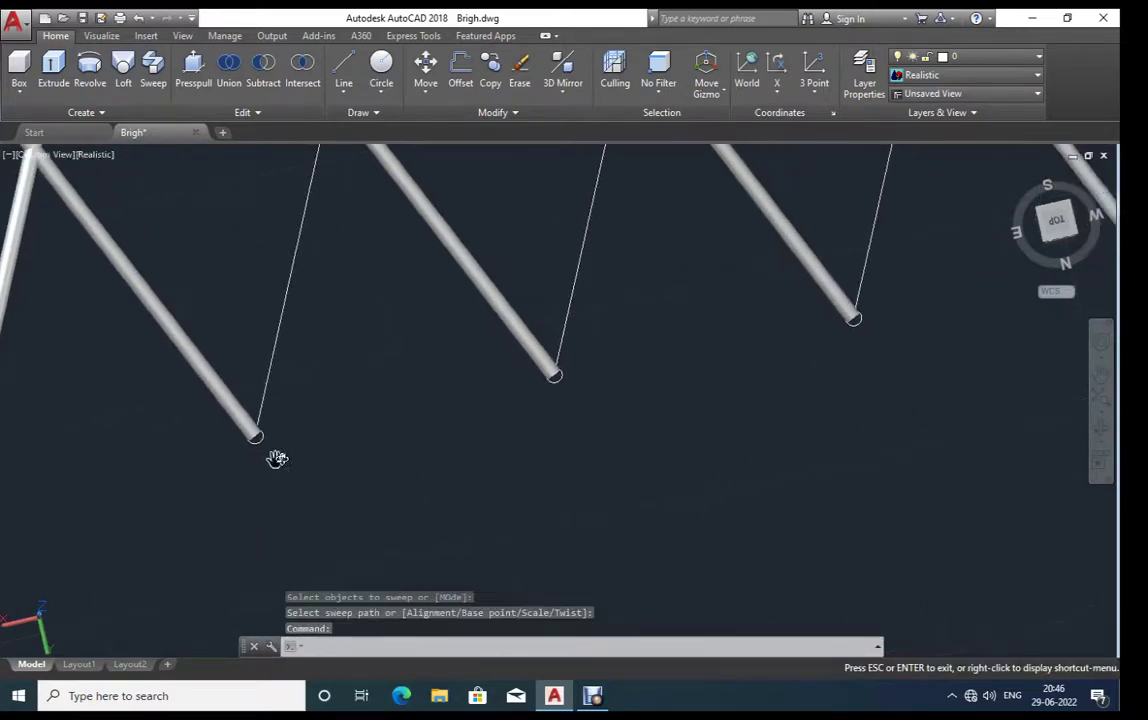
pyautogui.press('Escape')
pyautogui.press('Return')
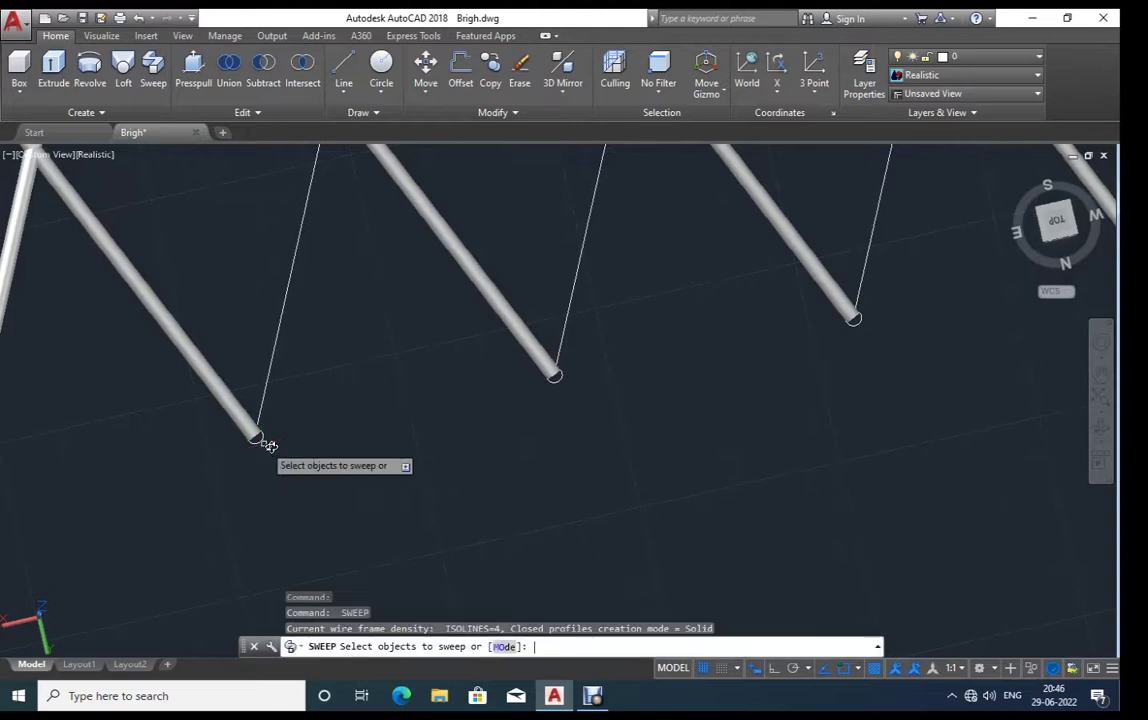
pyautogui.click(262, 440)
pyautogui.press('Return')
pyautogui.click(265, 398)
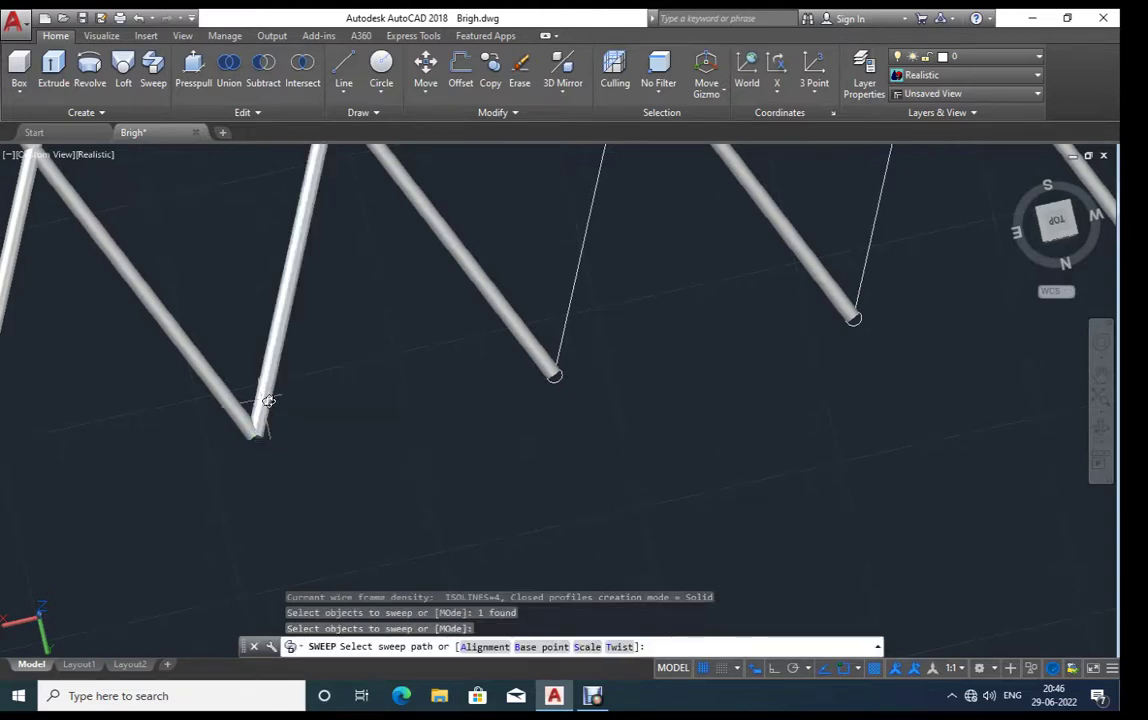
# Step: Redo the sweep along the left zig-zag line, then abandon a sweep on the middle line
pyautogui.press('Escape')
pyautogui.press('Return')
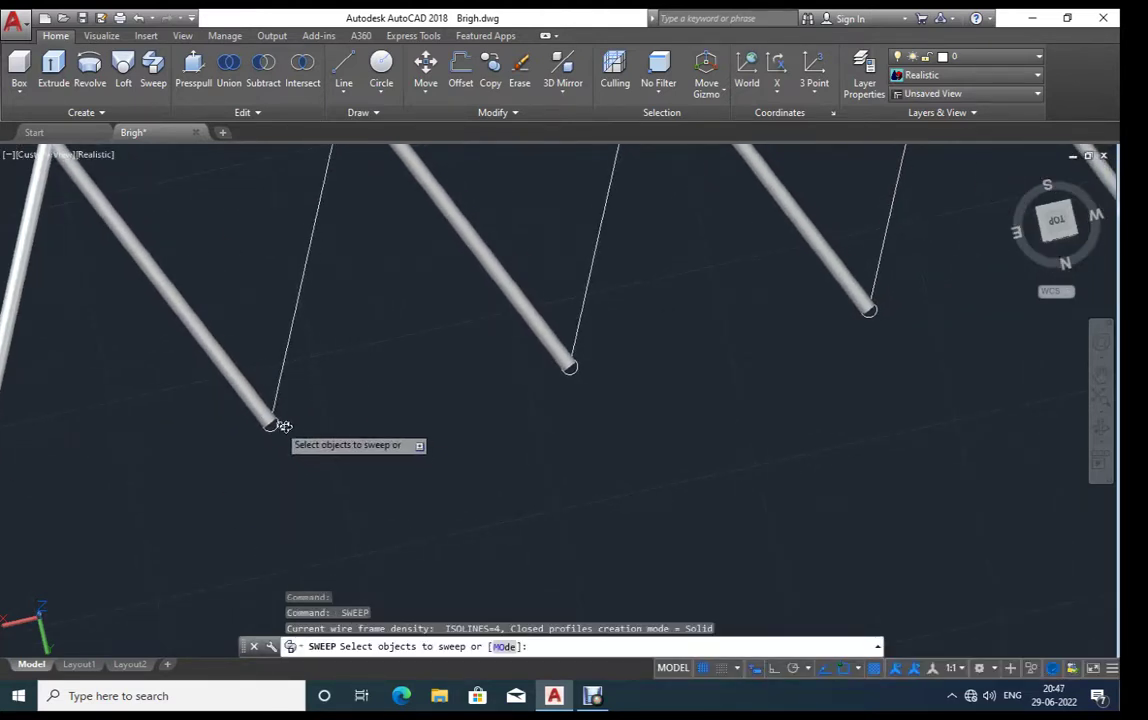
pyautogui.click(271, 423)
pyautogui.press('Return')
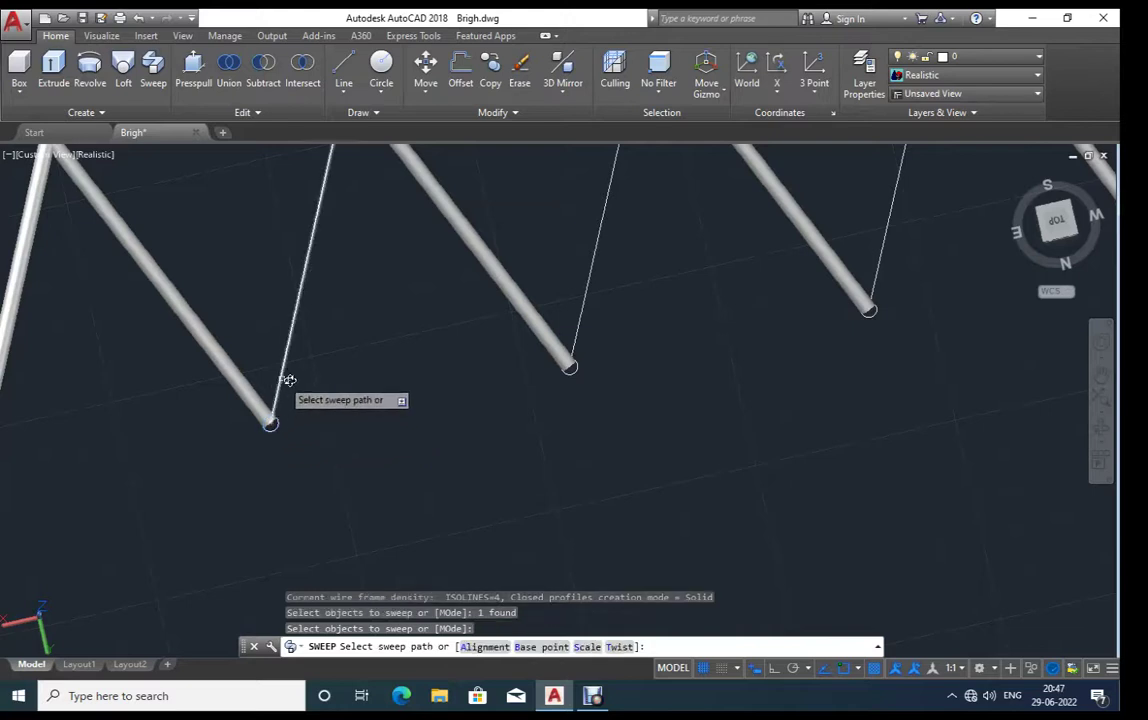
pyautogui.click(289, 380)
pyautogui.press('Escape')
pyautogui.press('Return')
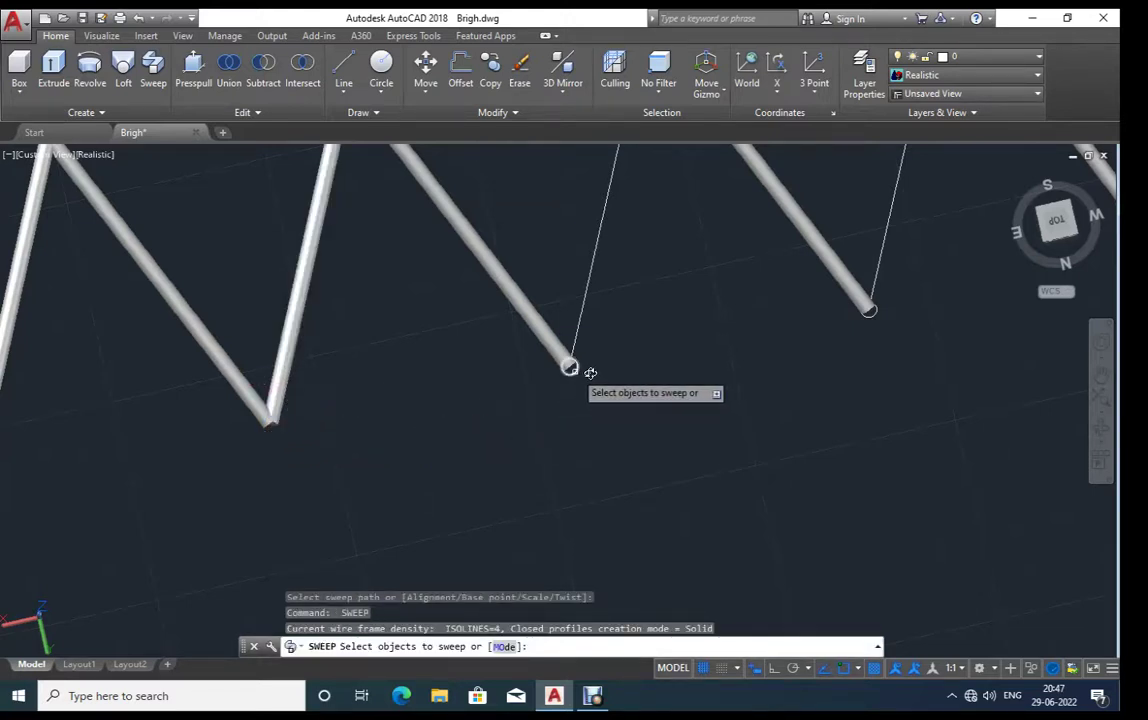
pyautogui.click(590, 373)
pyautogui.press('Return')
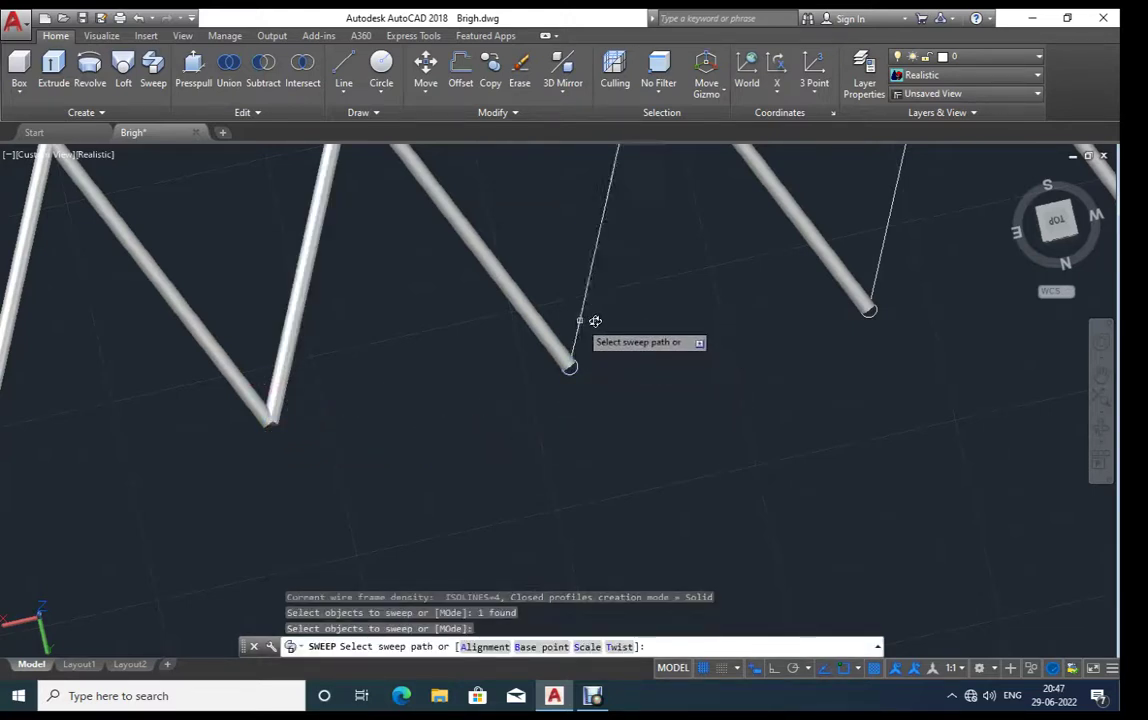
pyautogui.press('Escape')
# Step: Try one more sweep, cancel it, and window-select the zig-zag end segments
pyautogui.moveTo(705, 397); pyautogui.dragTo(514, 435, button='middle')
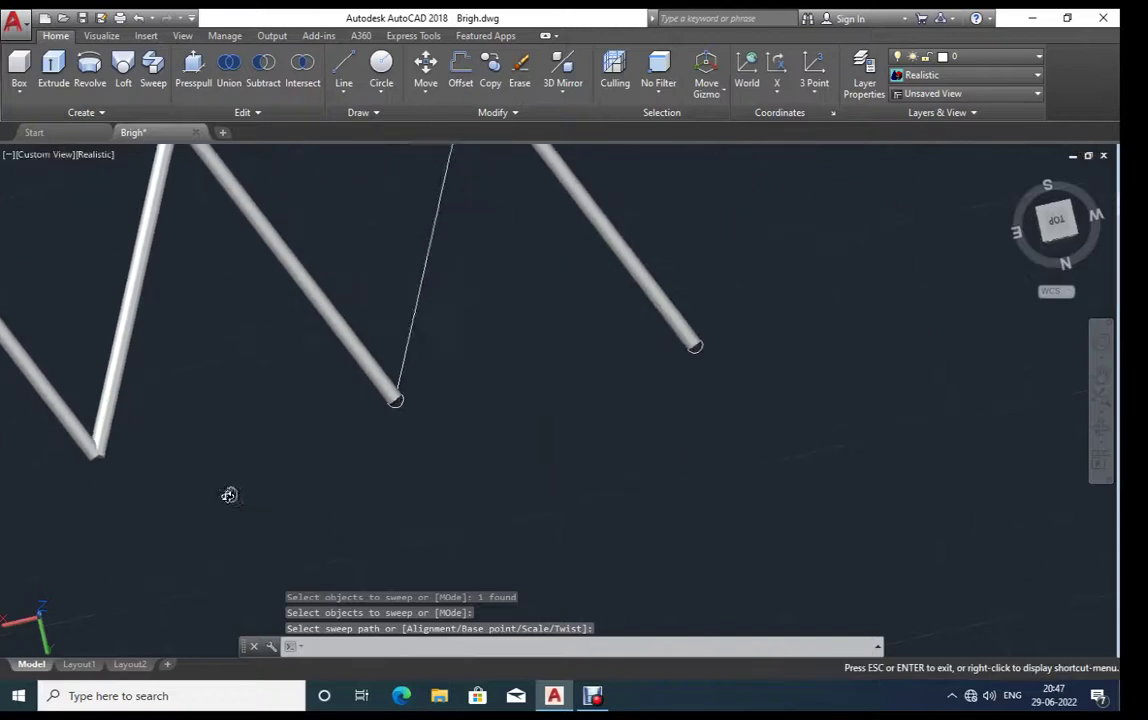
pyautogui.press('Return')
pyautogui.click(390, 403)
pyautogui.press('Return')
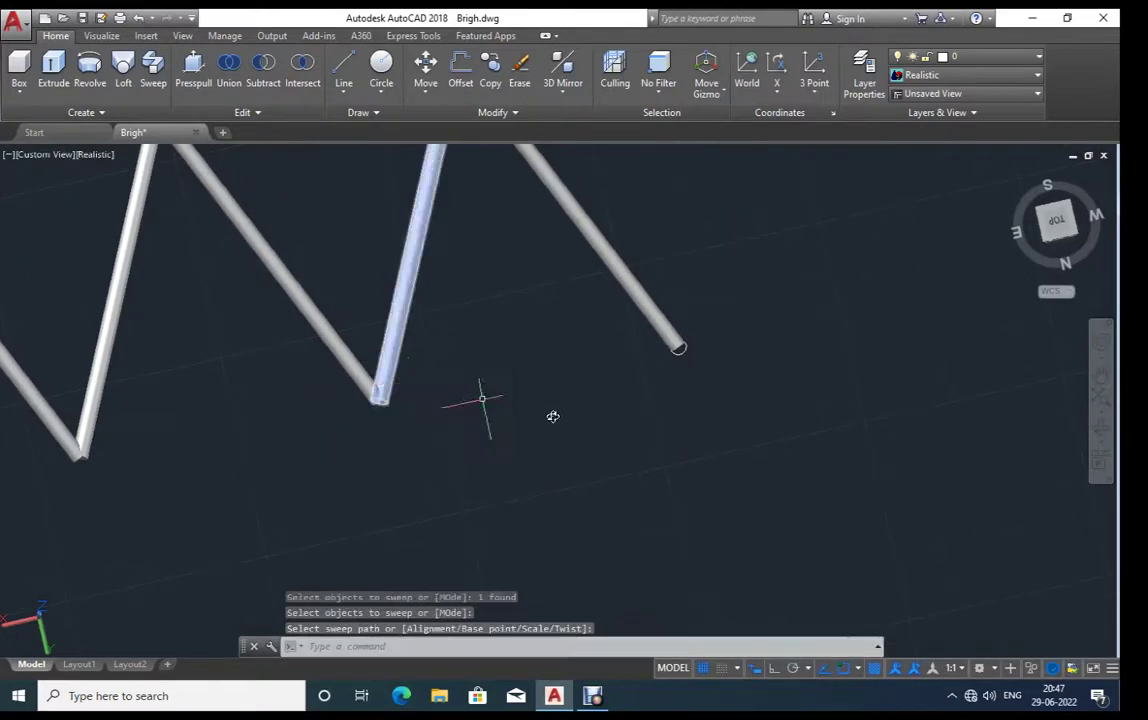
pyautogui.scroll(-5, 658, 433)
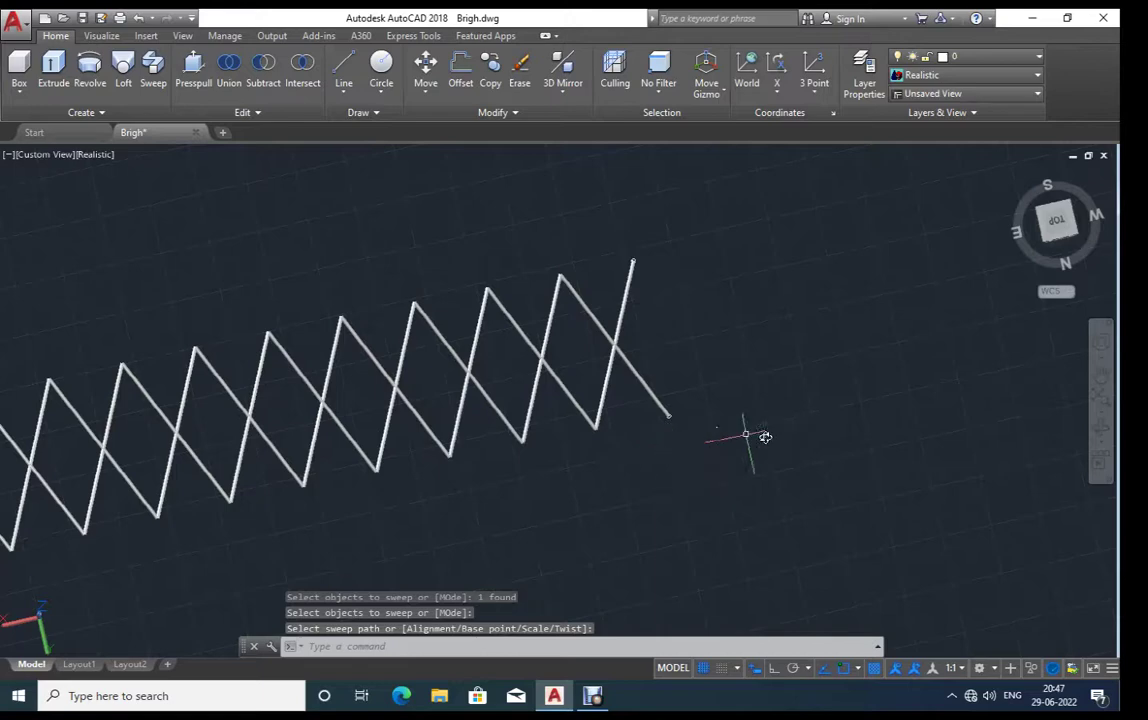
pyautogui.scroll(-3, 746, 434)
pyautogui.press('Escape')
pyautogui.click(716, 395)
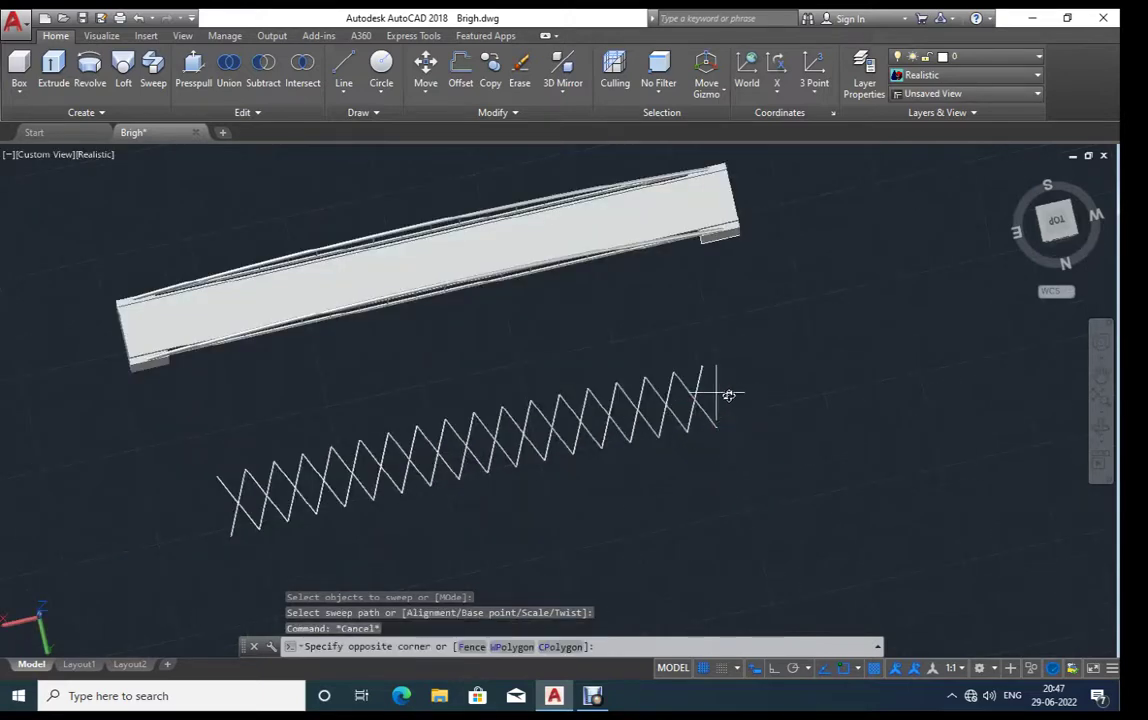
pyautogui.click(649, 419)
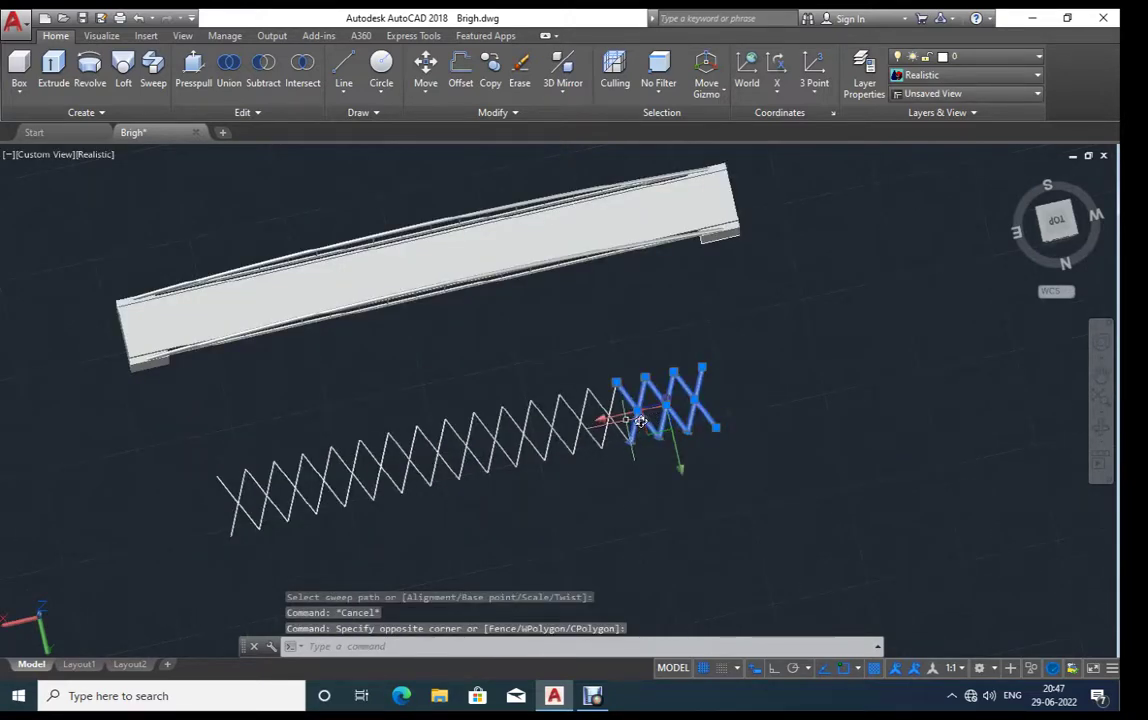
# Step: Window-select all the remaining zig-zag bracing tubes, orbiting to see the whole bridge
pyautogui.scroll(2, 640, 421)
pyautogui.click(625, 418)
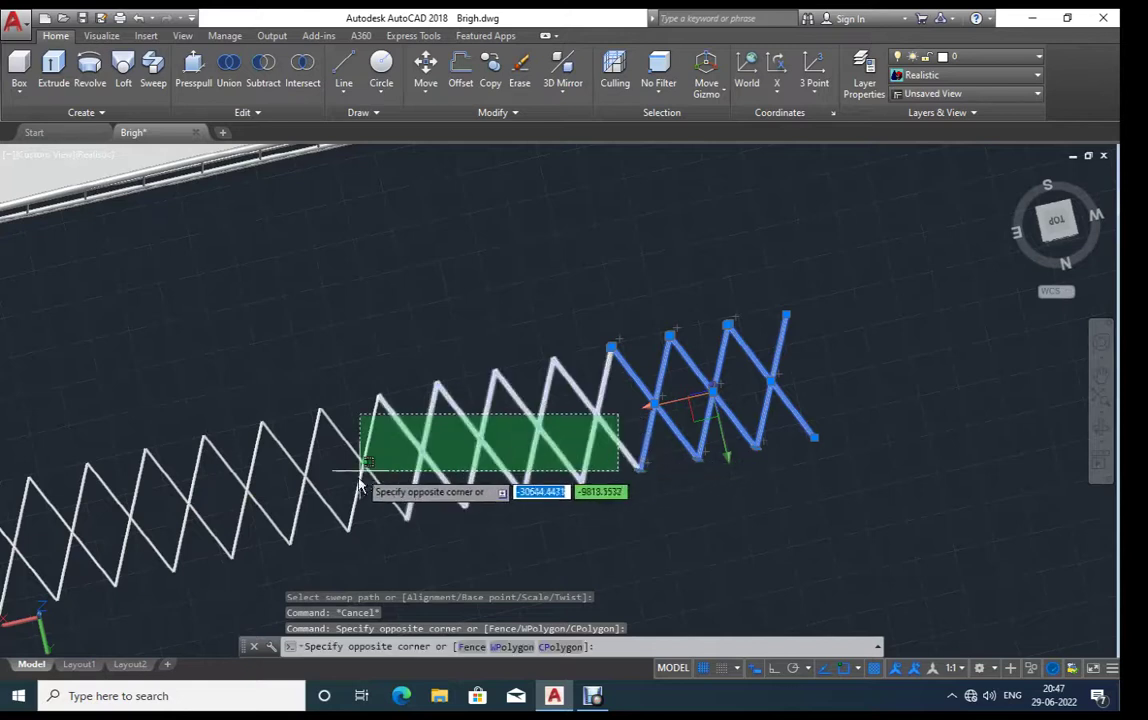
pyautogui.click(330, 465)
pyautogui.click(120, 540)
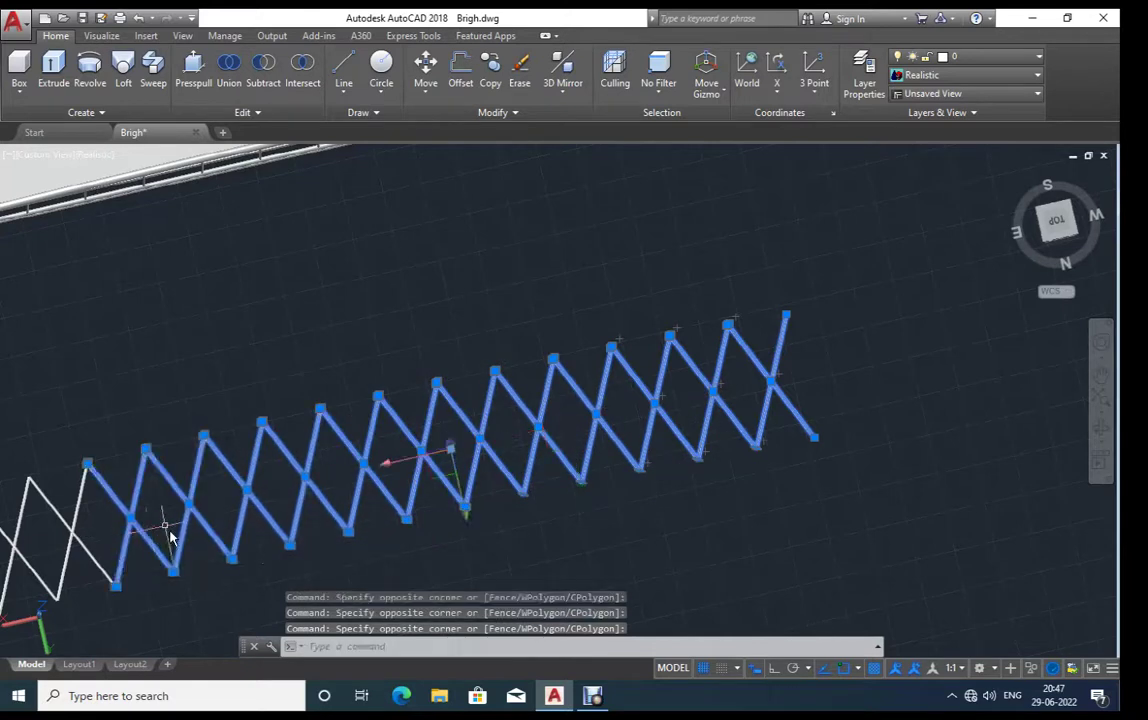
pyautogui.moveTo(159, 525); pyautogui.dragTo(561, 432, button='middle')
pyautogui.click(487, 425)
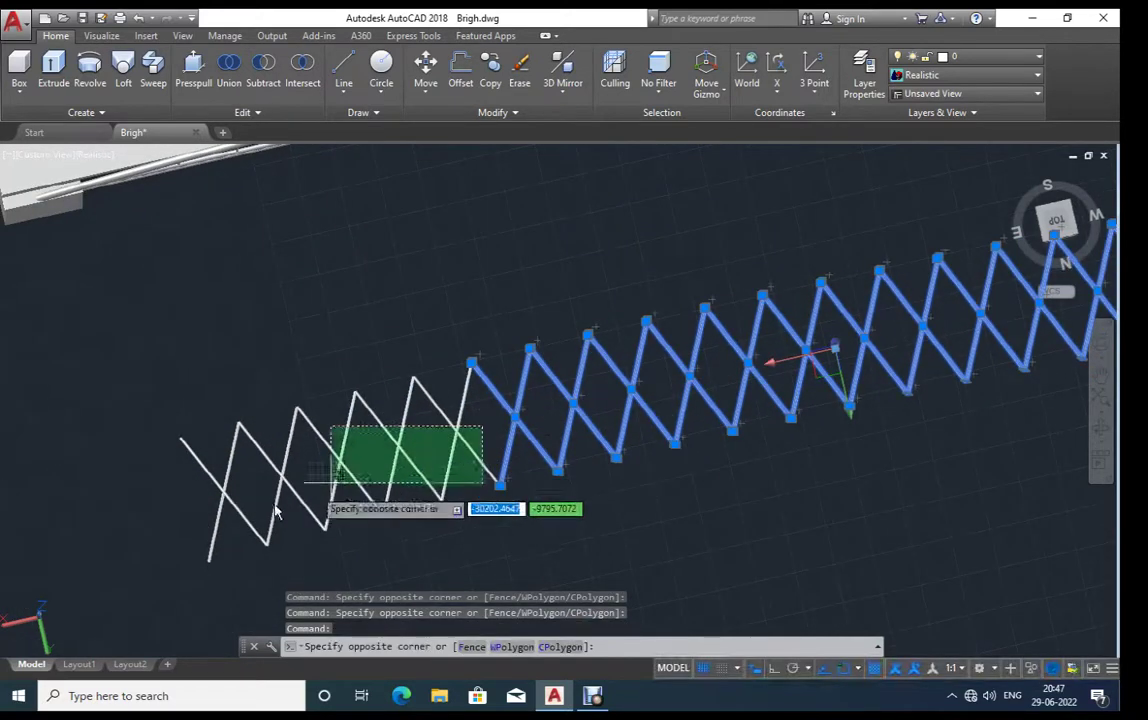
pyautogui.click(195, 505)
pyautogui.scroll(-5, 350, 400)
pyautogui.press('Escape')
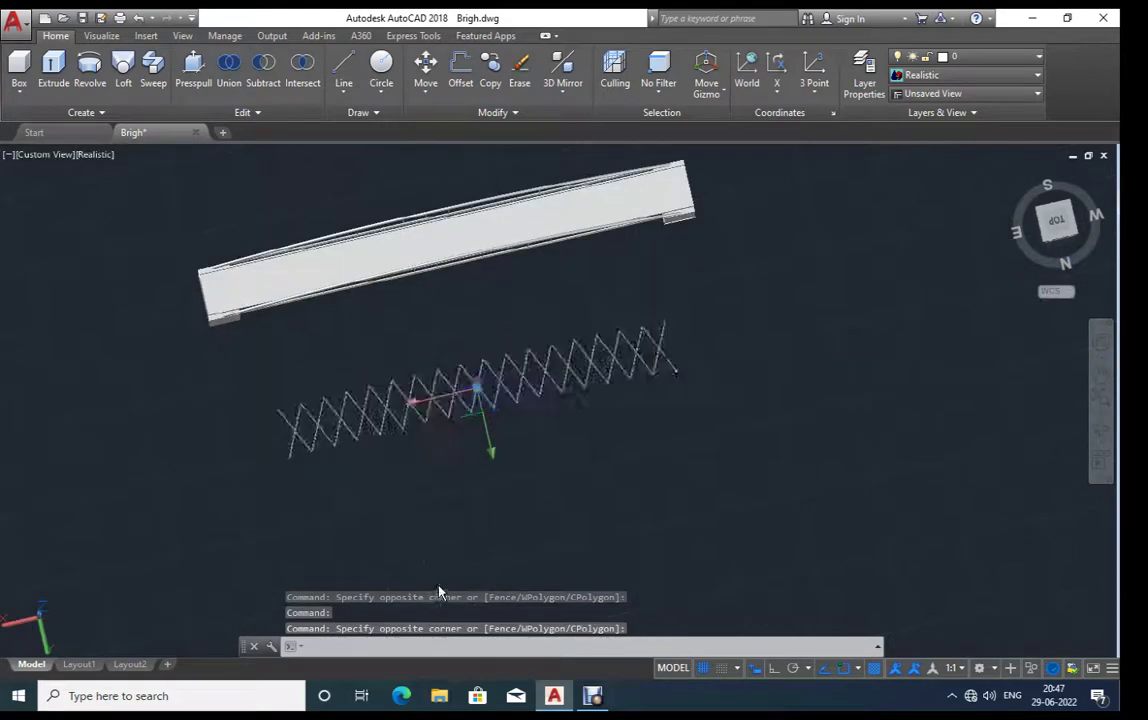
pyautogui.keyDown('shift'); pyautogui.moveTo(393, 524); pyautogui.dragTo(518, 437, button='middle'); pyautogui.keyUp('shift')
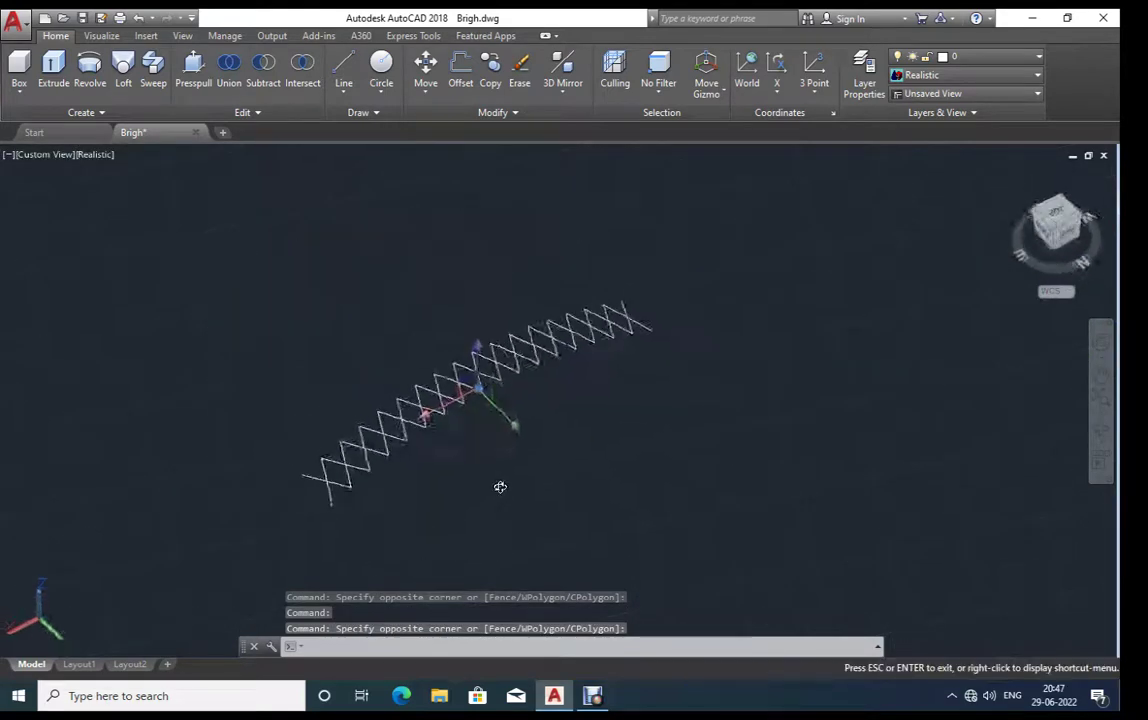
pyautogui.write('M')
# Step: Move the selected zig-zag bracing 500 units with Ortho on, onto the arches
pyautogui.press('Return')
pyautogui.click(643, 510)
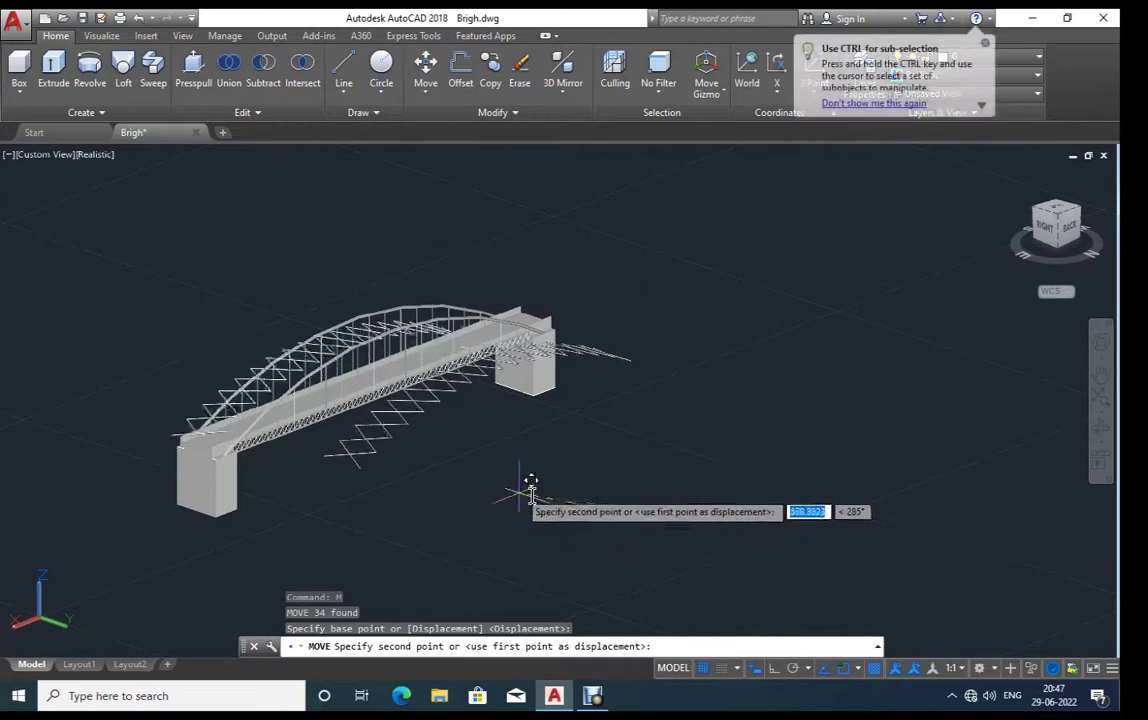
pyautogui.press('F8')
pyautogui.write('500')
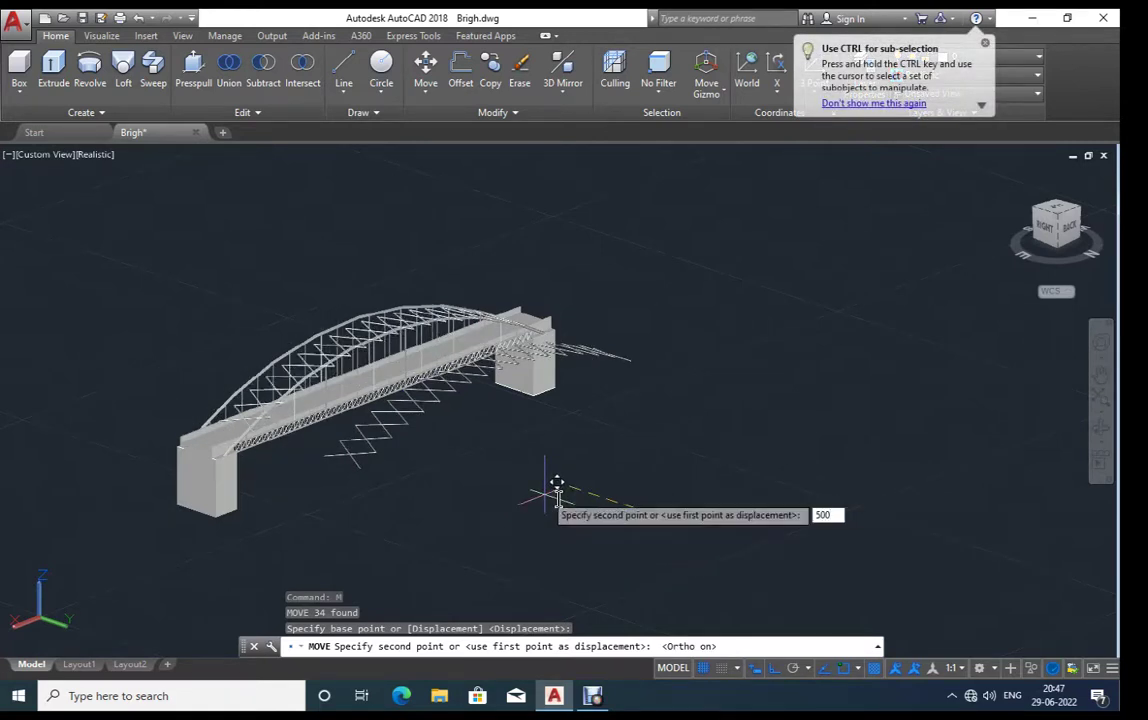
pyautogui.press('Return')
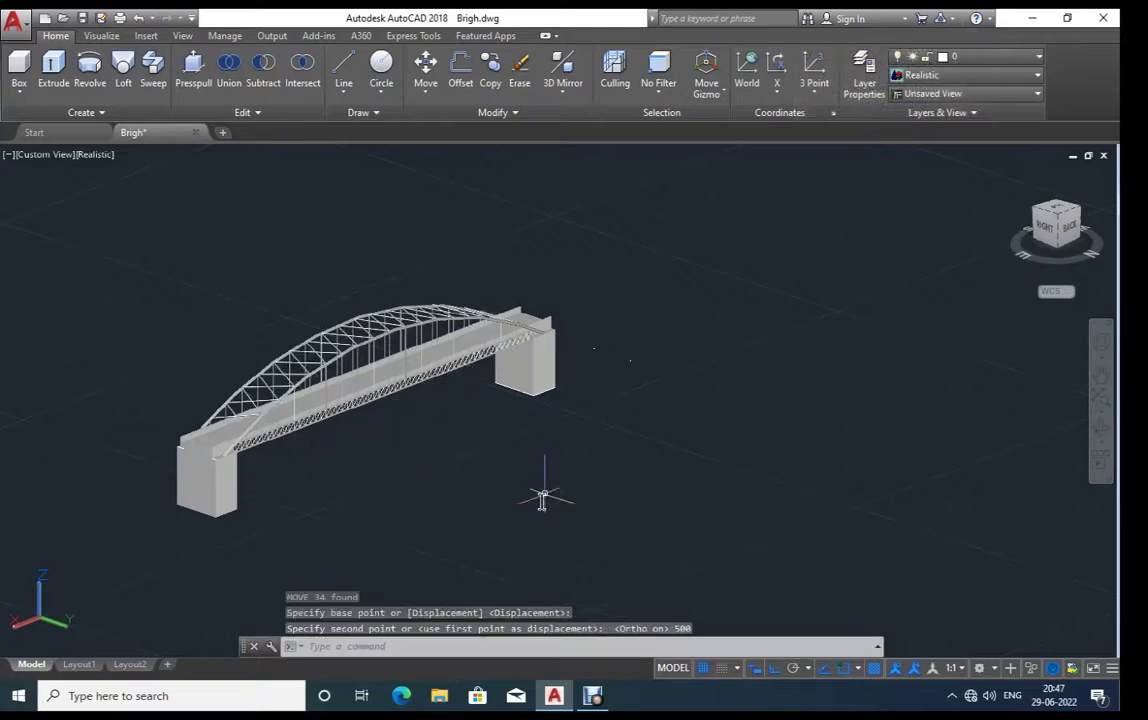
pyautogui.scroll(4, 300, 366)
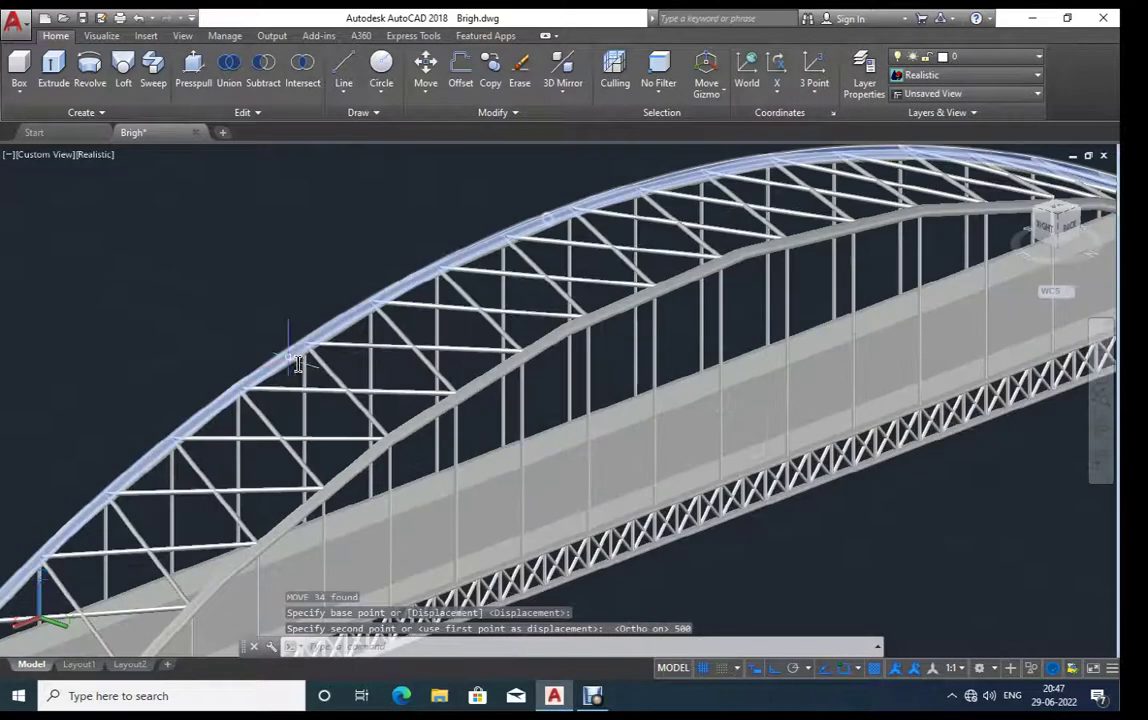
pyautogui.scroll(-5, 218, 305)
pyautogui.moveTo(535, 313)
pyautogui.keyDown('shift'); pyautogui.mouseDown(button='middle')
pyautogui.moveTo(274, 356)
pyautogui.moveTo(128, 328)
pyautogui.mouseUp(button='middle'); pyautogui.keyUp('shift')
pyautogui.scroll(2, 343, 330)
pyautogui.scroll(2, 343, 330)
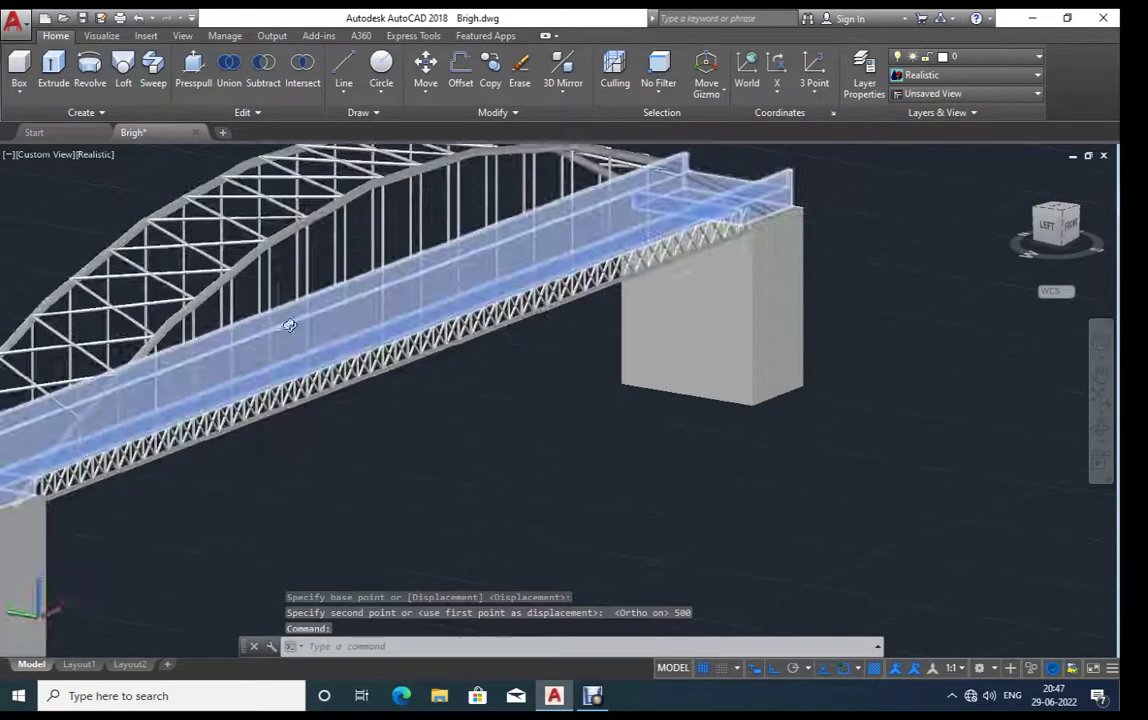
pyautogui.scroll(-4, 343, 330)
pyautogui.keyDown('shift'); pyautogui.moveTo(343, 330); pyautogui.dragTo(85, 343, button='middle'); pyautogui.keyUp('shift')
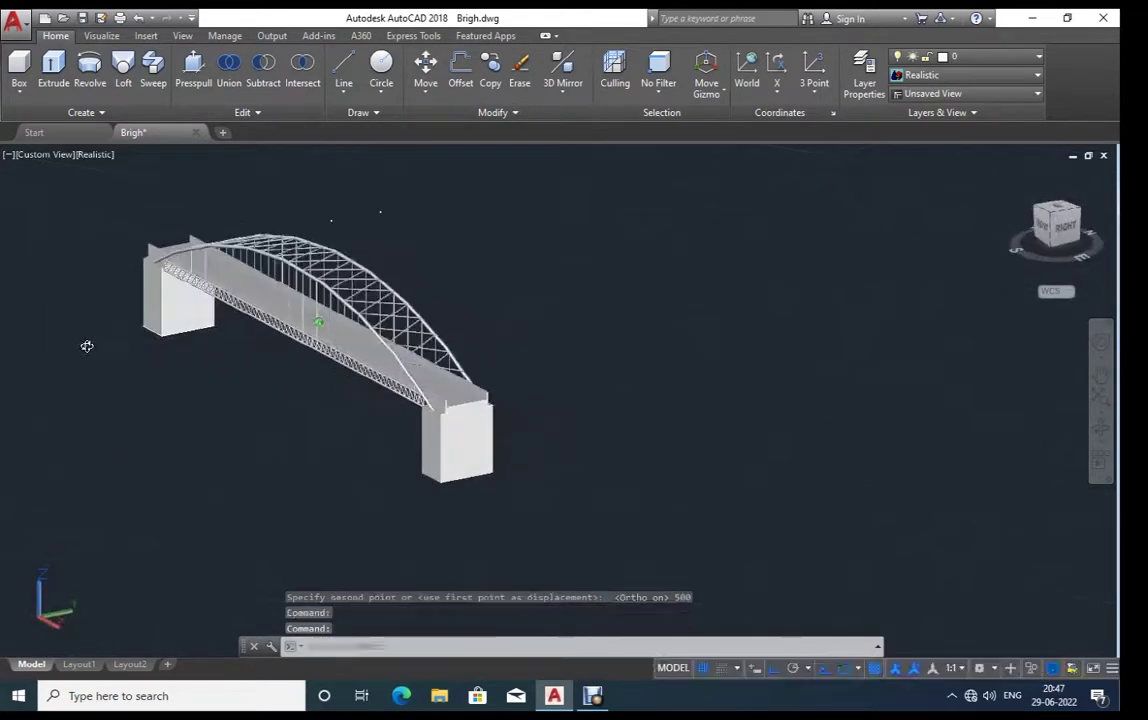
pyautogui.scroll(2, 280, 335)
pyautogui.scroll(2, 312, 333)
pyautogui.scroll(-4, 430, 400)
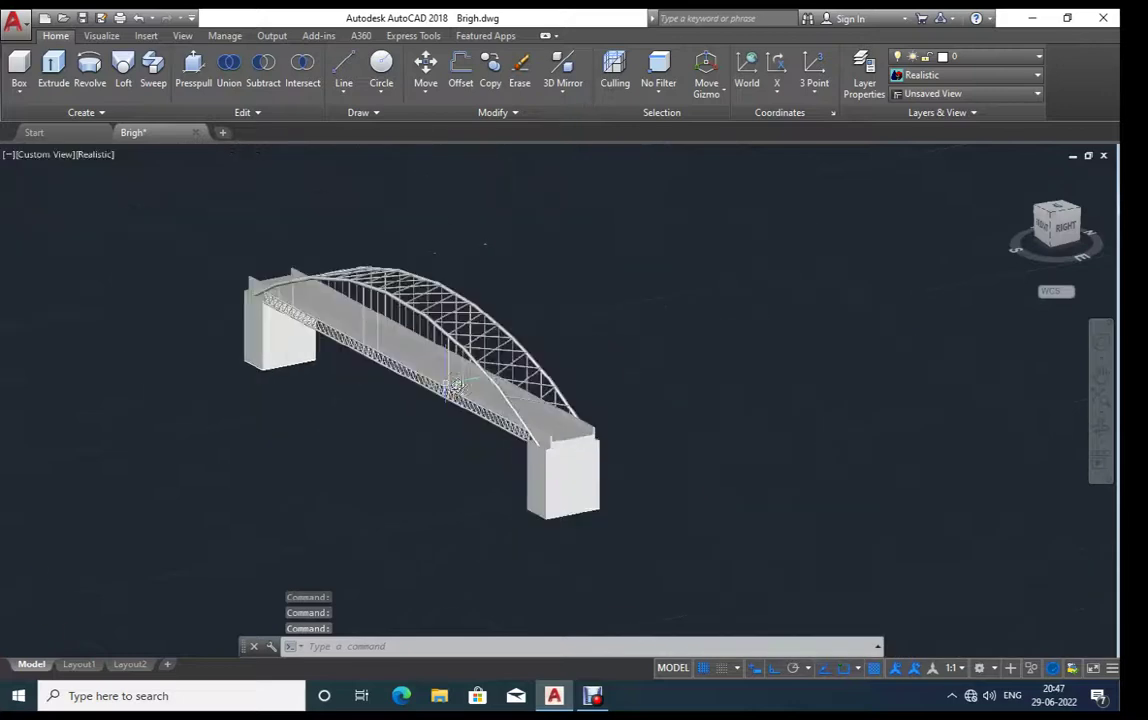
pyautogui.scroll(2, 508, 433)
pyautogui.moveTo(567, 412)
pyautogui.keyDown('shift'); pyautogui.mouseDown(button='middle')
pyautogui.moveTo(410, 428)
pyautogui.moveTo(382, 415)
pyautogui.mouseUp(button='middle'); pyautogui.keyUp('shift')
pyautogui.scroll(3, 276, 374)
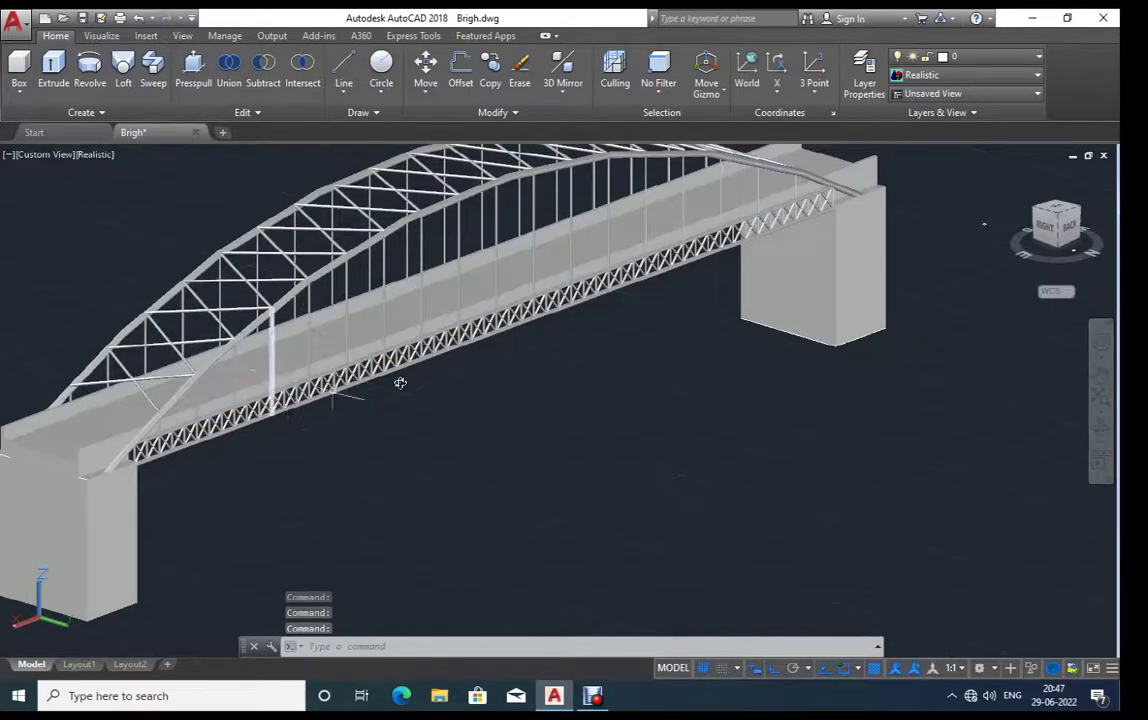
pyautogui.keyDown('shift'); pyautogui.moveTo(455, 405); pyautogui.dragTo(522, 447, button='middle'); pyautogui.keyUp('shift')
pyautogui.write('MATE')
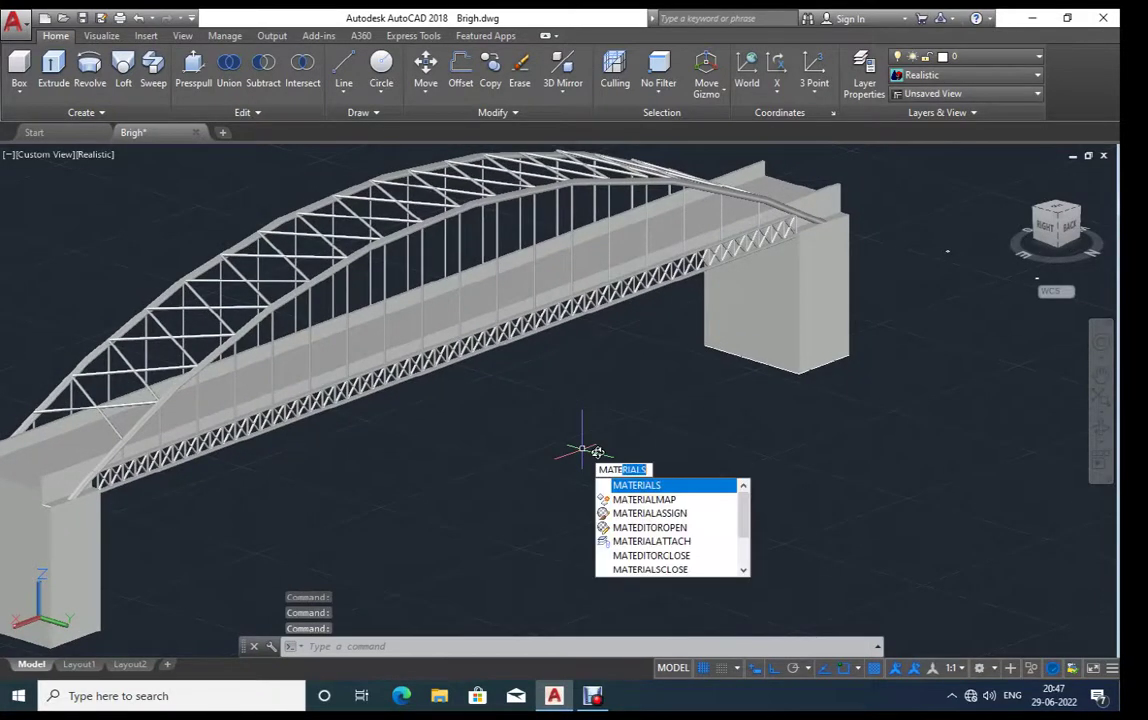
# Step: Try beige and light grey materials on the bridge deck from the Materials Browser
pyautogui.press('Return')
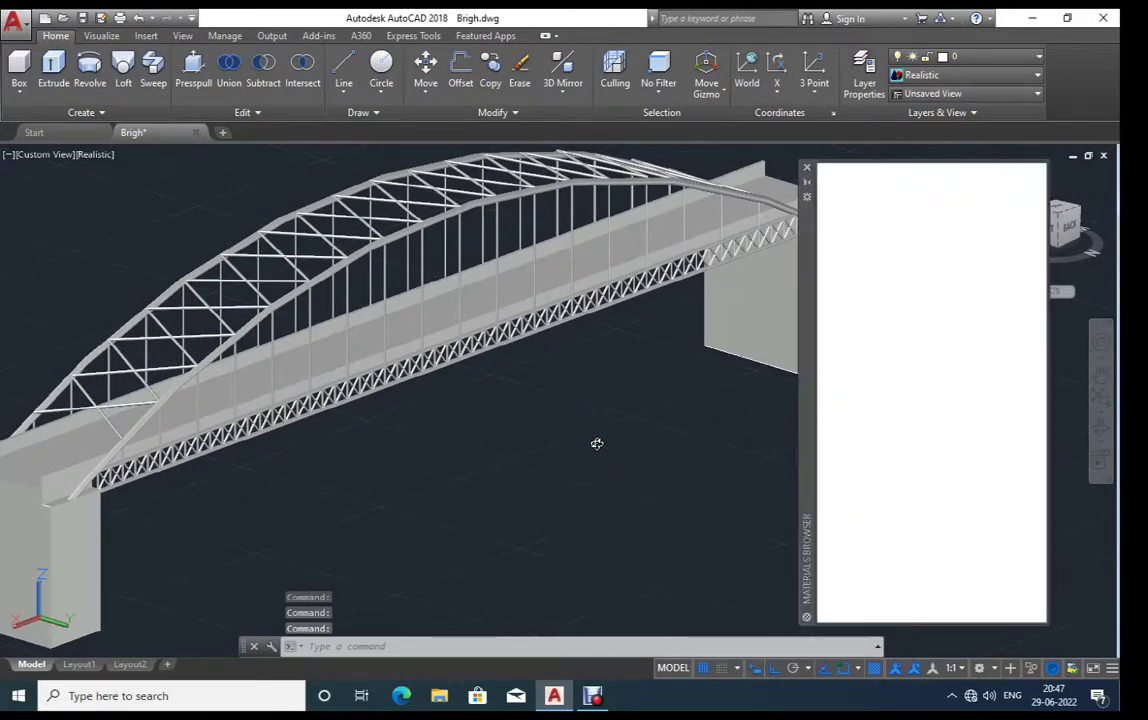
pyautogui.moveTo(974, 338); pyautogui.dragTo(600, 235)
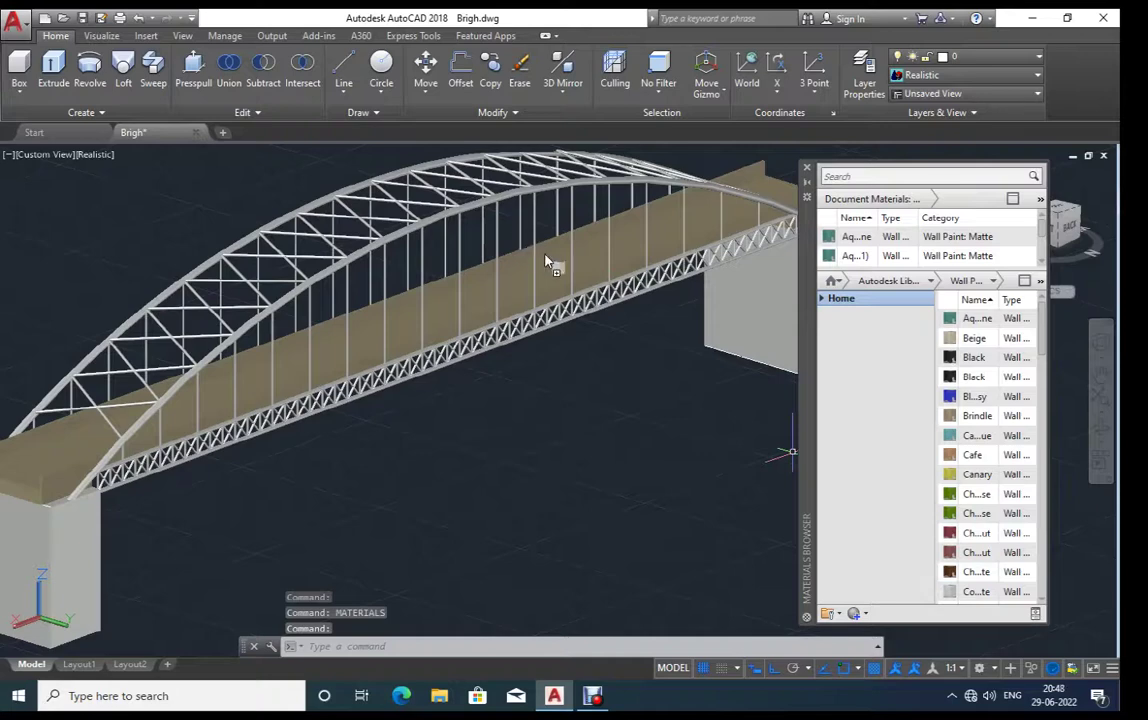
pyautogui.moveTo(545, 262); pyautogui.dragTo(565, 268)
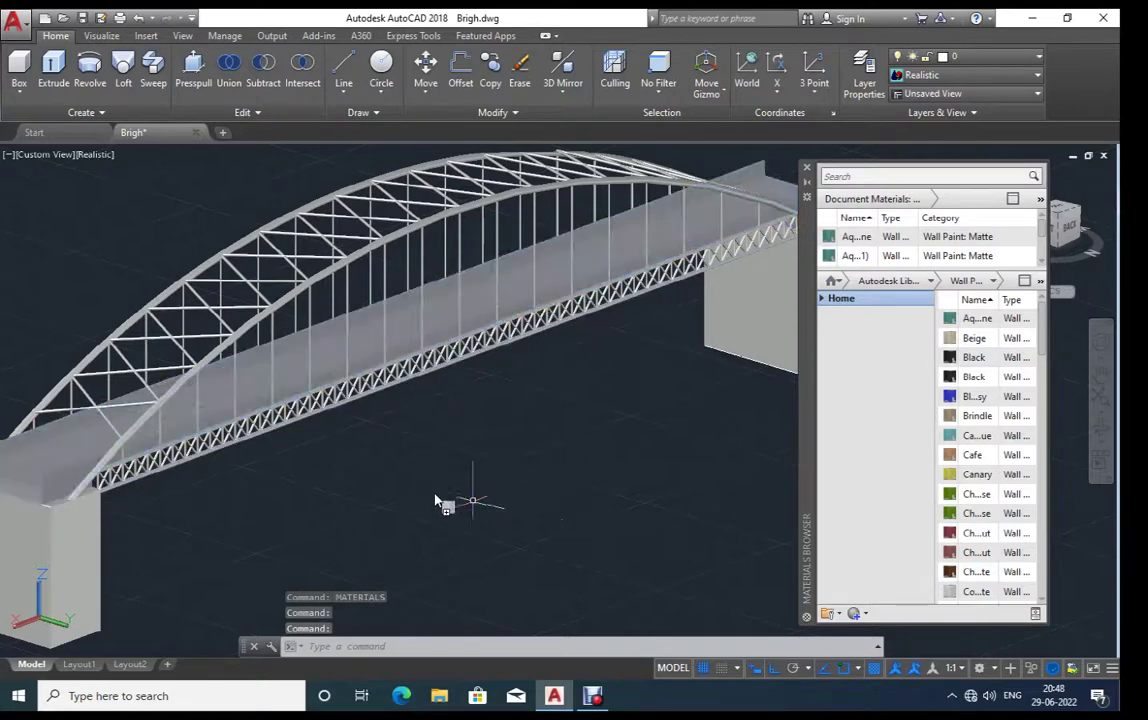
pyautogui.moveTo(435, 500); pyautogui.dragTo(500, 448, button='middle')
pyautogui.scroll(-1, 1010, 574)
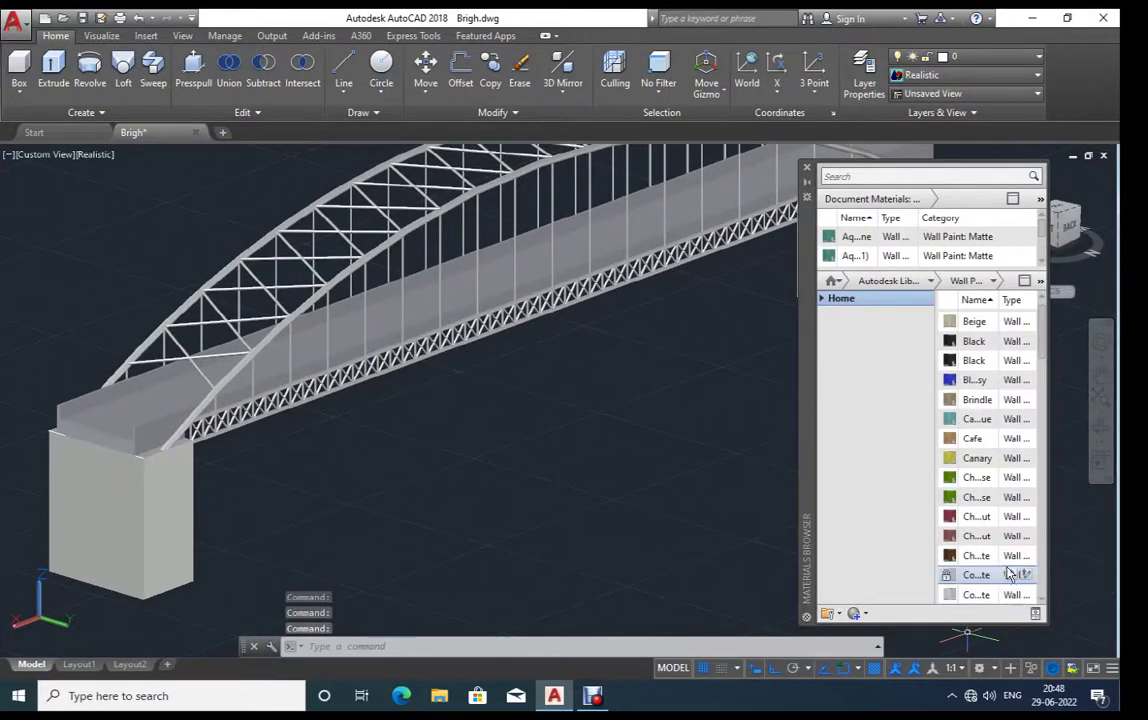
# Step: Switch to the Stone materials and try marble, cracked-stone and dark stone-block textures on the near pier
pyautogui.click(950, 281)
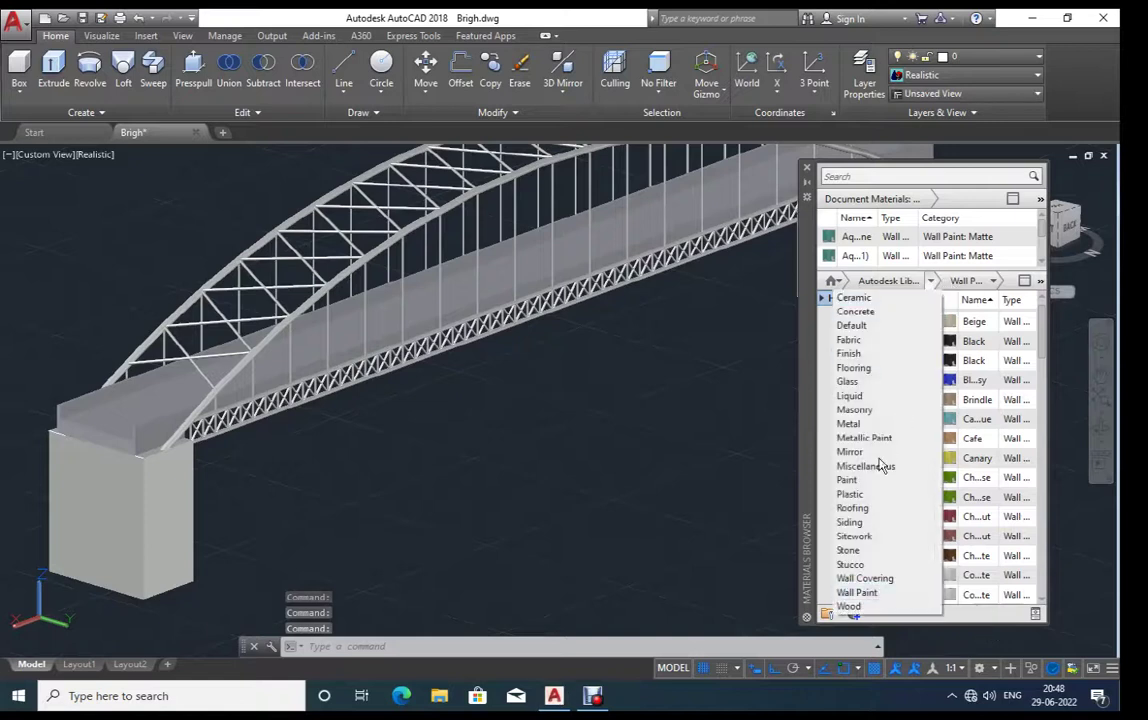
pyautogui.click(884, 553)
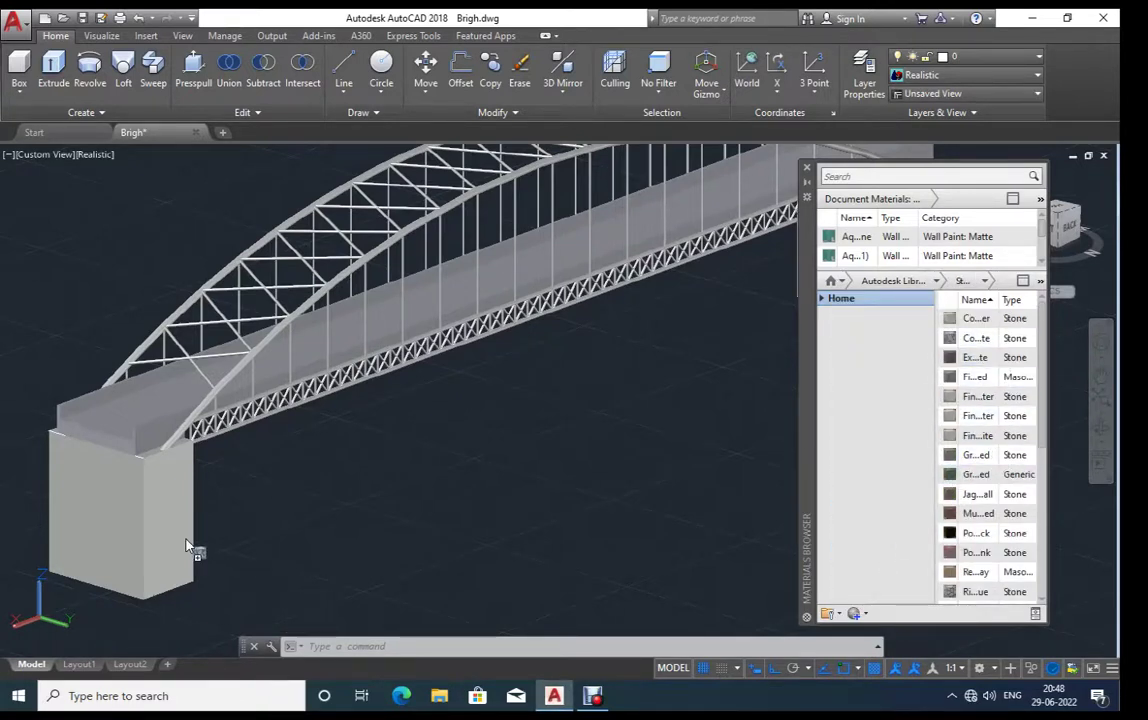
pyautogui.moveTo(186, 546); pyautogui.dragTo(188, 548)
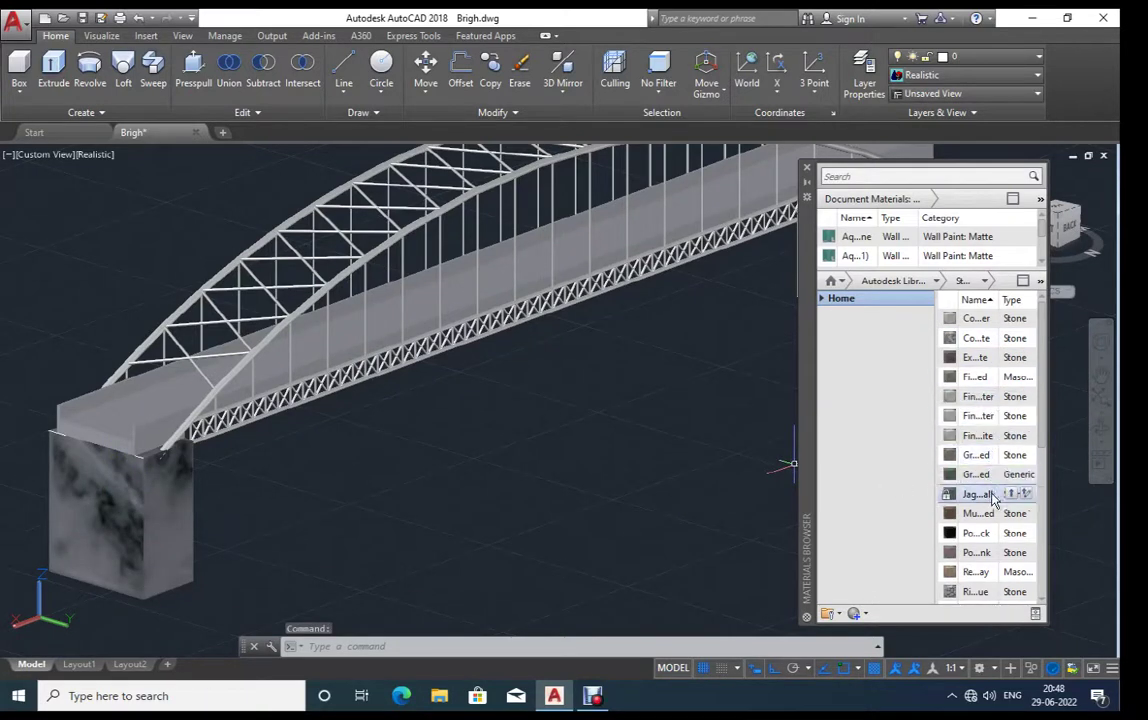
pyautogui.moveTo(371, 567); pyautogui.dragTo(104, 527)
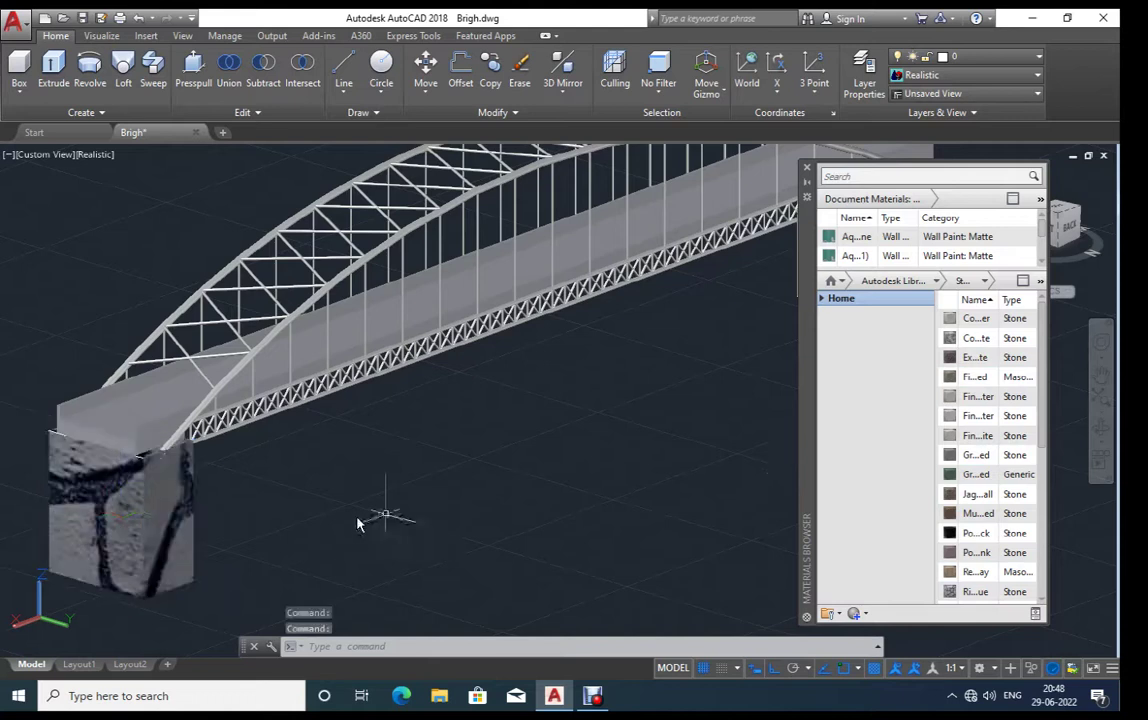
pyautogui.scroll(-2, 1000, 550)
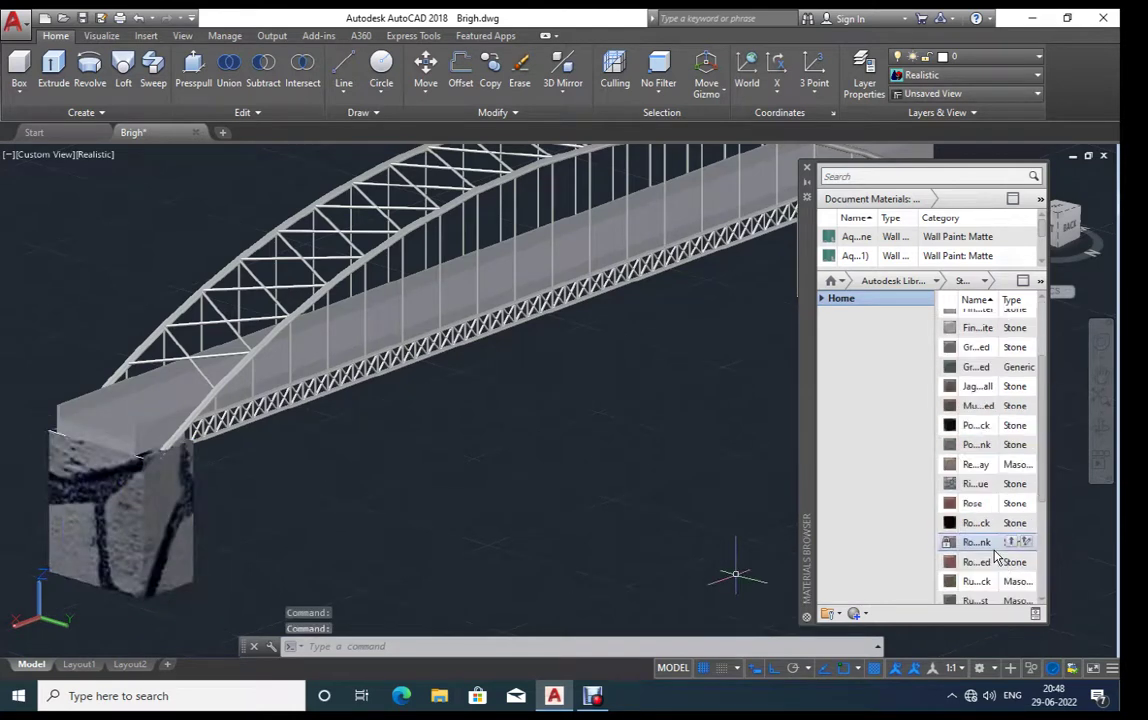
pyautogui.scroll(-2, 997, 556)
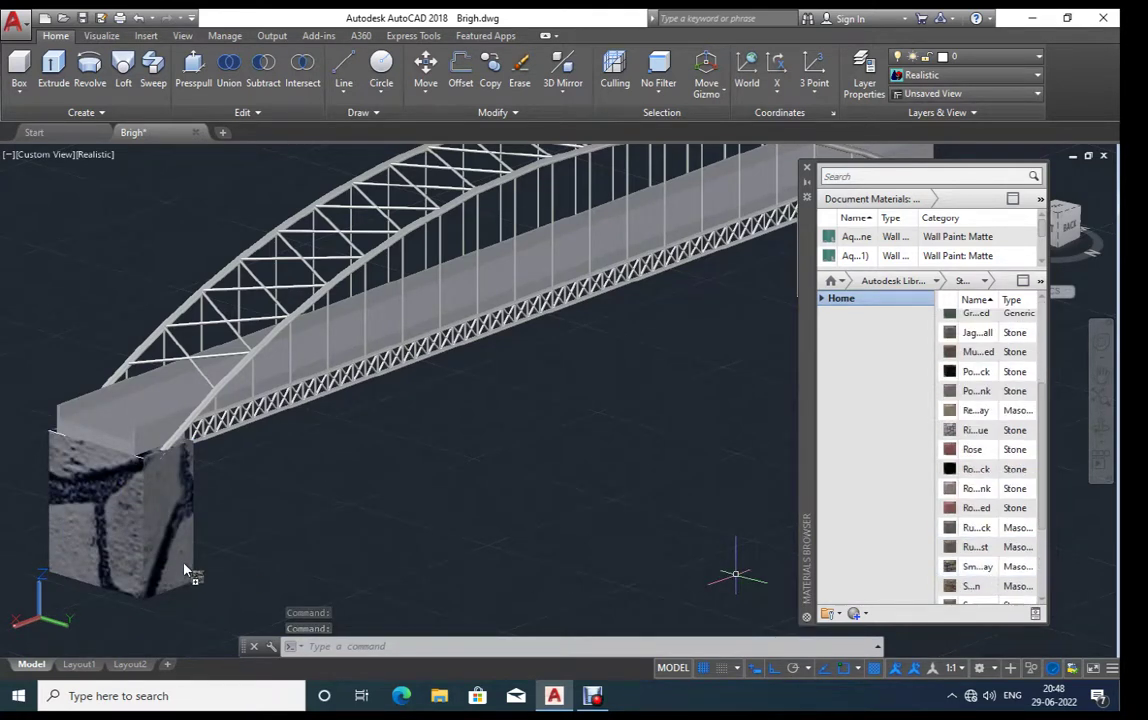
pyautogui.moveTo(184, 570); pyautogui.dragTo(180, 565)
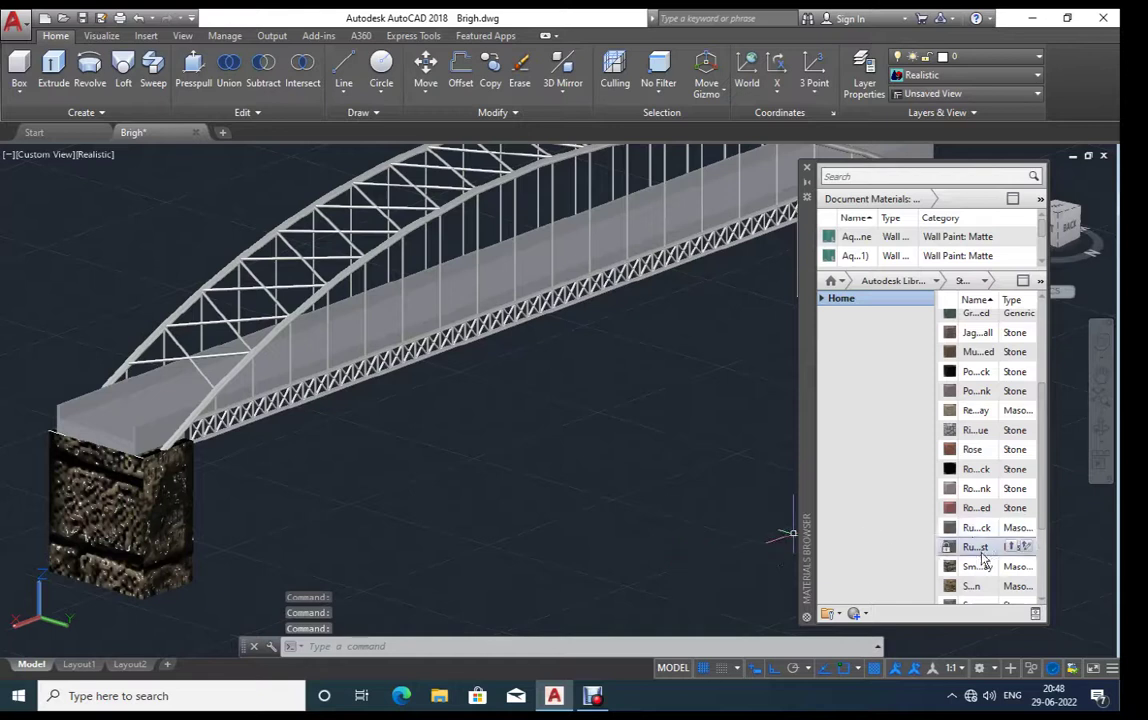
# Step: Try grey marble and green-grey stone materials on the near pier
pyautogui.scroll(-1, 1008, 552)
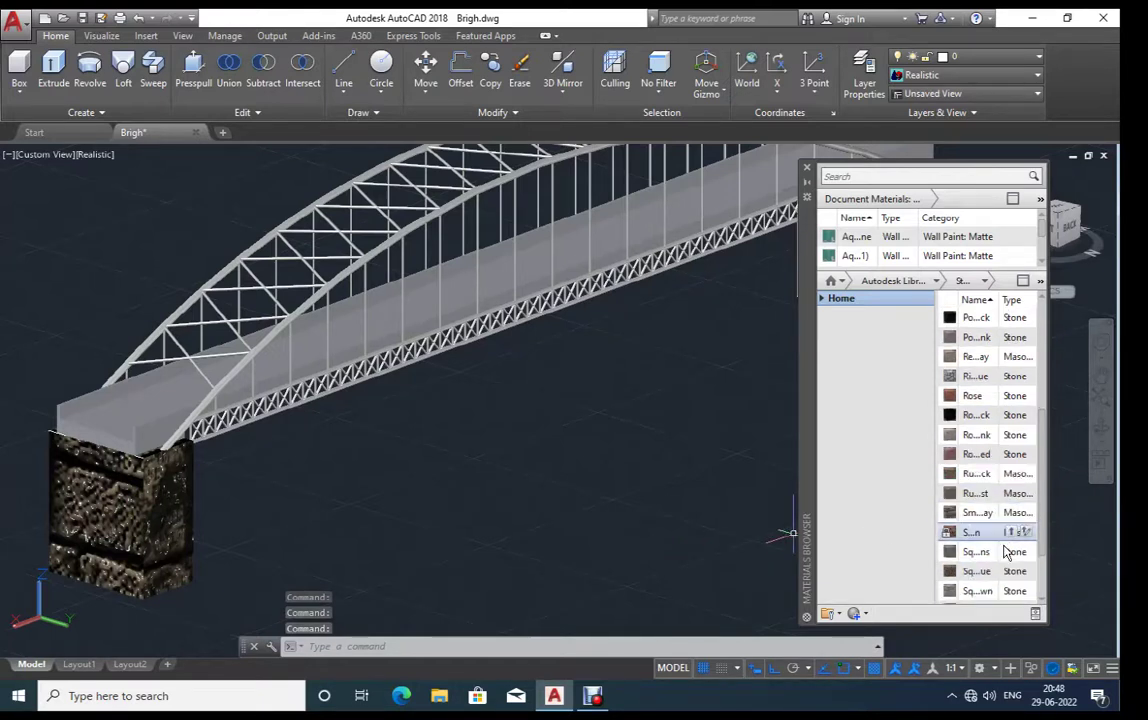
pyautogui.moveTo(1008, 551); pyautogui.dragTo(968, 565)
pyautogui.moveTo(158, 523); pyautogui.dragTo(160, 525)
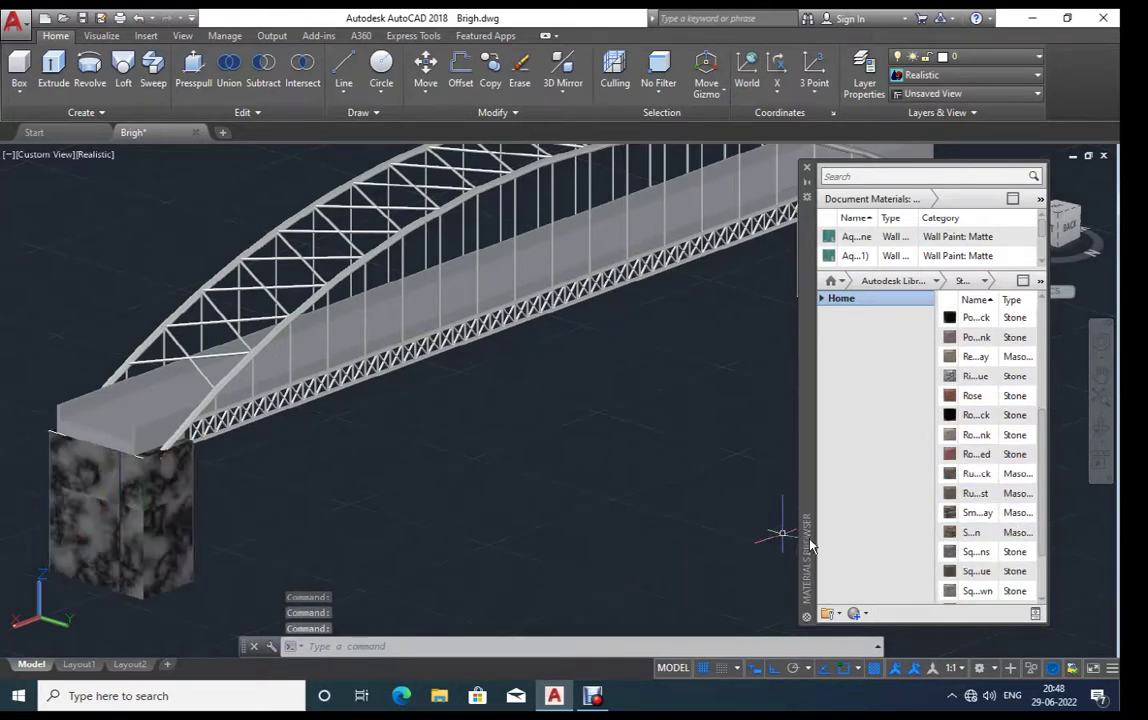
pyautogui.scroll(-1, 1003, 555)
pyautogui.scroll(-1, 1003, 555)
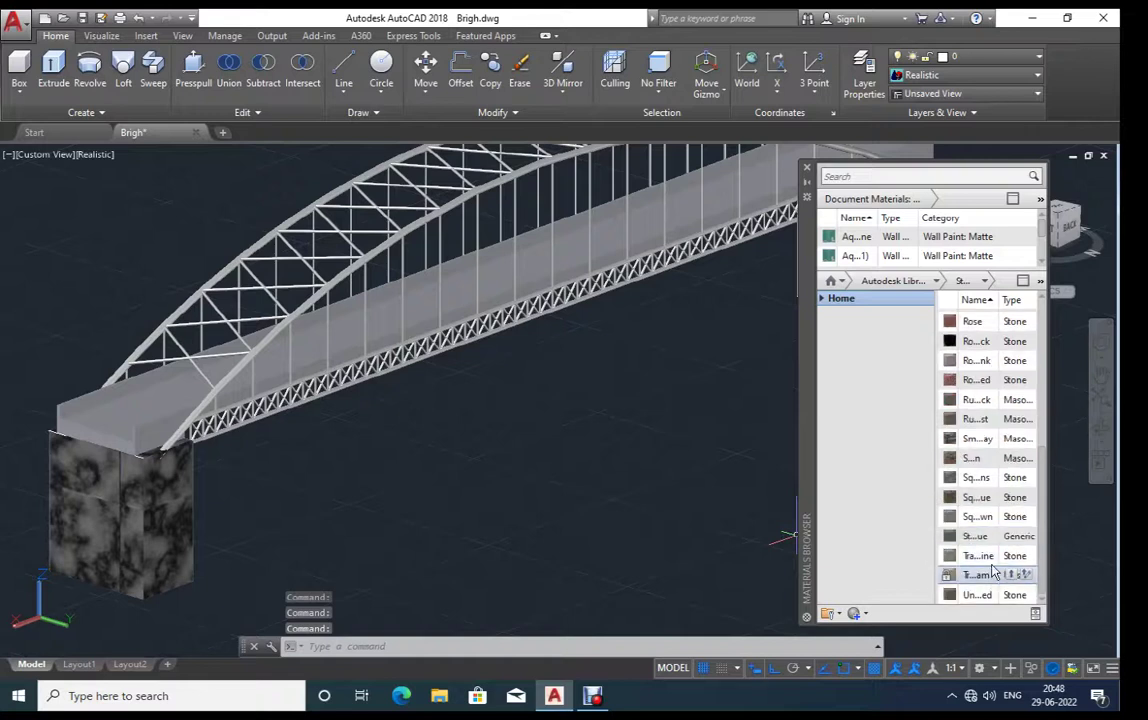
pyautogui.moveTo(998, 538); pyautogui.dragTo(985, 563)
pyautogui.moveTo(127, 572); pyautogui.dragTo(129, 573)
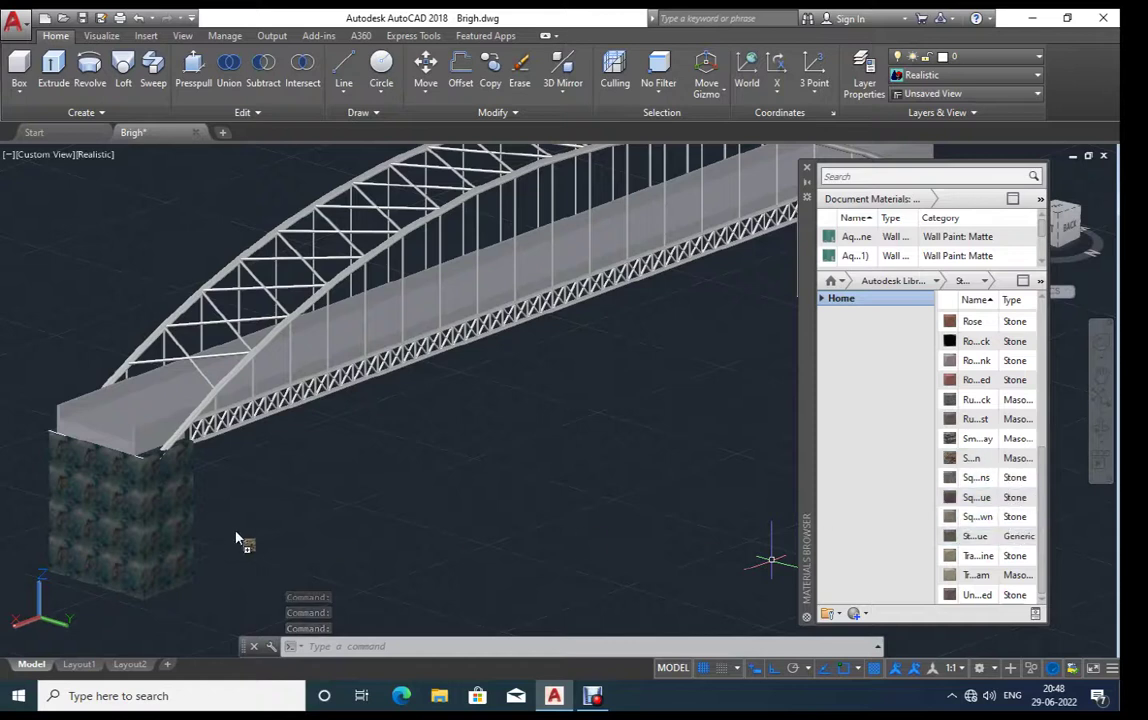
# Step: Try sandstone and dark stone on the near pier, settling on the red stone texture
pyautogui.moveTo(1000, 458); pyautogui.dragTo(150, 520)
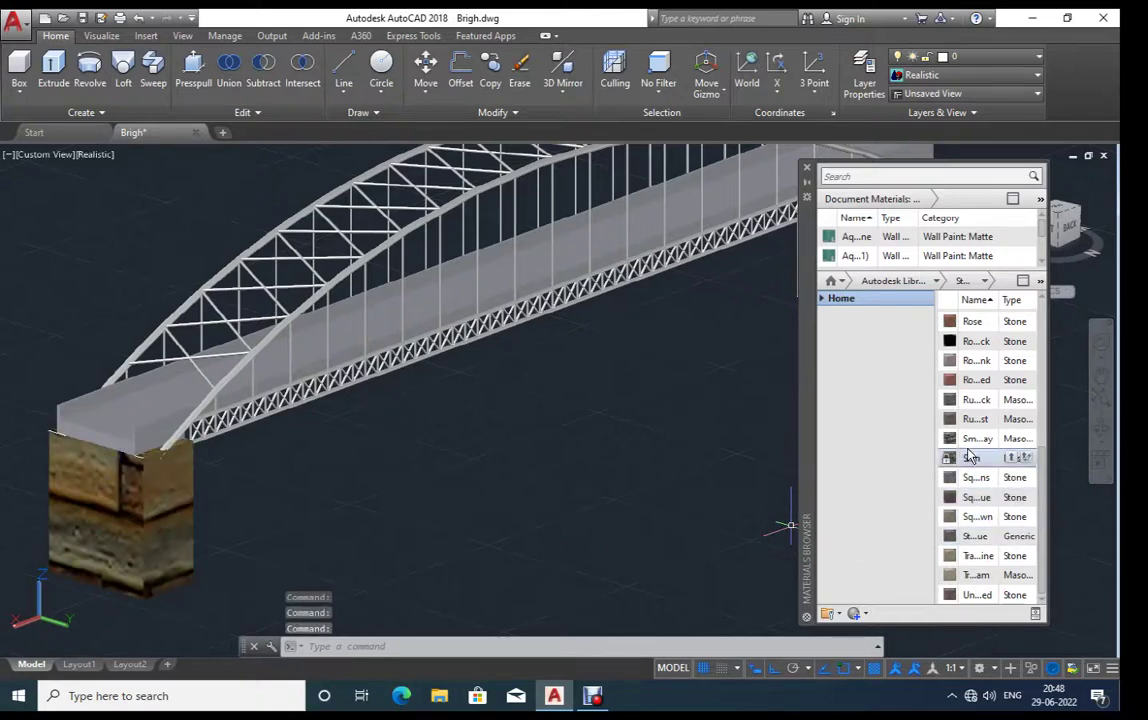
pyautogui.moveTo(983, 447); pyautogui.dragTo(350, 519)
pyautogui.moveTo(172, 517); pyautogui.dragTo(175, 518)
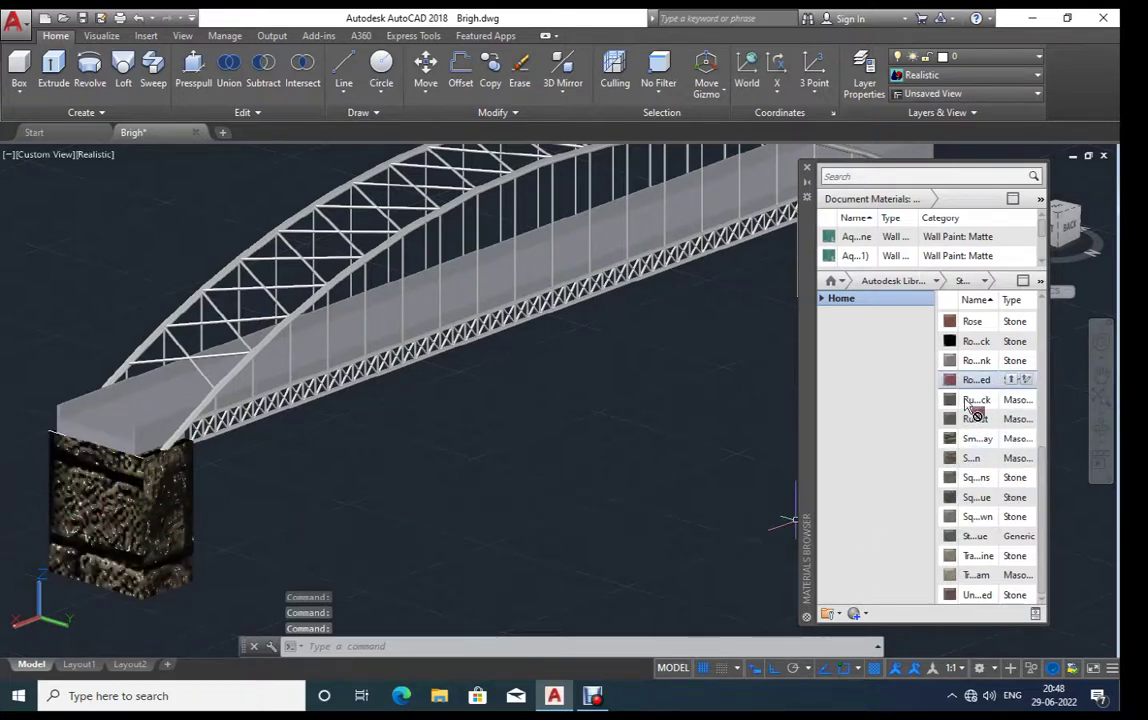
pyautogui.moveTo(968, 404); pyautogui.dragTo(72, 538)
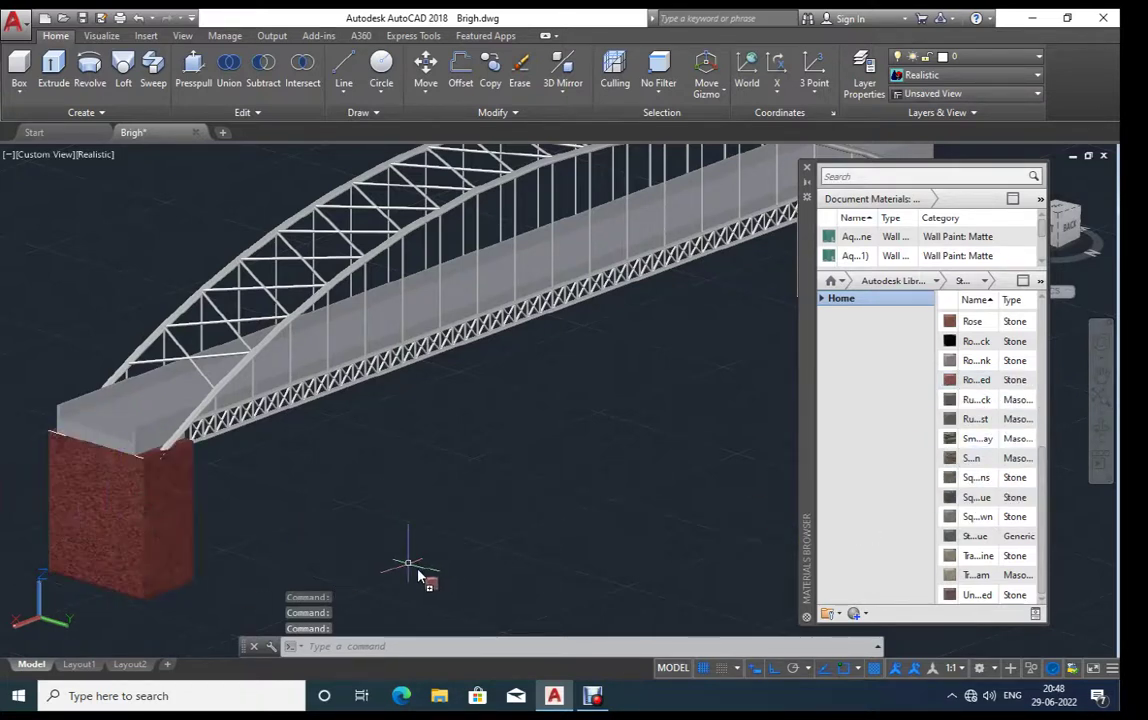
pyautogui.keyDown('shift'); pyautogui.moveTo(655, 362); pyautogui.dragTo(264, 487, button='middle'); pyautogui.keyUp('shift')
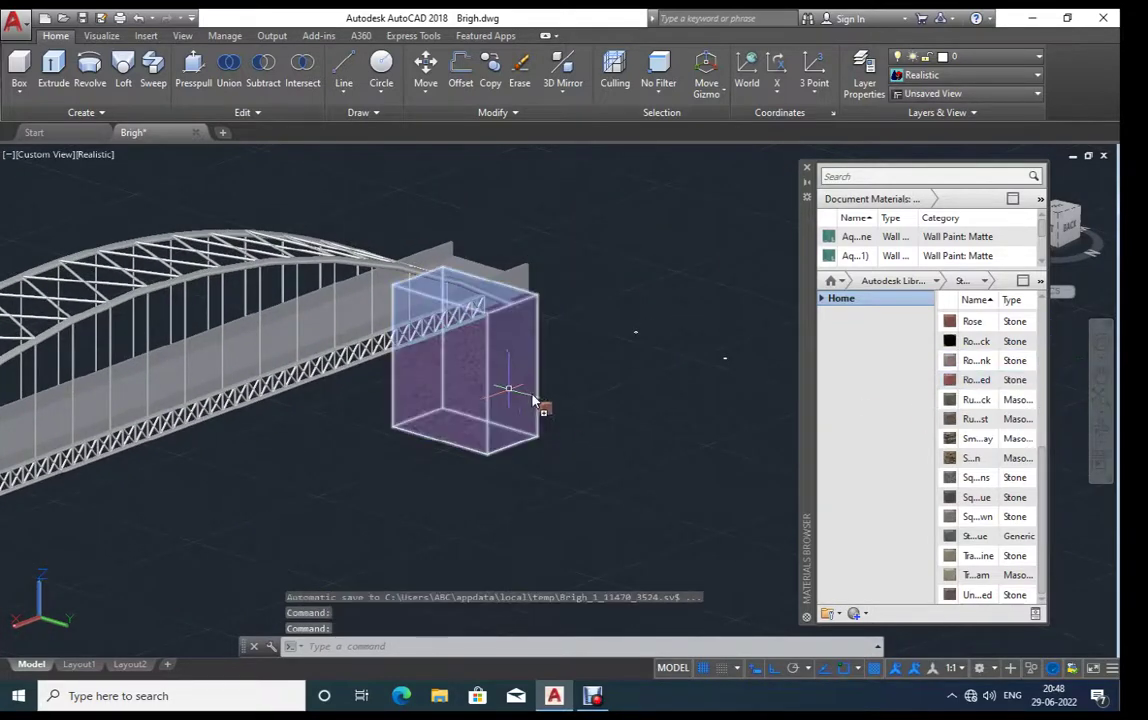
# Step: Apply the red stone material to the far pier and view the whole bridge
pyautogui.moveTo(520, 398); pyautogui.dragTo(638, 427)
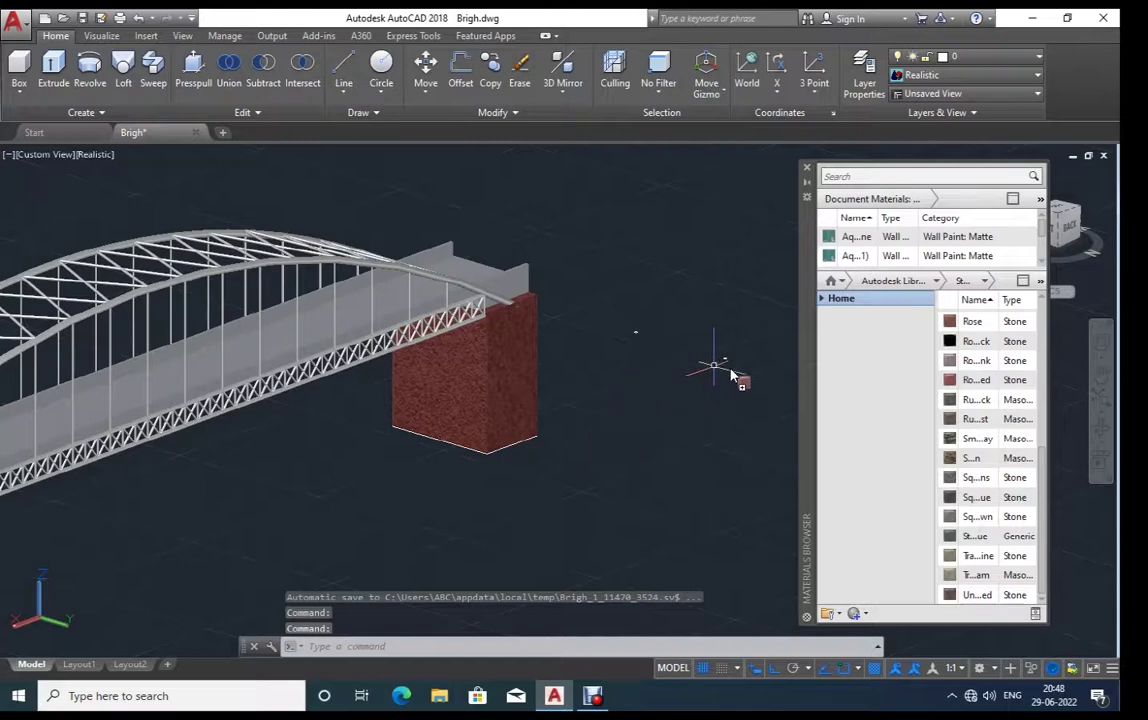
pyautogui.scroll(-3, 730, 373)
pyautogui.scroll(-2, 700, 380)
pyautogui.keyDown('shift'); pyautogui.moveTo(652, 413); pyautogui.dragTo(413, 370, button='middle'); pyautogui.keyUp('shift')
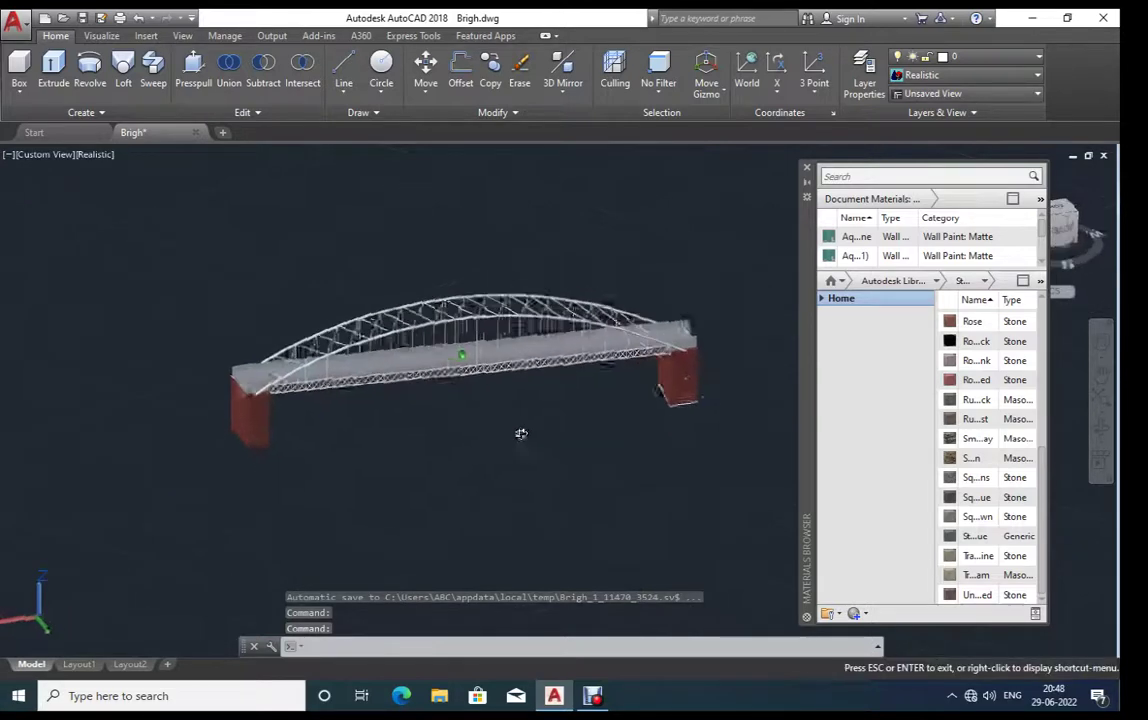
pyautogui.scroll(4, 413, 370)
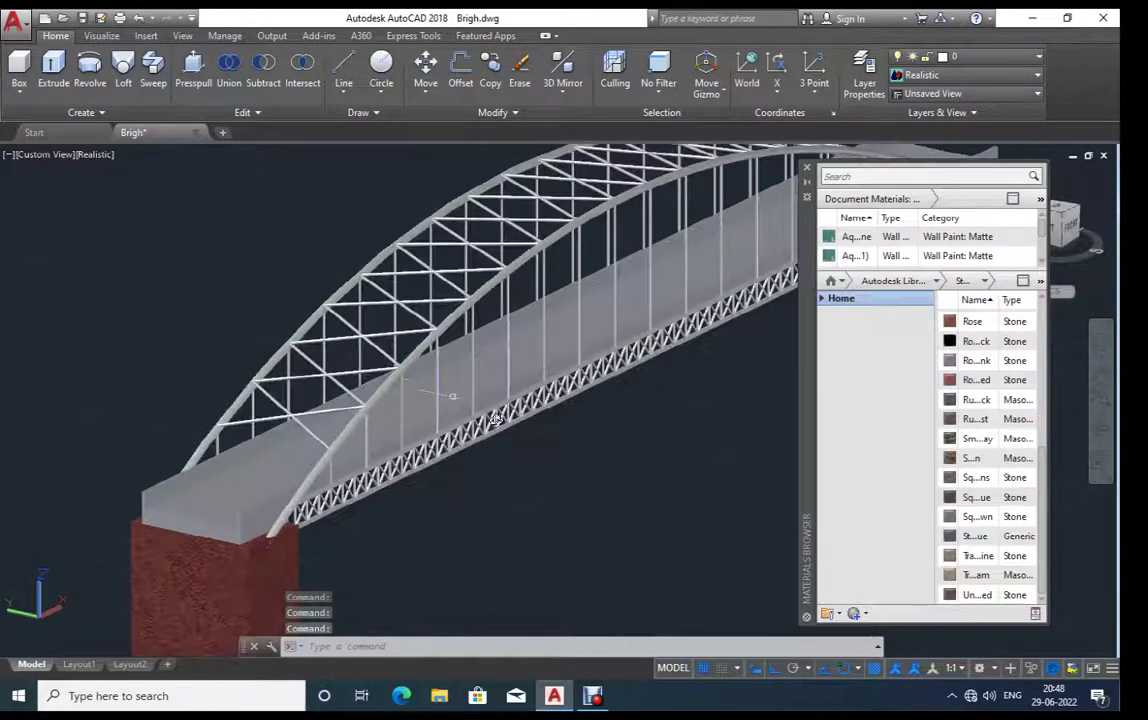
pyautogui.moveTo(614, 435); pyautogui.dragTo(384, 390, button='middle')
pyautogui.scroll(-3, 384, 390)
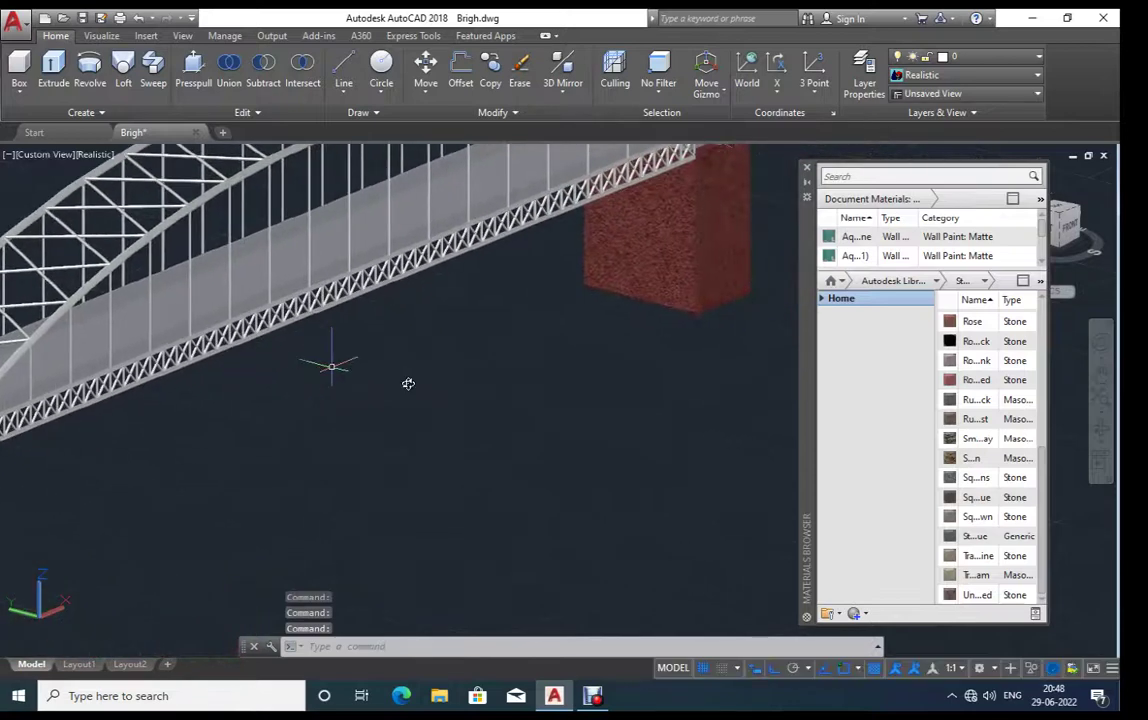
pyautogui.scroll(-3, 561, 405)
pyautogui.moveTo(561, 405); pyautogui.dragTo(507, 400, button='middle')
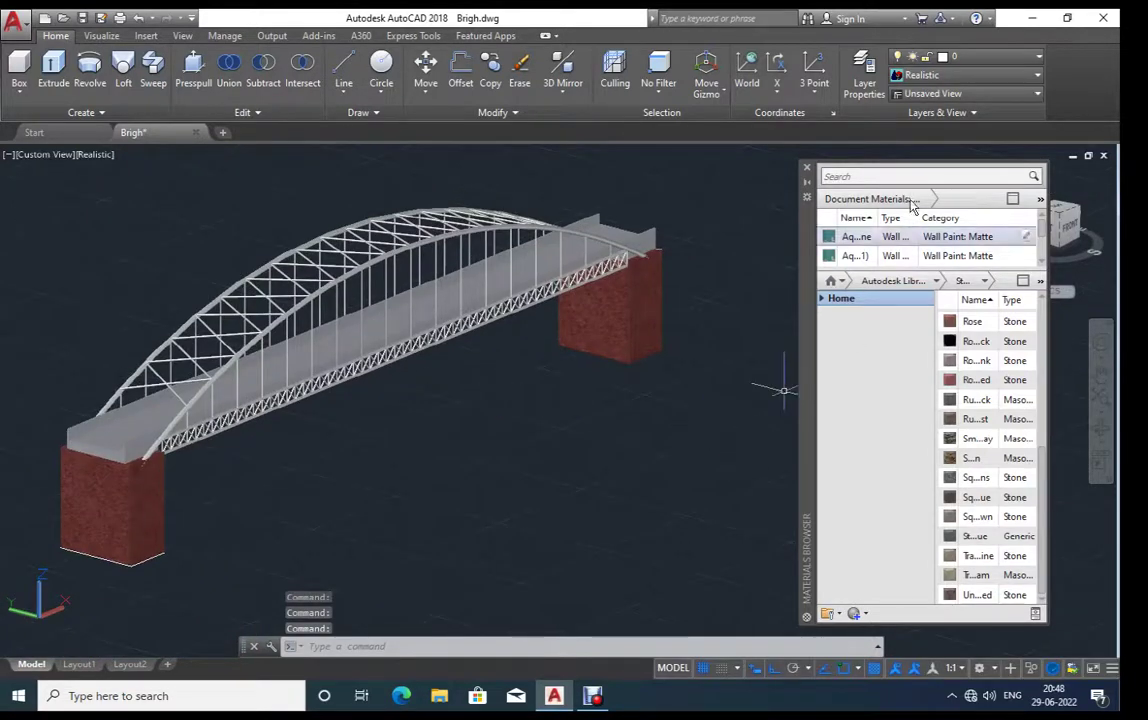
# Step: Close the Materials Browser and orbit to view the bridge from the other side
pyautogui.click(807, 167)
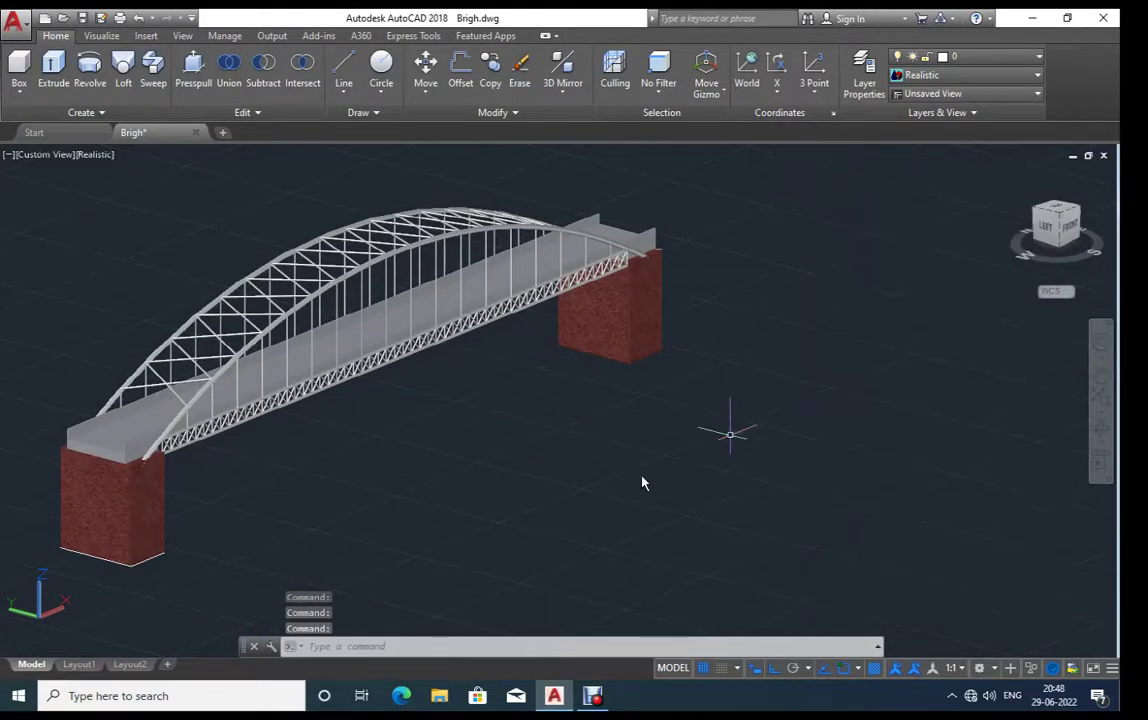
pyautogui.moveTo(642, 483)
pyautogui.mouseDown(button='middle')
pyautogui.moveTo(387, 466)
pyautogui.moveTo(538, 505)
pyautogui.mouseUp(button='middle')
pyautogui.keyDown('shift'); pyautogui.moveTo(716, 467); pyautogui.dragTo(282, 371, button='middle'); pyautogui.keyUp('shift')
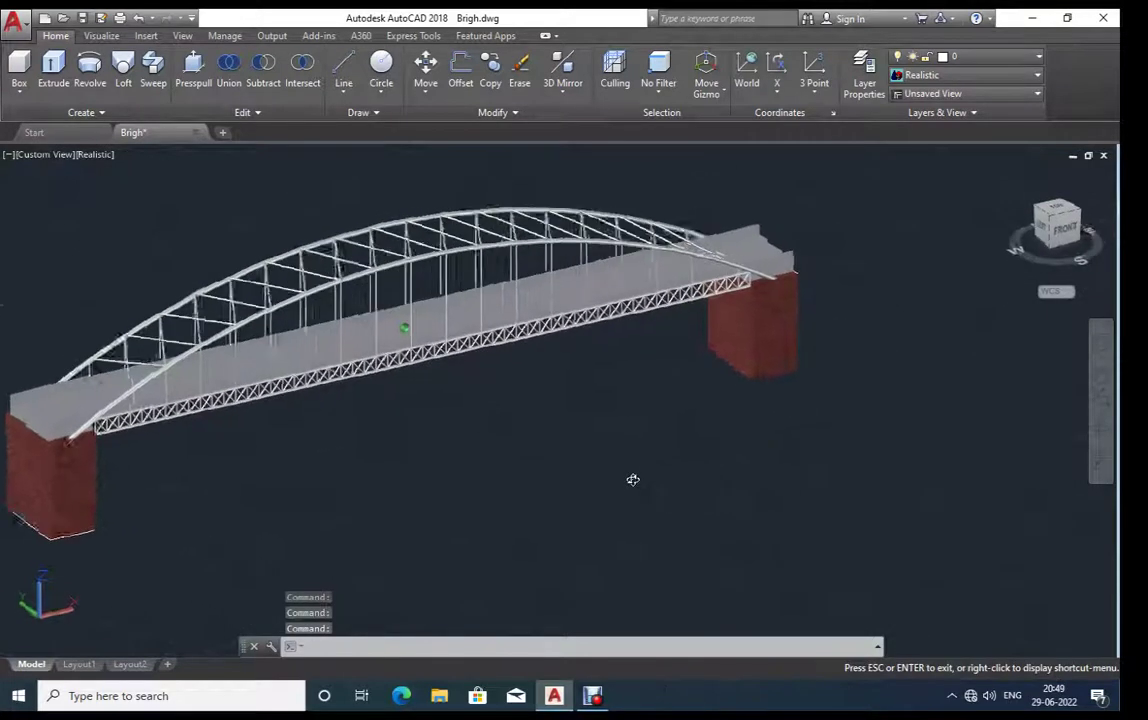
pyautogui.scroll(2, 282, 371)
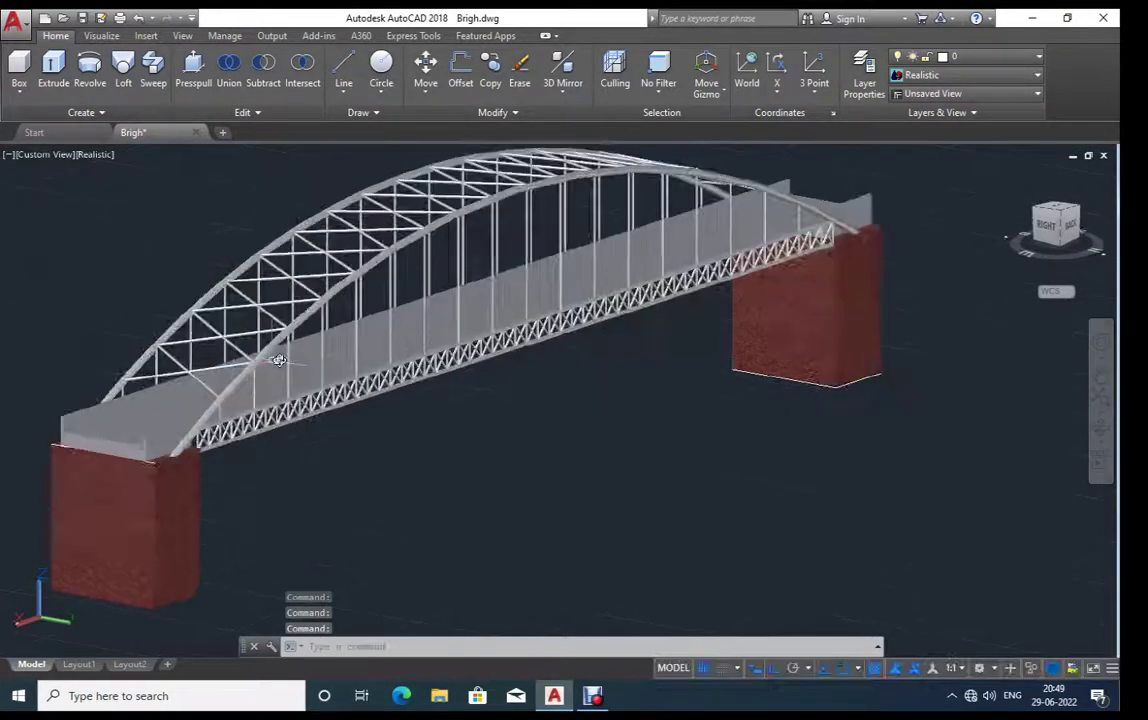